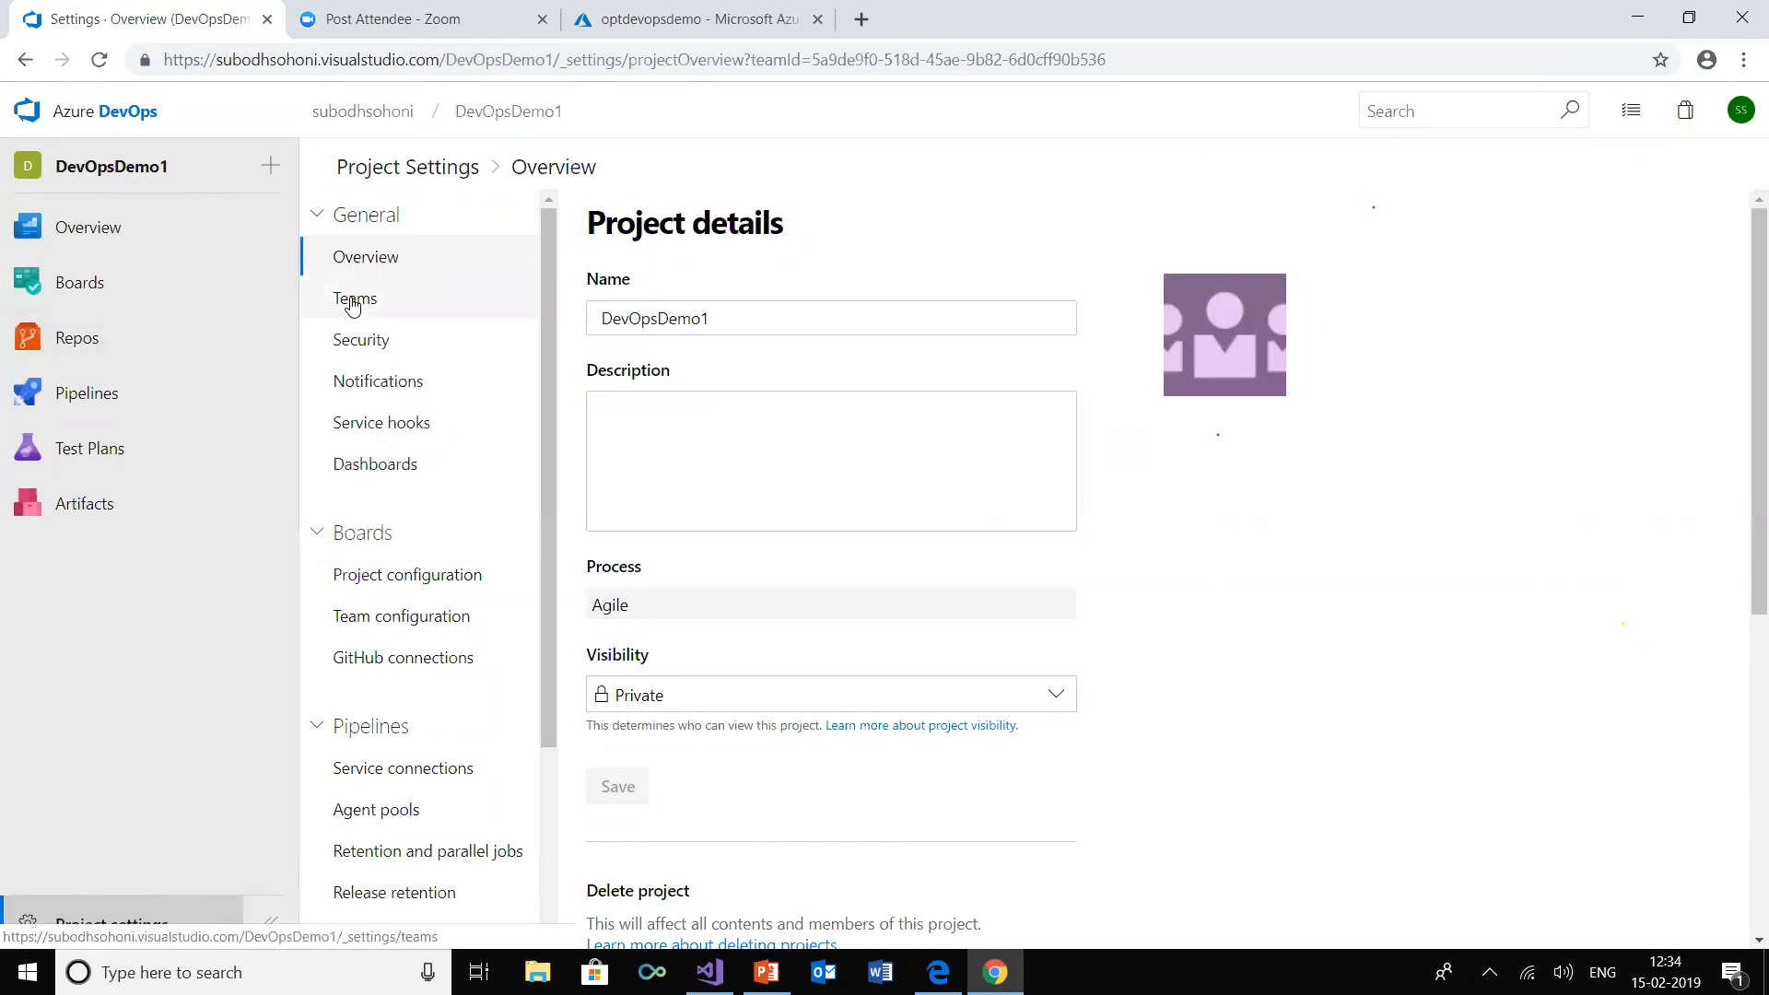
Review the project's team and security settings and view the members of the DevOpsDemo1 Team
{"action": "left_click", "coordinate": [355, 301]}
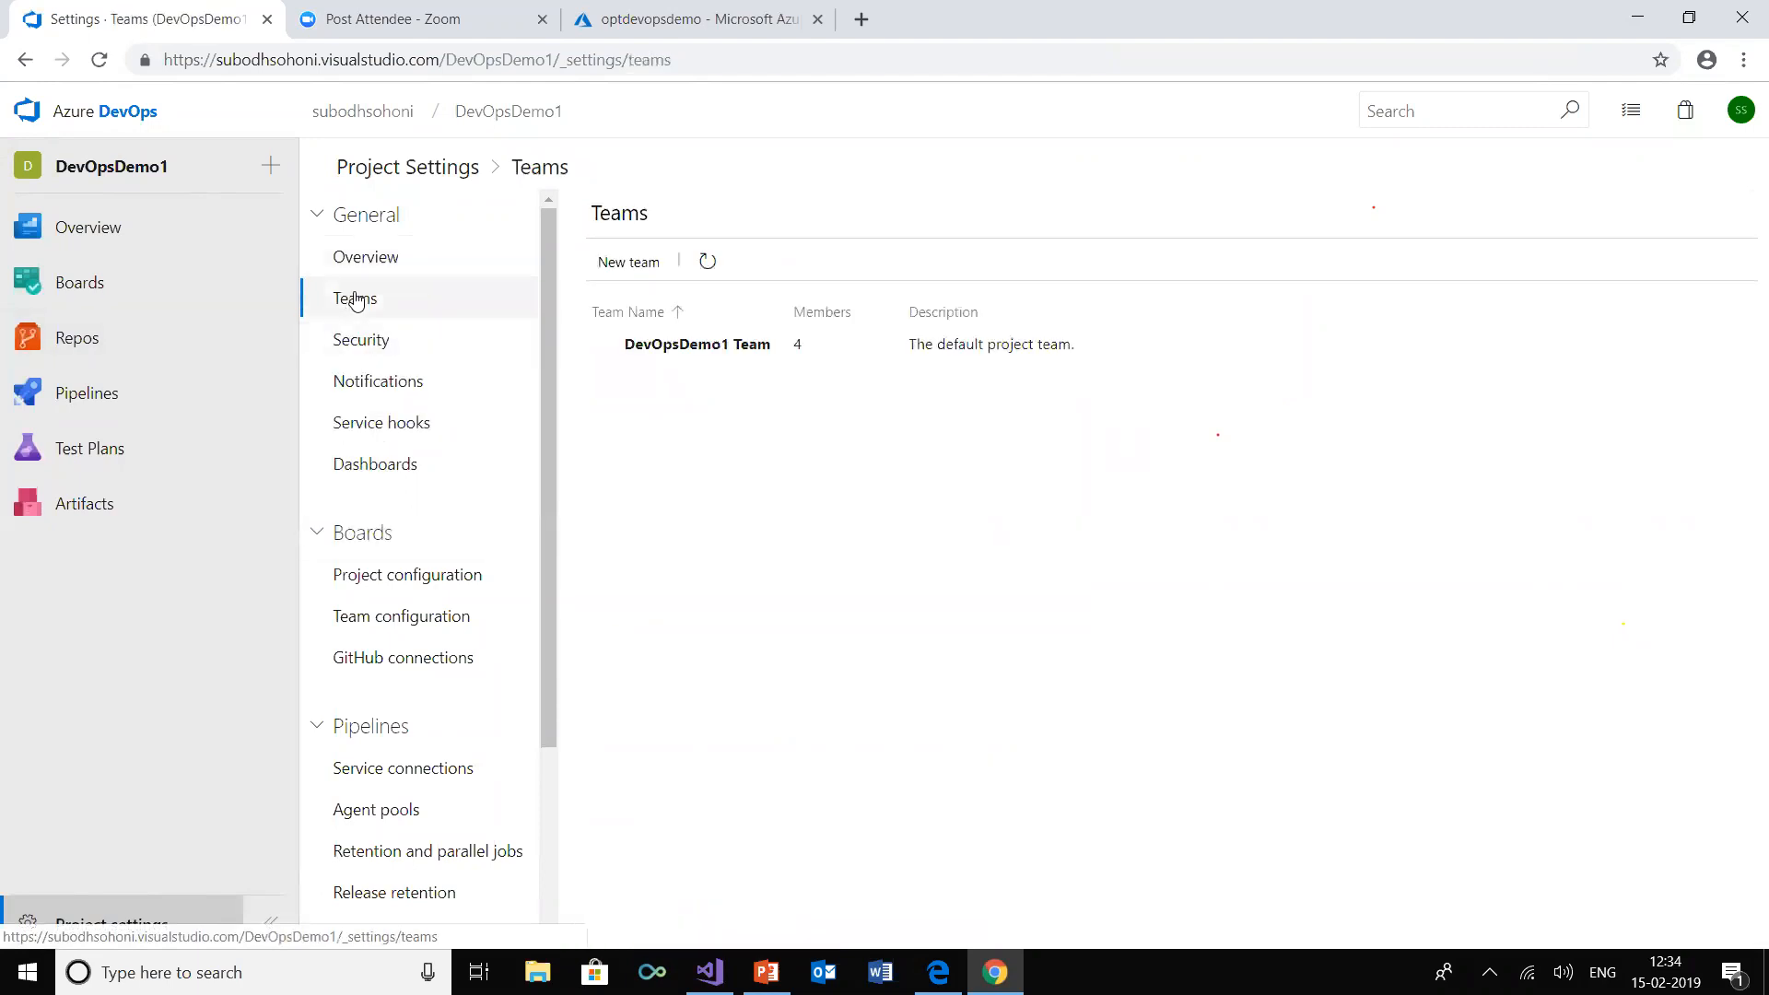
{"action": "left_click", "coordinate": [357, 338]}
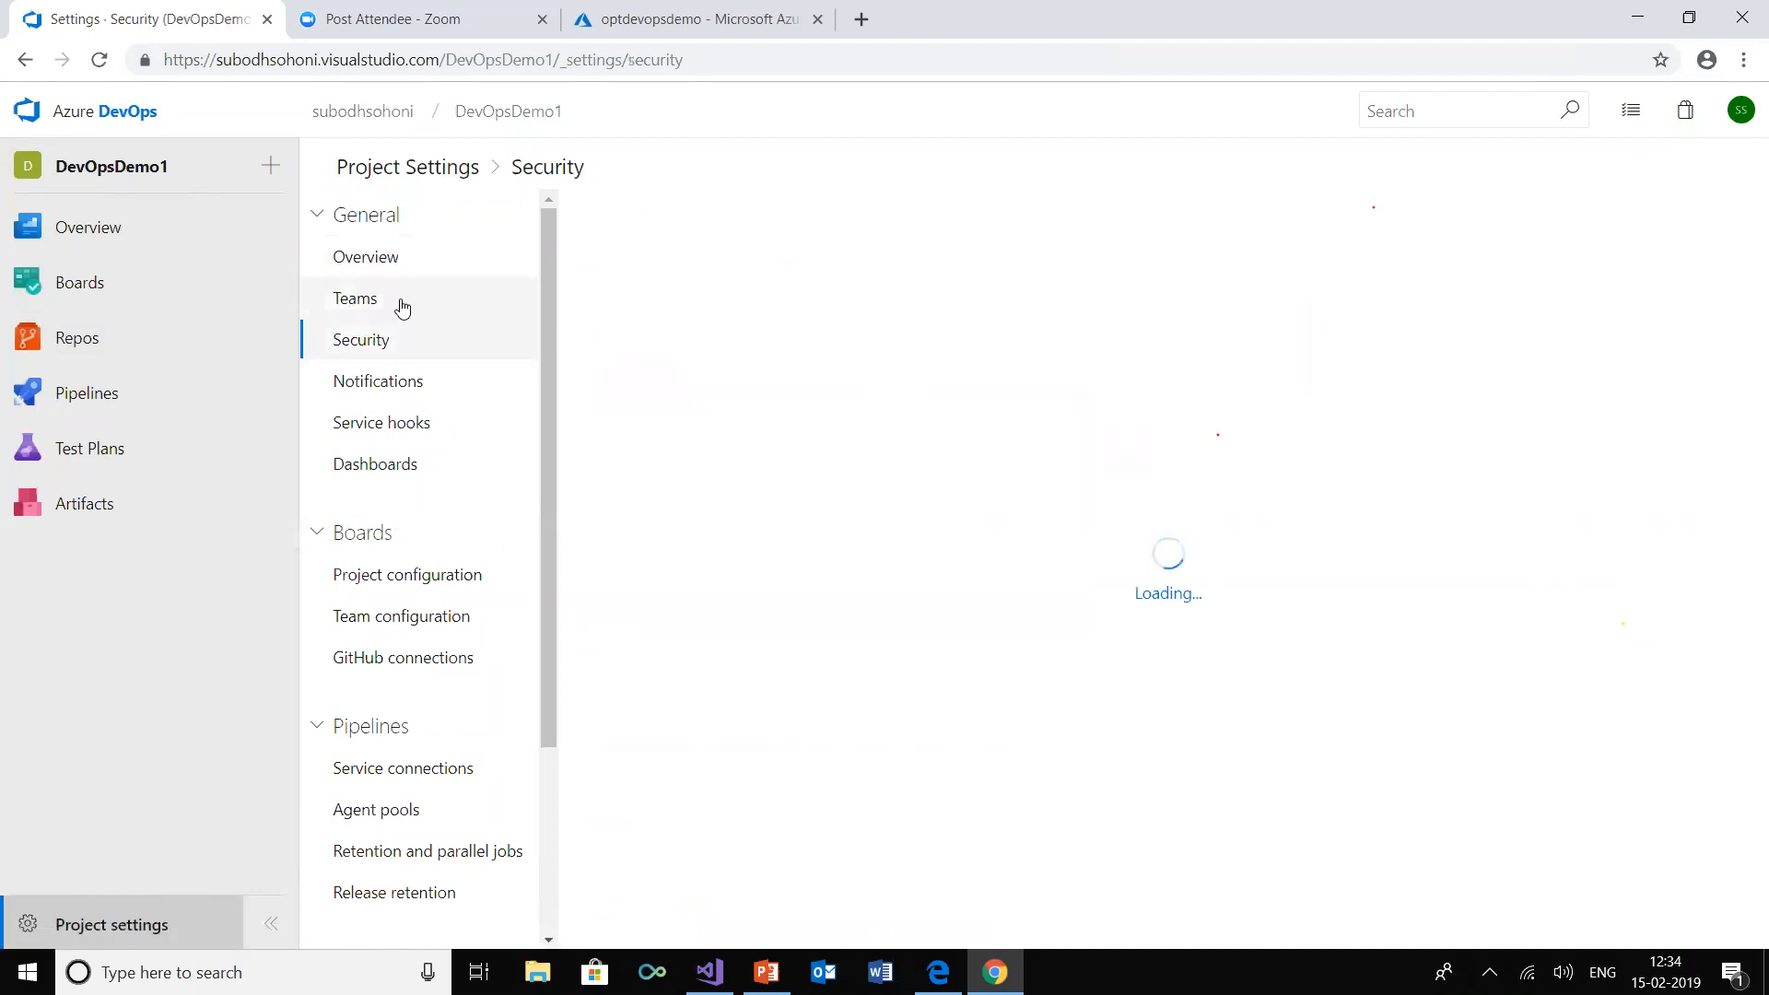
{"action": "left_click", "coordinate": [399, 305]}
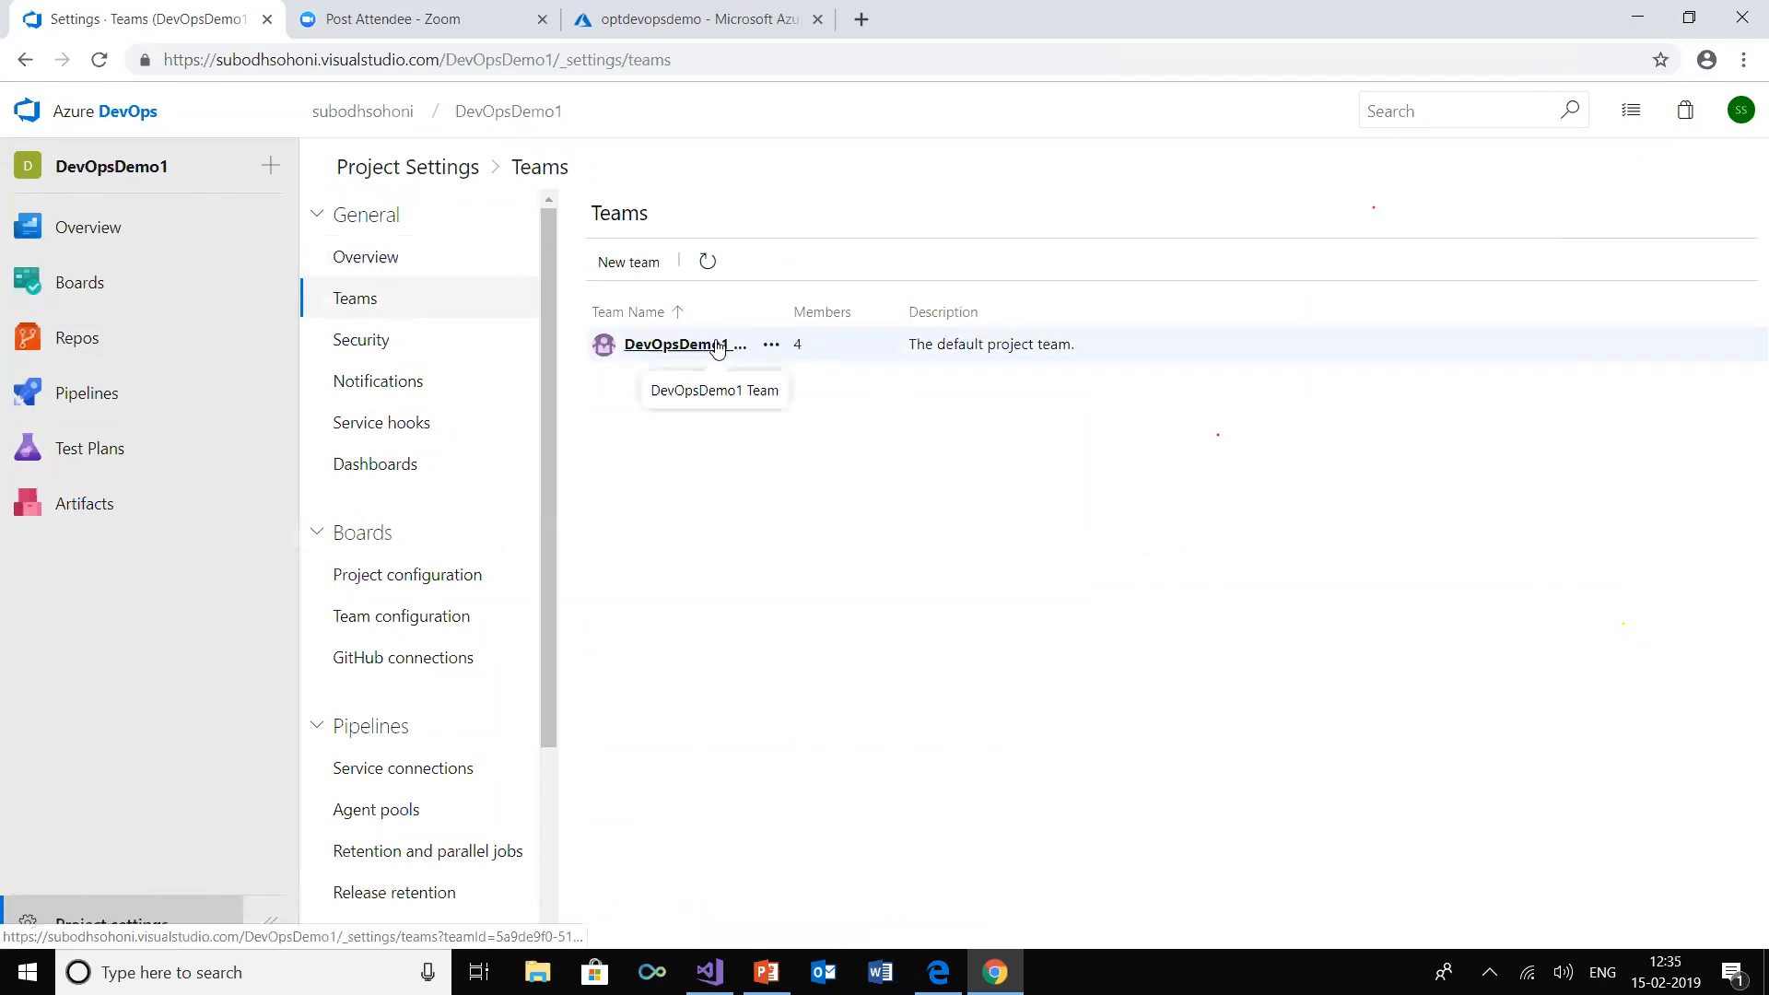
{"action": "left_click", "coordinate": [718, 346]}
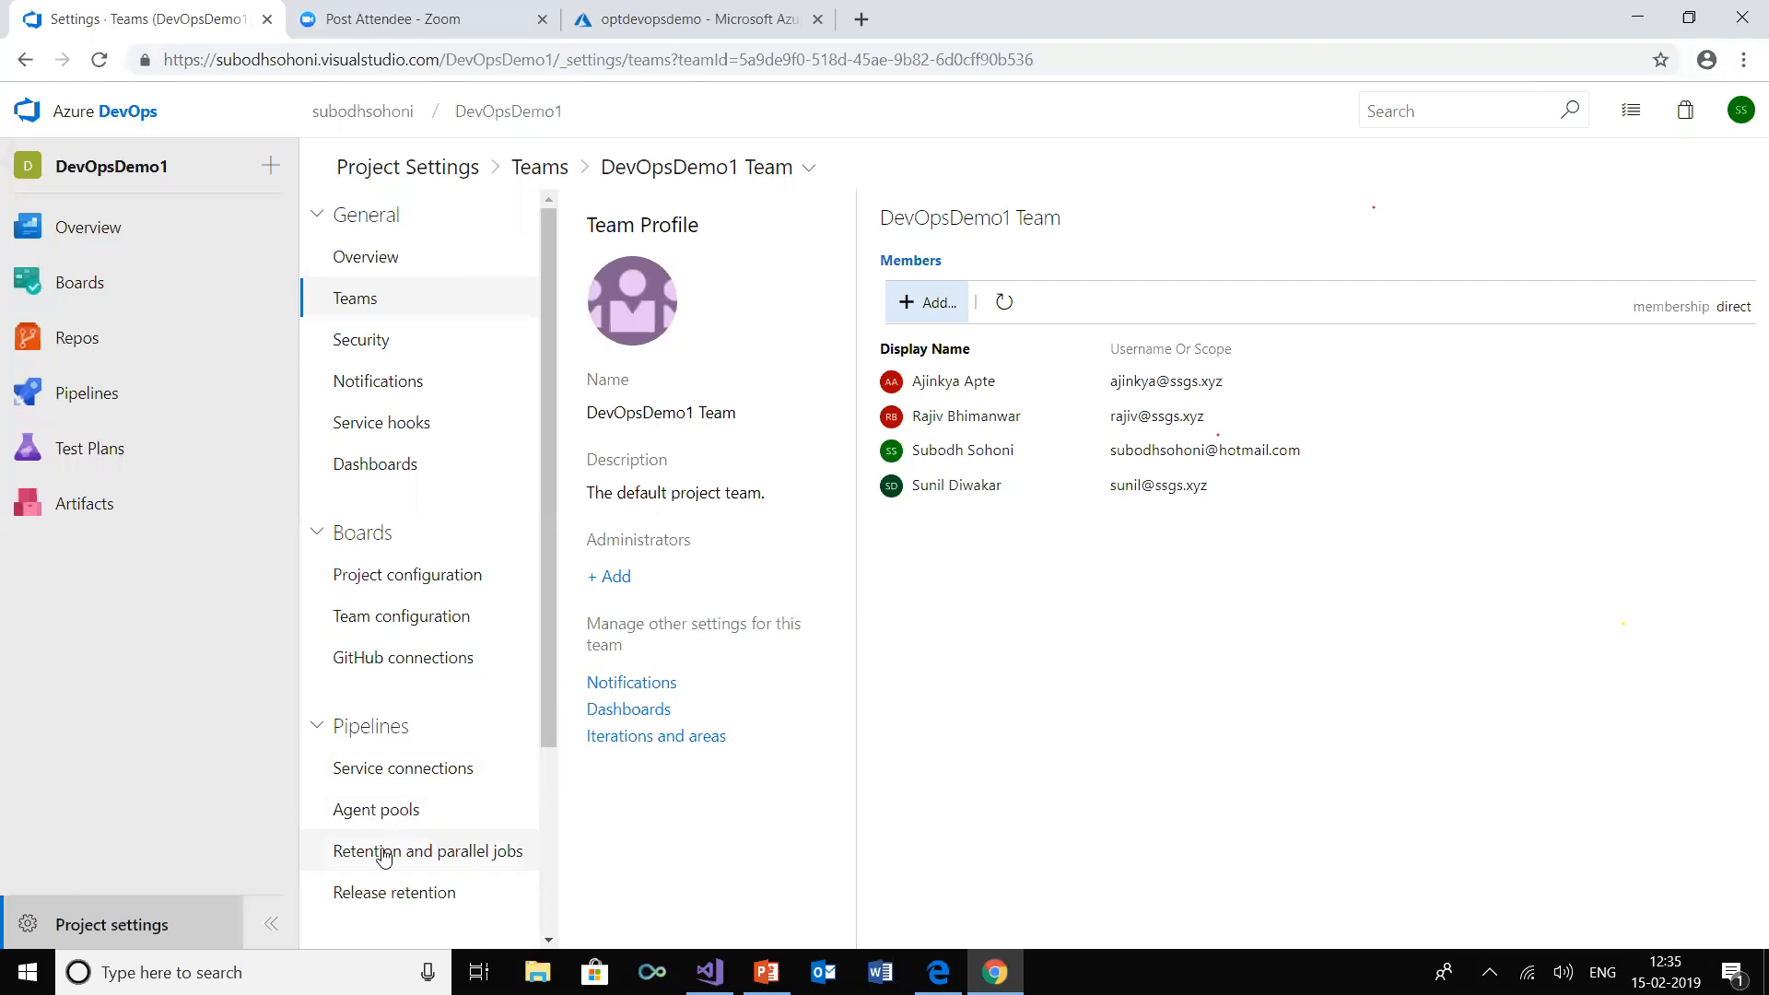
Open the project's iteration configuration and set the start date of Iteration 2 to 3/1/2019
{"action": "left_click", "coordinate": [408, 576]}
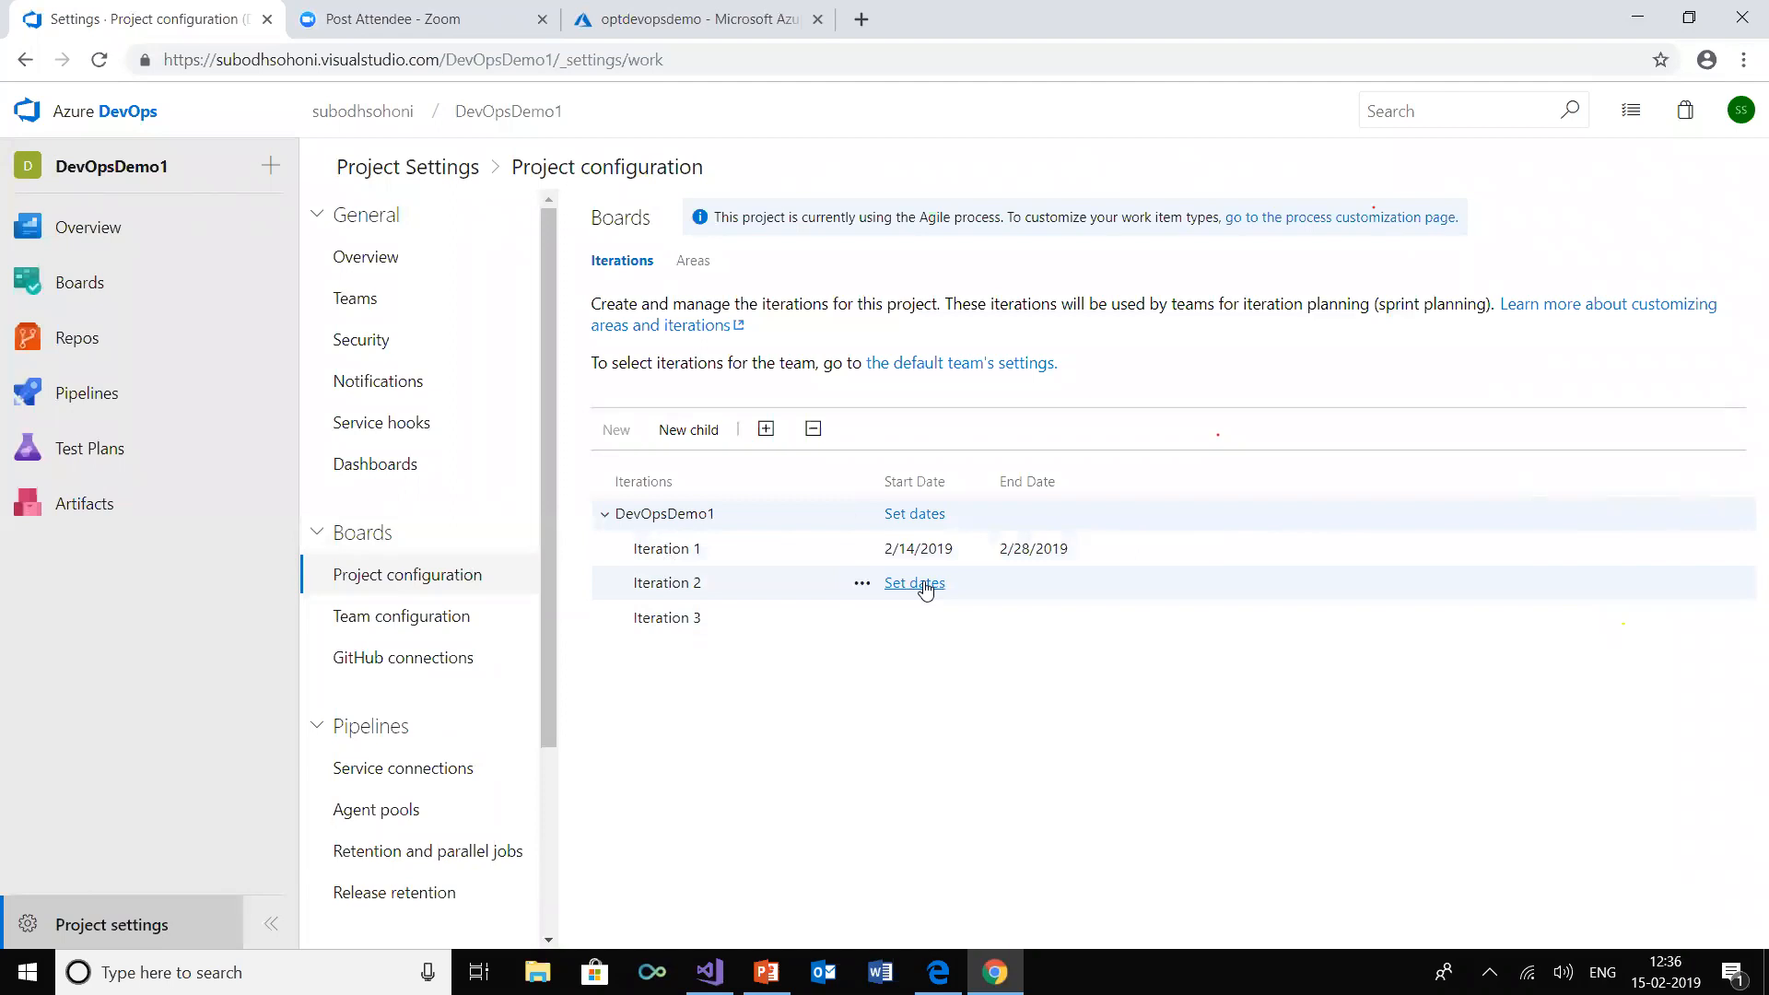
{"action": "left_click", "coordinate": [924, 584]}
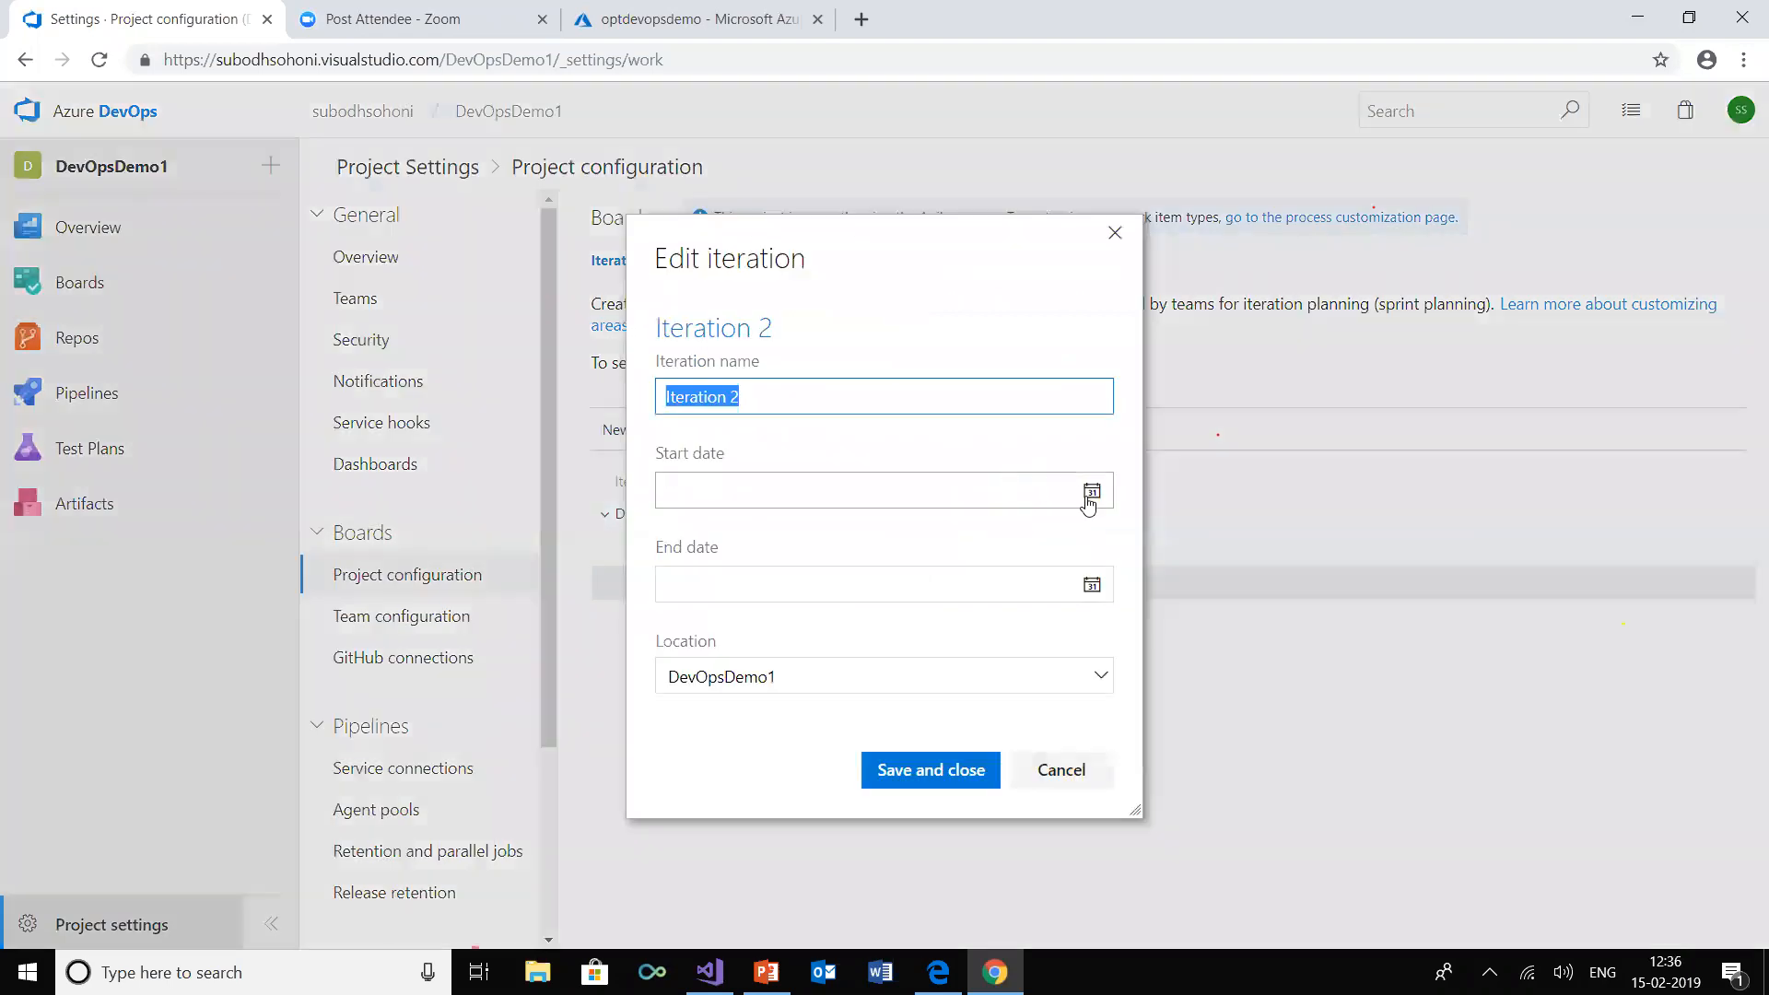
{"action": "left_click", "coordinate": [1087, 497]}
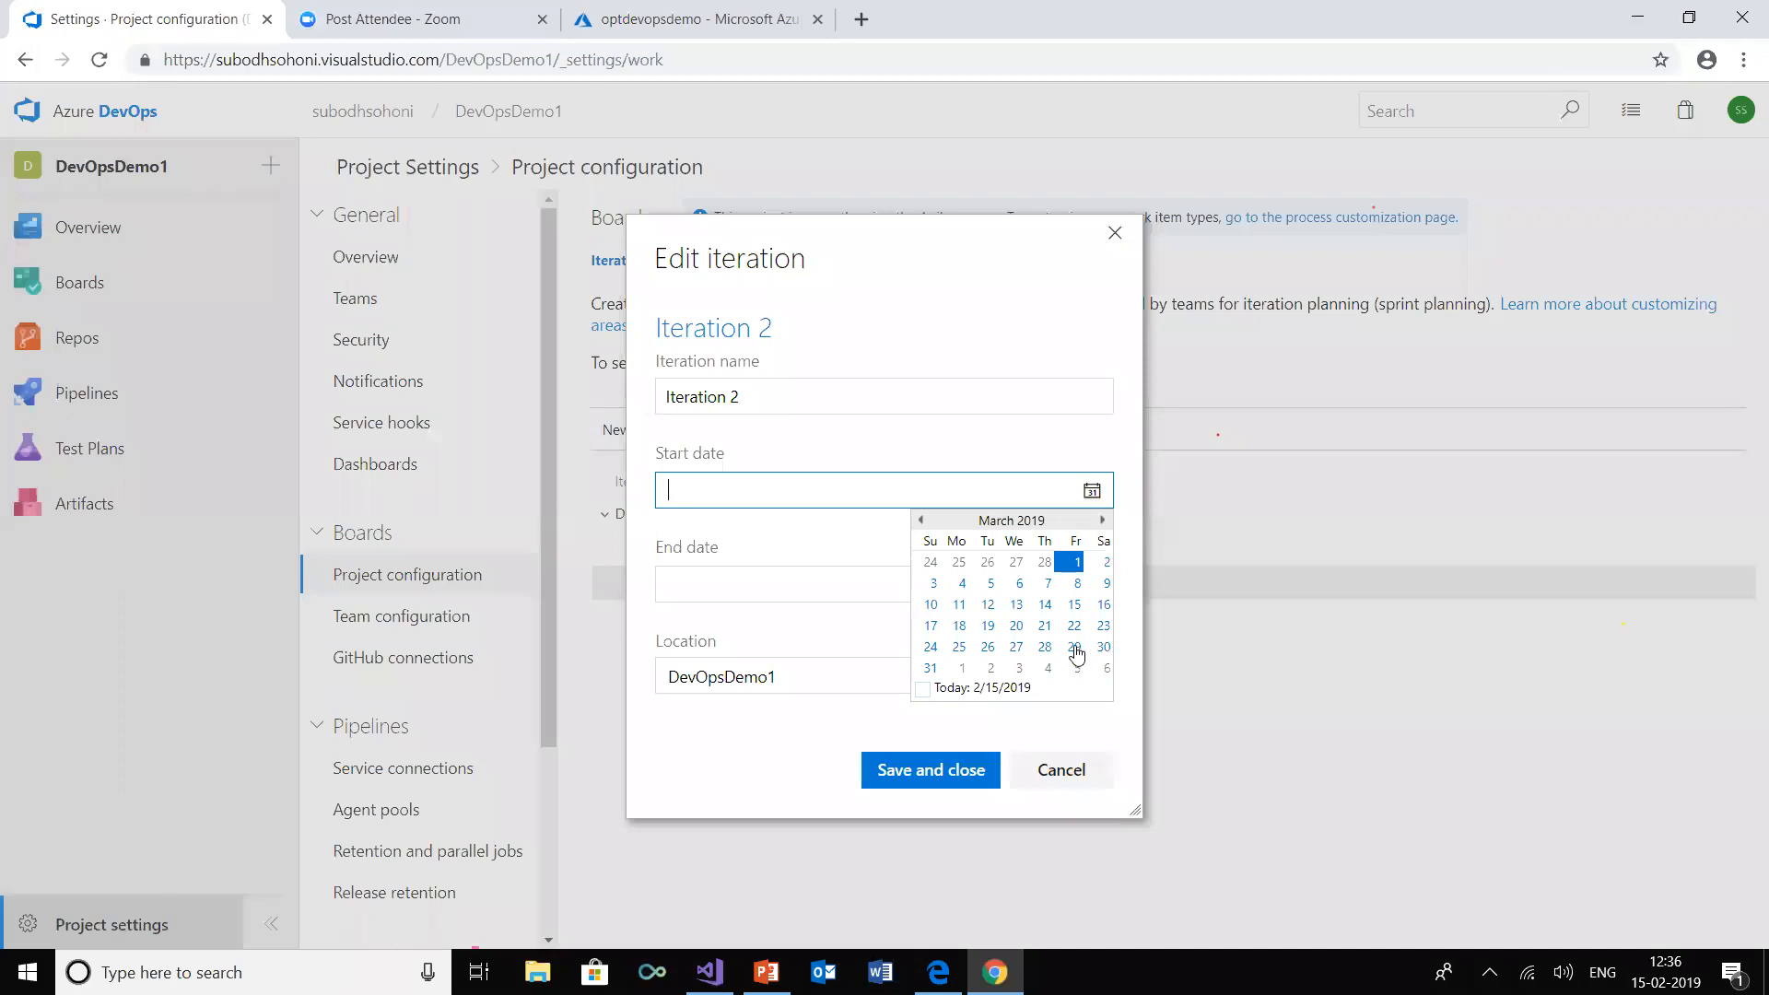
{"action": "left_click", "coordinate": [921, 521]}
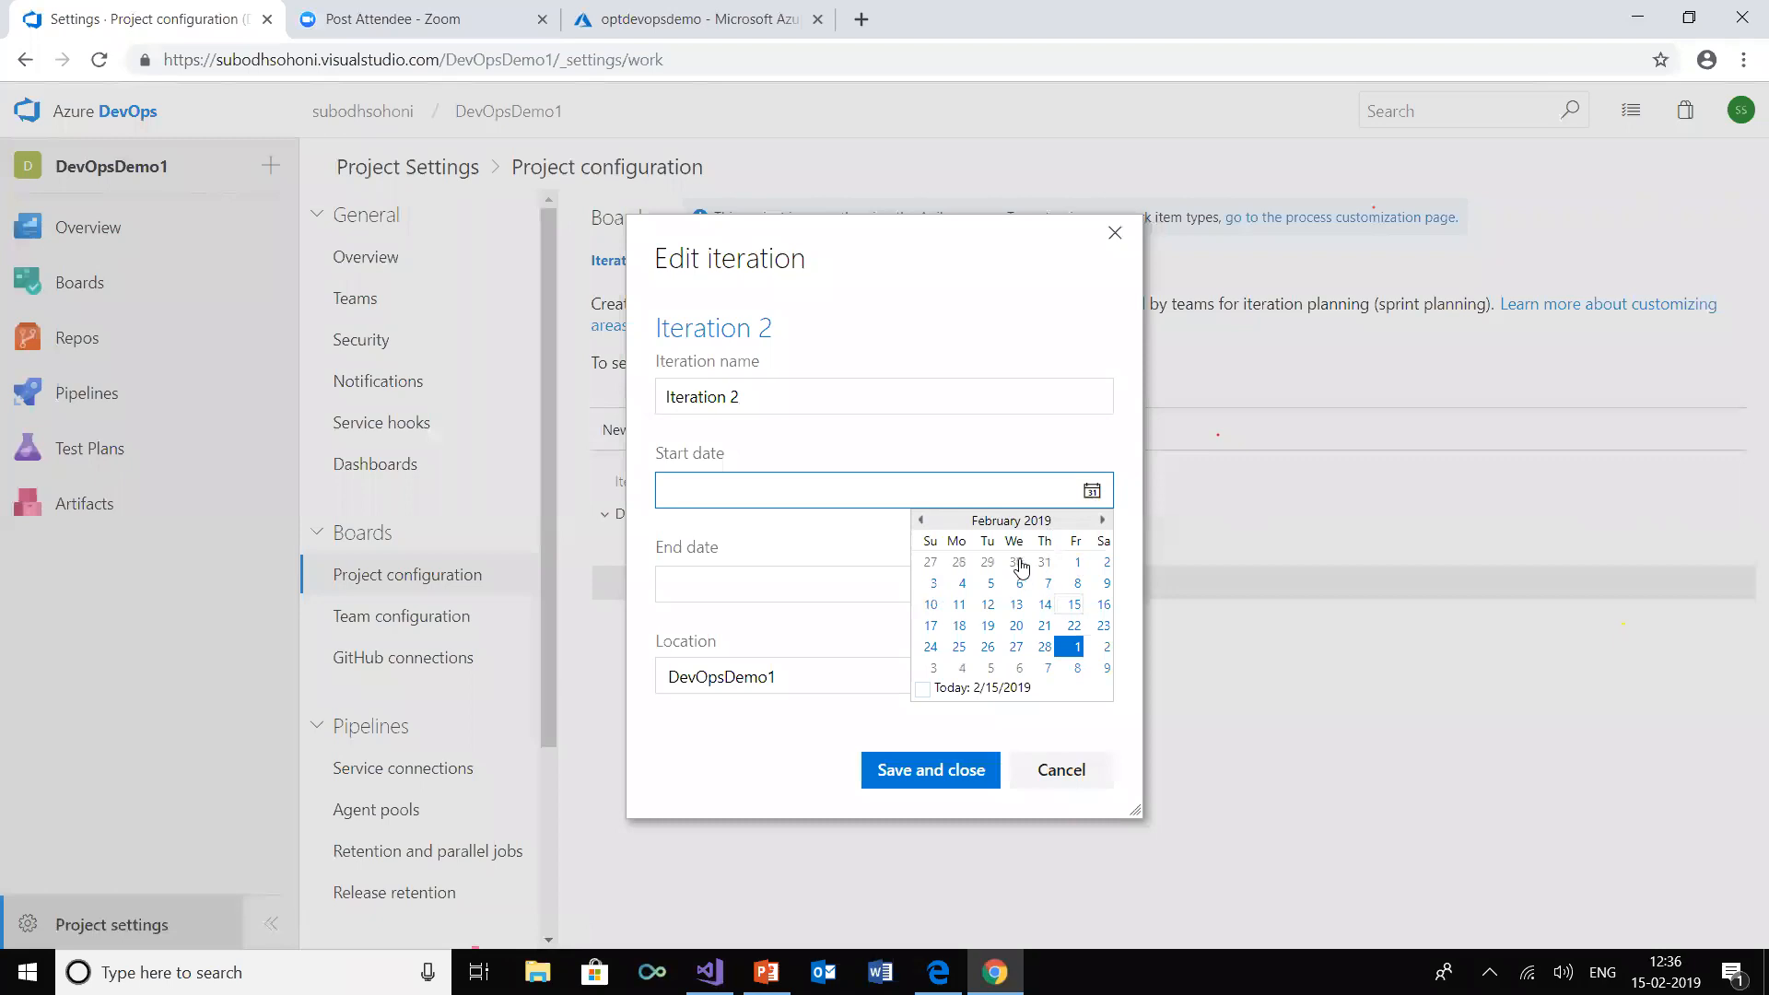
{"action": "left_click", "coordinate": [1083, 562]}
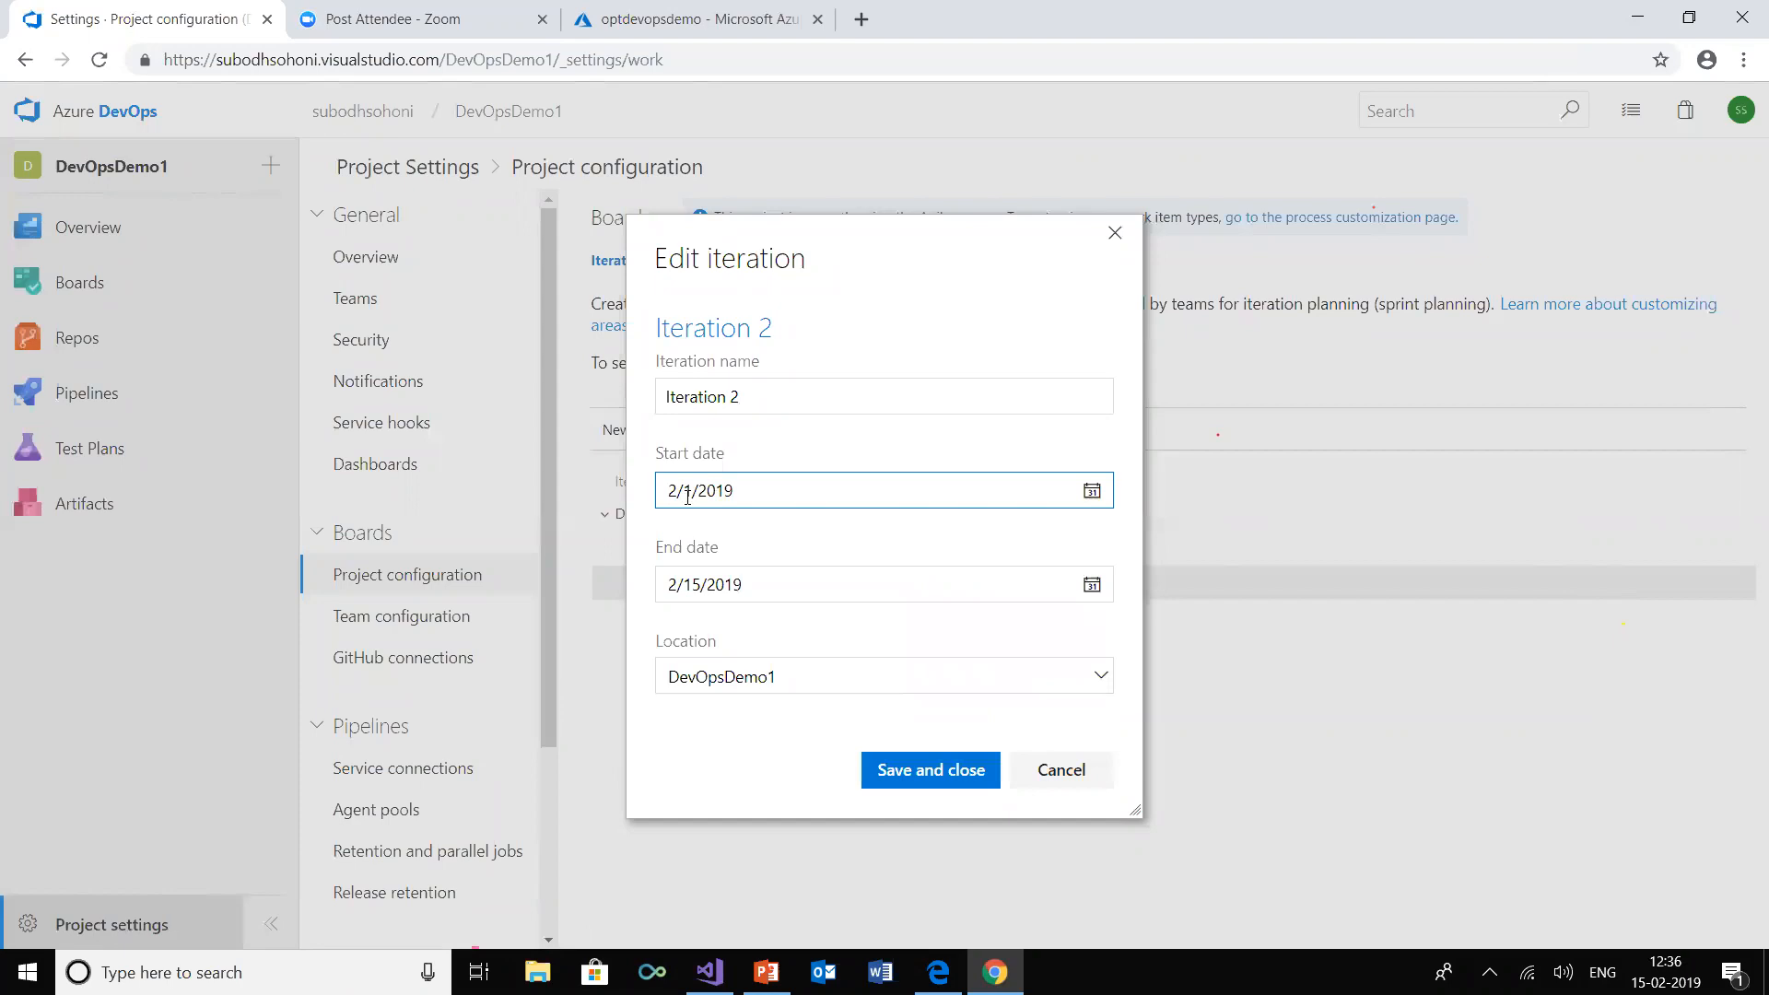
{"action": "left_click", "coordinate": [1092, 491]}
{"action": "left_click", "coordinate": [1102, 521]}
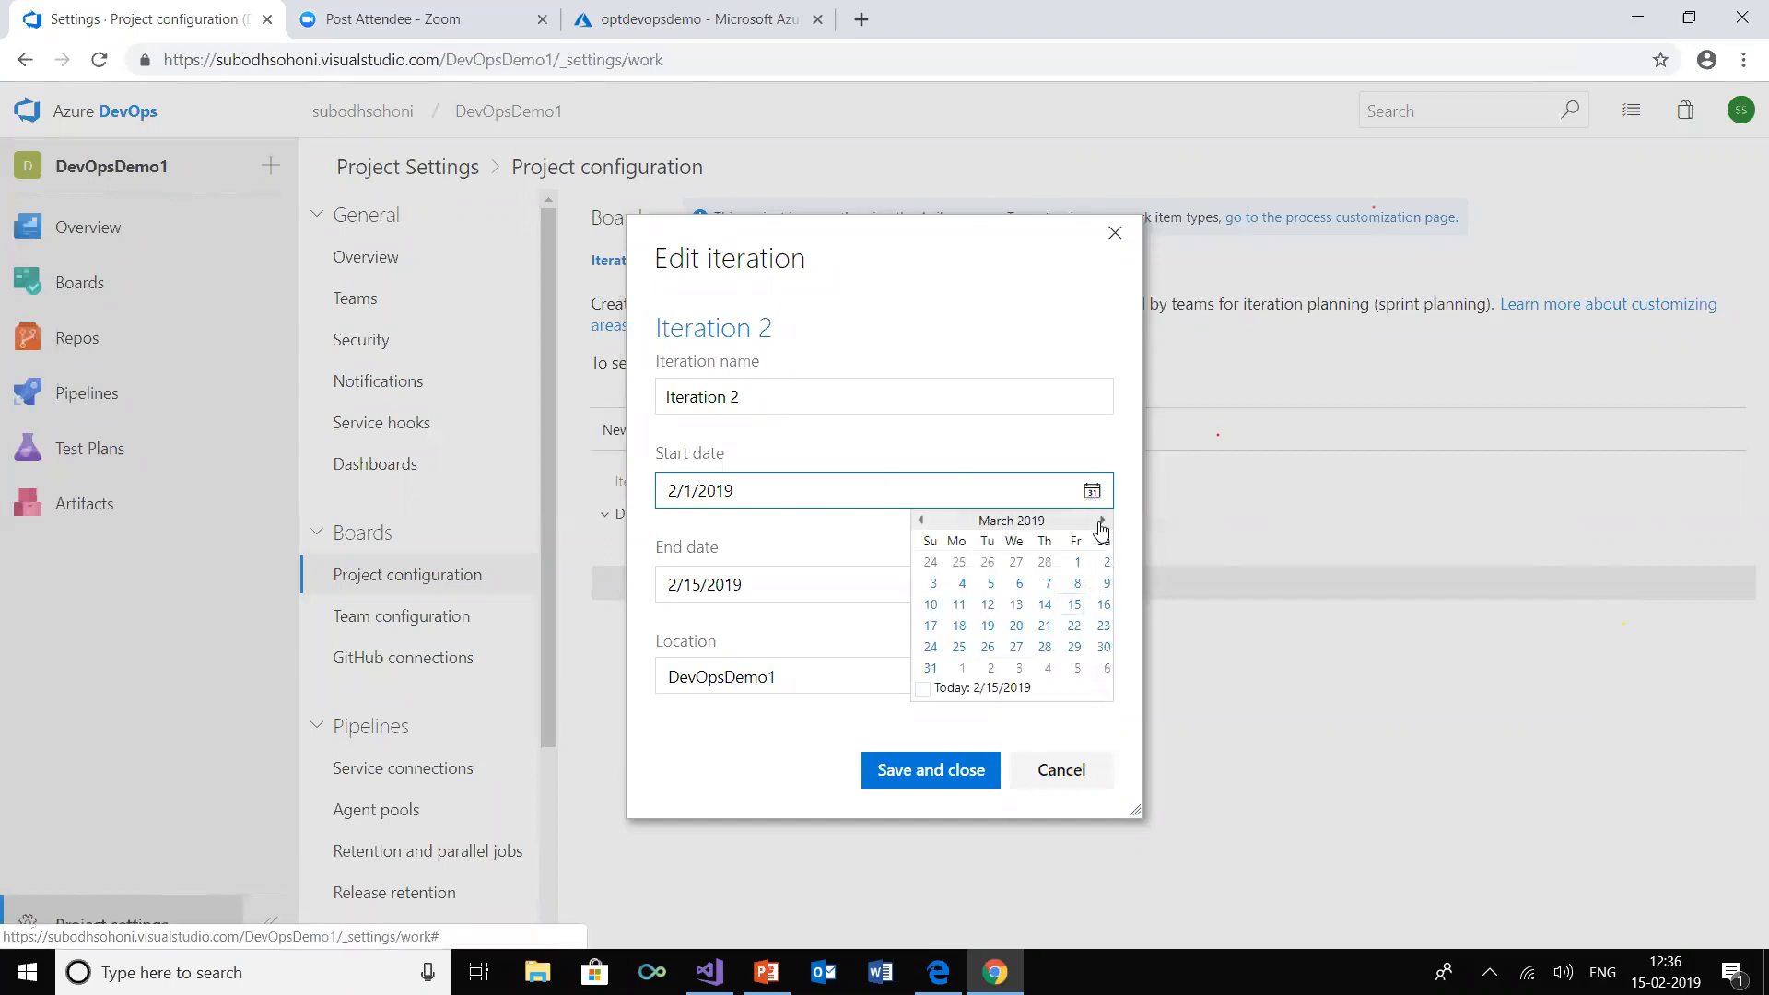
{"action": "left_click", "coordinate": [1077, 565]}
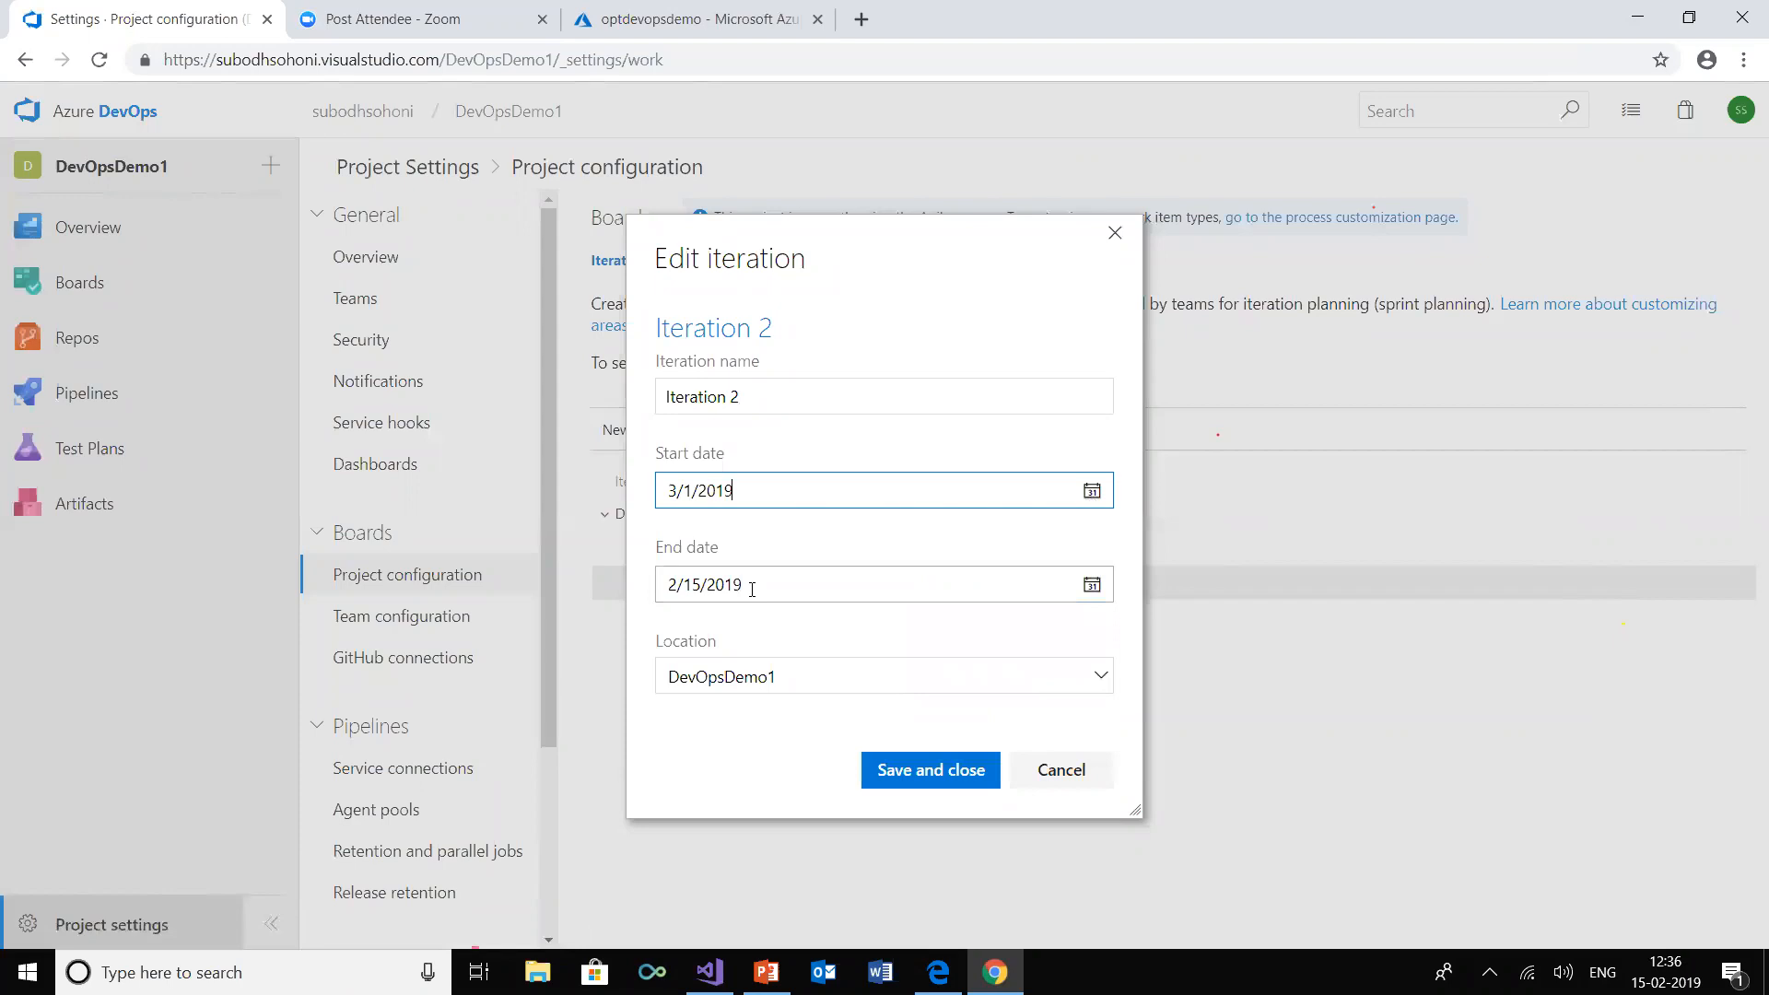
Set the end date of Iteration 2 to 3/15/2019 and save the iteration
{"action": "left_click", "coordinate": [1092, 584]}
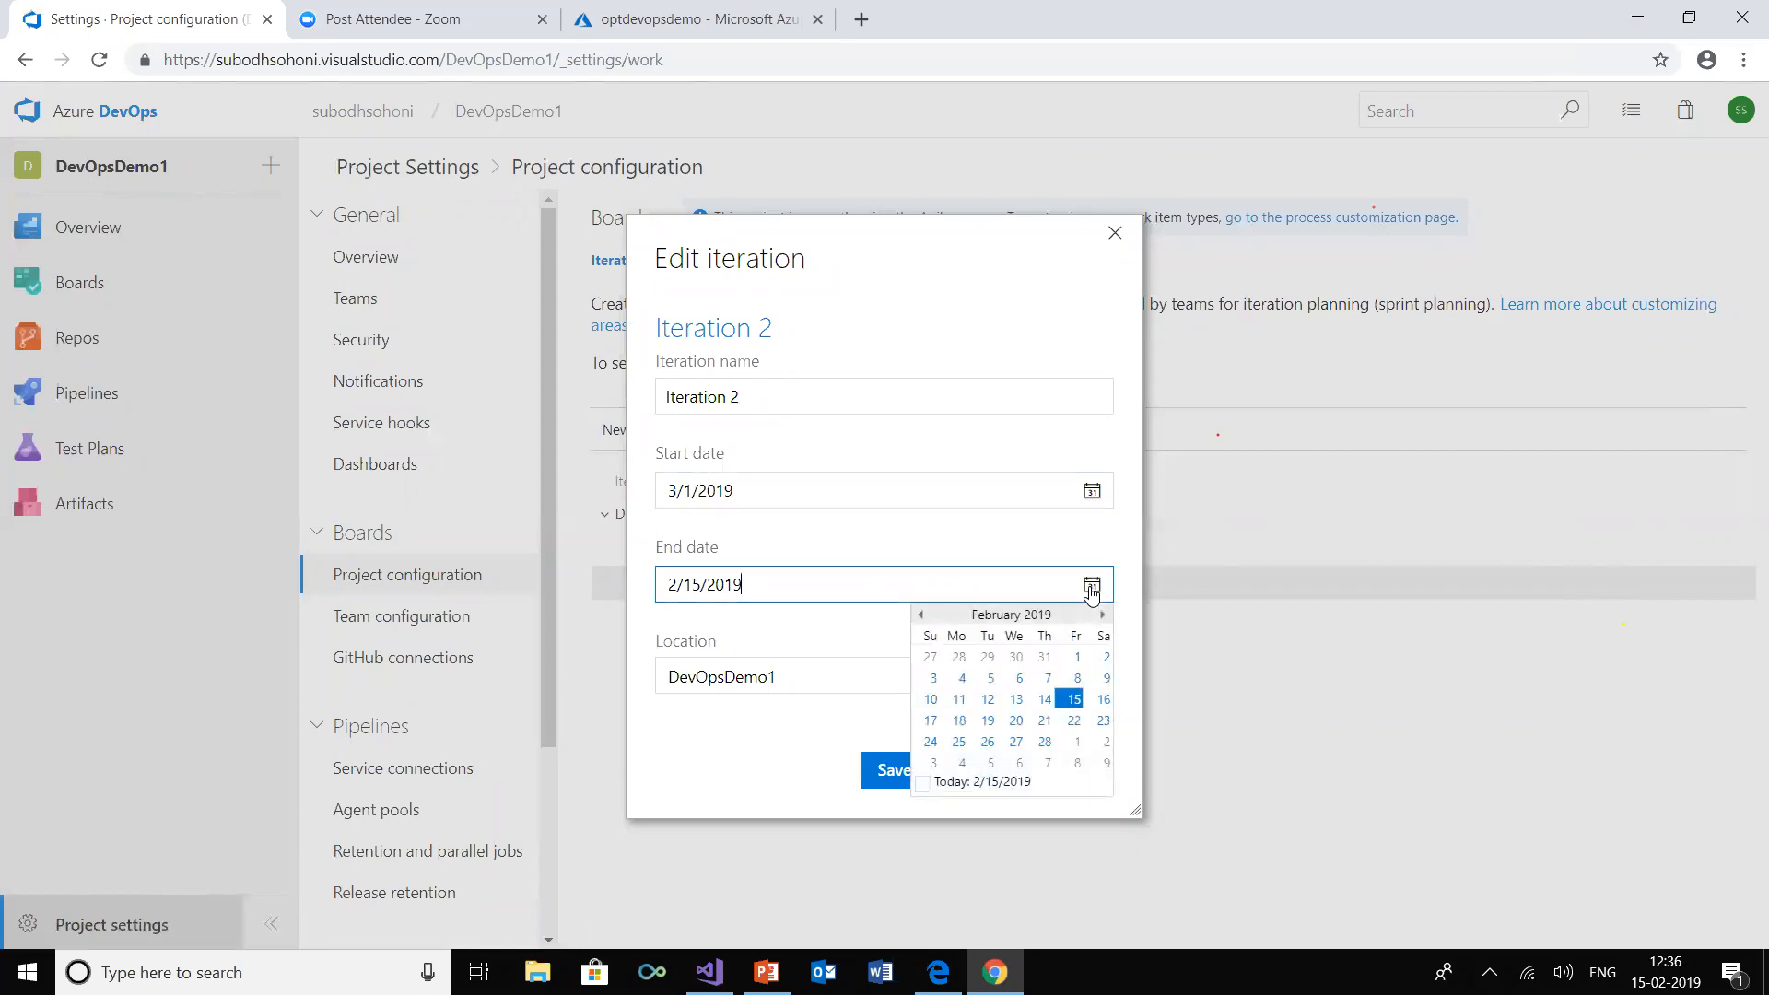
{"action": "left_click", "coordinate": [1070, 701]}
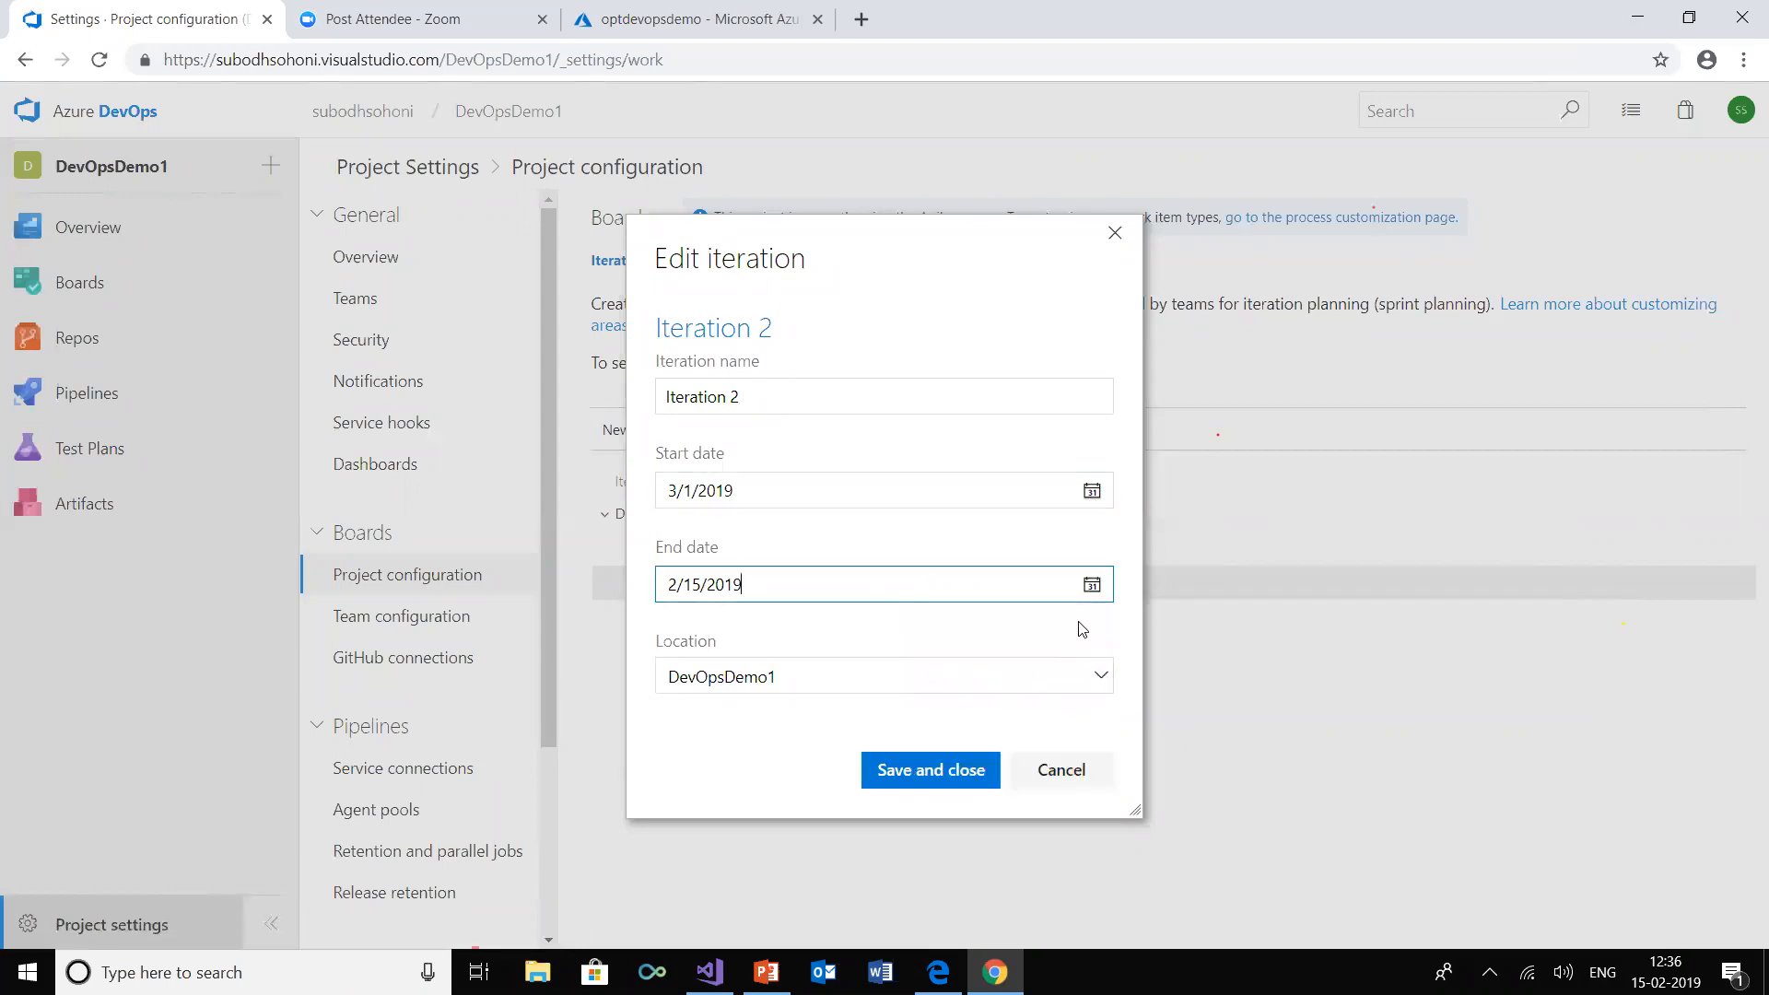
{"action": "left_click", "coordinate": [1091, 584]}
{"action": "left_click", "coordinate": [1101, 615]}
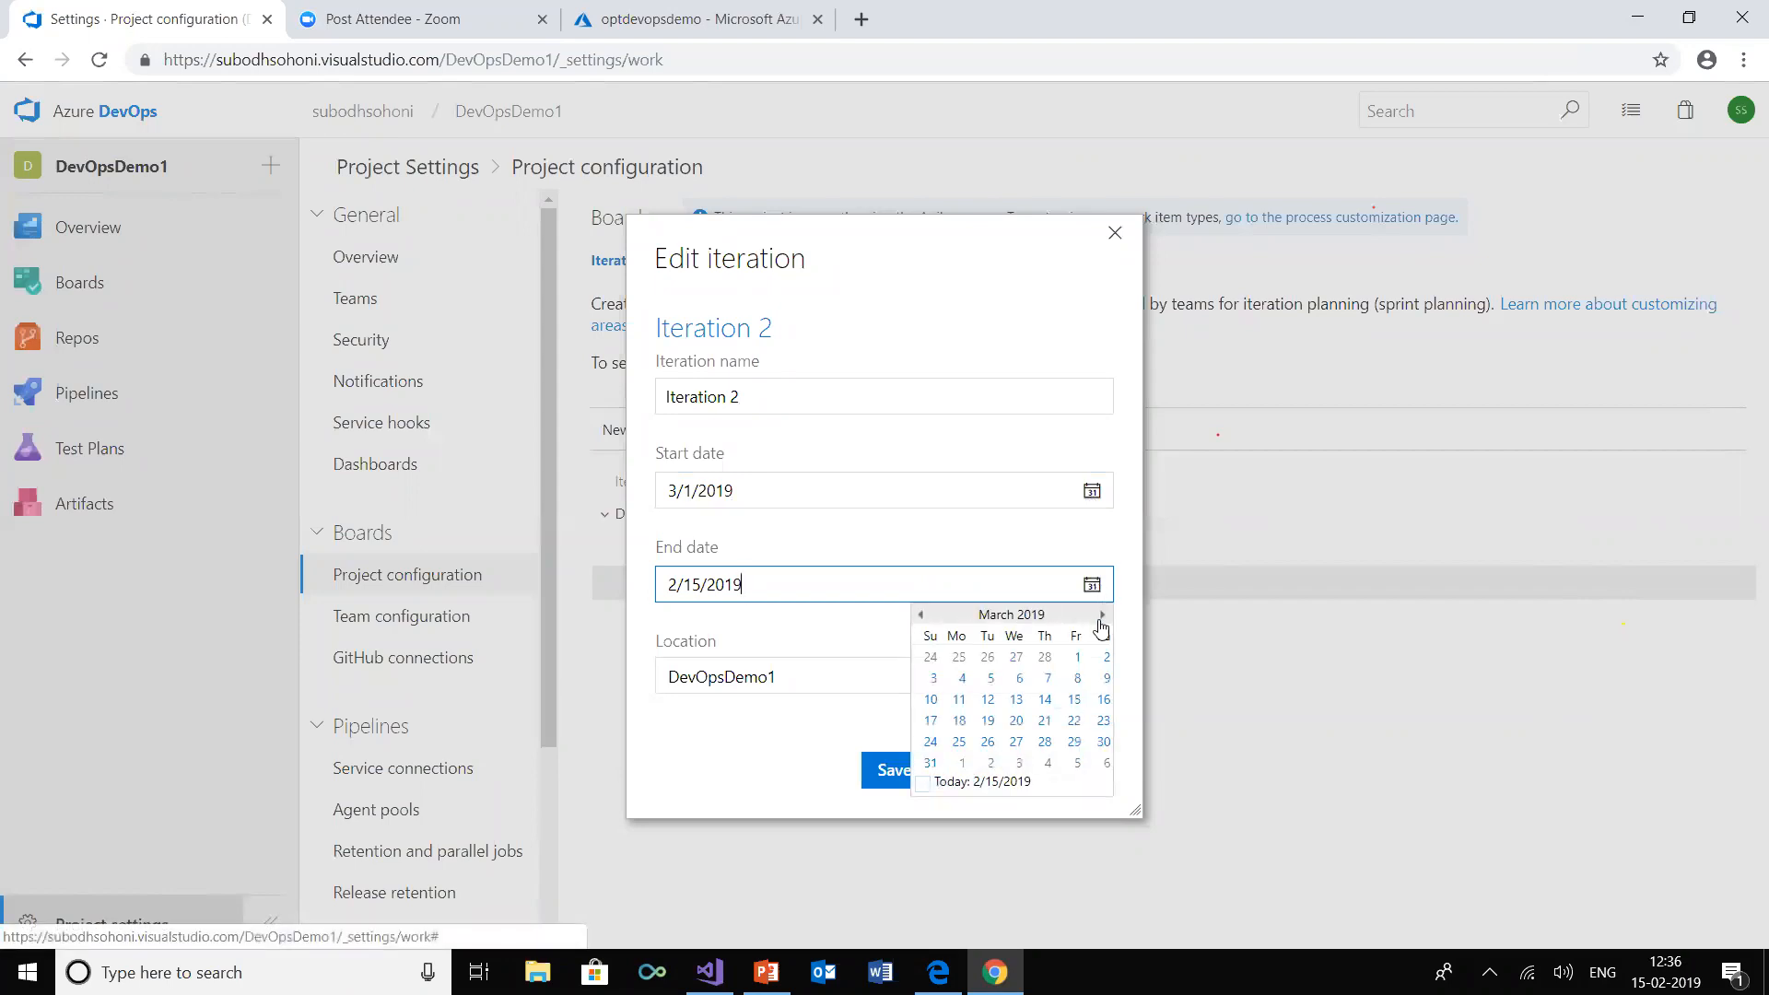
{"action": "left_click", "coordinate": [1074, 699]}
{"action": "left_click", "coordinate": [935, 770]}
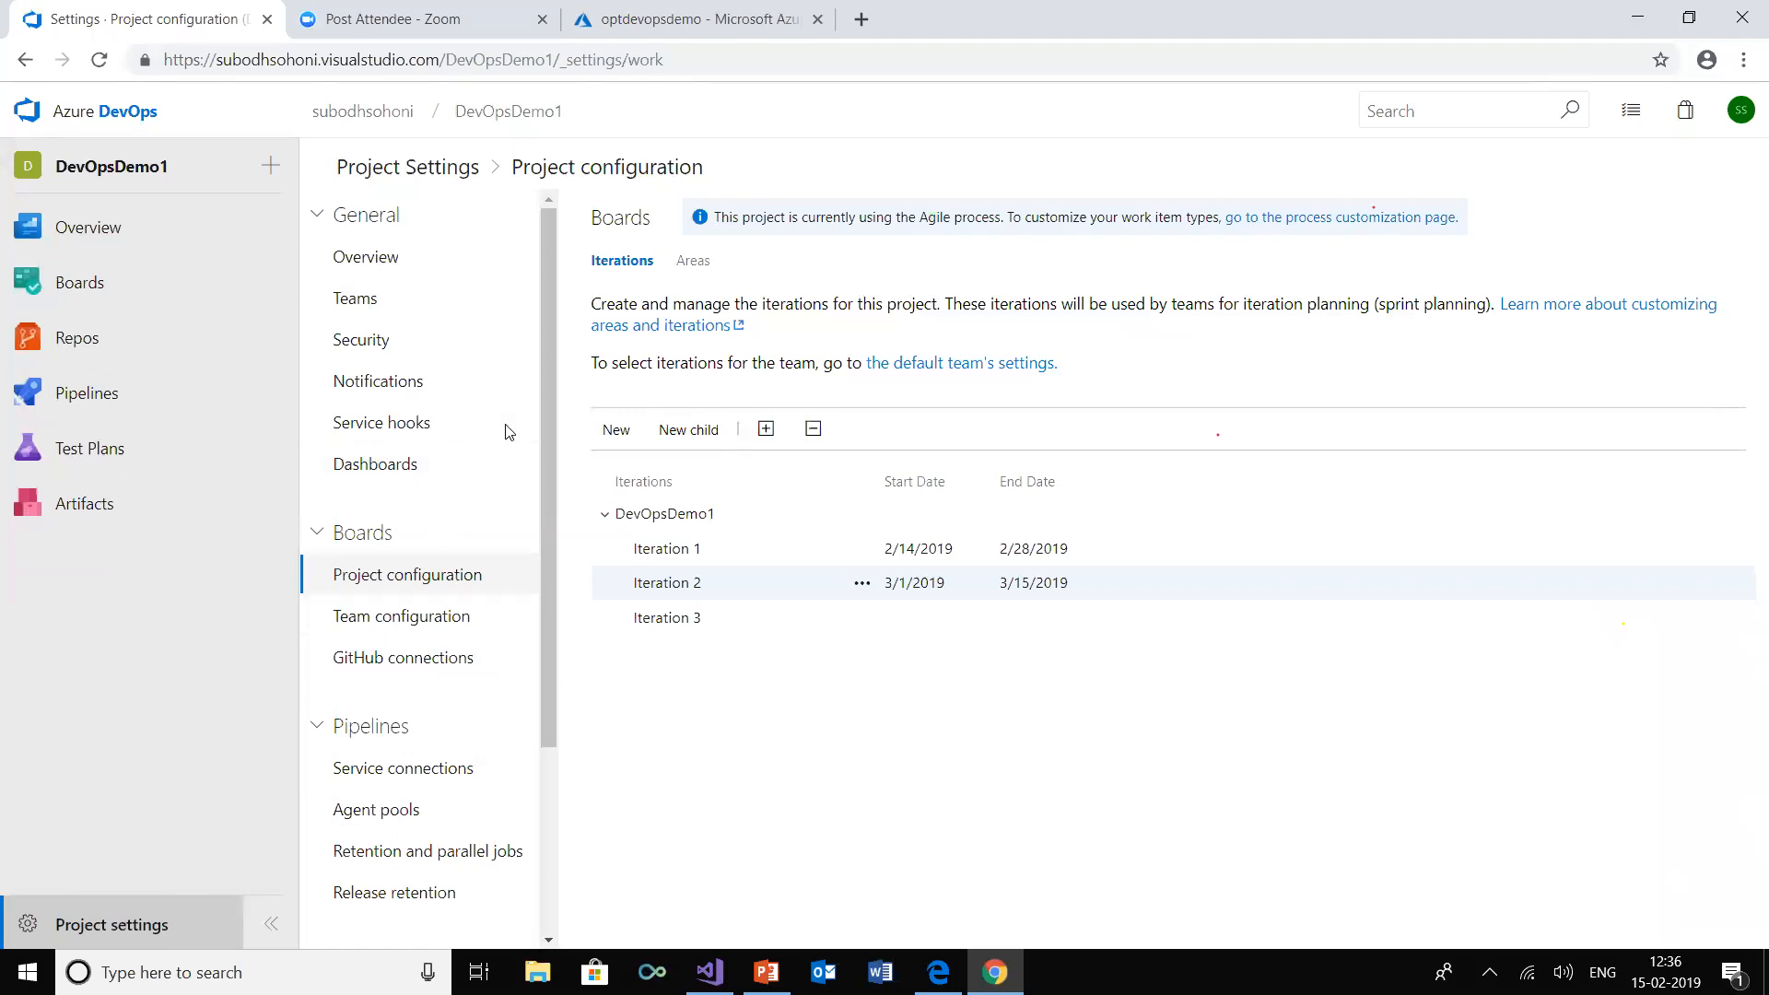
Create a team notification subscription in the Work category from the "A work item is created" template, keeping the default delivery and filter settings
{"action": "left_click", "coordinate": [389, 390]}
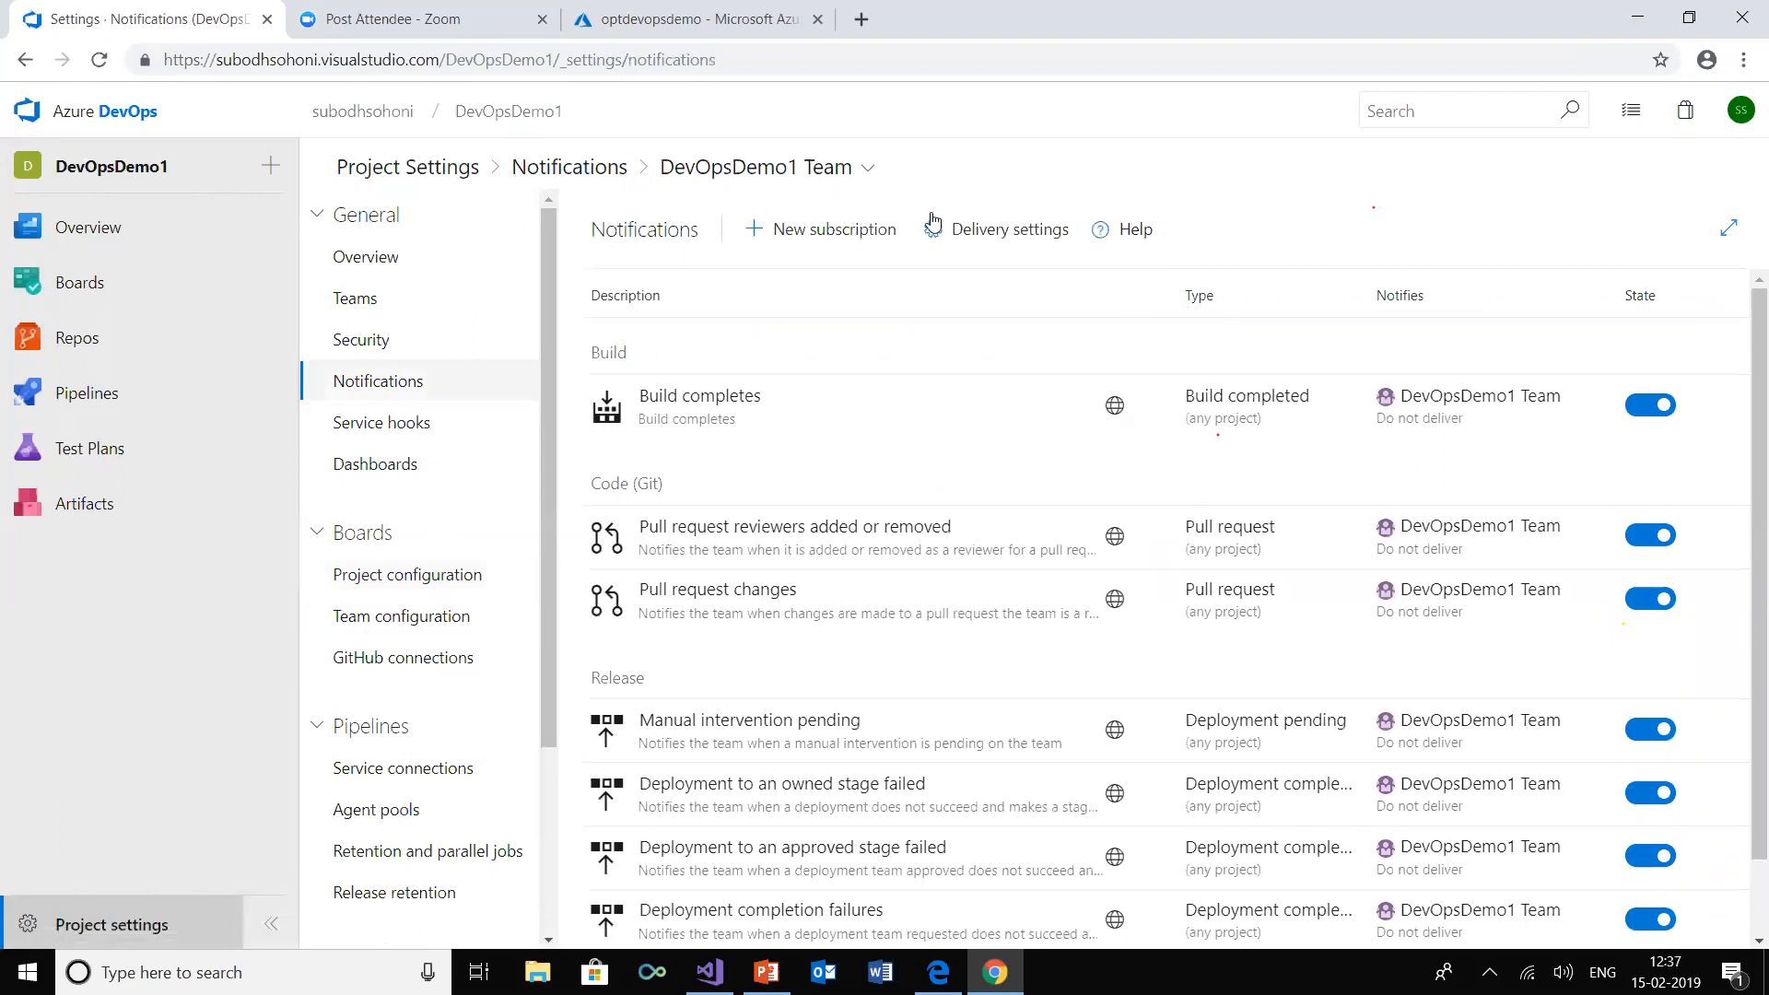
{"action": "left_click", "coordinate": [849, 232]}
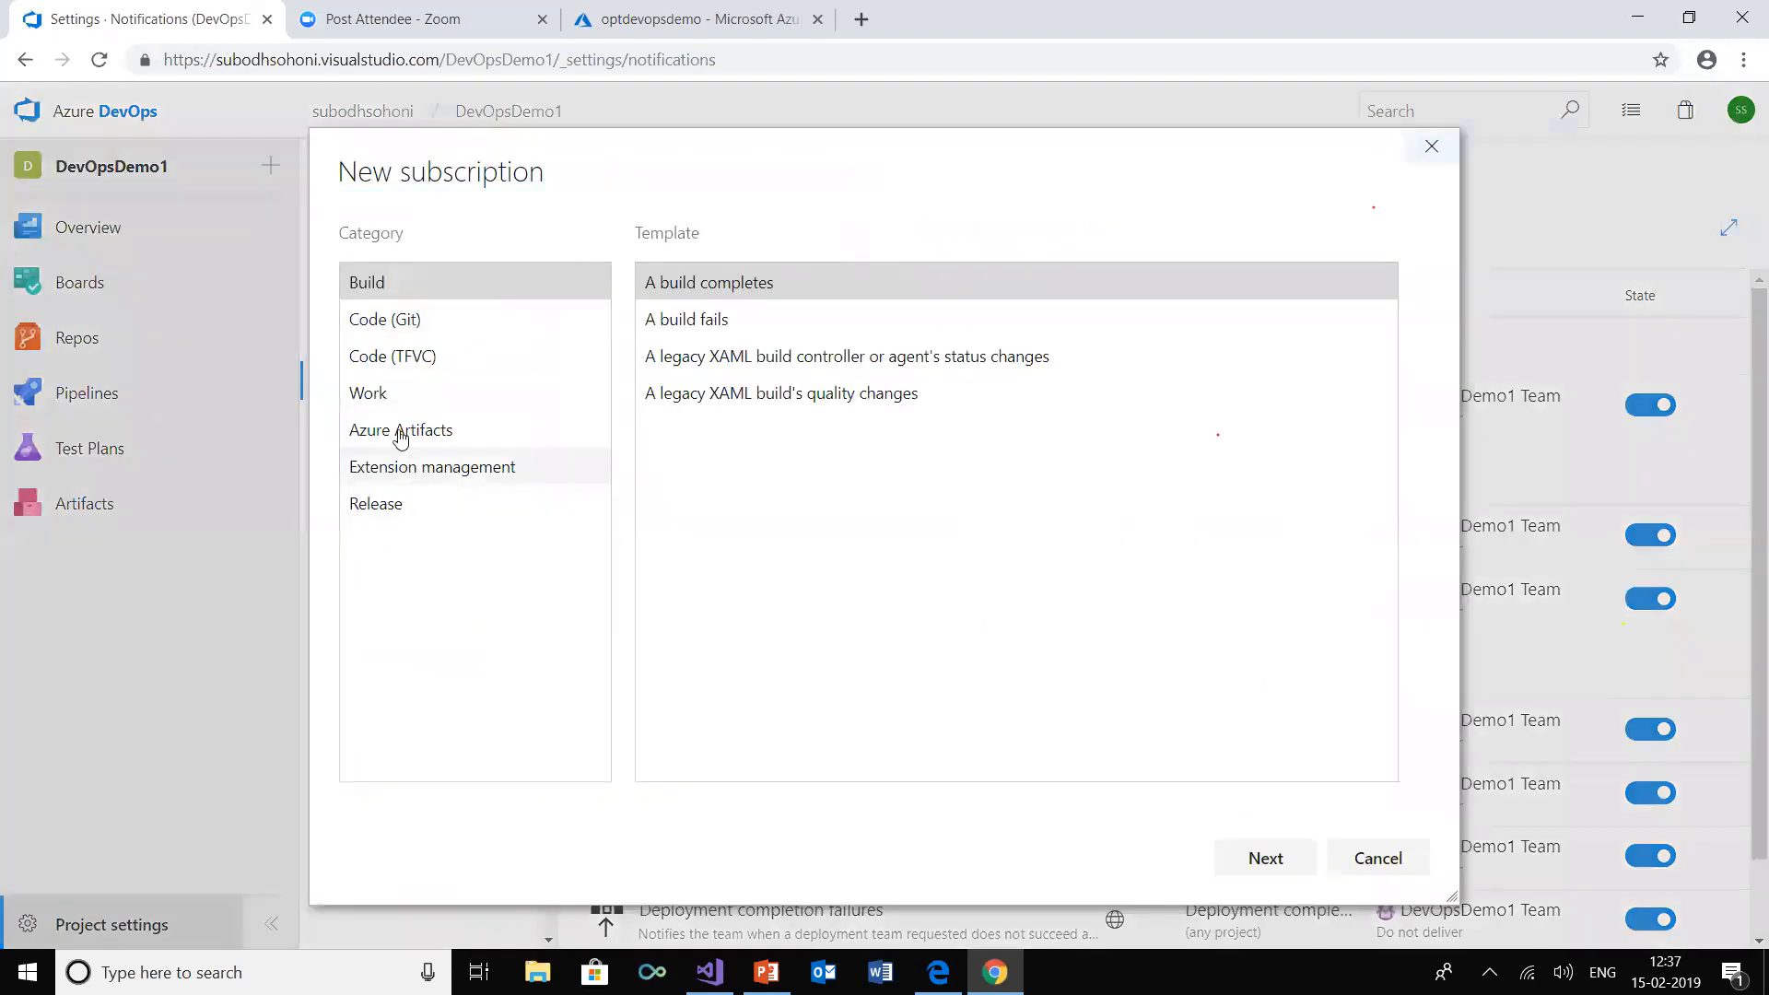
{"action": "left_click", "coordinate": [399, 396]}
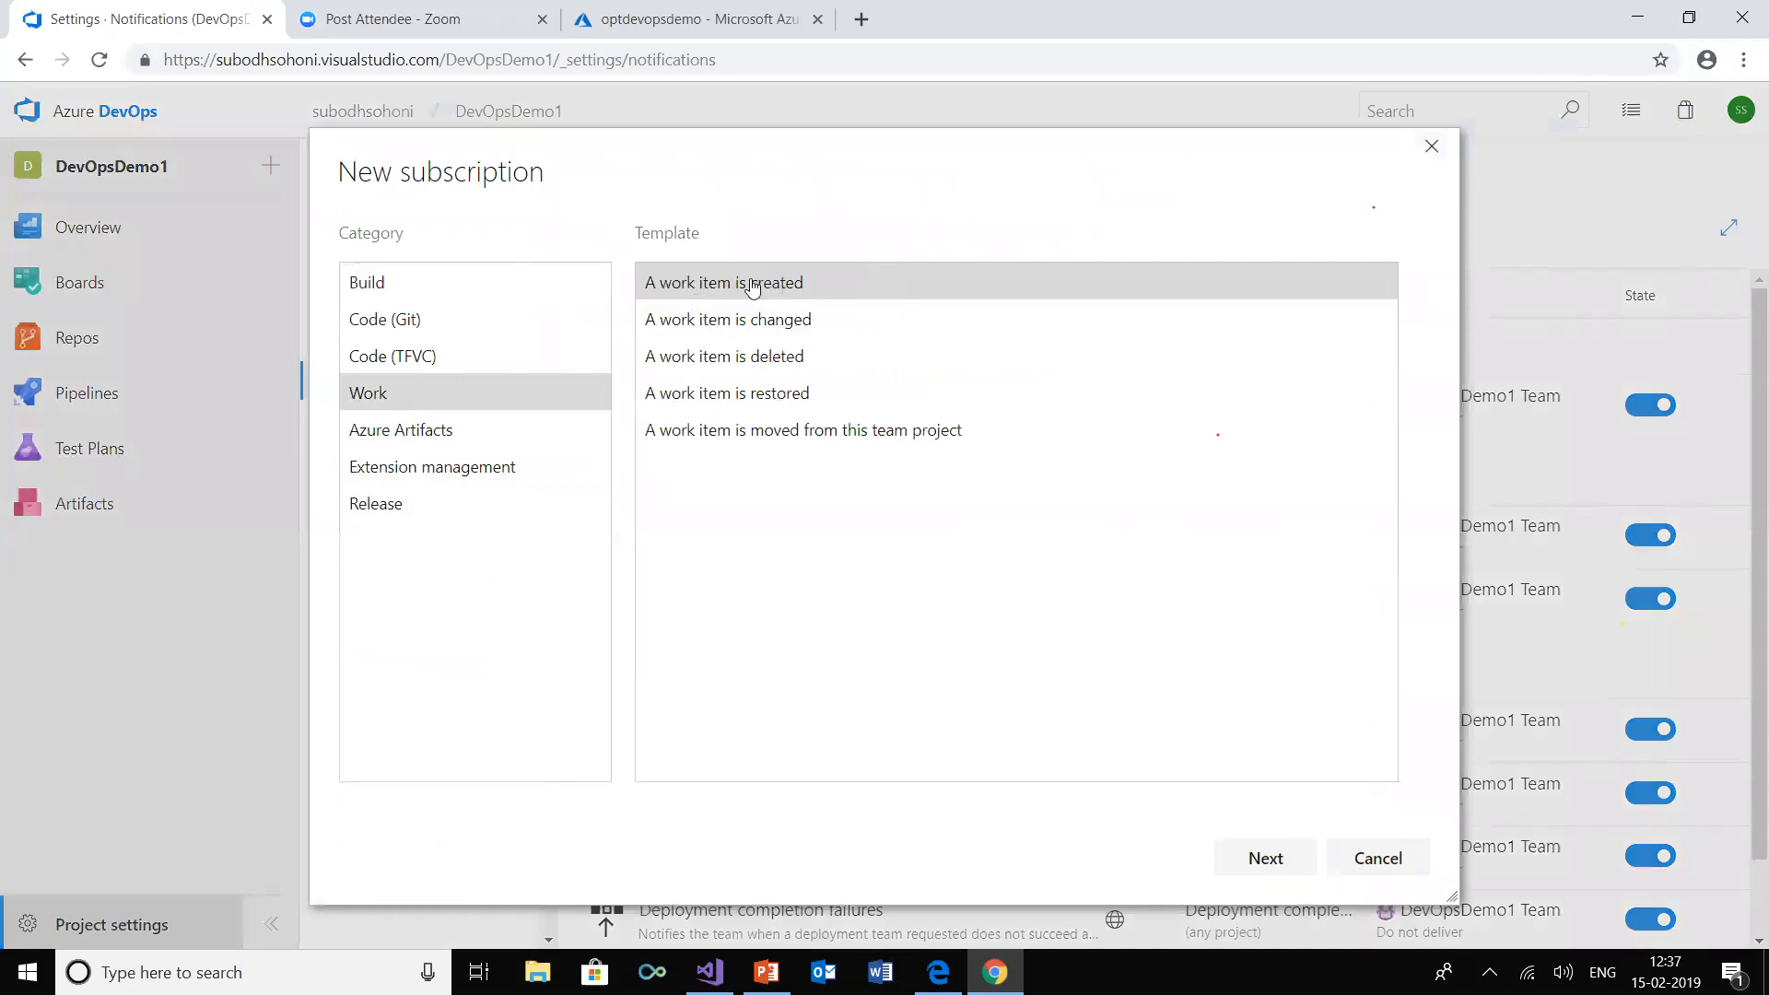
{"action": "left_click", "coordinate": [1261, 857]}
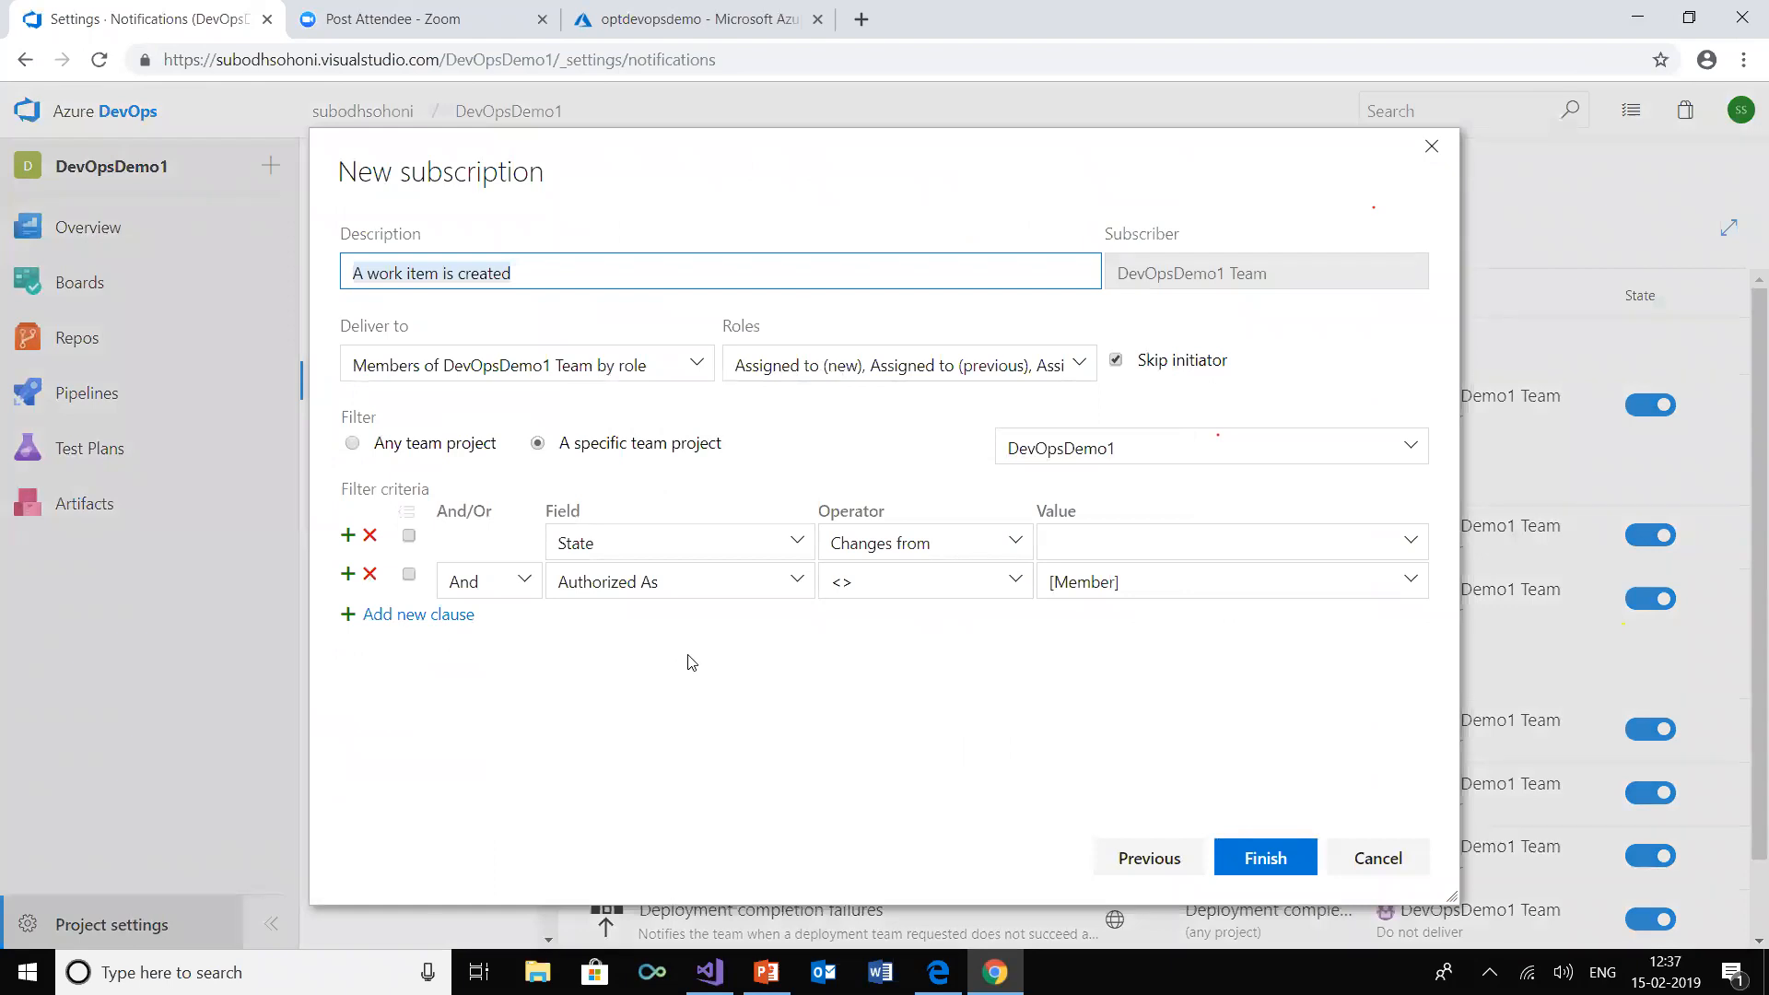
{"action": "left_click", "coordinate": [1281, 863]}
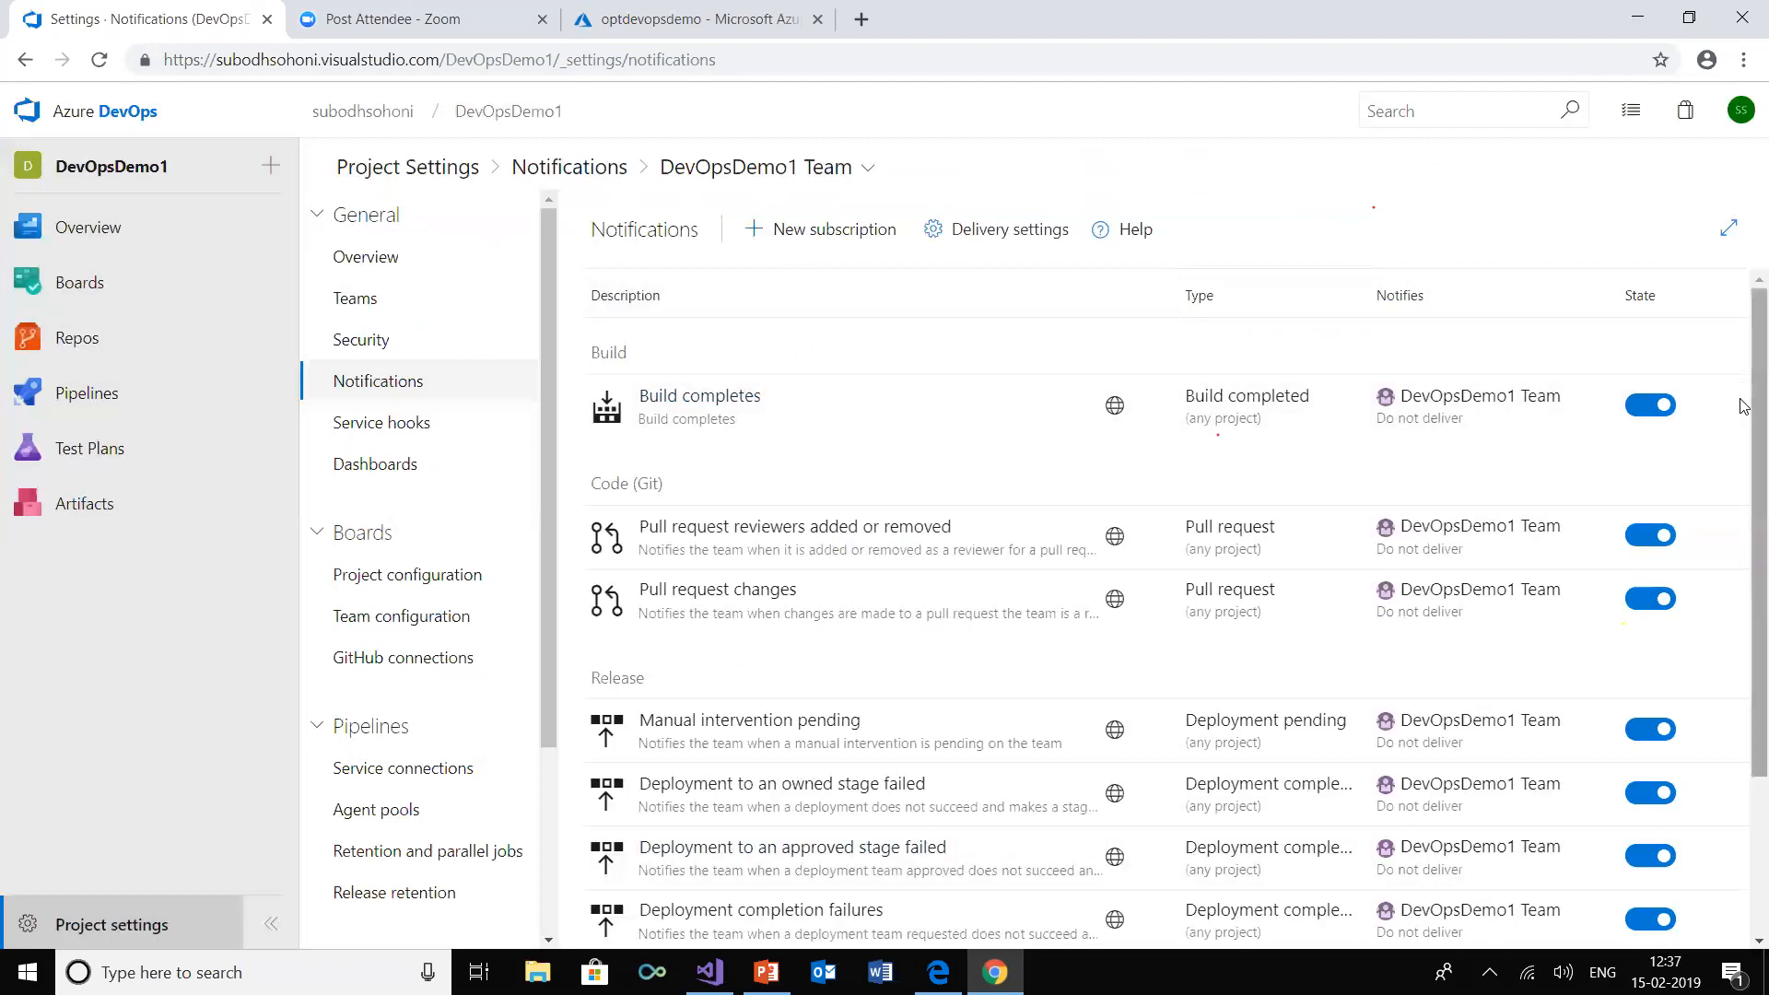
{"action": "scroll", "coordinate": [1743, 553], "scroll_direction": "down", "scroll_amount": 3}
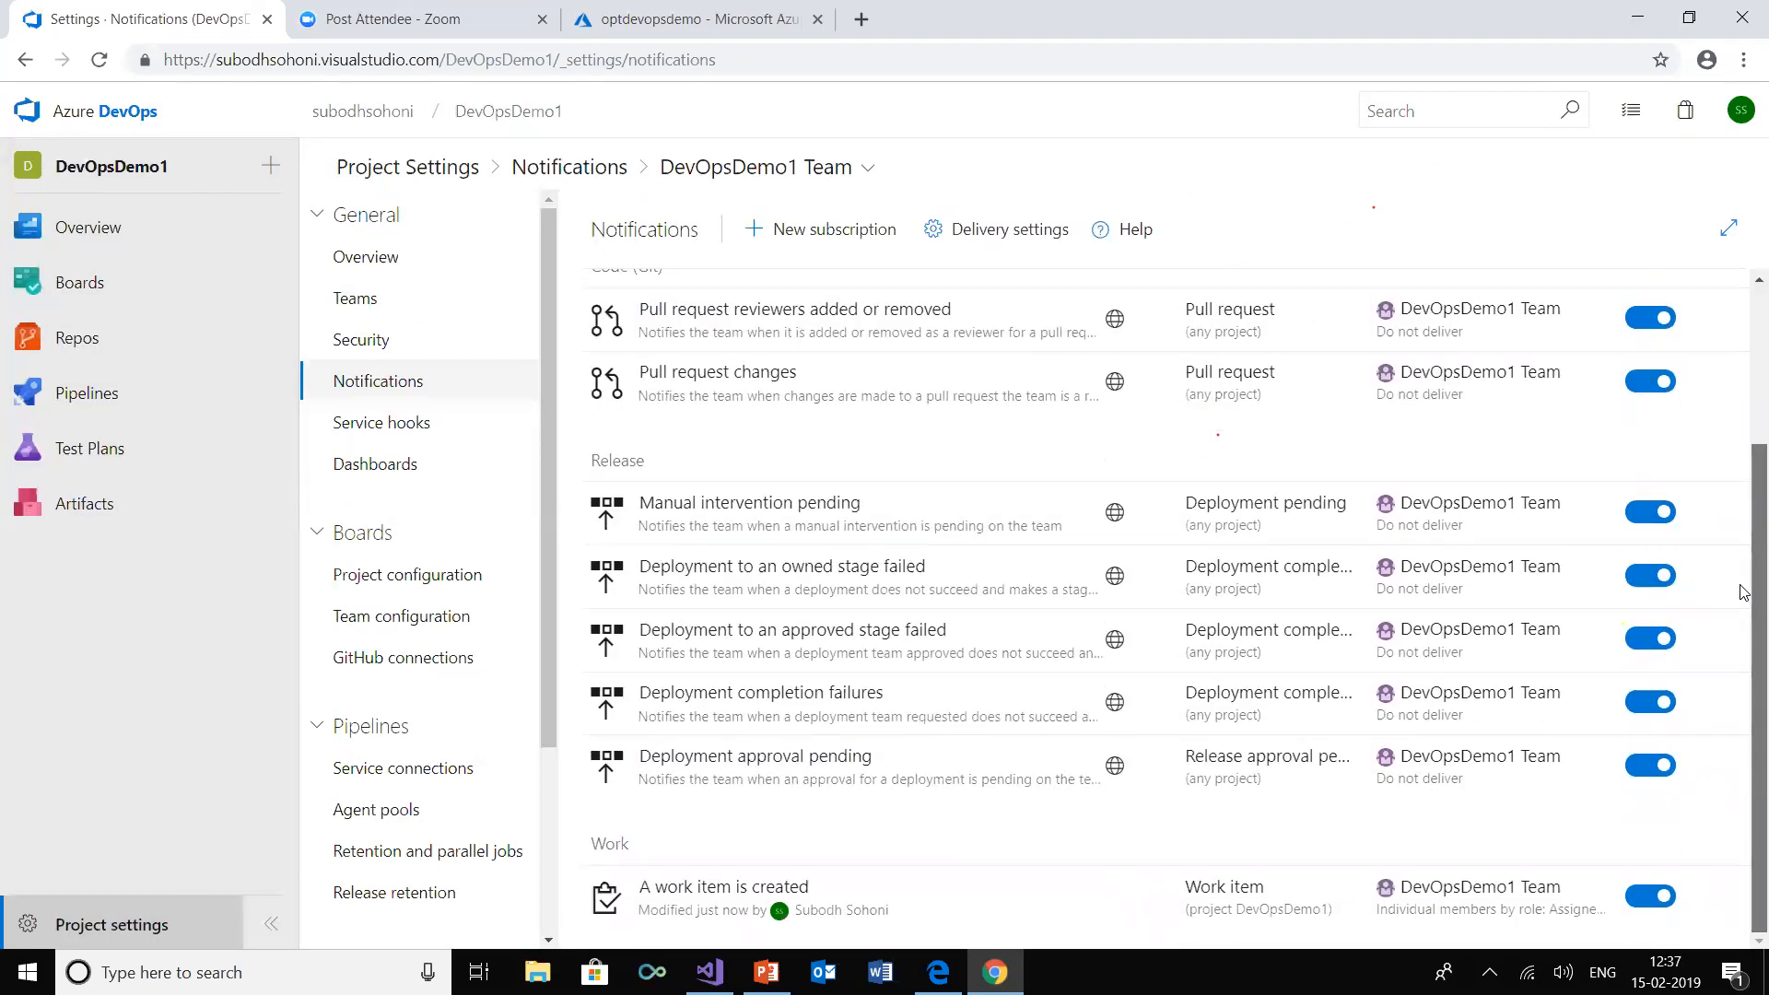
{"action": "scroll", "coordinate": [1744, 497], "scroll_direction": "up", "scroll_amount": 3}
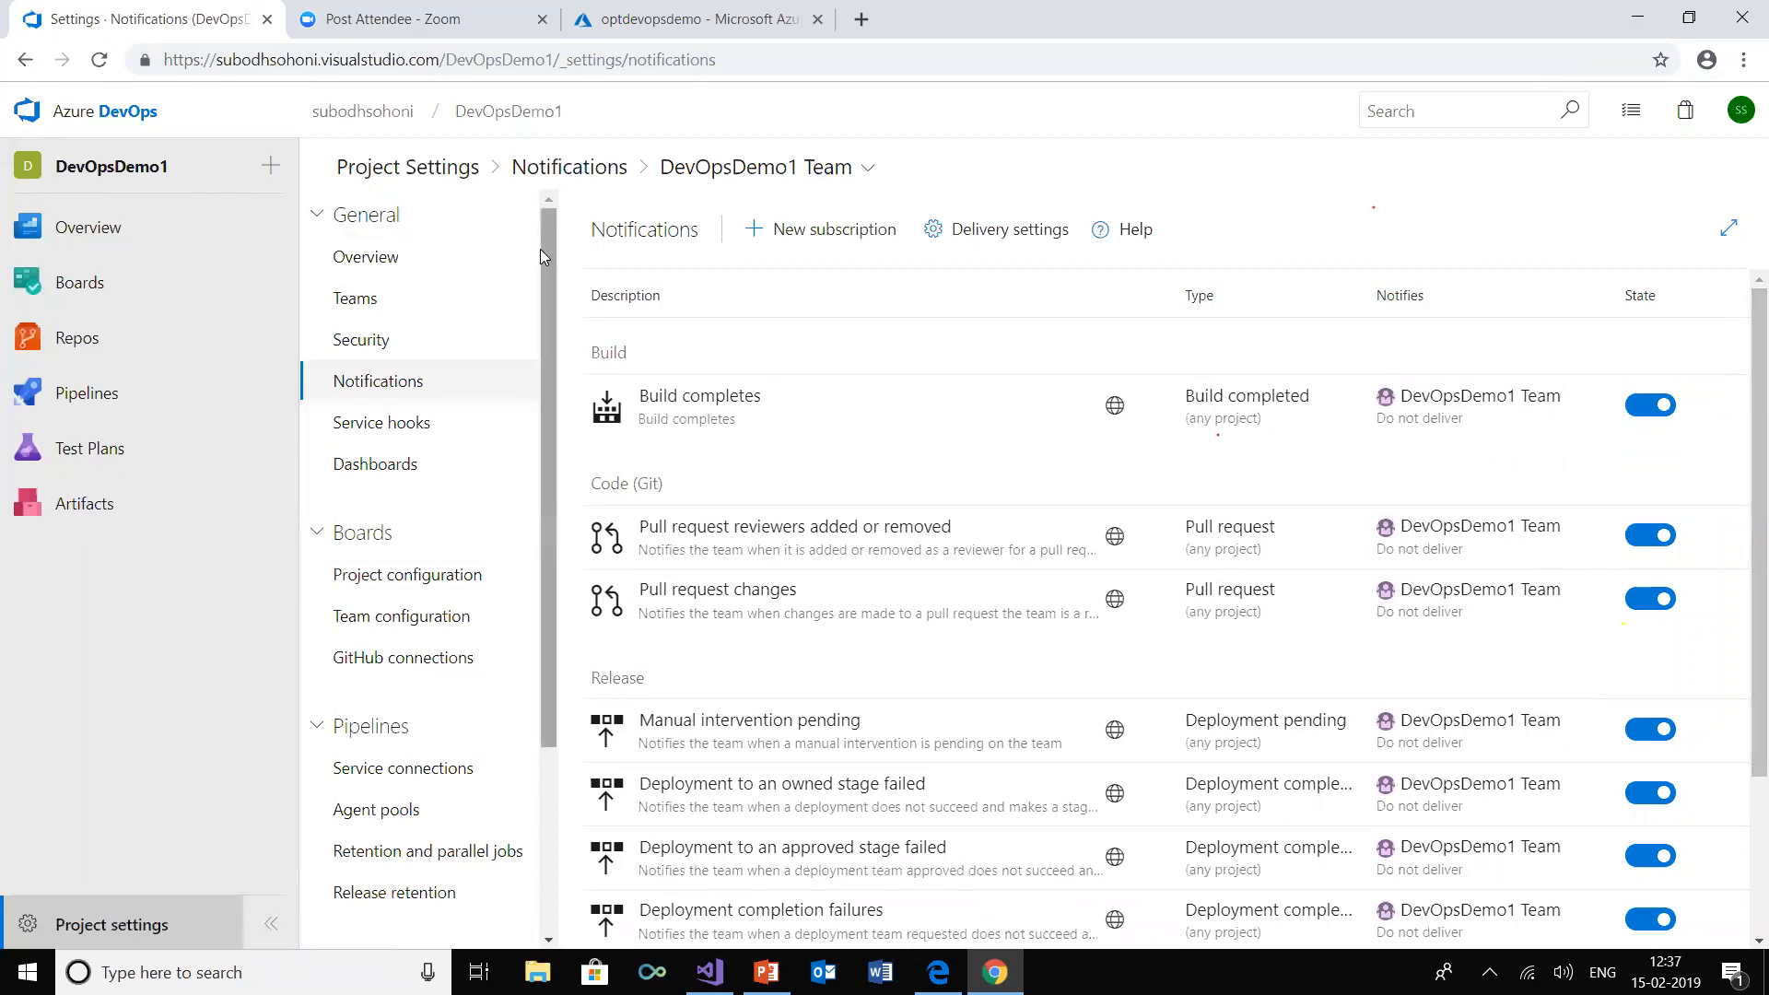
{"action": "scroll", "coordinate": [551, 396], "scroll_direction": "down", "scroll_amount": 1}
{"action": "scroll", "coordinate": [551, 391], "scroll_direction": "down", "scroll_amount": 3}
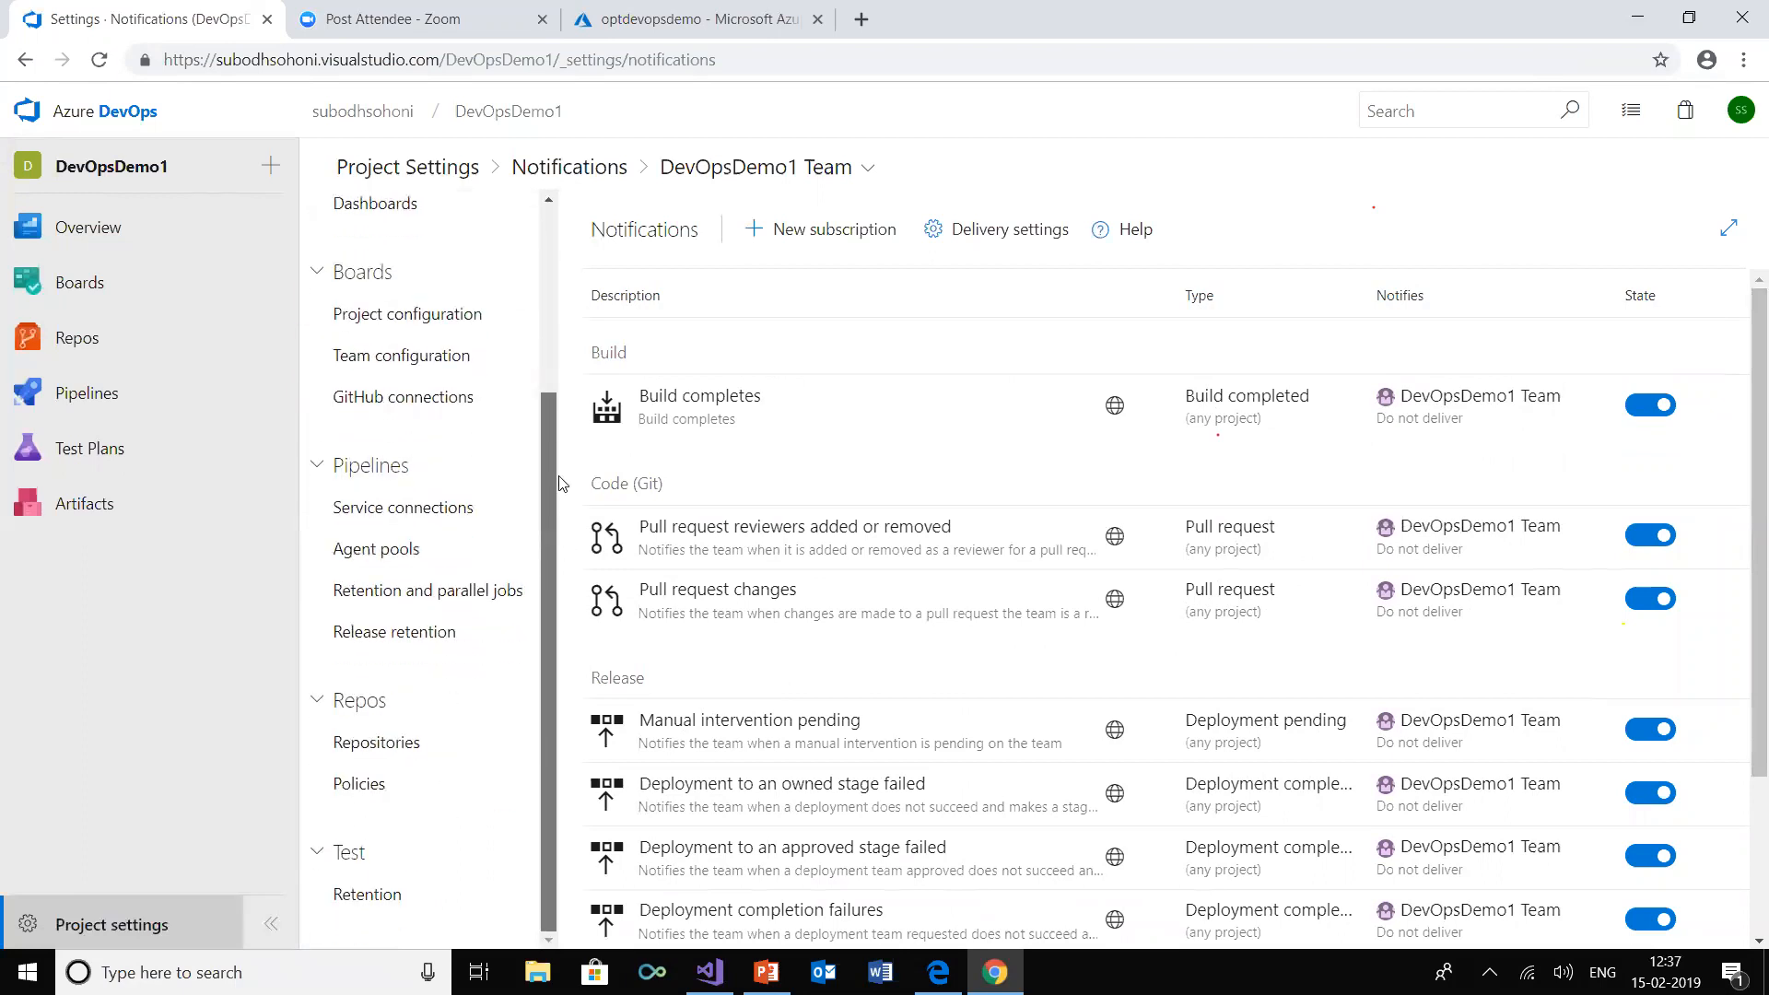
{"action": "scroll", "coordinate": [549, 254], "scroll_direction": "up", "scroll_amount": 3}
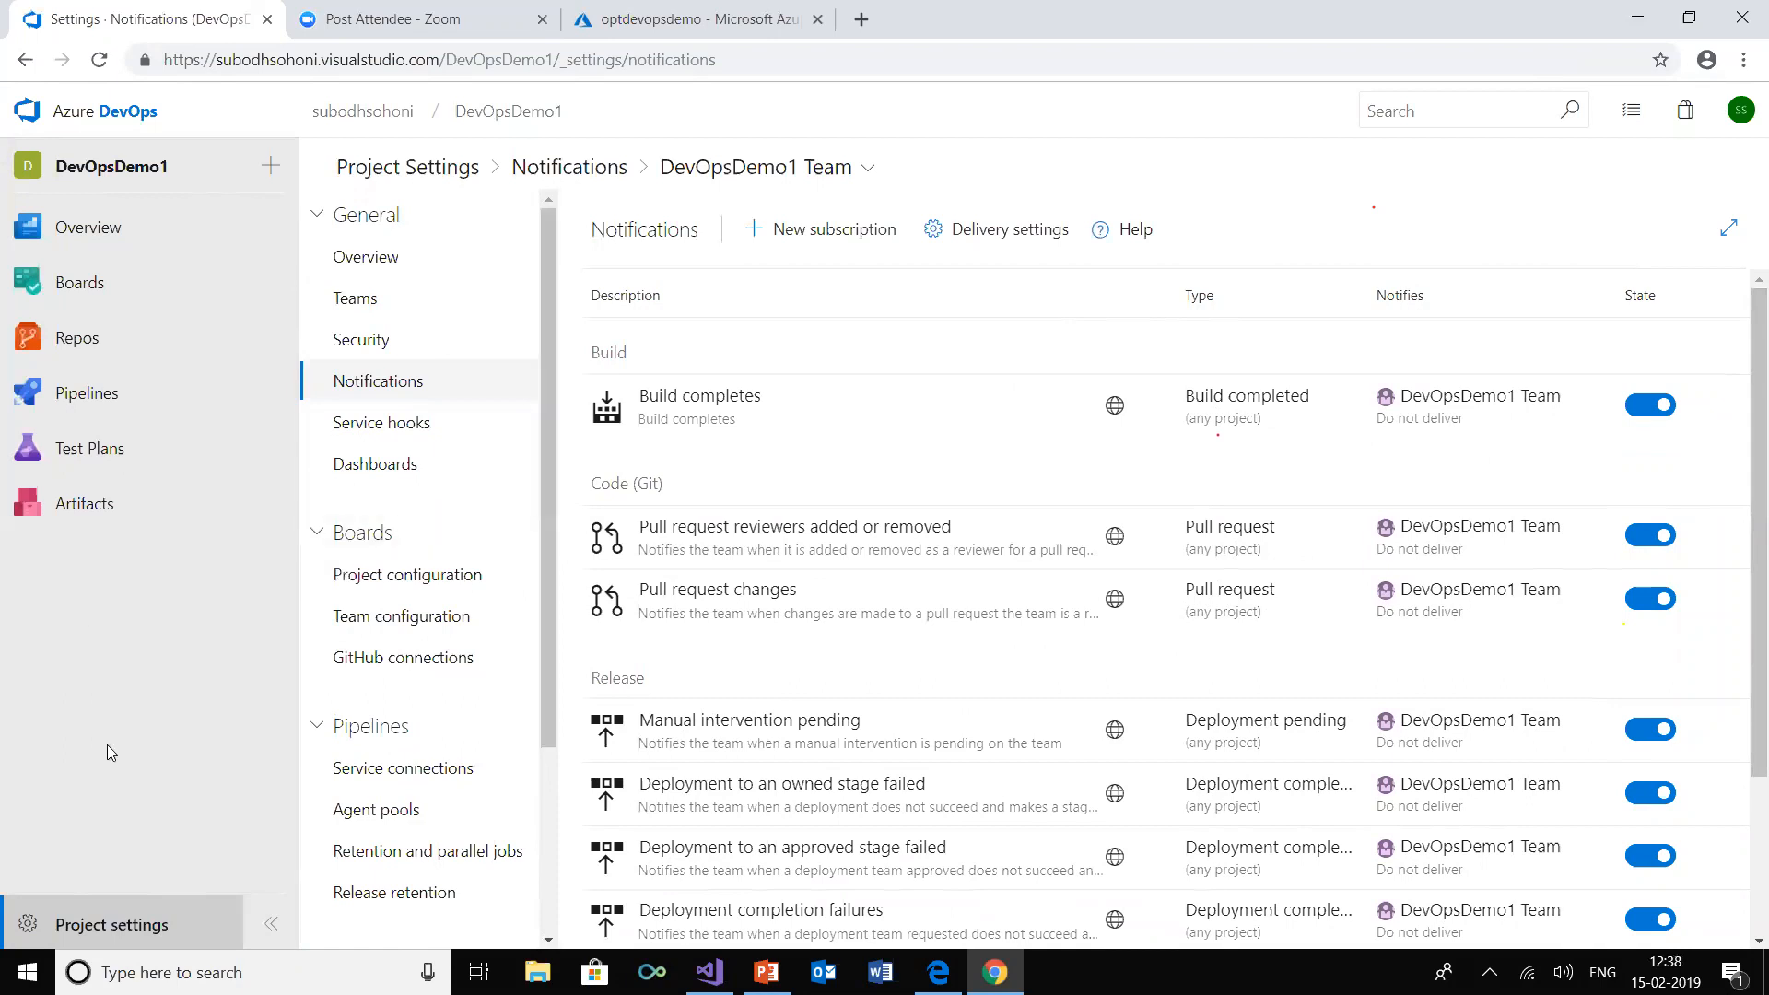
Open the DevOpsDemo1 Team's product backlog, look at the new User Story entry and dismiss it empty
{"action": "mouse_move", "coordinate": [55, 288]}
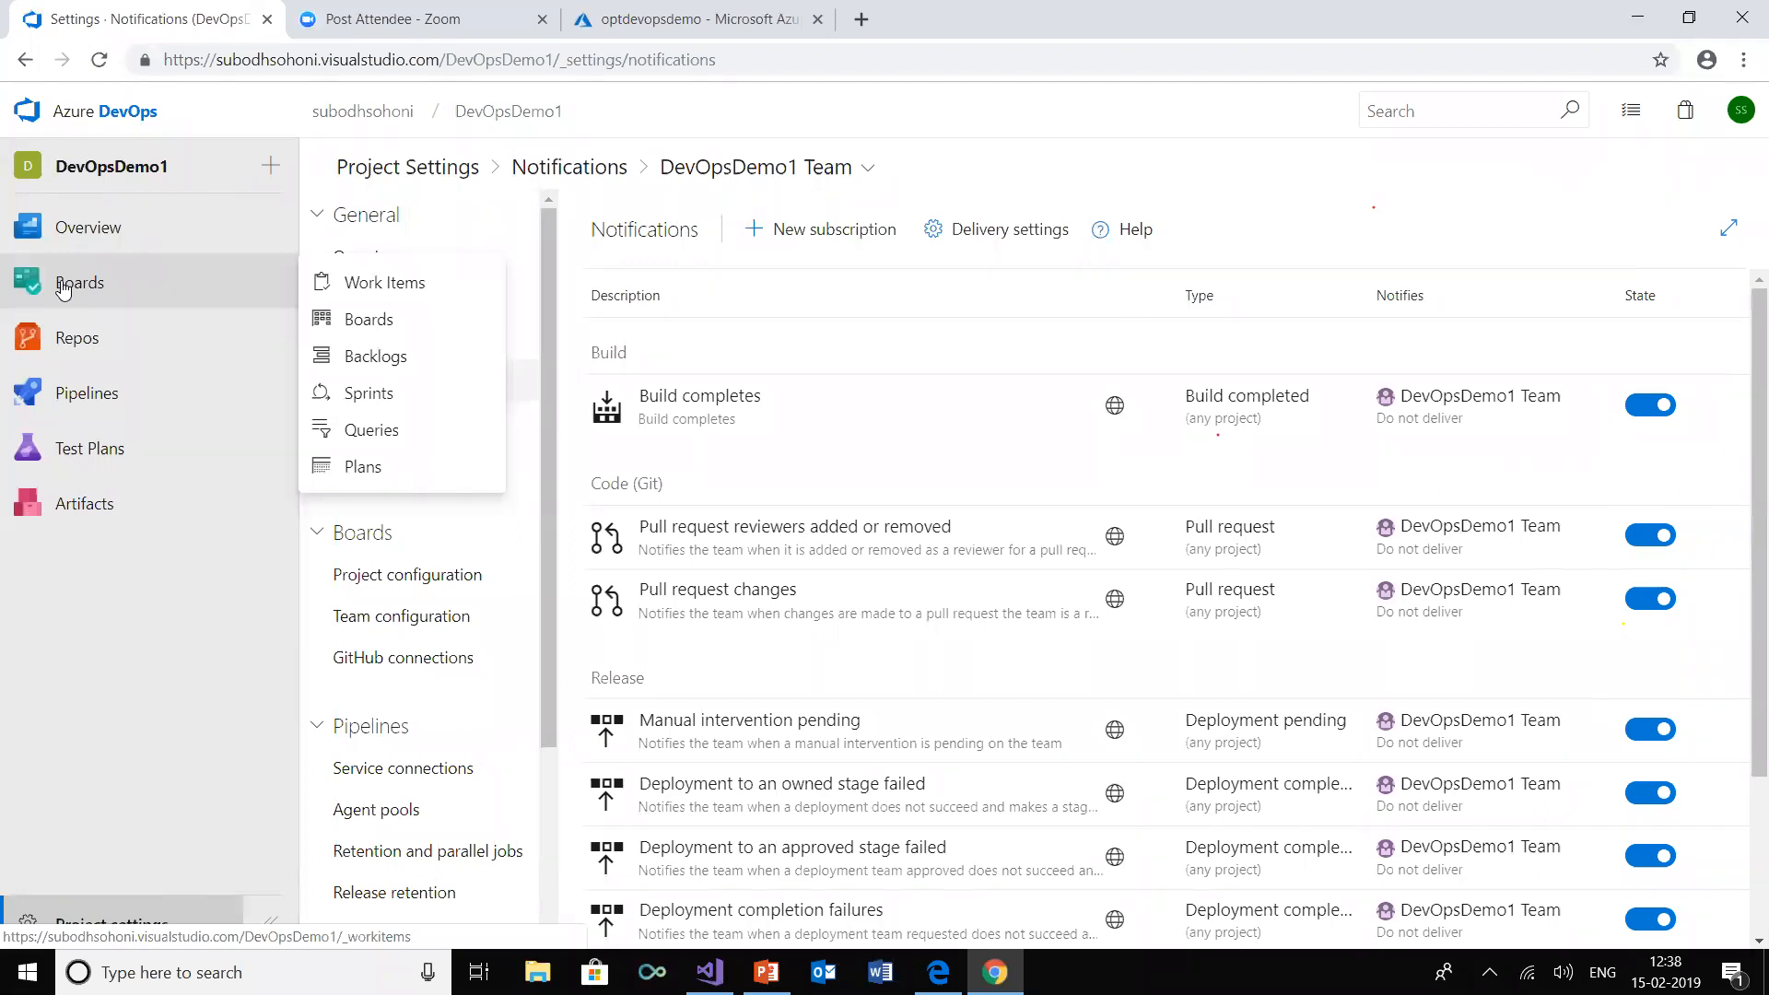
{"action": "left_click", "coordinate": [406, 362]}
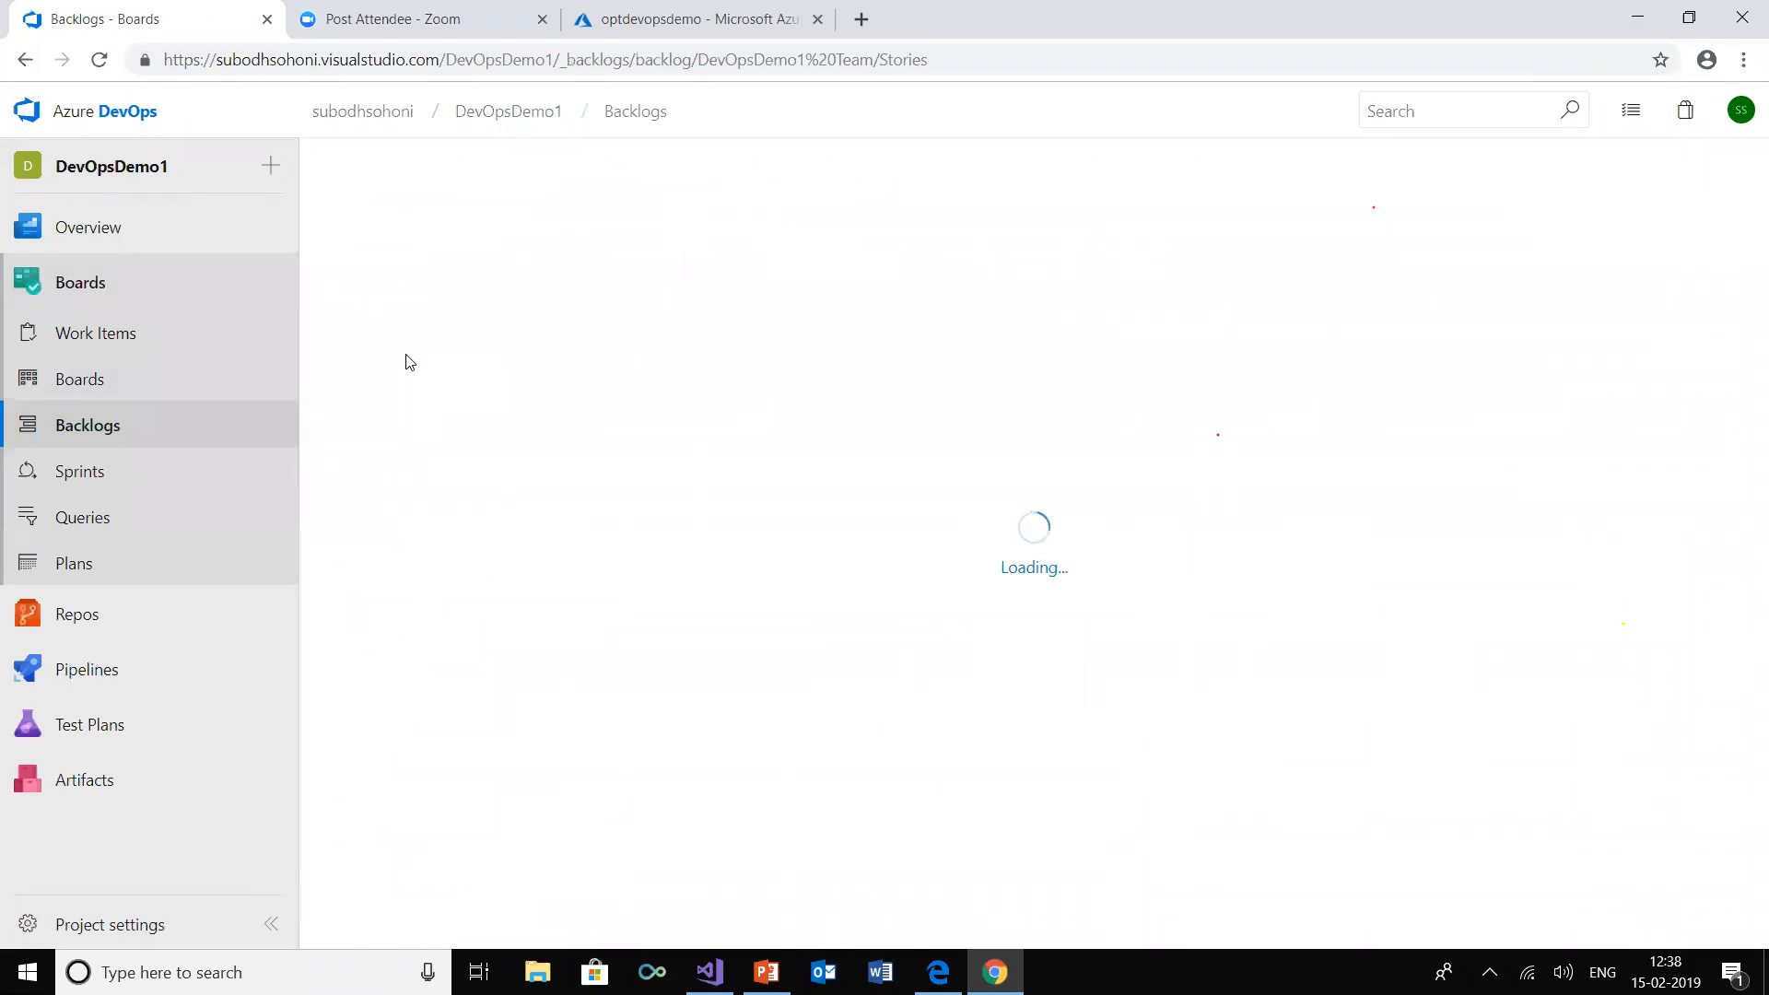
{"action": "key", "text": "alt+Left"}
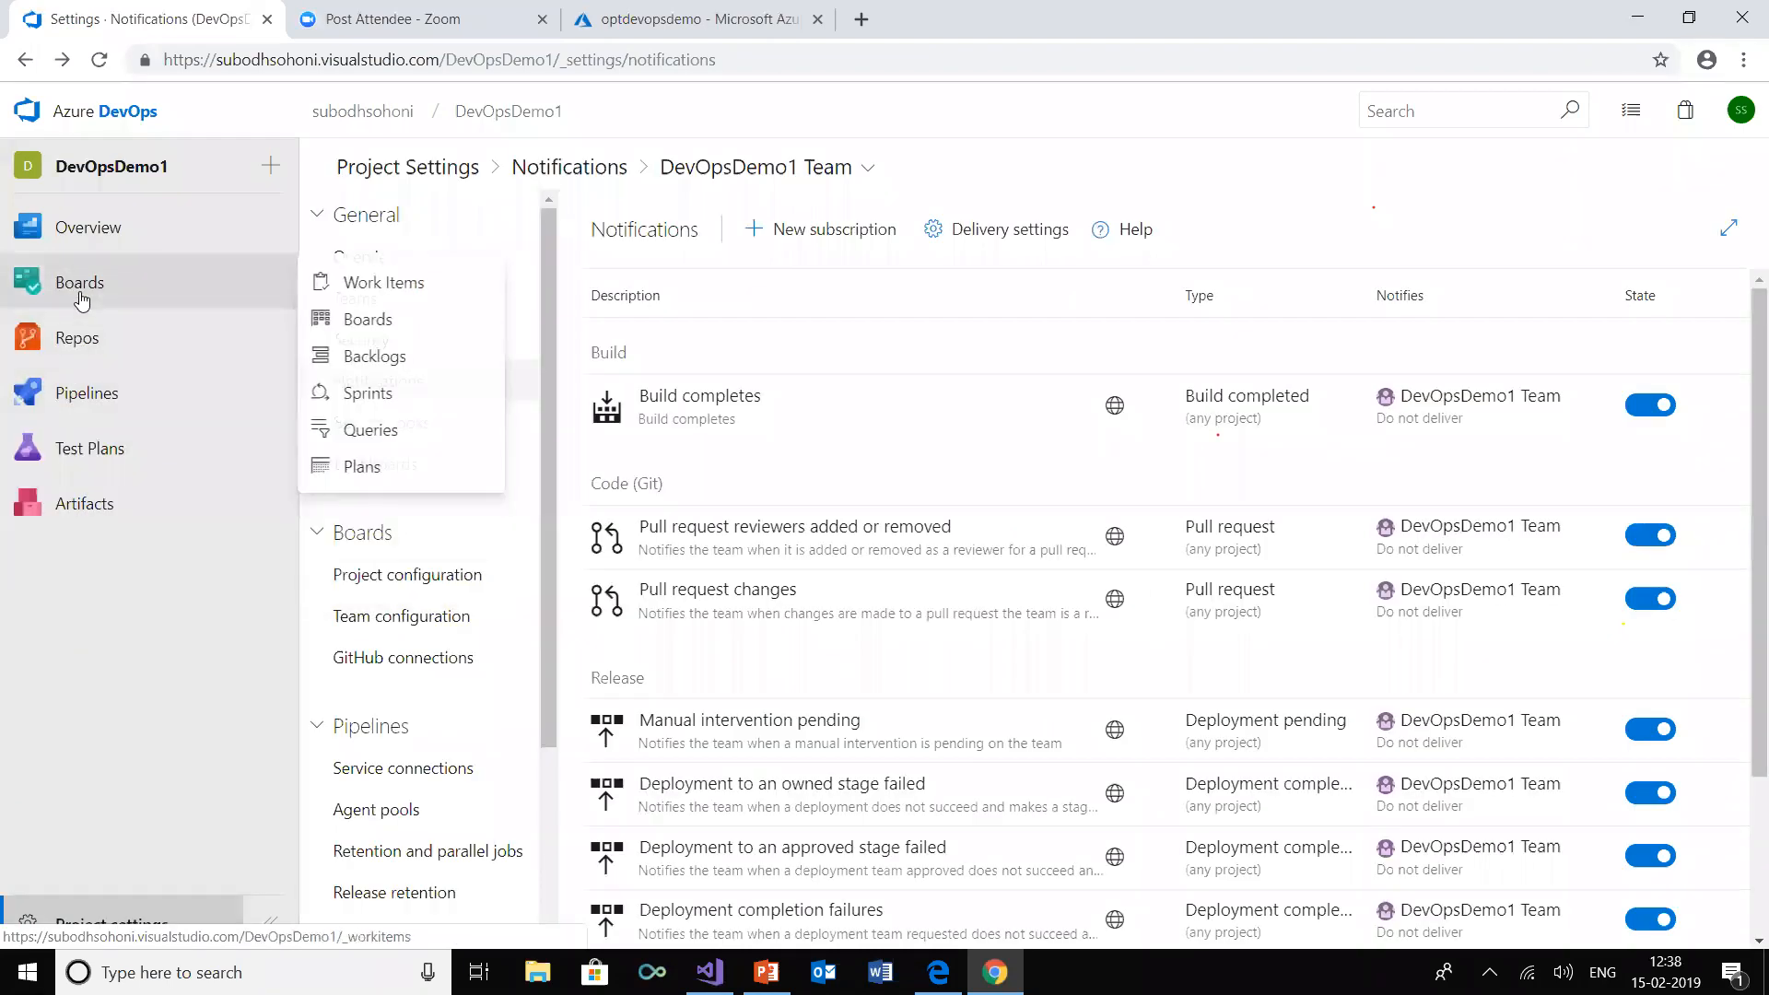
{"action": "left_click", "coordinate": [394, 356]}
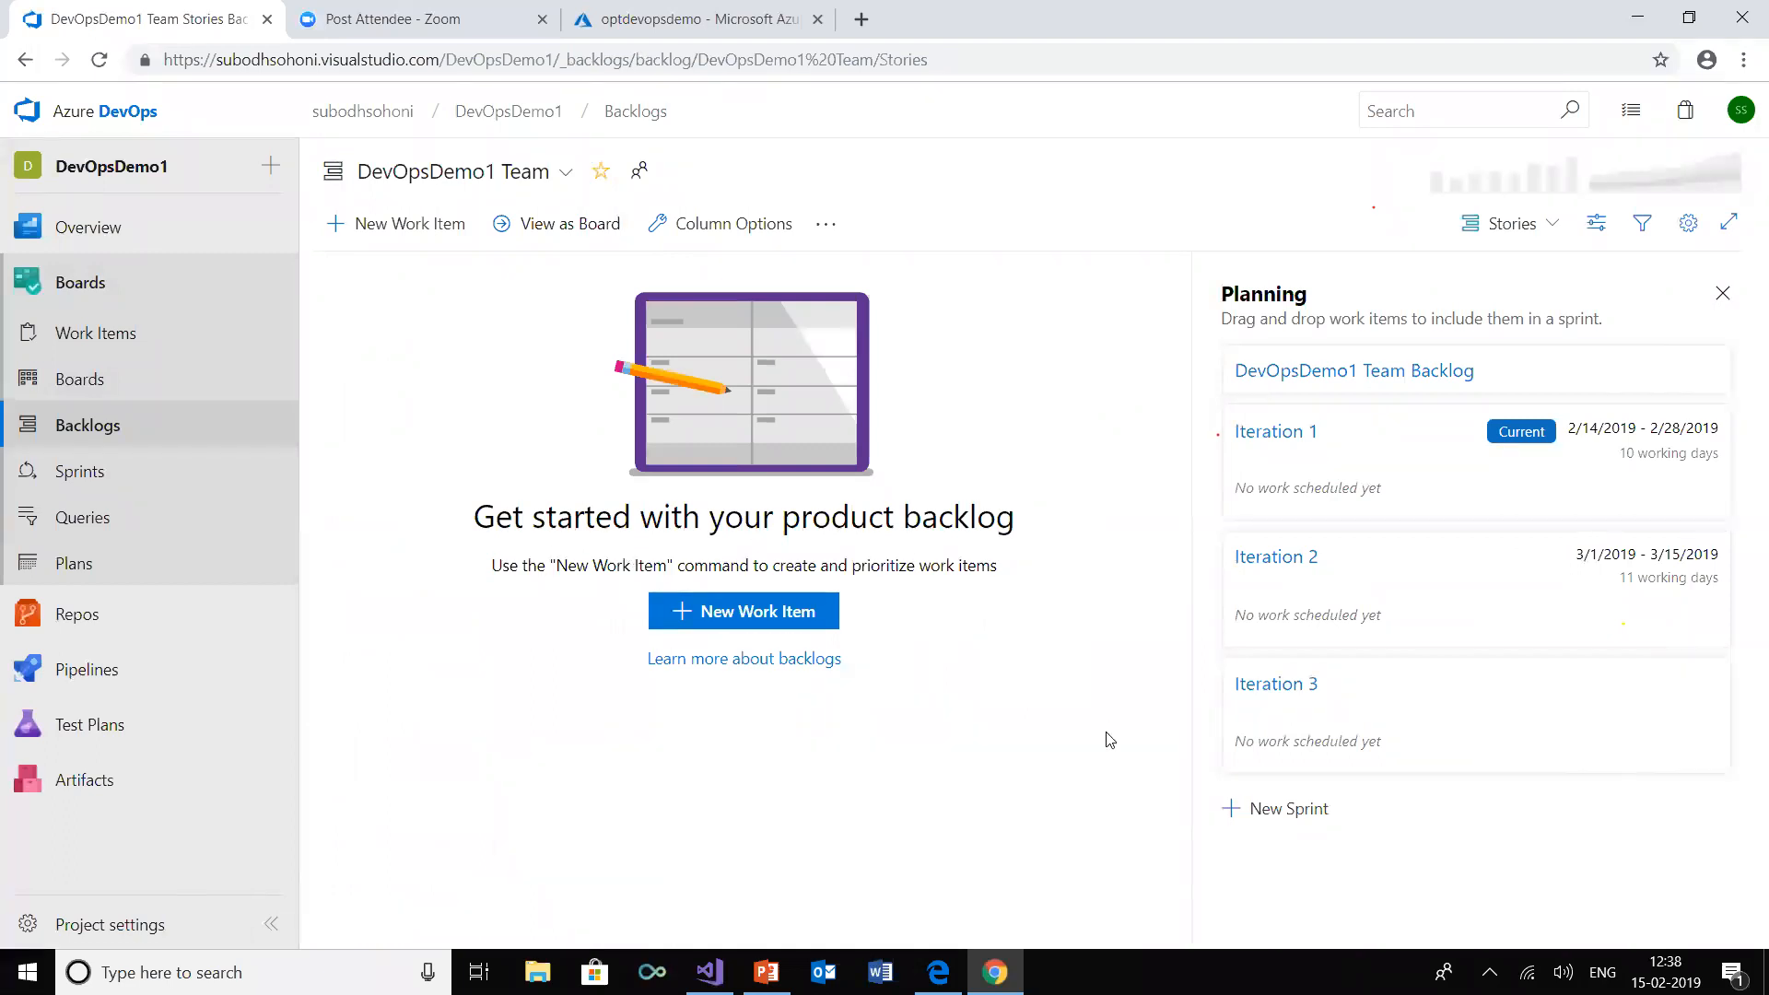
{"action": "left_click", "coordinate": [781, 617]}
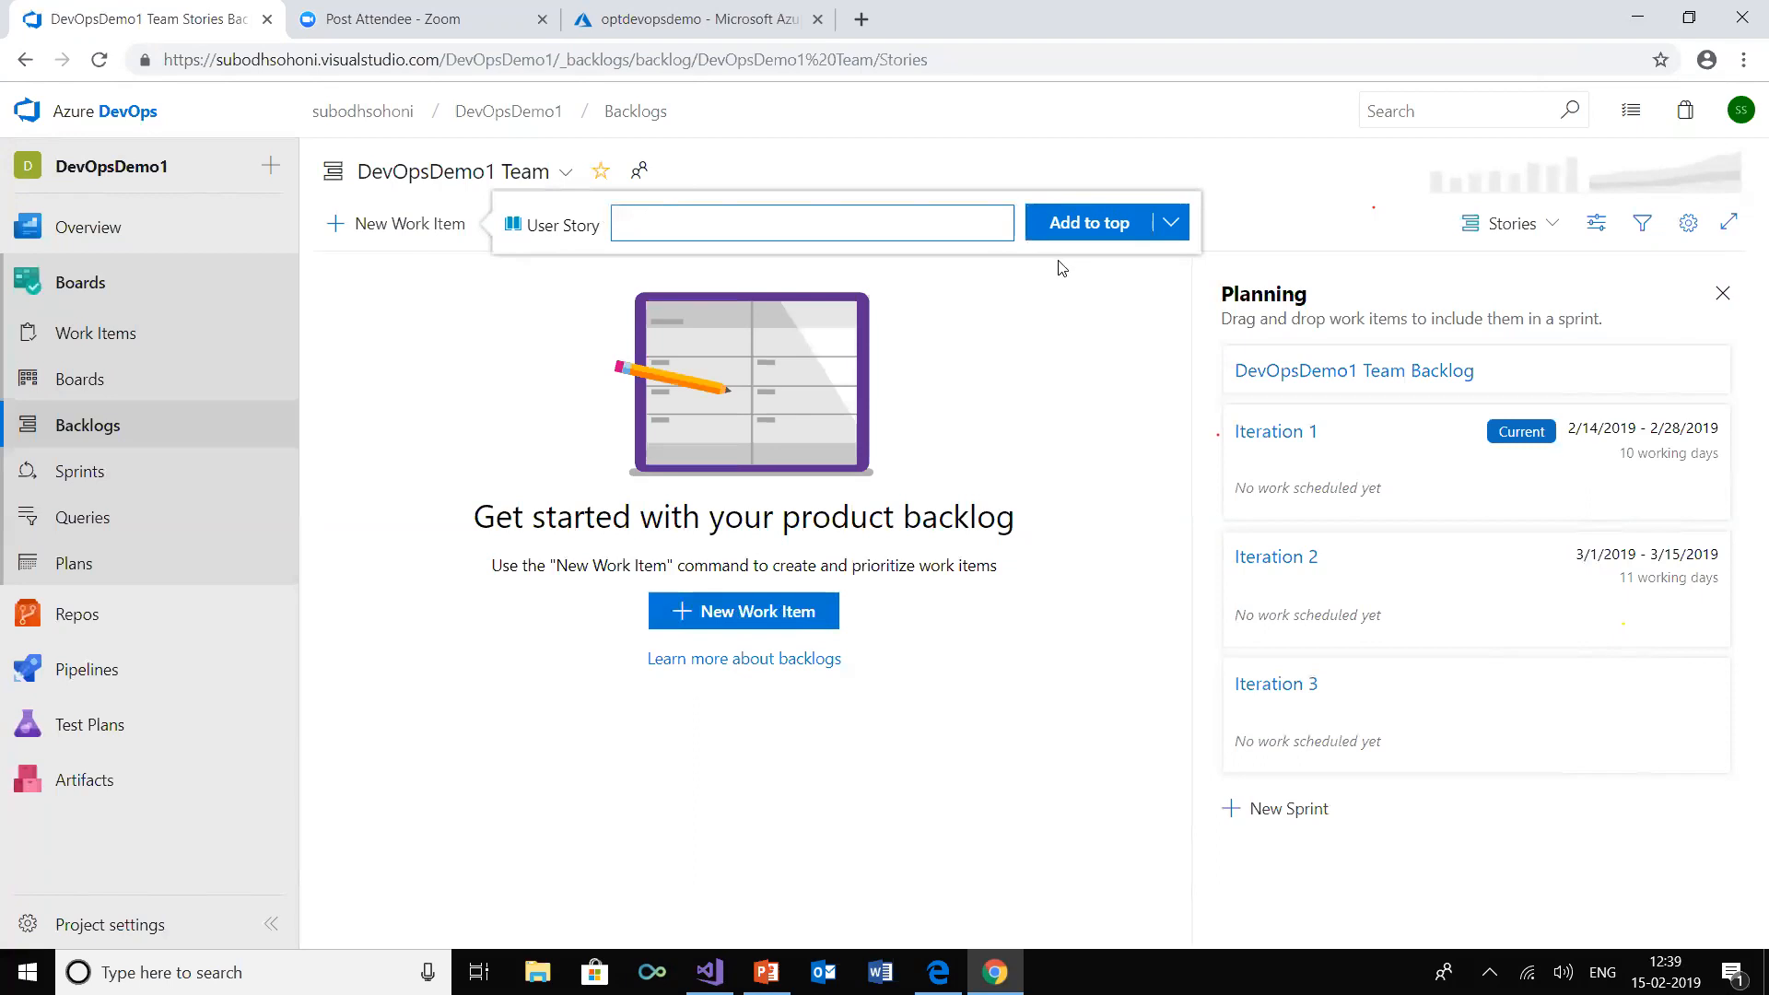
{"action": "left_click", "coordinate": [425, 367]}
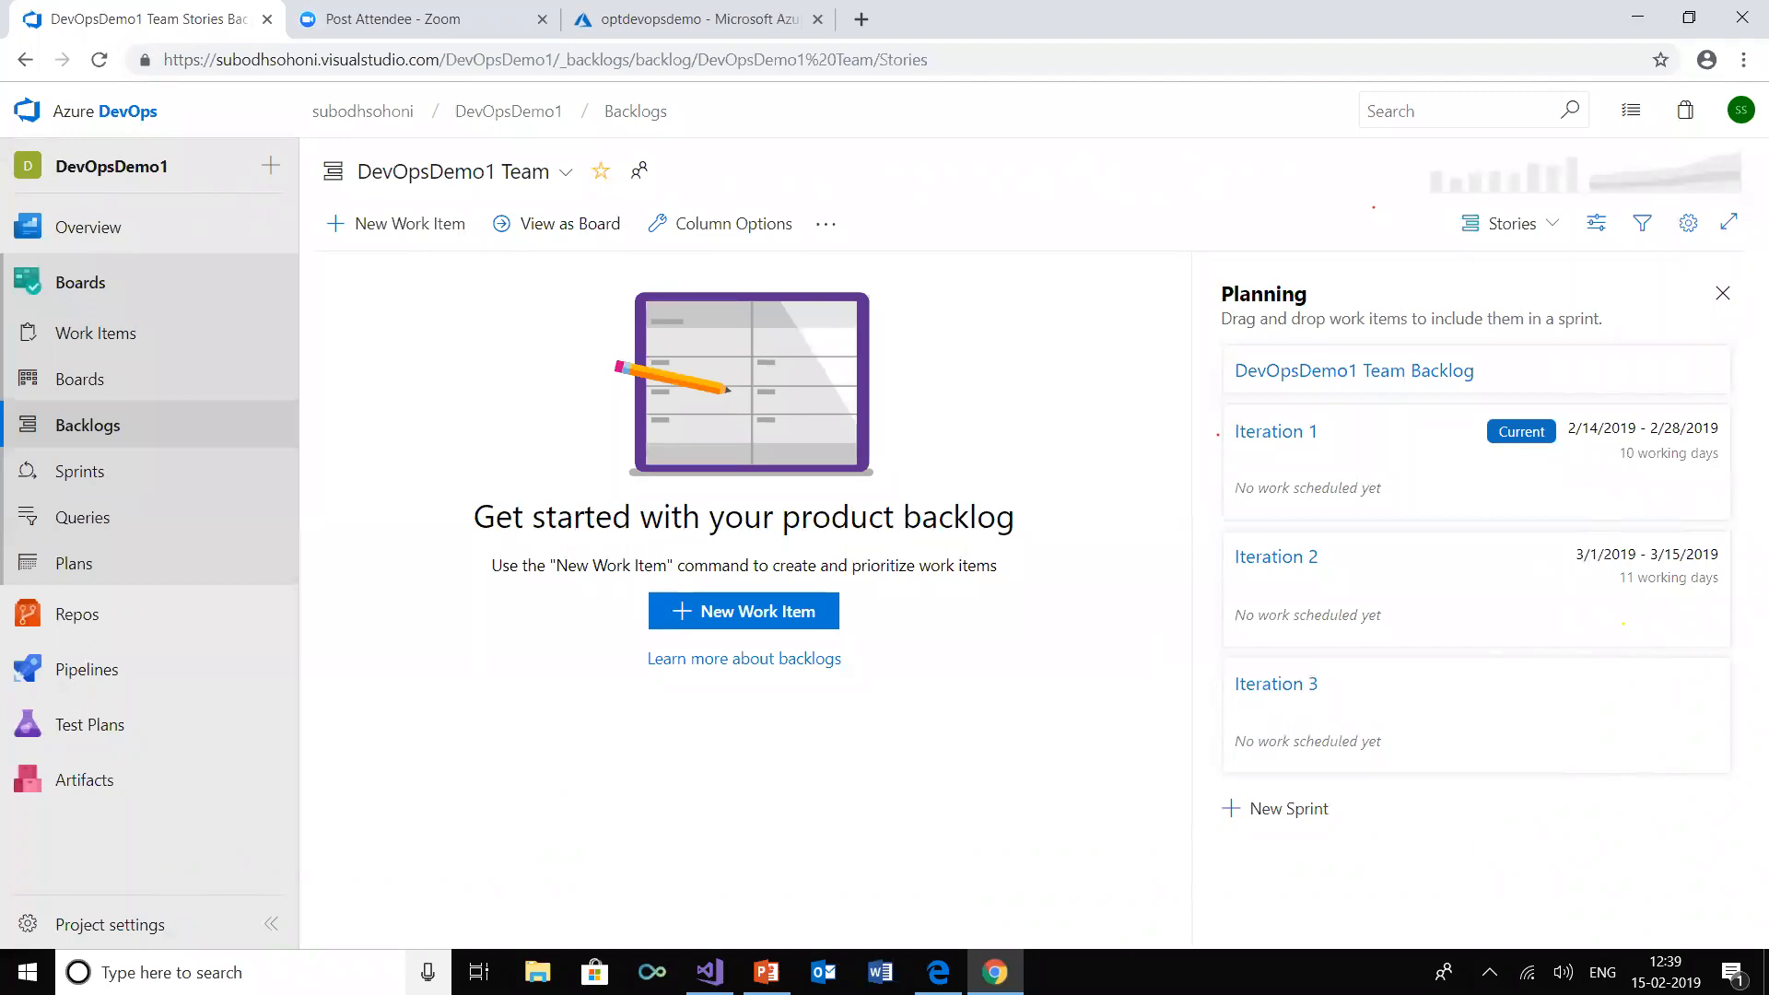
Switch to Excel by searching Windows for it and opening the recent workbook "User stories and tasks for demo"
{"action": "left_click", "coordinate": [212, 972]}
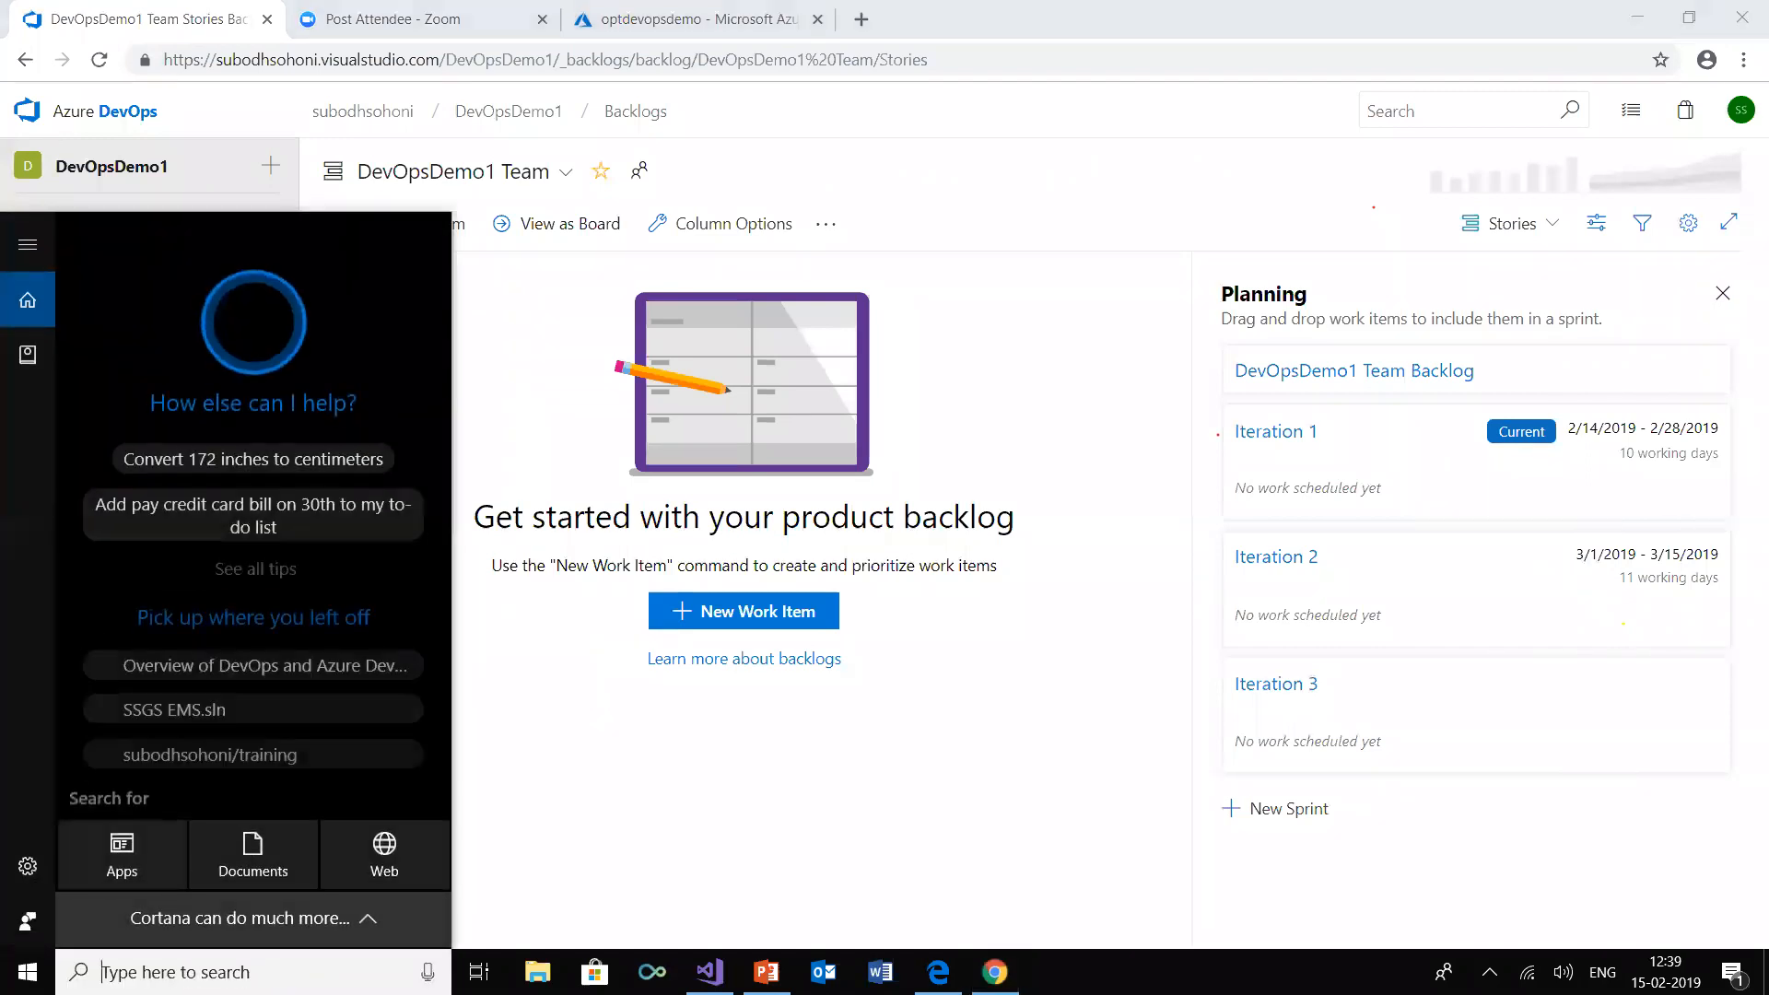
{"action": "type", "text": "ex"}
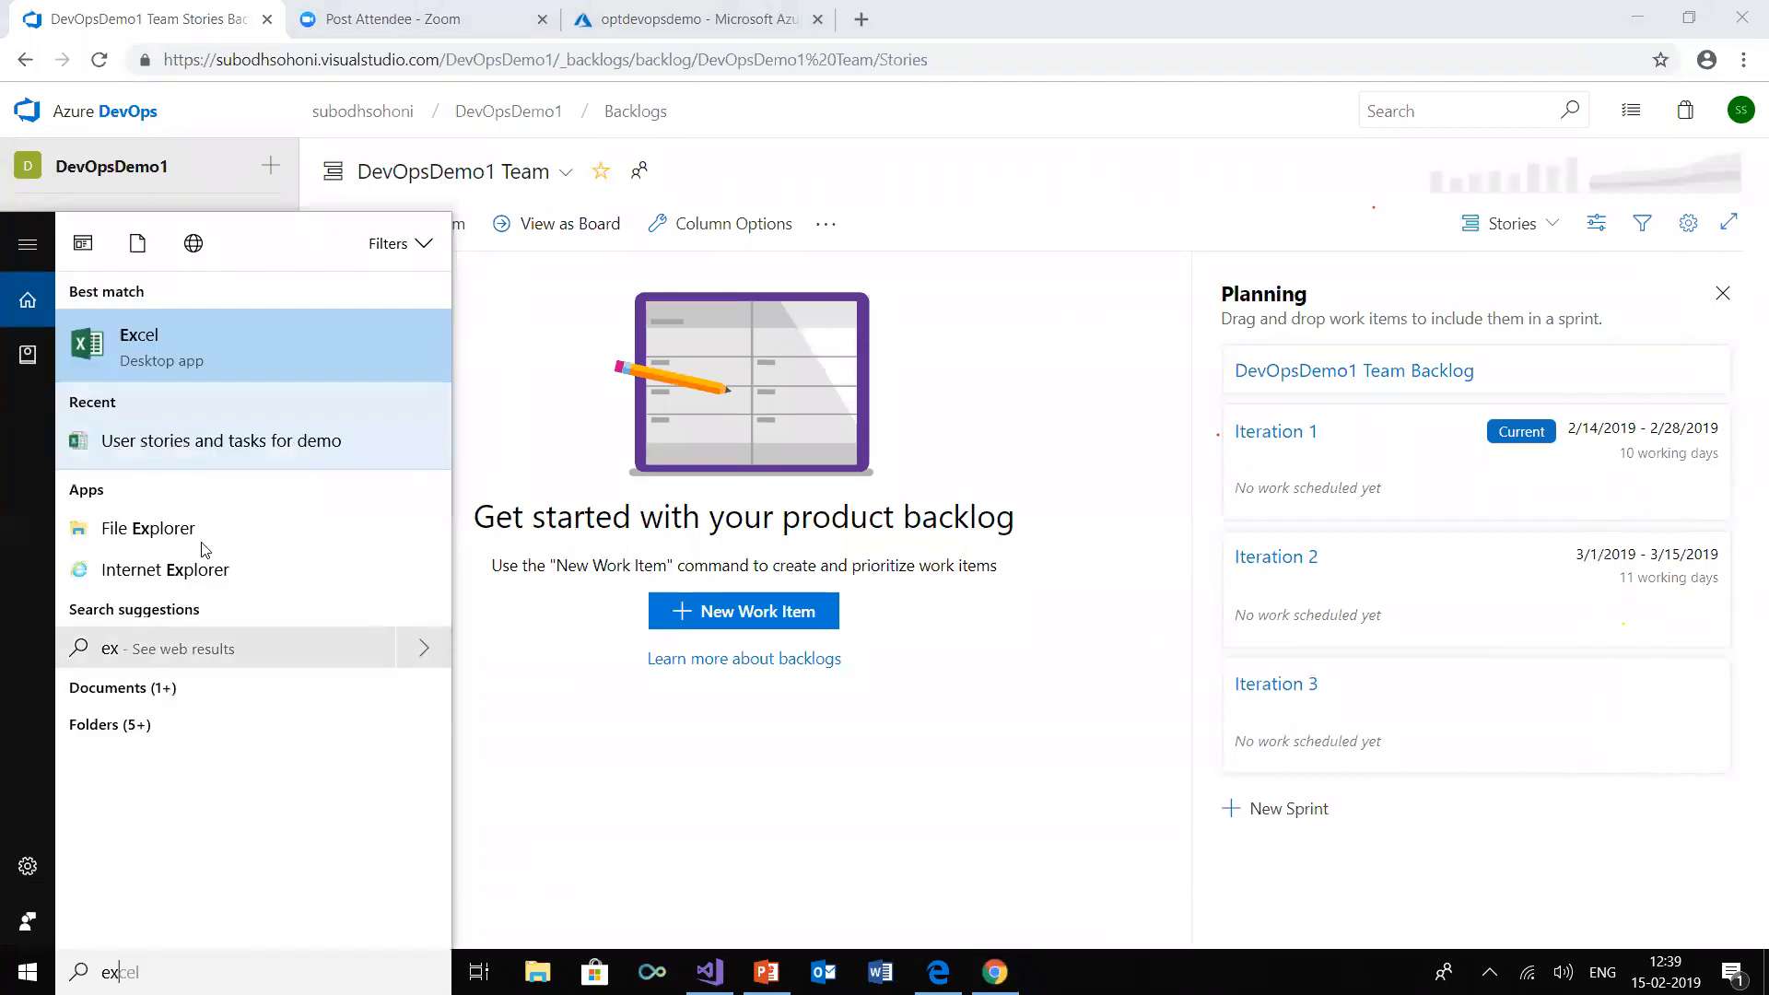
{"action": "left_click", "coordinate": [214, 441]}
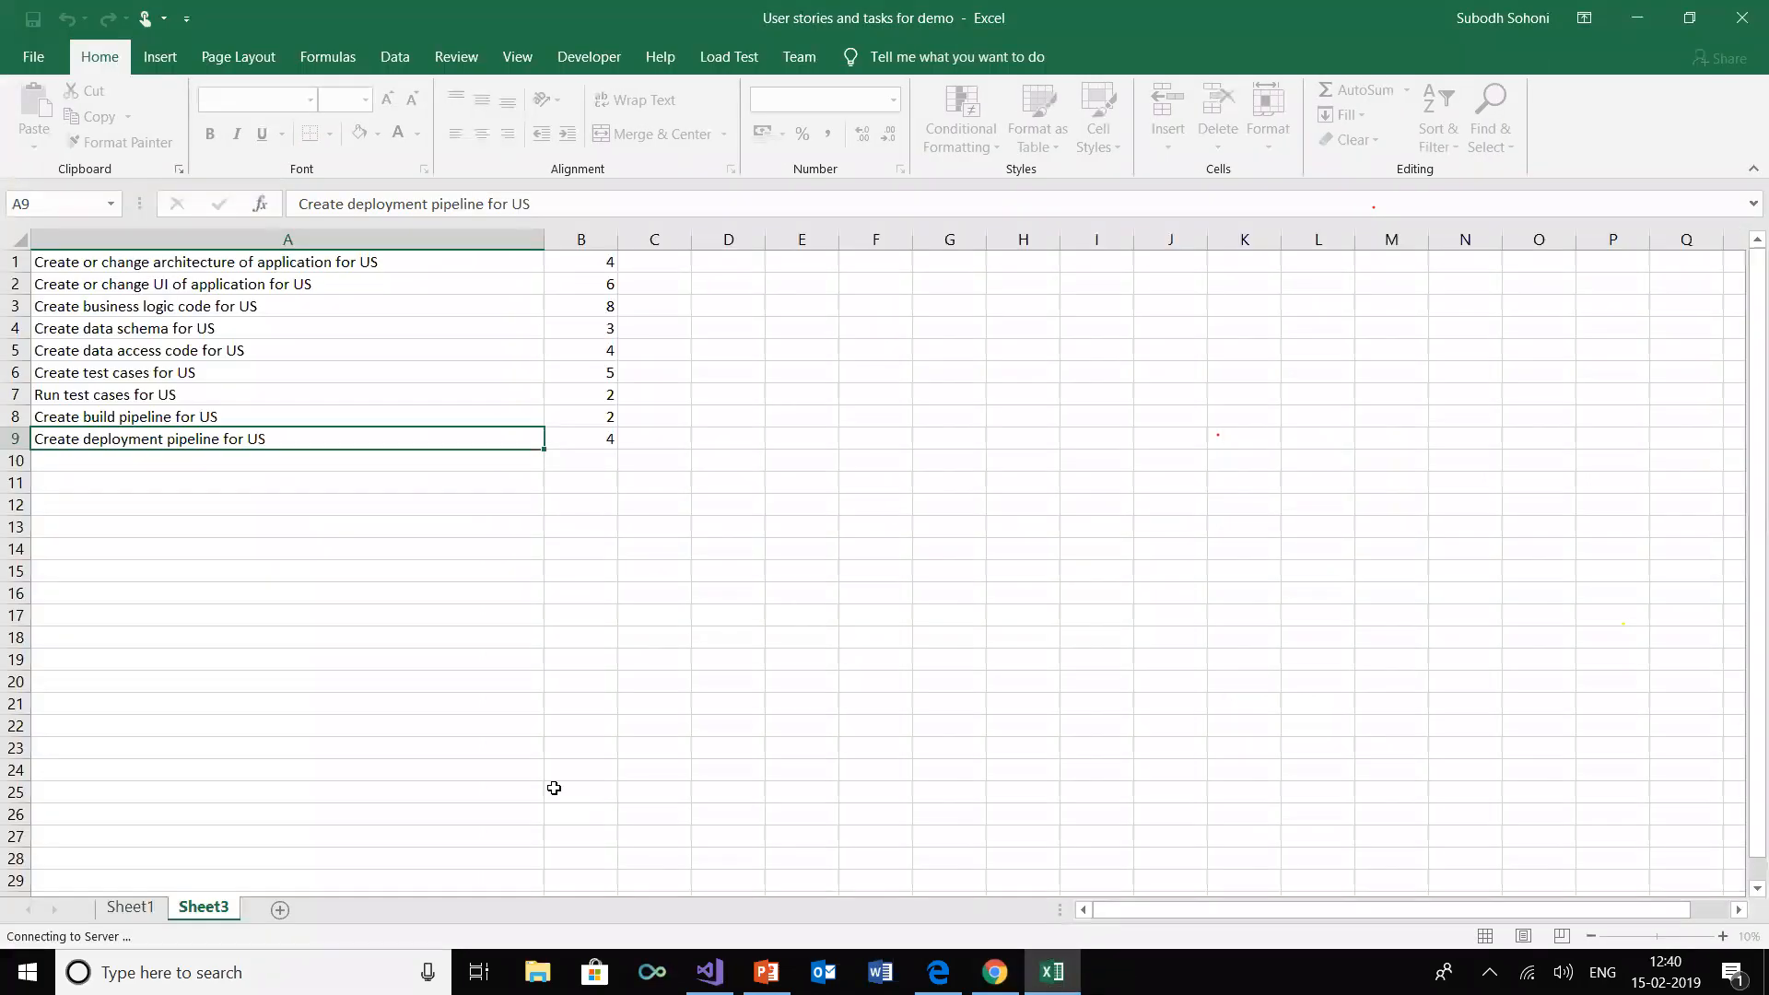
Publish the user story list on Sheet1 to the DevOpsDemo1 project on the Azure DevOps server
{"action": "left_click", "coordinate": [128, 907]}
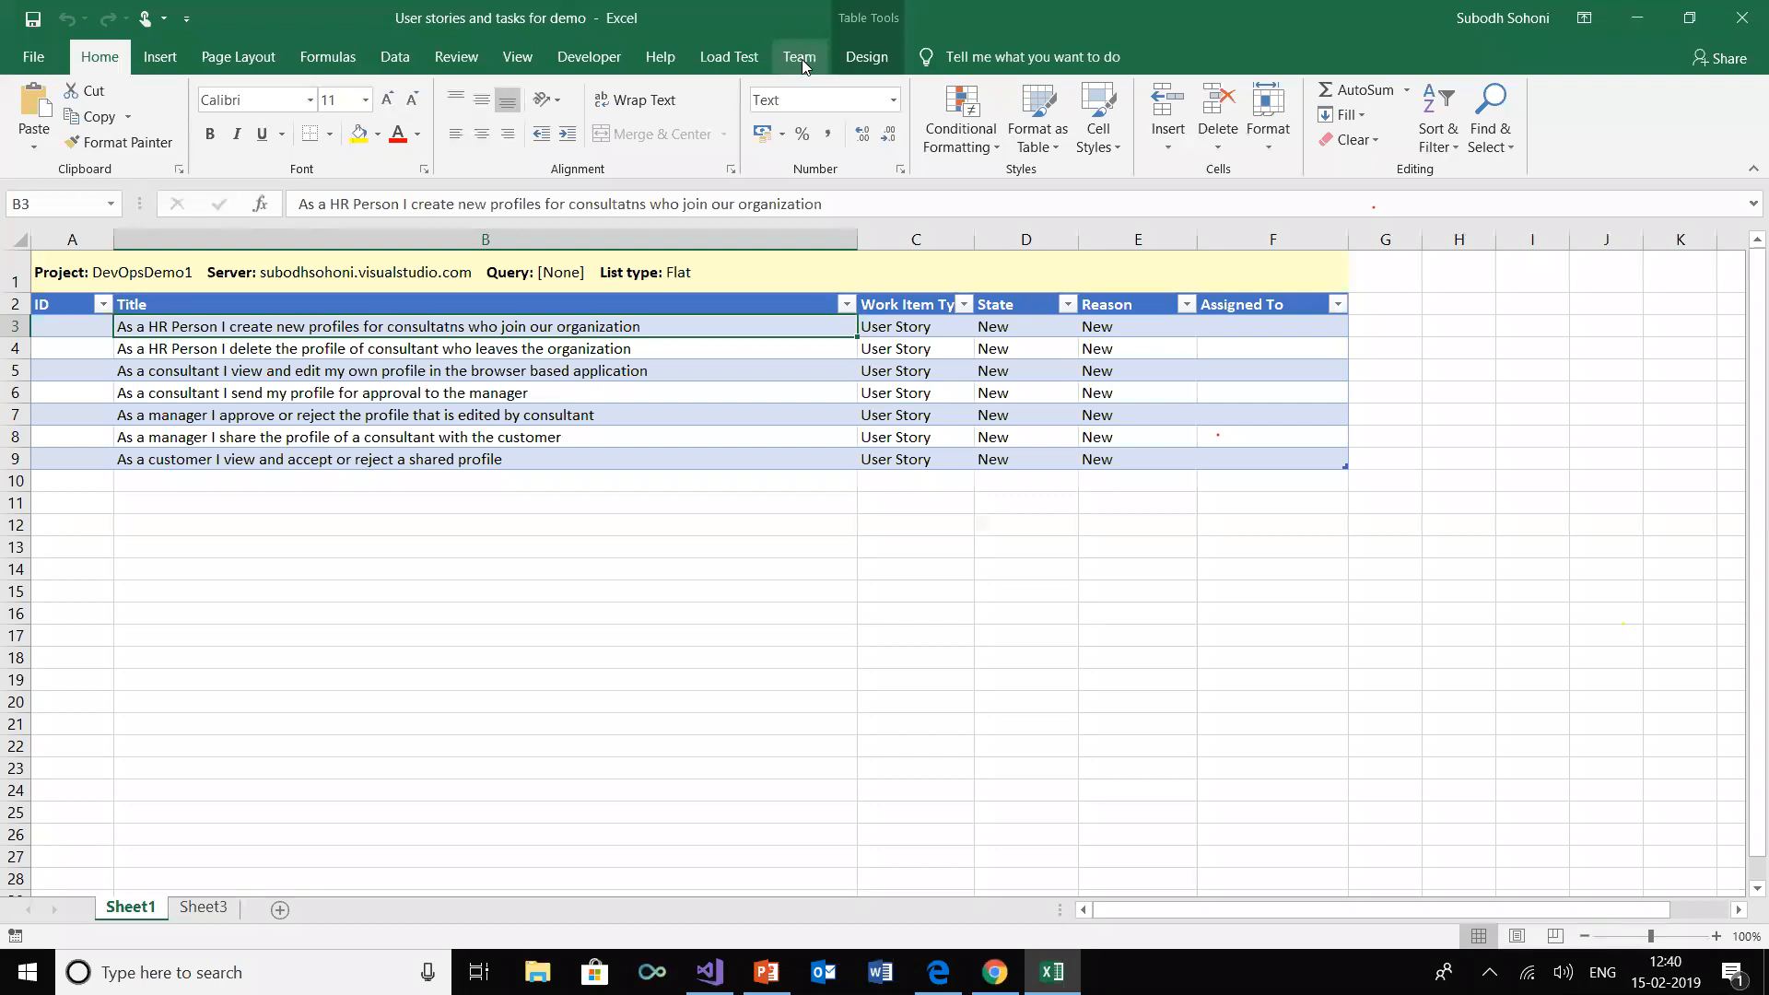
{"action": "left_click", "coordinate": [799, 57]}
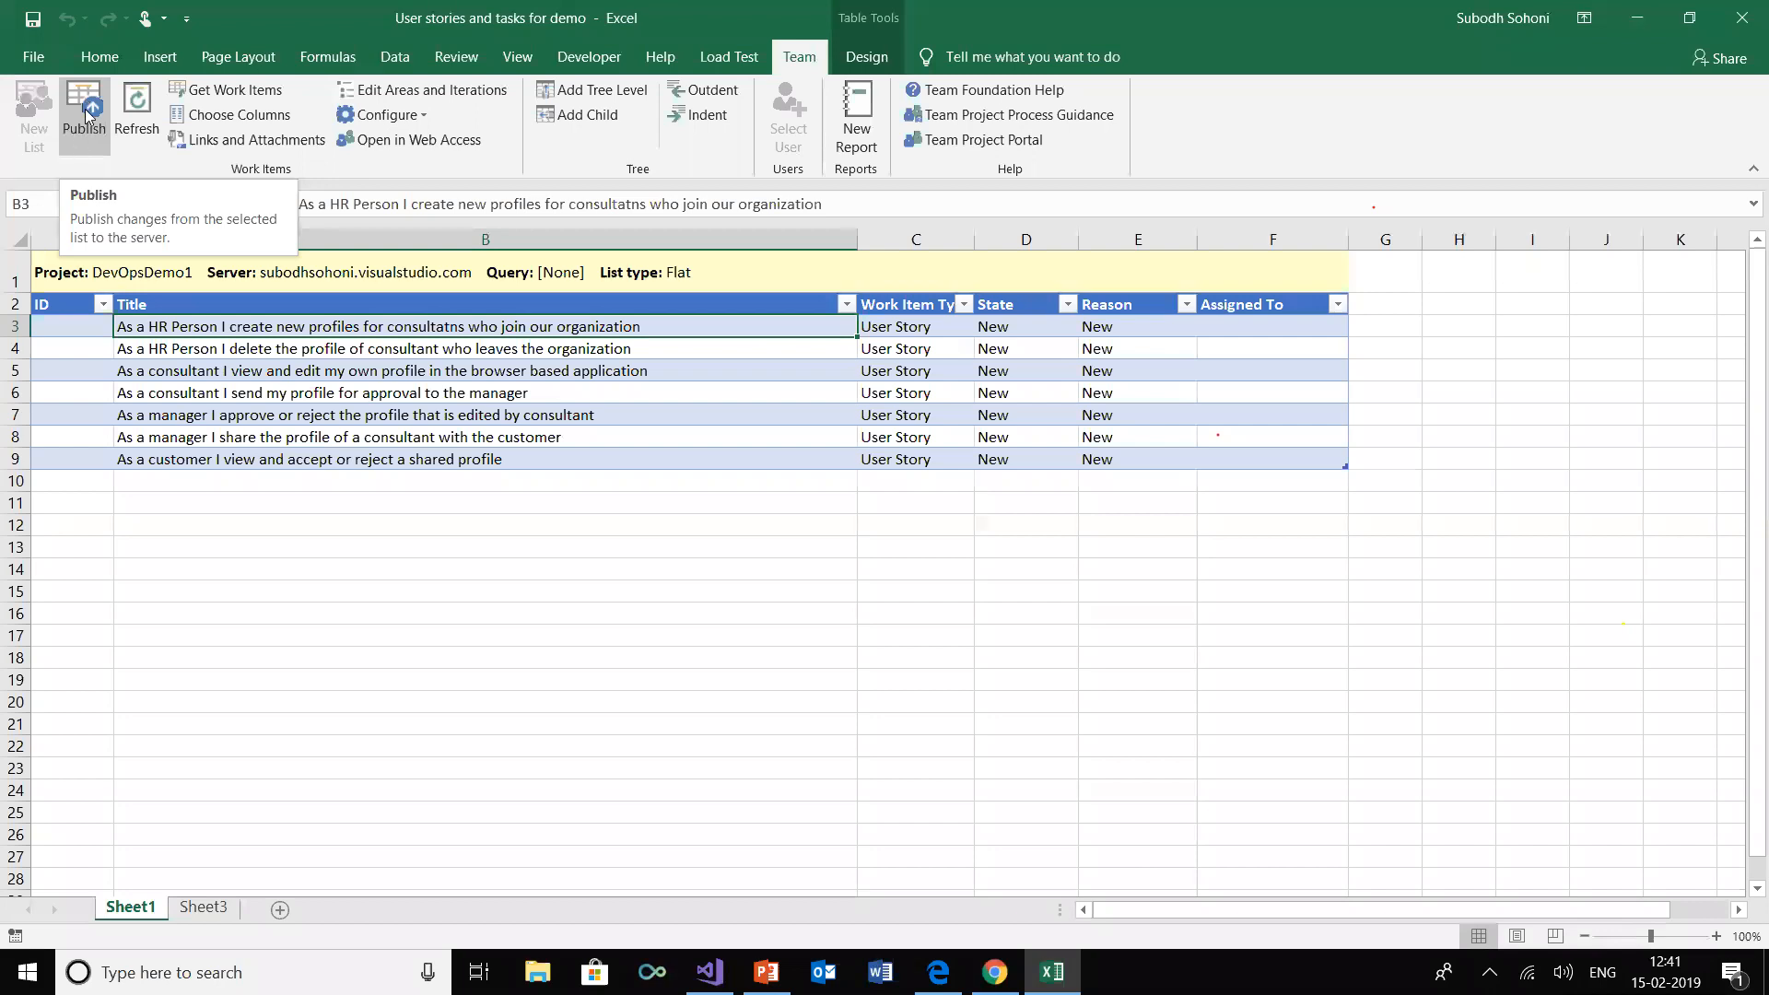
{"action": "left_click", "coordinate": [86, 113]}
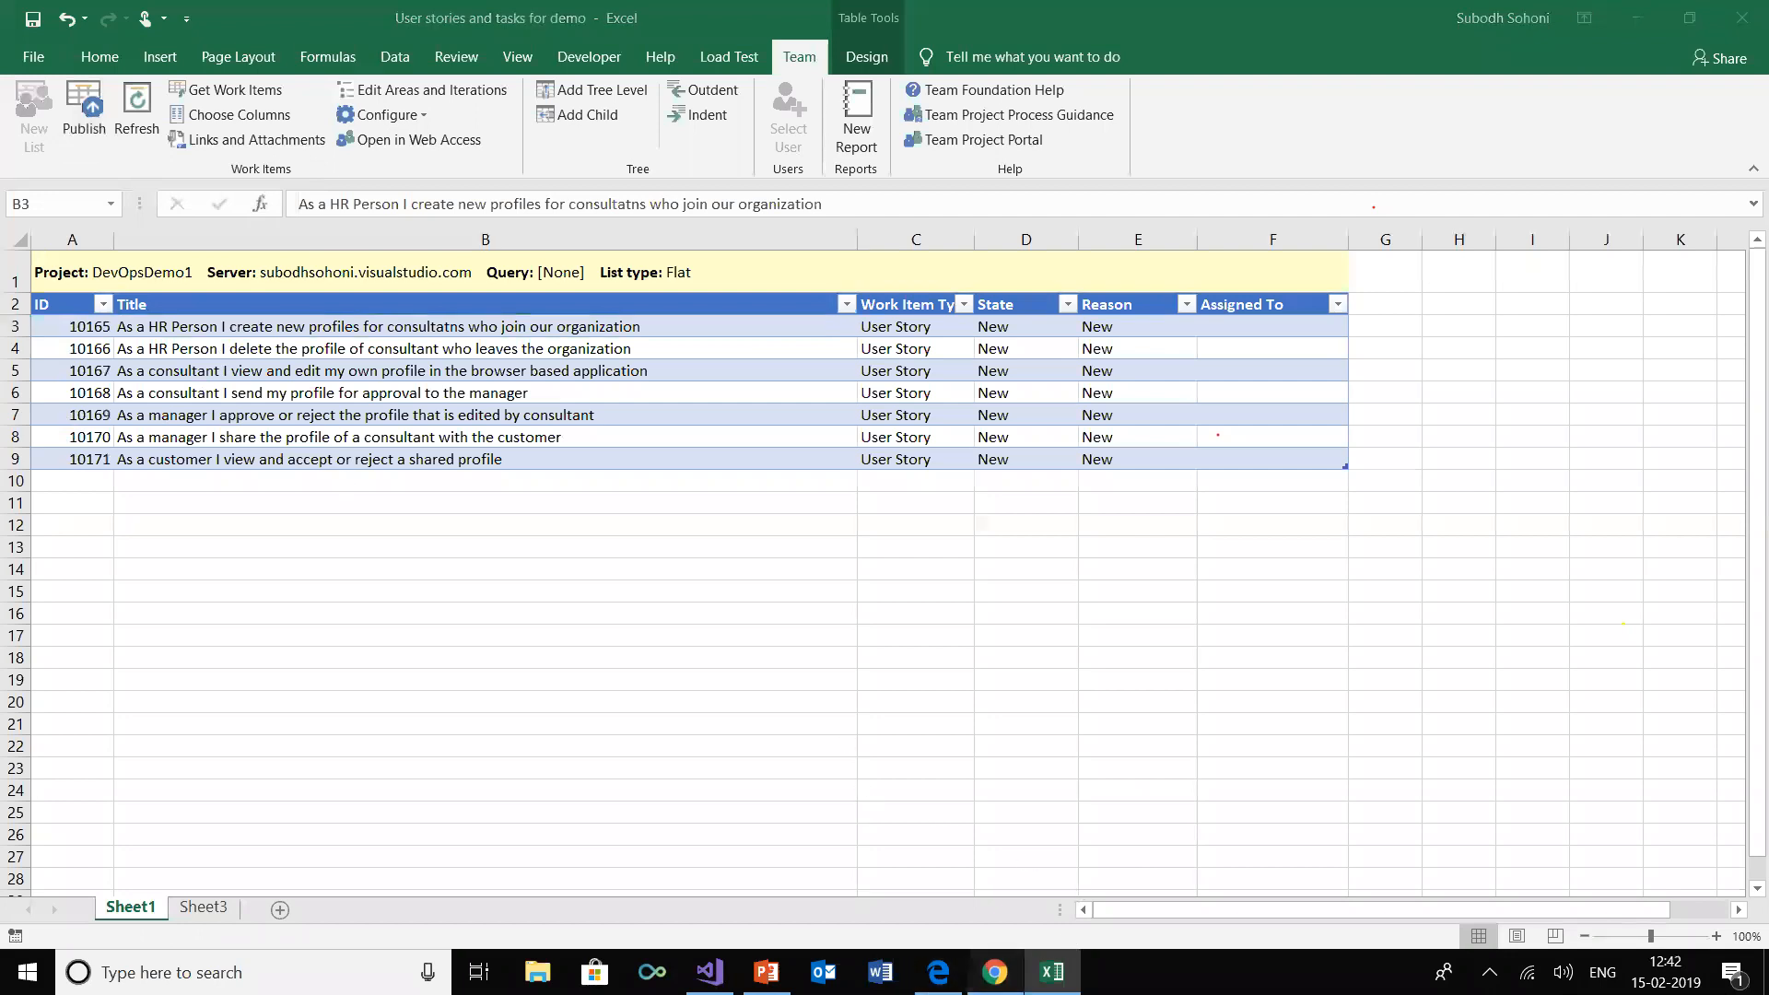
Switch to Chrome, reload the DevOpsDemo1 Team backlog and compare its stories with the published list in Excel
{"action": "left_click", "coordinate": [994, 972]}
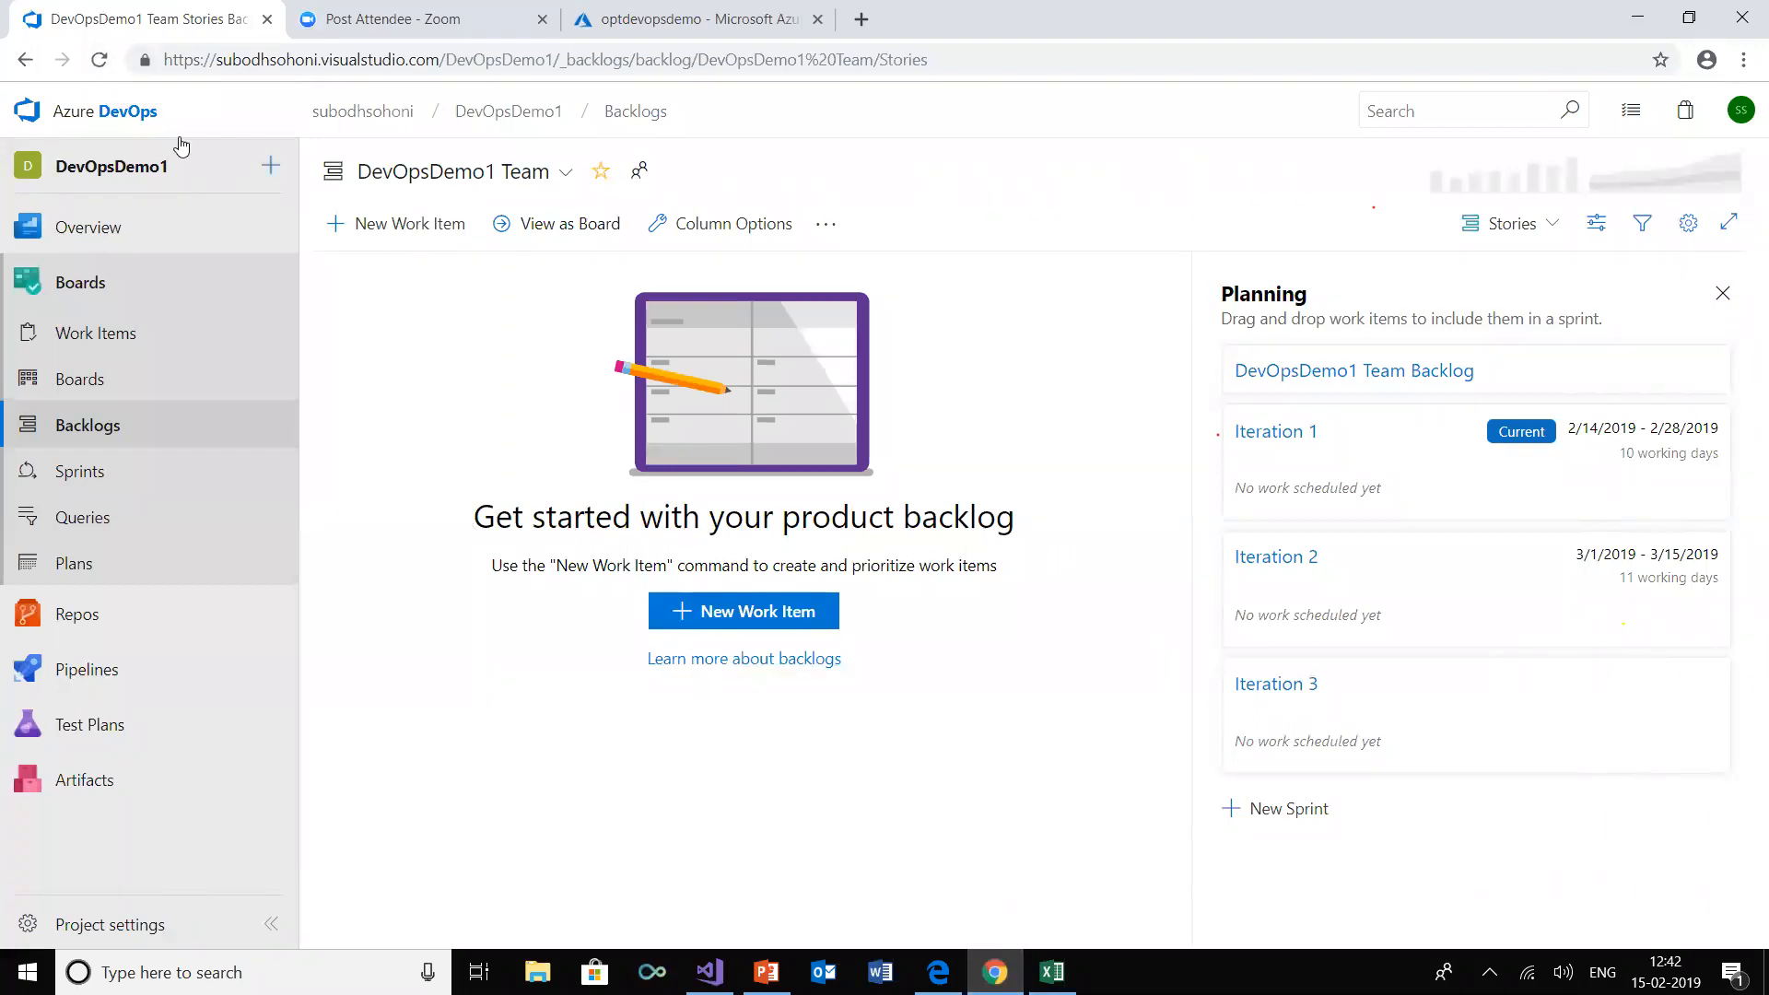
{"action": "left_click", "coordinate": [99, 60]}
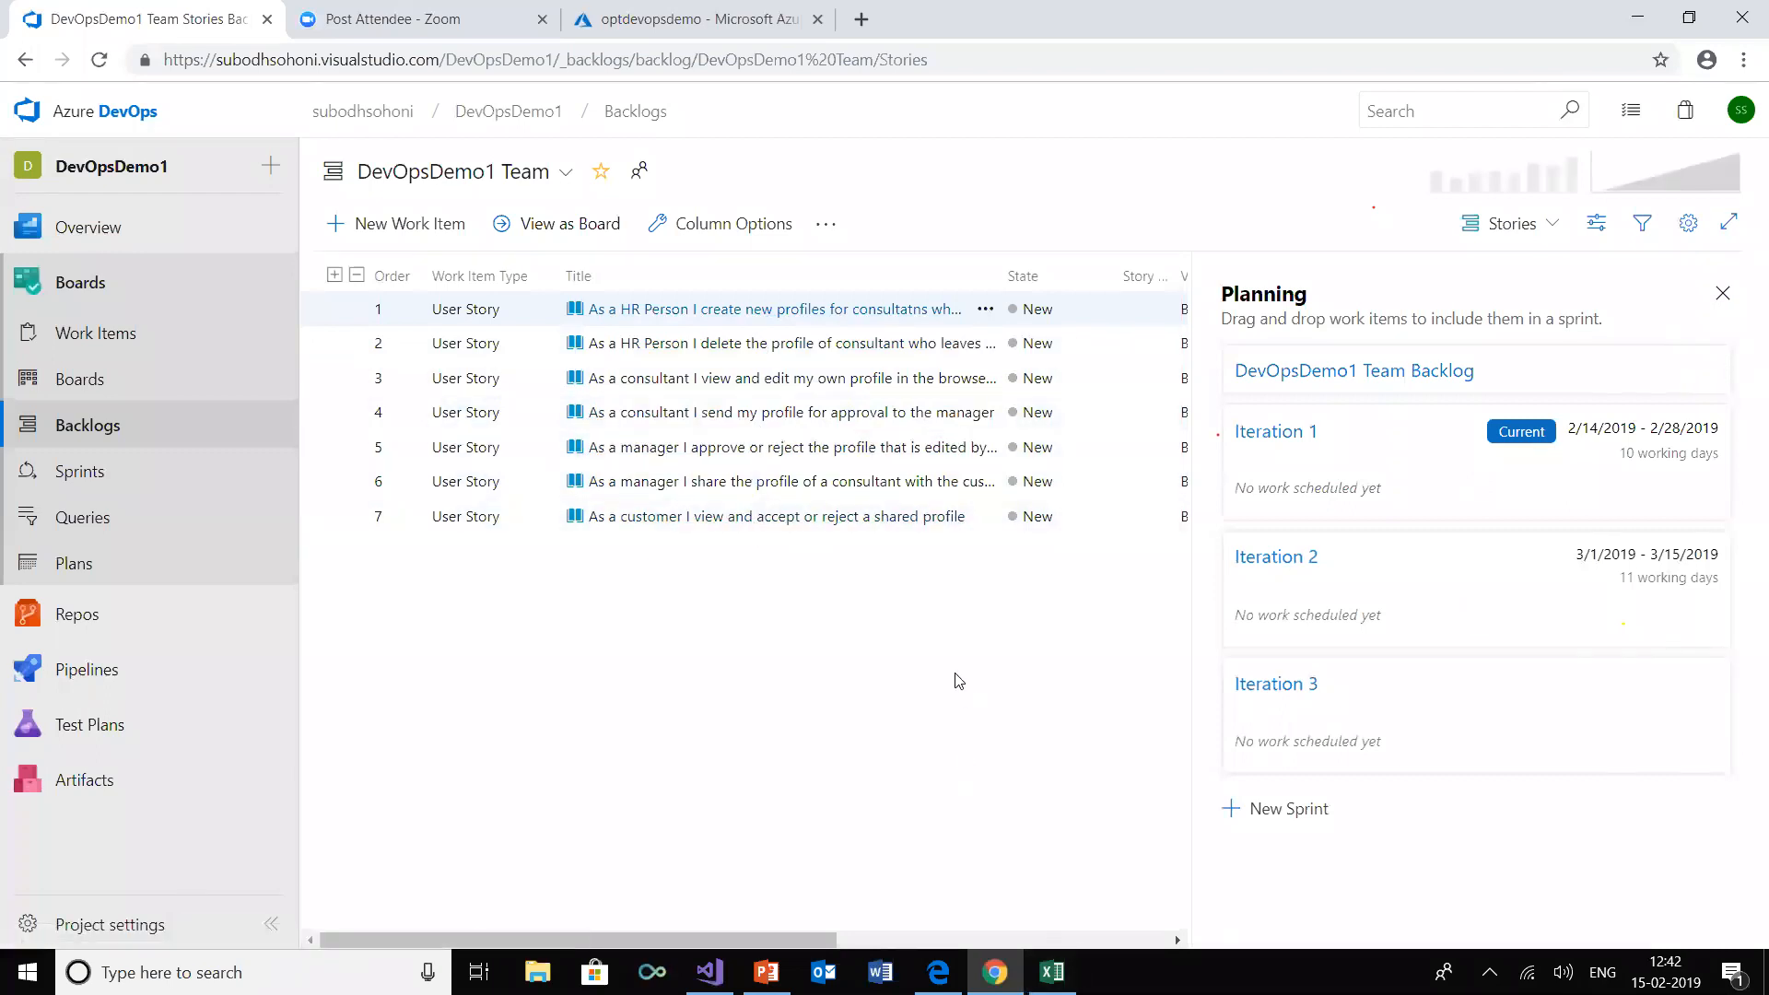
{"action": "left_click", "coordinate": [1052, 972]}
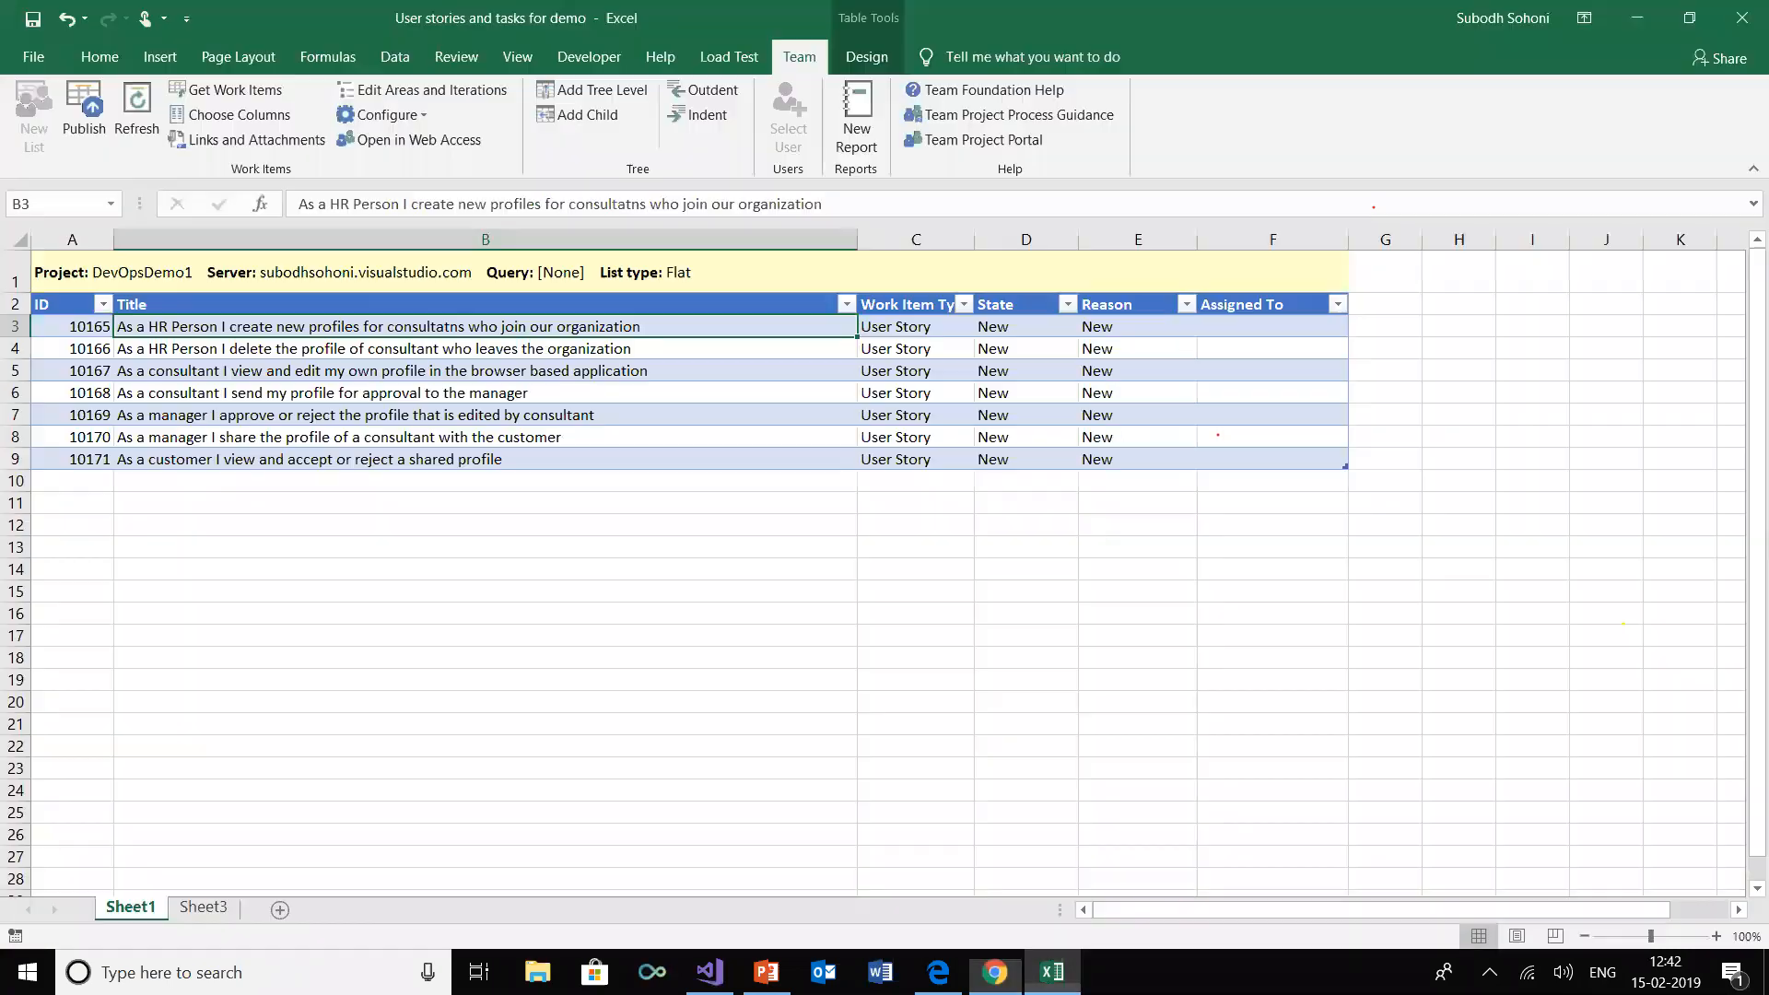
{"action": "key", "text": "alt+Tab"}
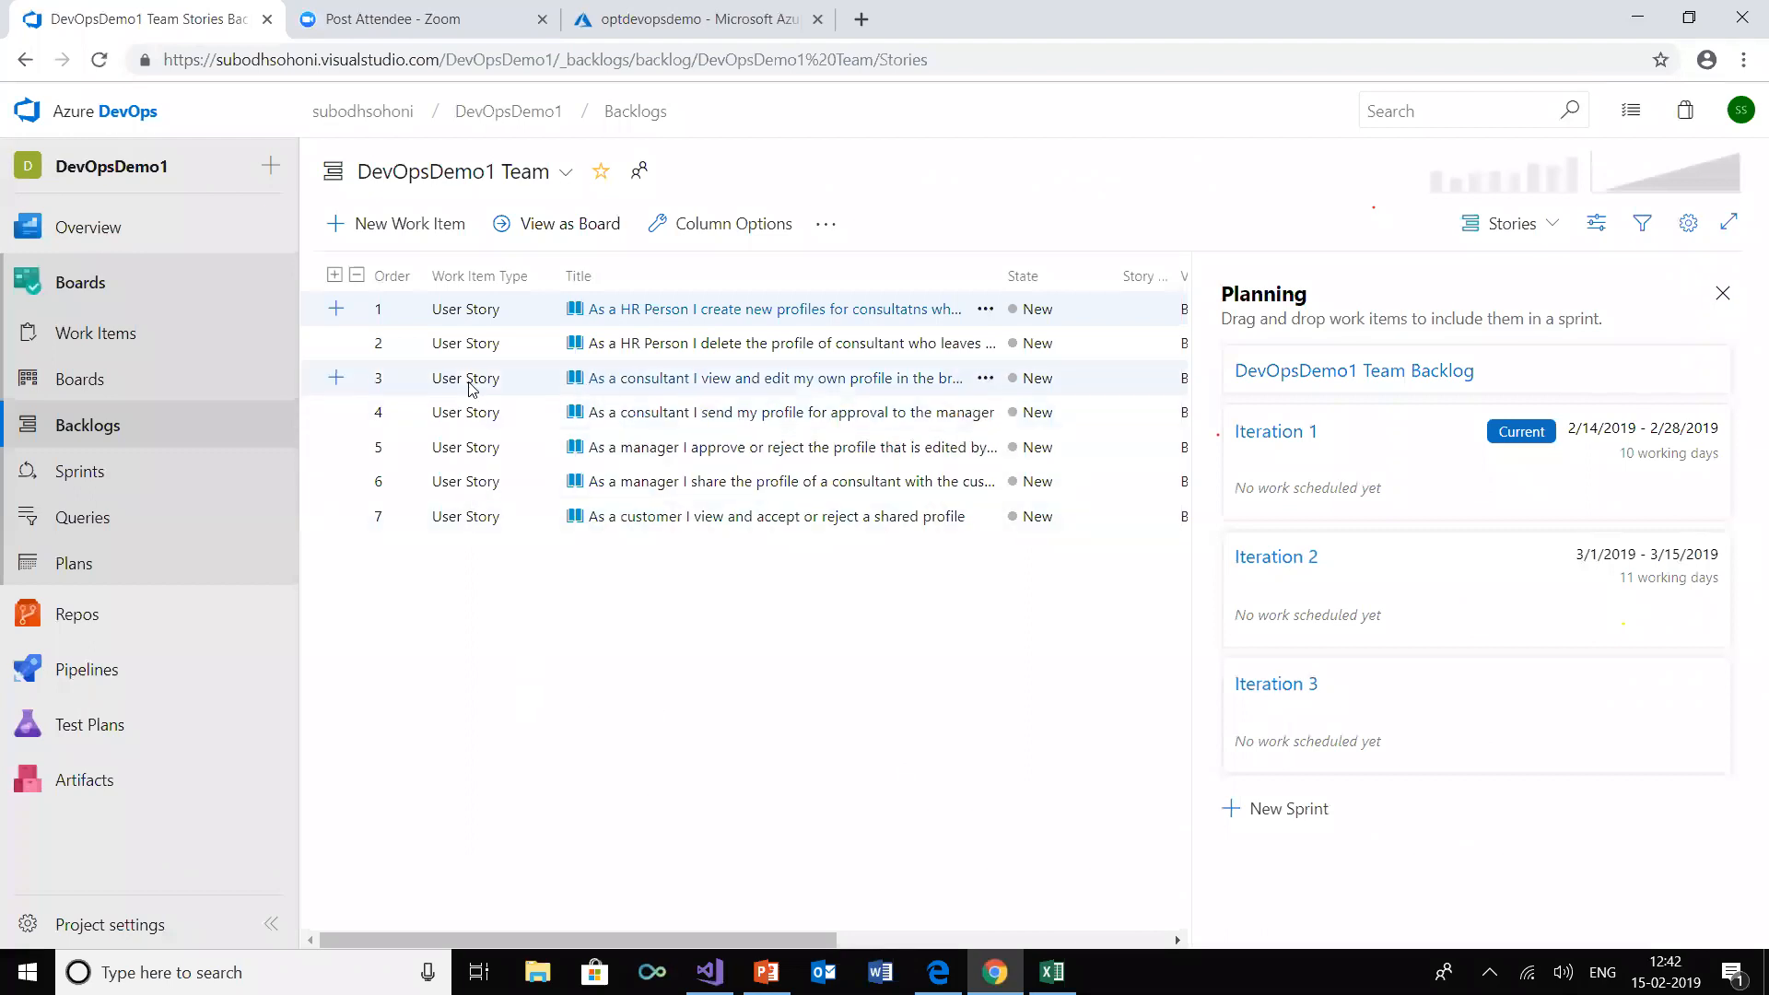
Reorder the backlog, moving the consultant's "view and edit my own profile" story to second place and then "send my profile for approval" to first
{"action": "left_click_drag", "start_coordinate": [470, 387], "coordinate": [477, 340]}
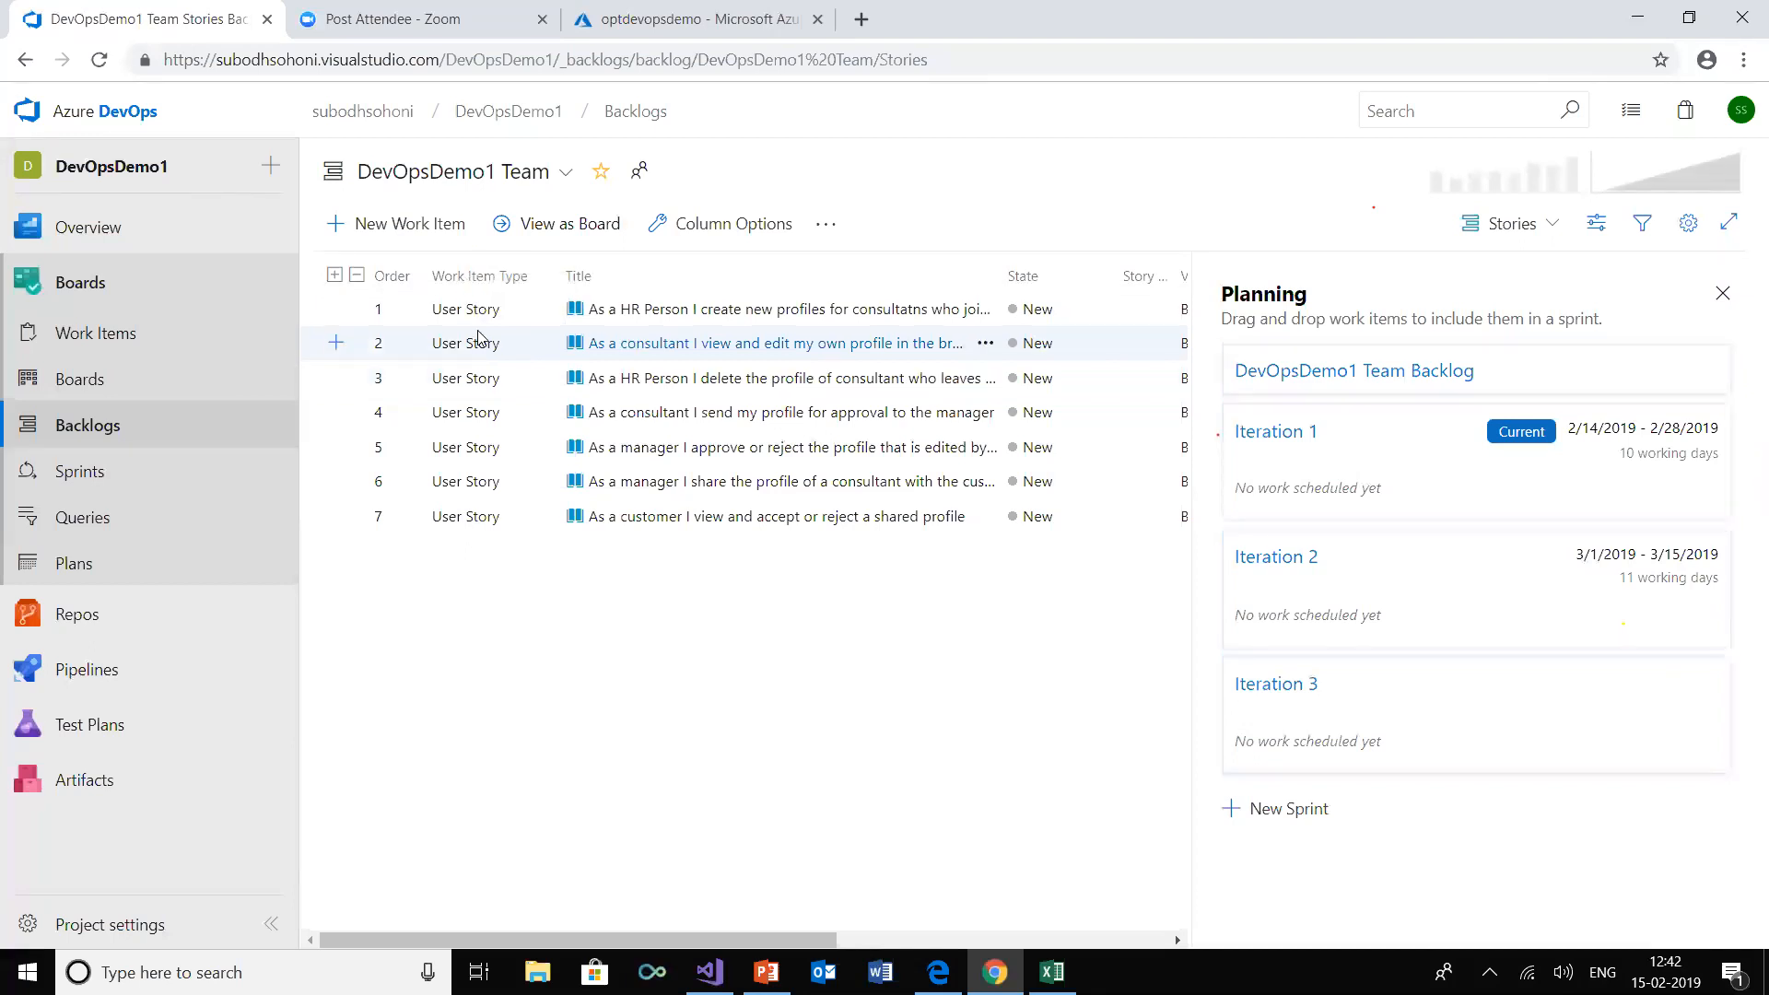
{"action": "mouse_move", "coordinate": [689, 944]}
{"action": "left_mouse_down"}
{"action": "mouse_move", "coordinate": [943, 942]}
{"action": "mouse_move", "coordinate": [689, 942]}
{"action": "left_mouse_up"}
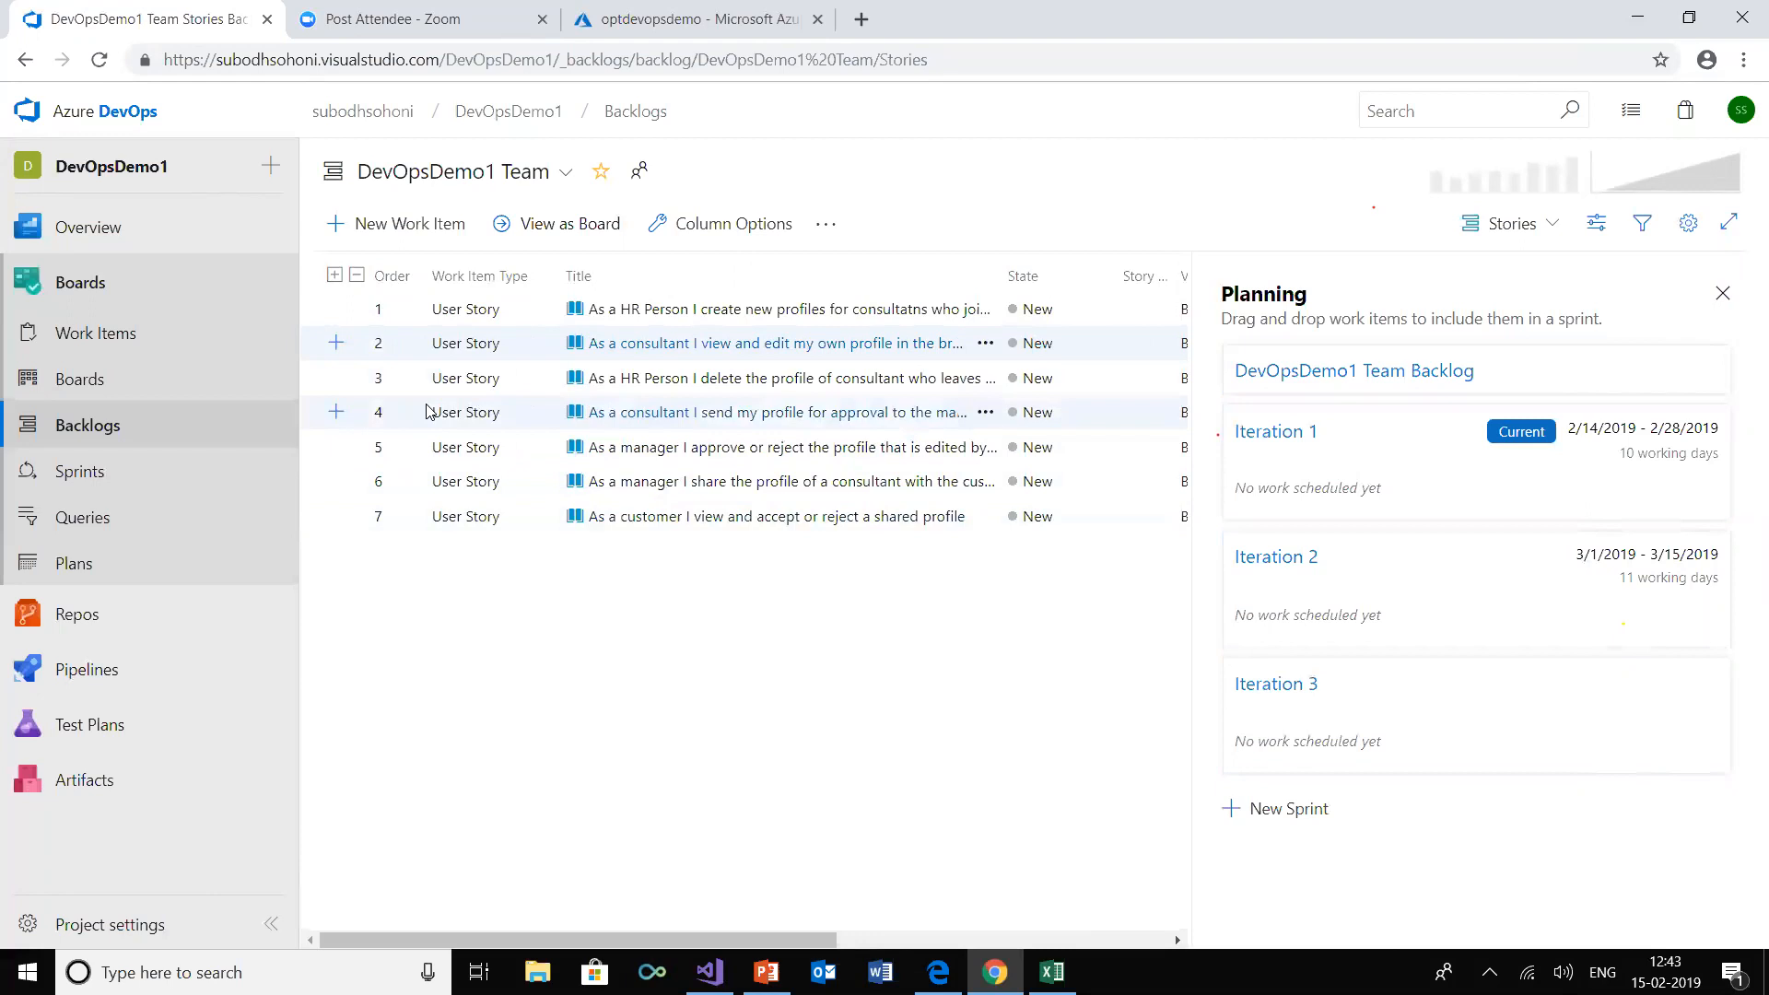
{"action": "left_click_drag", "start_coordinate": [447, 426], "coordinate": [464, 309]}
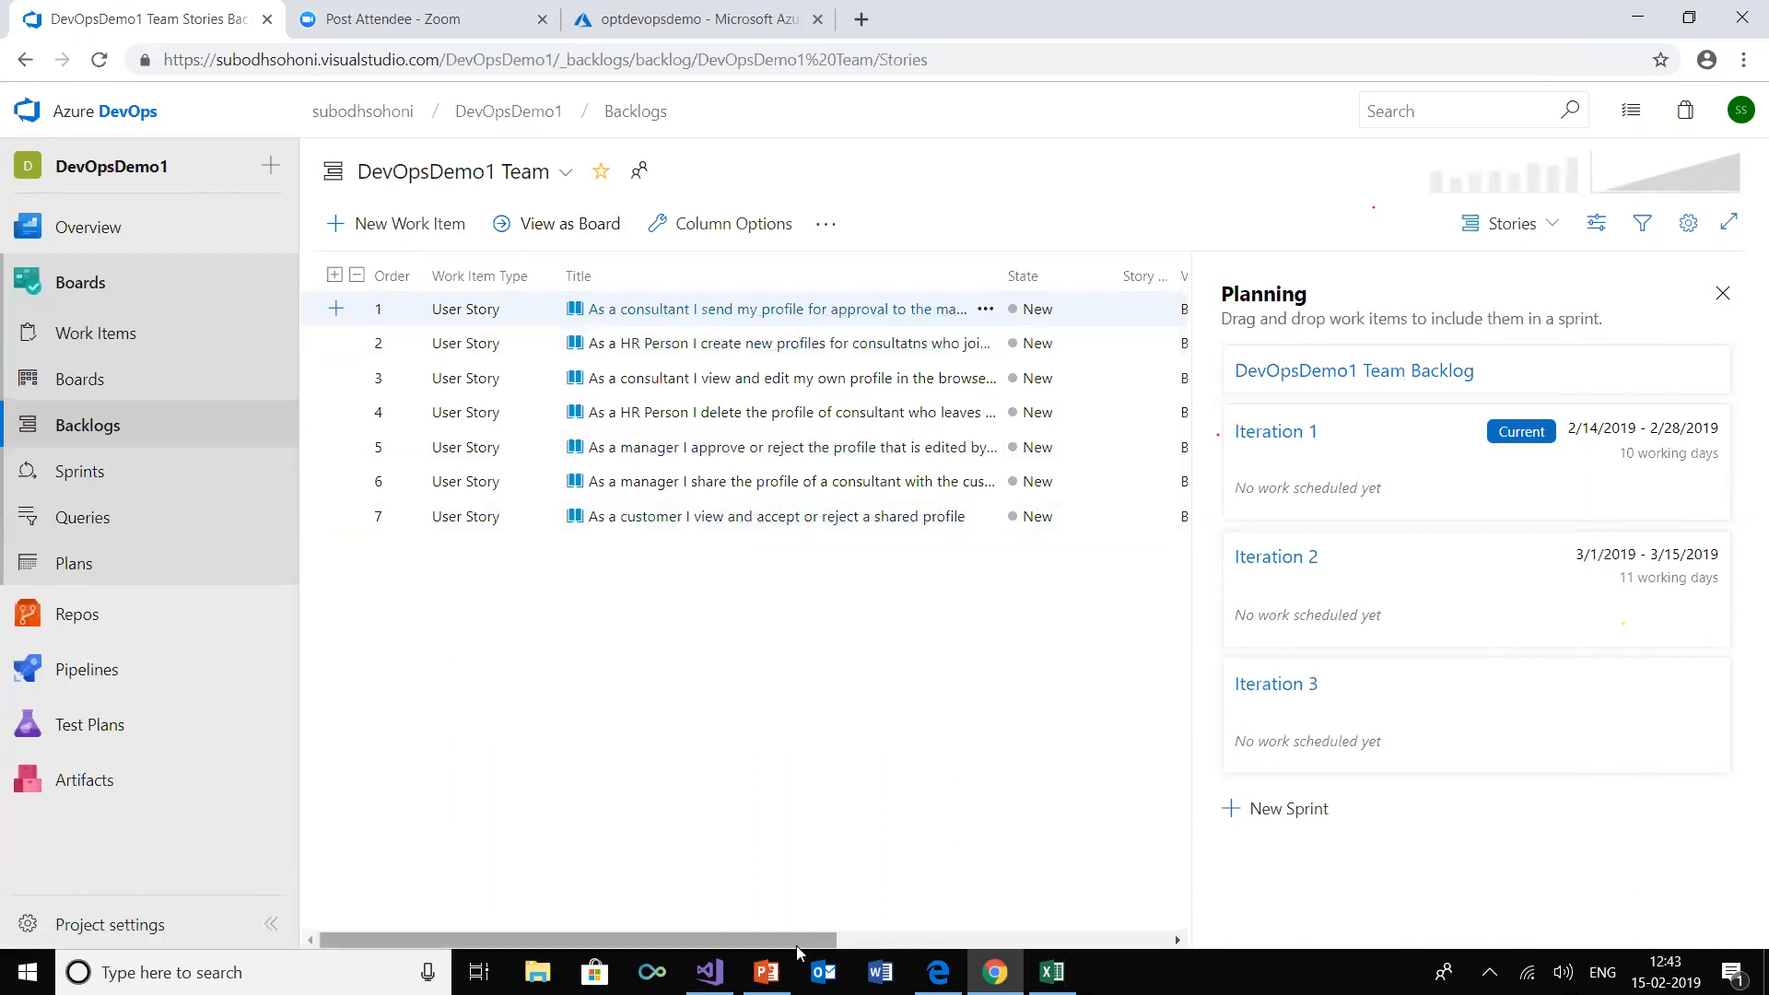
Widen the backlog's Story Points column so its full heading fits
{"action": "mouse_move", "coordinate": [795, 941]}
{"action": "left_mouse_down"}
{"action": "mouse_move", "coordinate": [890, 942]}
{"action": "mouse_move", "coordinate": [798, 940]}
{"action": "mouse_move", "coordinate": [813, 942]}
{"action": "left_mouse_up"}
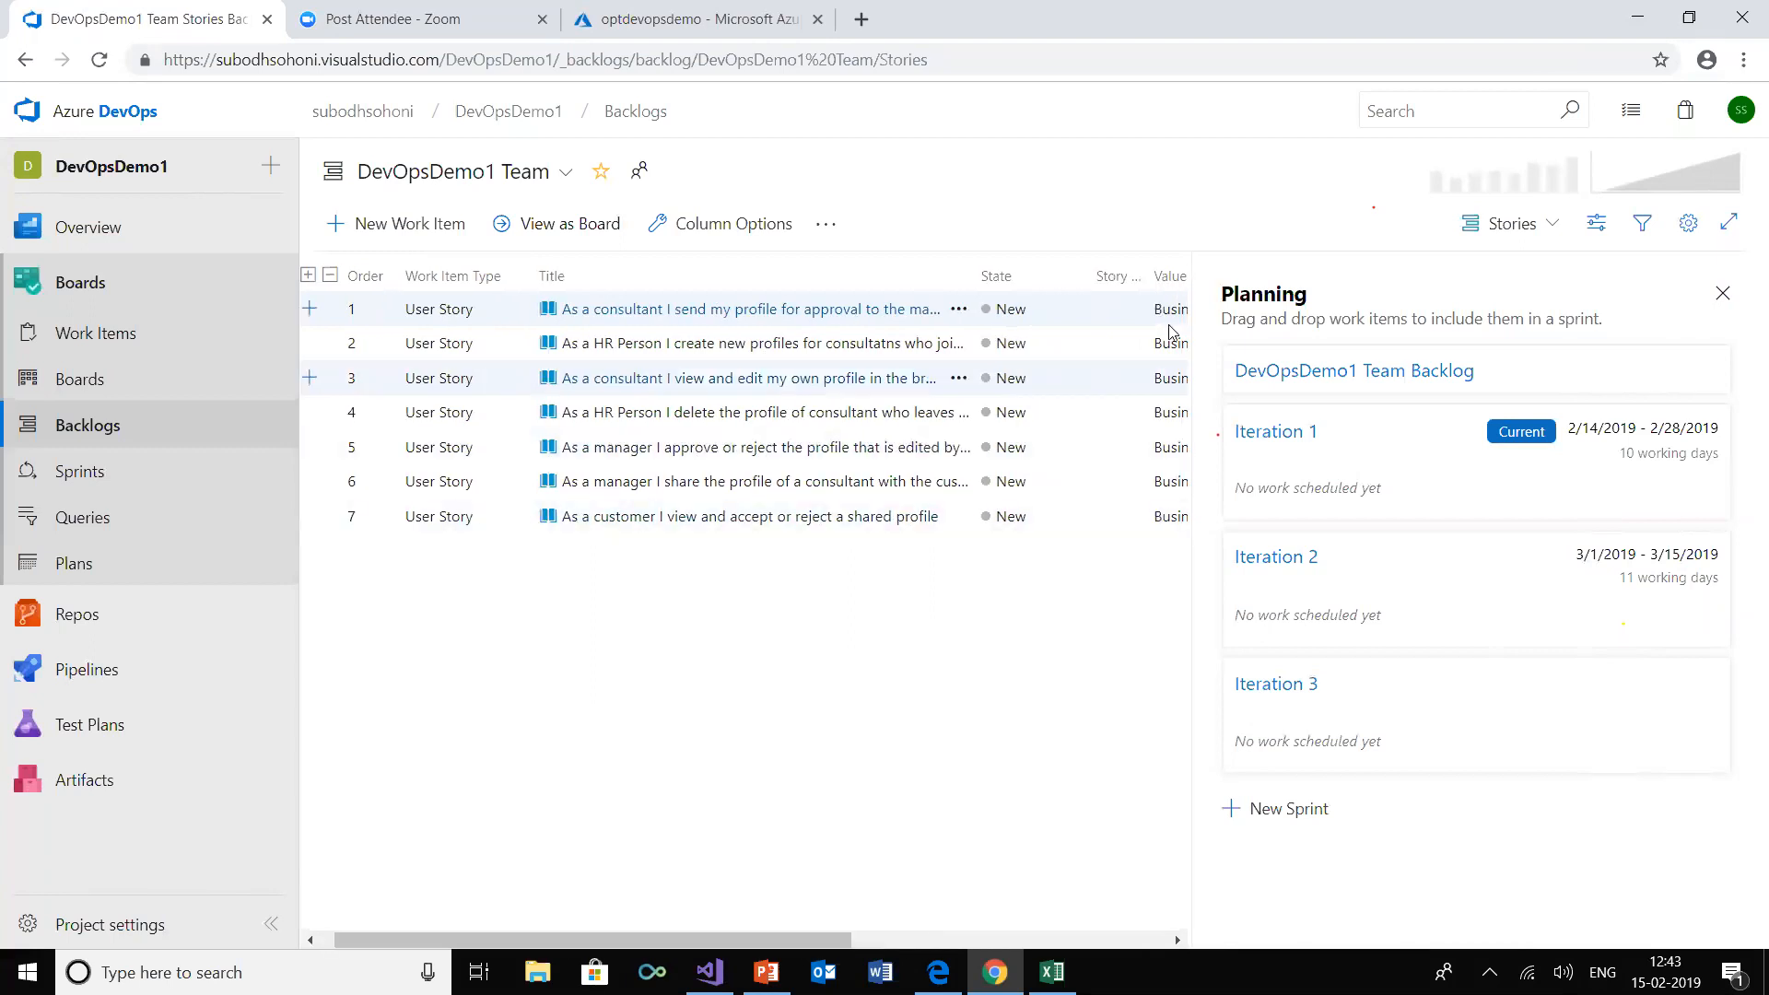
{"action": "left_click_drag", "start_coordinate": [1150, 276], "coordinate": [1185, 277]}
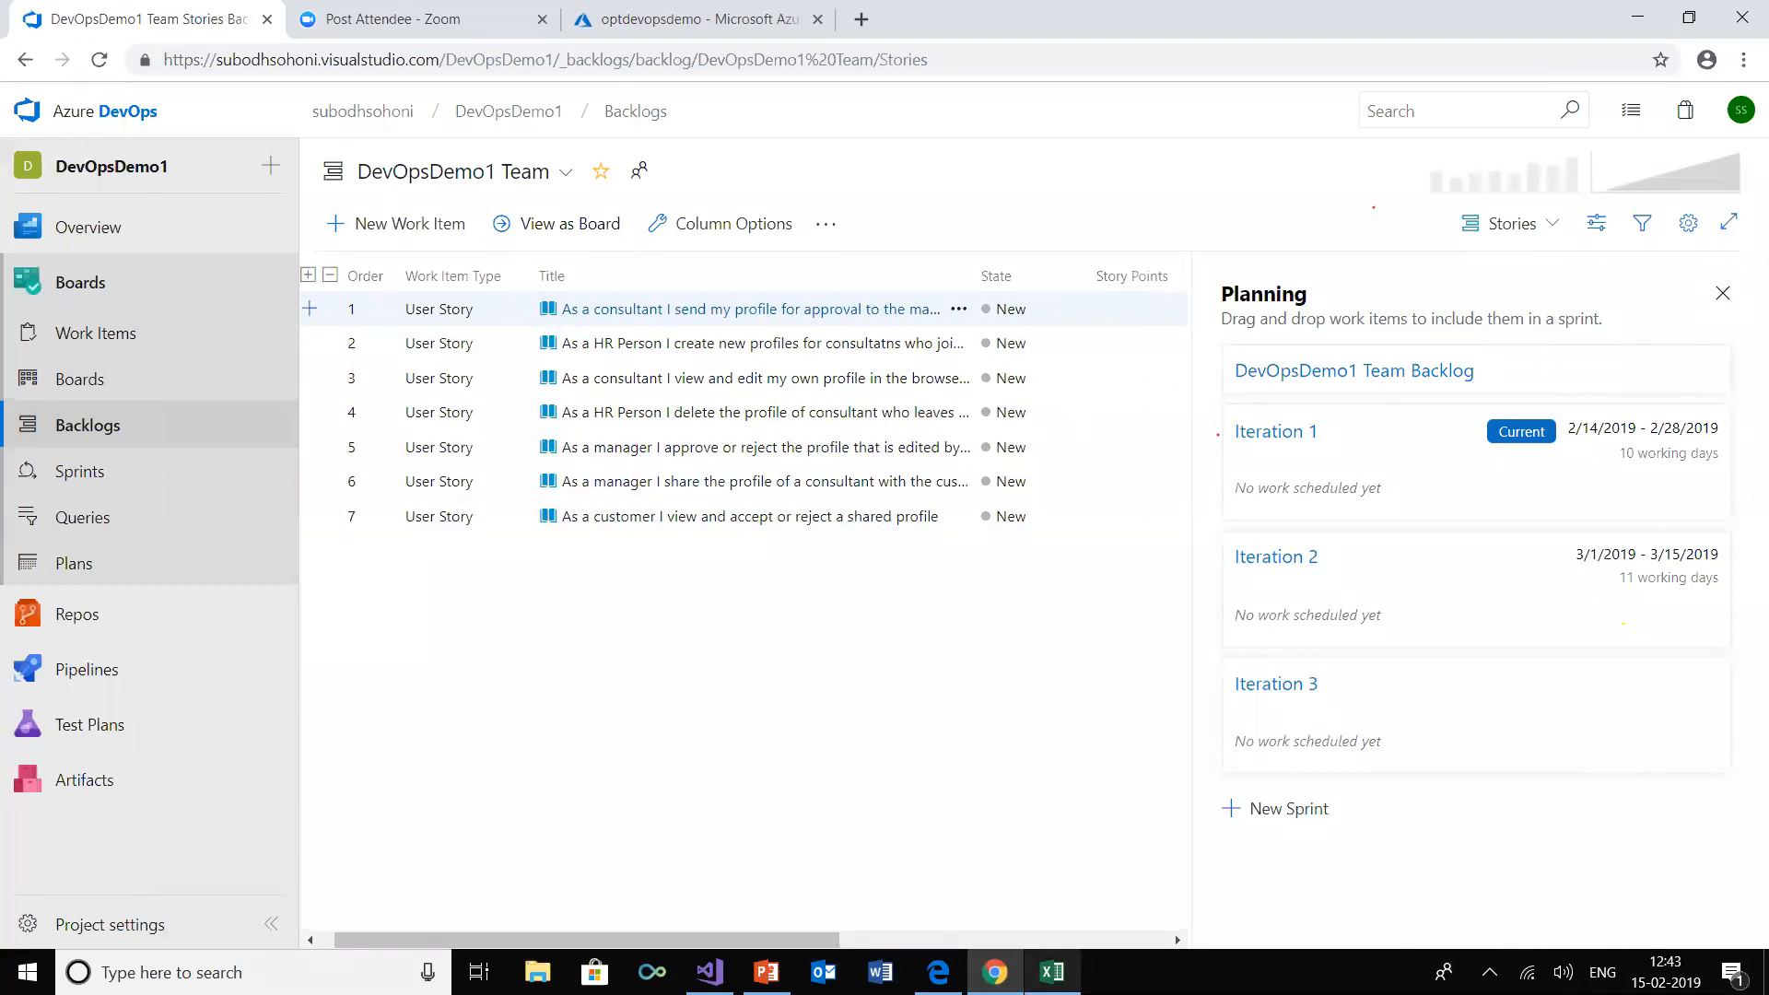
Switch to Excel and add the Story Points field to the work item list, placed directly after Work Item Type
{"action": "left_click", "coordinate": [1052, 972]}
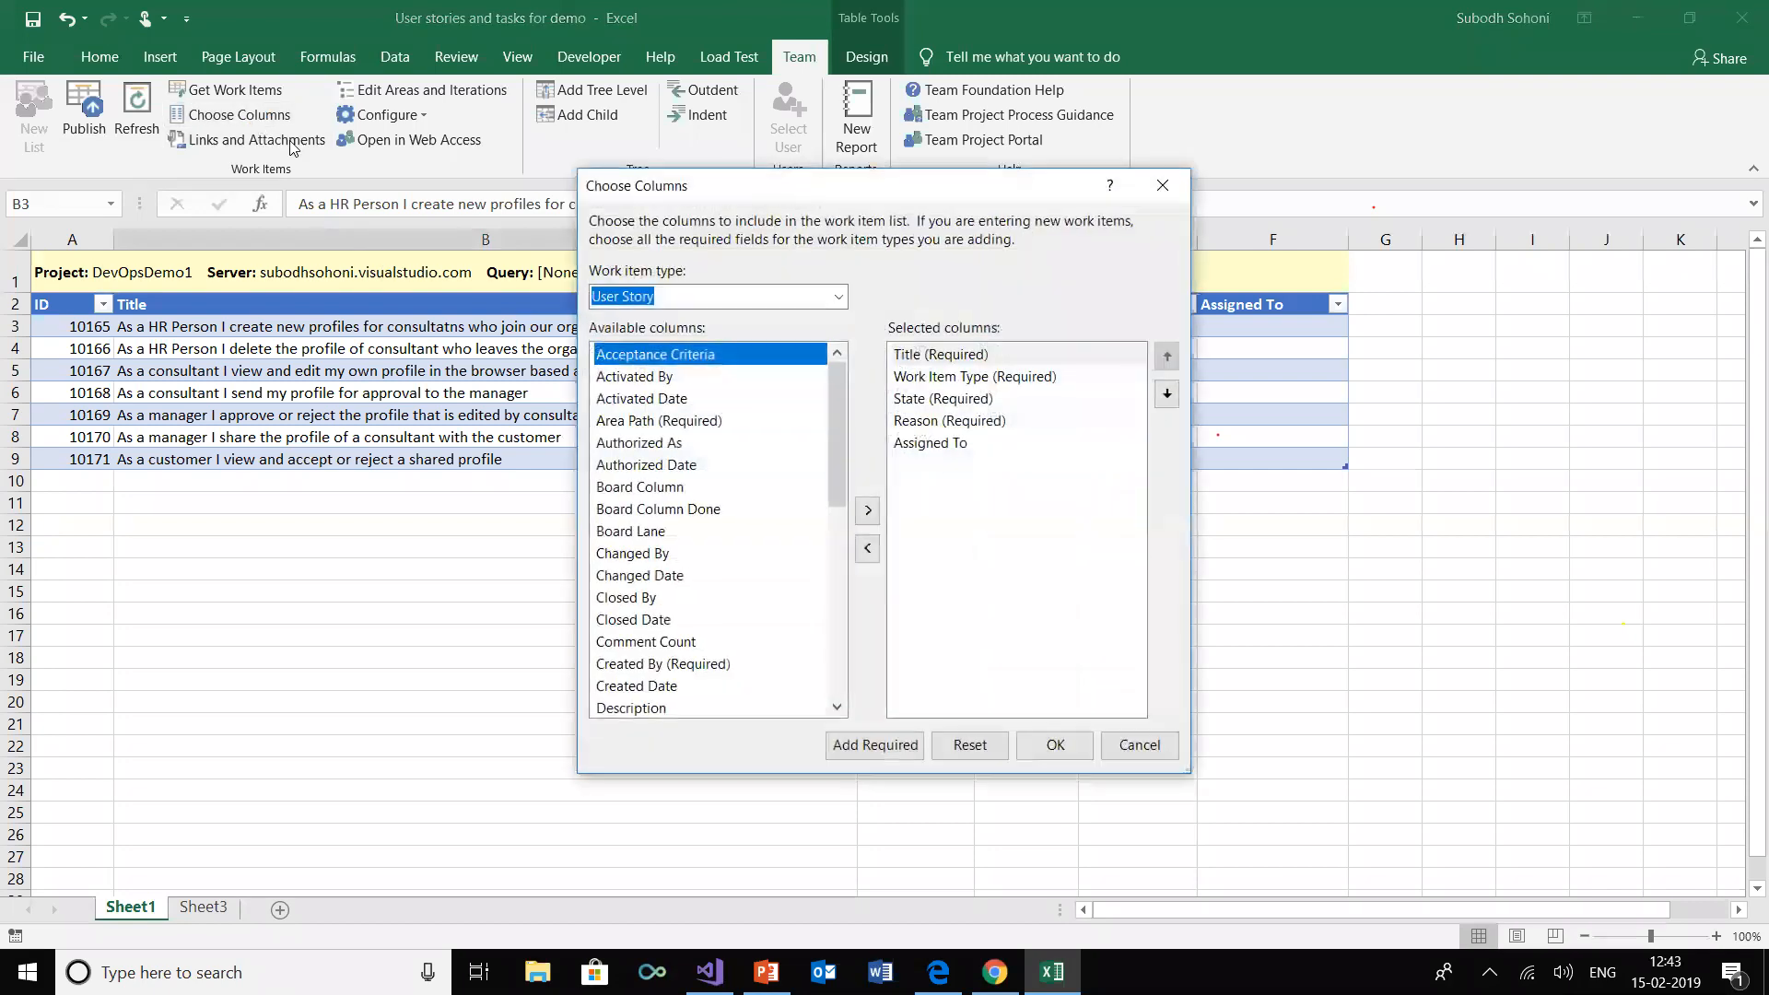
{"action": "left_click_drag", "start_coordinate": [835, 400], "coordinate": [833, 586]}
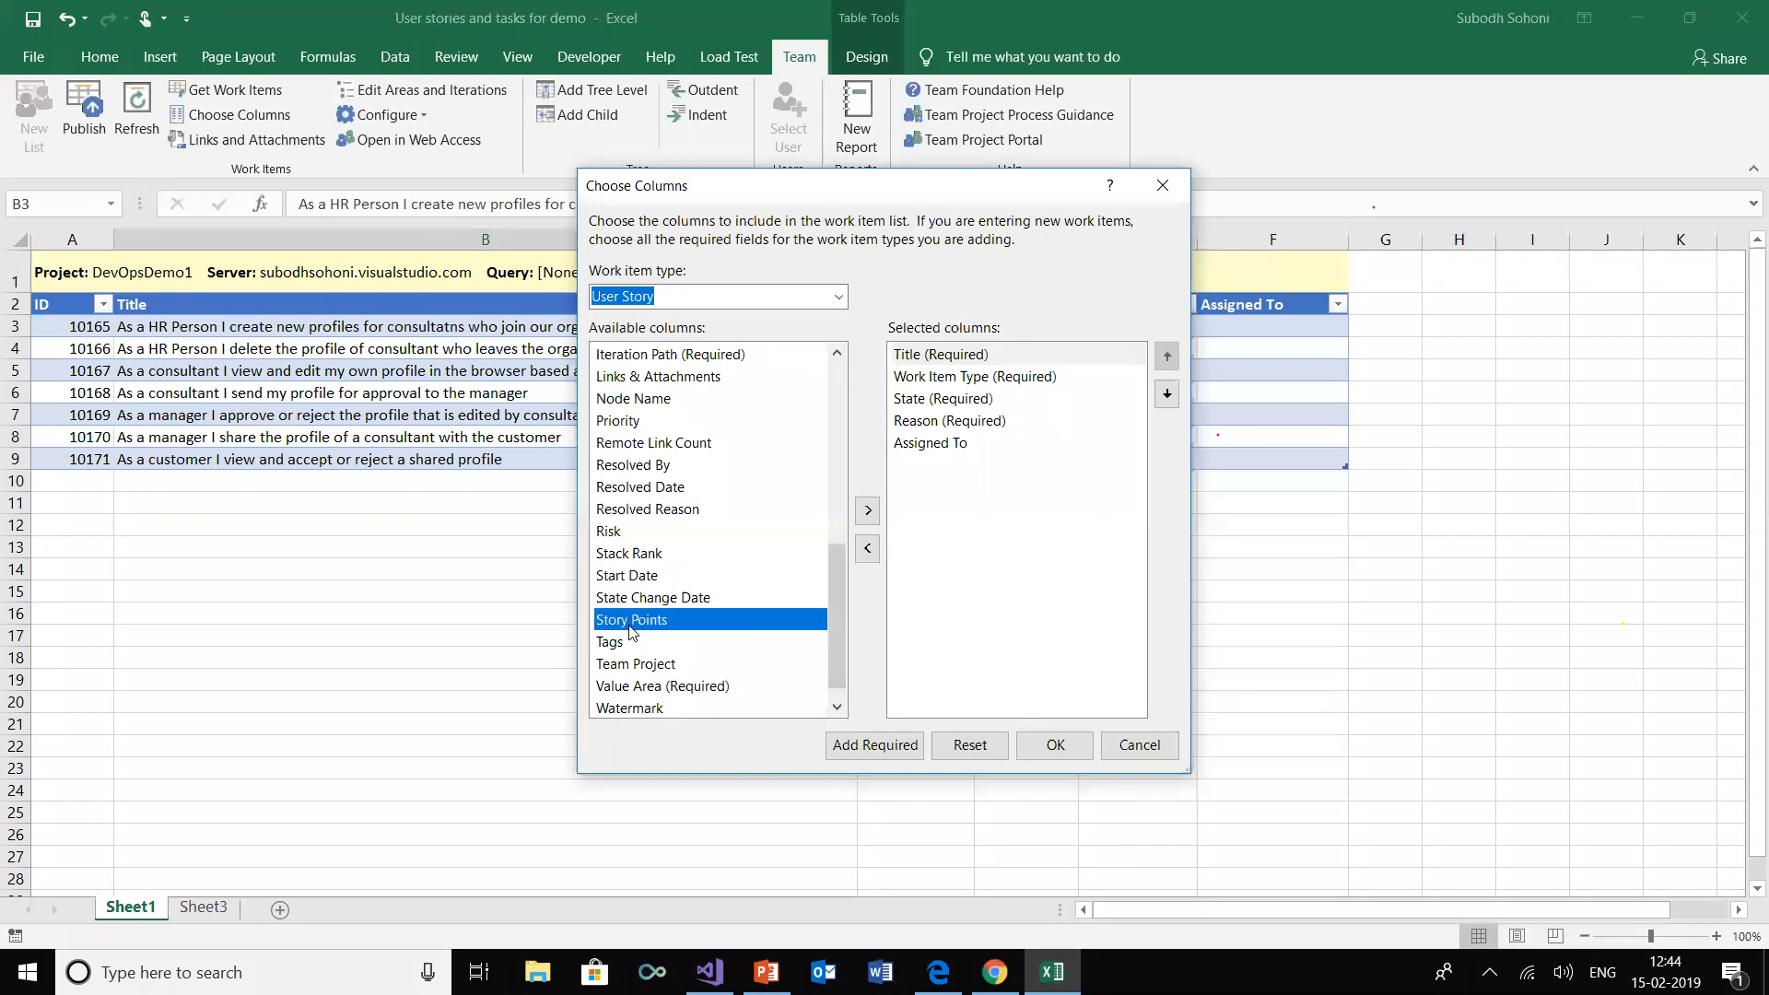
{"action": "left_click", "coordinate": [867, 511]}
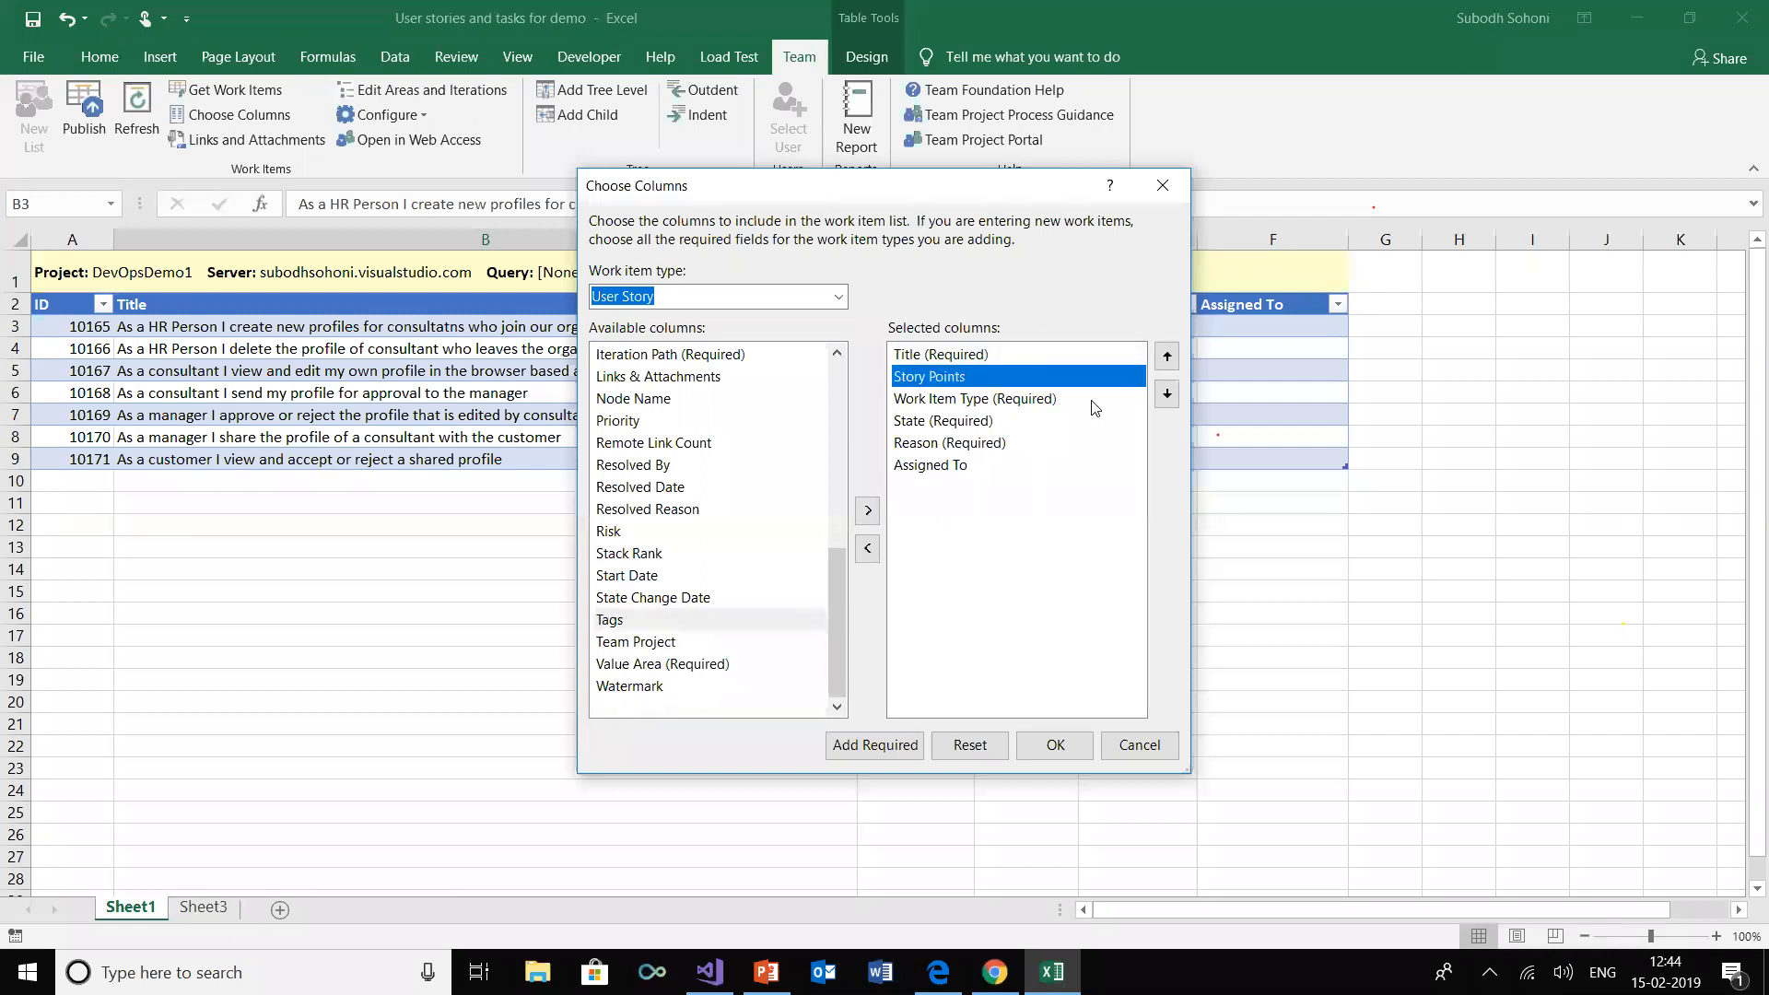
{"action": "left_click", "coordinate": [1166, 398]}
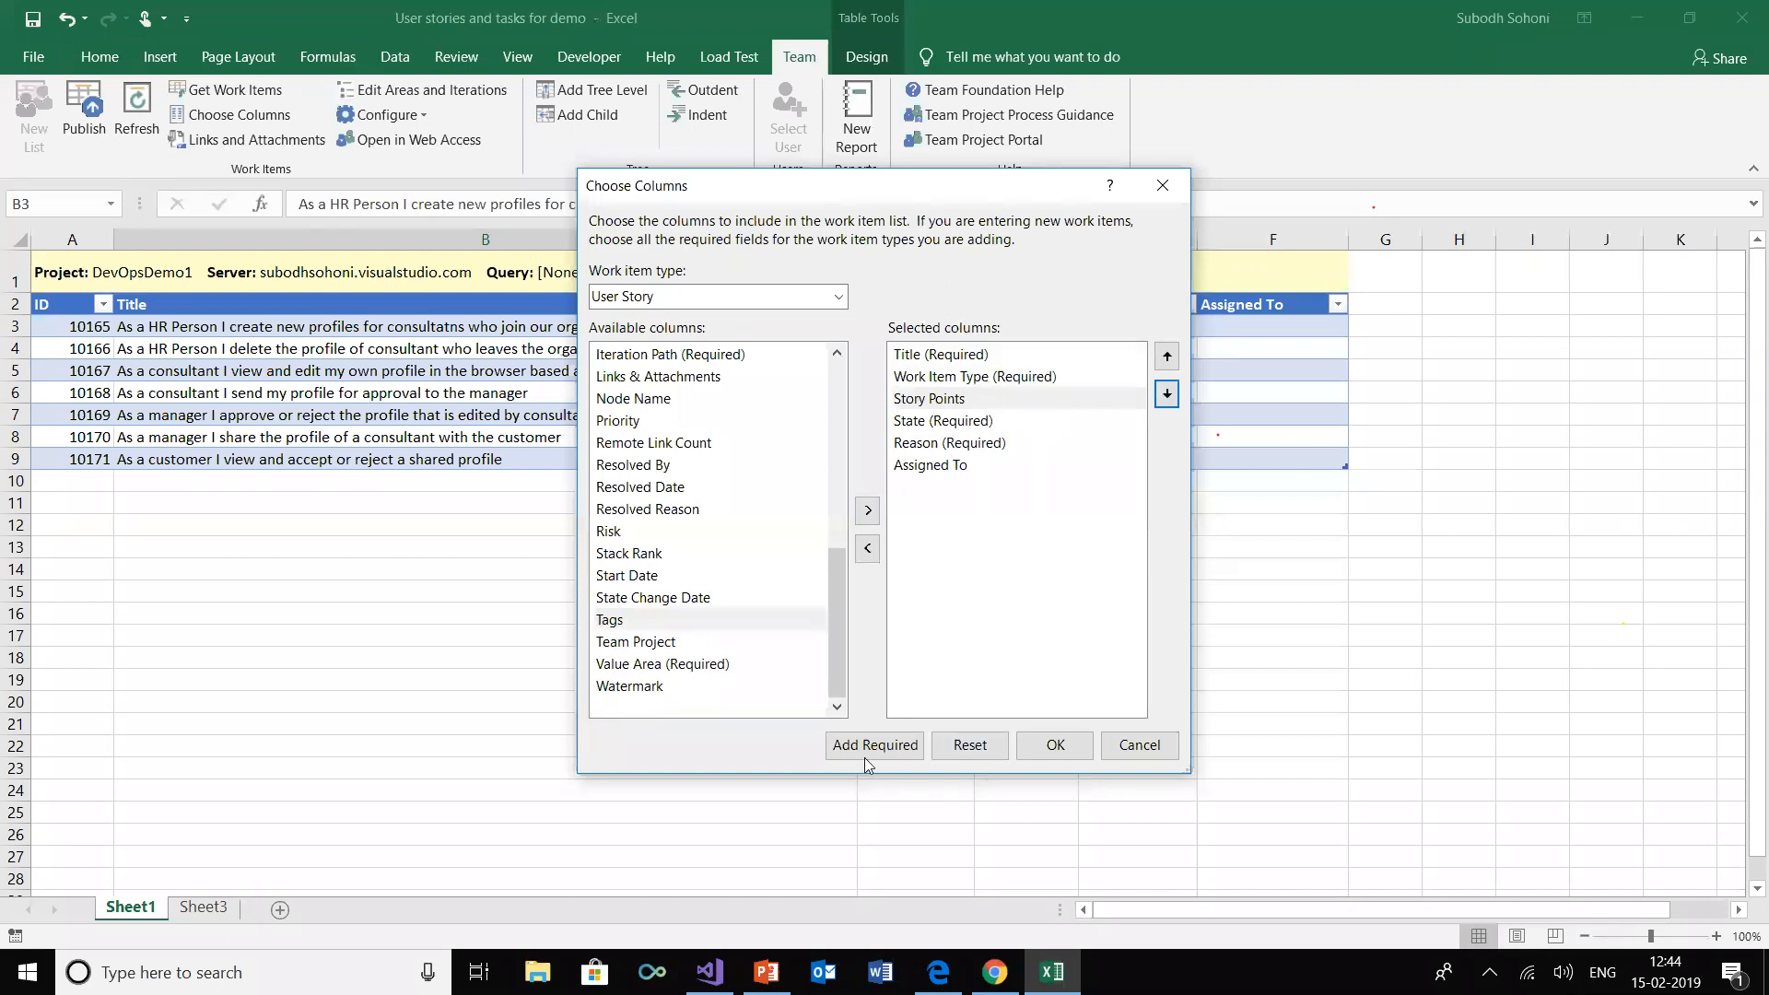
{"action": "left_click", "coordinate": [1056, 746]}
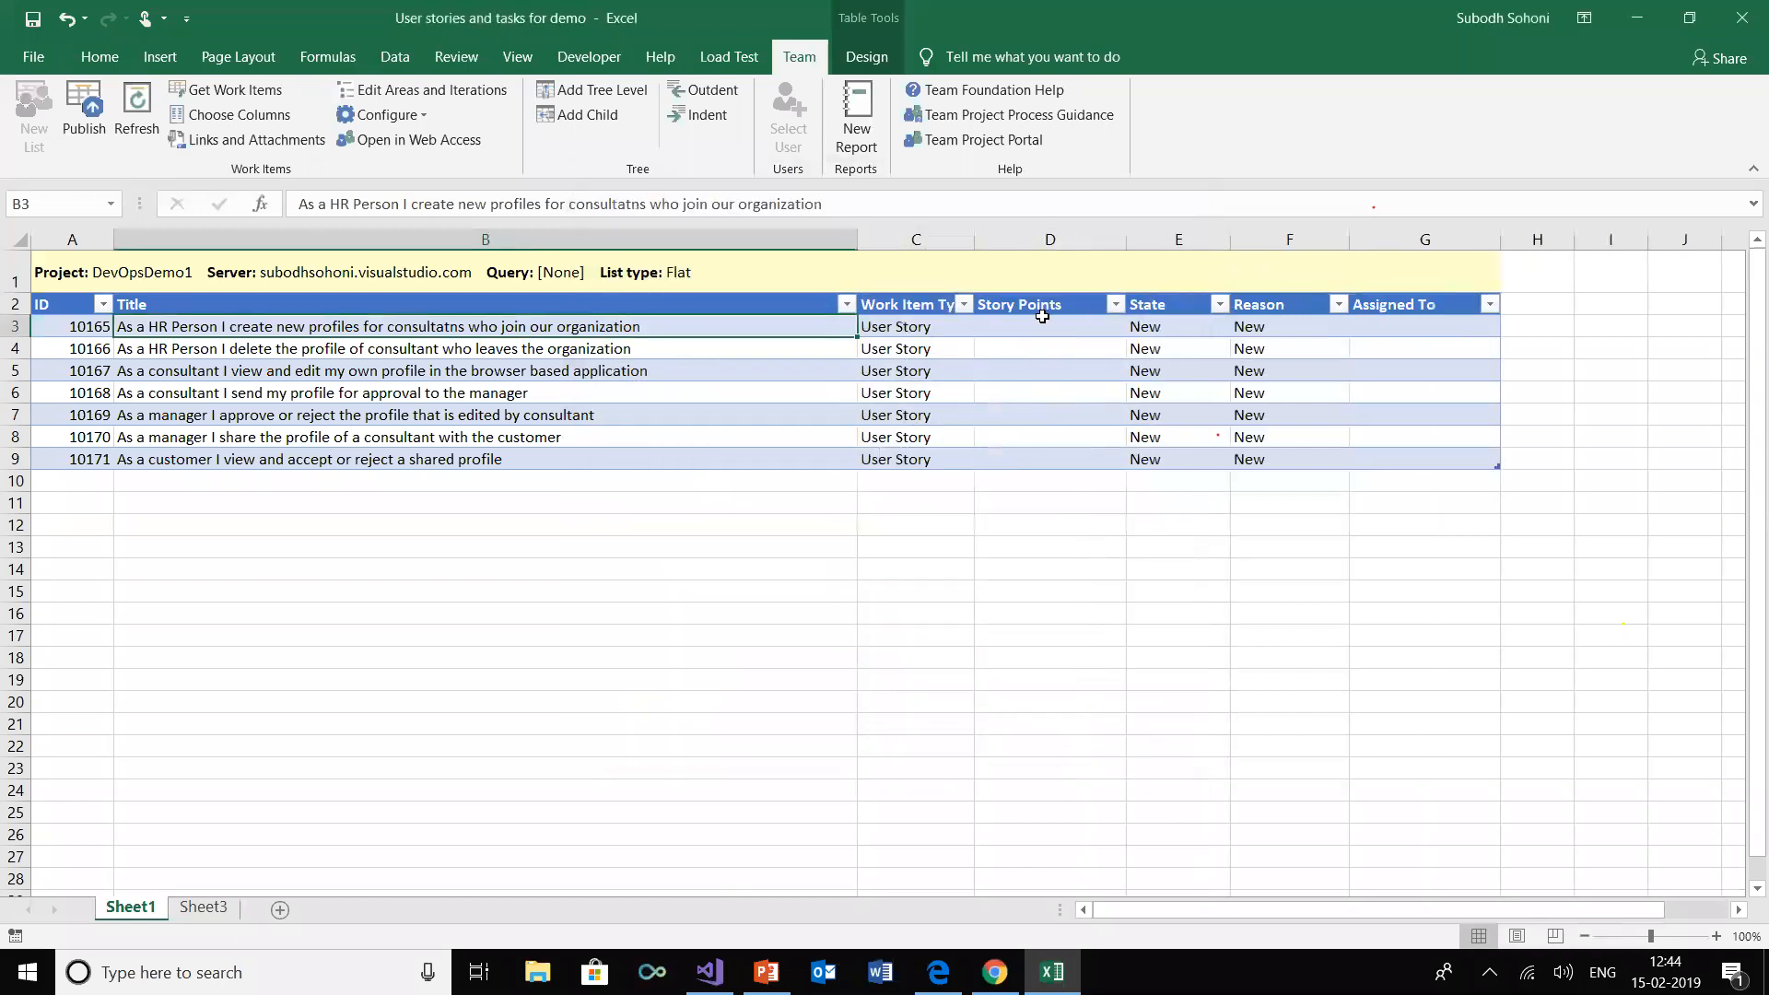
Narrow the Story Points column and enter 8, 5, 13, 8, 3, 5 and 2 for the seven user stories in order
{"action": "left_click", "coordinate": [1039, 327]}
{"action": "left_click_drag", "start_coordinate": [1132, 243], "coordinate": [1092, 243]}
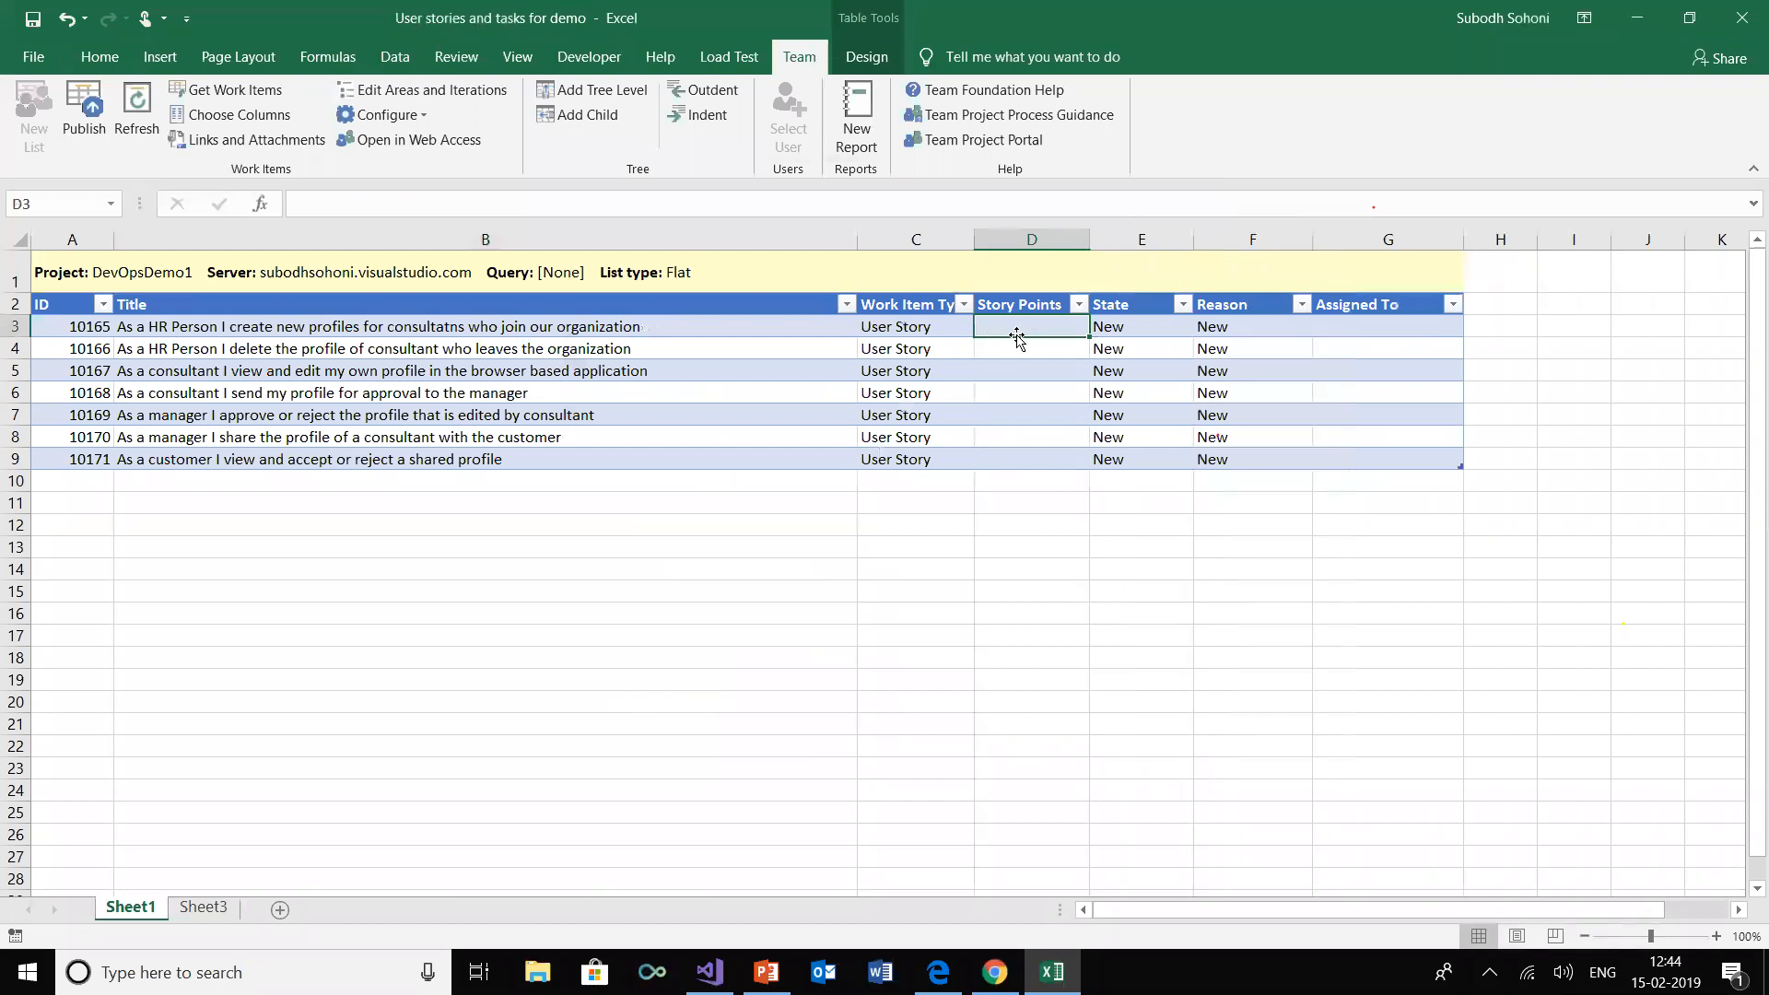
{"action": "type", "text": "8"}
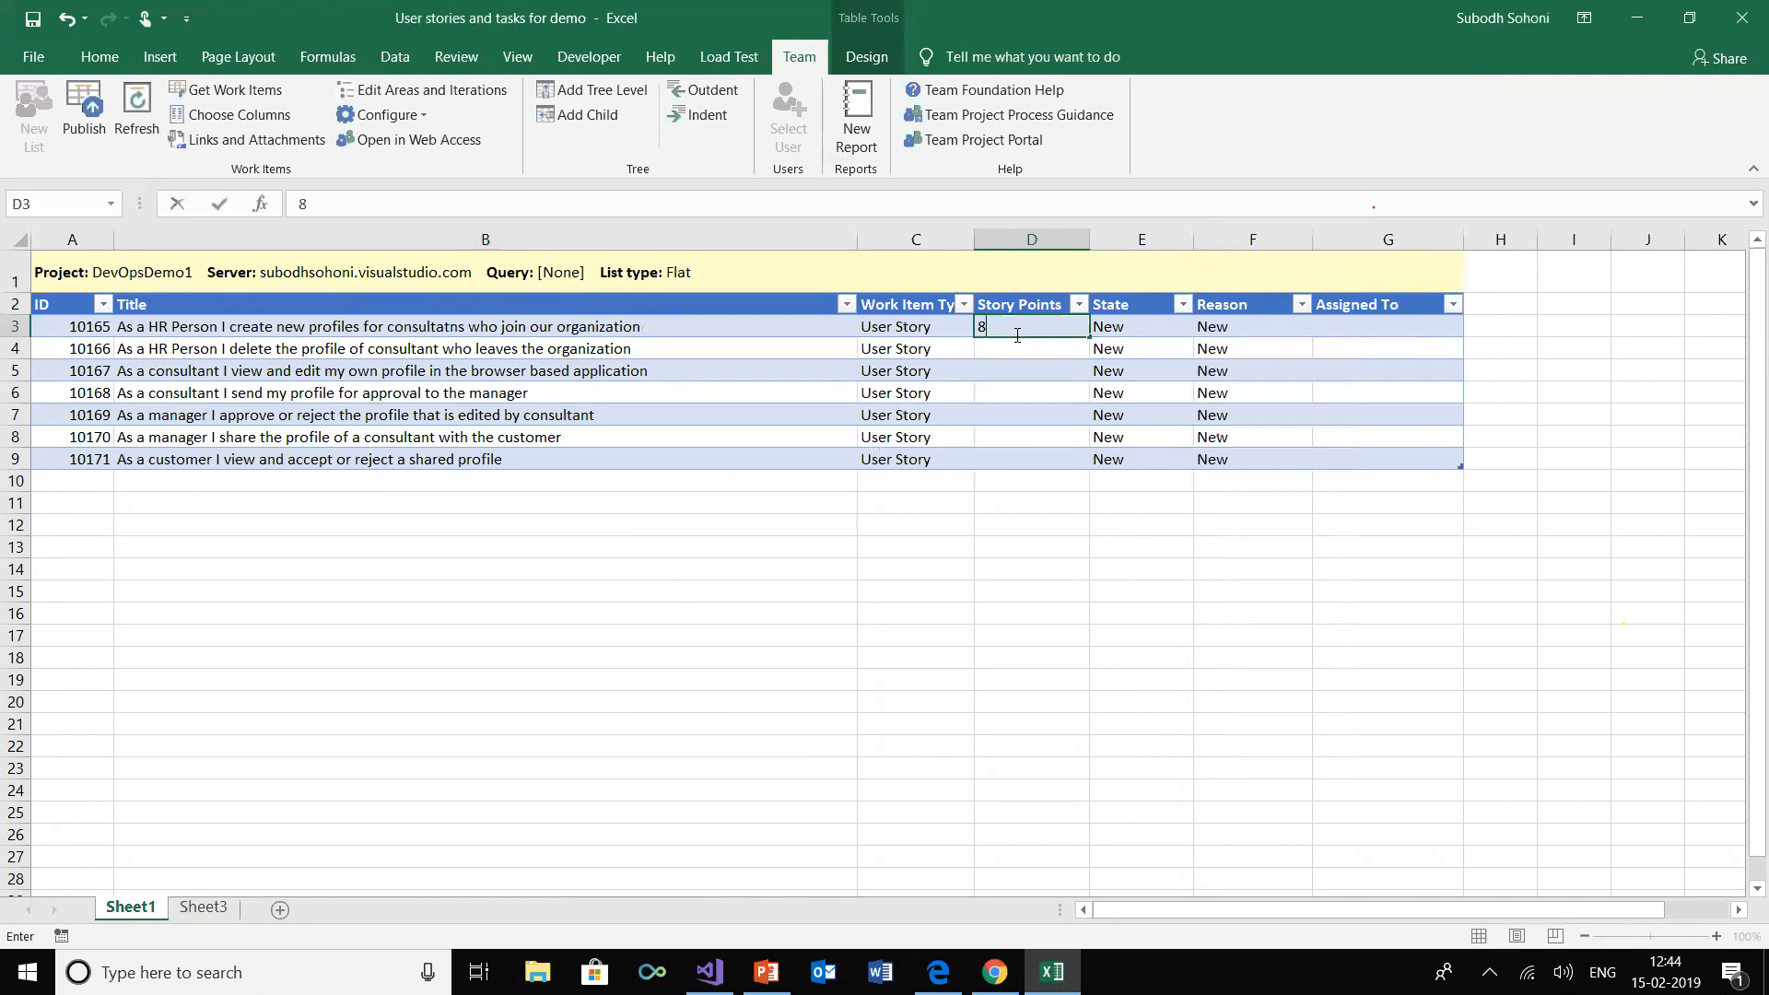
{"action": "key", "text": "Return"}
{"action": "type", "text": "5"}
{"action": "key", "text": "Return"}
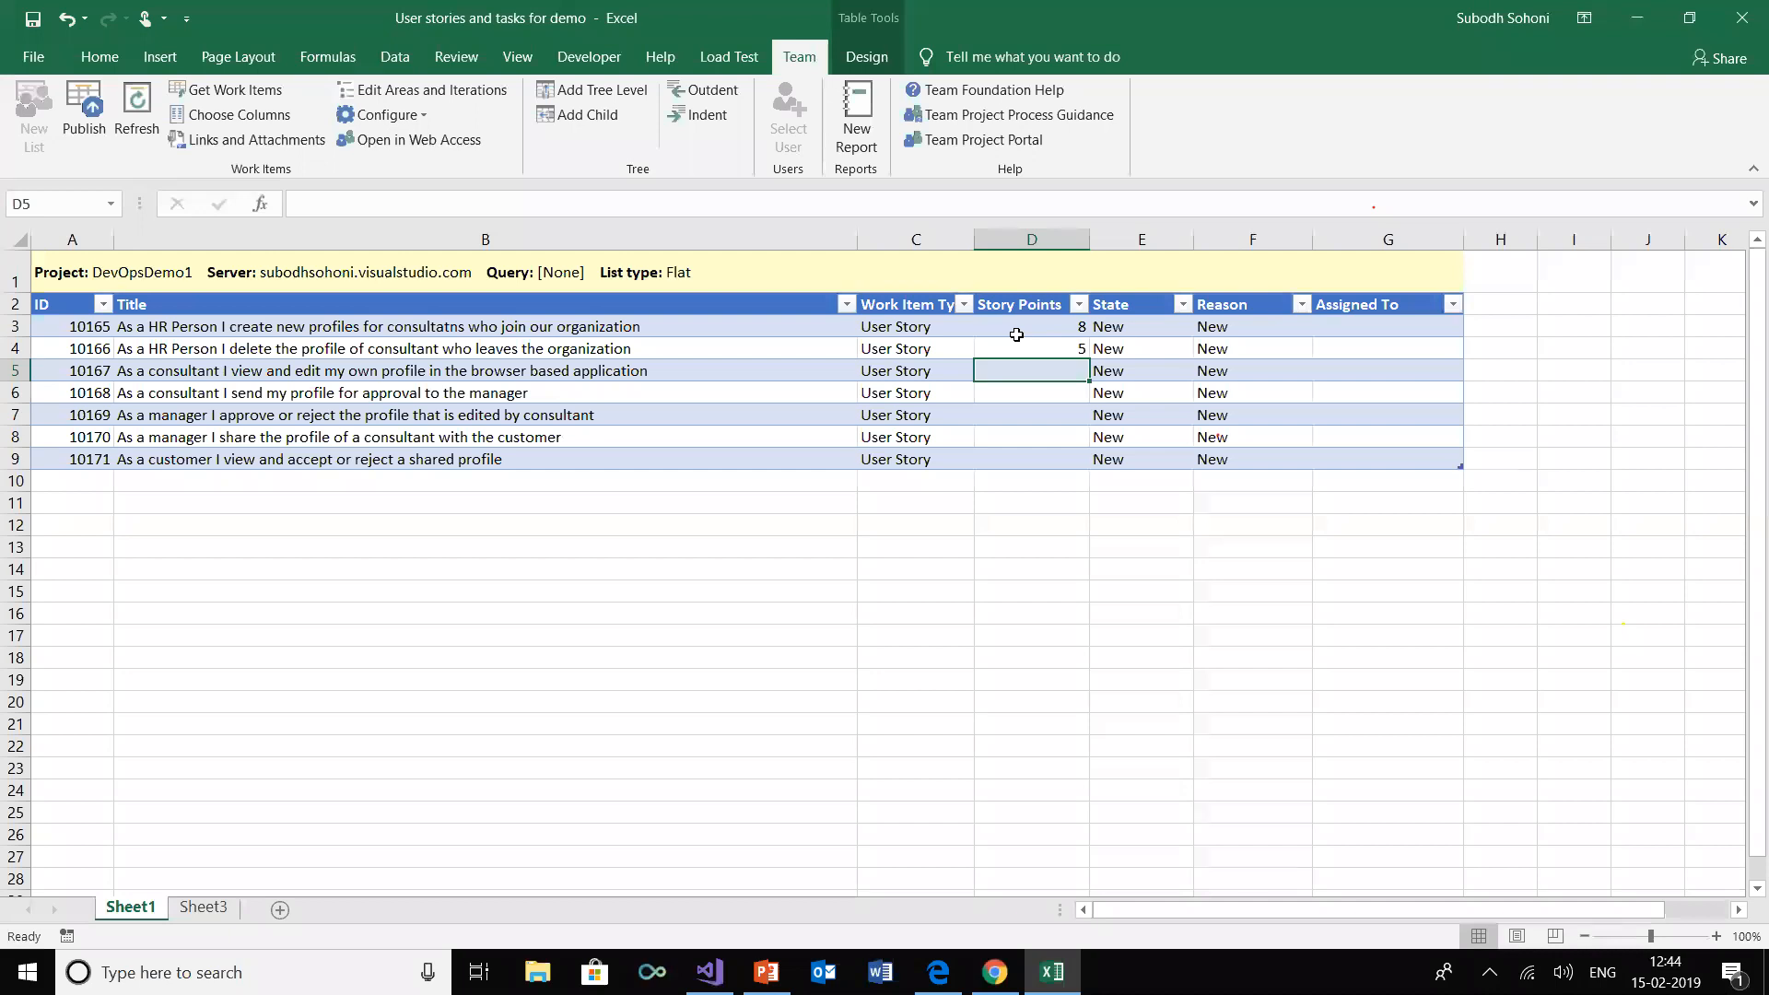
{"action": "type", "text": "13"}
{"action": "key", "text": "Return"}
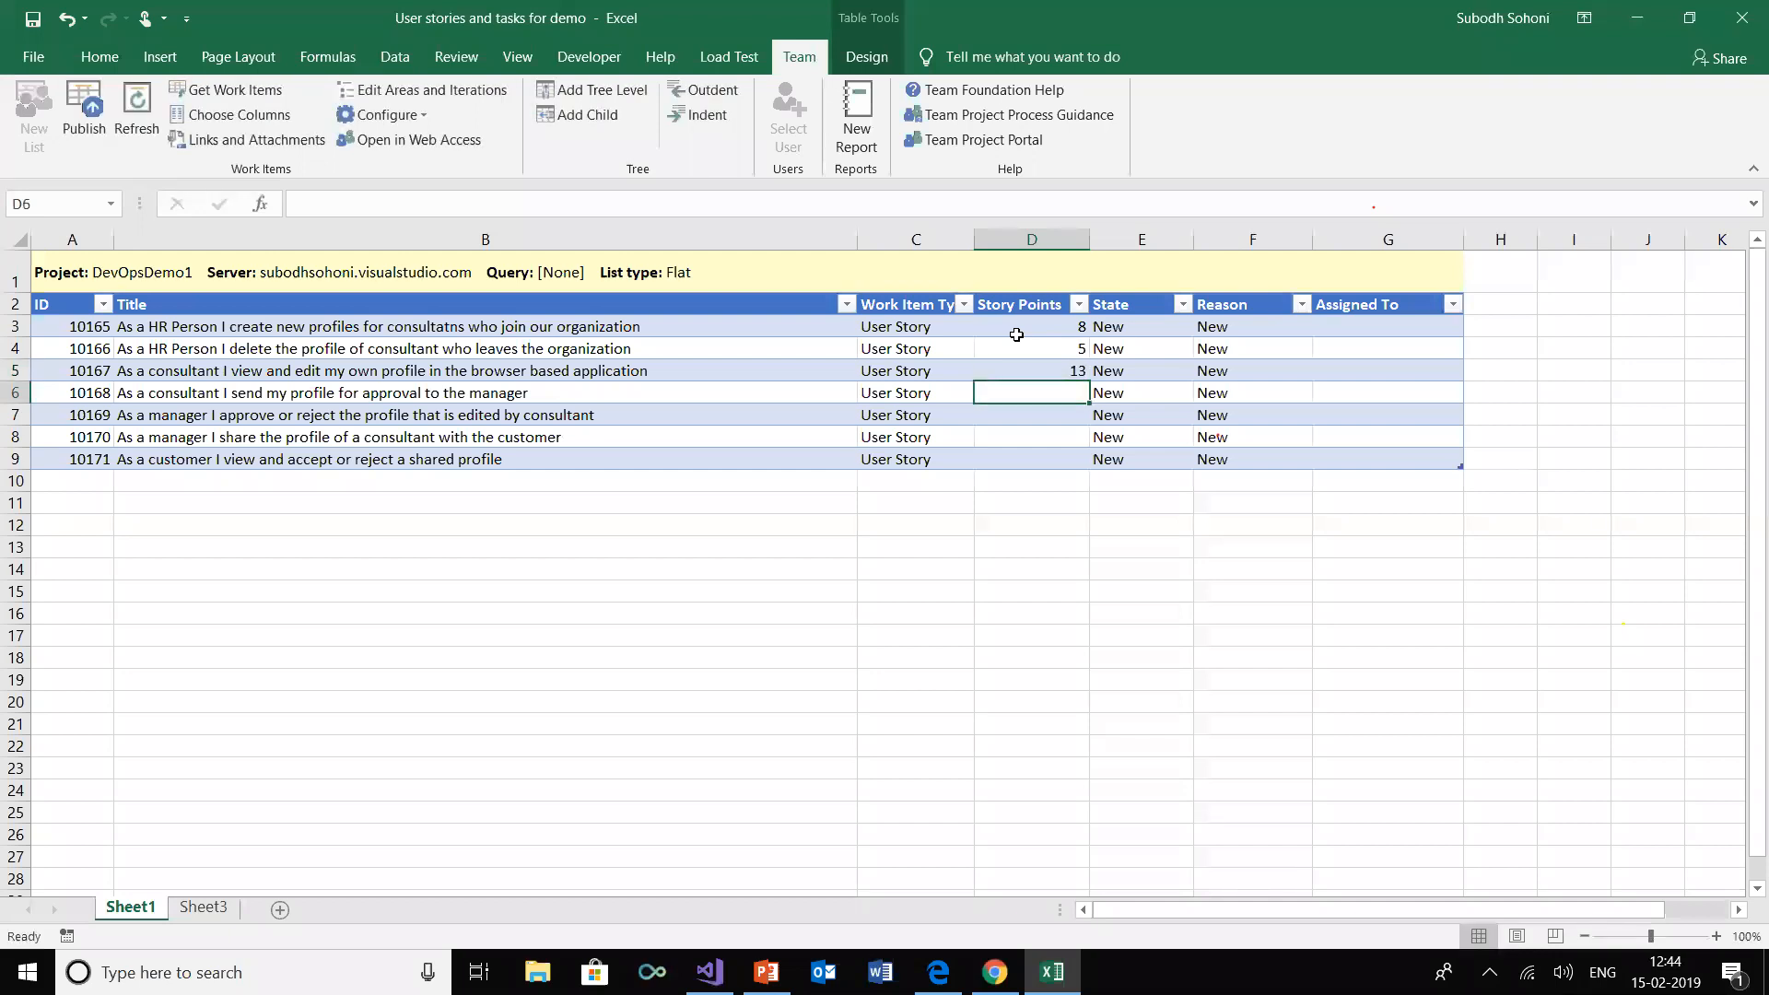
{"action": "type", "text": "8"}
{"action": "key", "text": "Return"}
{"action": "type", "text": "3"}
{"action": "key", "text": "Return"}
{"action": "type", "text": "5"}
{"action": "key", "text": "Return"}
{"action": "type", "text": "2"}
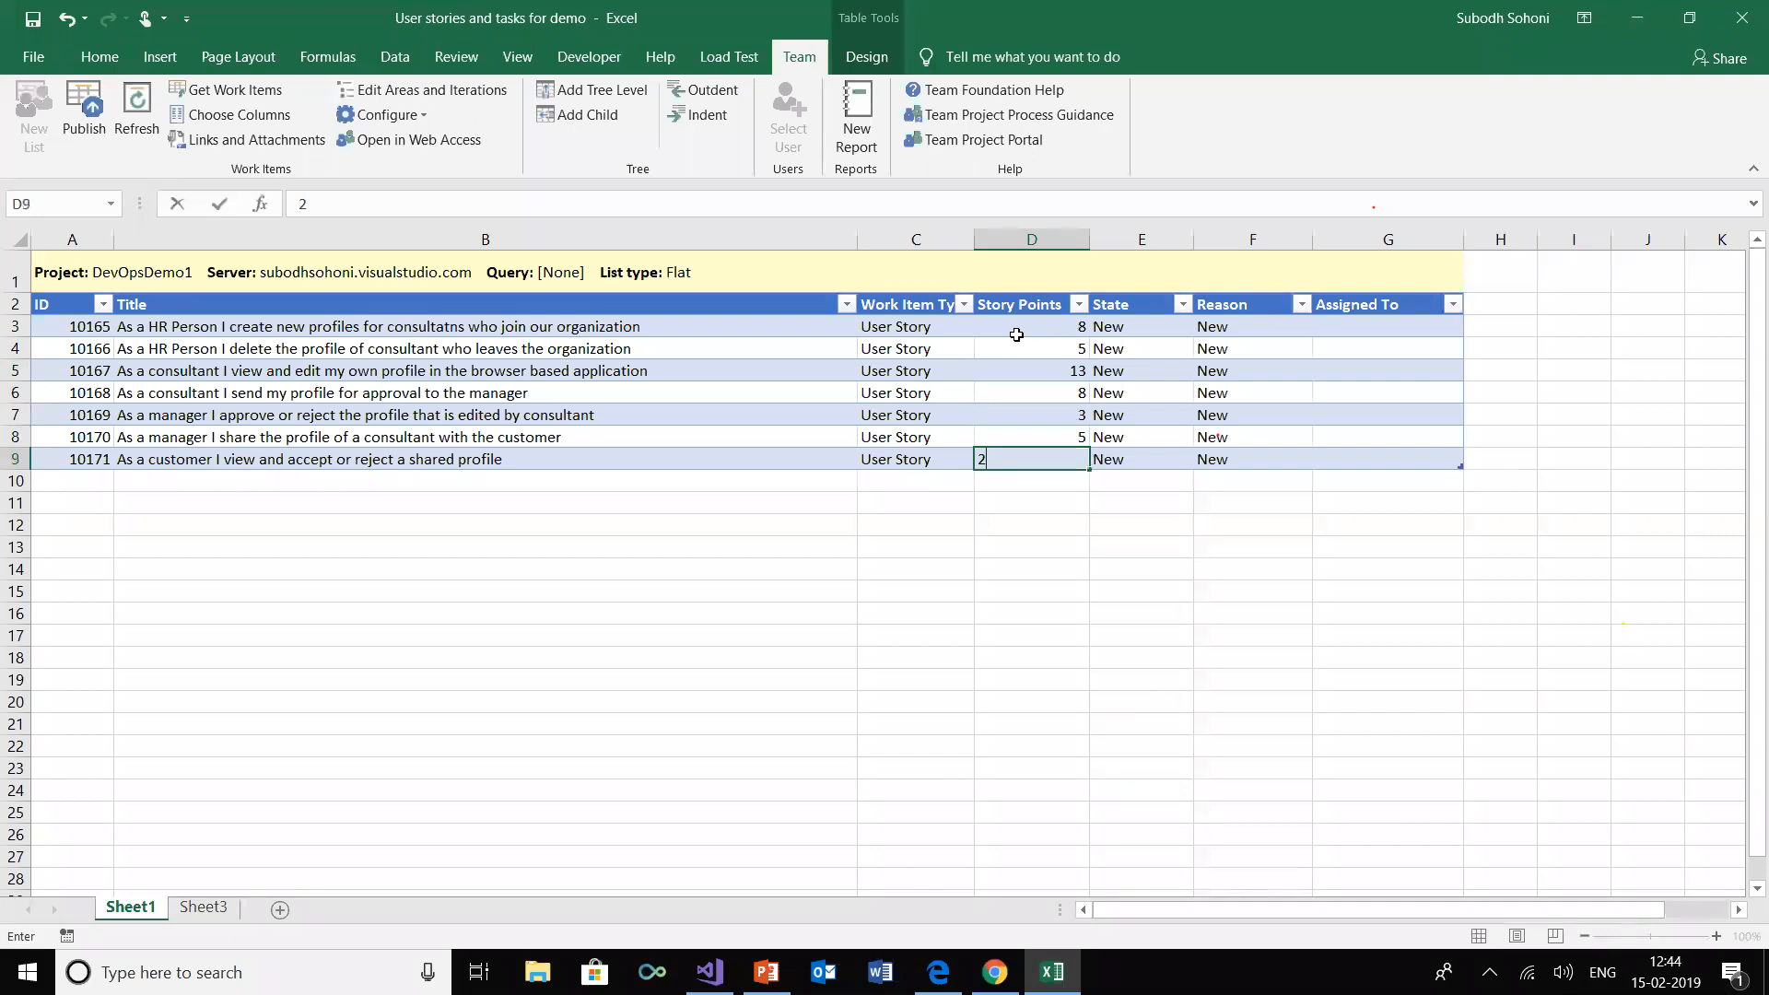
{"action": "left_click", "coordinate": [553, 460]}
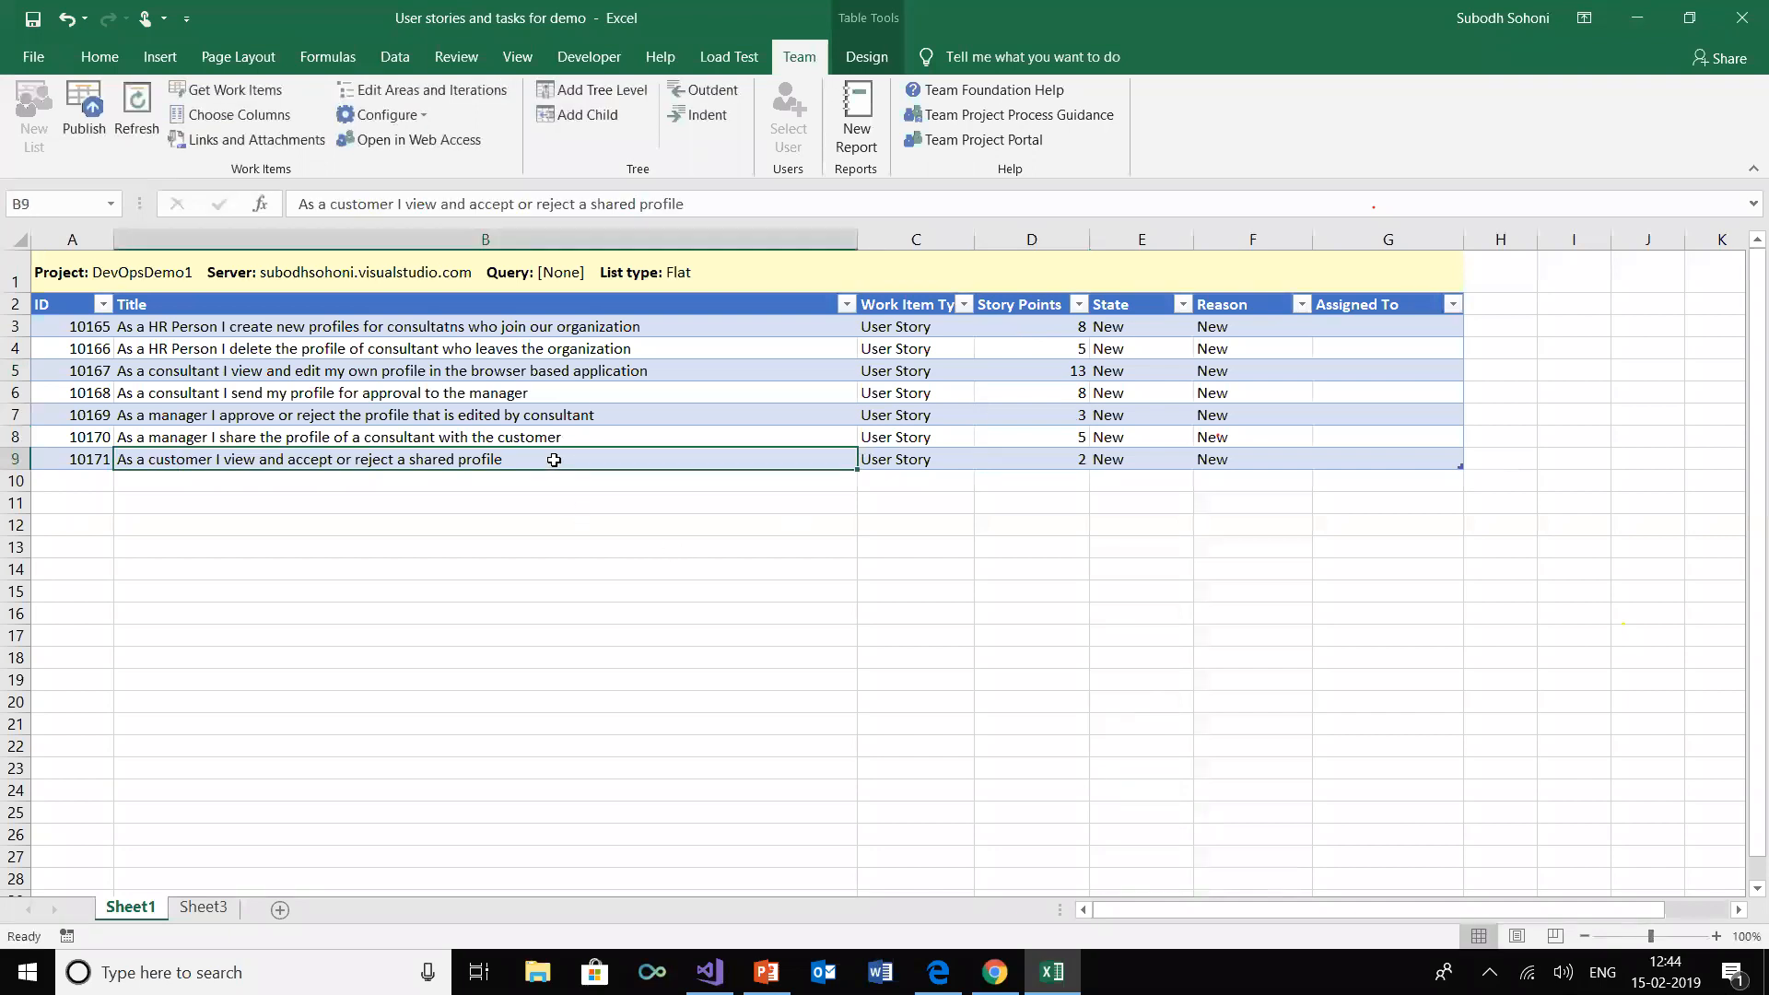
Publish the story points to the DevOpsDemo1 project, then switch to Chrome and reload the team backlog
{"action": "left_click_drag", "start_coordinate": [1080, 328], "coordinate": [1077, 466]}
{"action": "left_click", "coordinate": [1043, 326]}
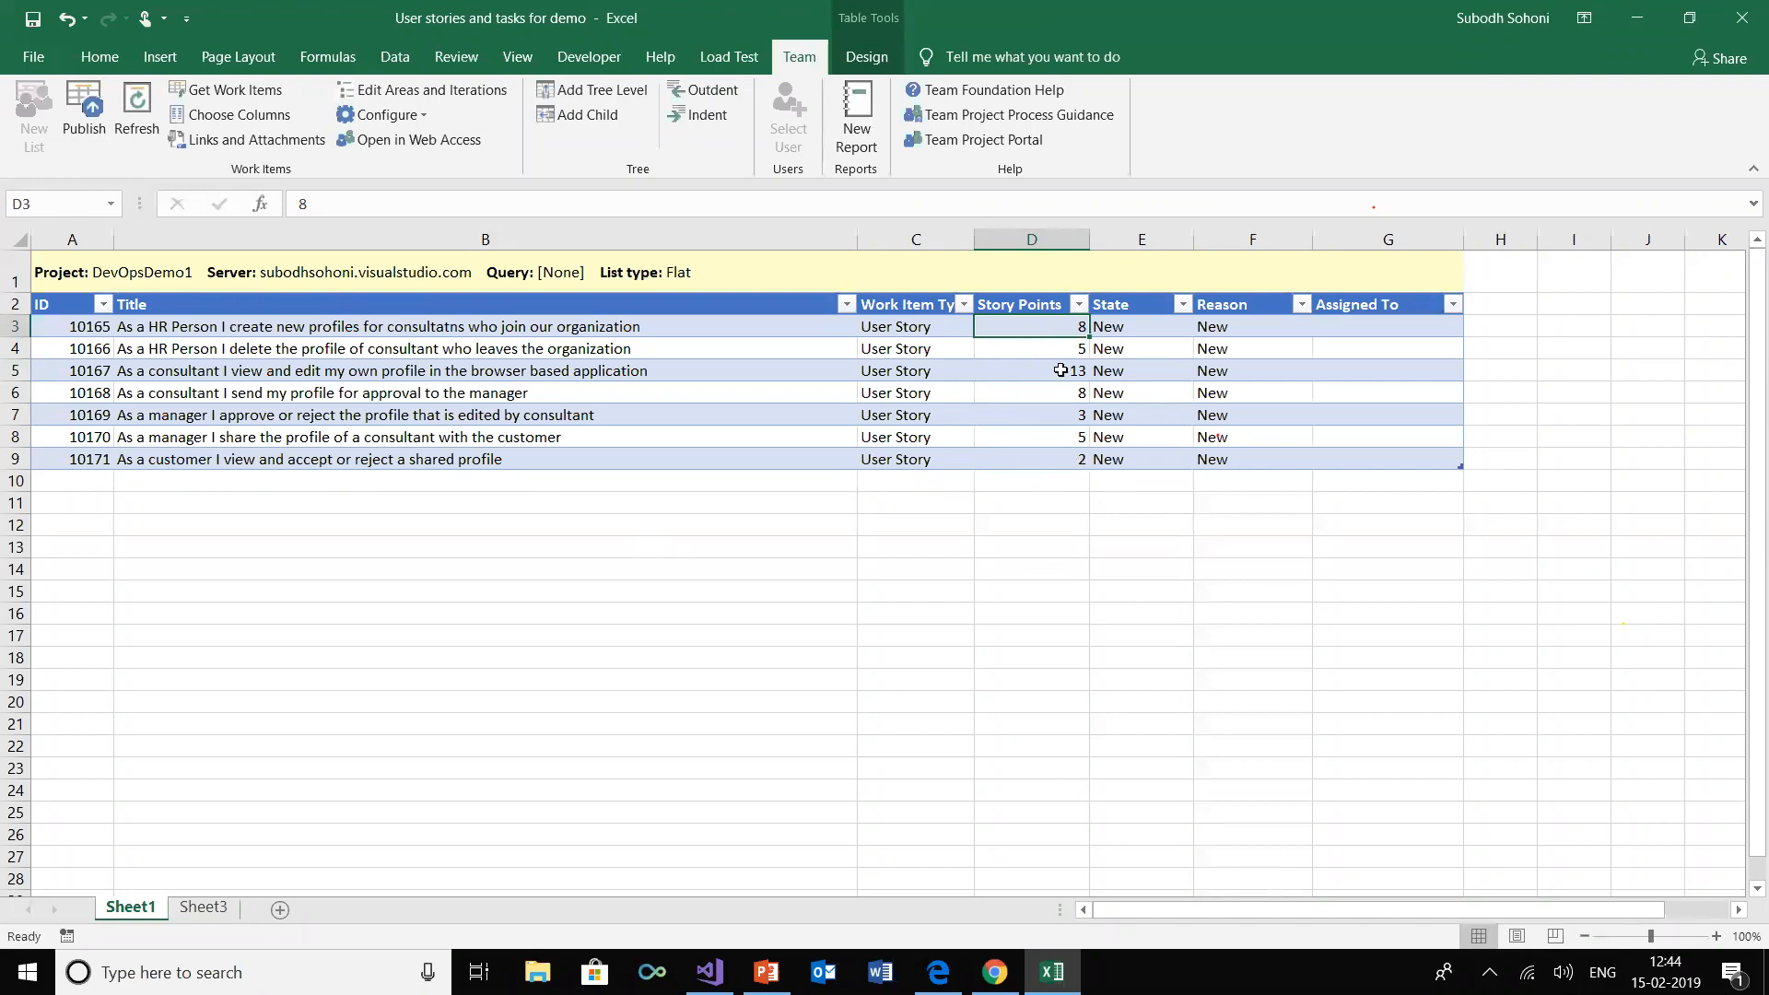
{"action": "left_click", "coordinate": [84, 107]}
{"action": "left_click", "coordinate": [994, 972]}
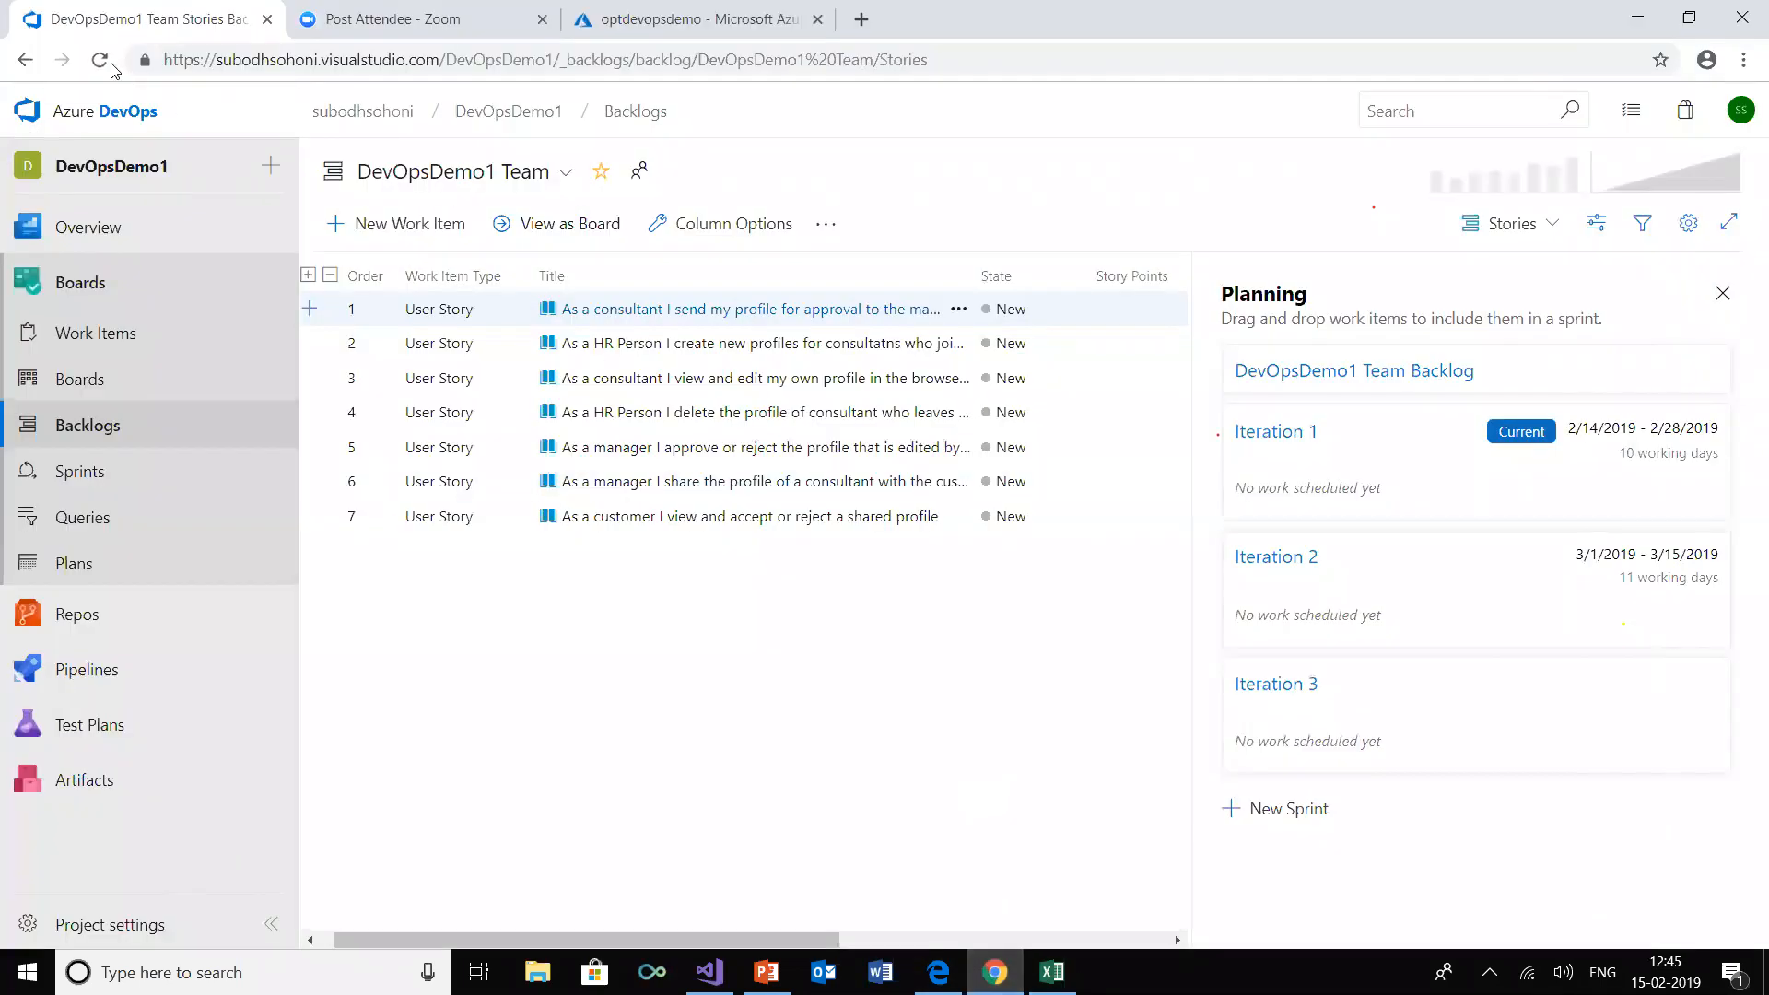
{"action": "left_click", "coordinate": [101, 61]}
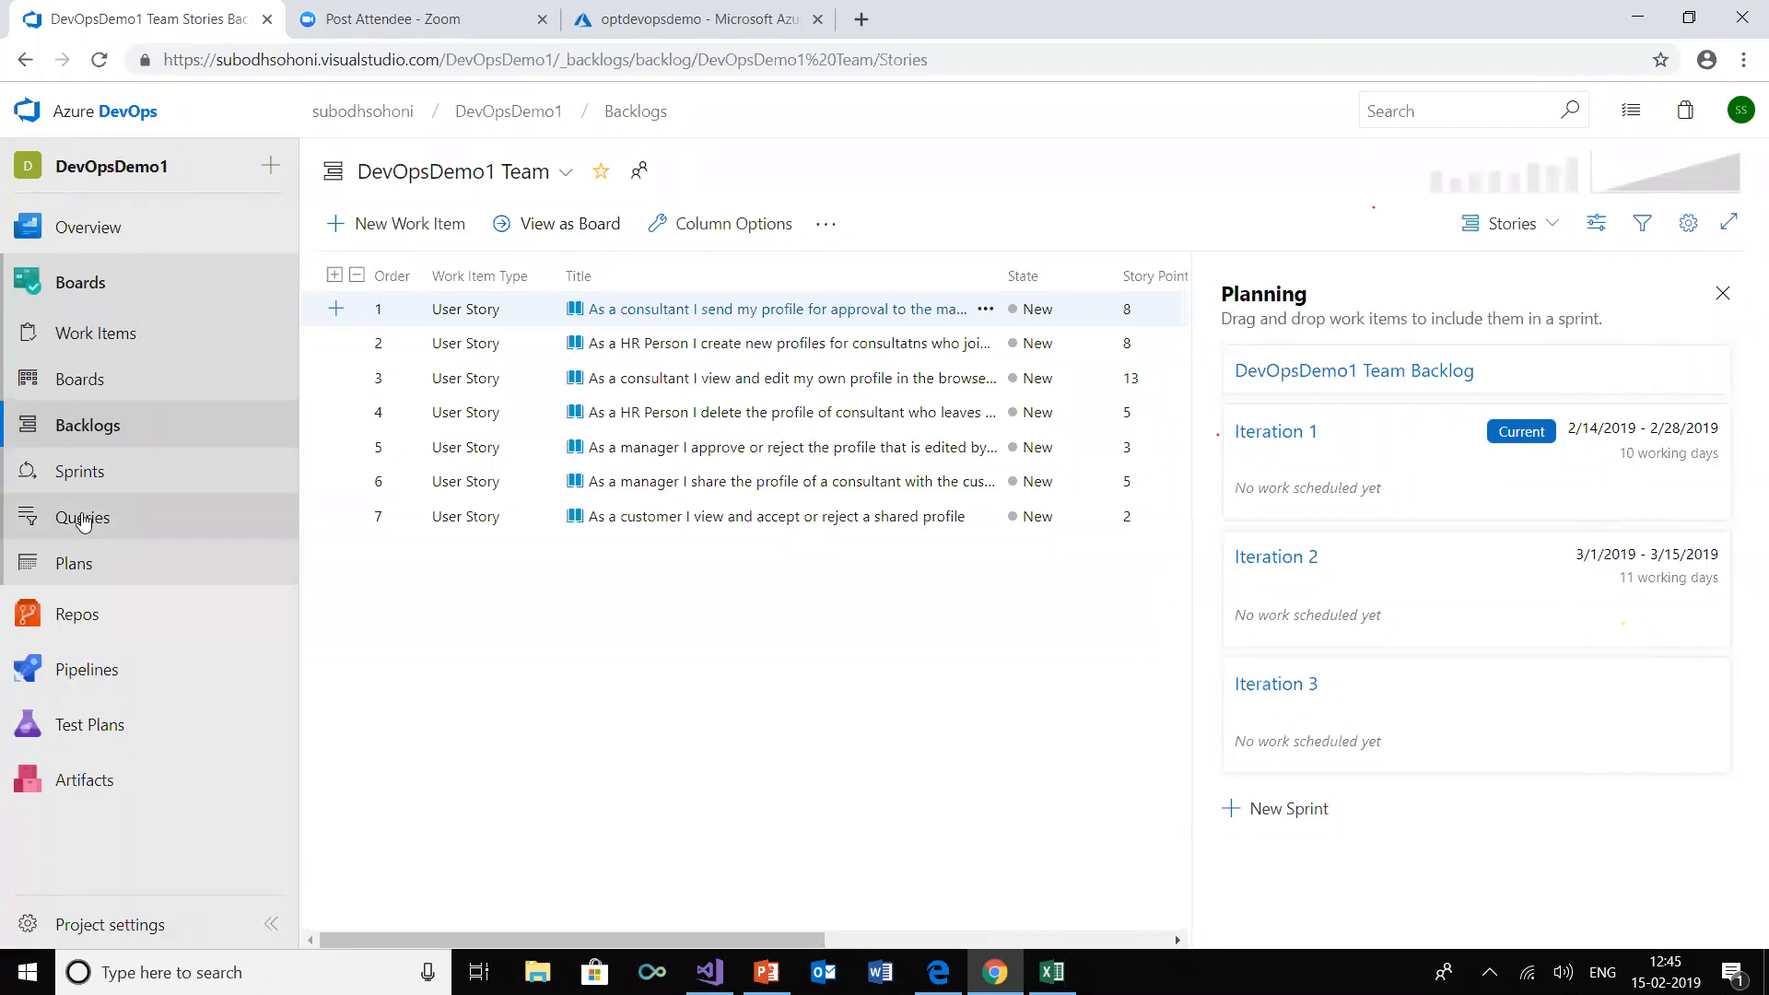
Open the capacity of sprint Iteration 1, set the Requirements member's capacity per day to 6 and save
{"action": "left_click", "coordinate": [56, 474]}
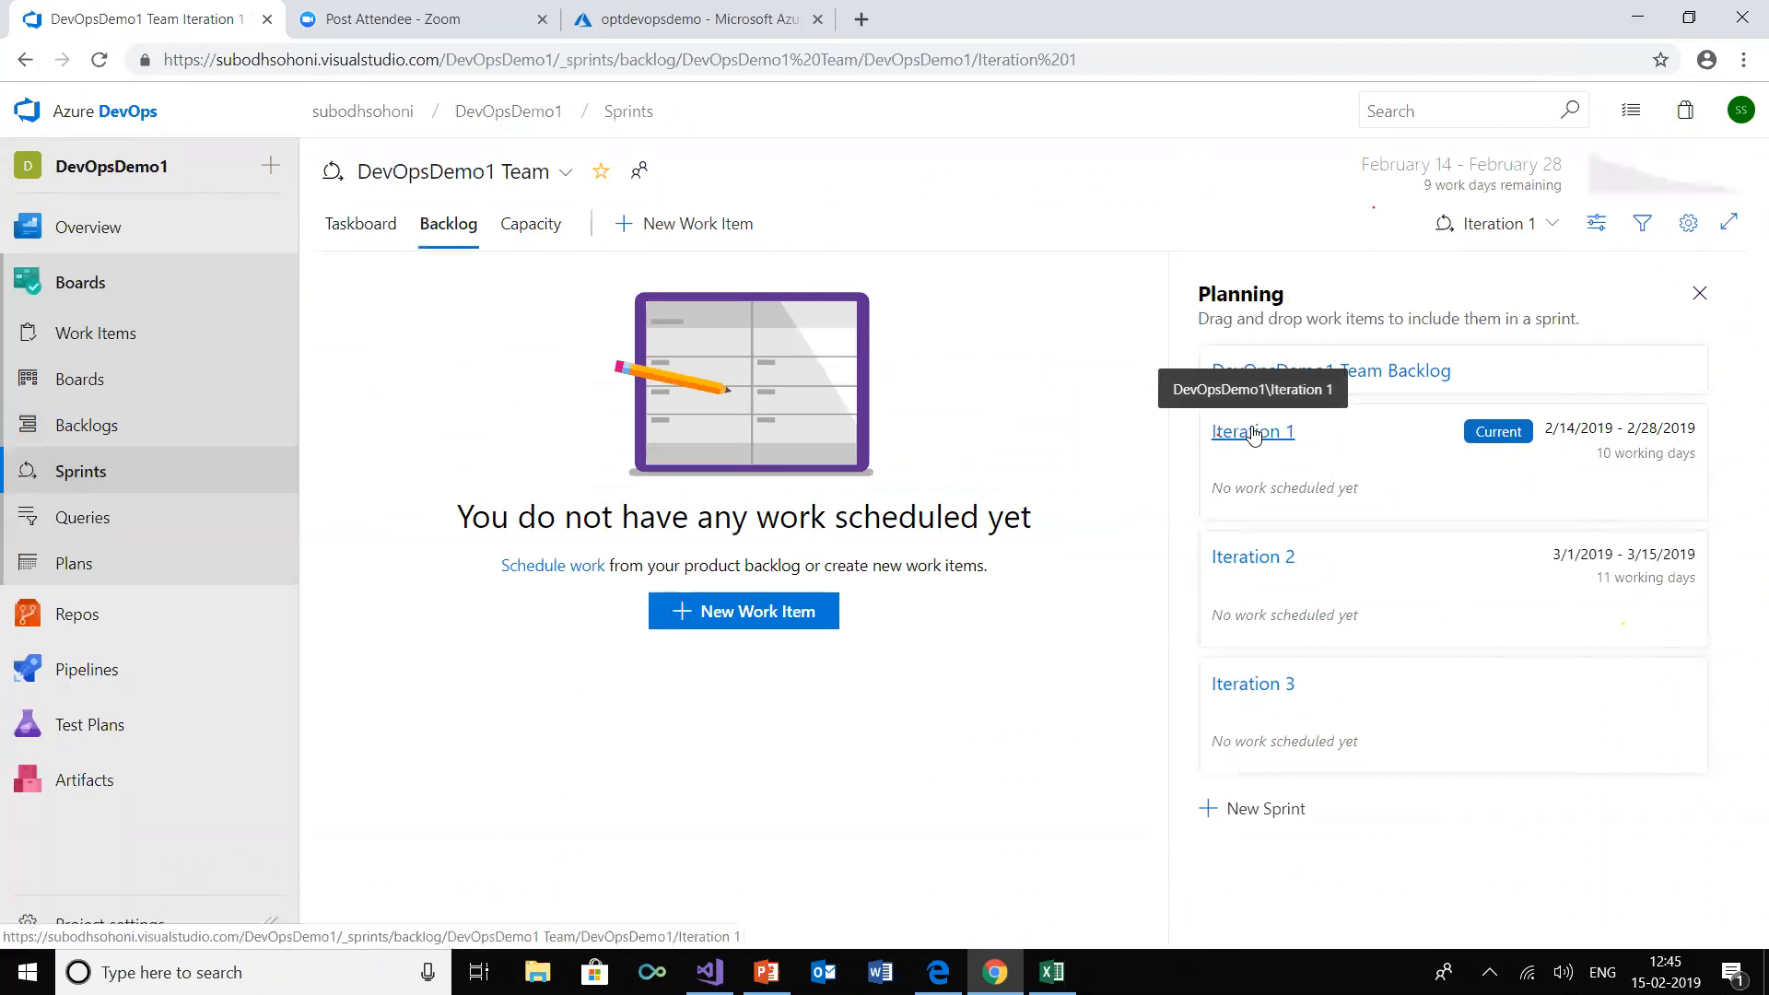
{"action": "left_click", "coordinate": [545, 234]}
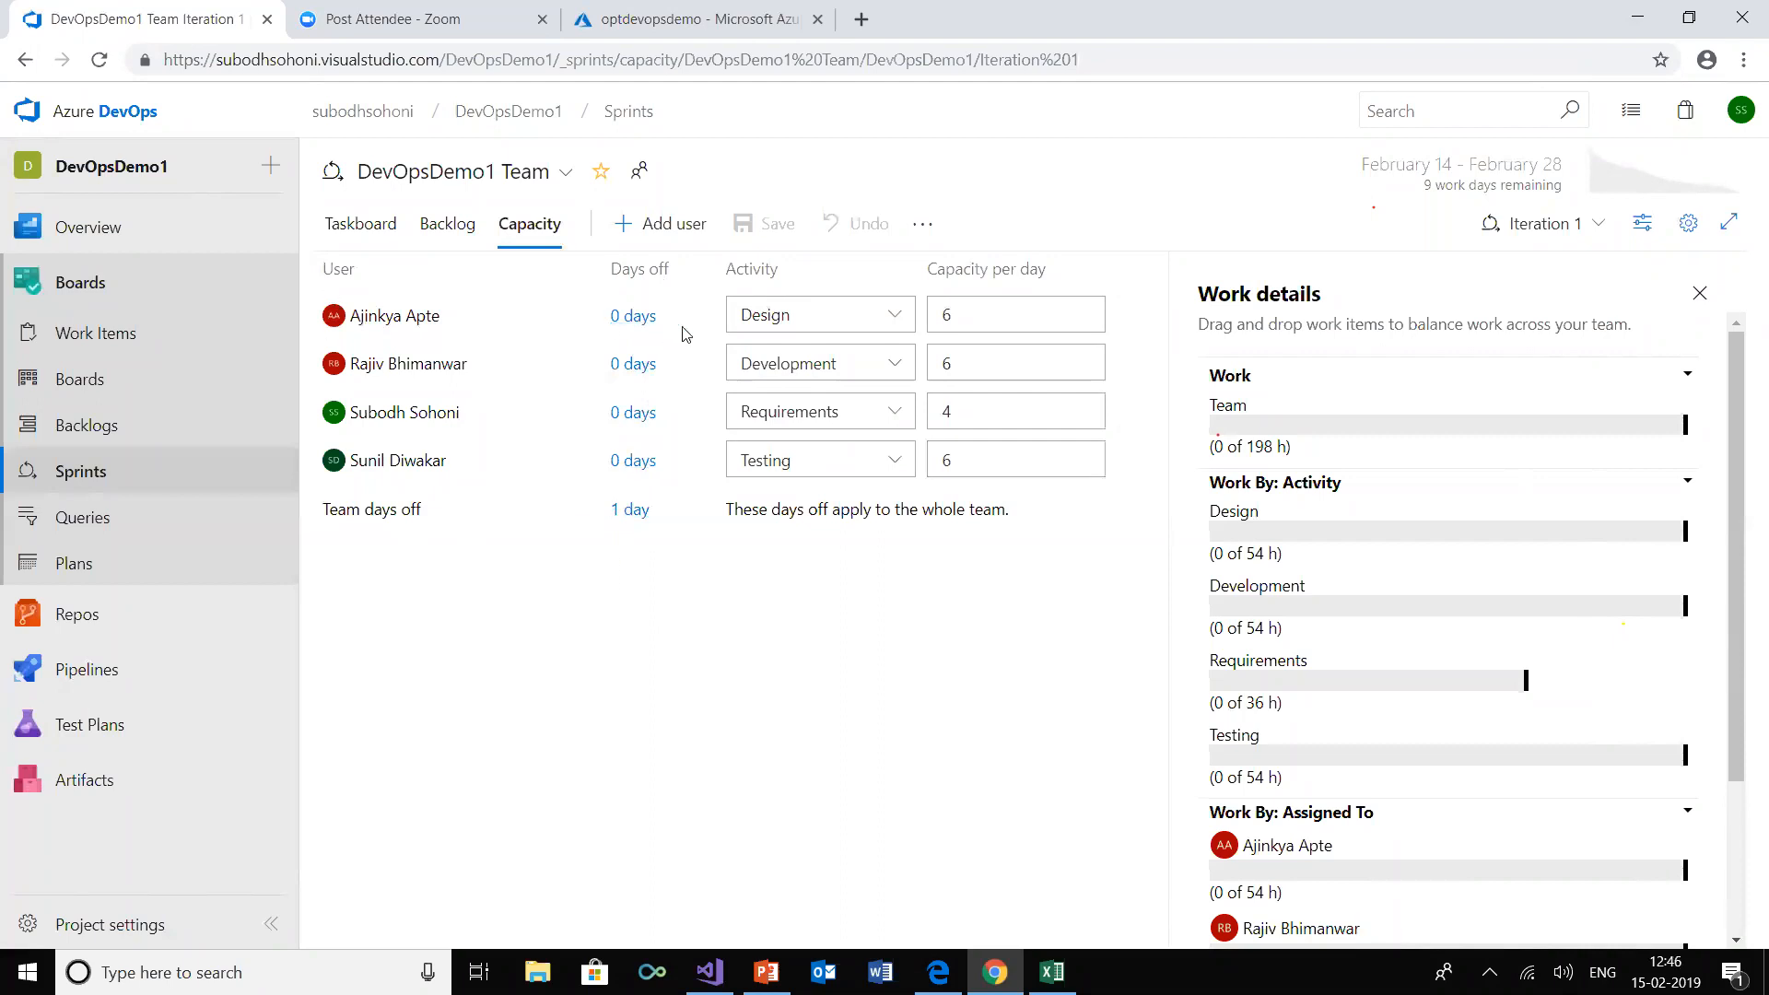
{"action": "left_click", "coordinate": [965, 410]}
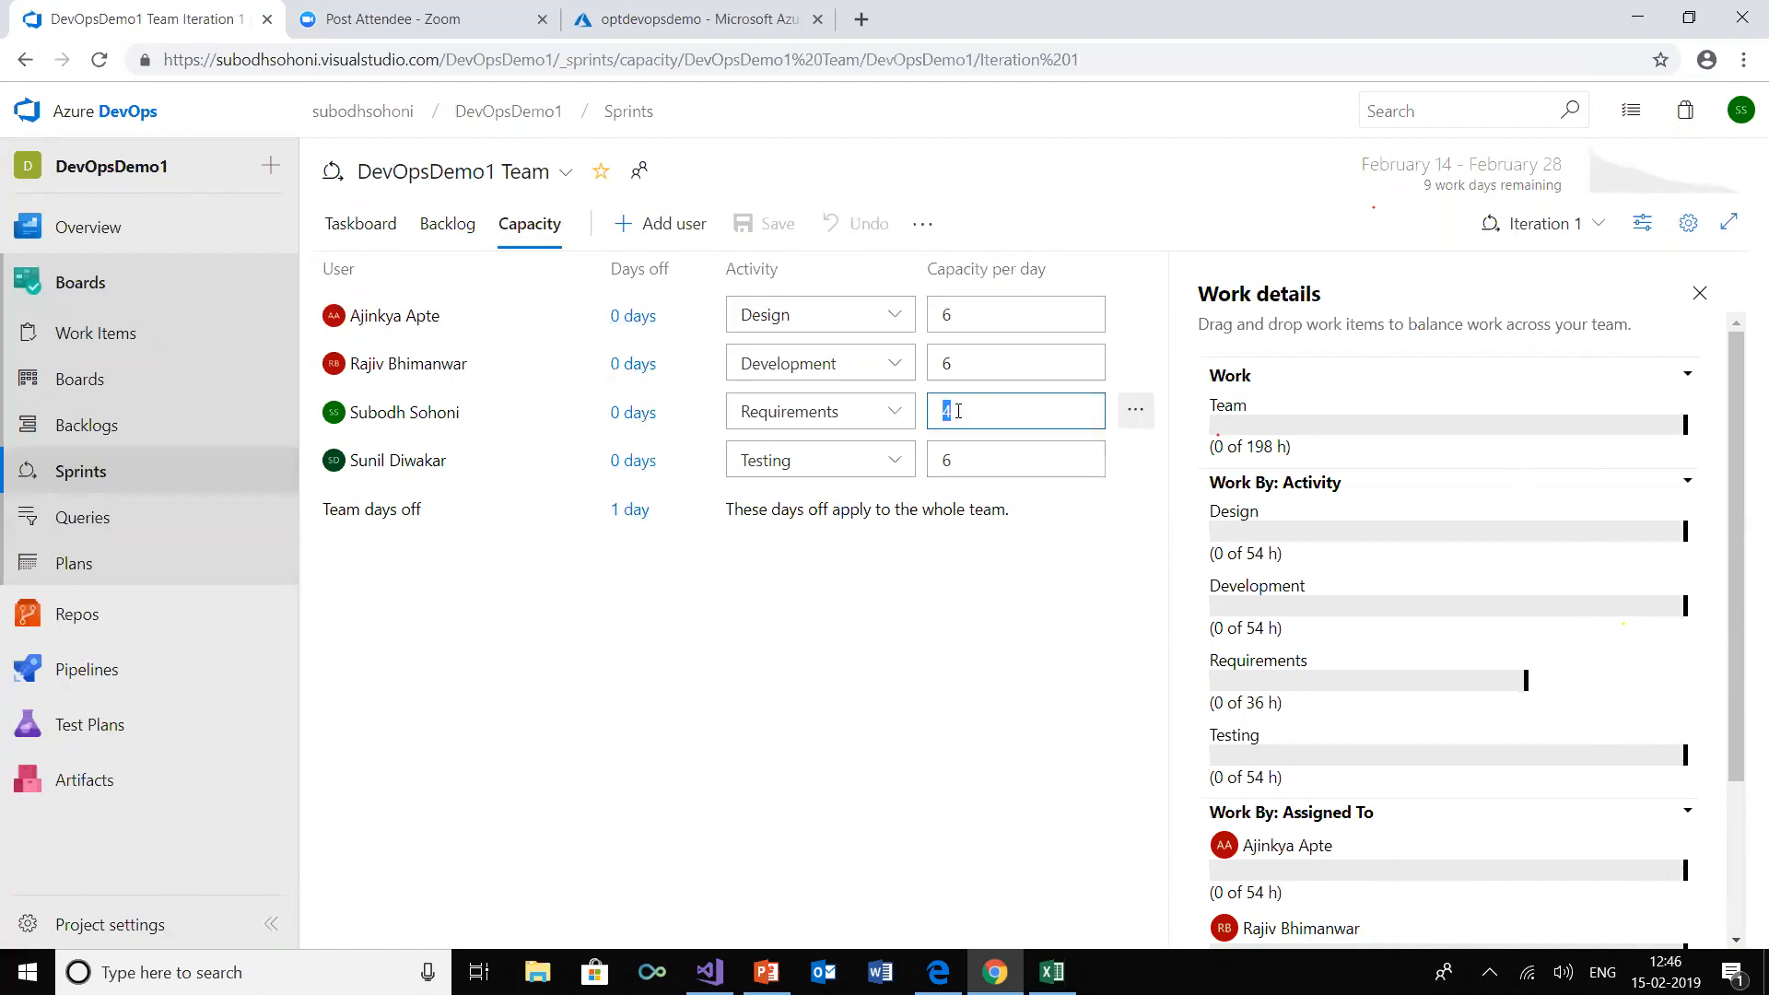
{"action": "type", "text": "6"}
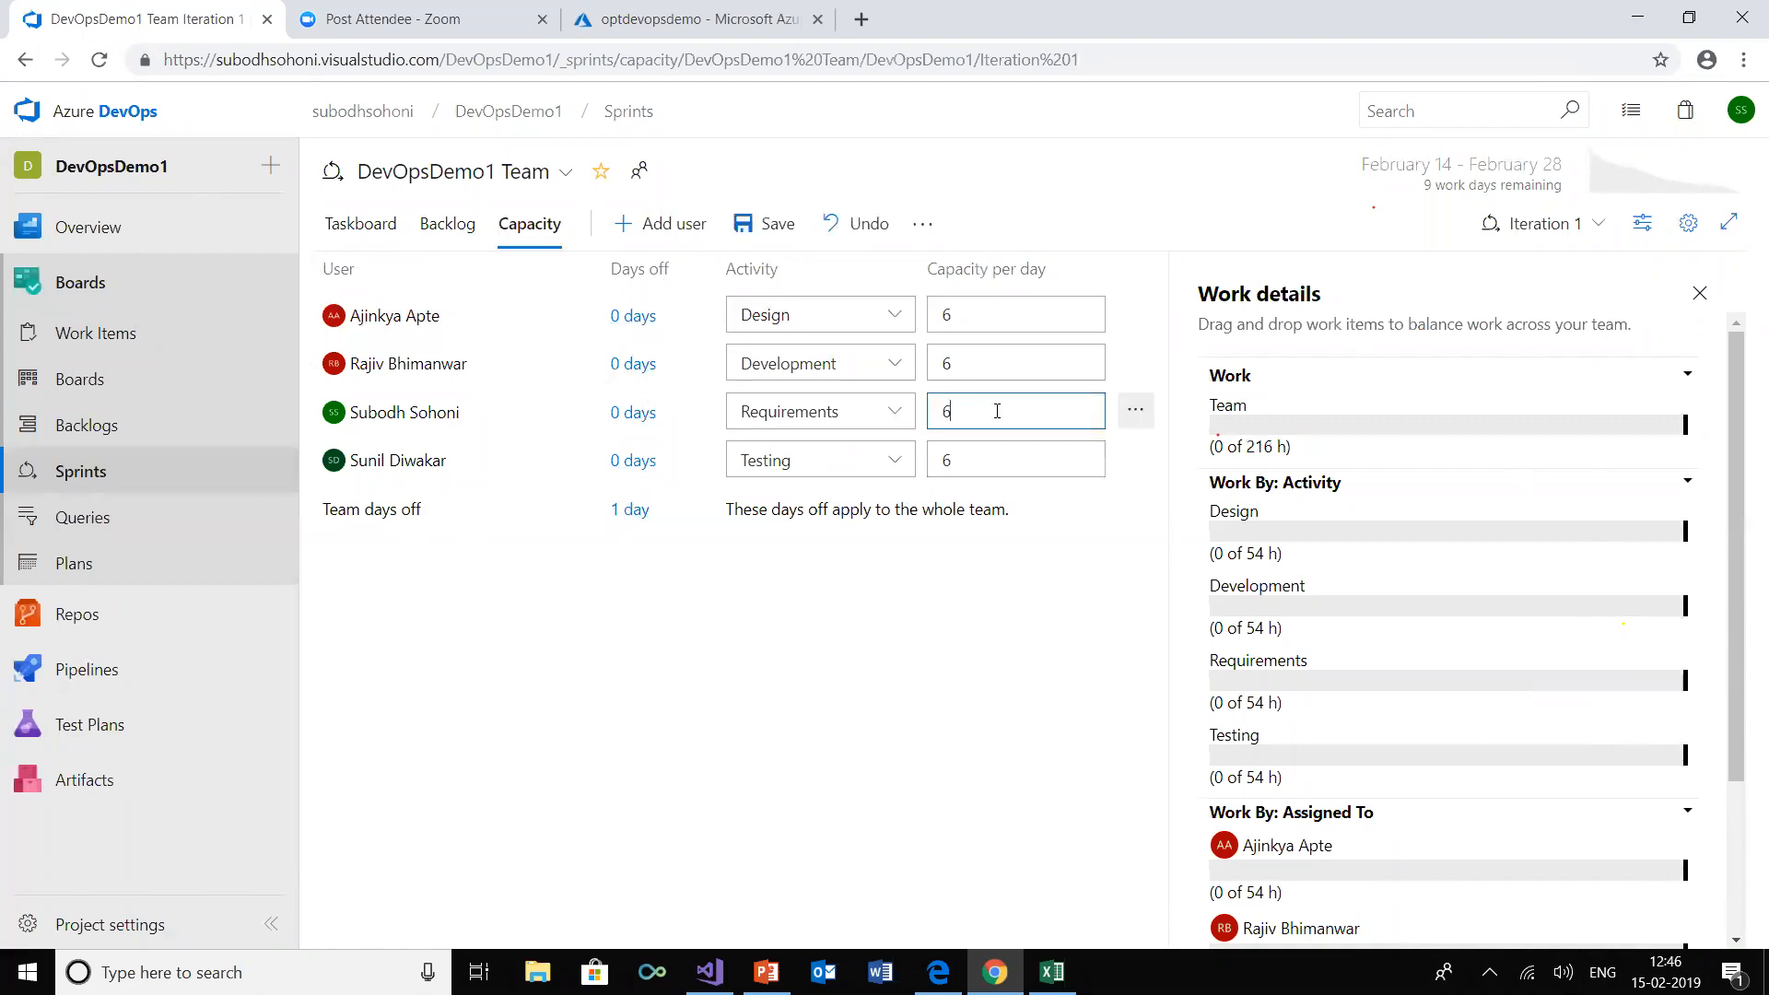
{"action": "left_click", "coordinate": [733, 227]}
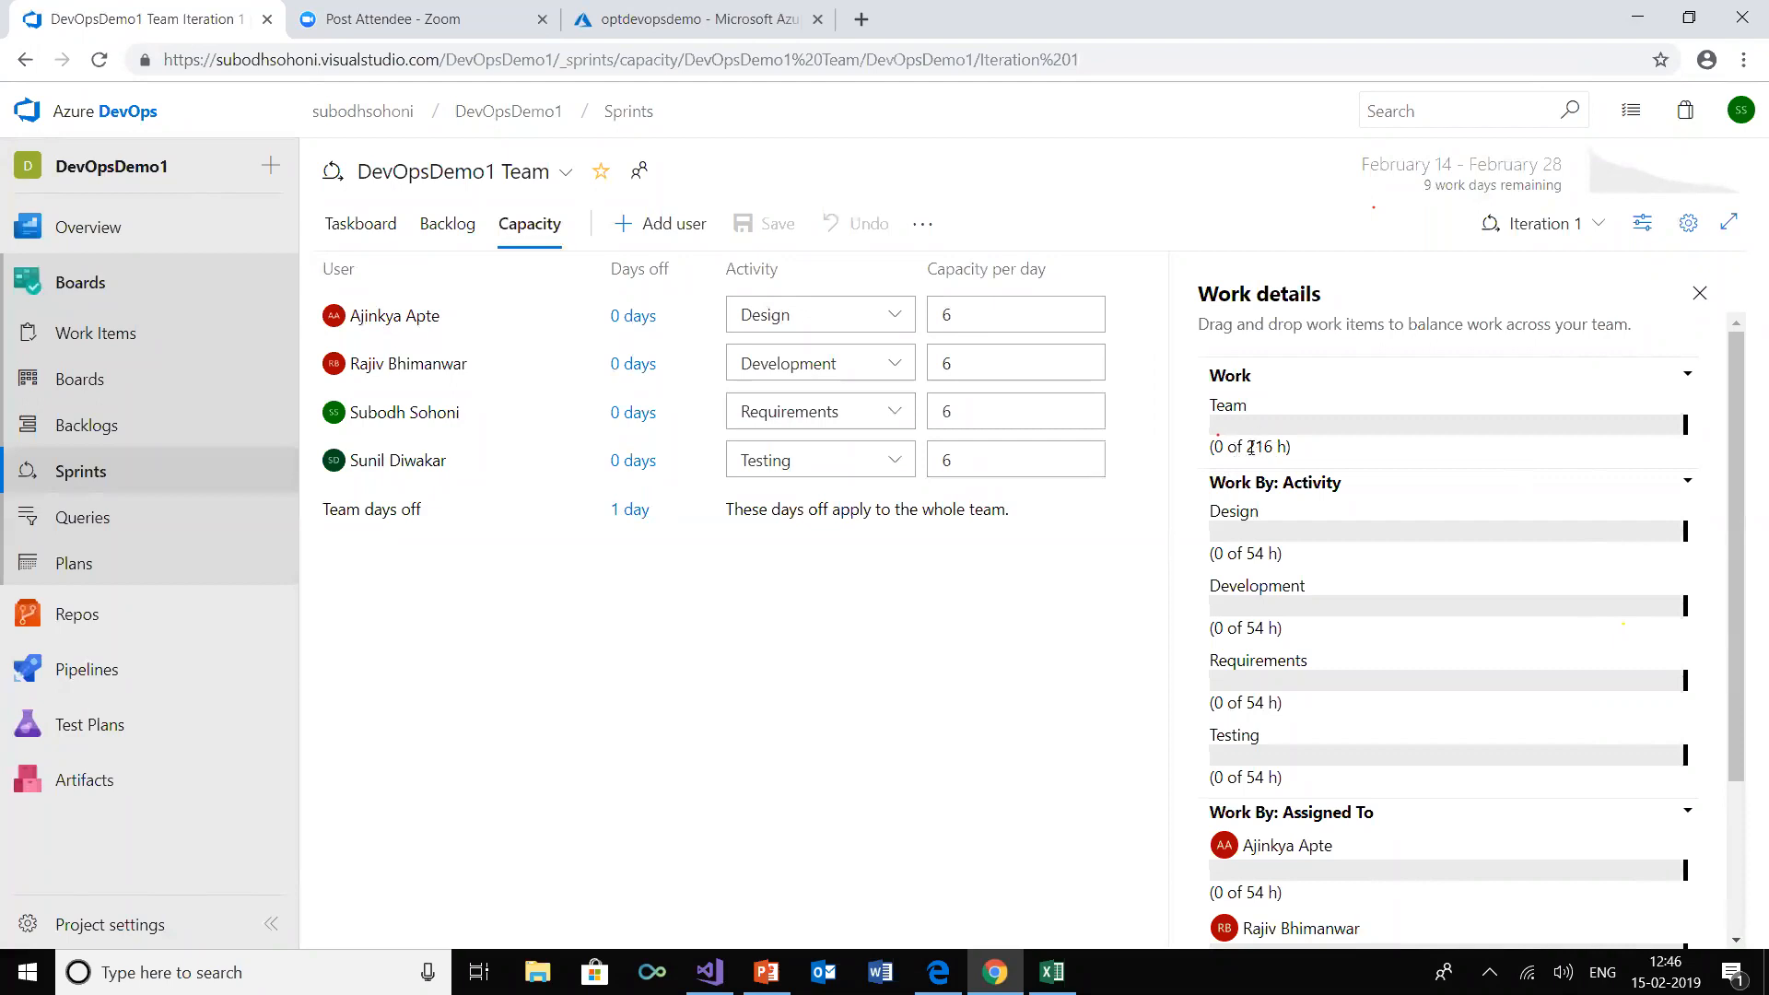
Review Iteration 1's capacity work details and its sprint backlog, then return to the team's product backlog
{"action": "left_click_drag", "start_coordinate": [1744, 387], "coordinate": [1740, 642]}
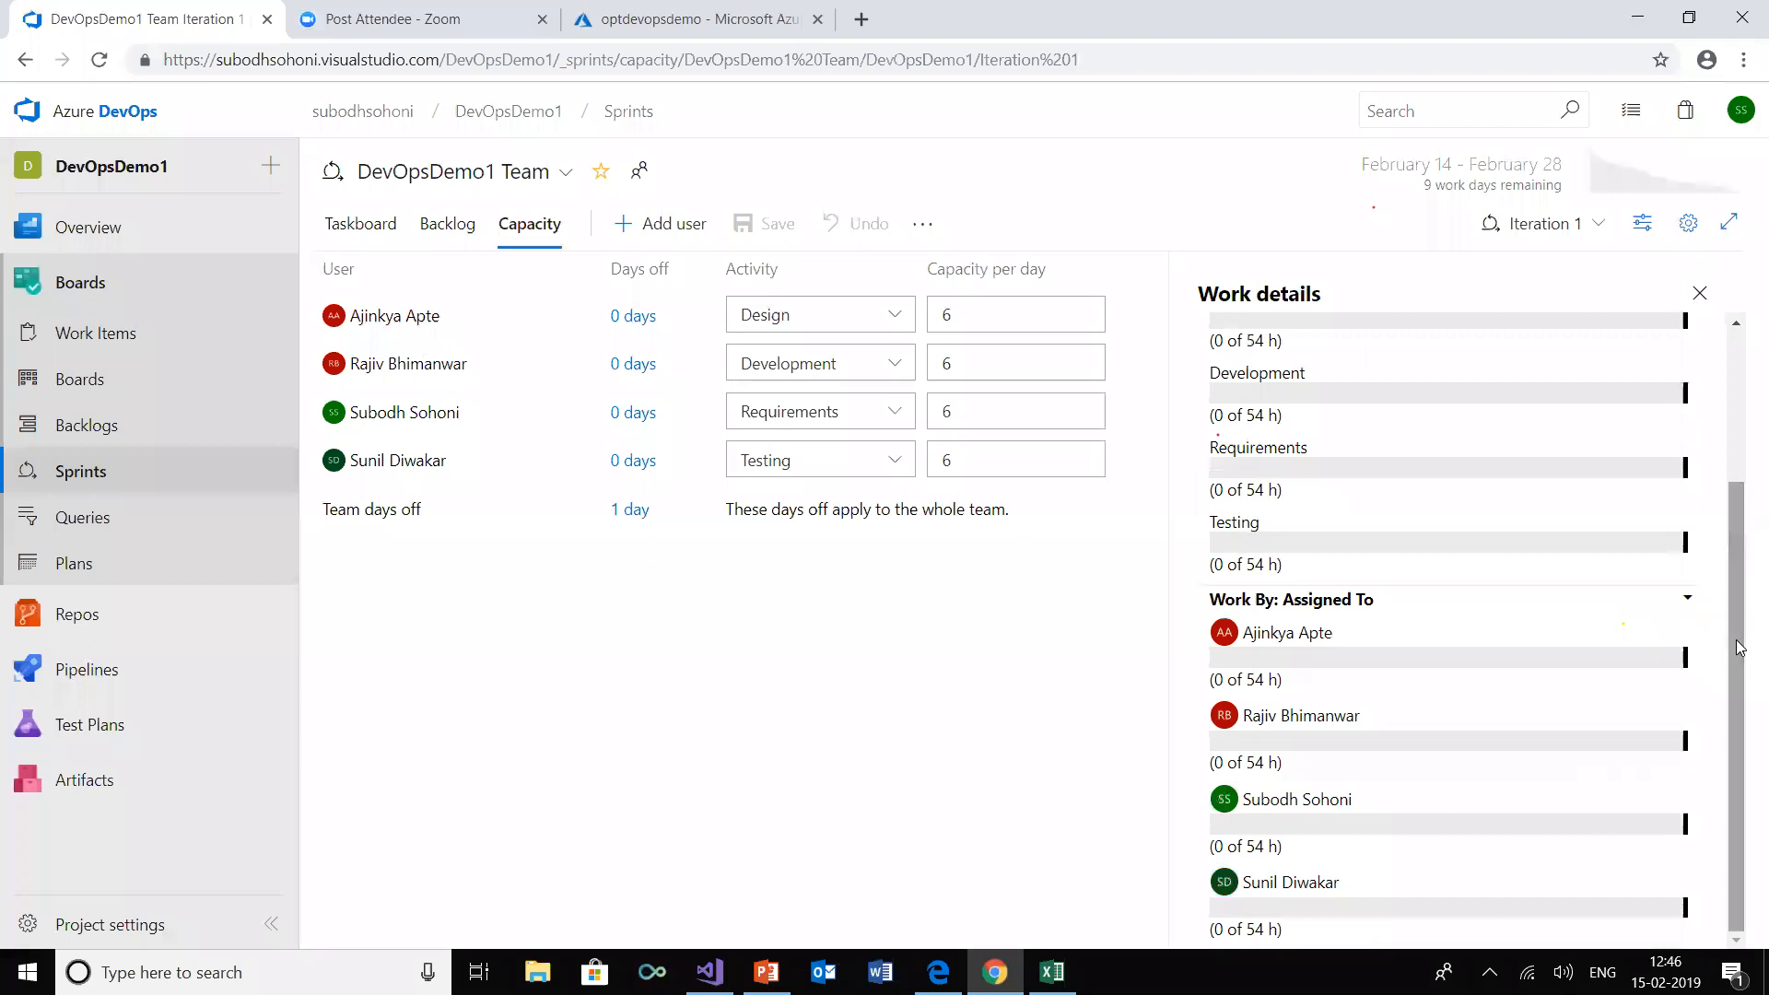
{"action": "key", "text": "alt+Left"}
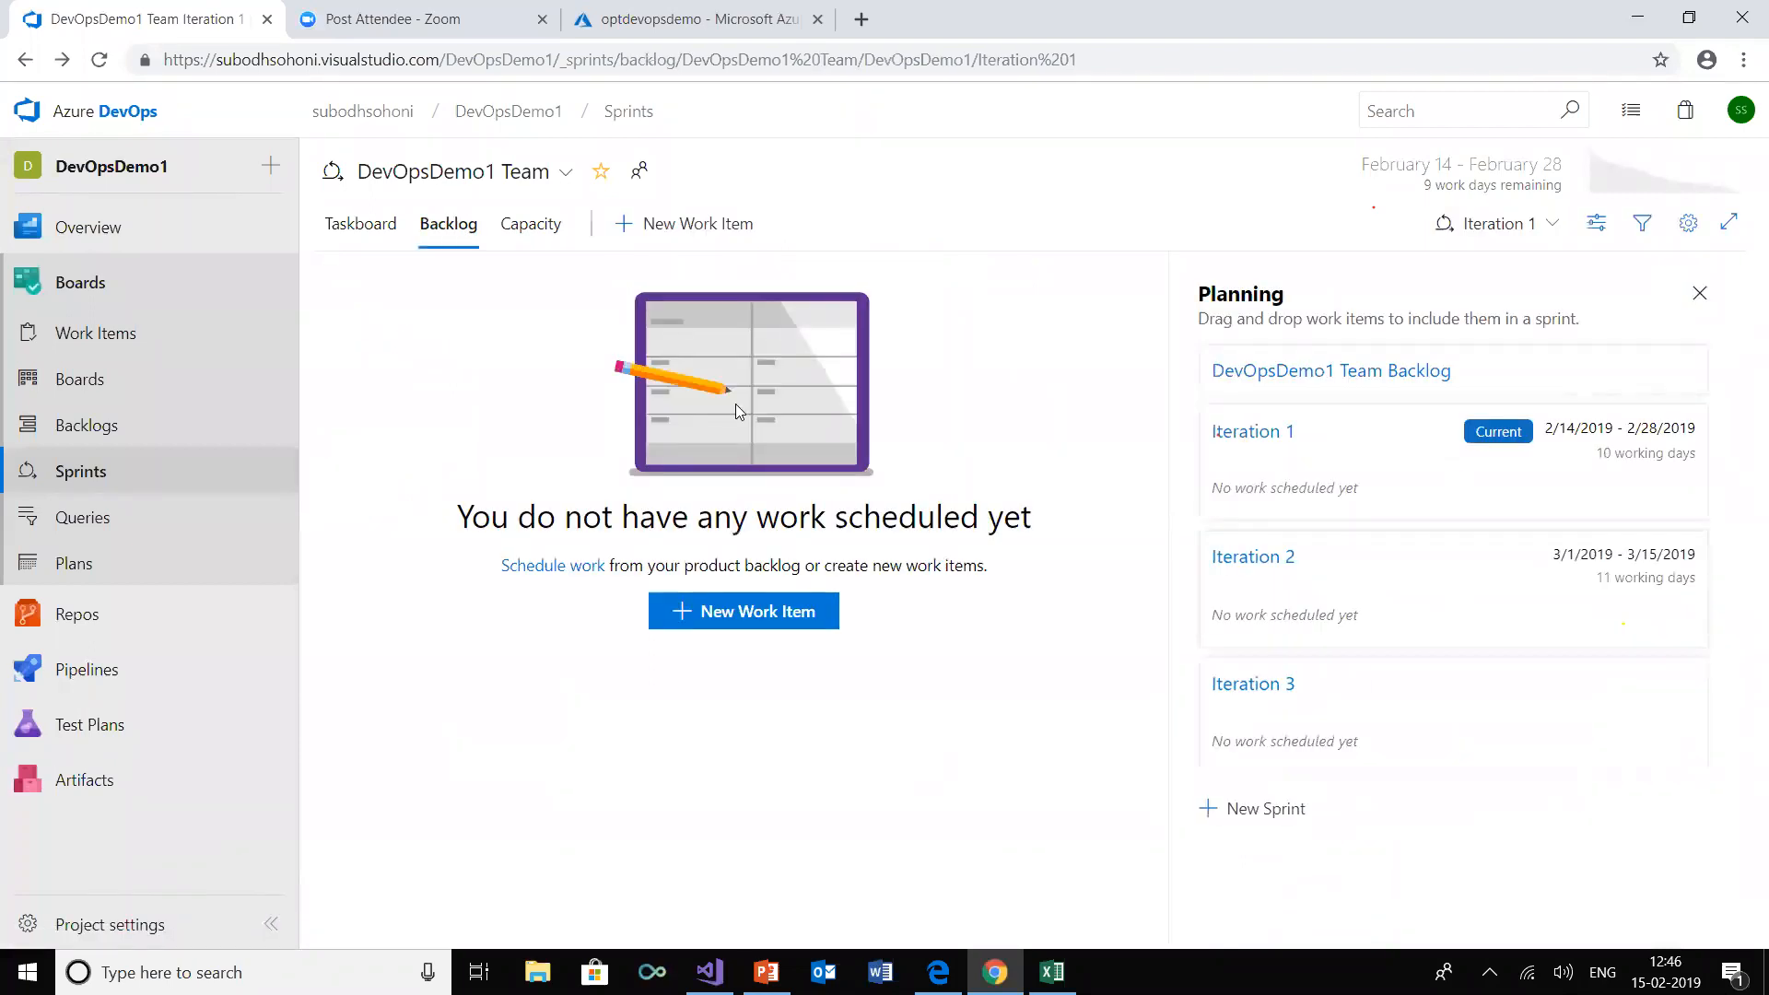
{"action": "left_click", "coordinate": [546, 236]}
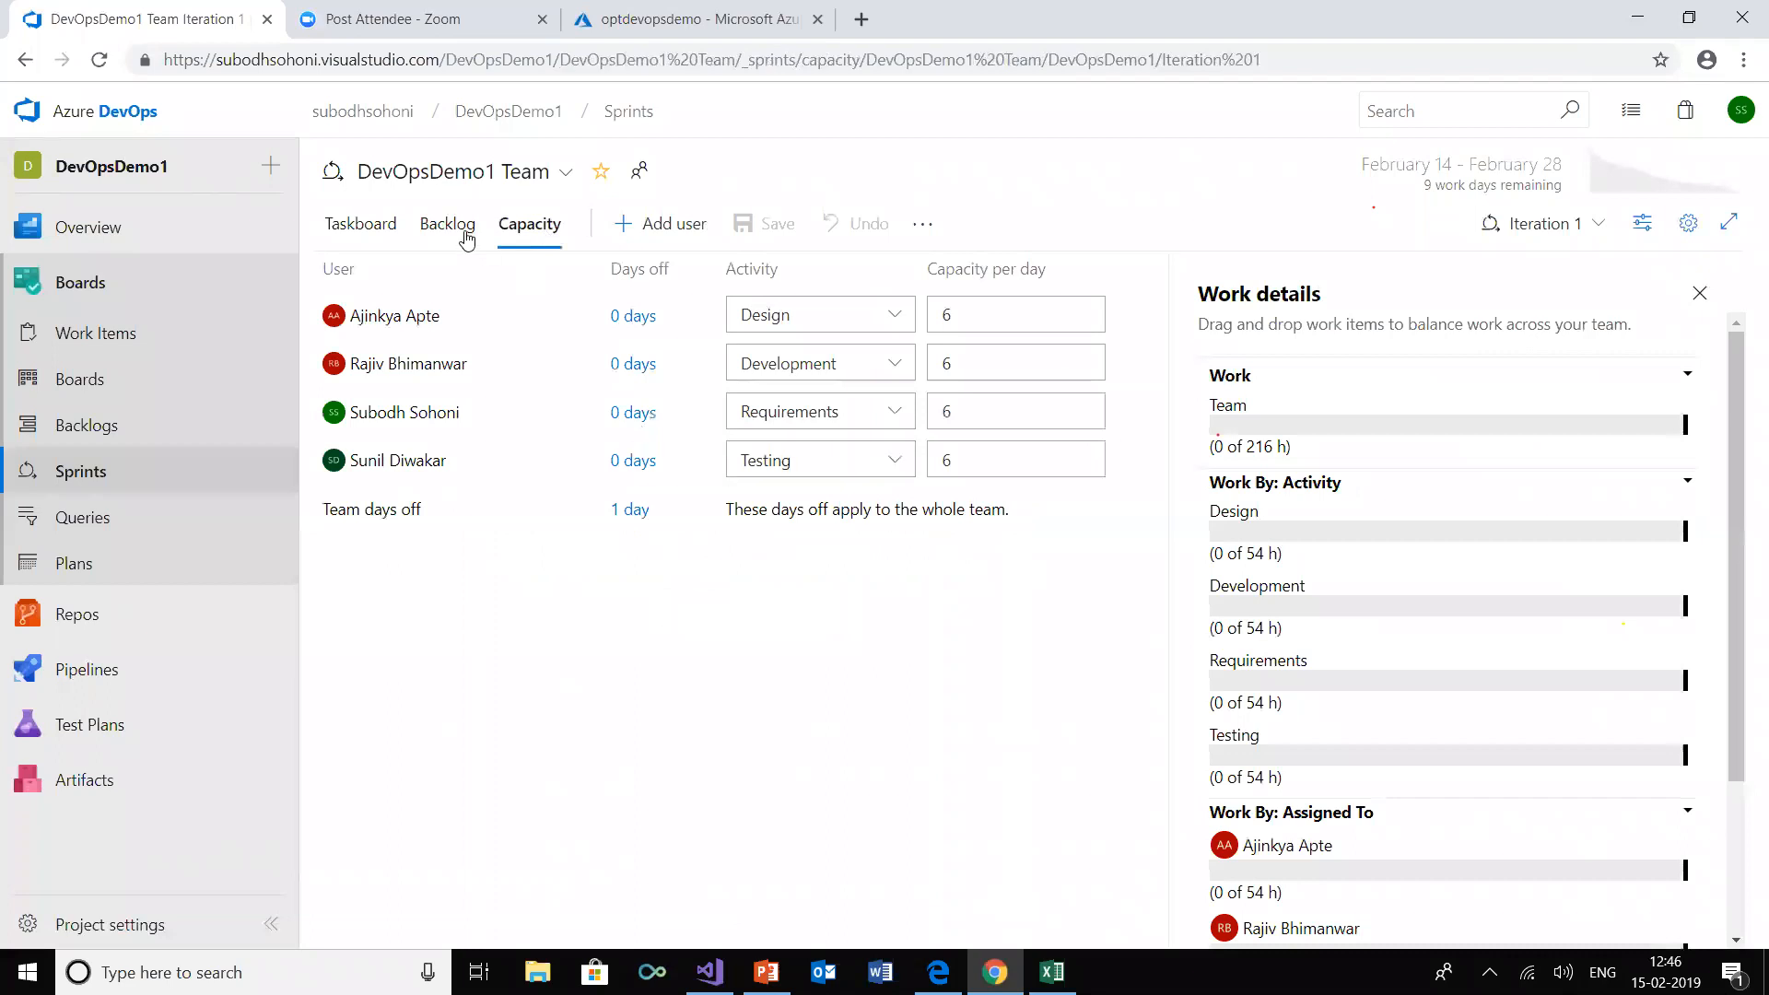
{"action": "left_click", "coordinate": [431, 231]}
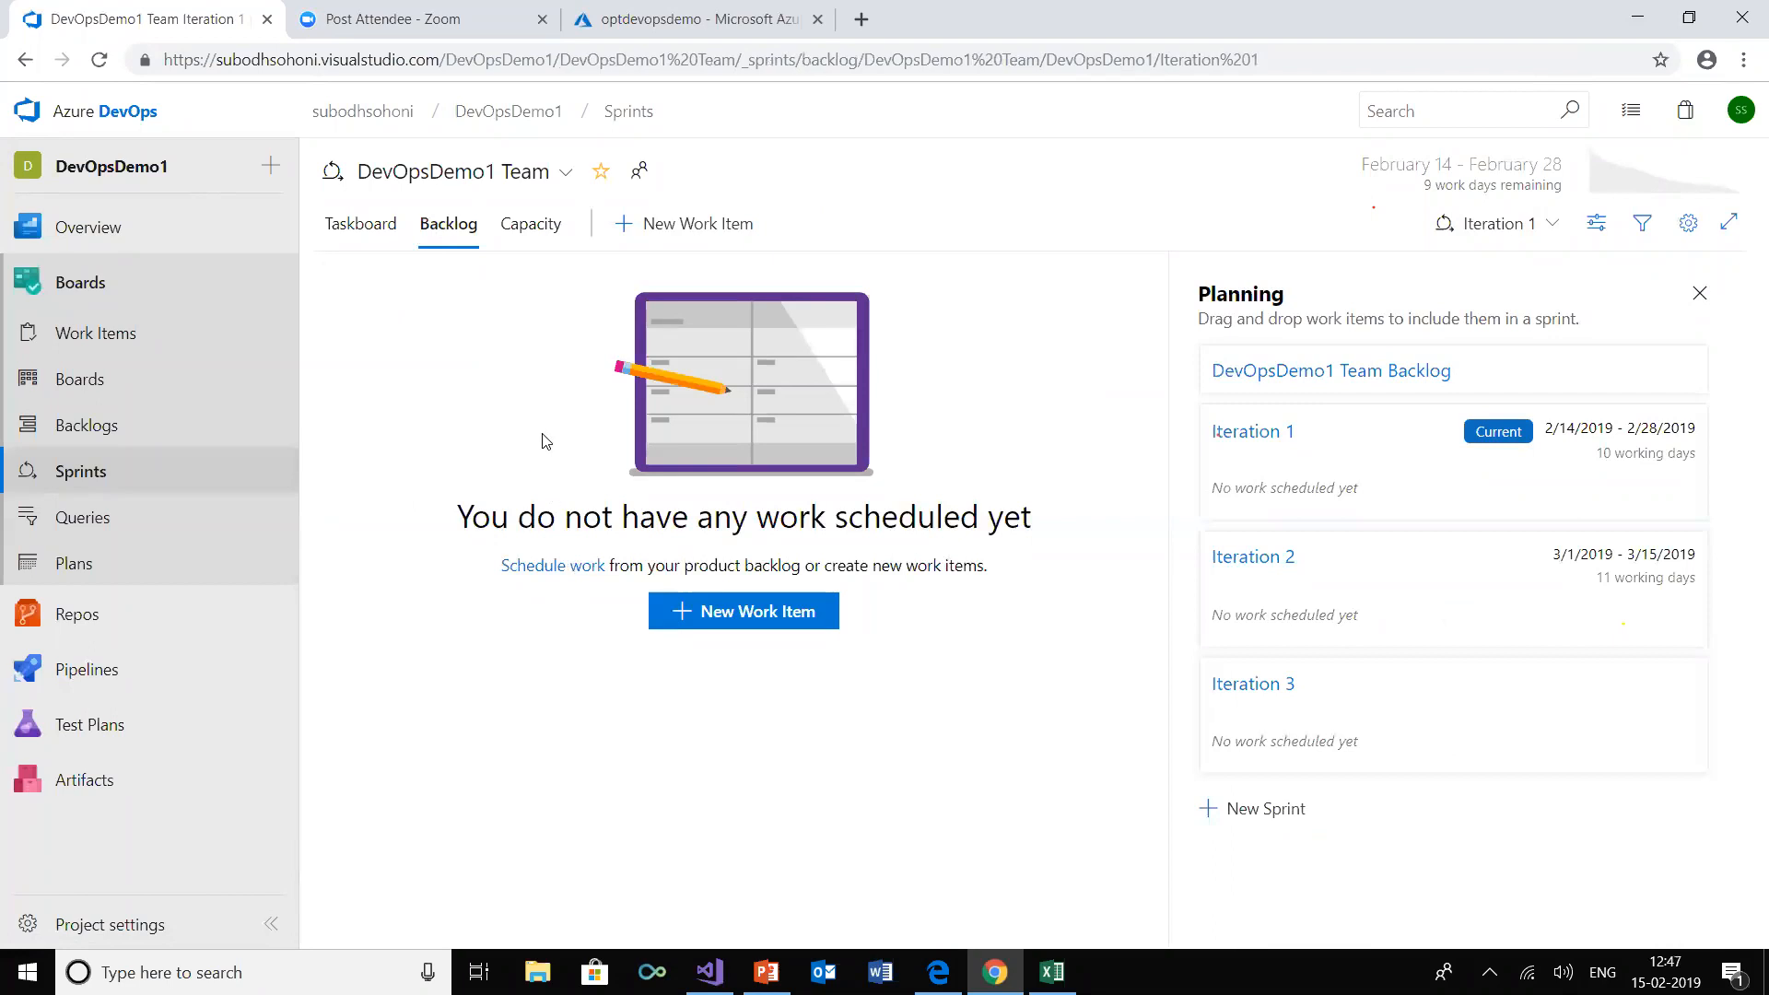
{"action": "left_click", "coordinate": [99, 60]}
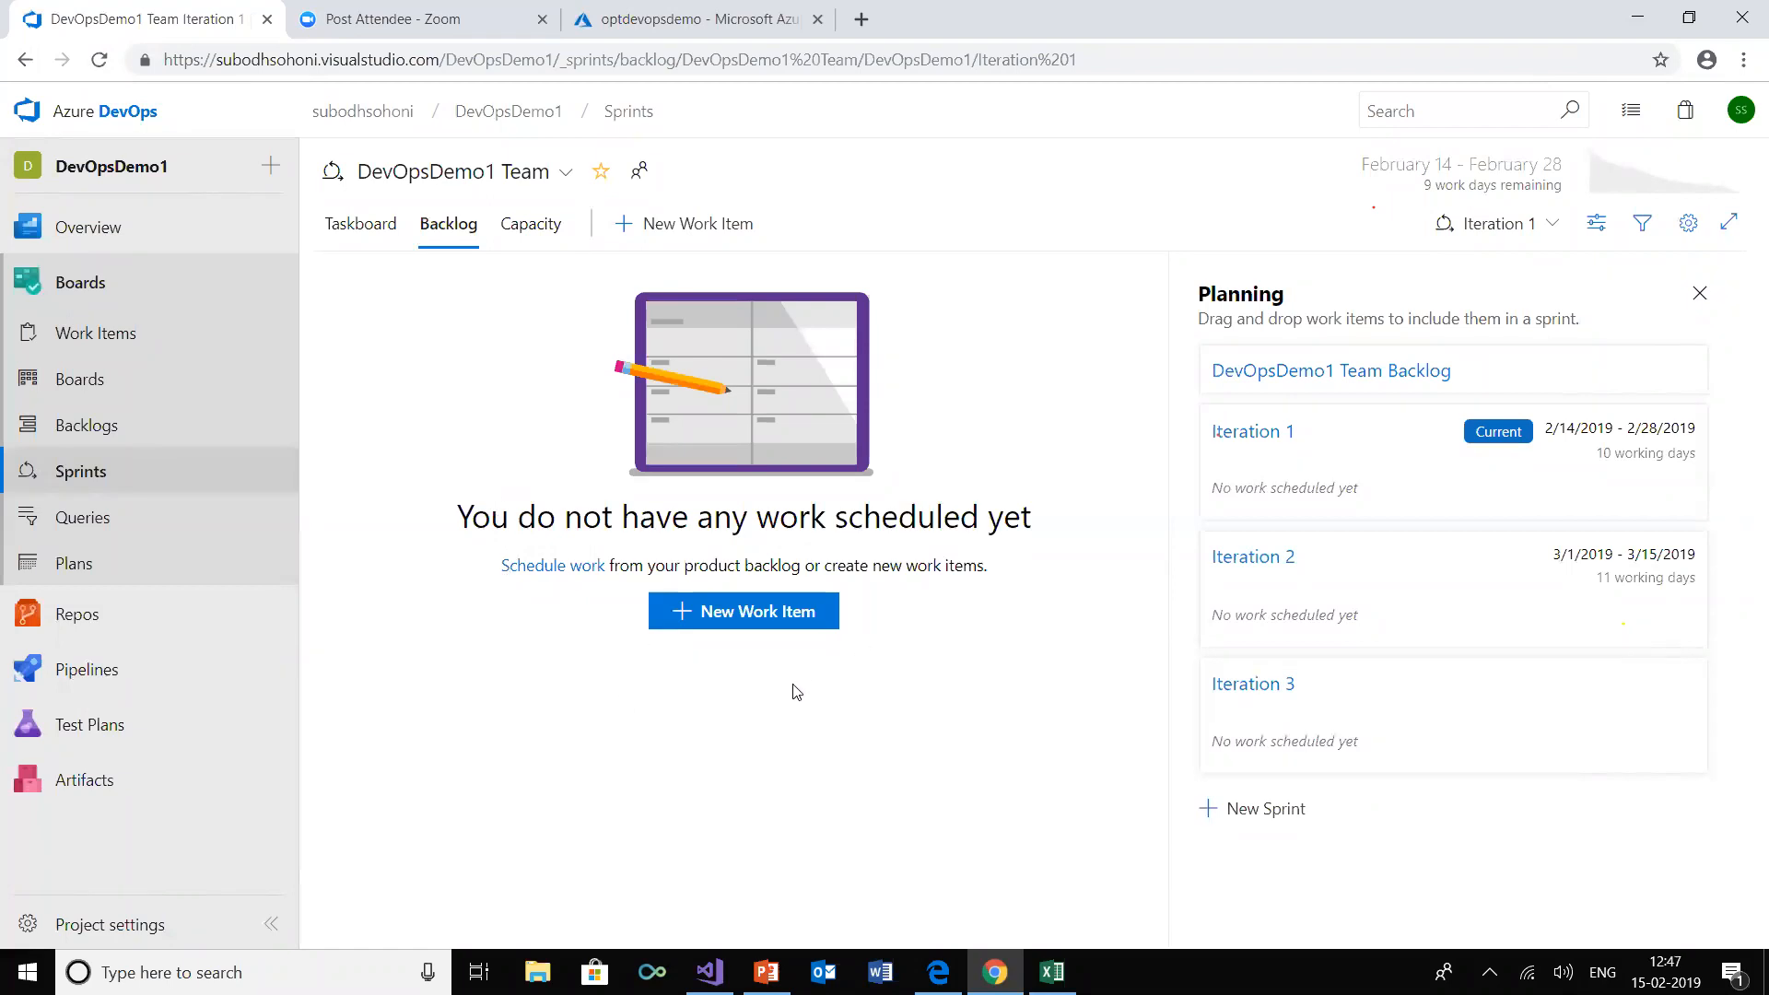
{"action": "left_click", "coordinate": [101, 437]}
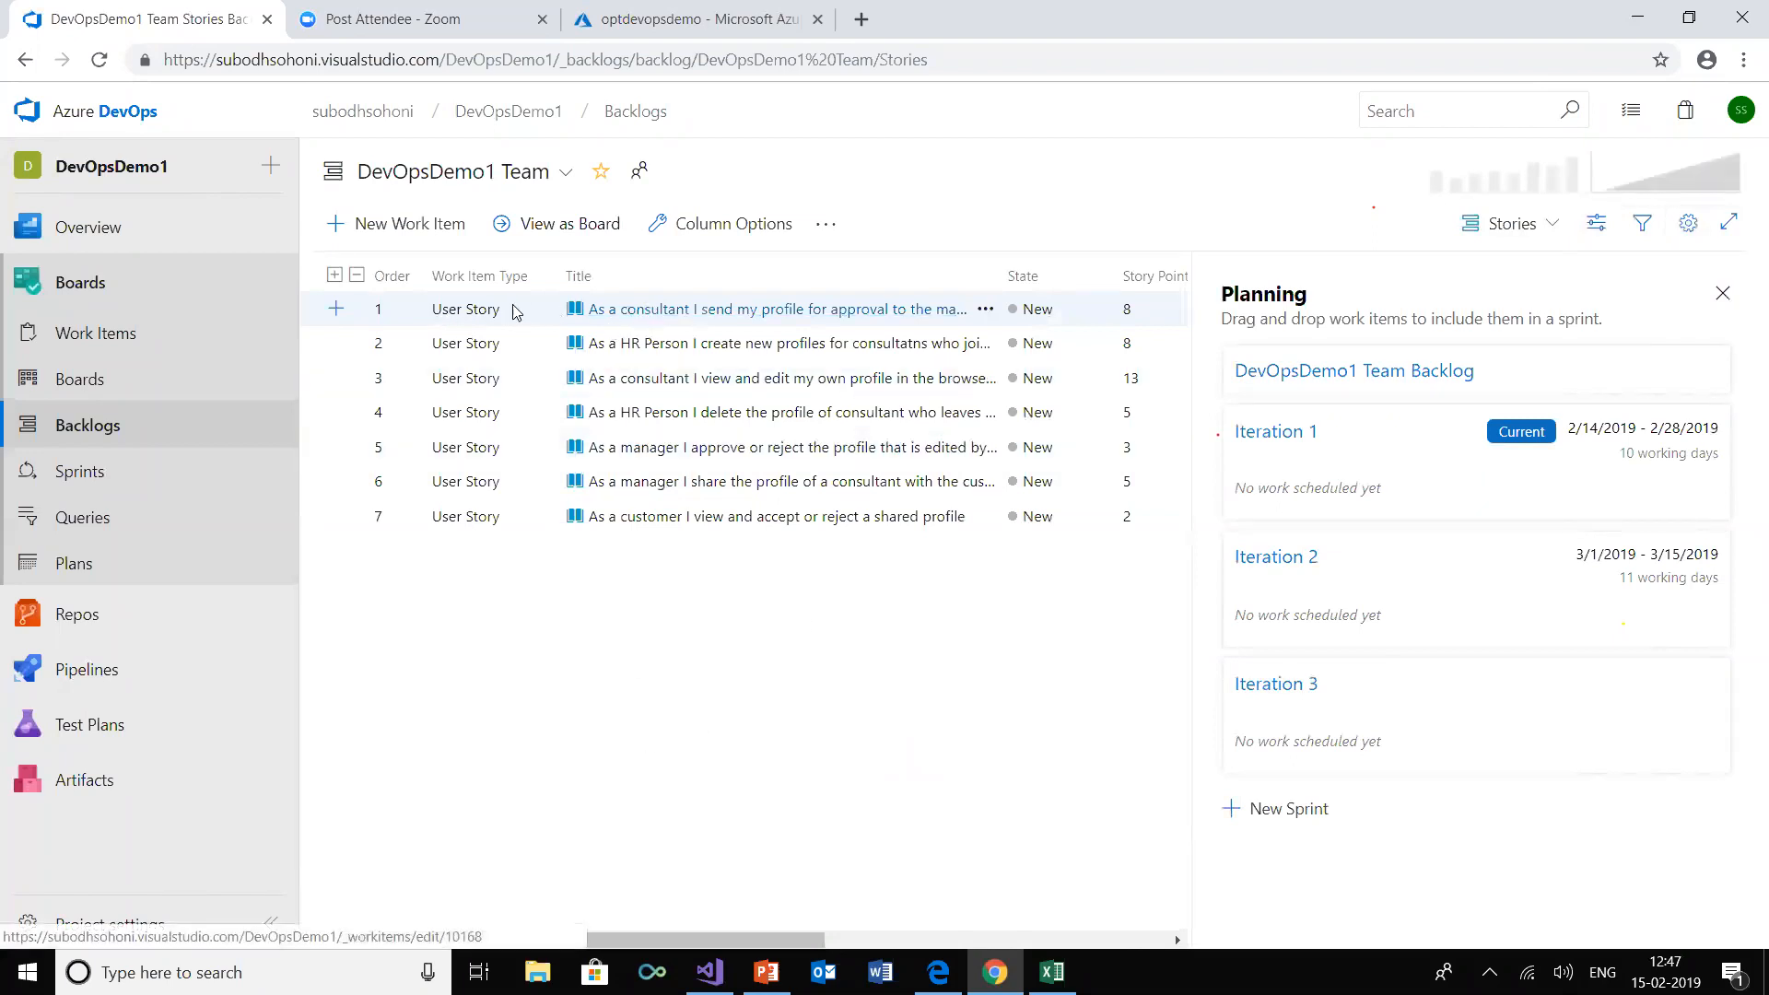
Assign the top two user stories, sending a profile for approval and creating new consultant profiles, to Iteration 1
{"action": "left_click_drag", "start_coordinate": [480, 311], "coordinate": [1336, 475]}
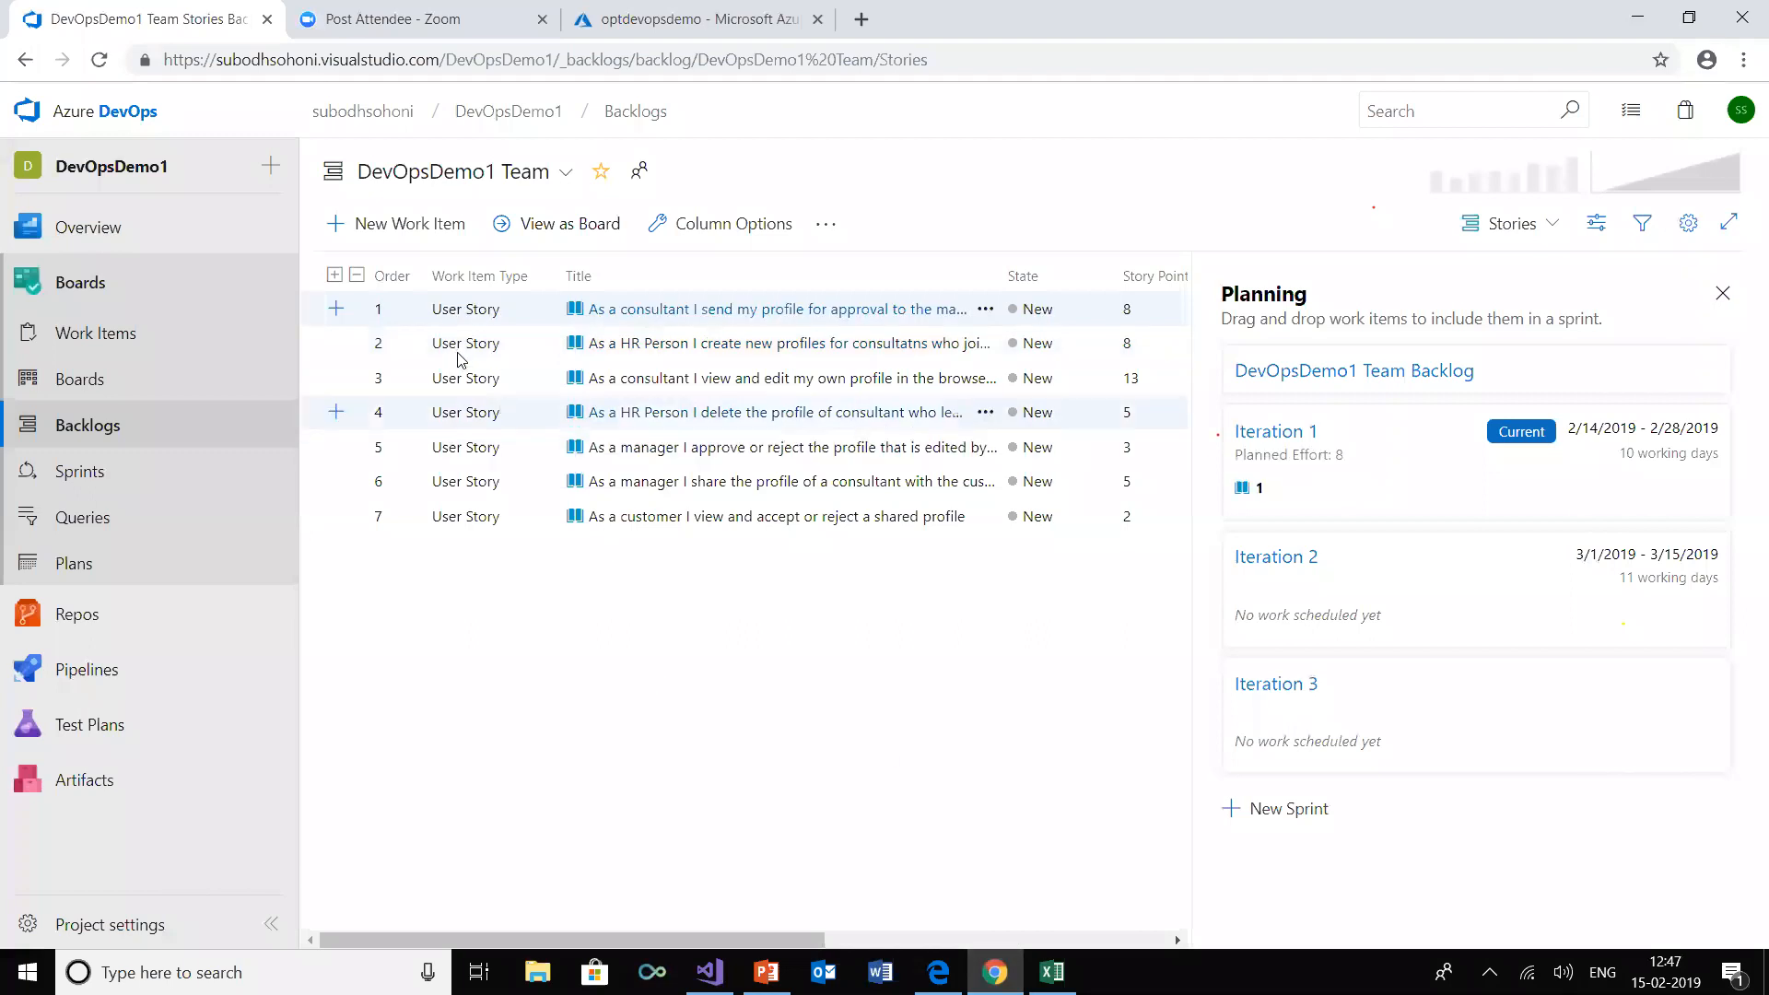
{"action": "left_click_drag", "start_coordinate": [676, 938], "coordinate": [924, 934]}
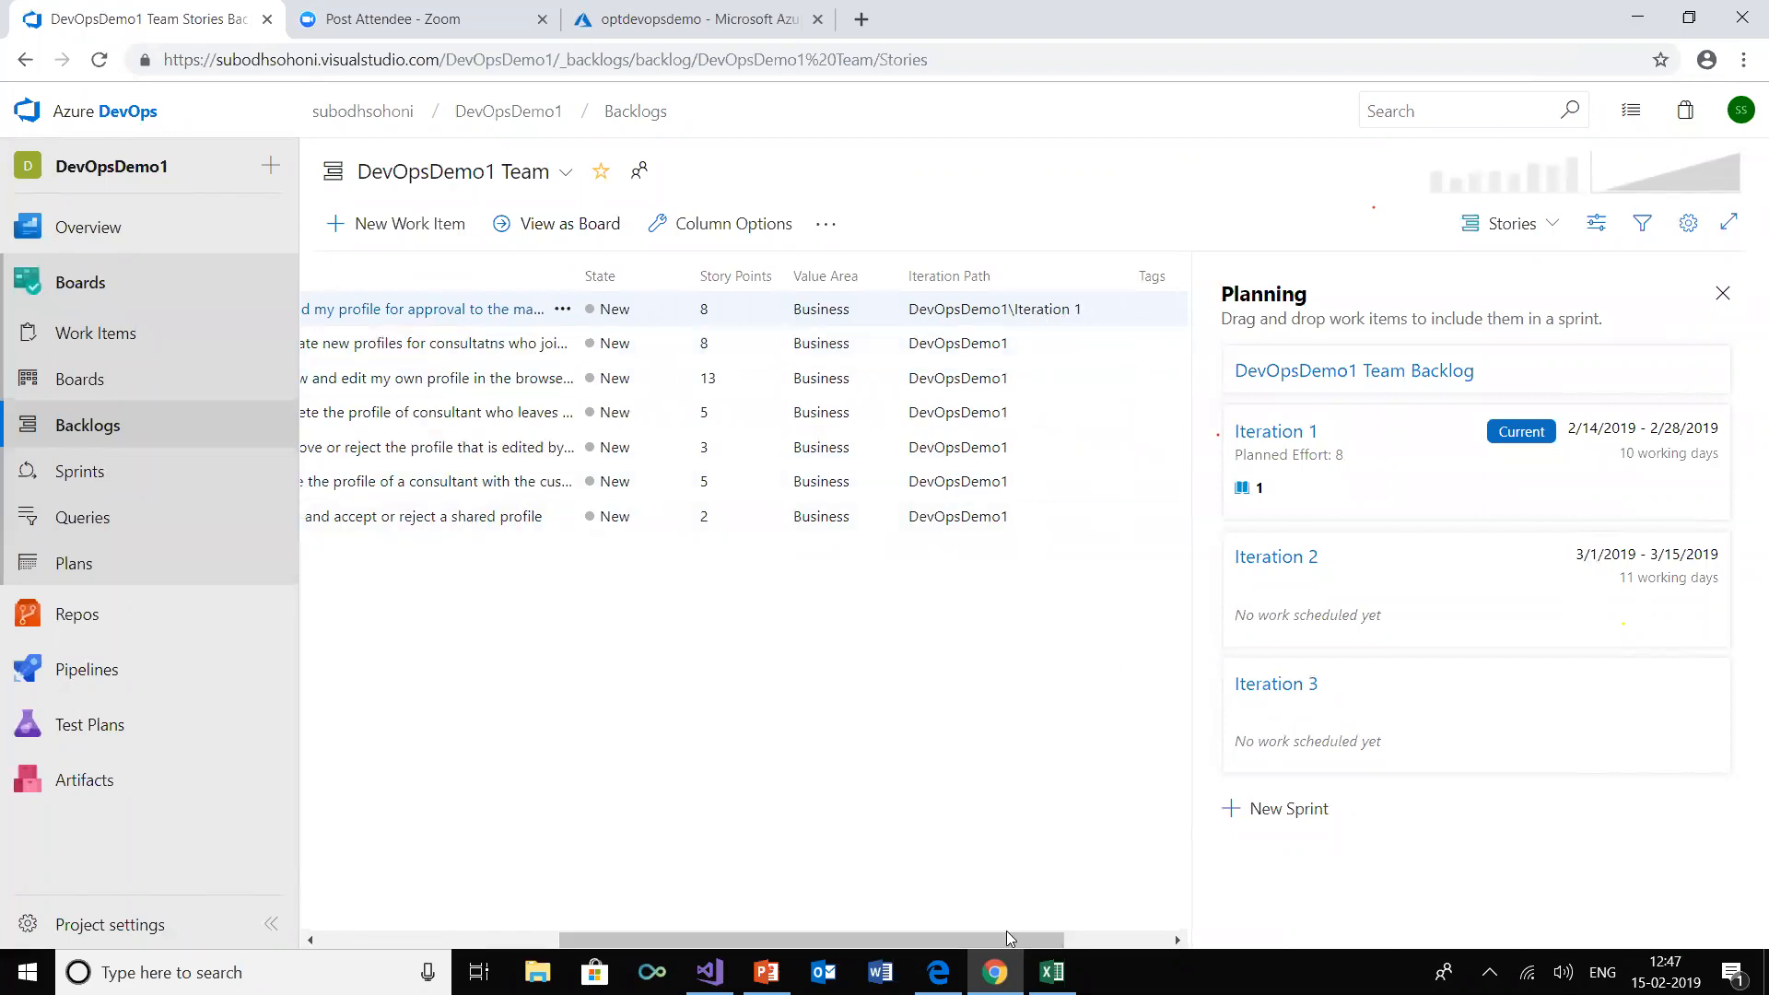
{"action": "left_click_drag", "start_coordinate": [1003, 939], "coordinate": [313, 938]}
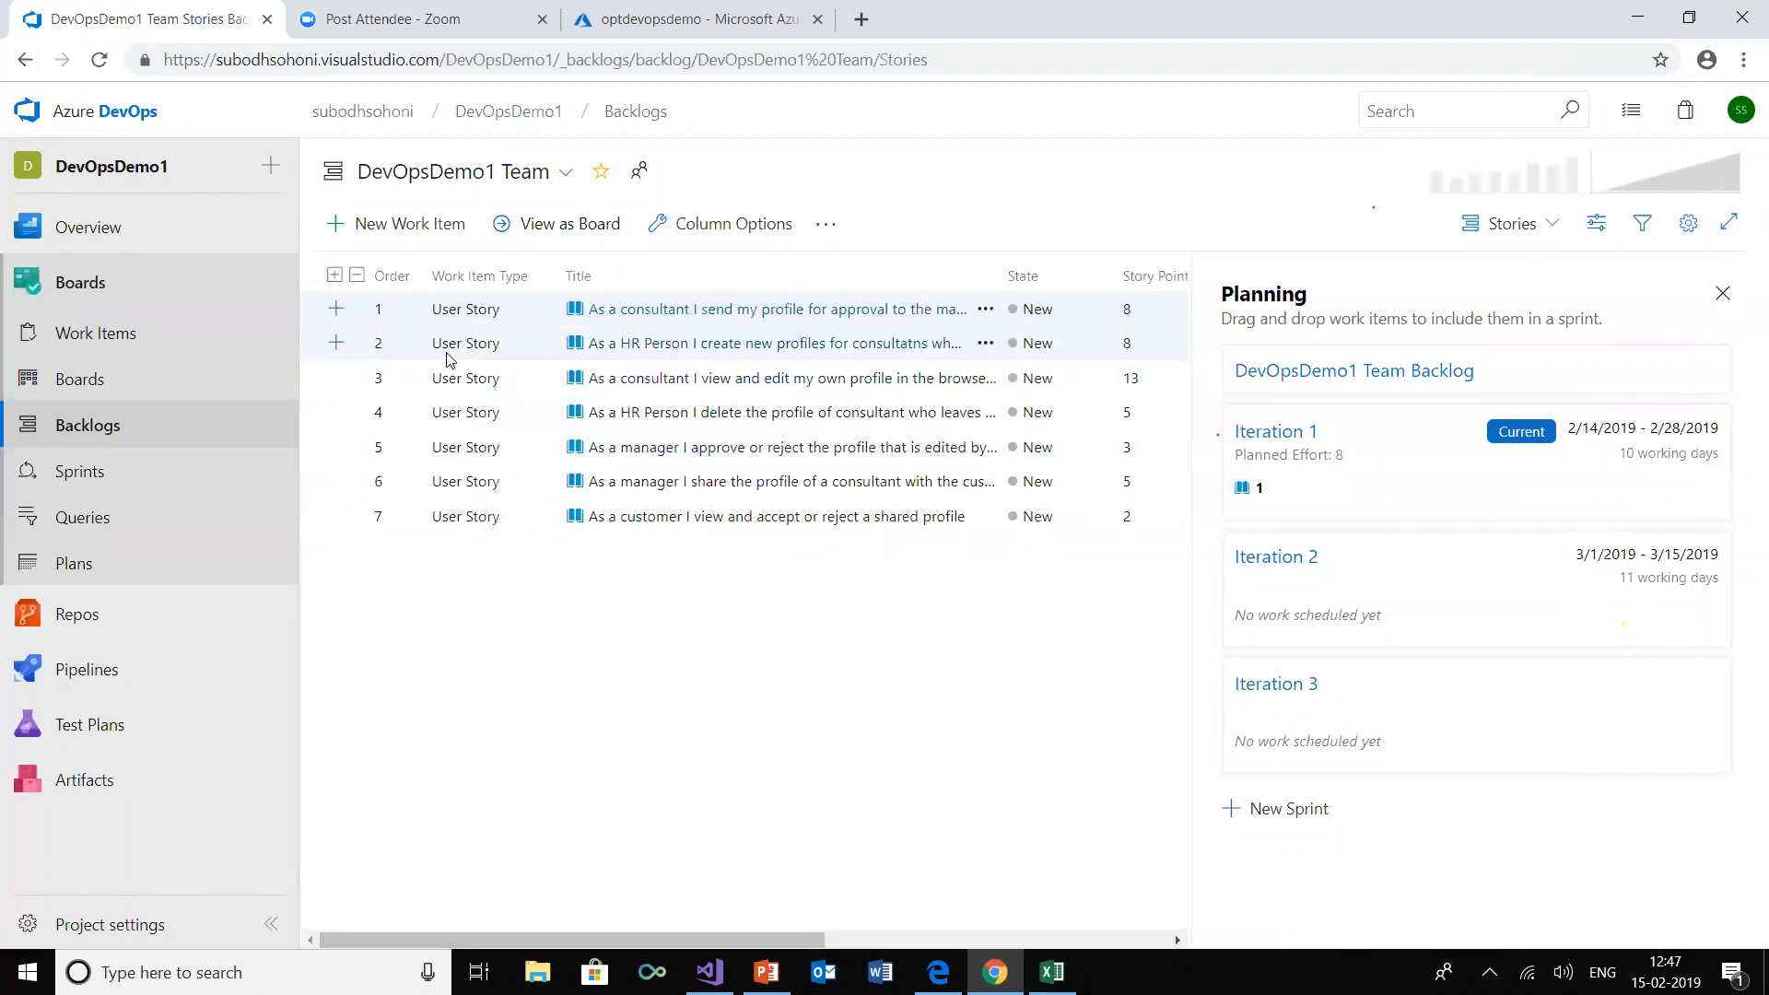
{"action": "left_click_drag", "start_coordinate": [445, 347], "coordinate": [1360, 496]}
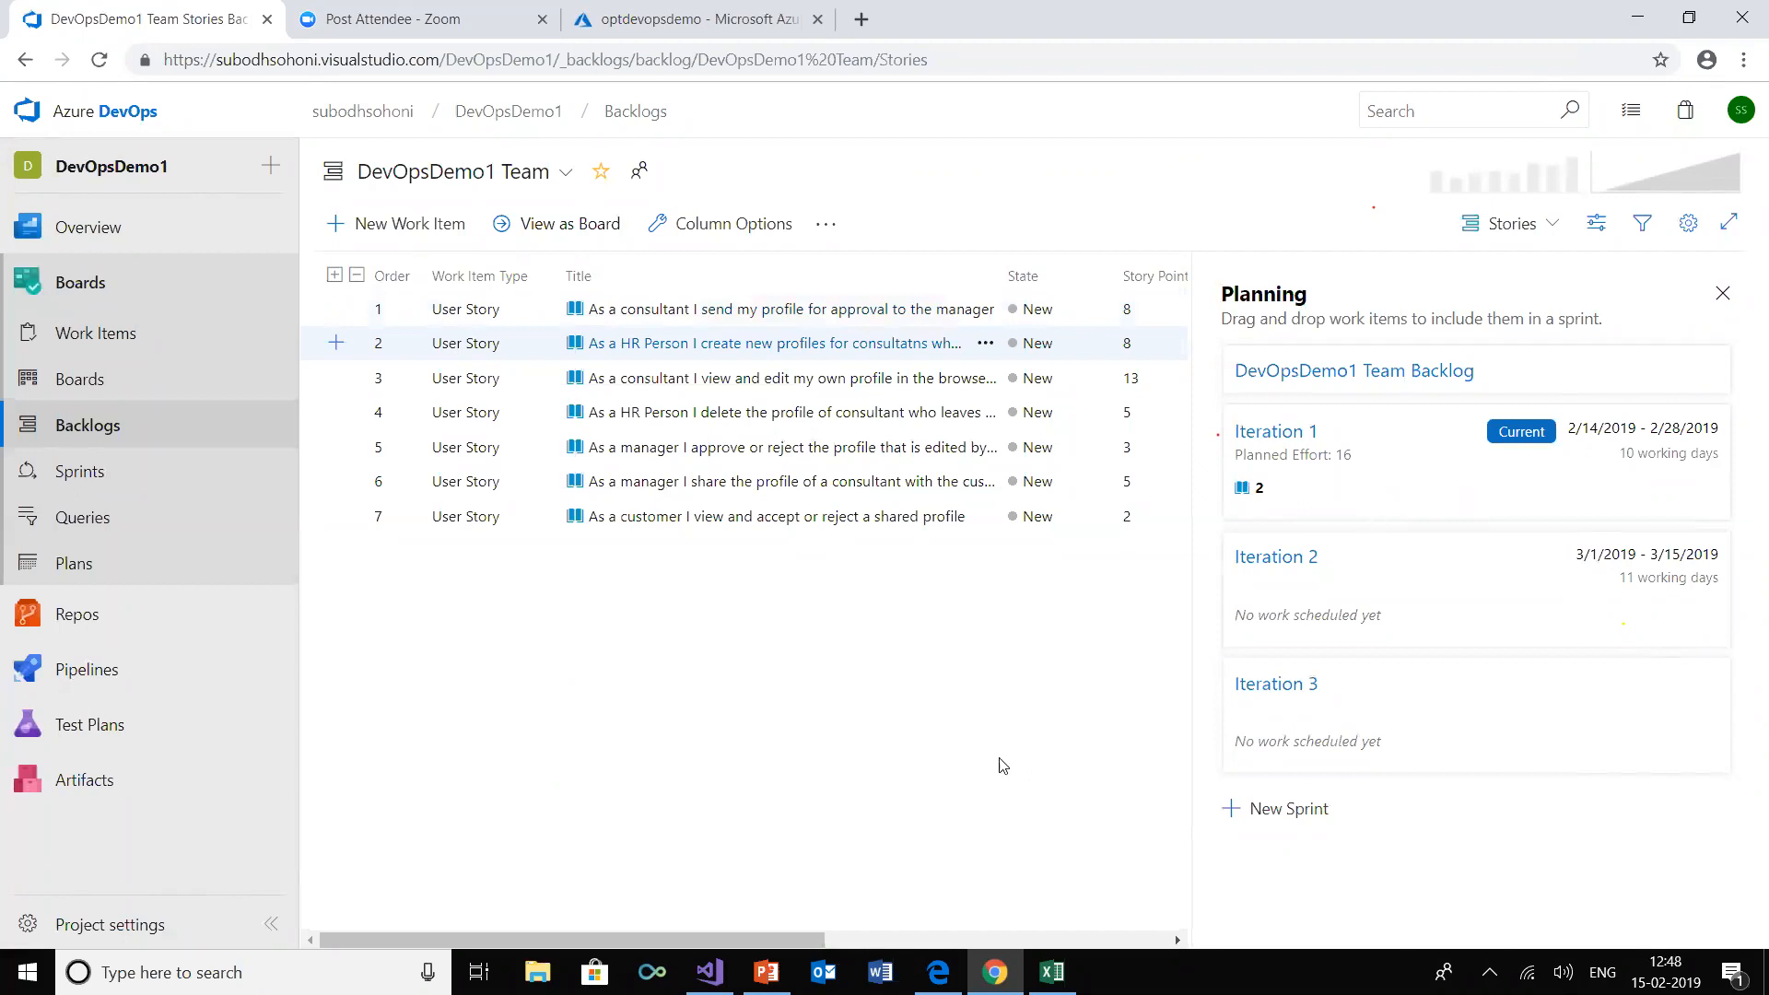
Switch to Excel and add a child under the create-new-profiles story, converting the list to a Parent-Child tree with wider Title 1 and Title 2 columns
{"action": "mouse_move", "coordinate": [1052, 972]}
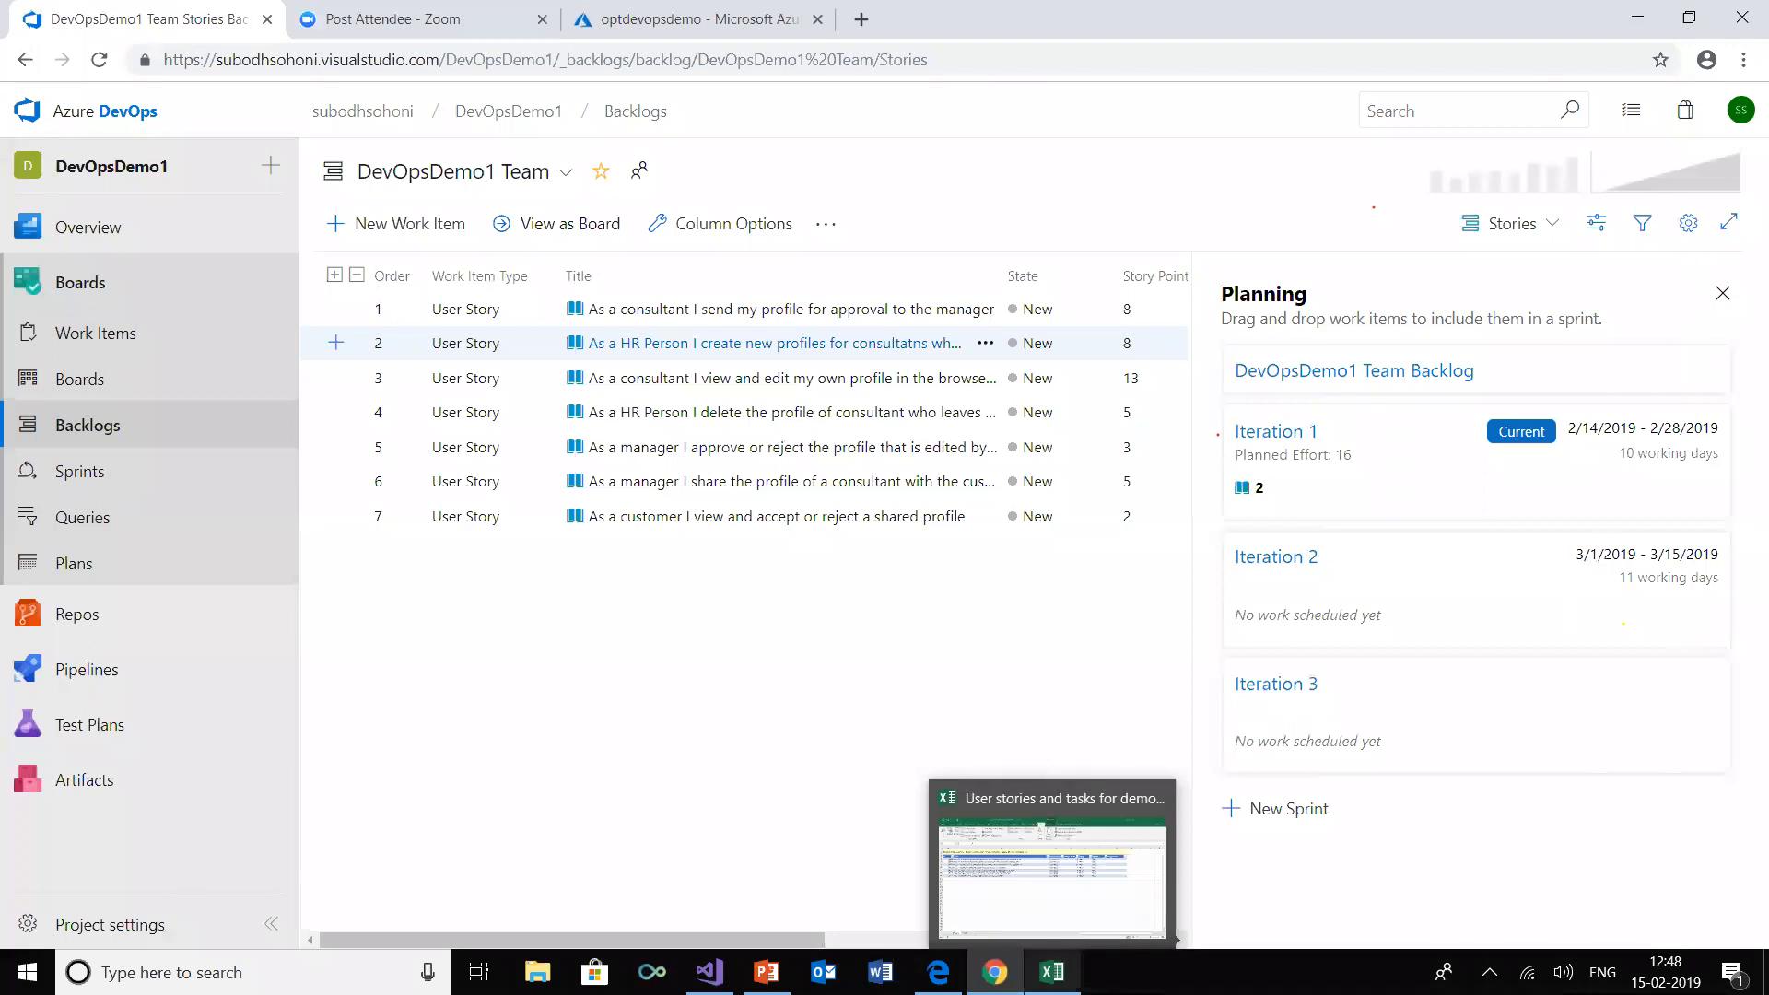
{"action": "left_click", "coordinate": [1060, 932]}
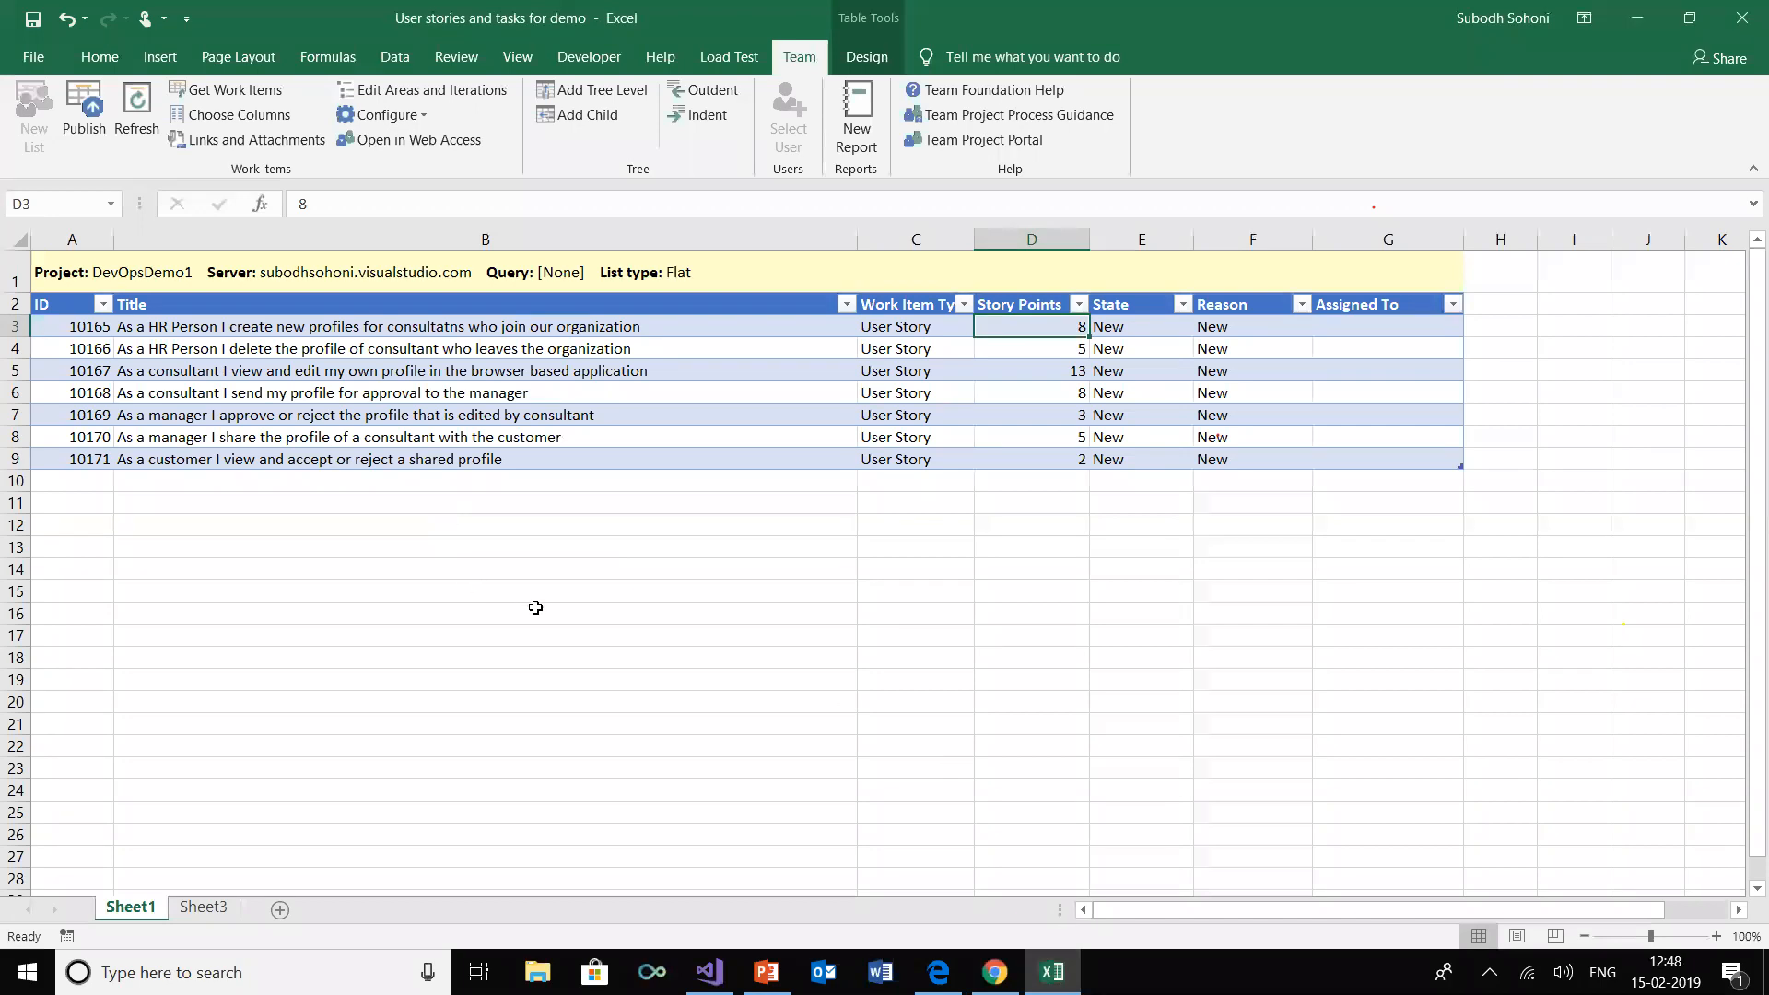
{"action": "left_click", "coordinate": [367, 322]}
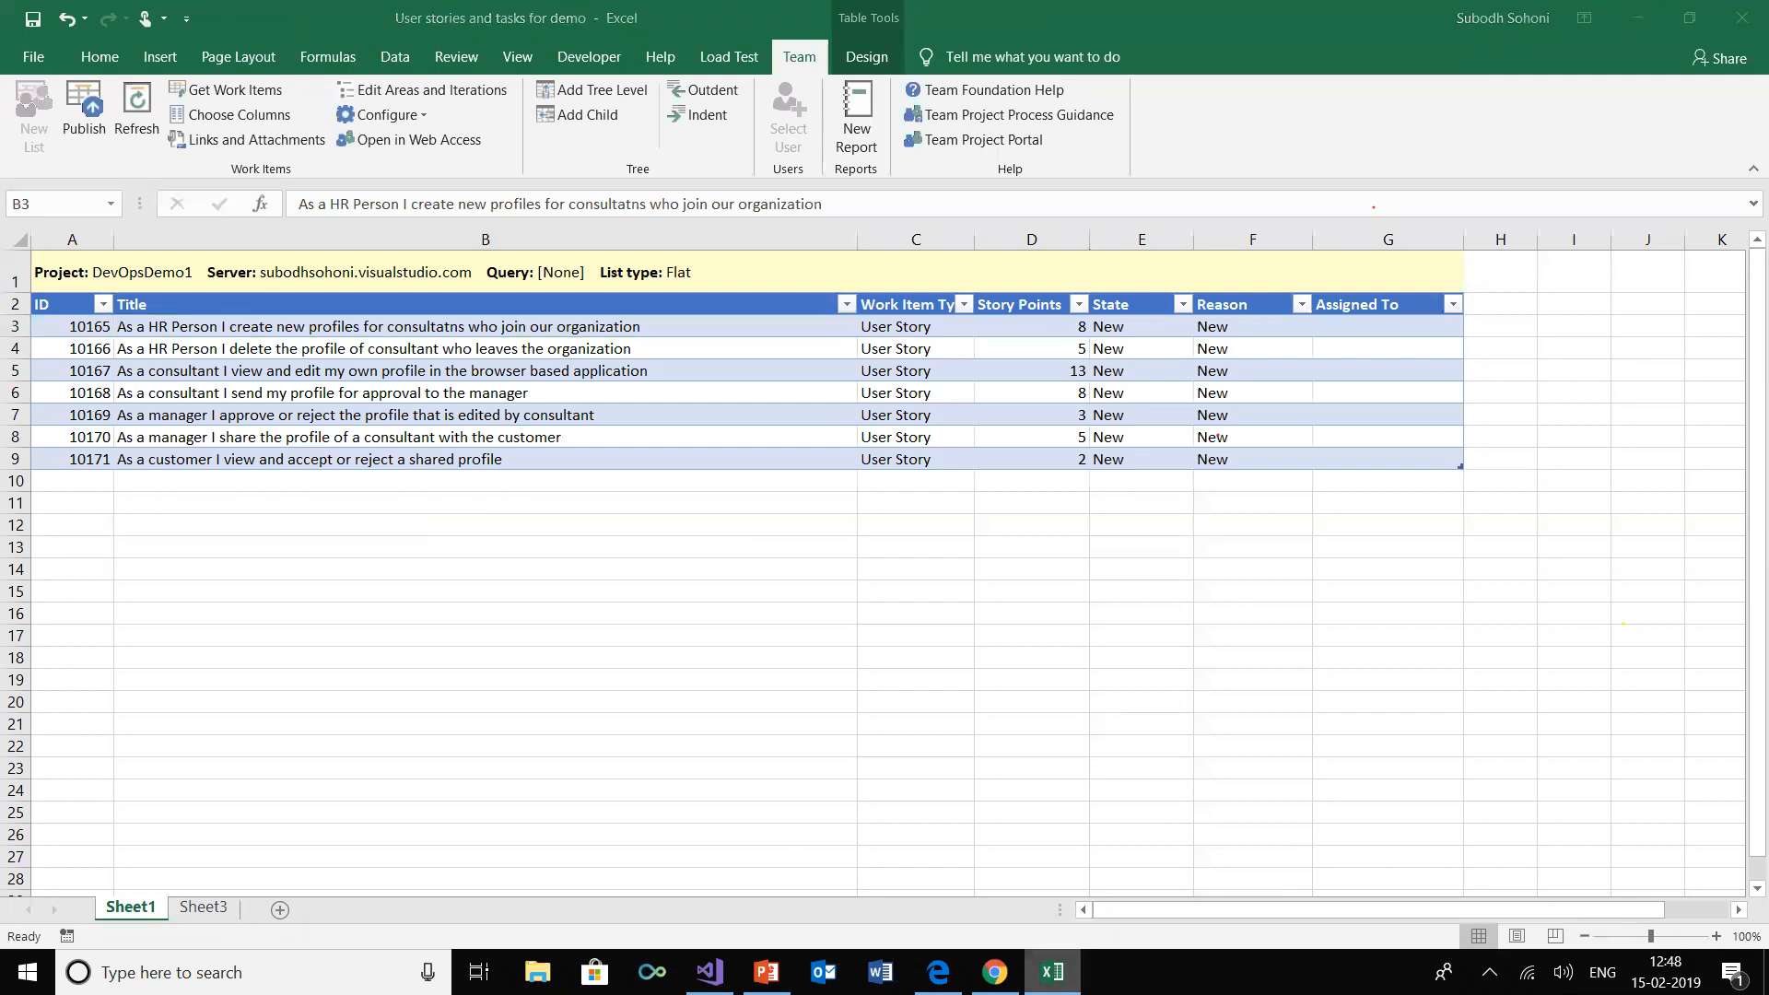
{"action": "left_click", "coordinate": [994, 972]}
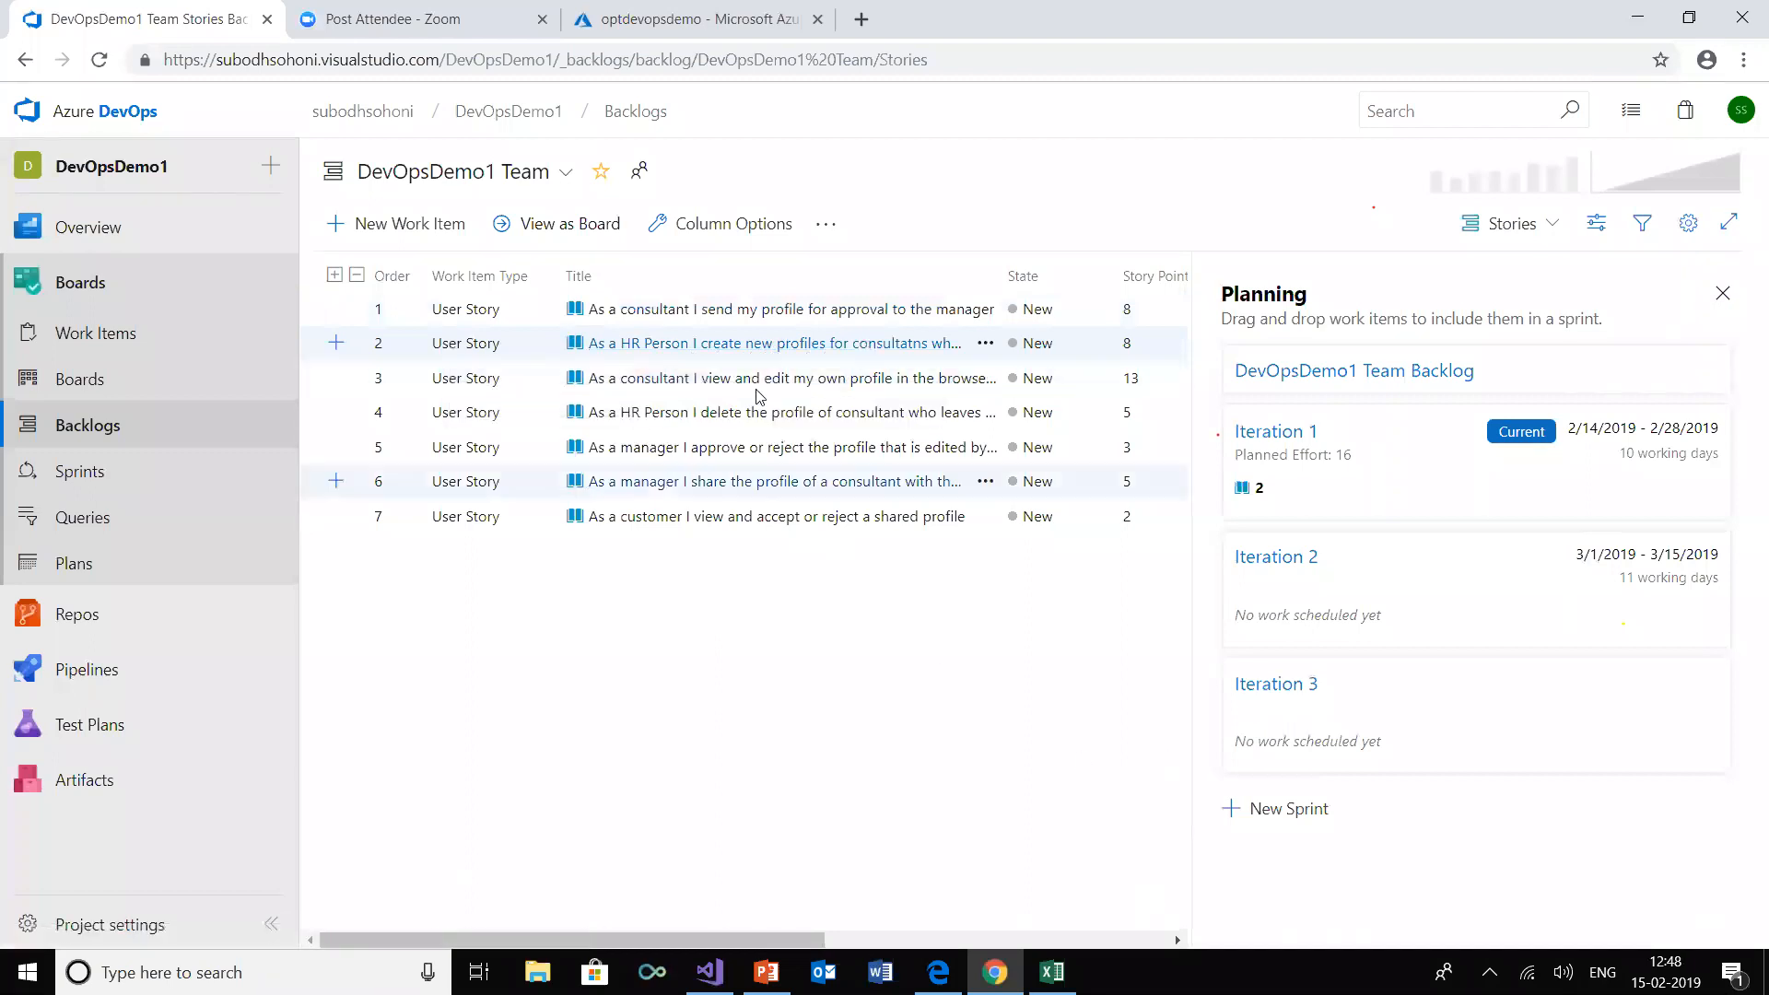
{"action": "left_click", "coordinate": [1052, 972]}
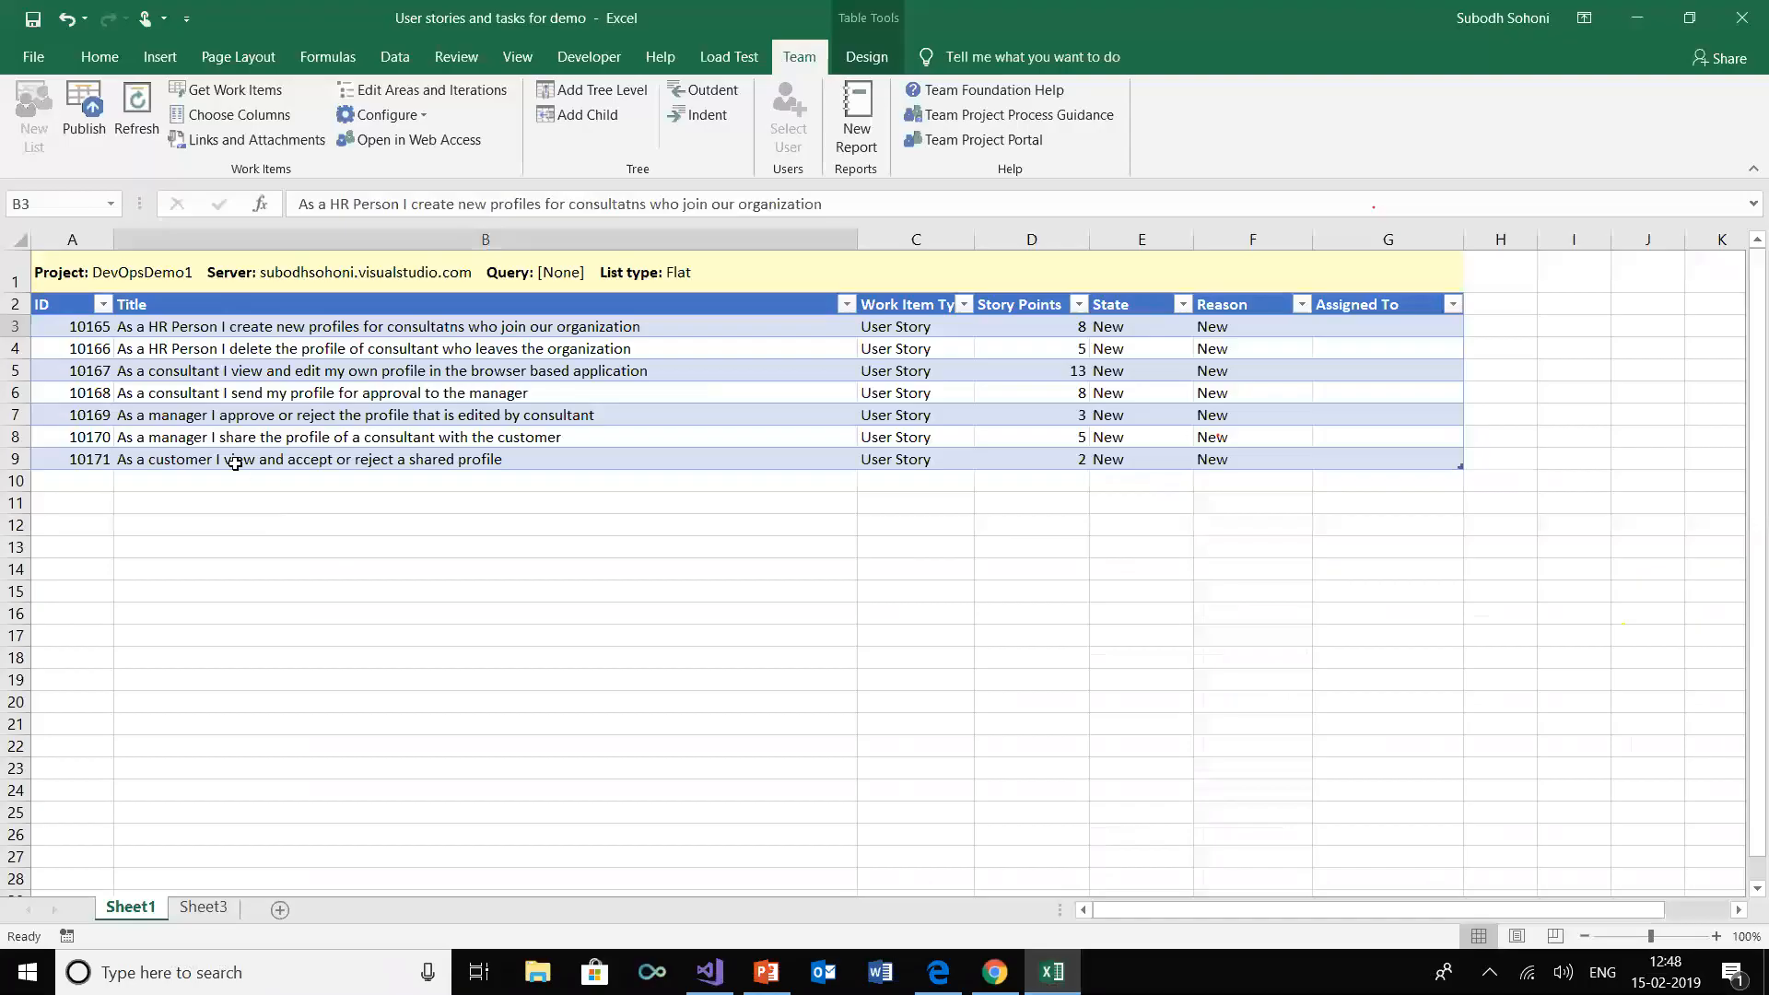
{"action": "left_click", "coordinate": [380, 330]}
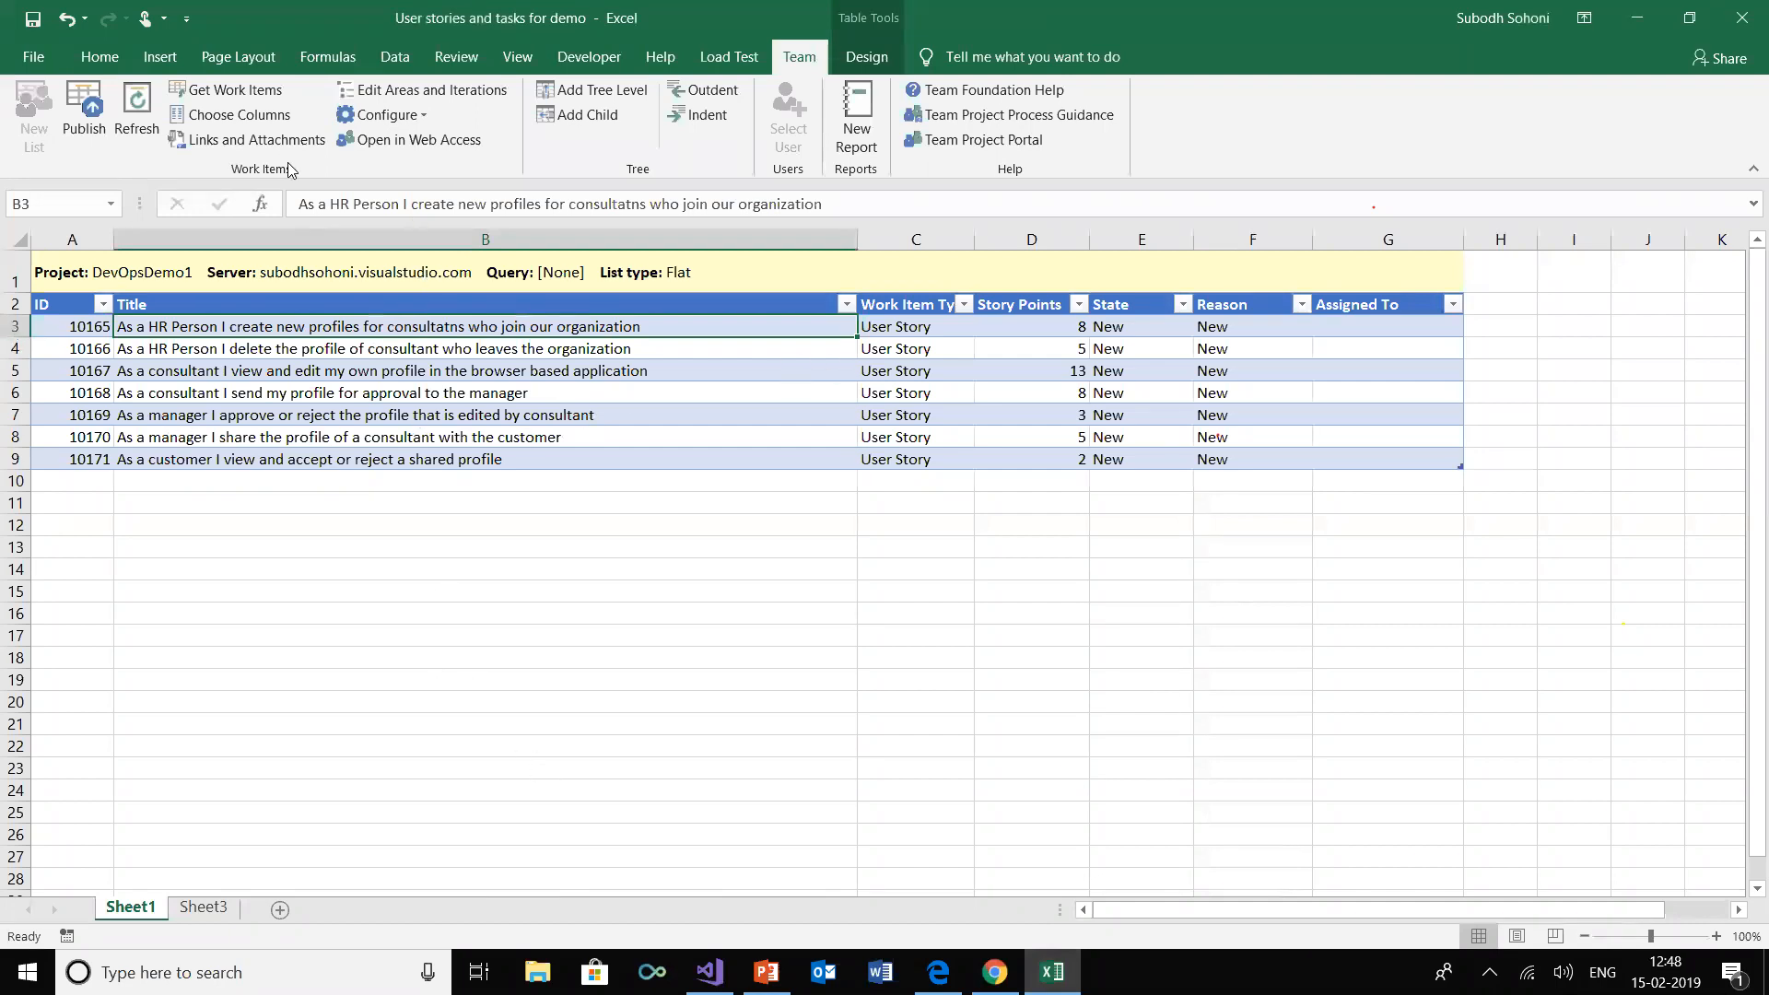
{"action": "left_click", "coordinate": [573, 116]}
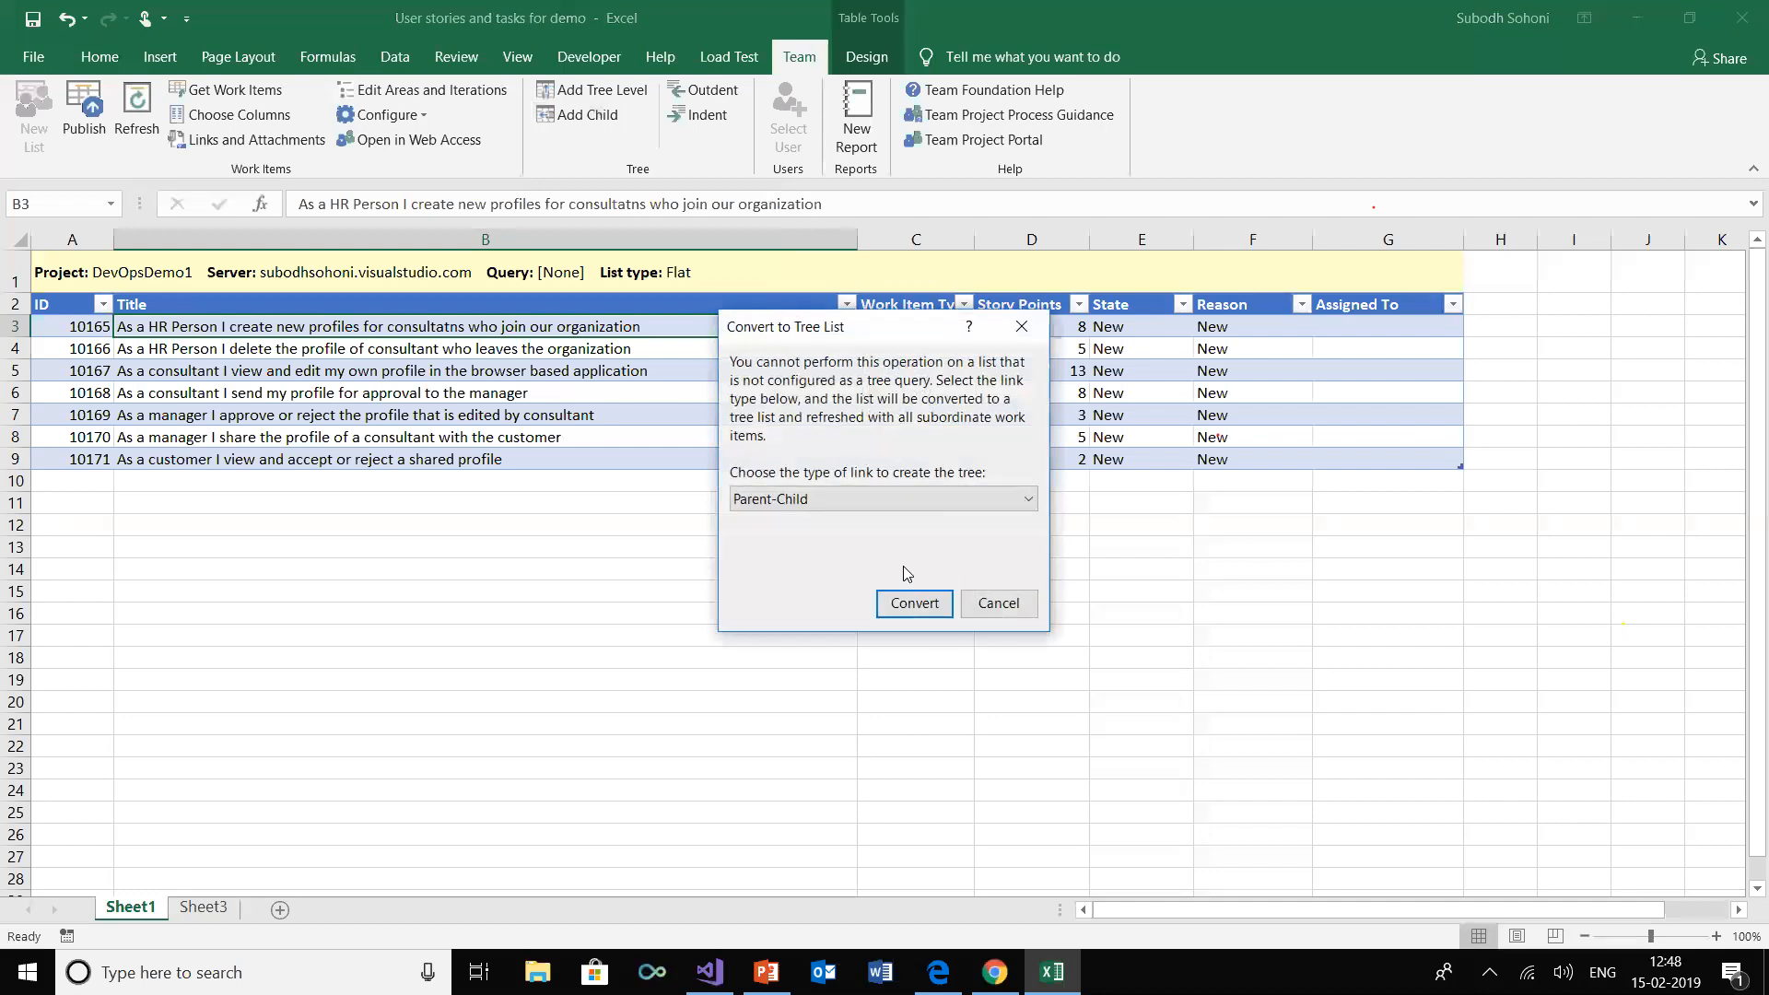
{"action": "left_click", "coordinate": [915, 603]}
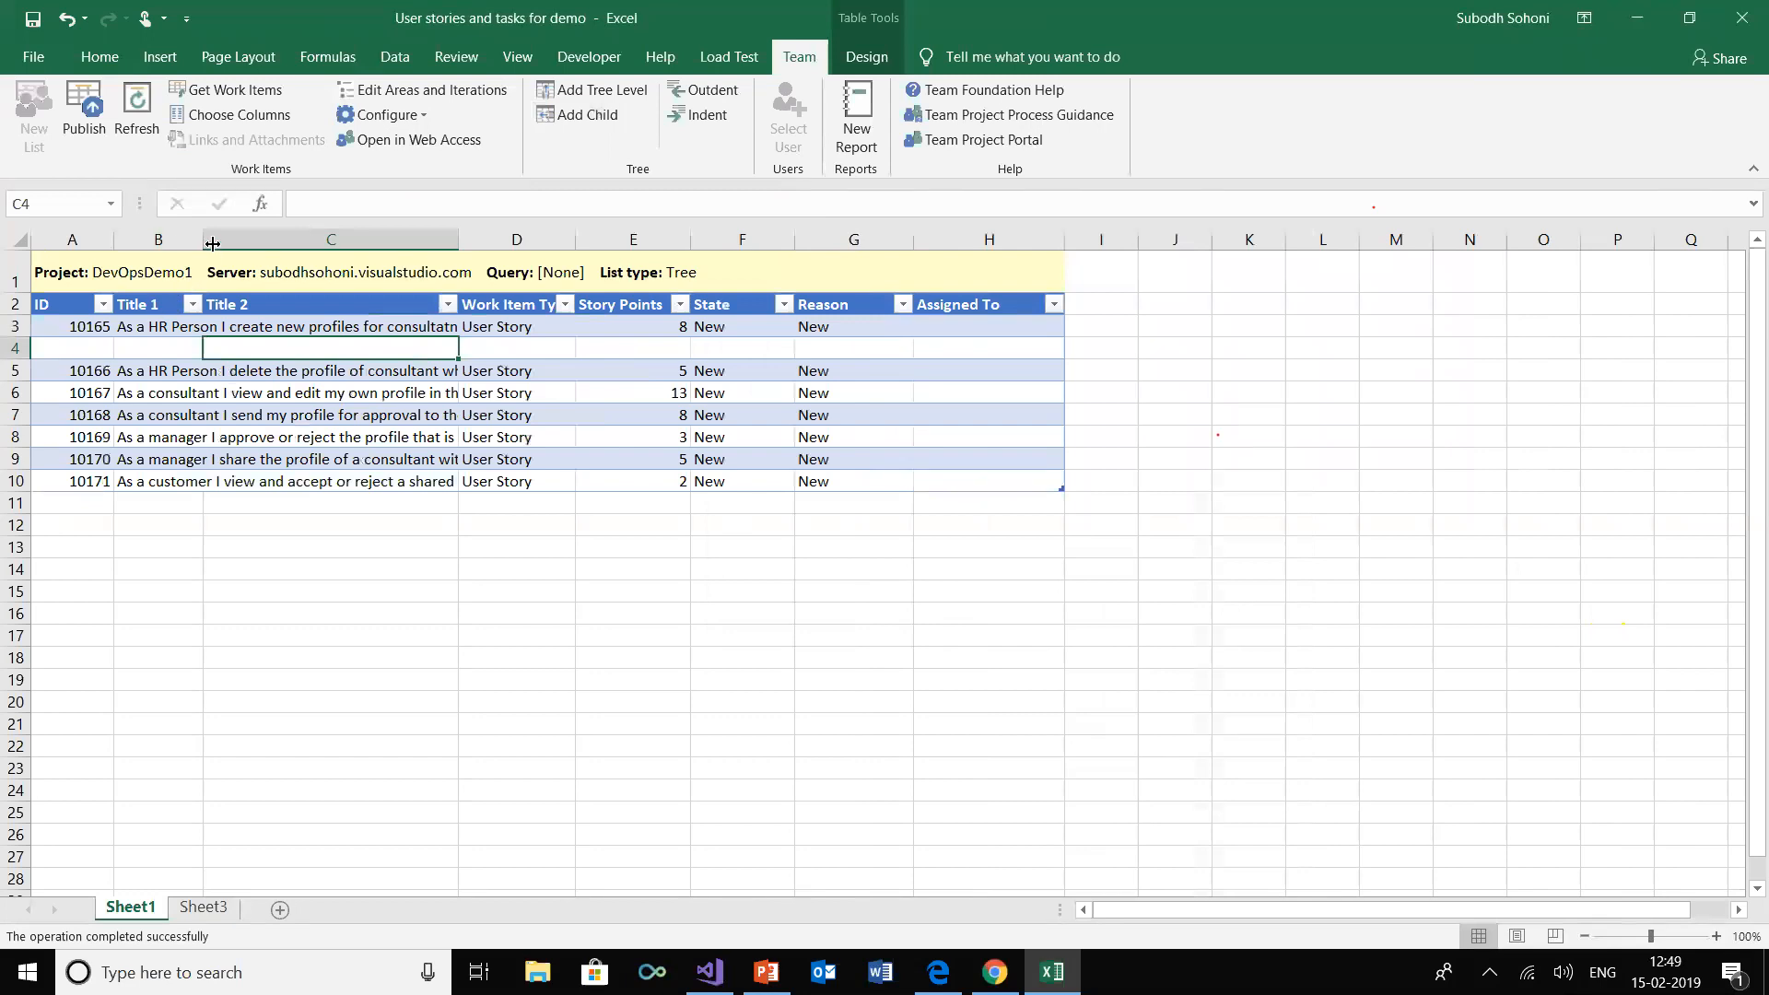
{"action": "left_click_drag", "start_coordinate": [197, 238], "coordinate": [449, 238]}
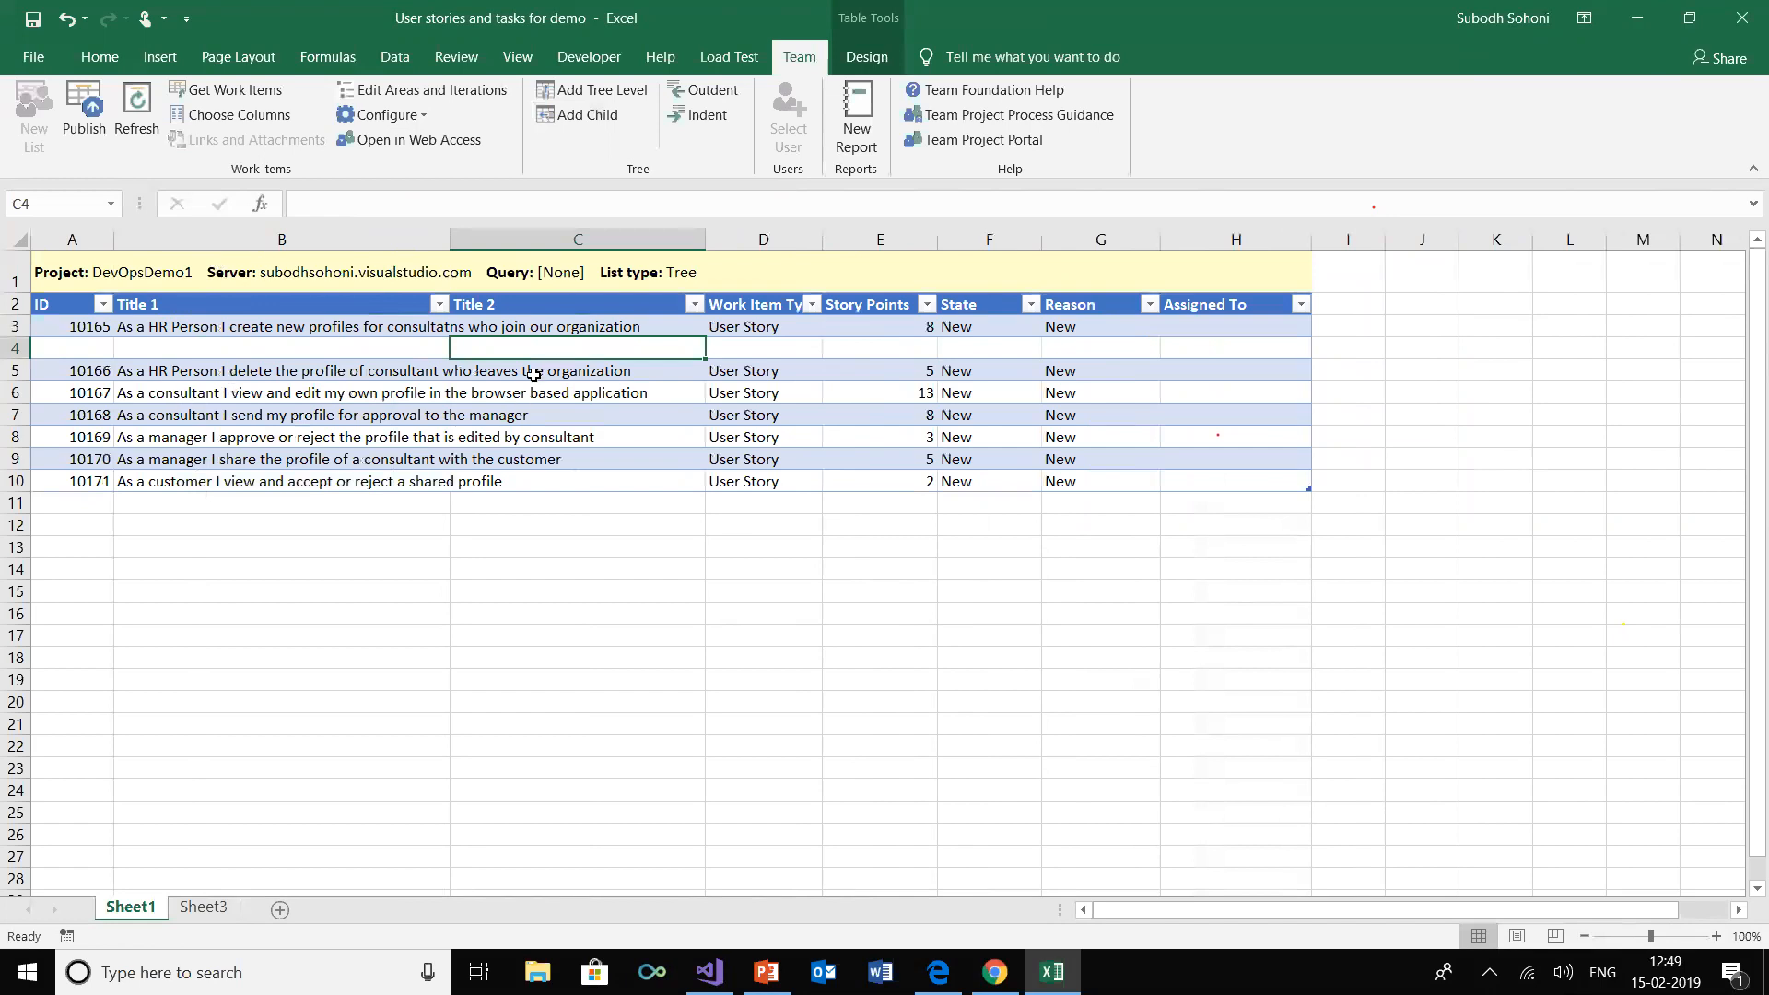
{"action": "left_click_drag", "start_coordinate": [705, 240], "coordinate": [1032, 251]}
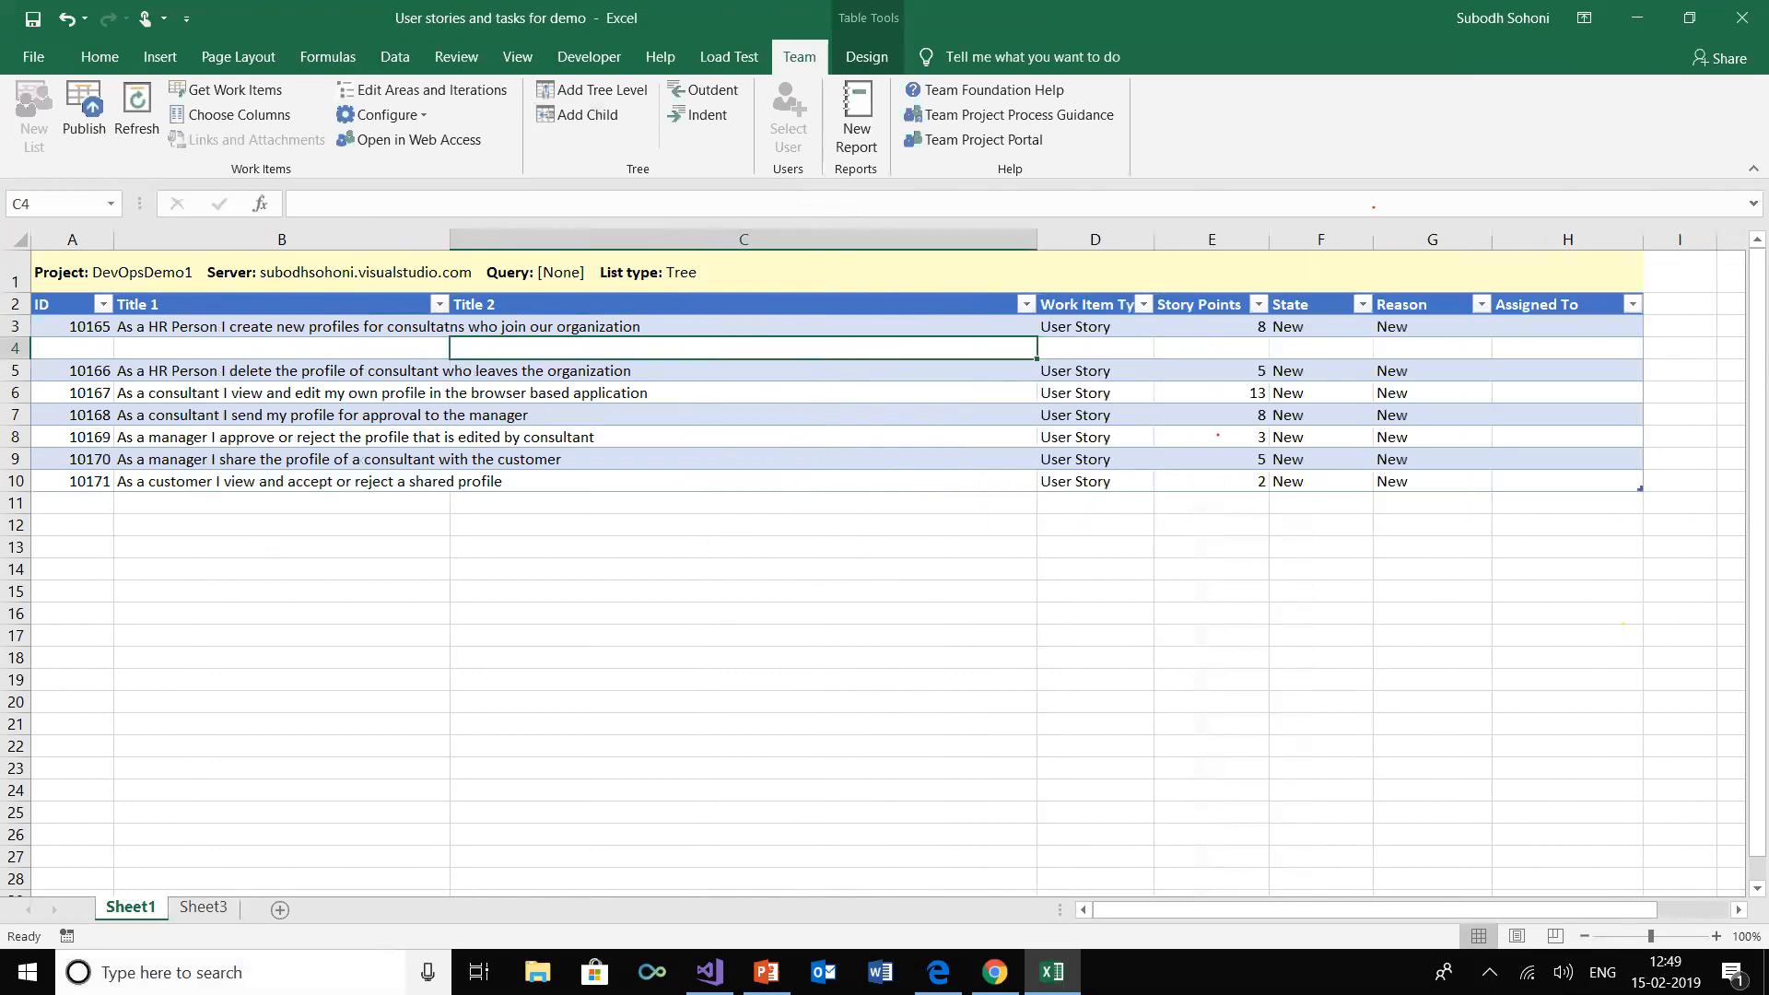
Review the task names and hours on Sheet3, then add a Remaining Work column directly after the title in Sheet1's work item list
{"action": "left_click", "coordinate": [205, 910]}
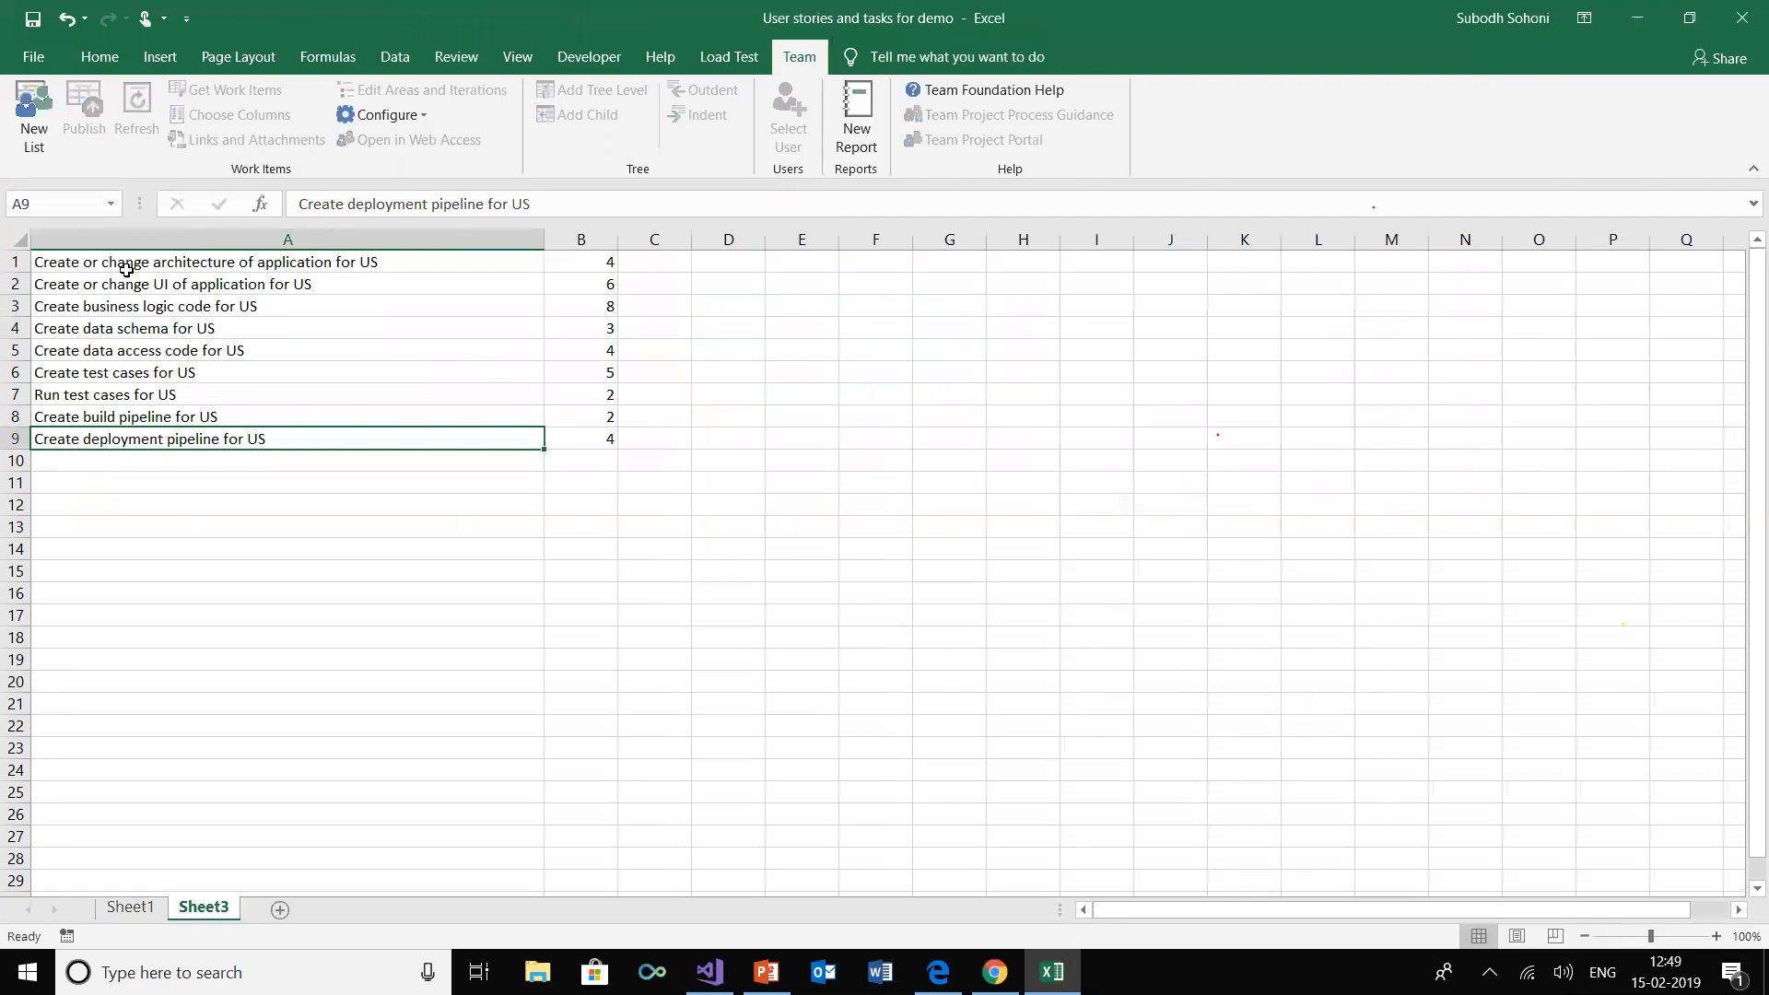
{"action": "left_click", "coordinate": [91, 265]}
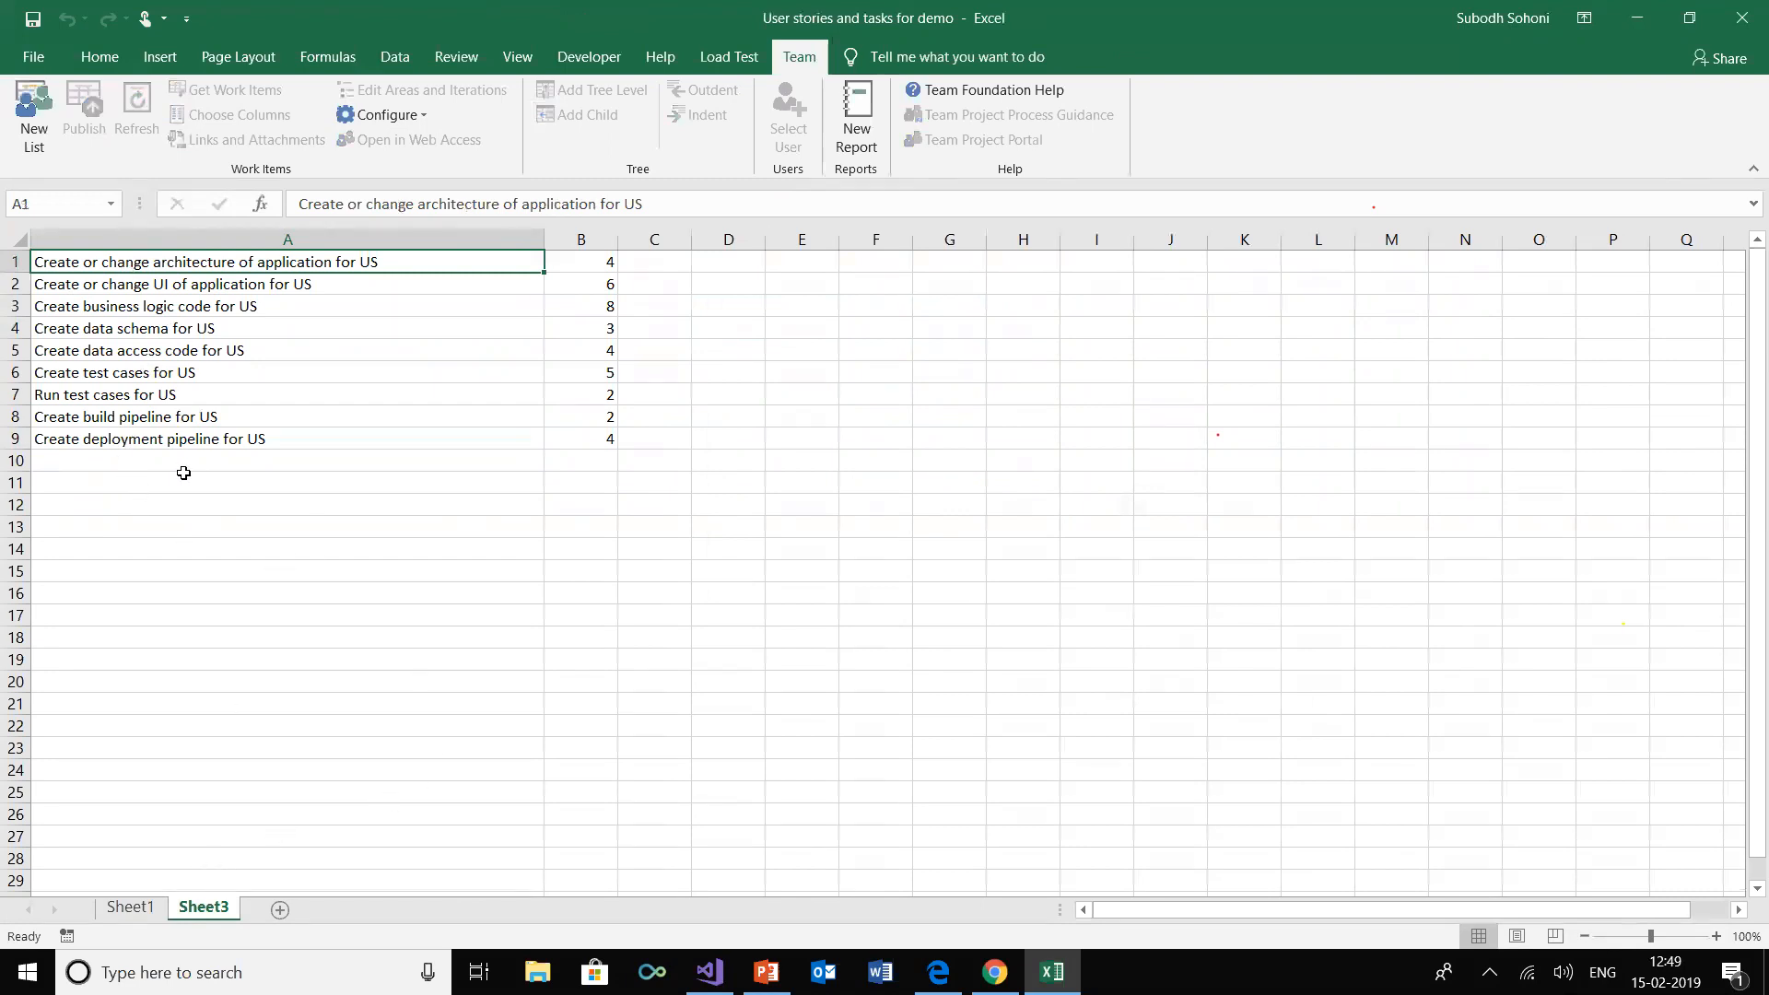
{"action": "left_click_drag", "start_coordinate": [598, 267], "coordinate": [601, 437]}
{"action": "left_click", "coordinate": [130, 908]}
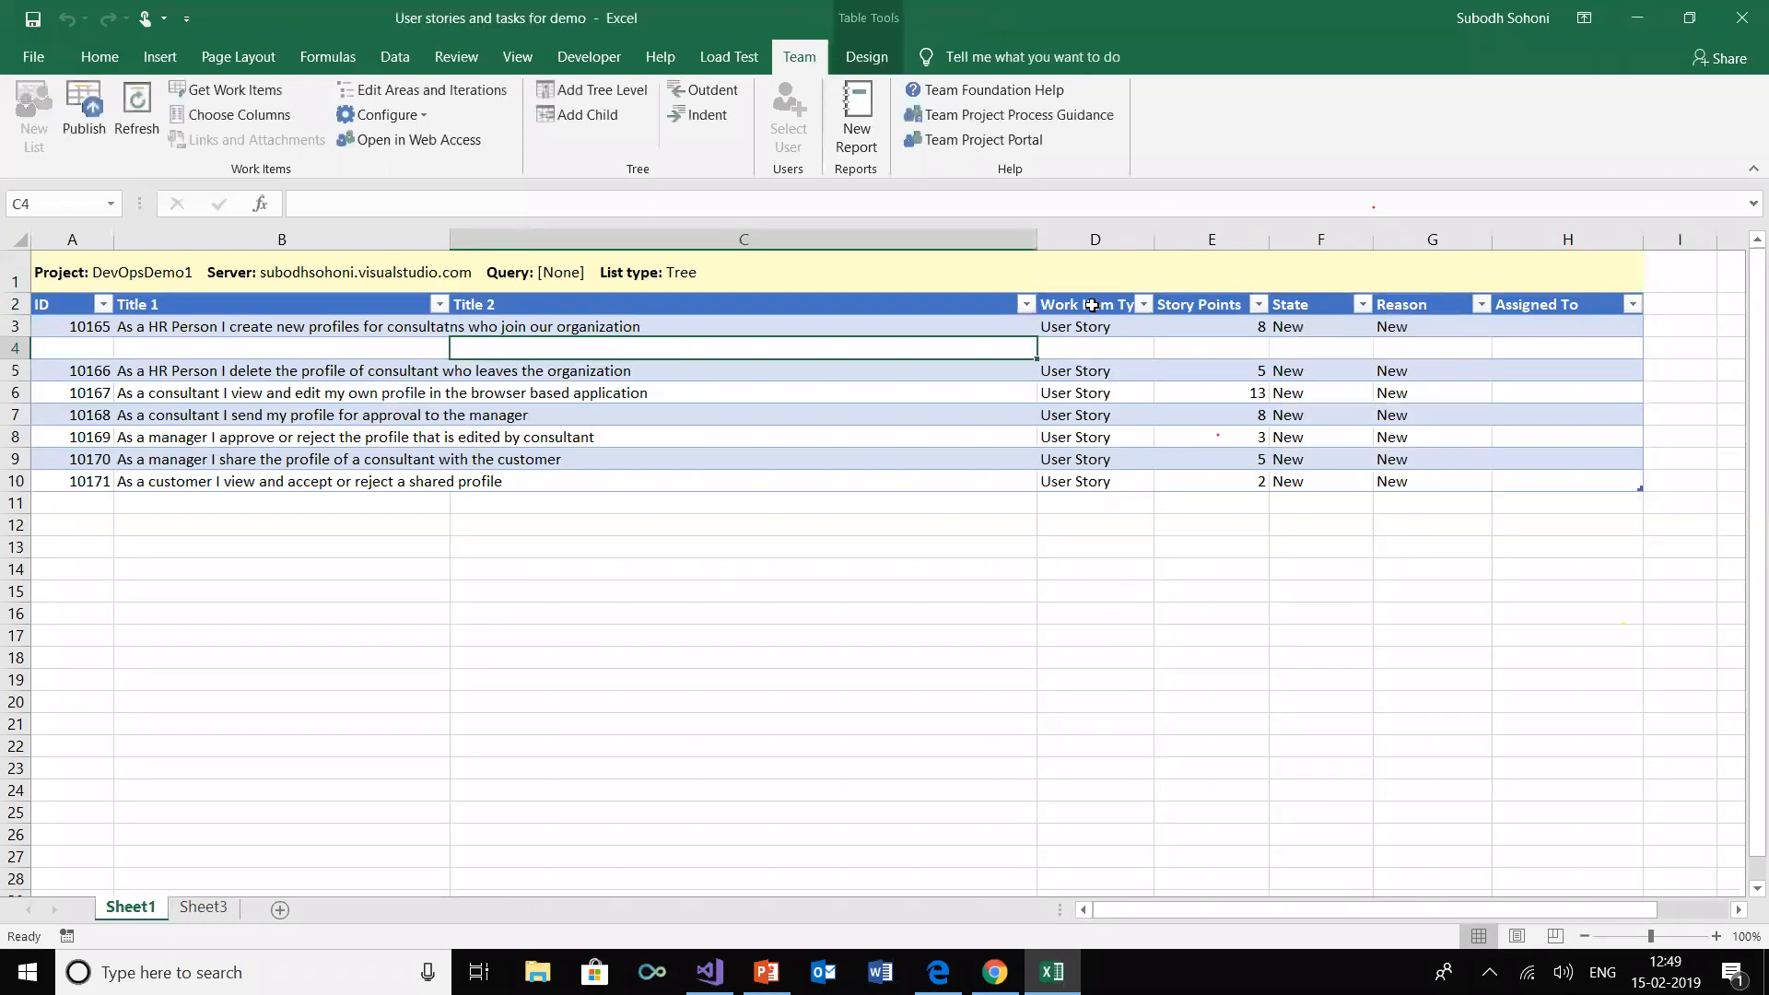
{"action": "left_click", "coordinate": [237, 116]}
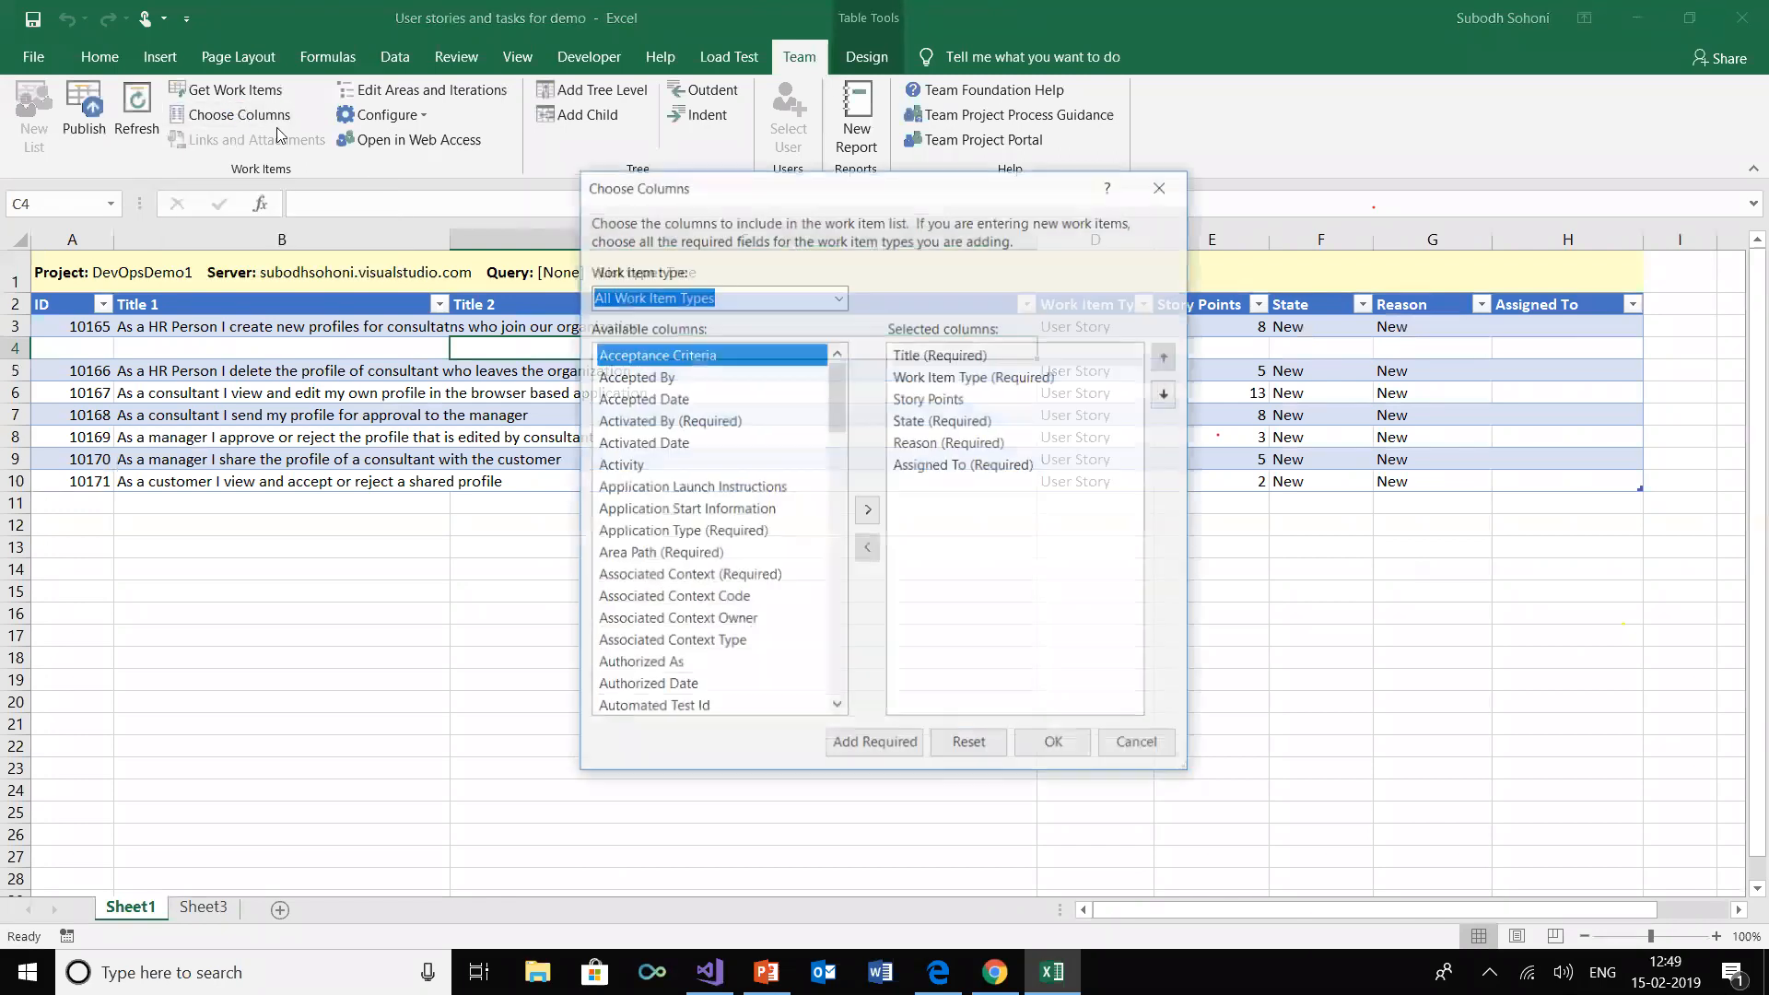
{"action": "left_click_drag", "start_coordinate": [838, 399], "coordinate": [835, 601]}
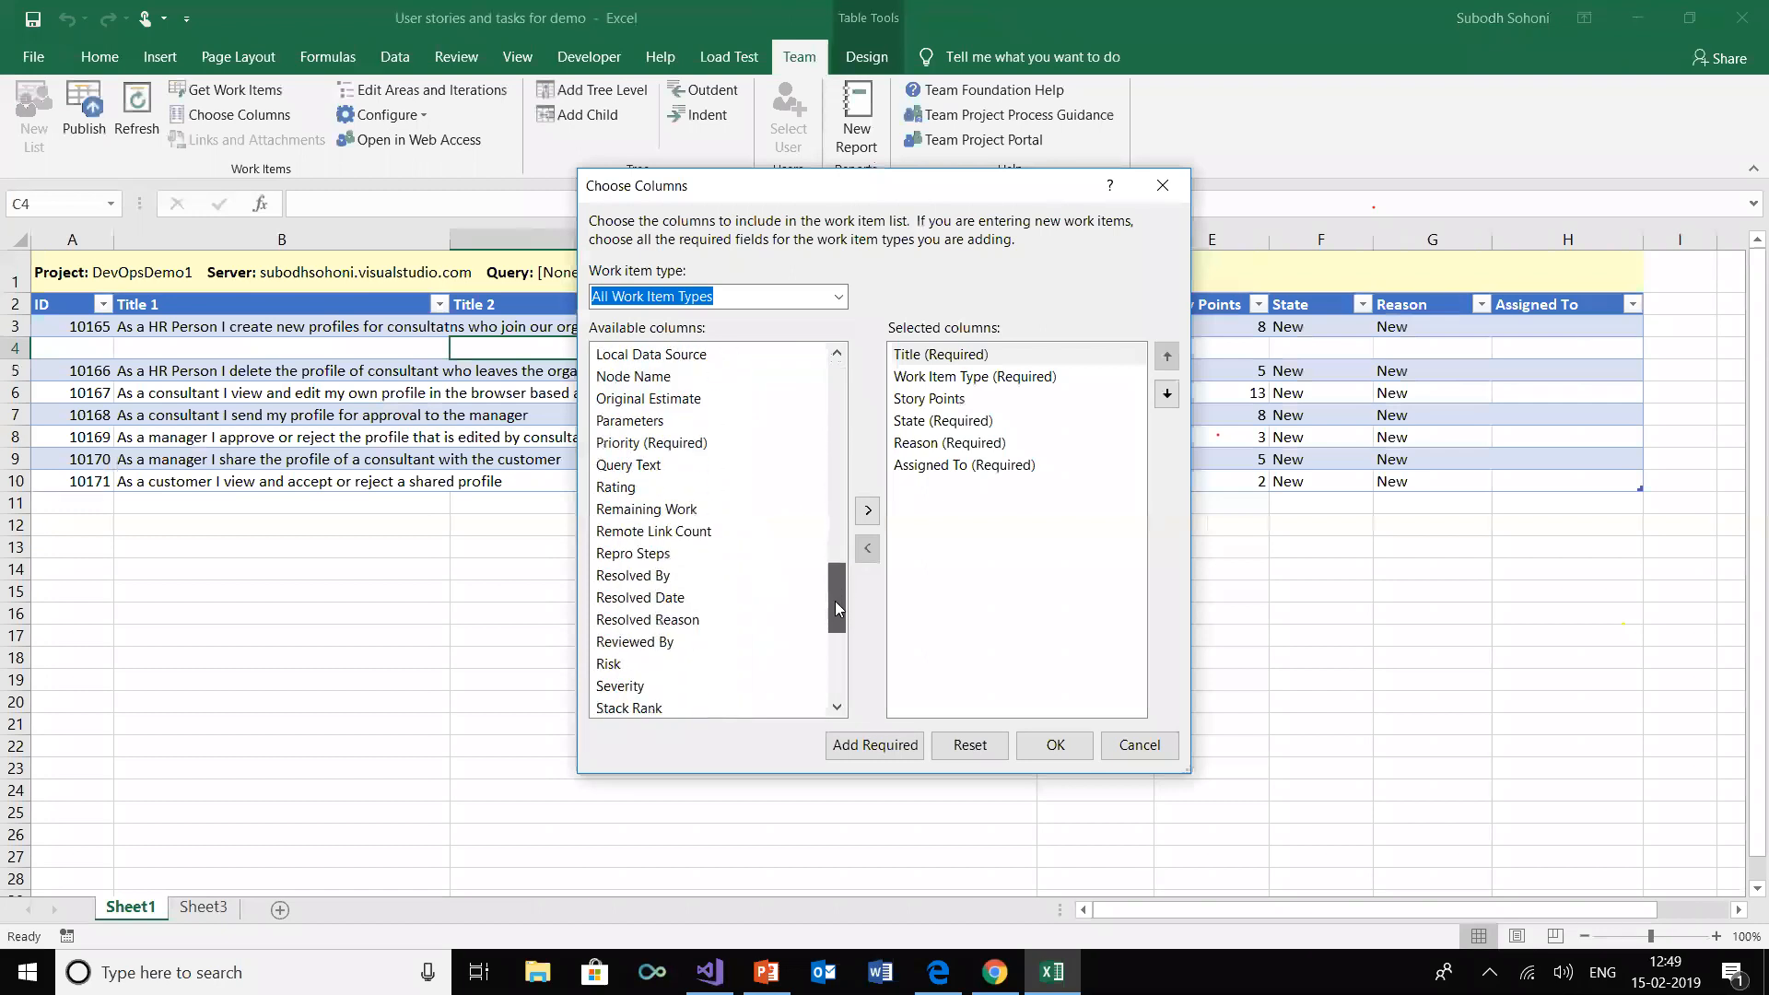
{"action": "left_click", "coordinate": [655, 514]}
{"action": "left_click", "coordinate": [867, 510]}
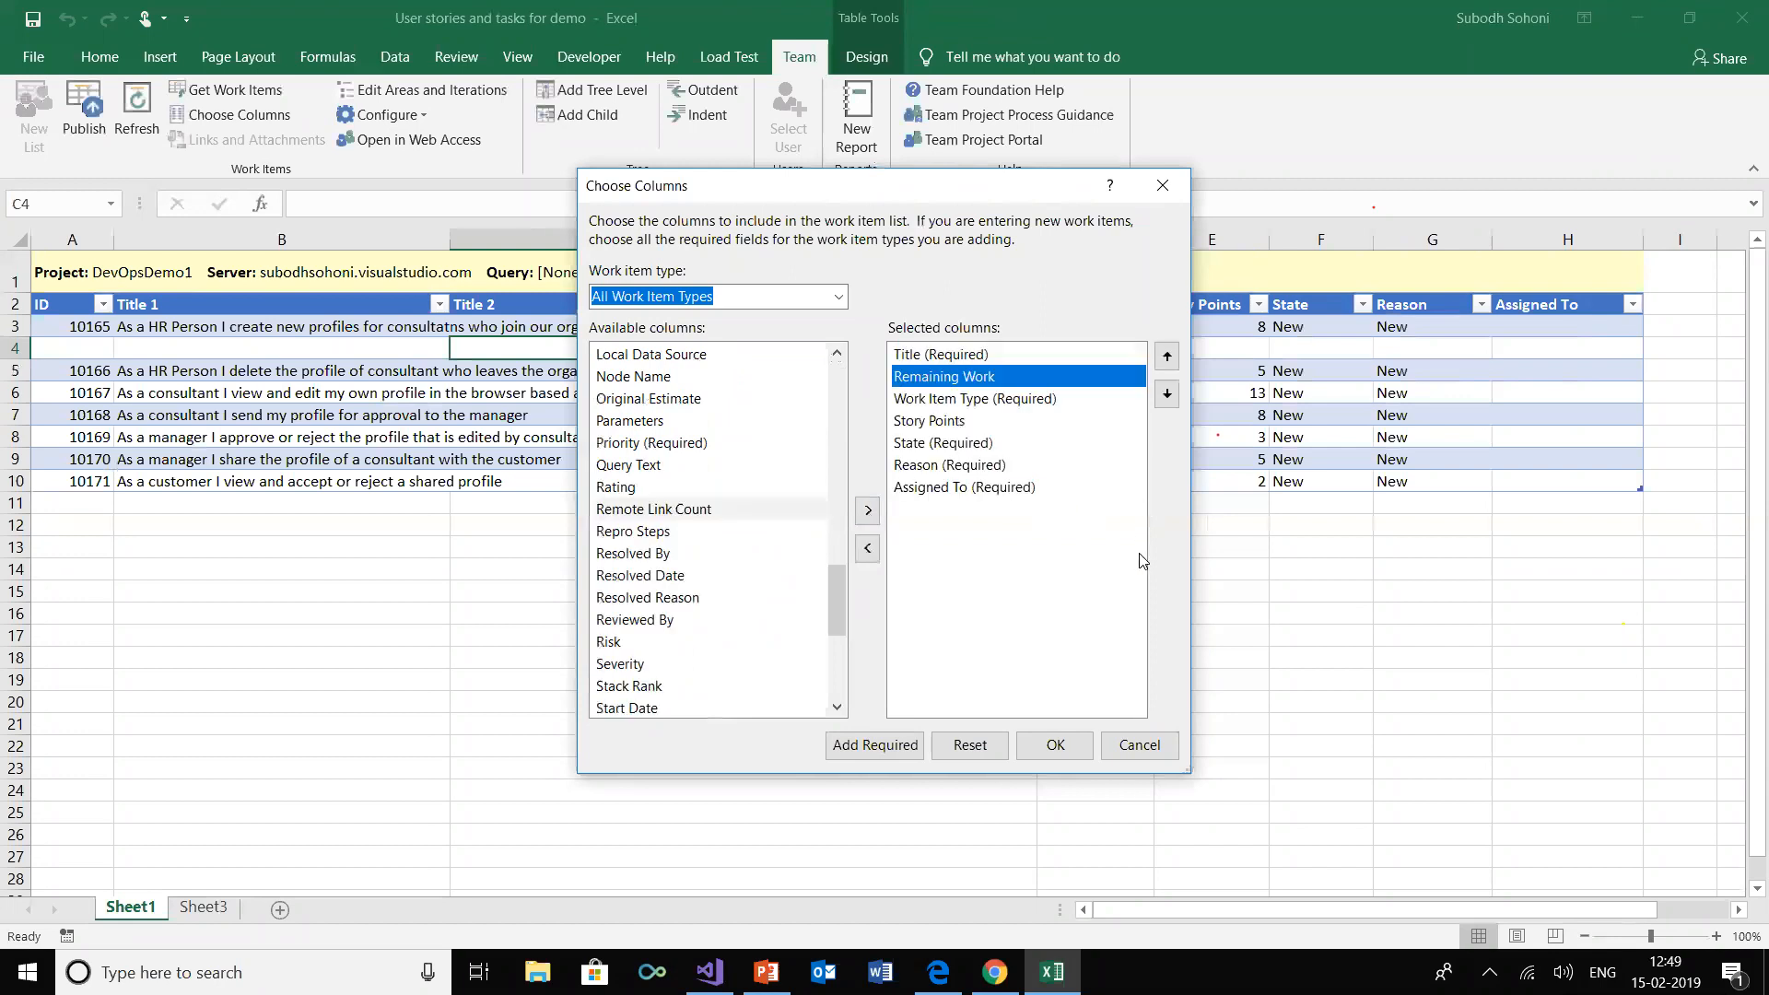
{"action": "left_click", "coordinate": [1166, 395]}
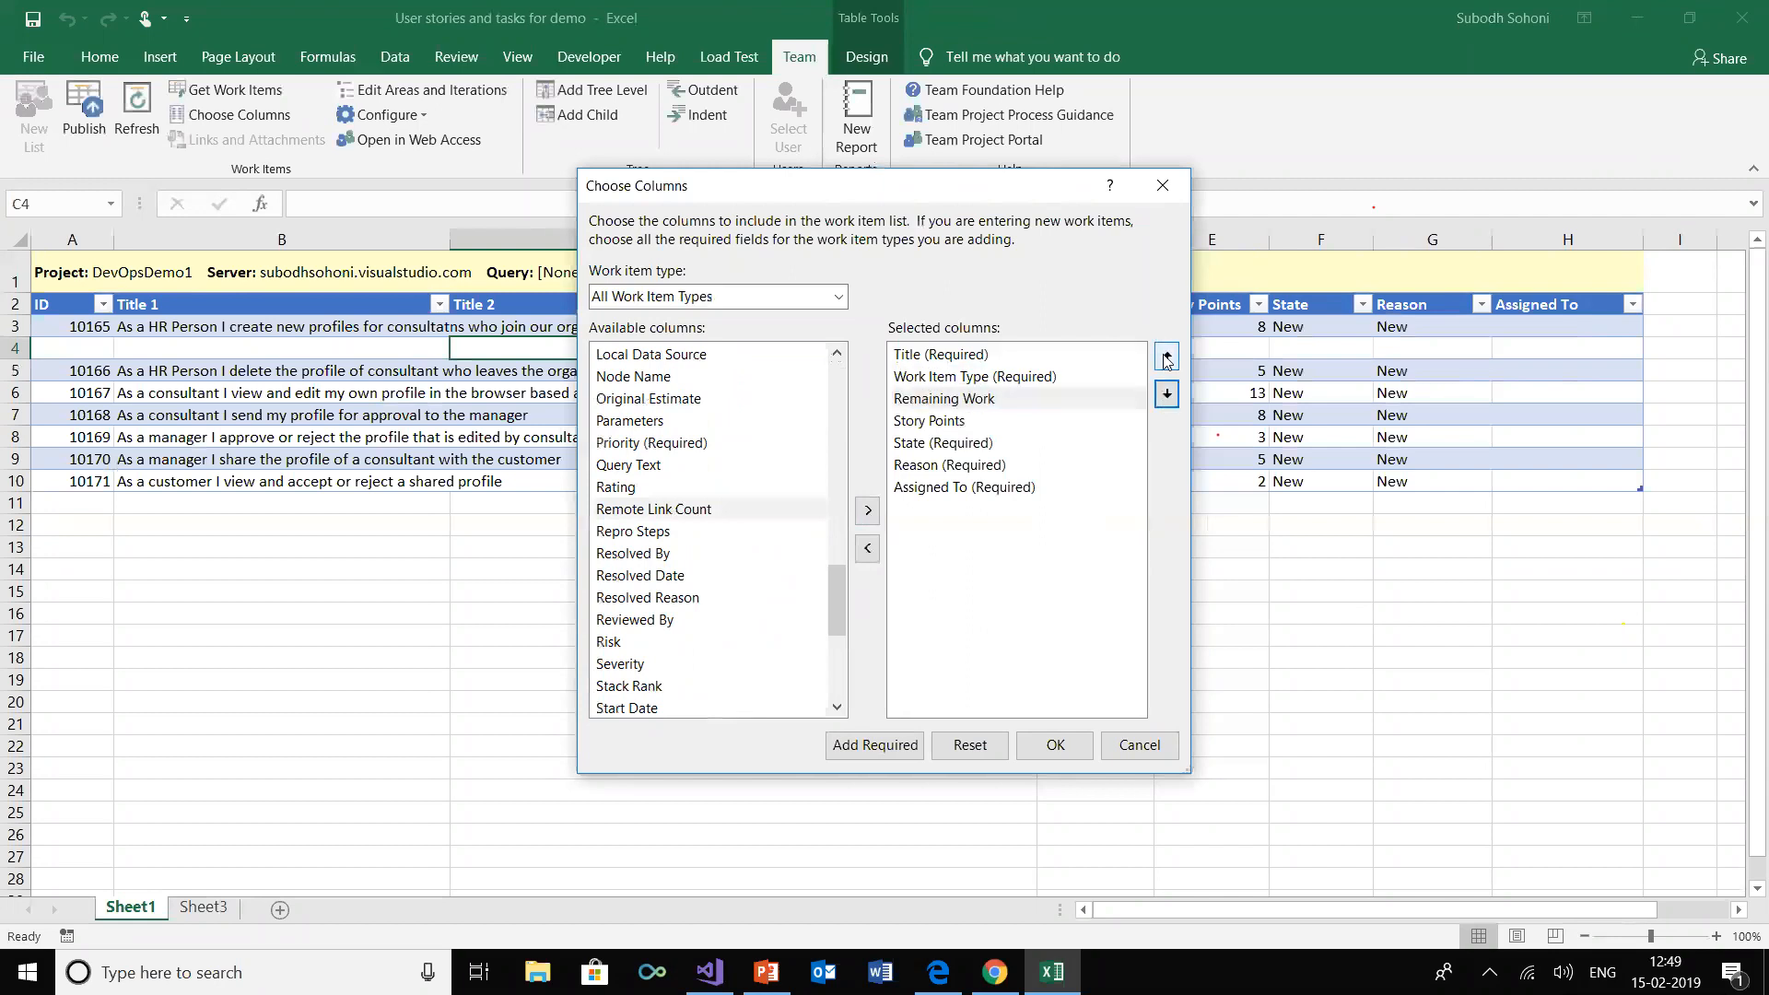
{"action": "left_click", "coordinate": [1166, 359]}
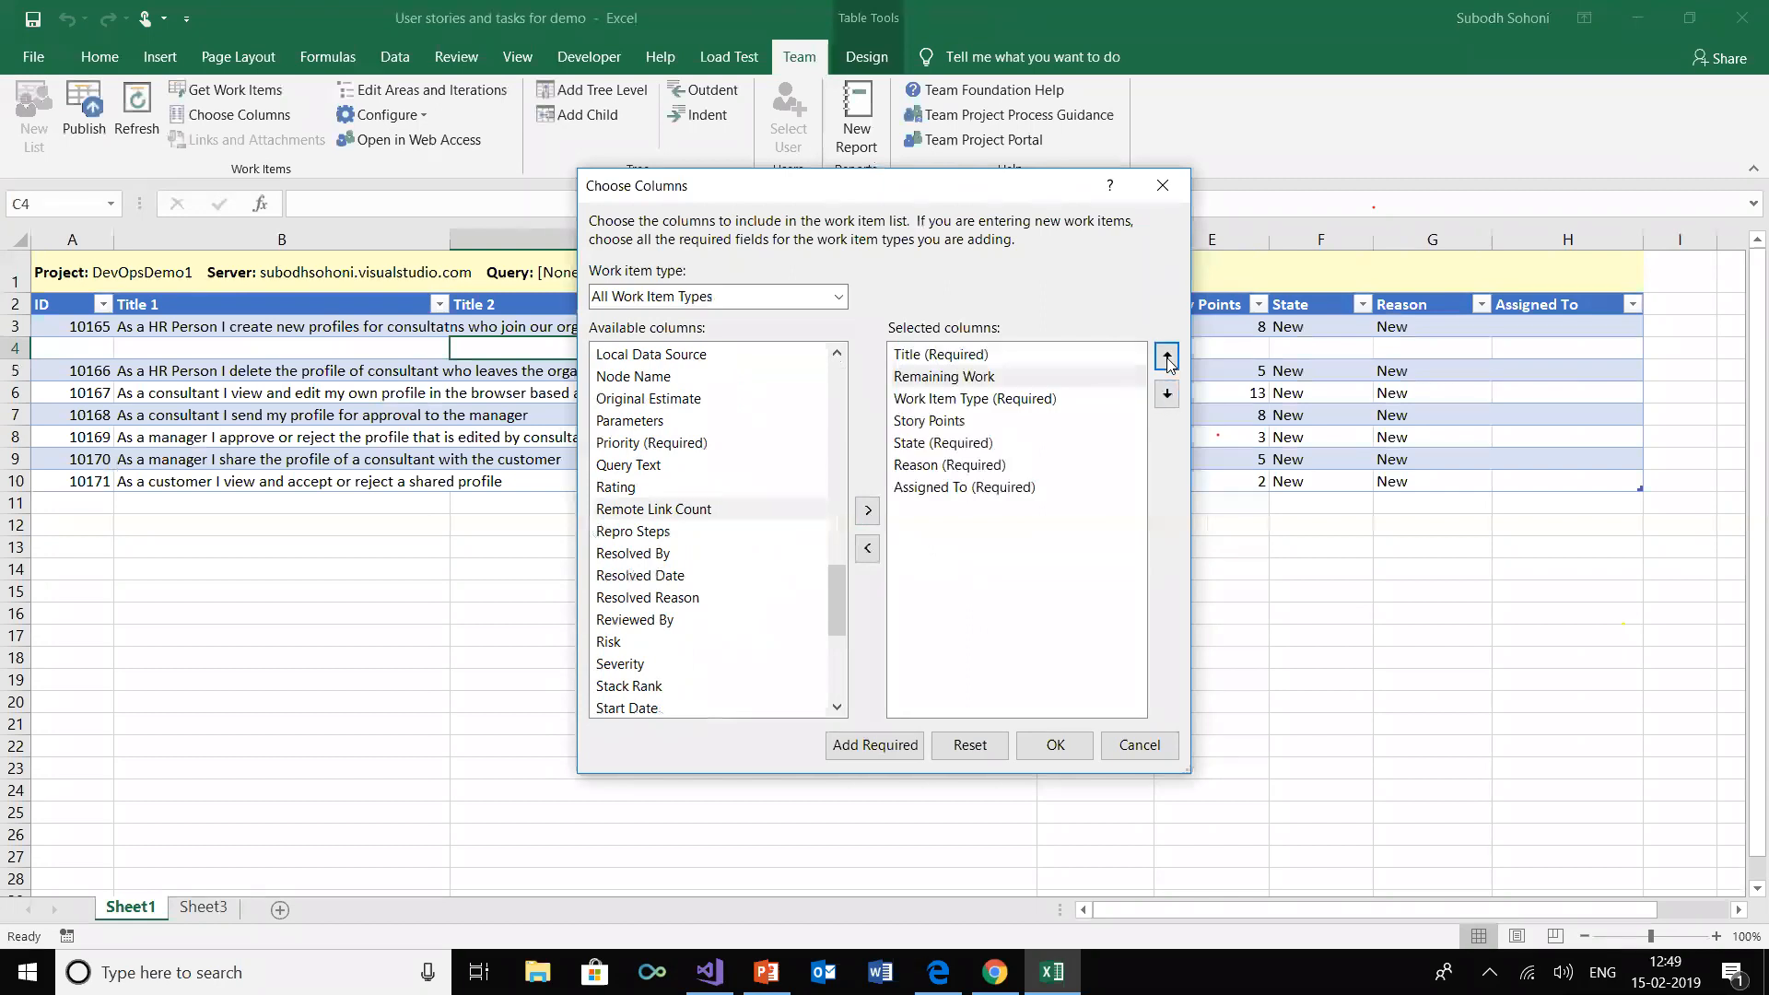
{"action": "left_click", "coordinate": [1052, 744]}
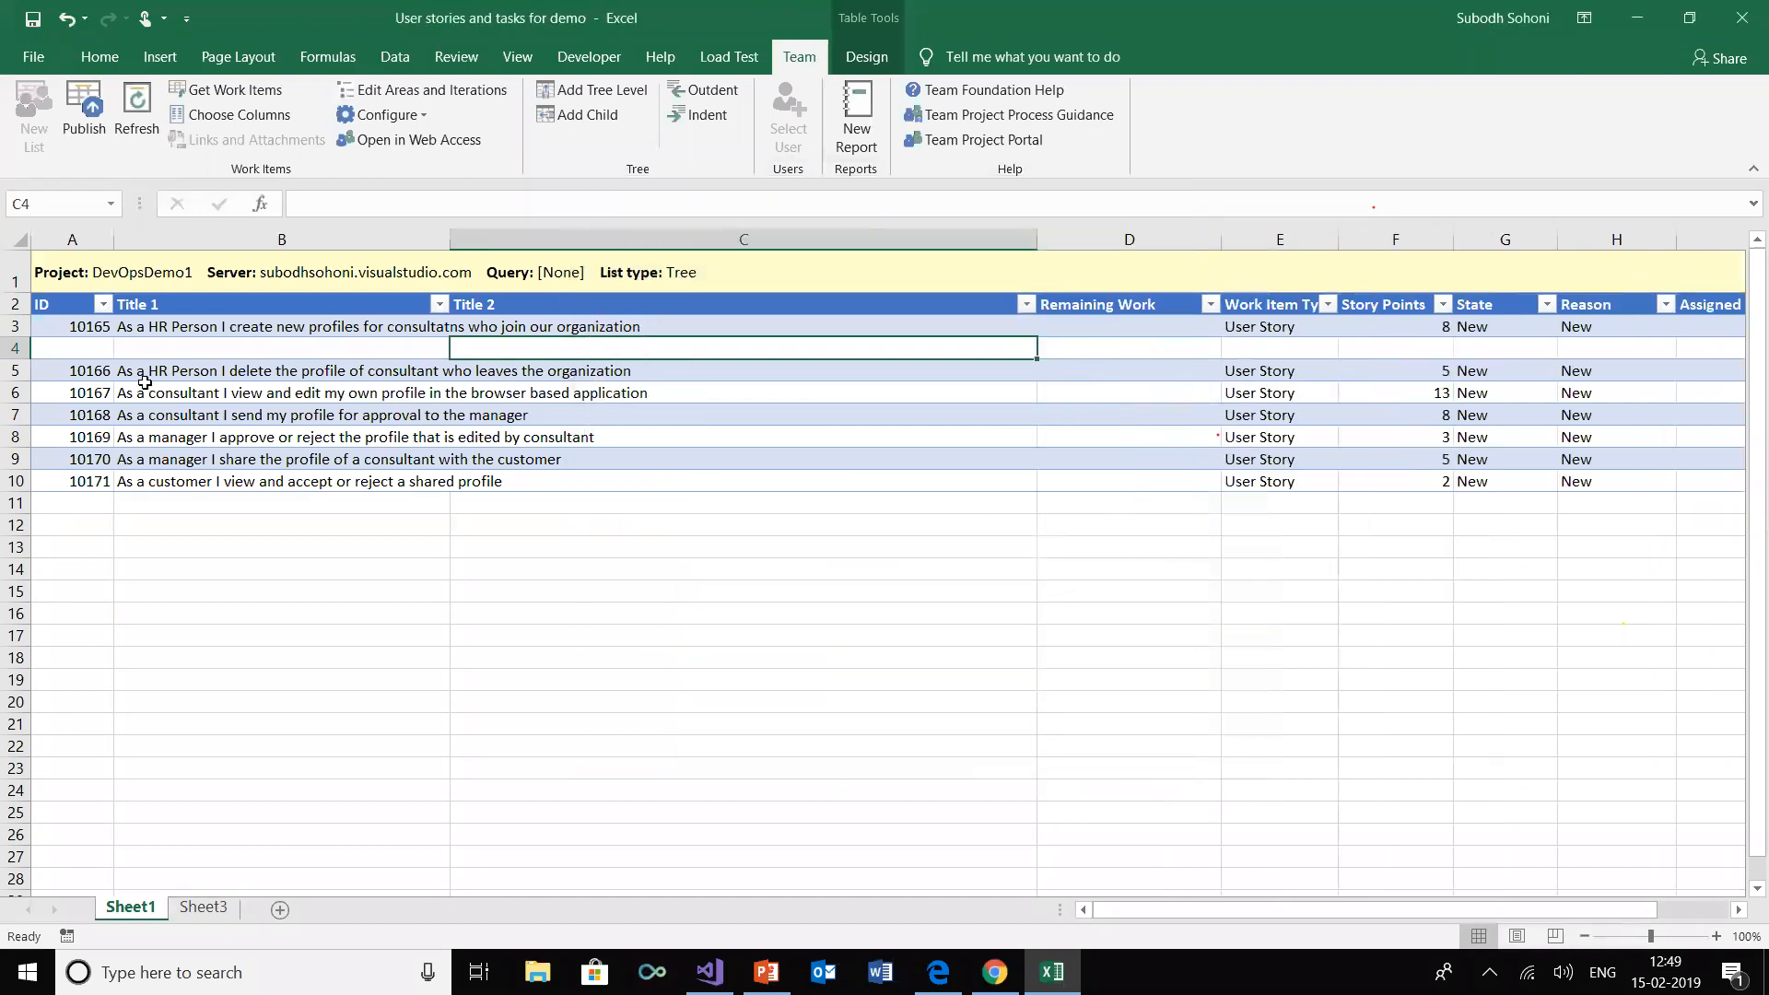
Insert eight more blank rows beneath the create-new-profiles story and select the first Title 2 cell below it
{"action": "left_click_drag", "start_coordinate": [14, 348], "coordinate": [11, 499]}
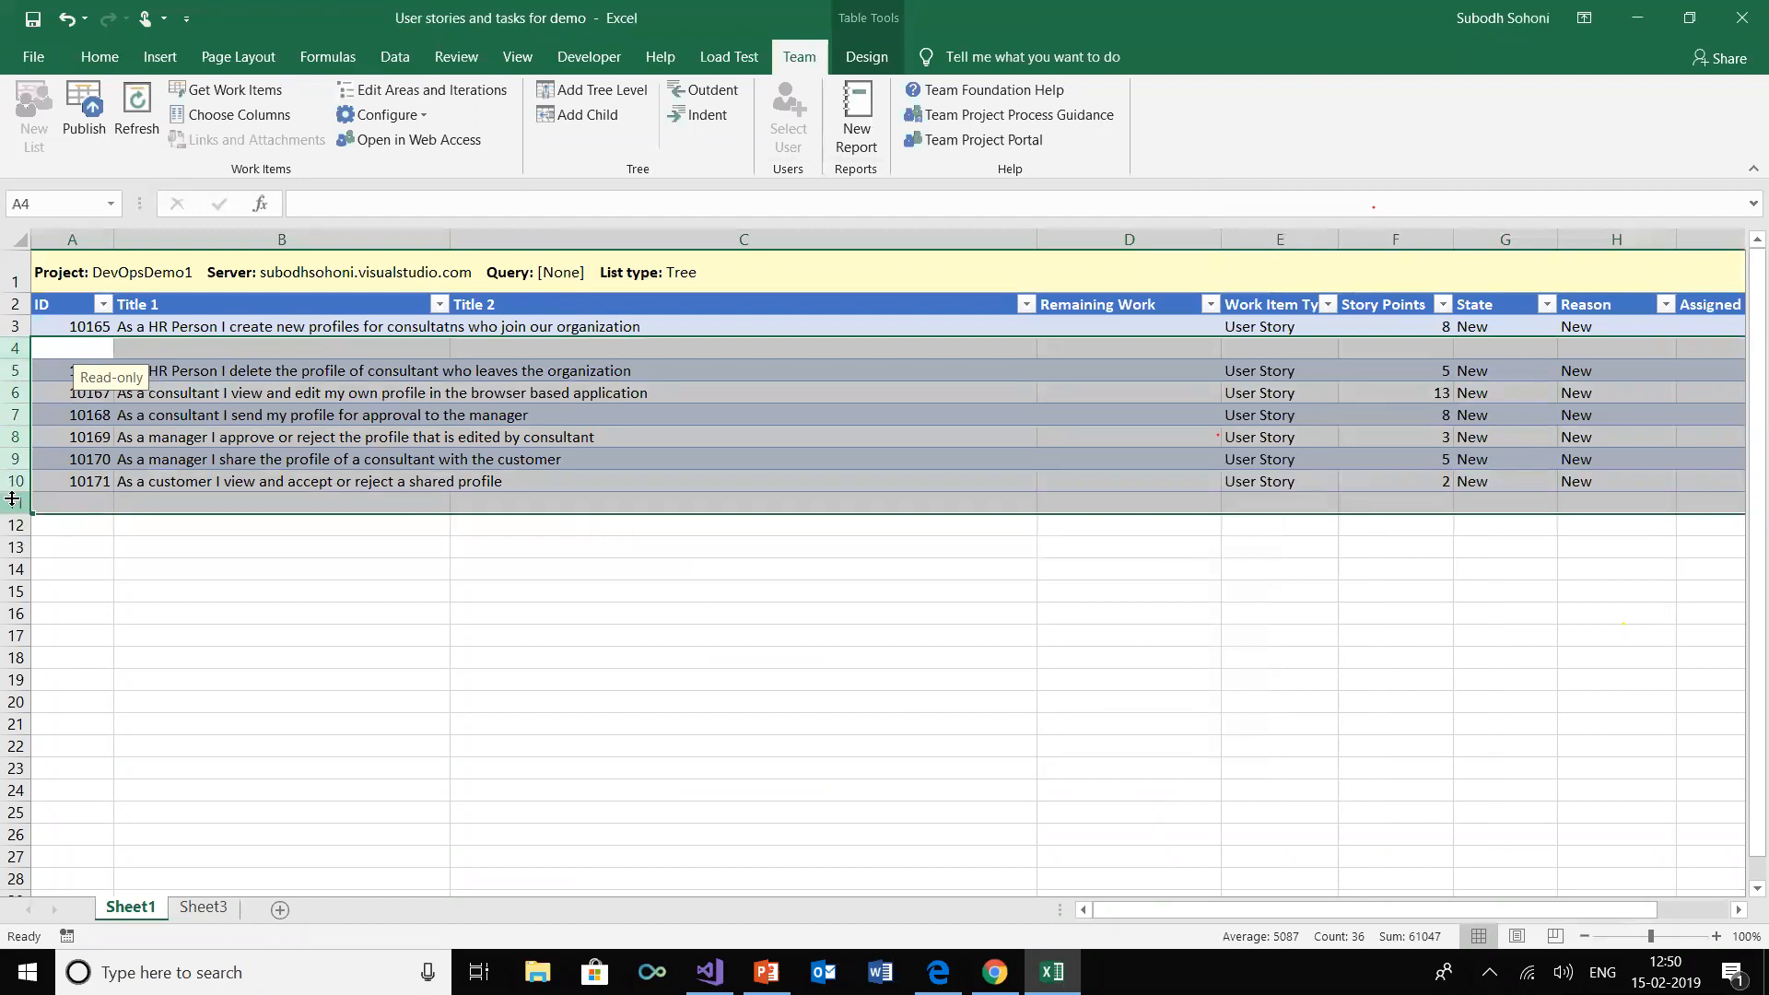
{"action": "right_click", "coordinate": [14, 348]}
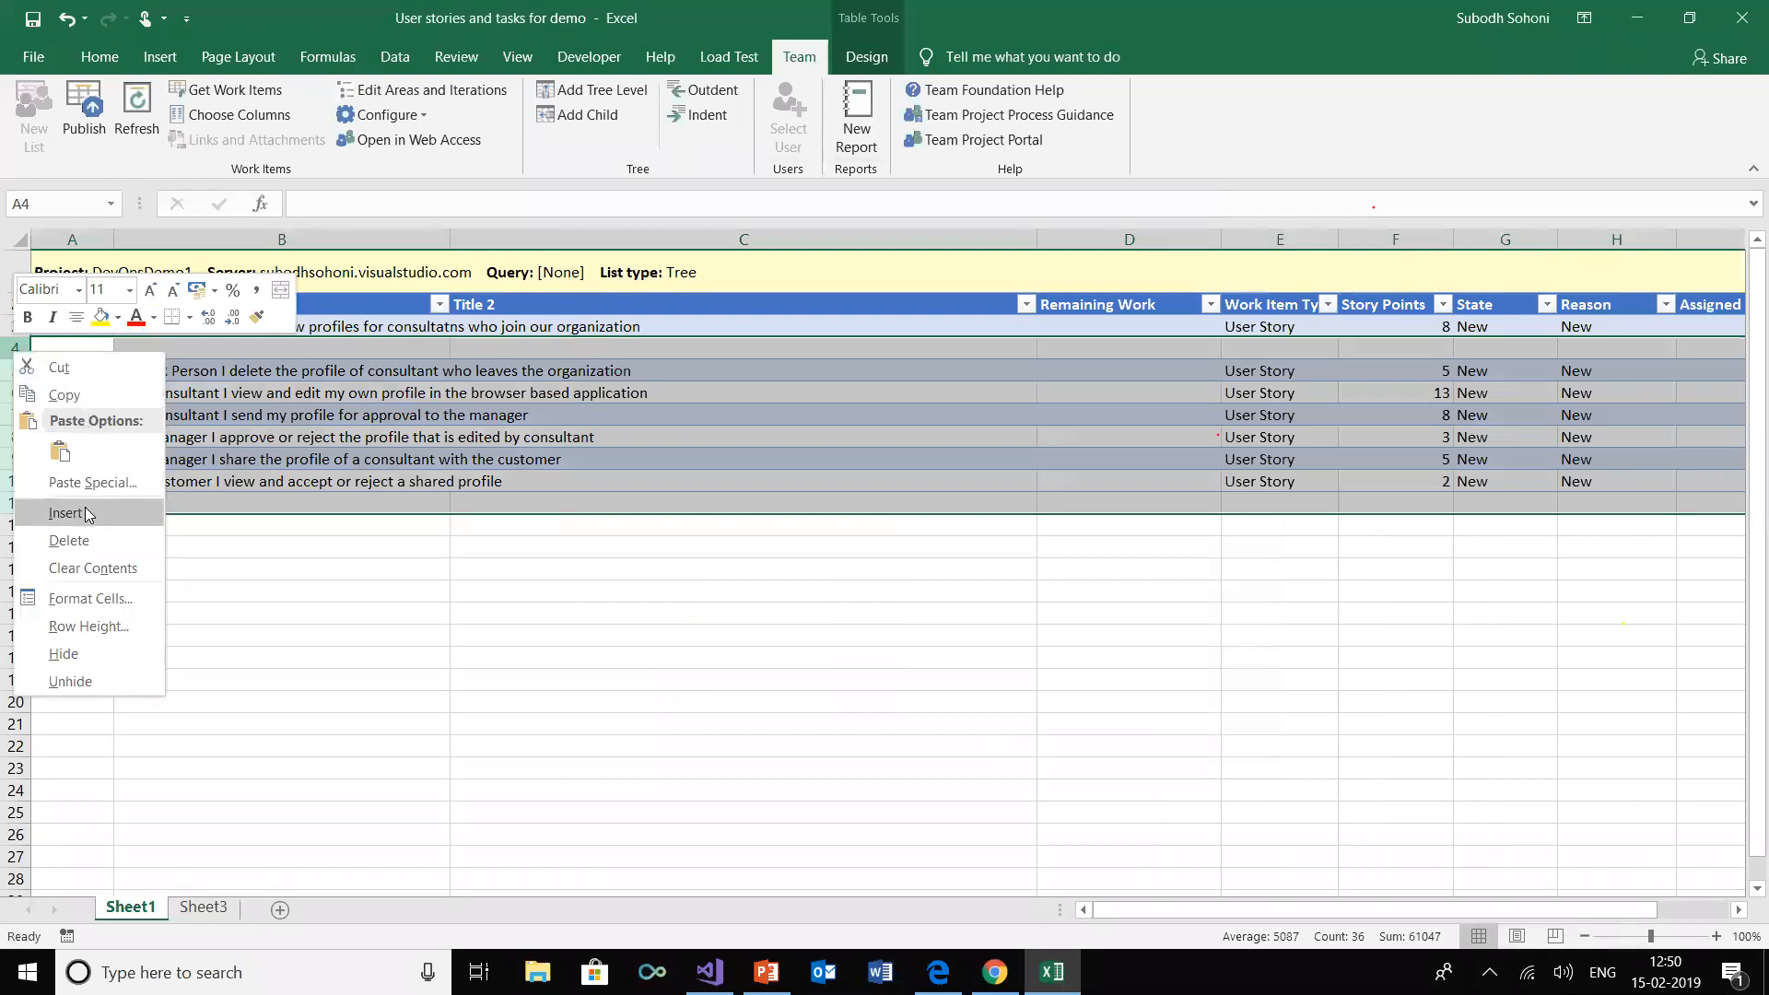
{"action": "left_click", "coordinate": [85, 506]}
{"action": "left_click", "coordinate": [191, 355]}
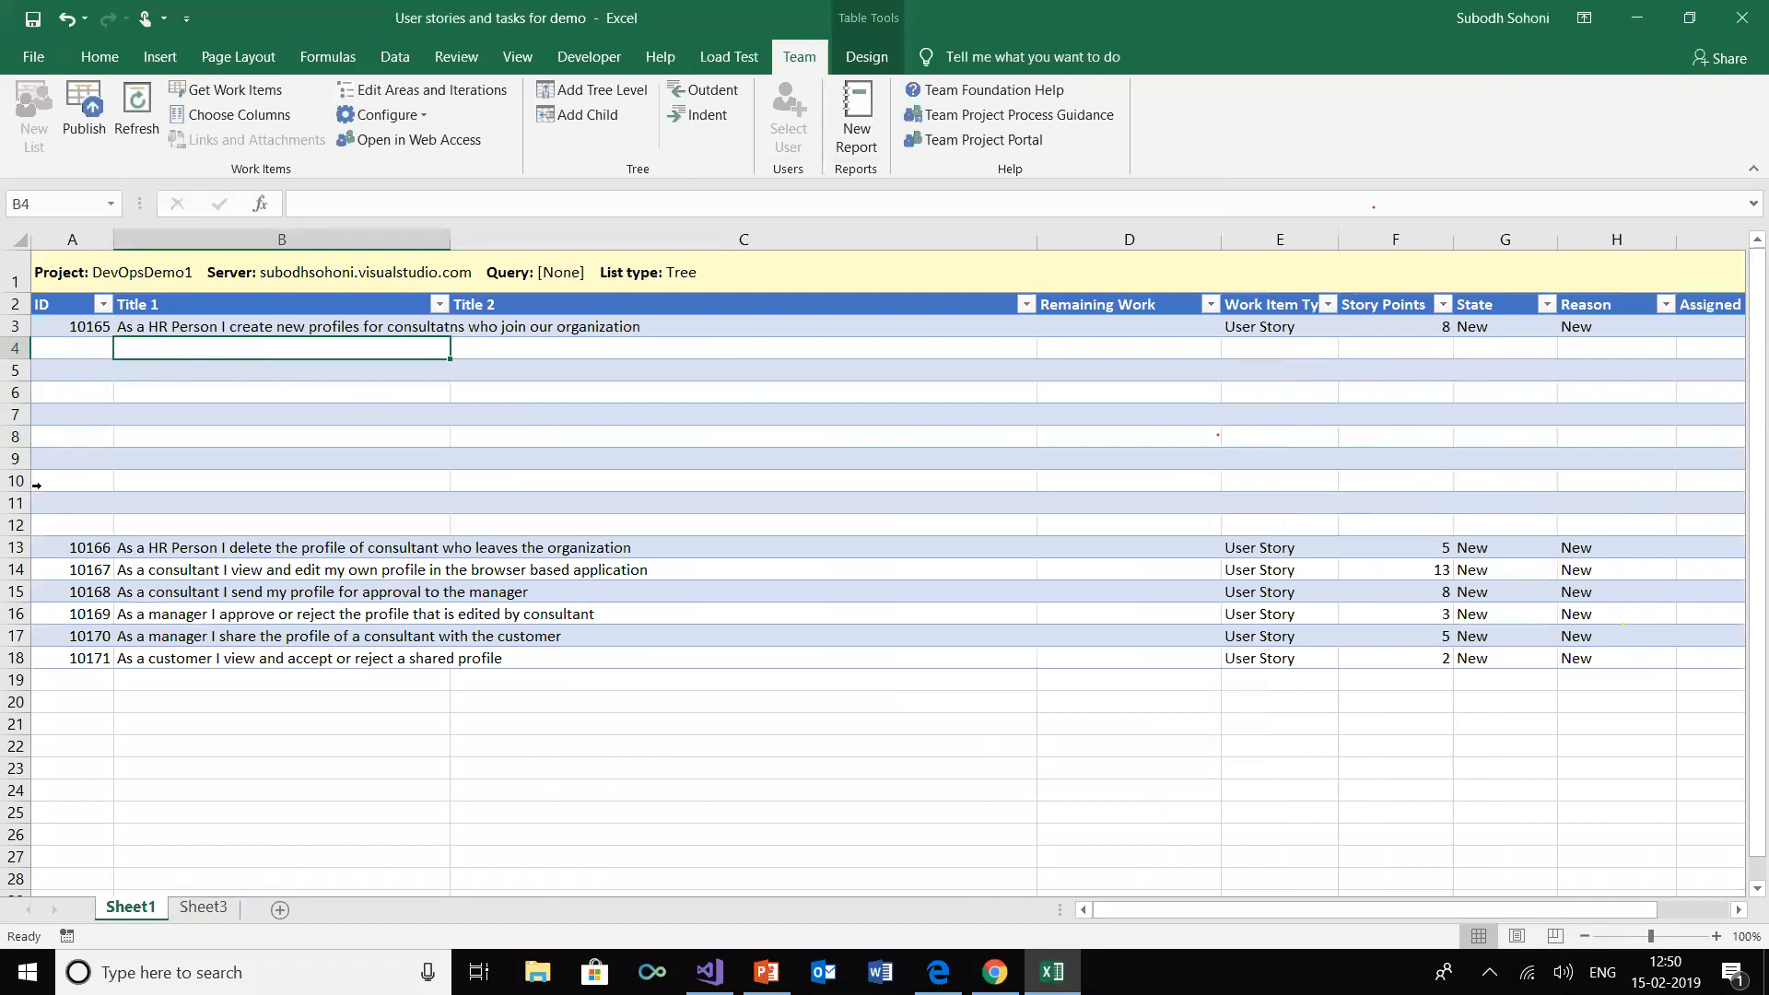
{"action": "left_click", "coordinate": [604, 347]}
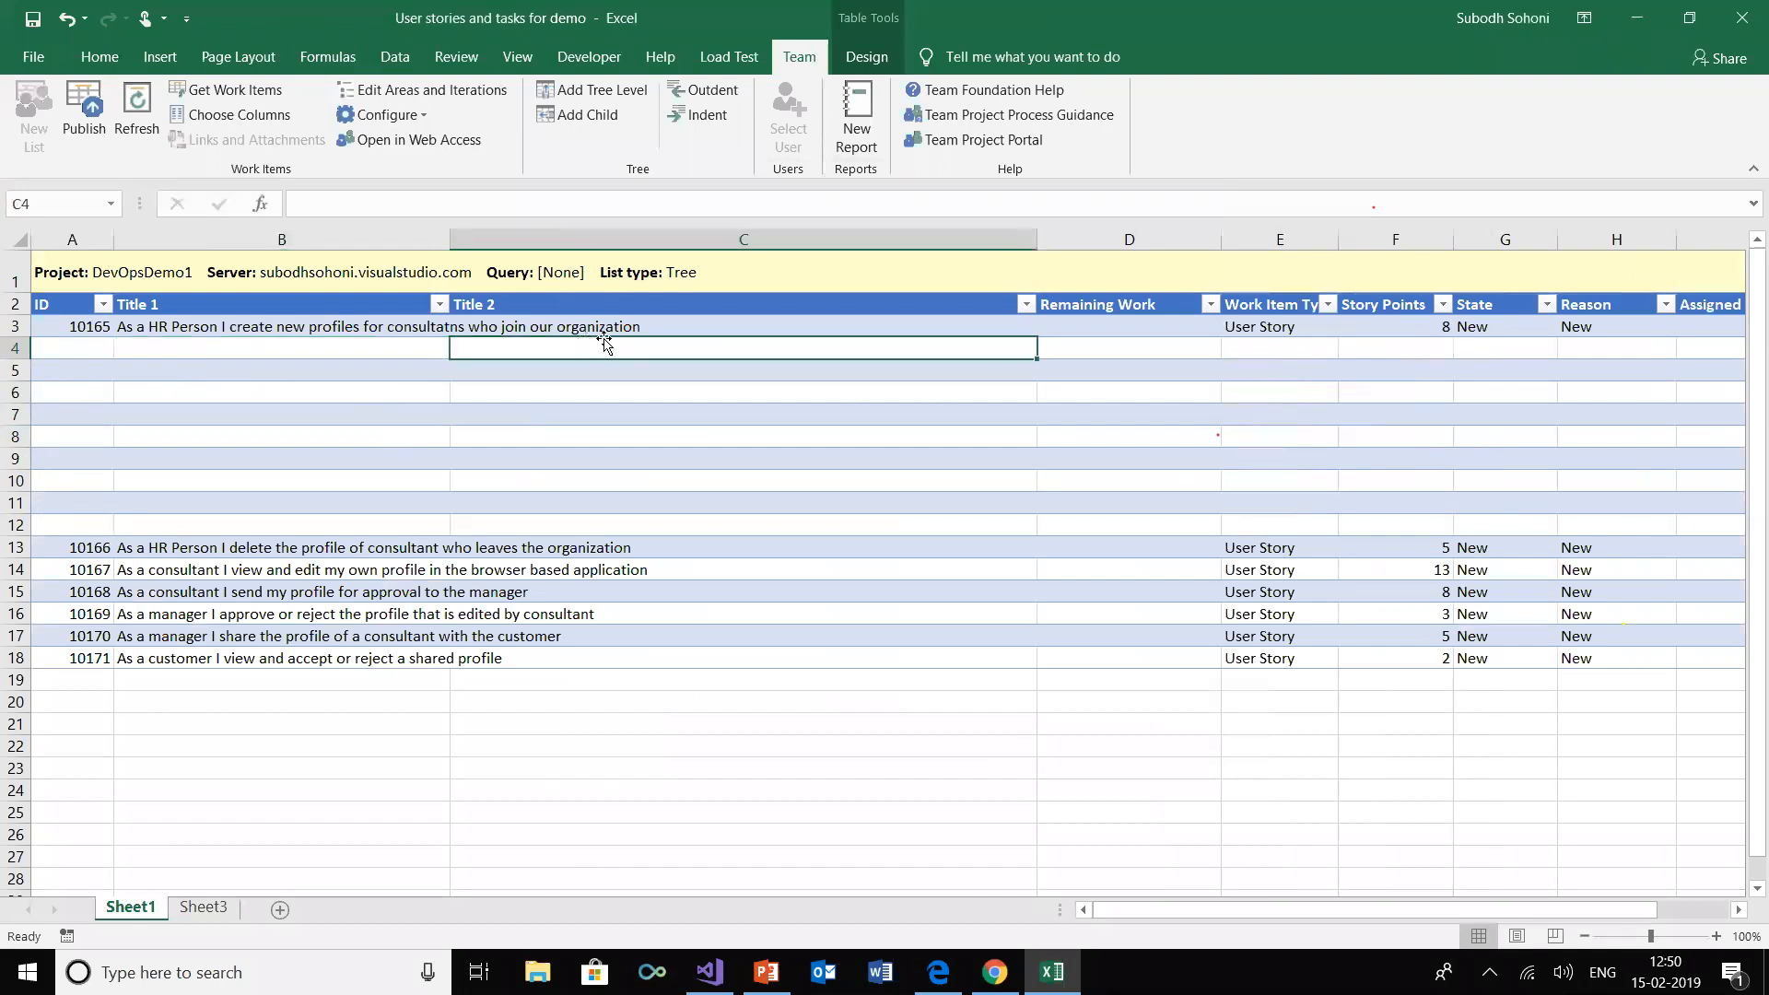
Copy the nine tasks with their hours from A1:B9 on Sheet3
{"action": "left_click", "coordinate": [212, 905]}
{"action": "left_click_drag", "start_coordinate": [181, 263], "coordinate": [608, 428]}
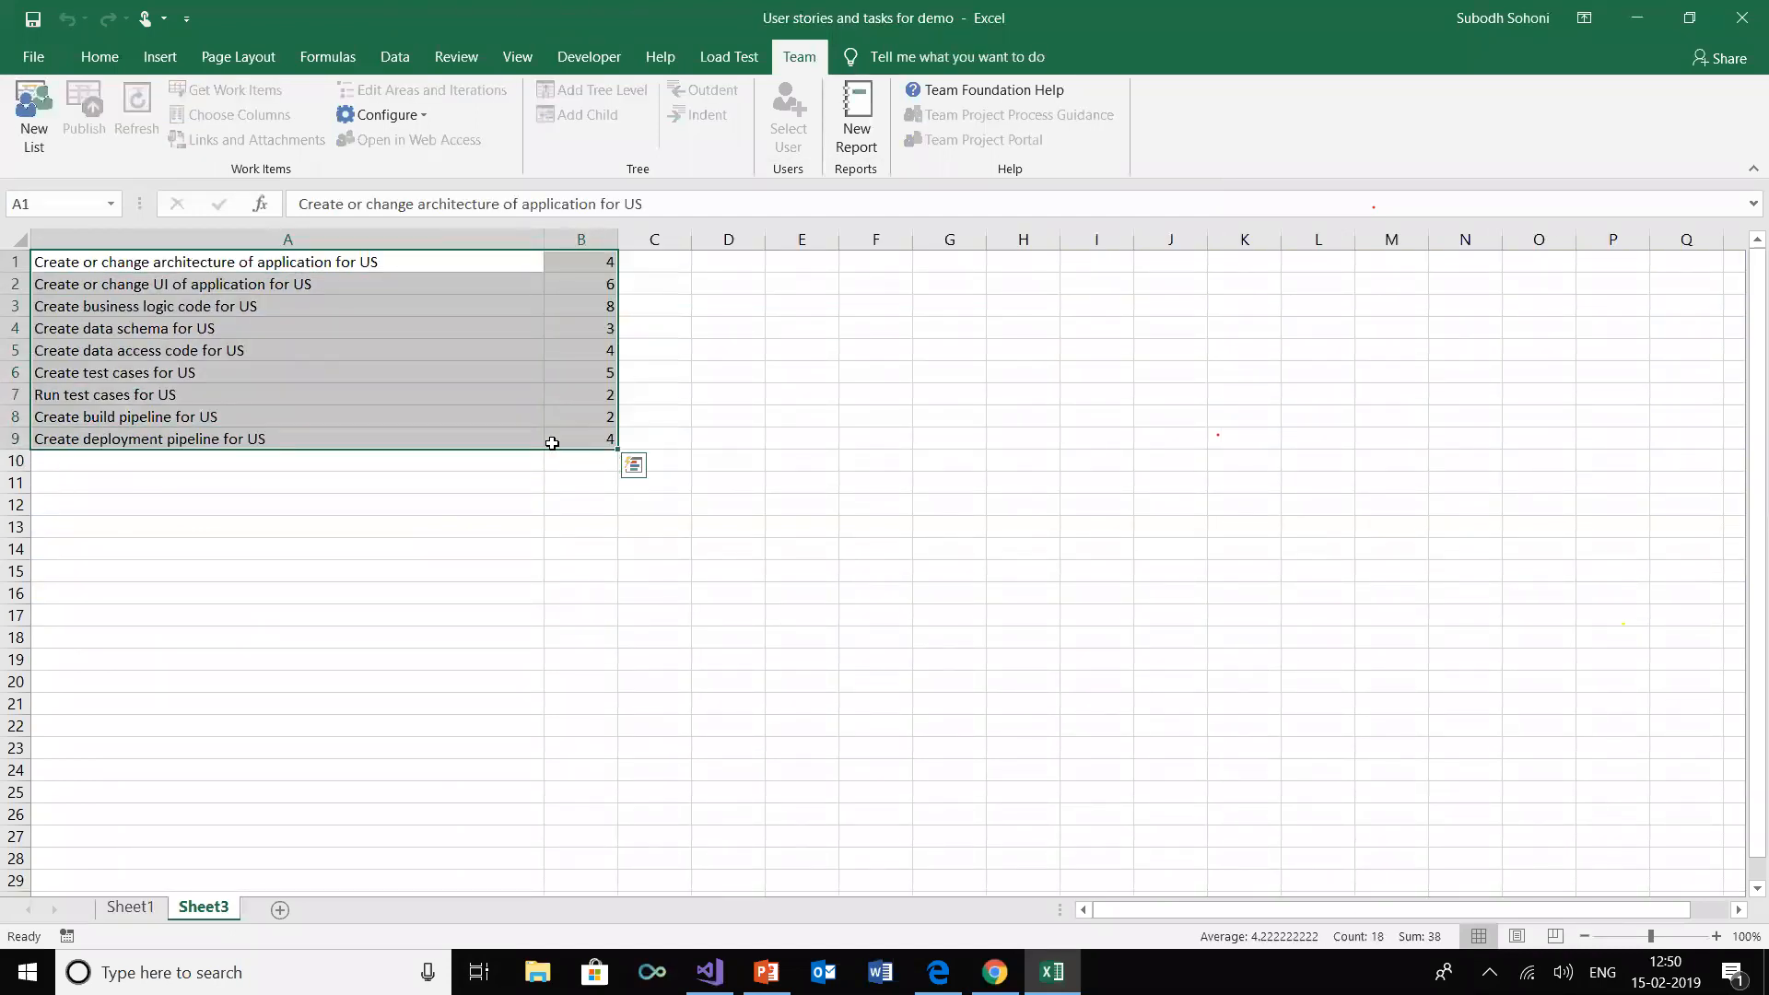
{"action": "right_click", "coordinate": [422, 420]}
{"action": "left_click", "coordinate": [472, 459]}
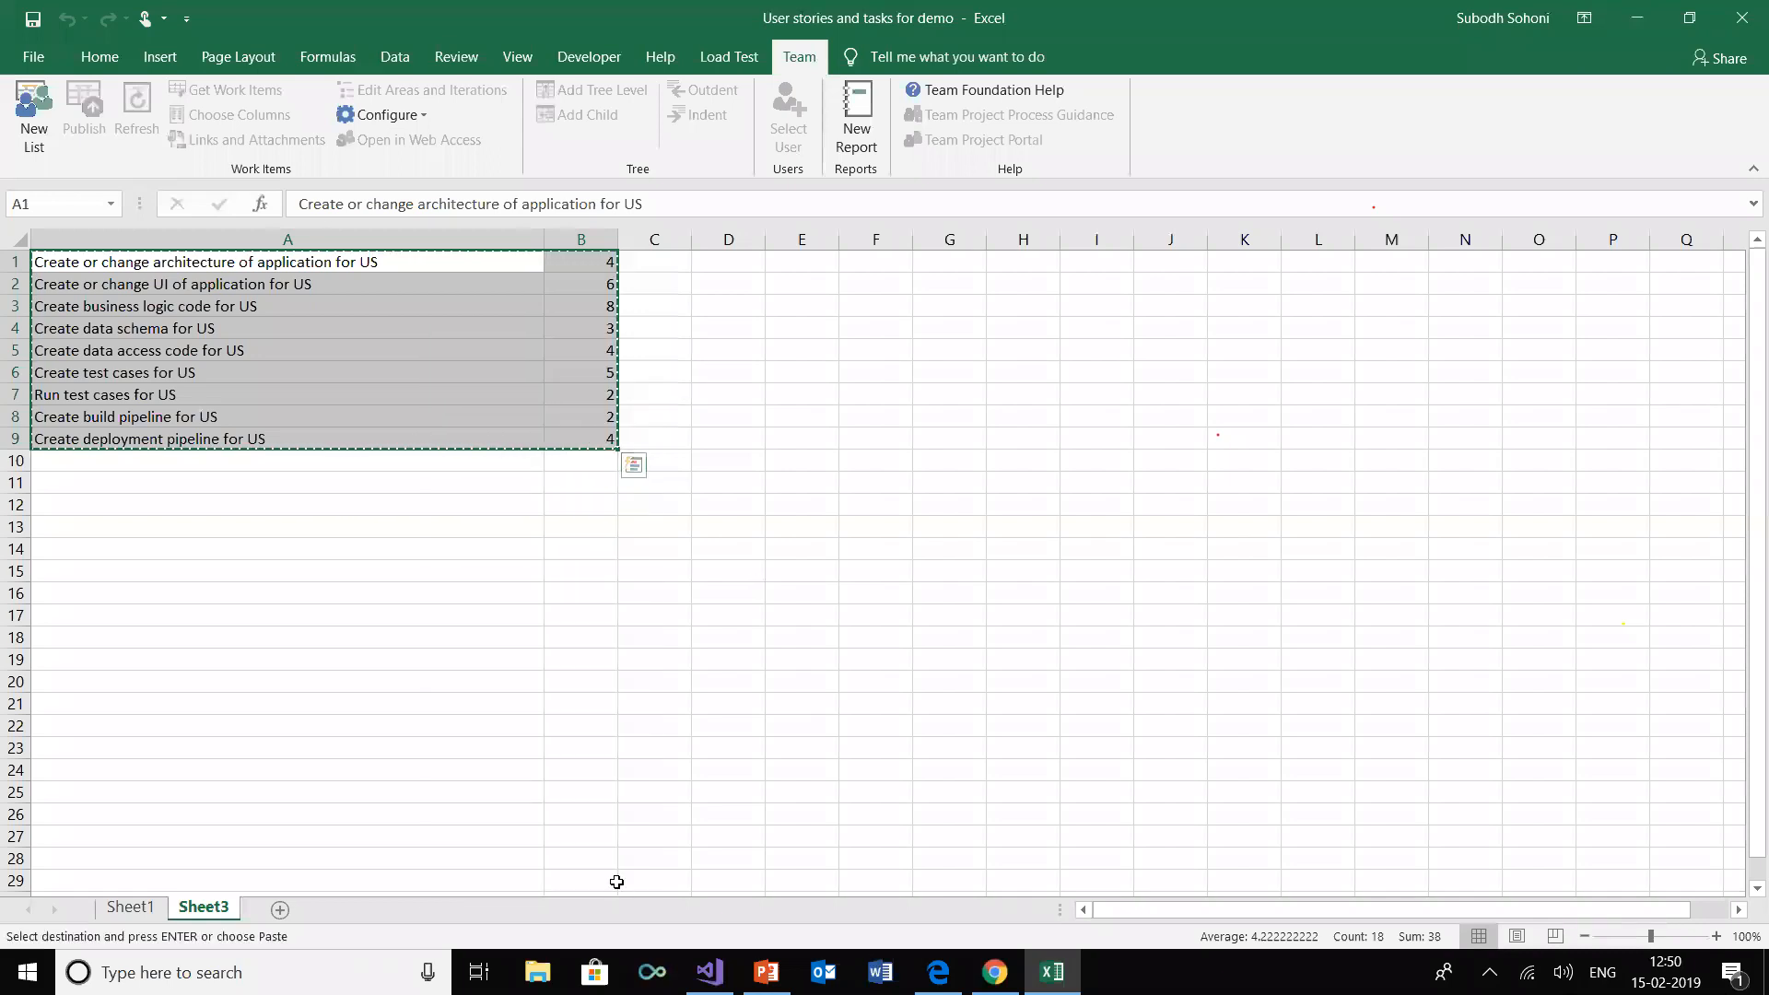
{"action": "left_click", "coordinate": [134, 909]}
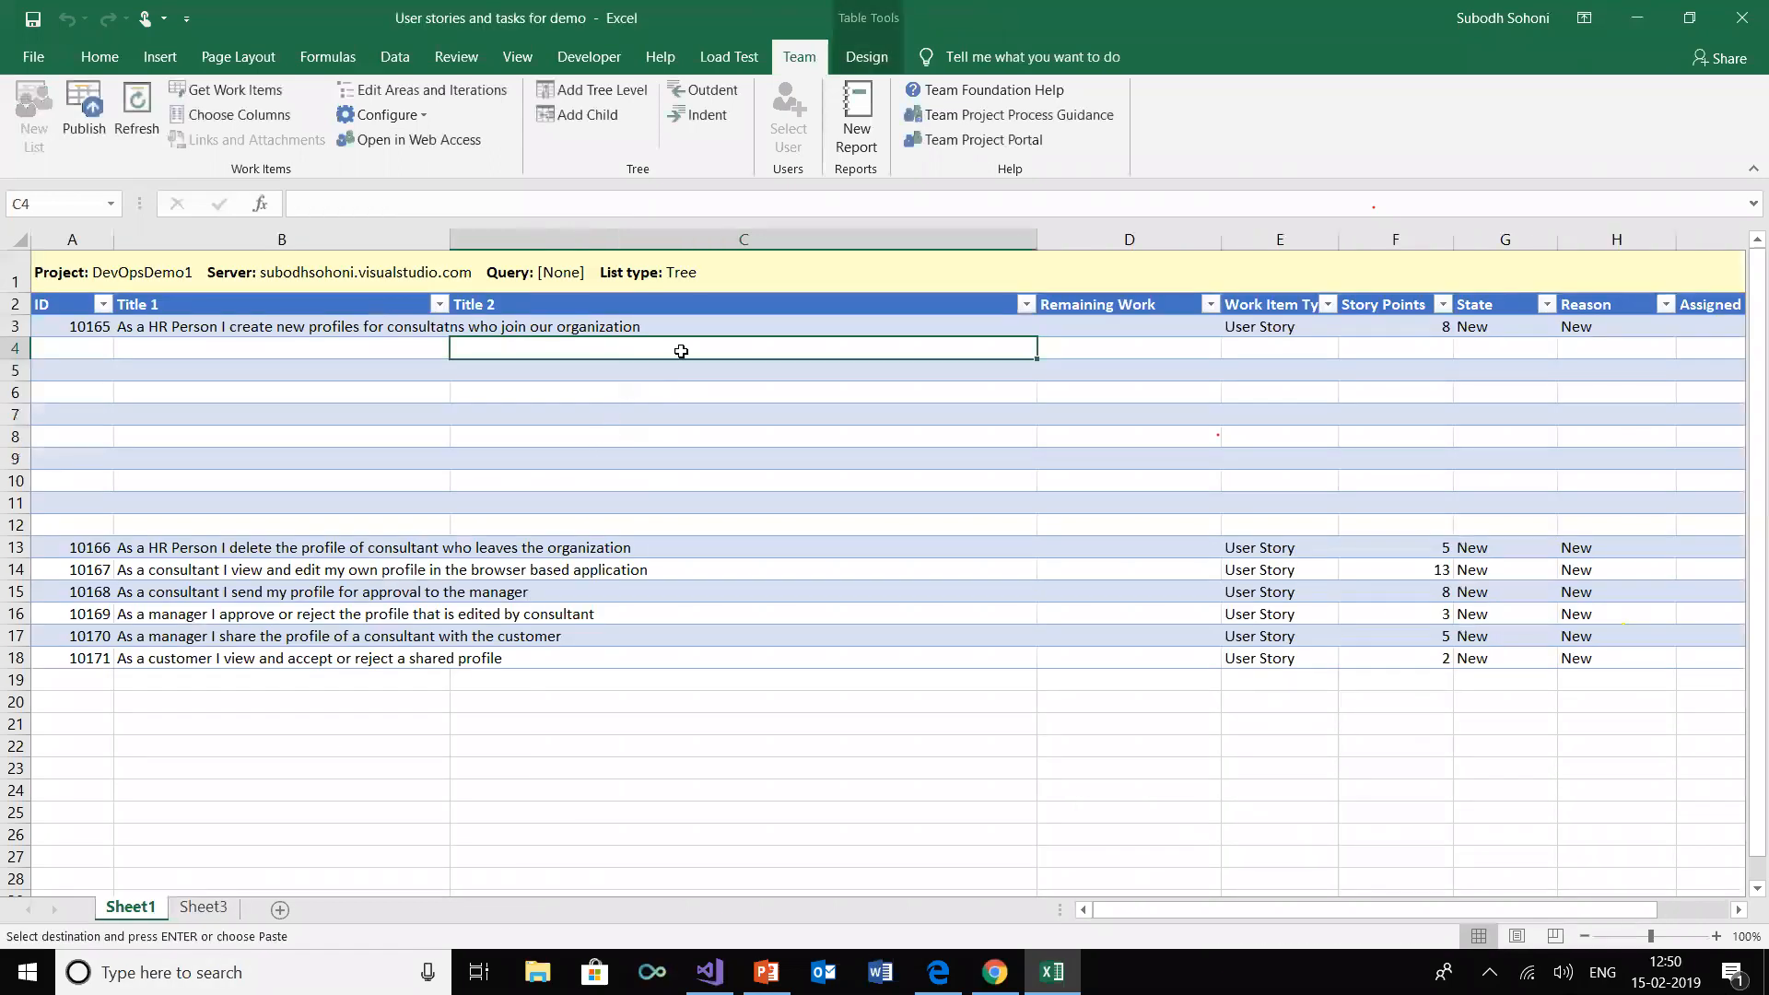
{"action": "right_click", "coordinate": [685, 354]}
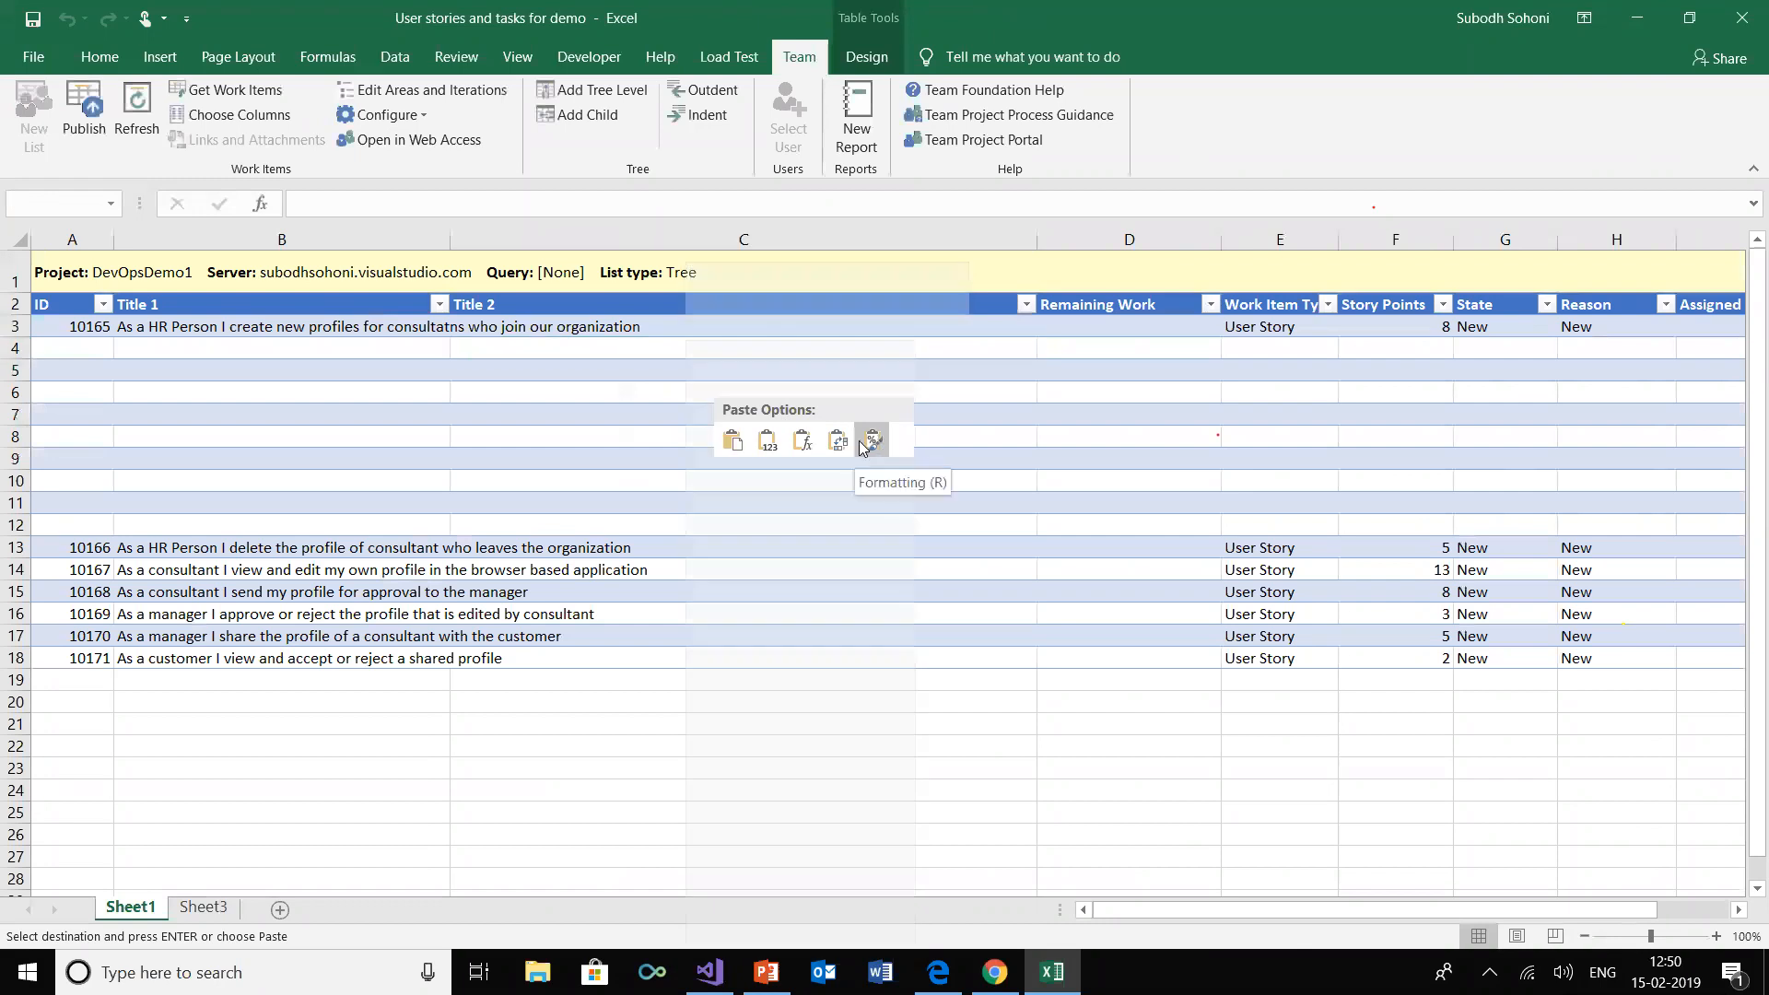
{"action": "left_click", "coordinate": [587, 332]}
{"action": "right_click", "coordinate": [596, 354]}
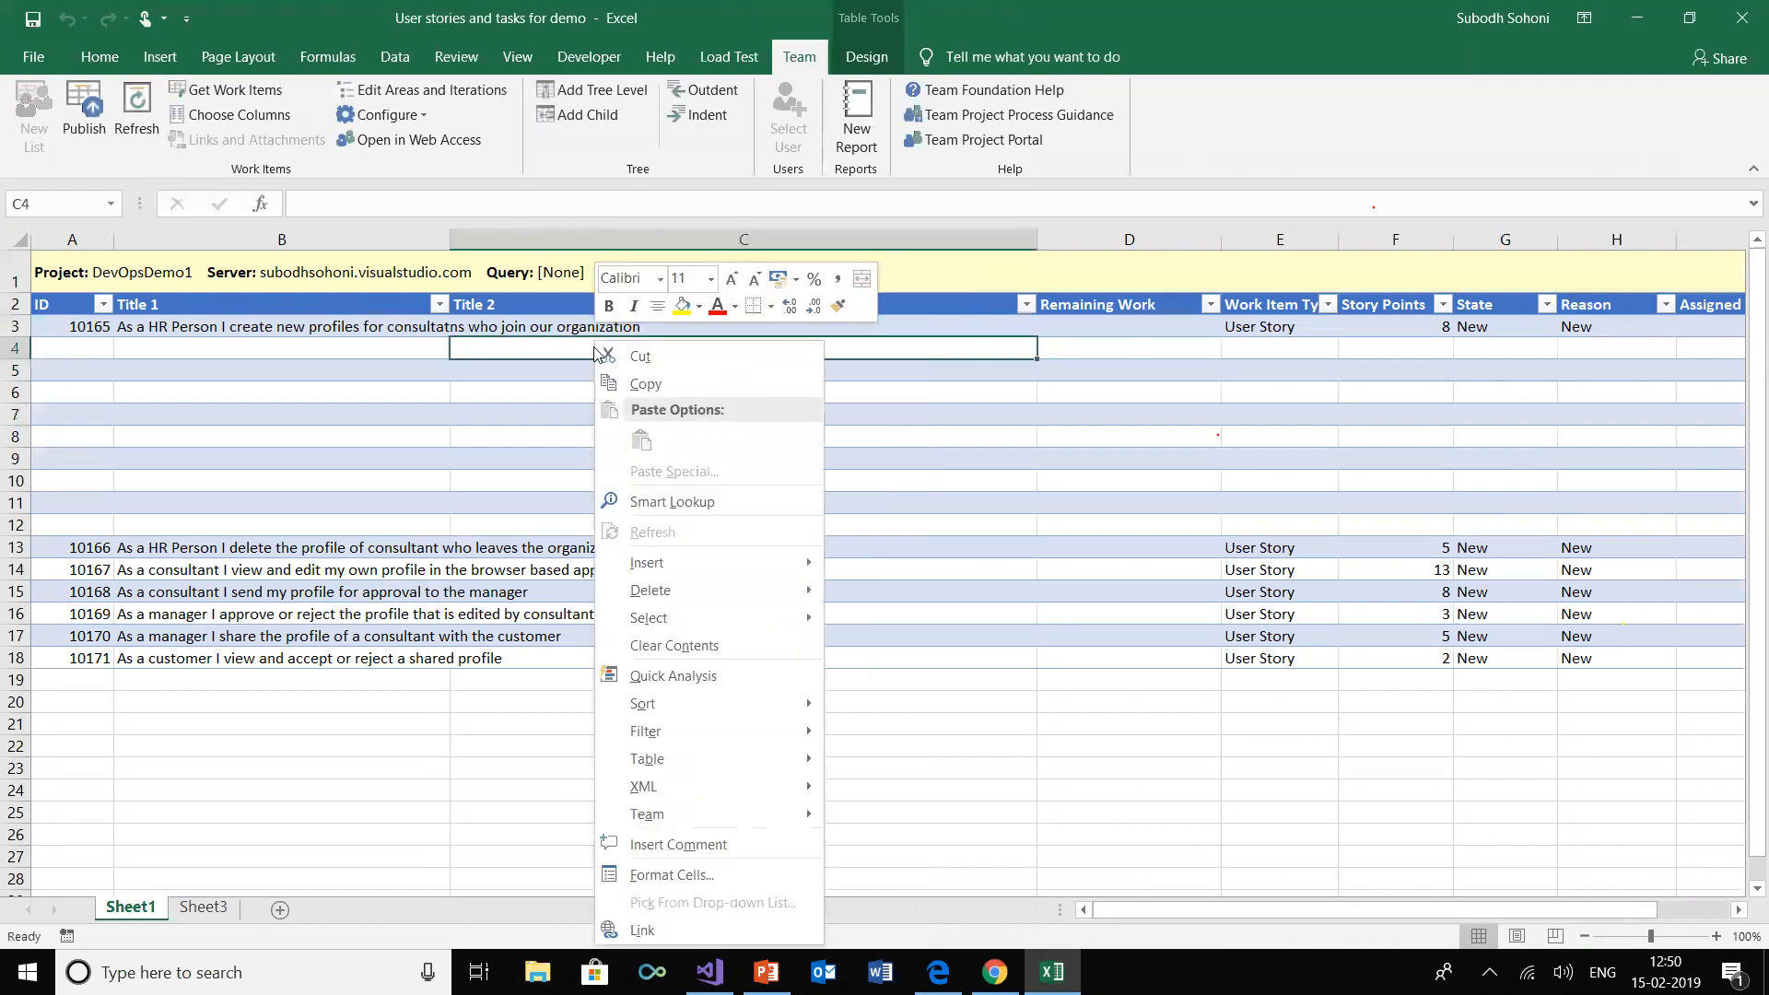
{"action": "left_click", "coordinate": [539, 343]}
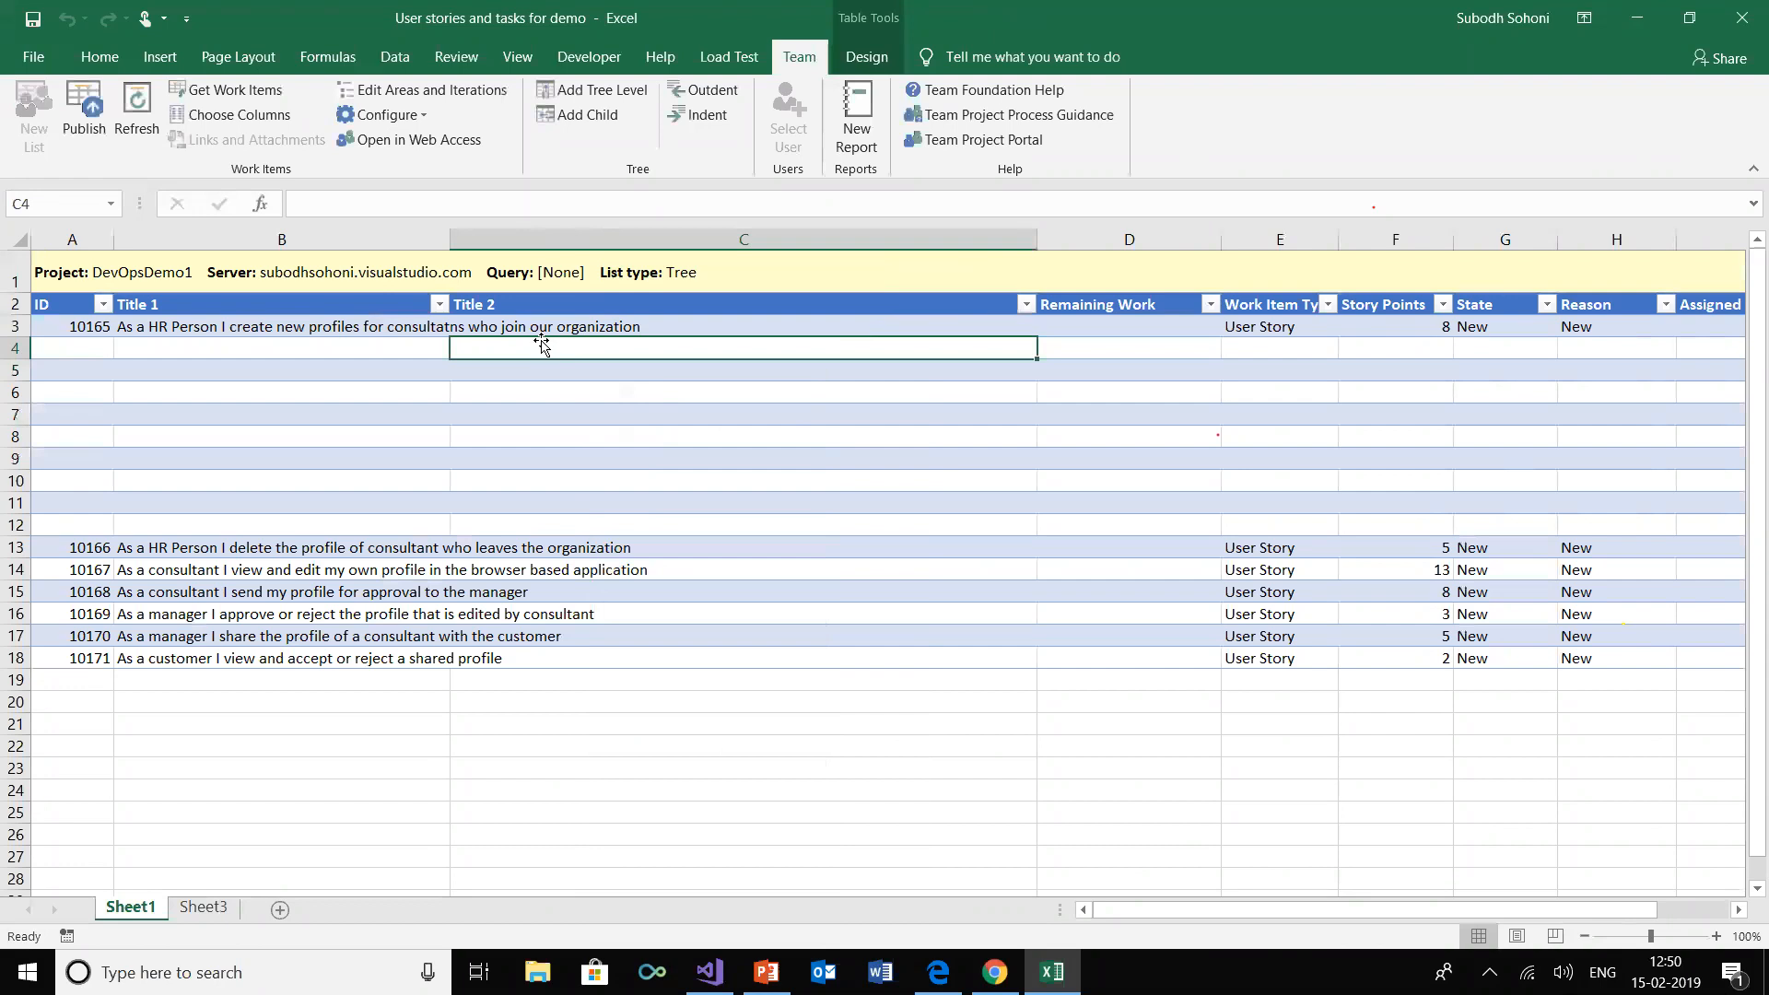
Copy the nine tasks with their hours from Sheet3 and paste them into Sheet1's Title 2 and Remaining Work columns from C4
{"action": "left_click", "coordinate": [219, 910]}
{"action": "right_click", "coordinate": [148, 279]}
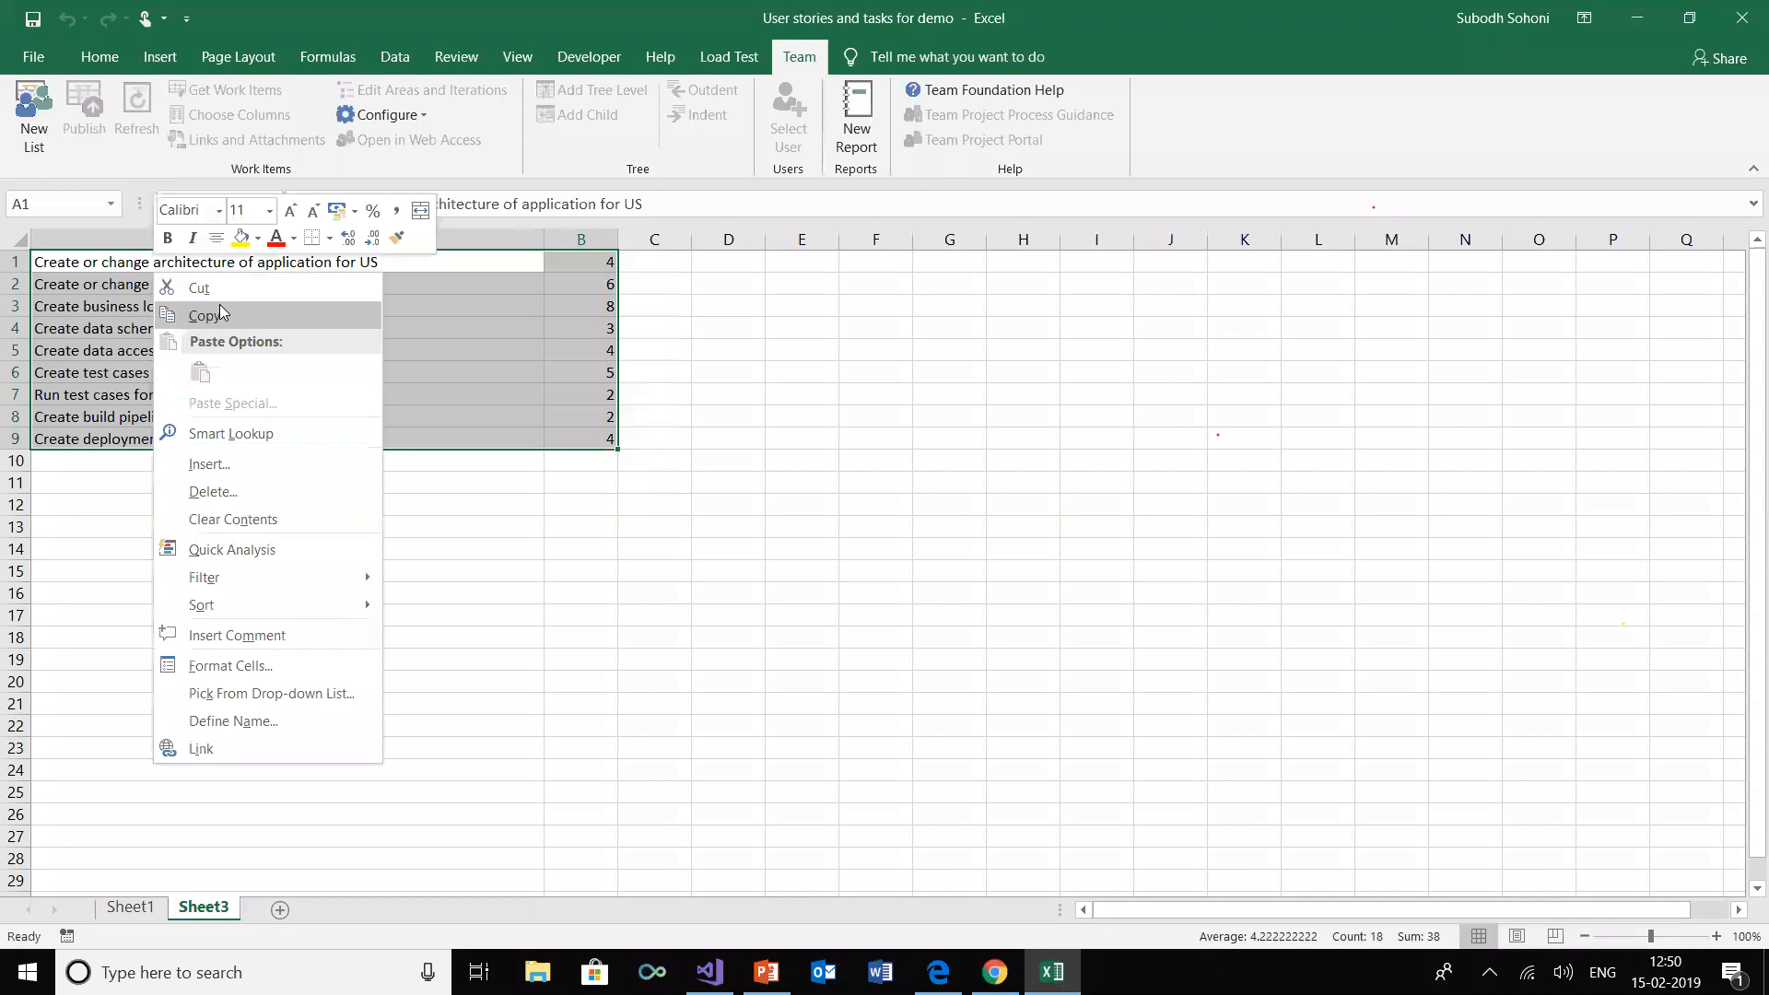
{"action": "left_click", "coordinate": [218, 311]}
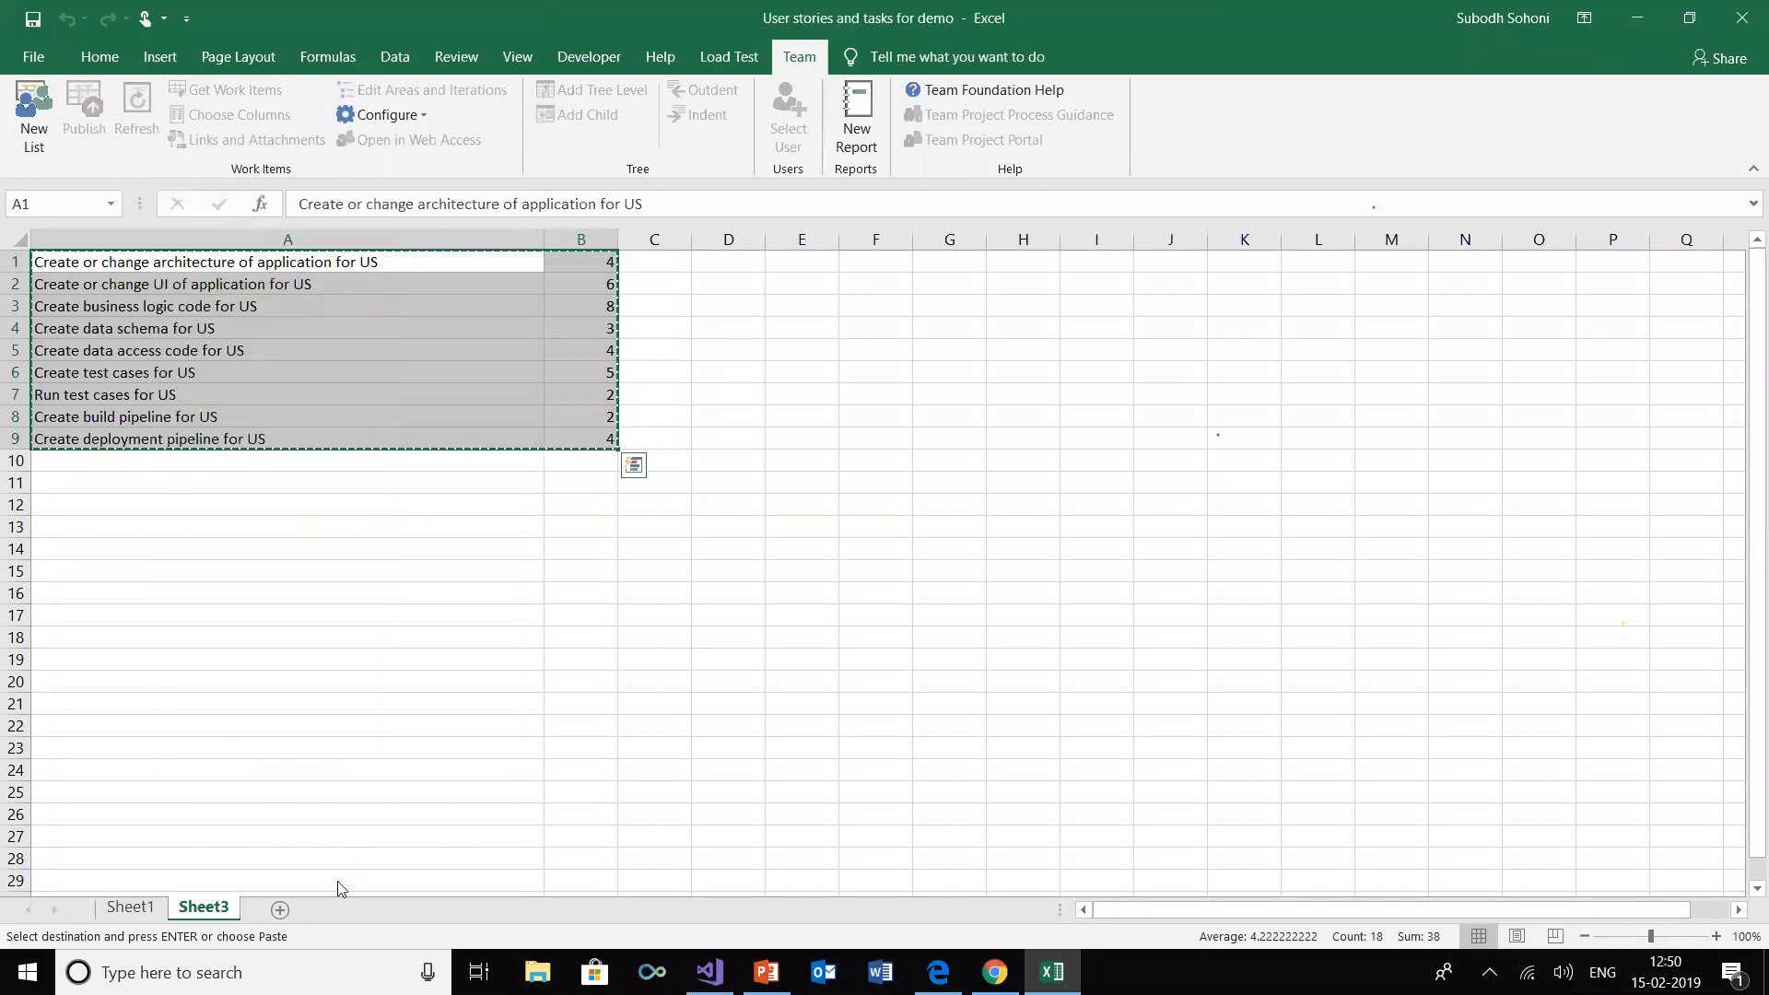
{"action": "key", "text": "ctrl+Page_Up"}
{"action": "right_click", "coordinate": [696, 348]}
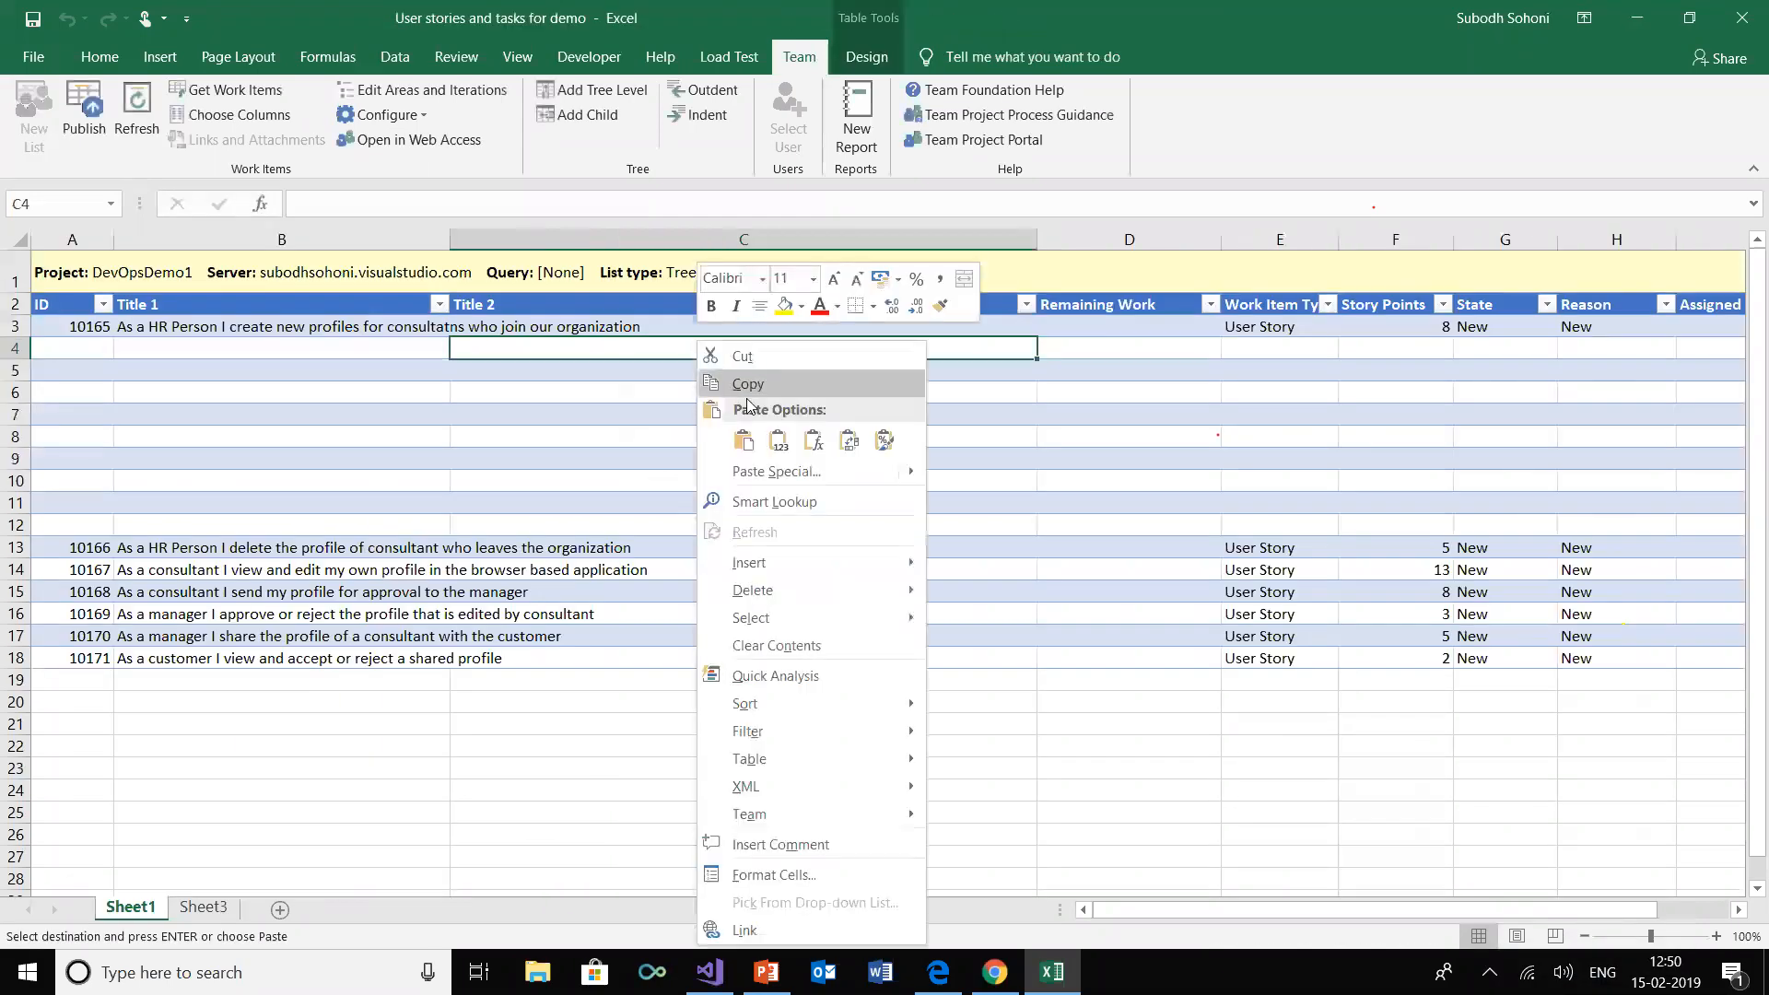
{"action": "left_click", "coordinate": [748, 441]}
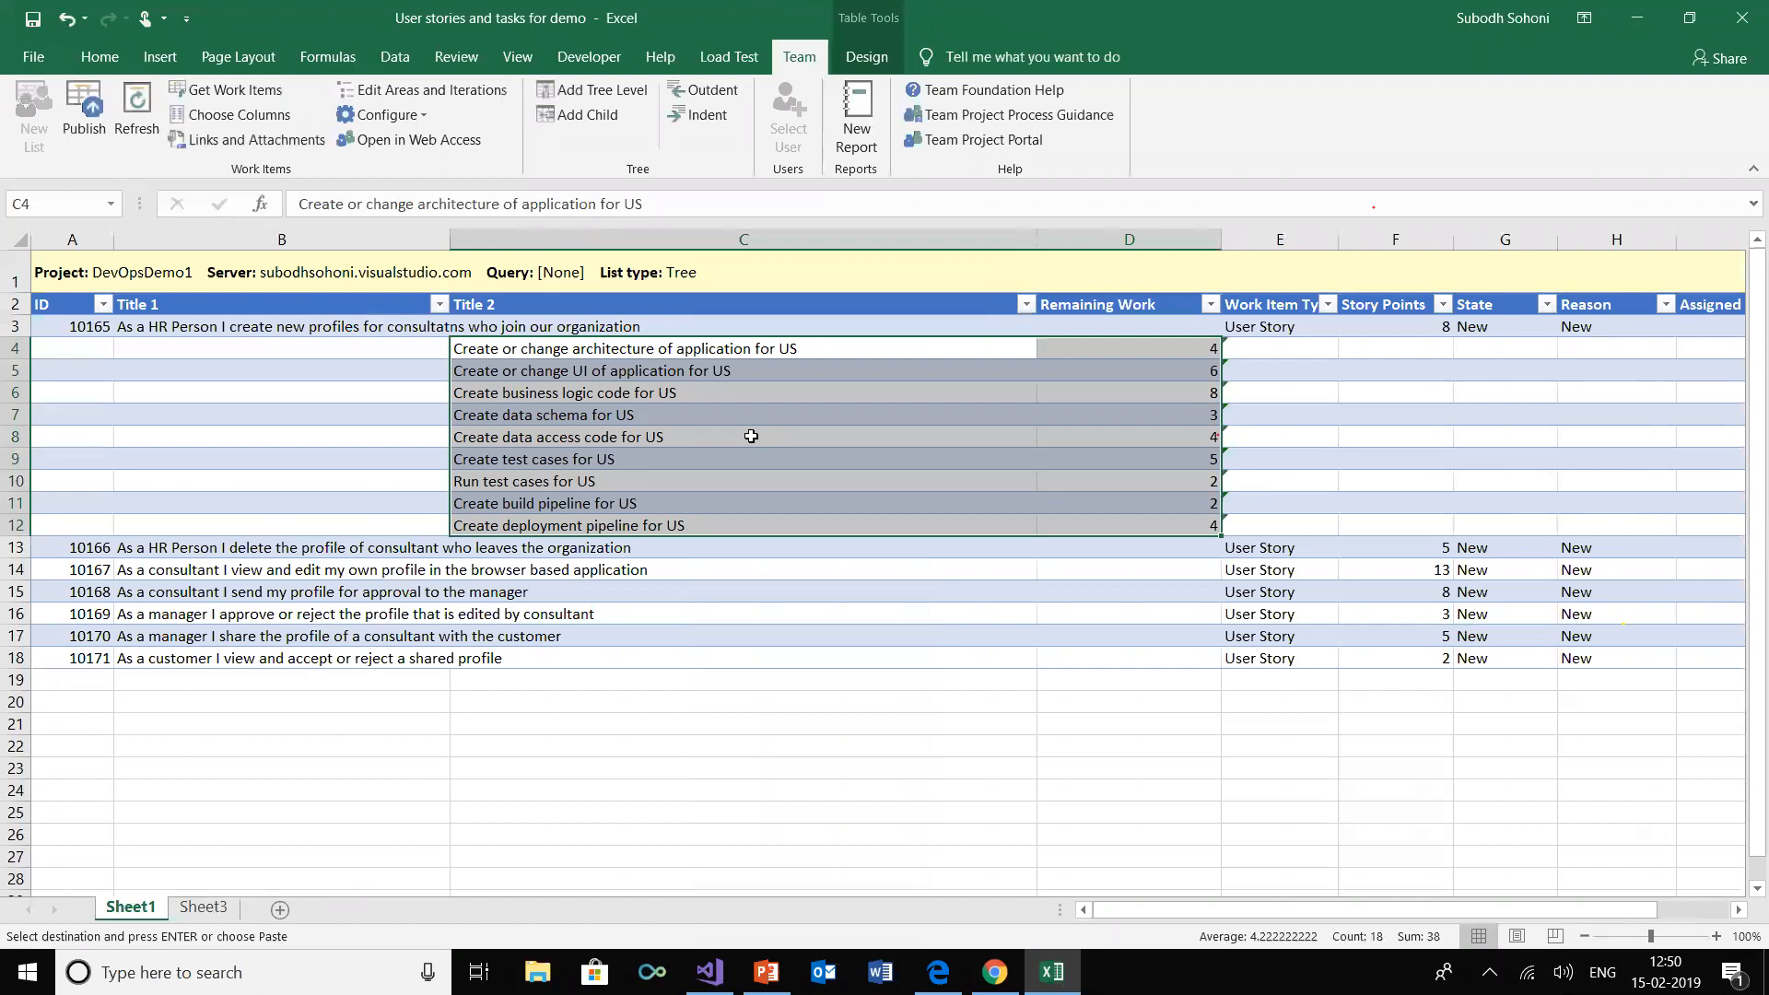
{"action": "left_click", "coordinate": [893, 571]}
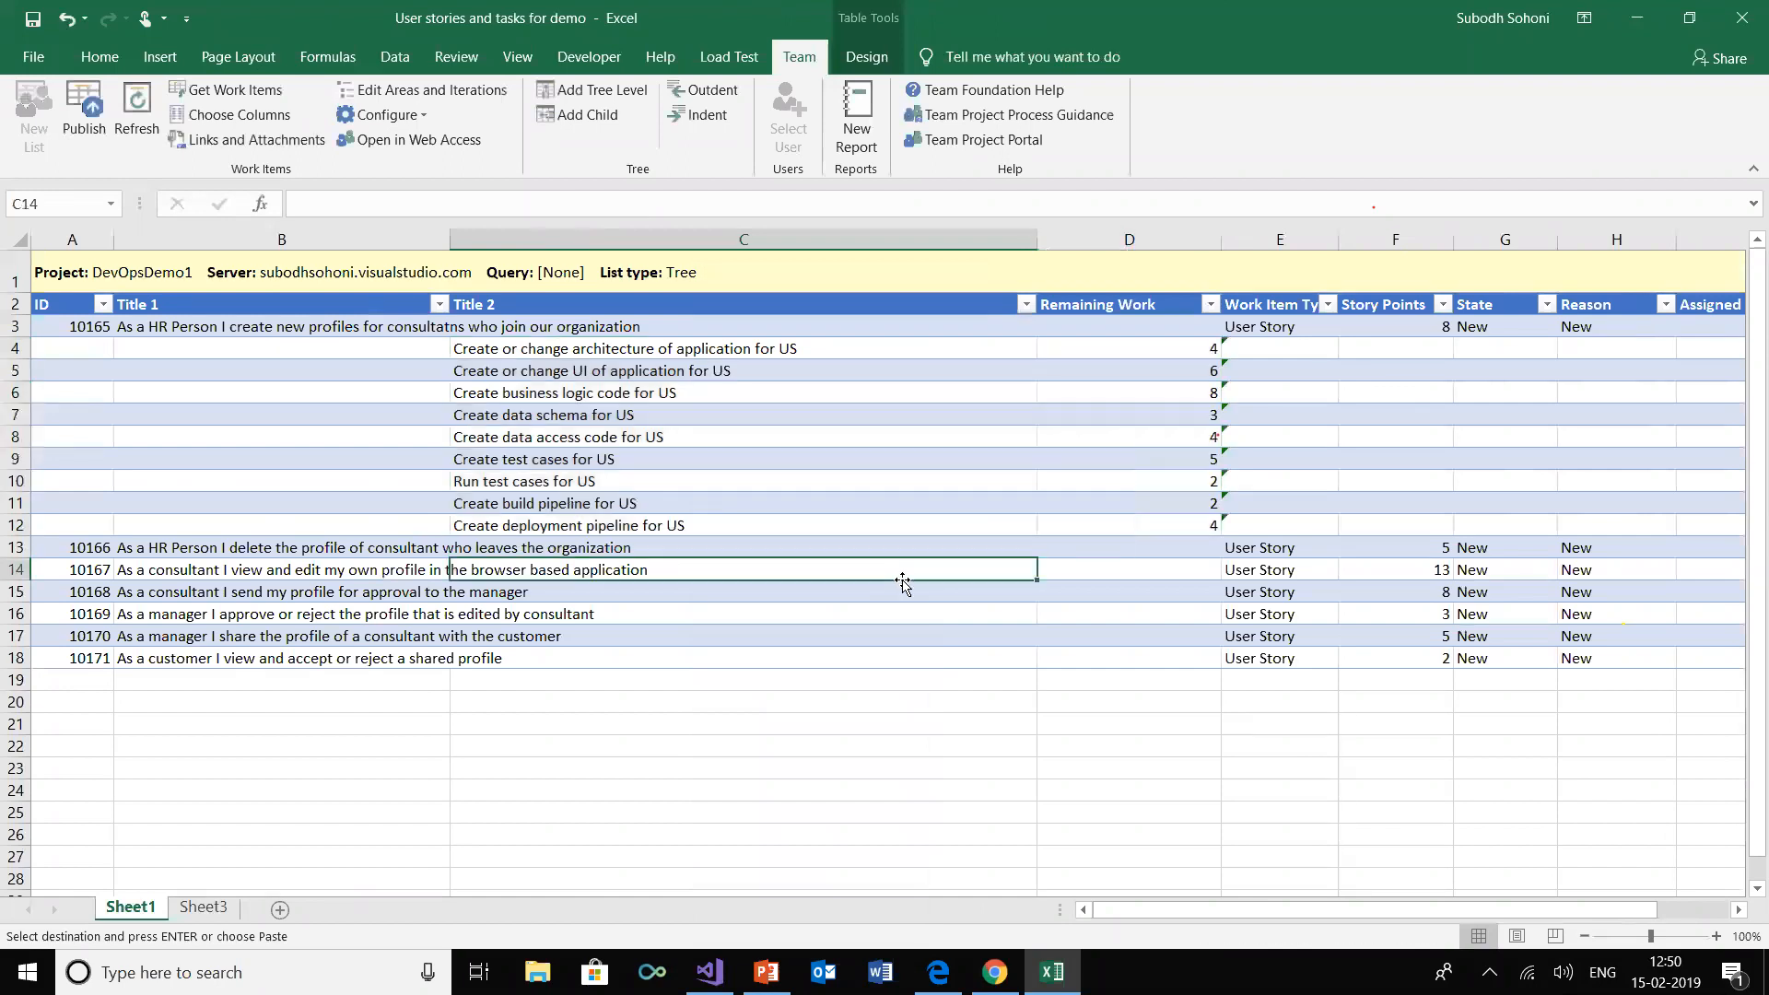
Append 10165 to the title of the architecture task in C4 and narrow the Title 2 and Remaining Work columns
{"action": "left_click_drag", "start_coordinate": [1043, 239], "coordinate": [910, 240]}
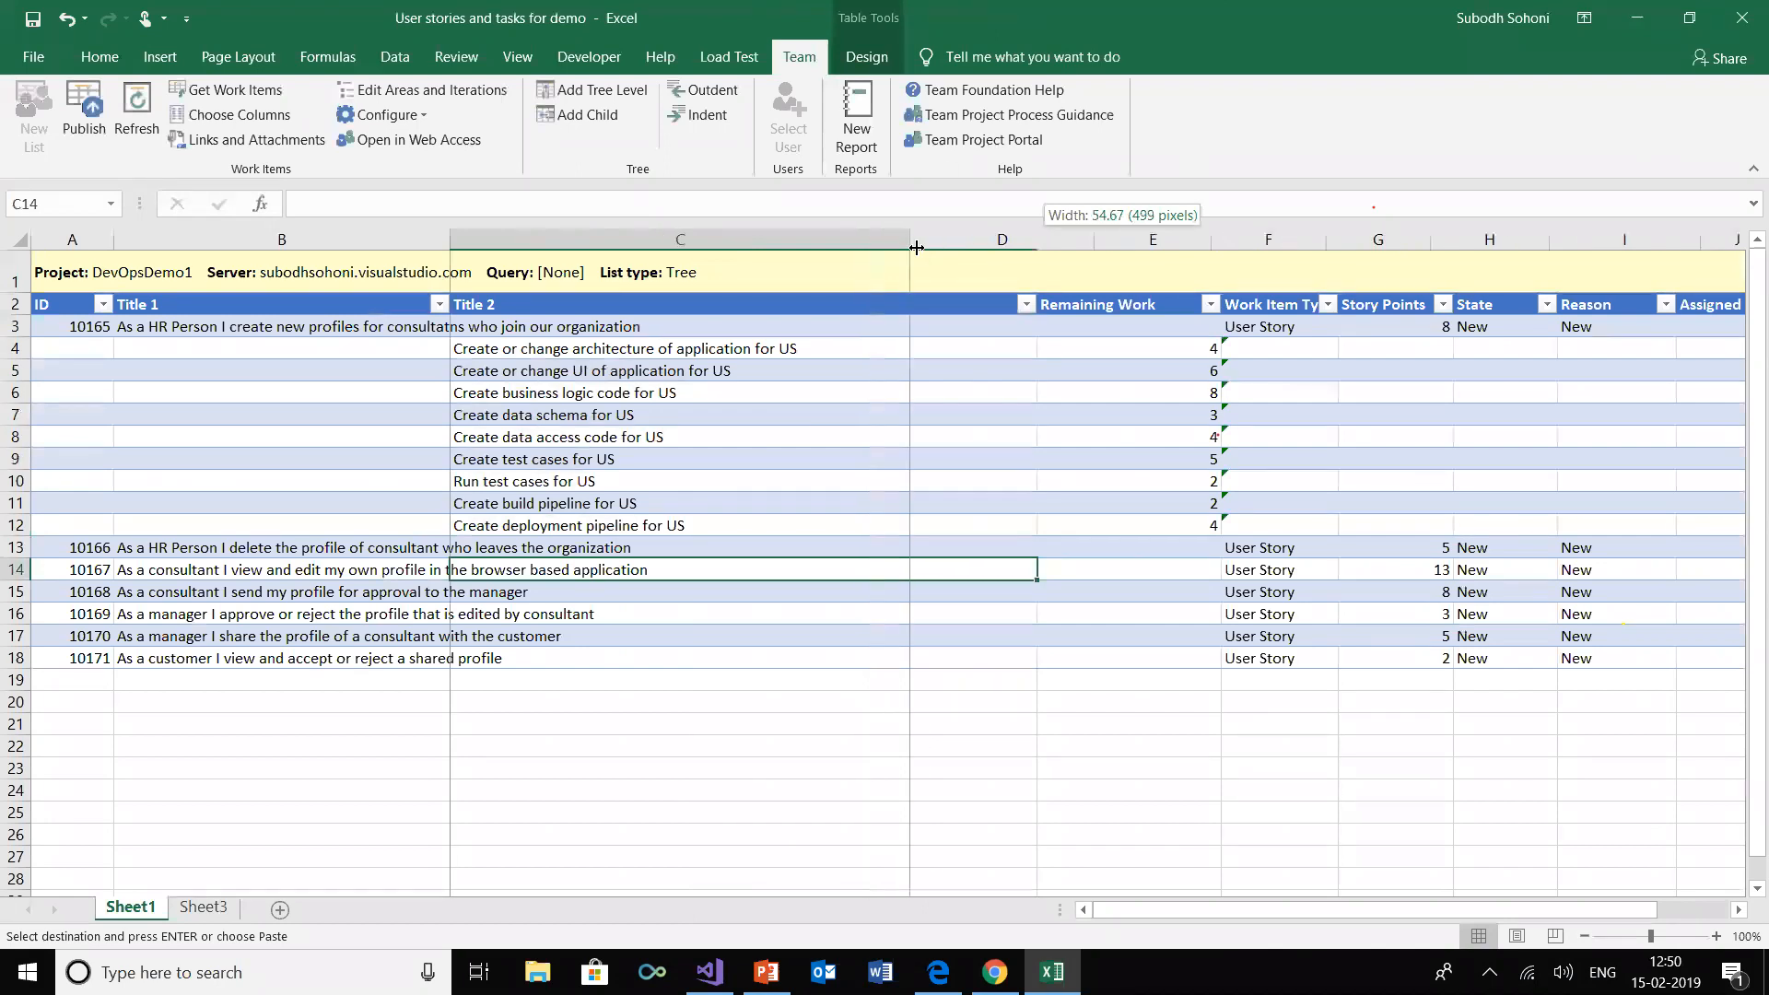
{"action": "left_click", "coordinate": [819, 347]}
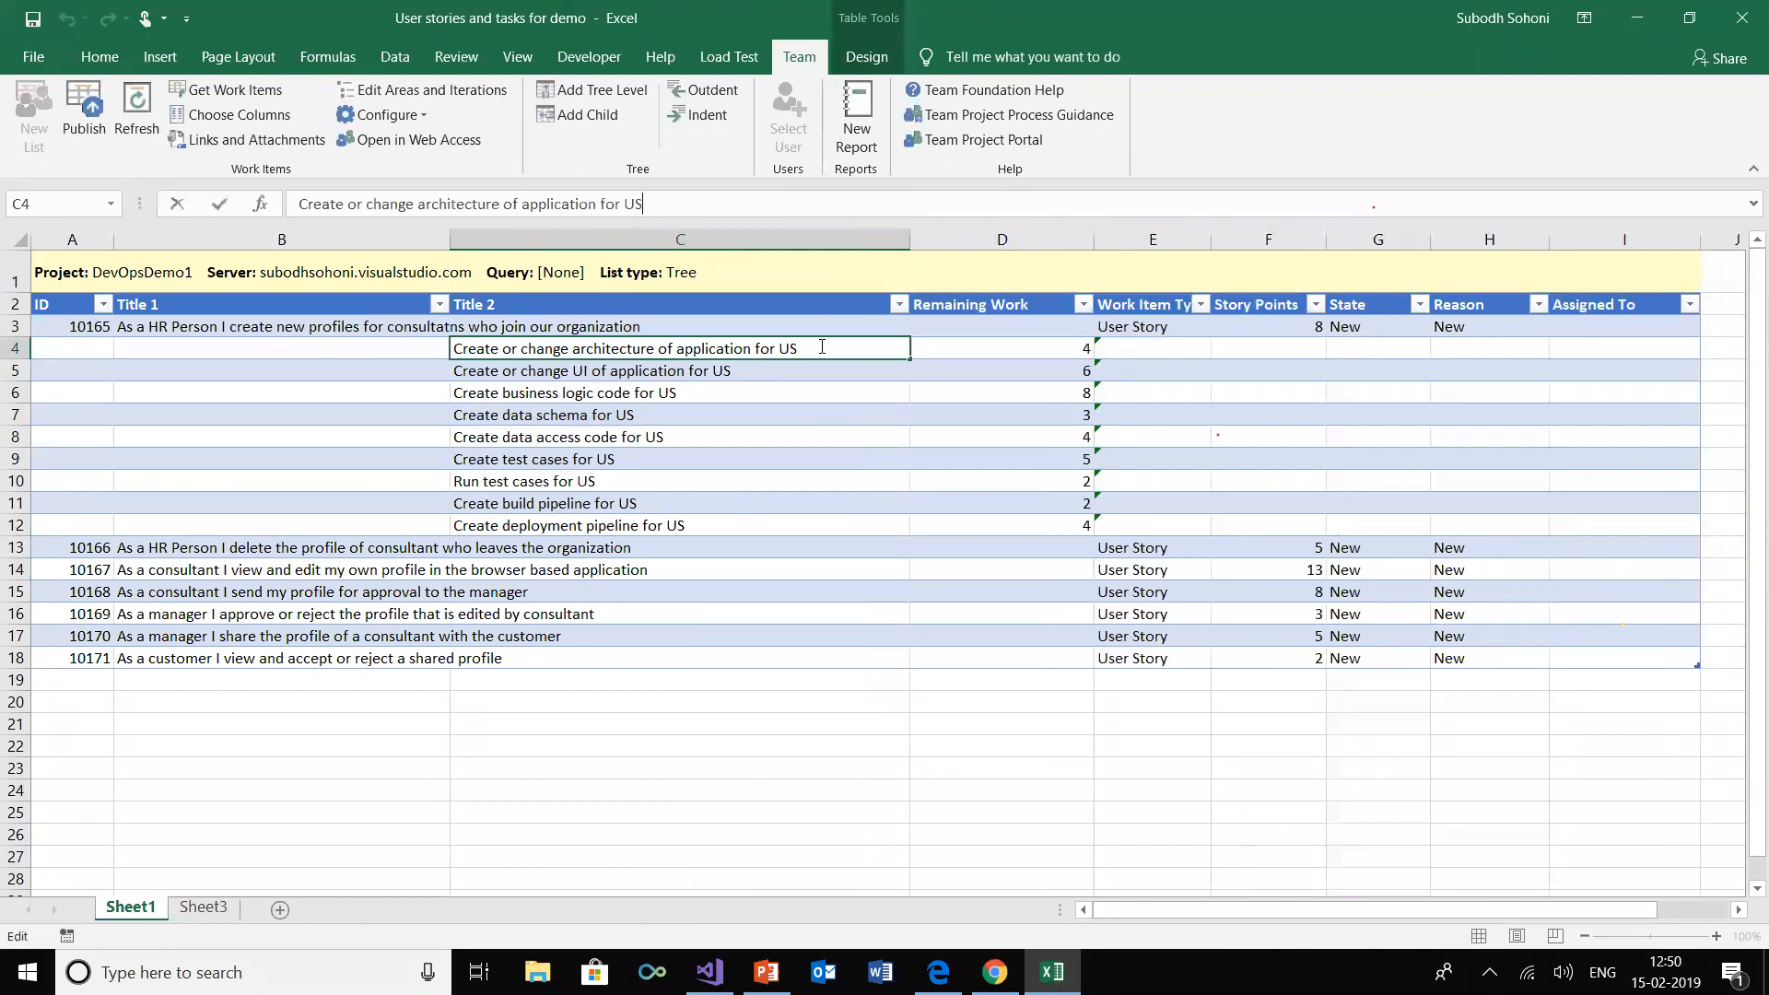
{"action": "double_click", "coordinate": [821, 347]}
{"action": "type", "text": "10"}
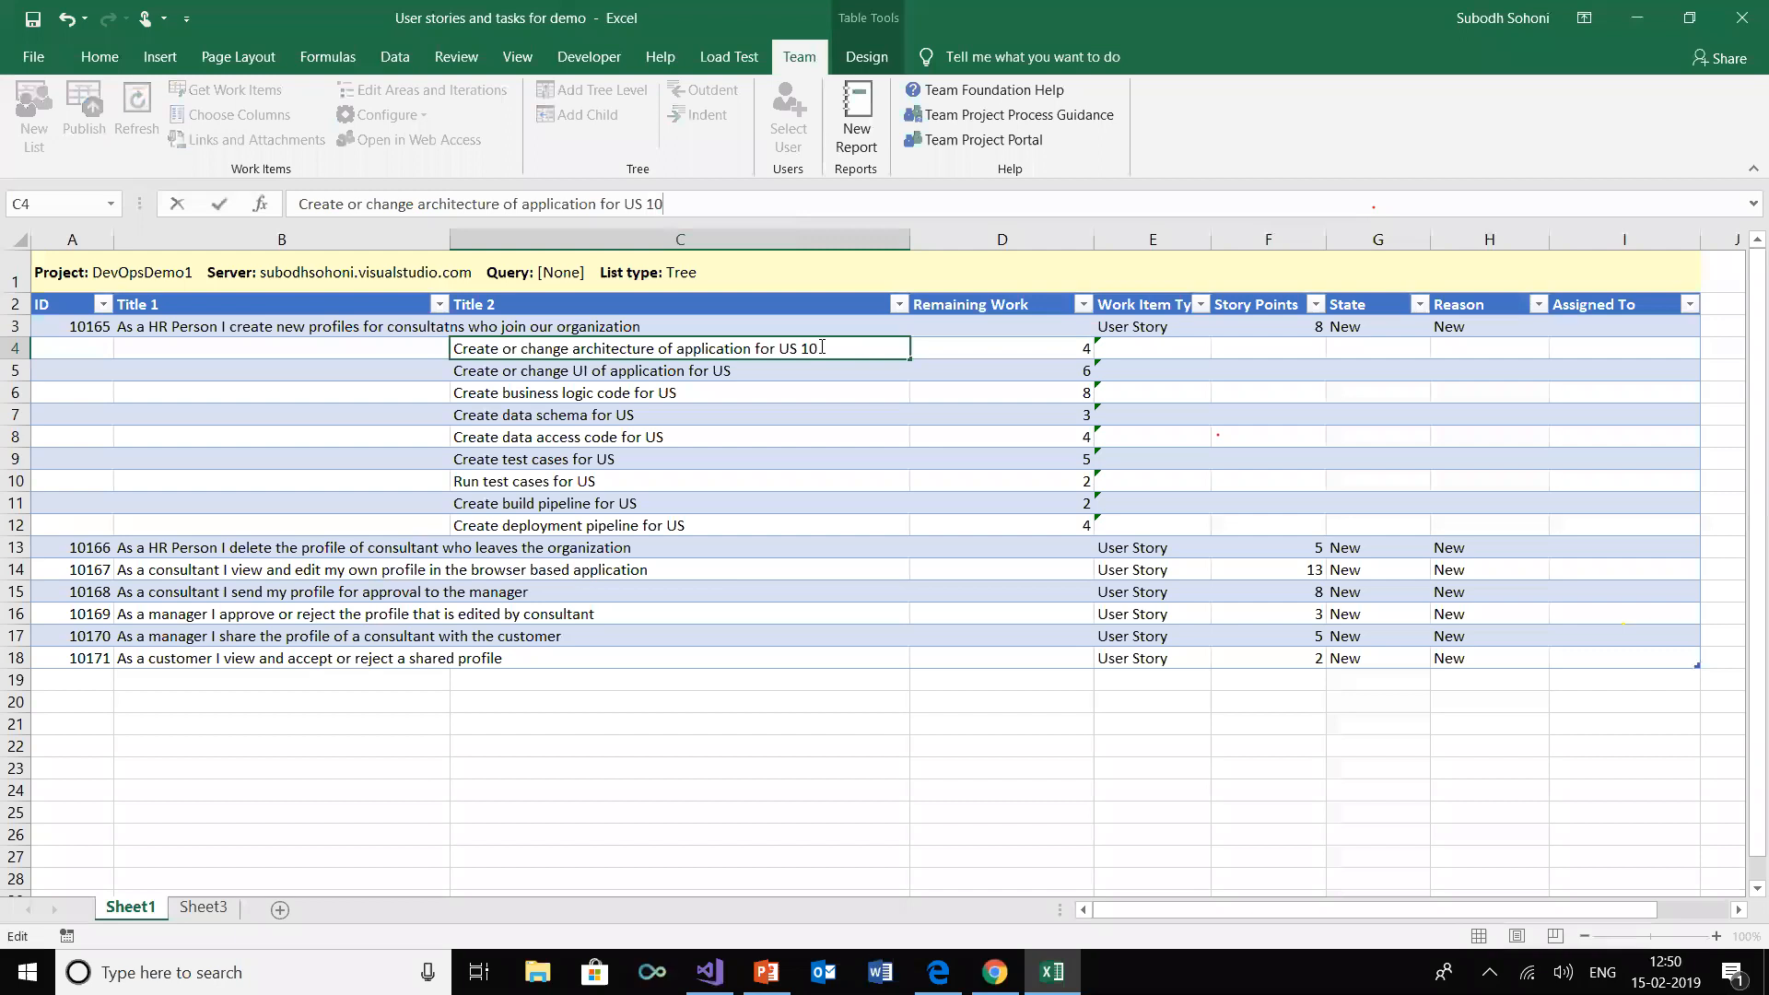
{"action": "type", "text": "165"}
{"action": "key", "text": "Return"}
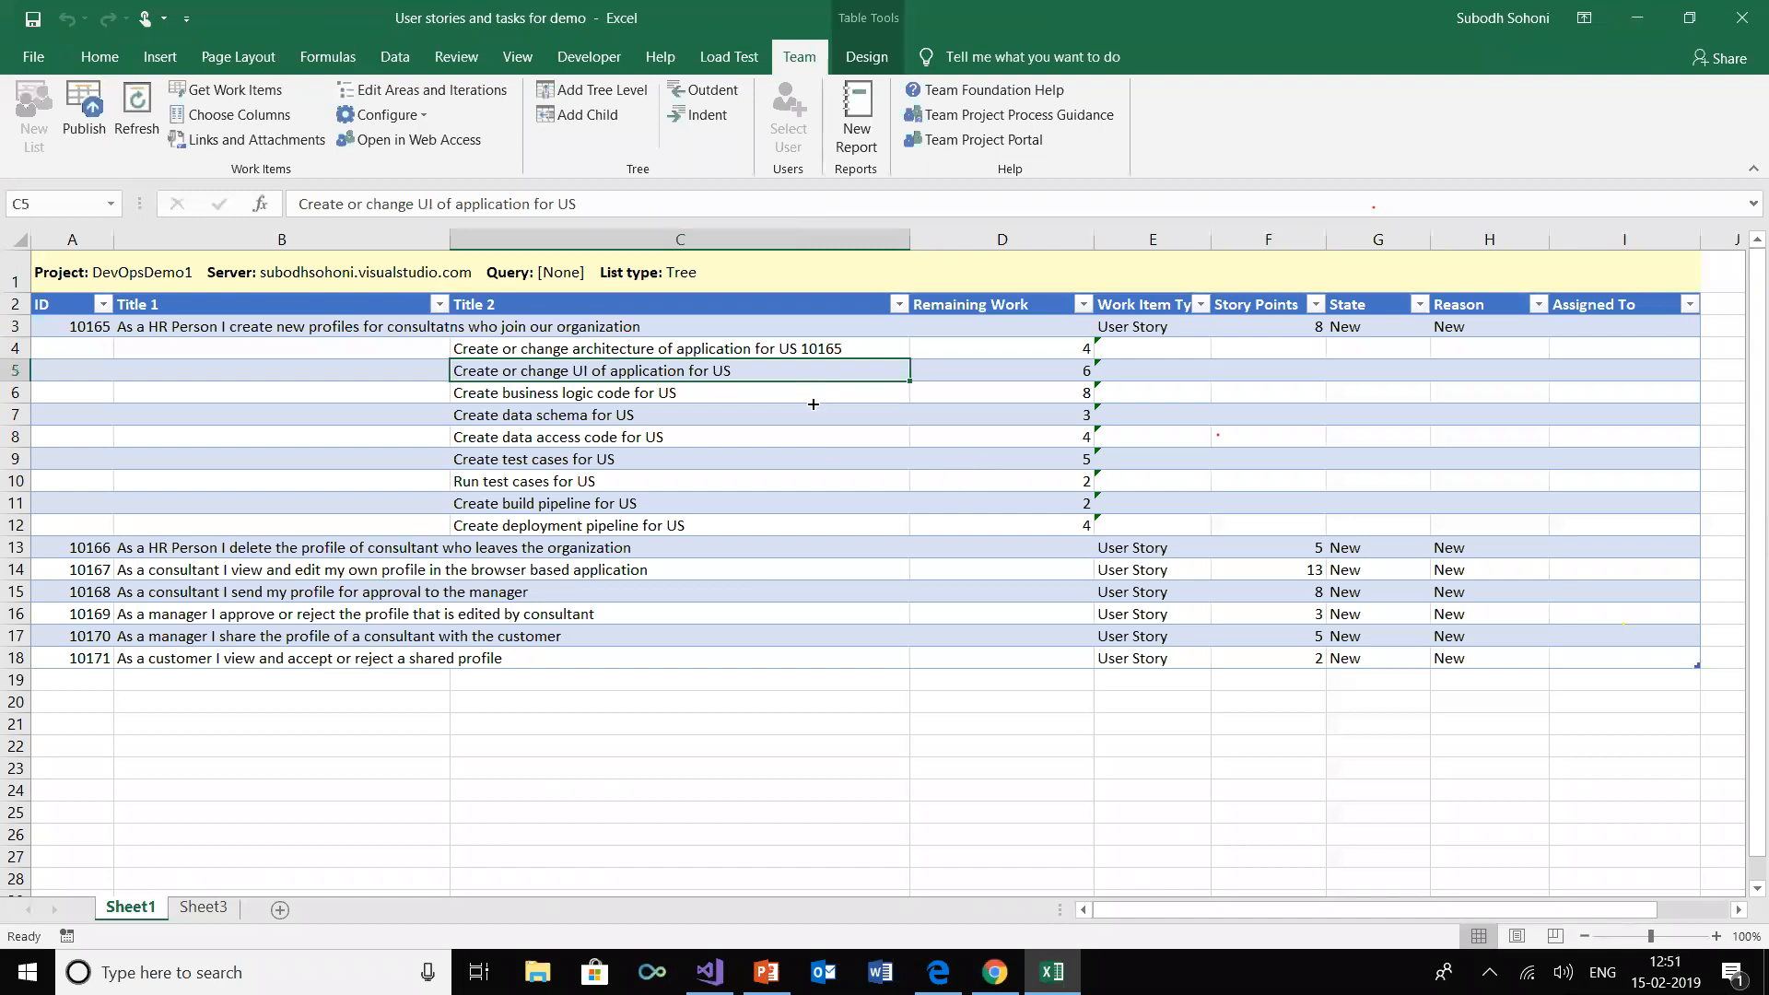
{"action": "left_click_drag", "start_coordinate": [1094, 238], "coordinate": [1034, 236]}
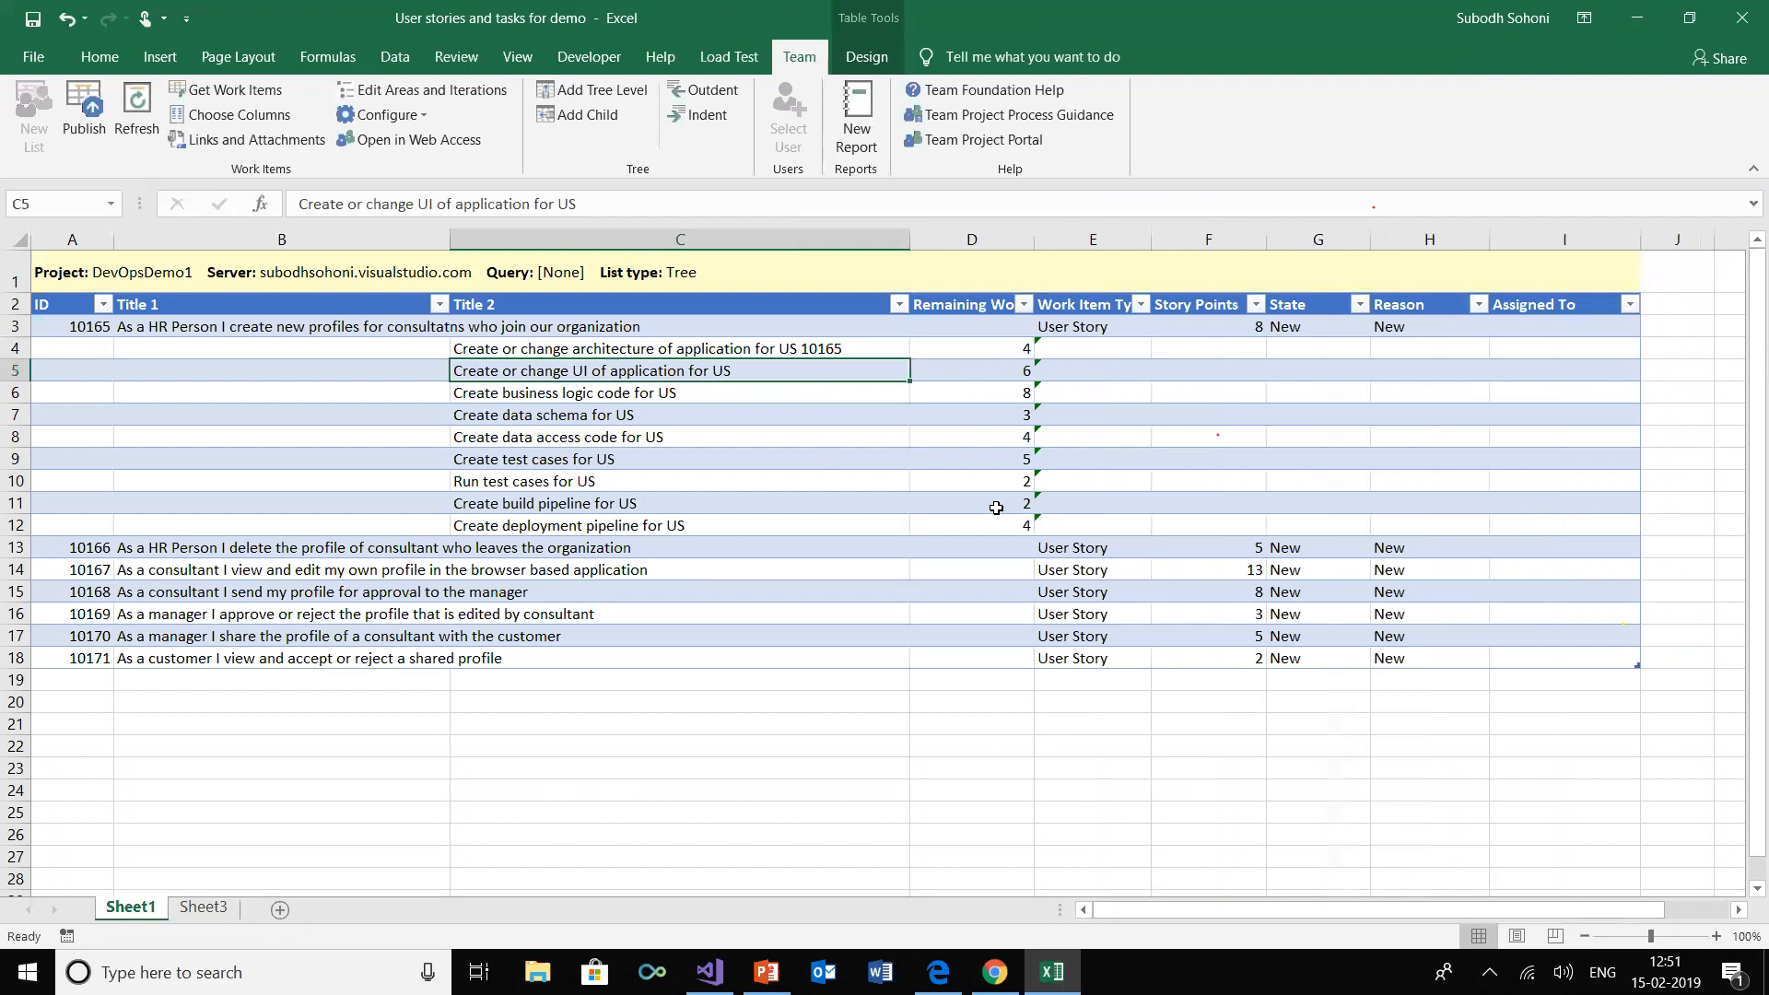
Set the work item type of all nine new child rows to Task and publish them to the DevOpsDemo1 project
{"action": "left_click", "coordinate": [86, 138]}
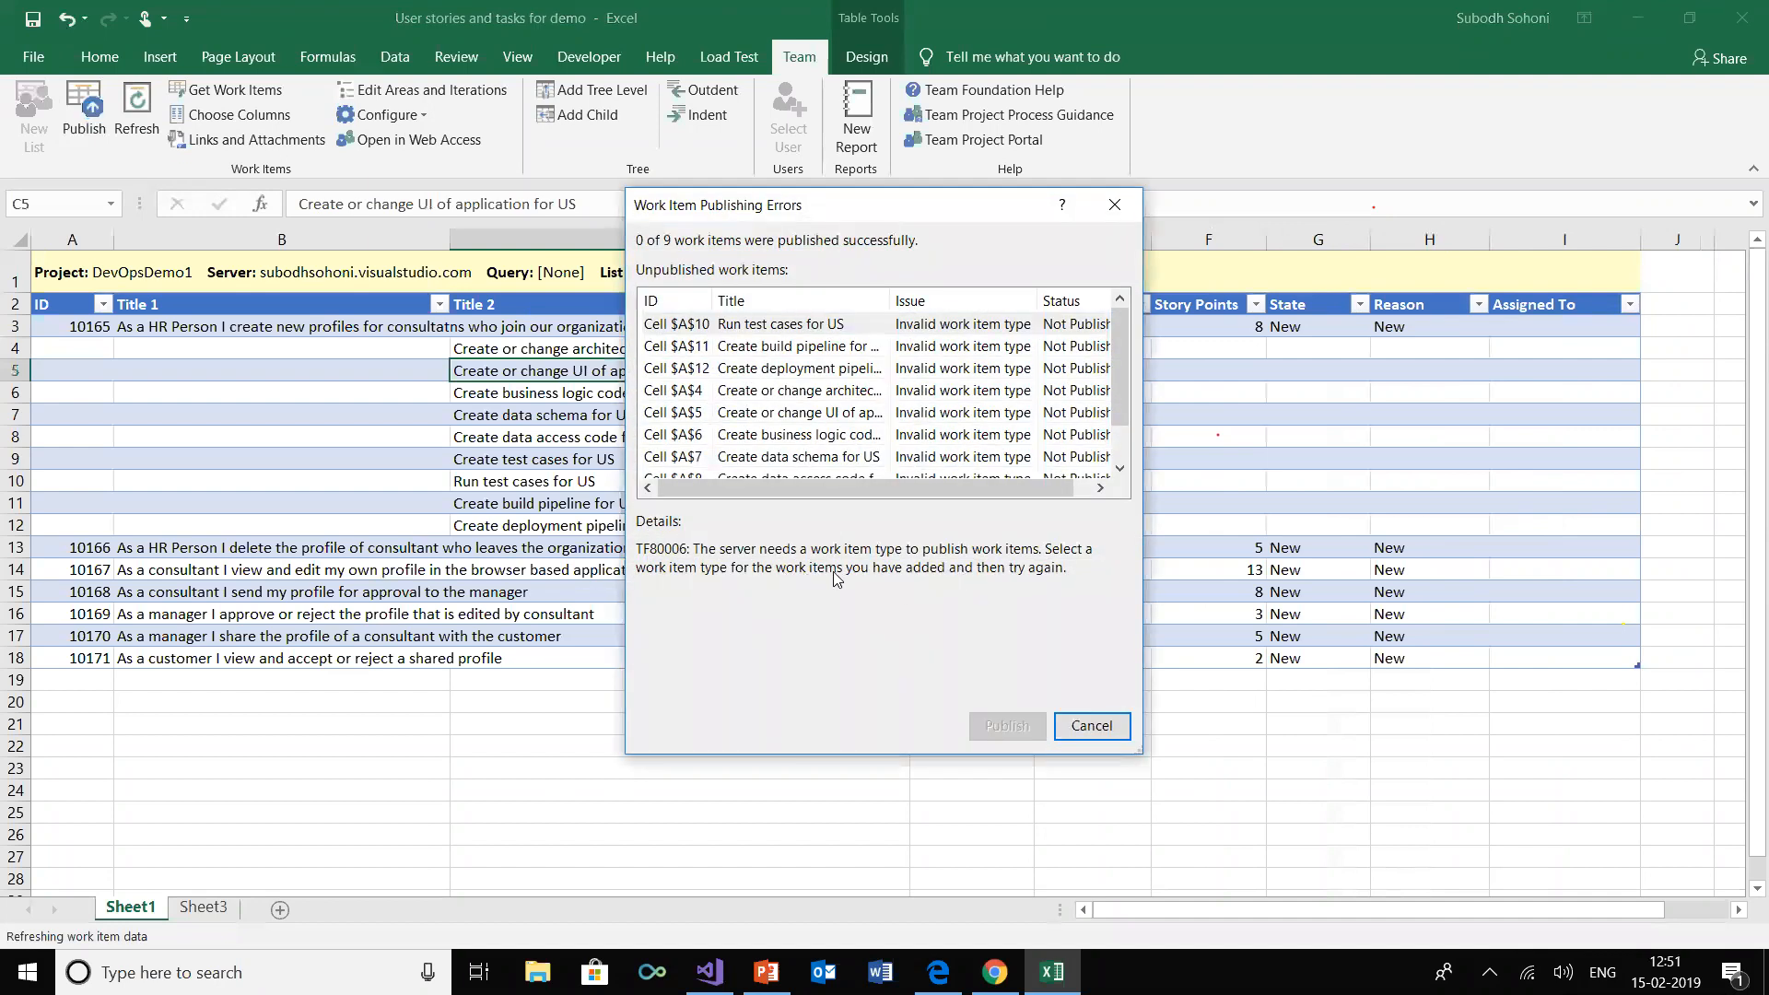
{"action": "left_click", "coordinate": [1091, 725]}
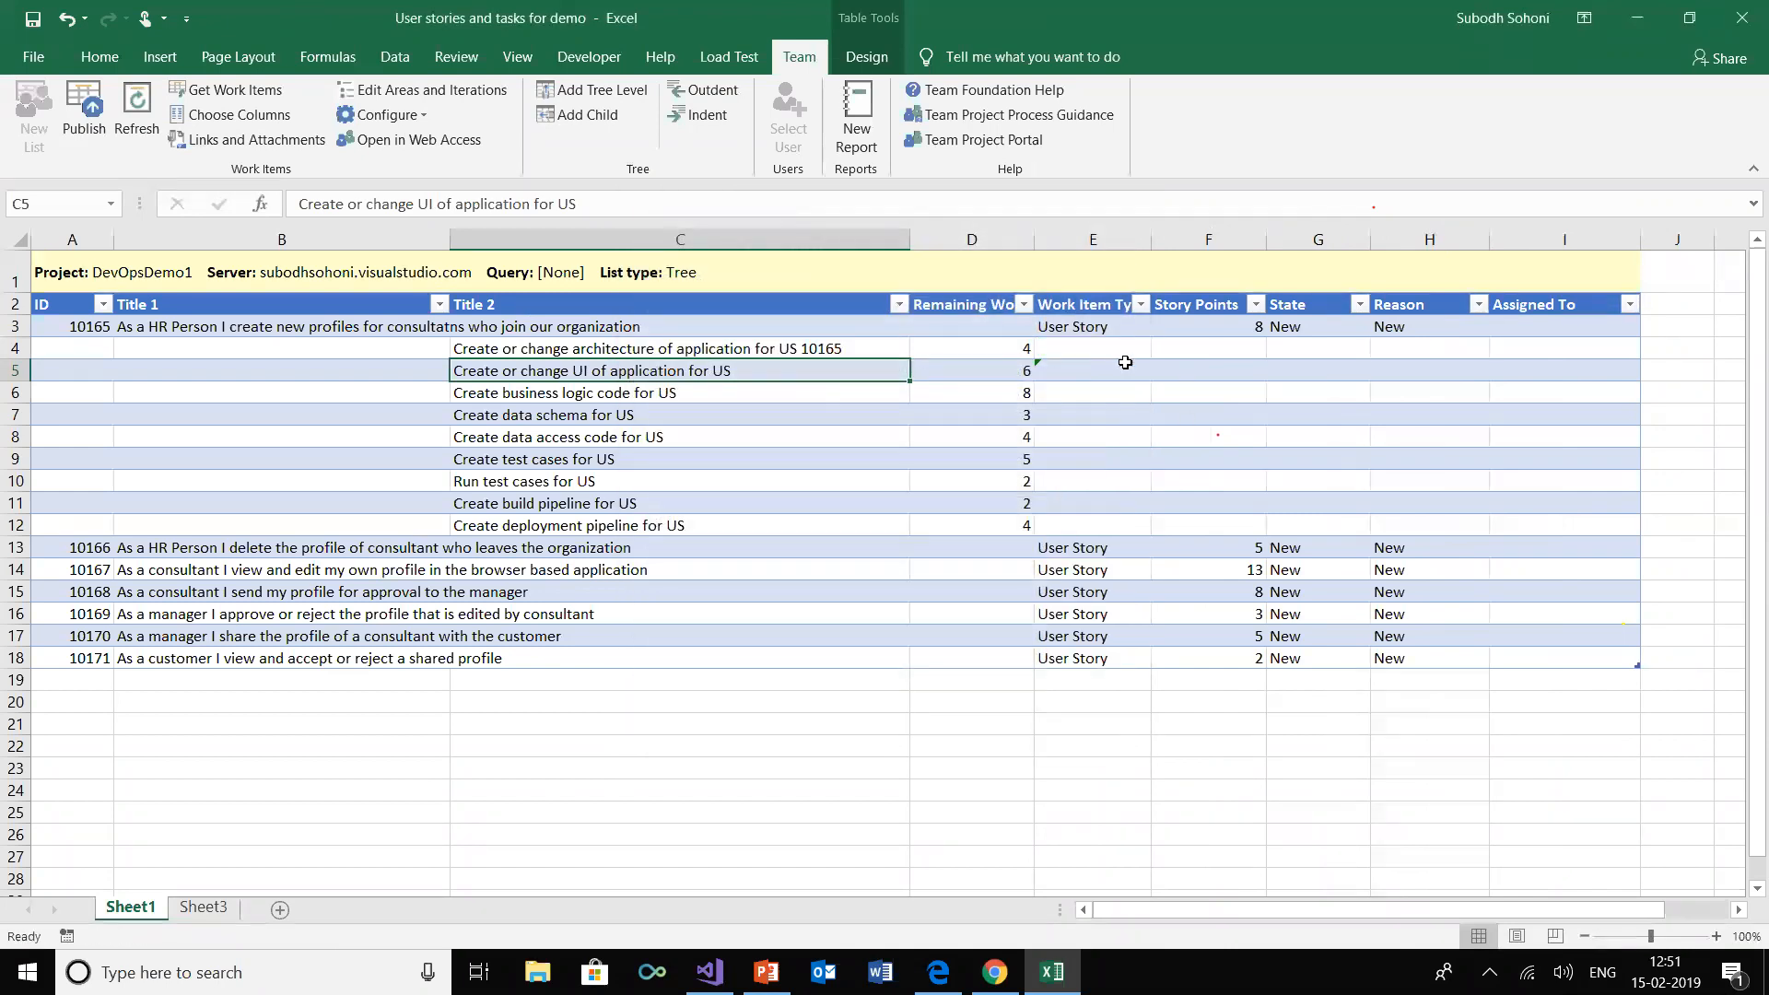
{"action": "left_click", "coordinate": [1129, 348]}
{"action": "left_click", "coordinate": [1160, 348]}
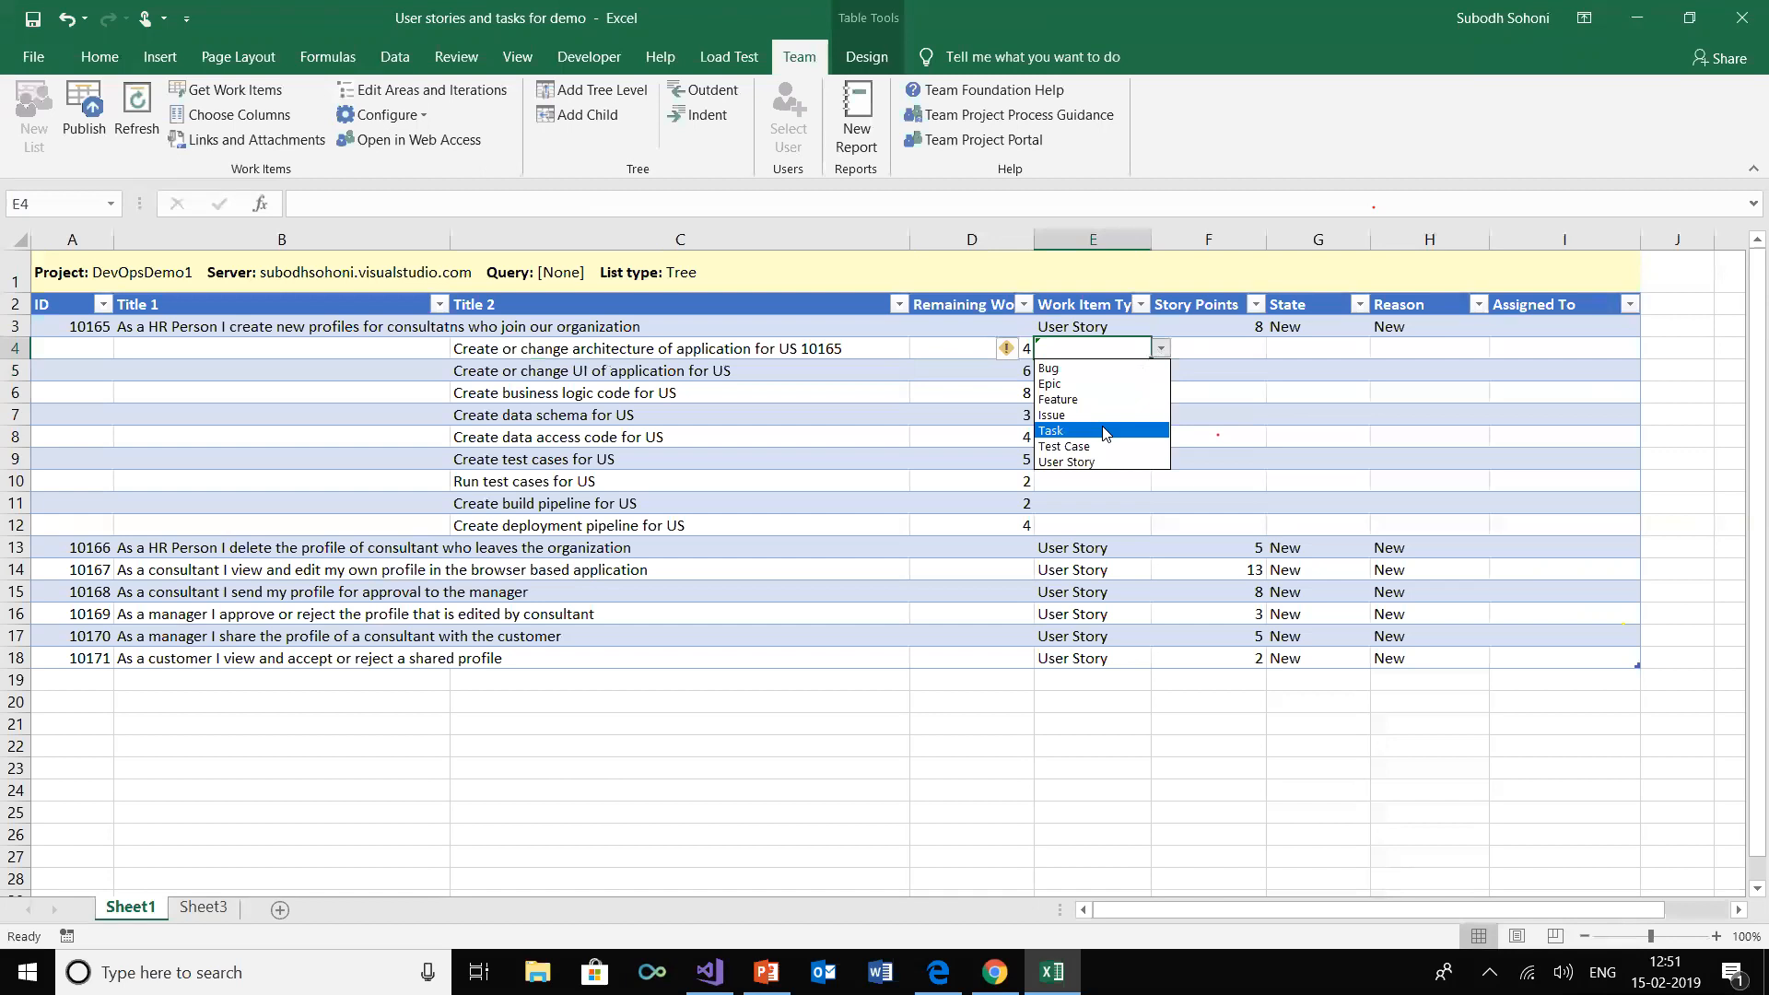
{"action": "left_click", "coordinate": [1101, 426]}
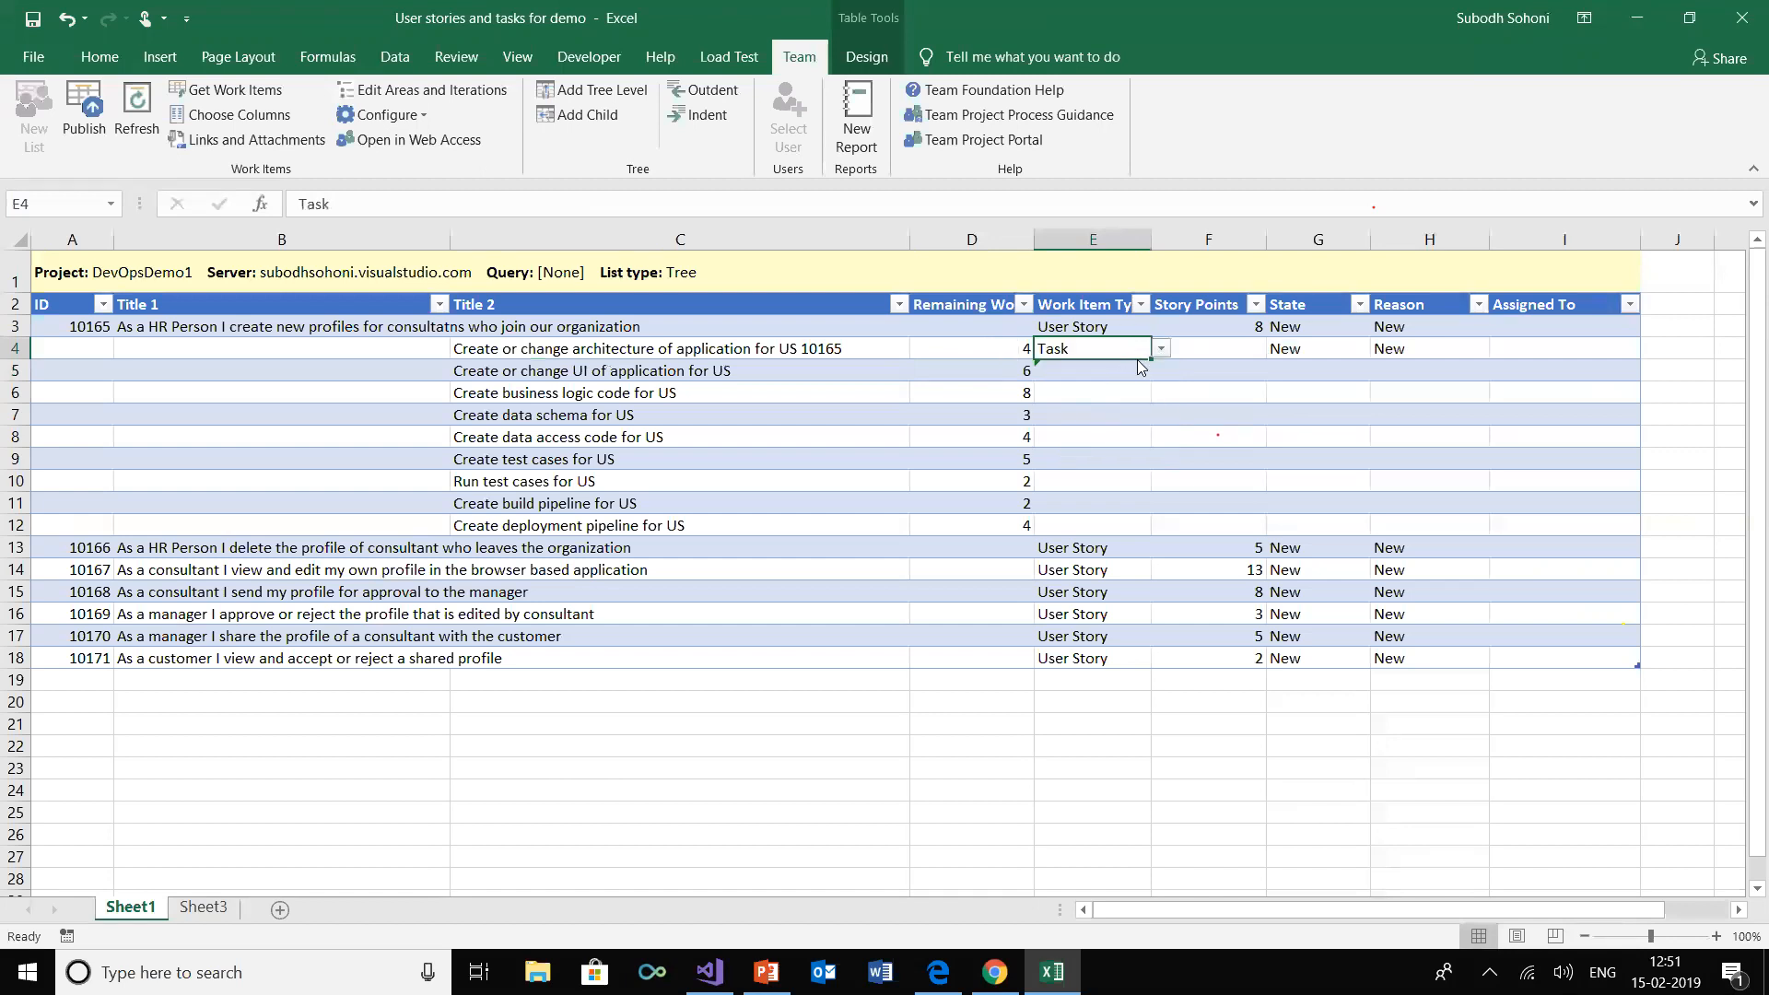
{"action": "left_click_drag", "start_coordinate": [1149, 358], "coordinate": [1148, 535]}
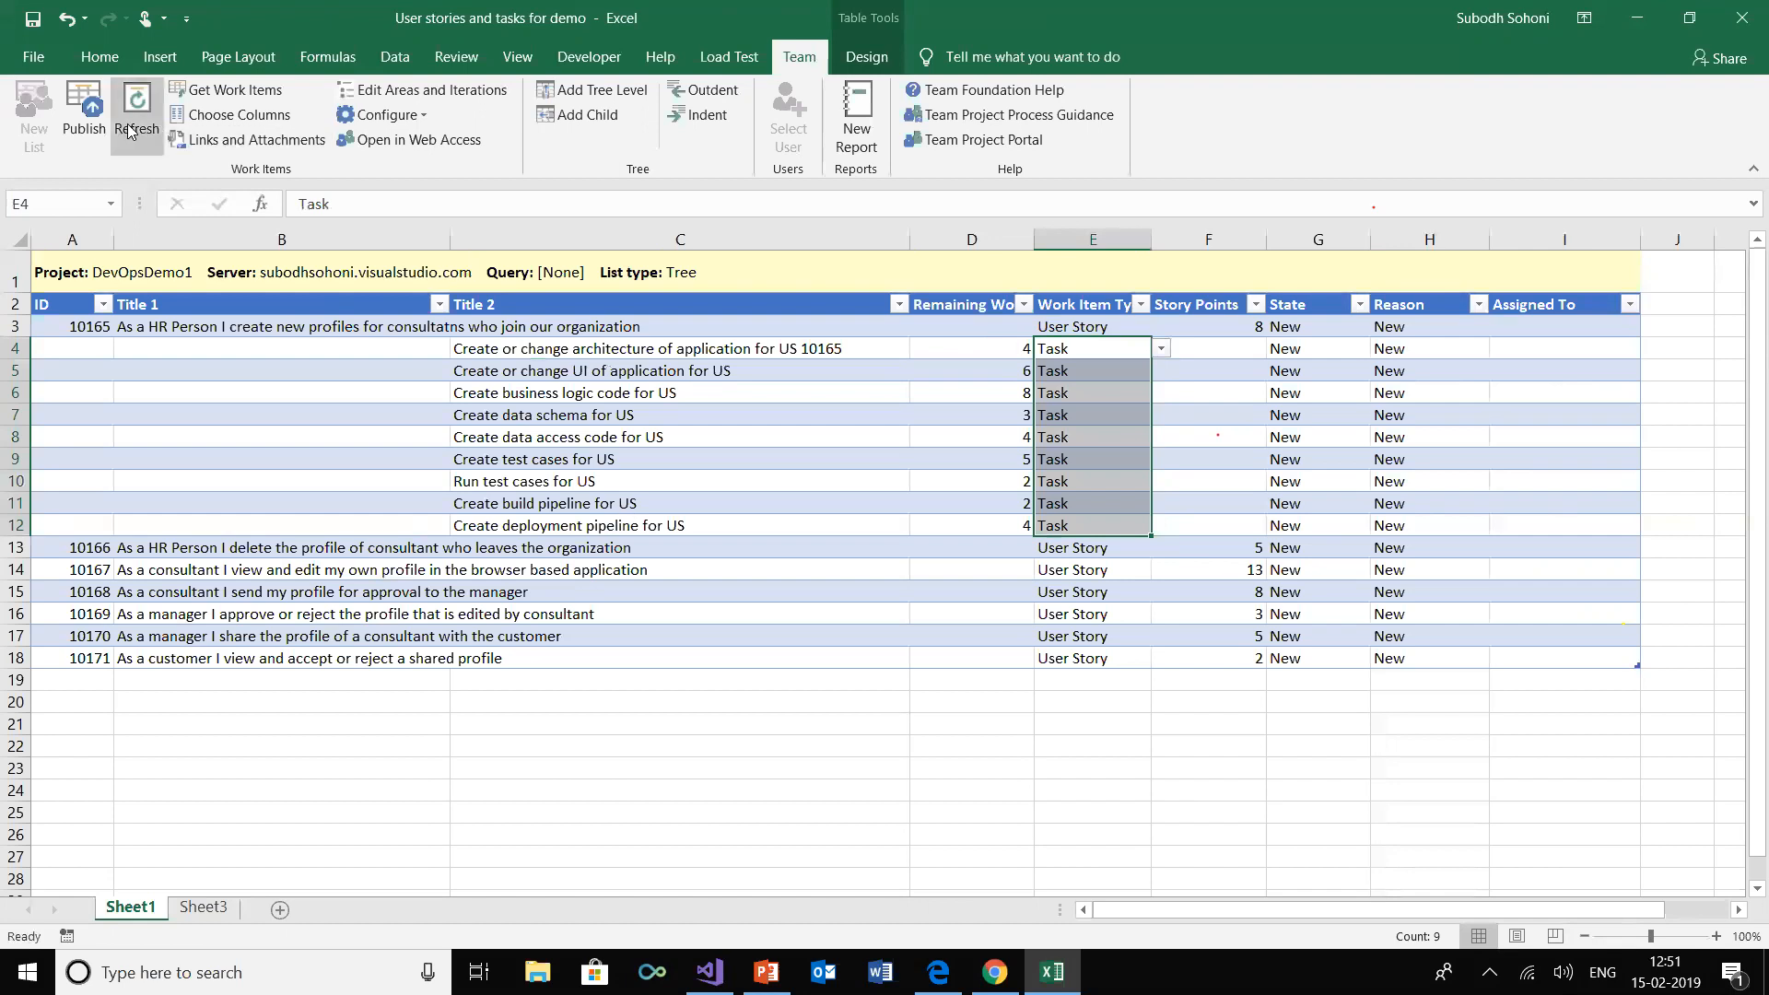
{"action": "left_click", "coordinate": [84, 106]}
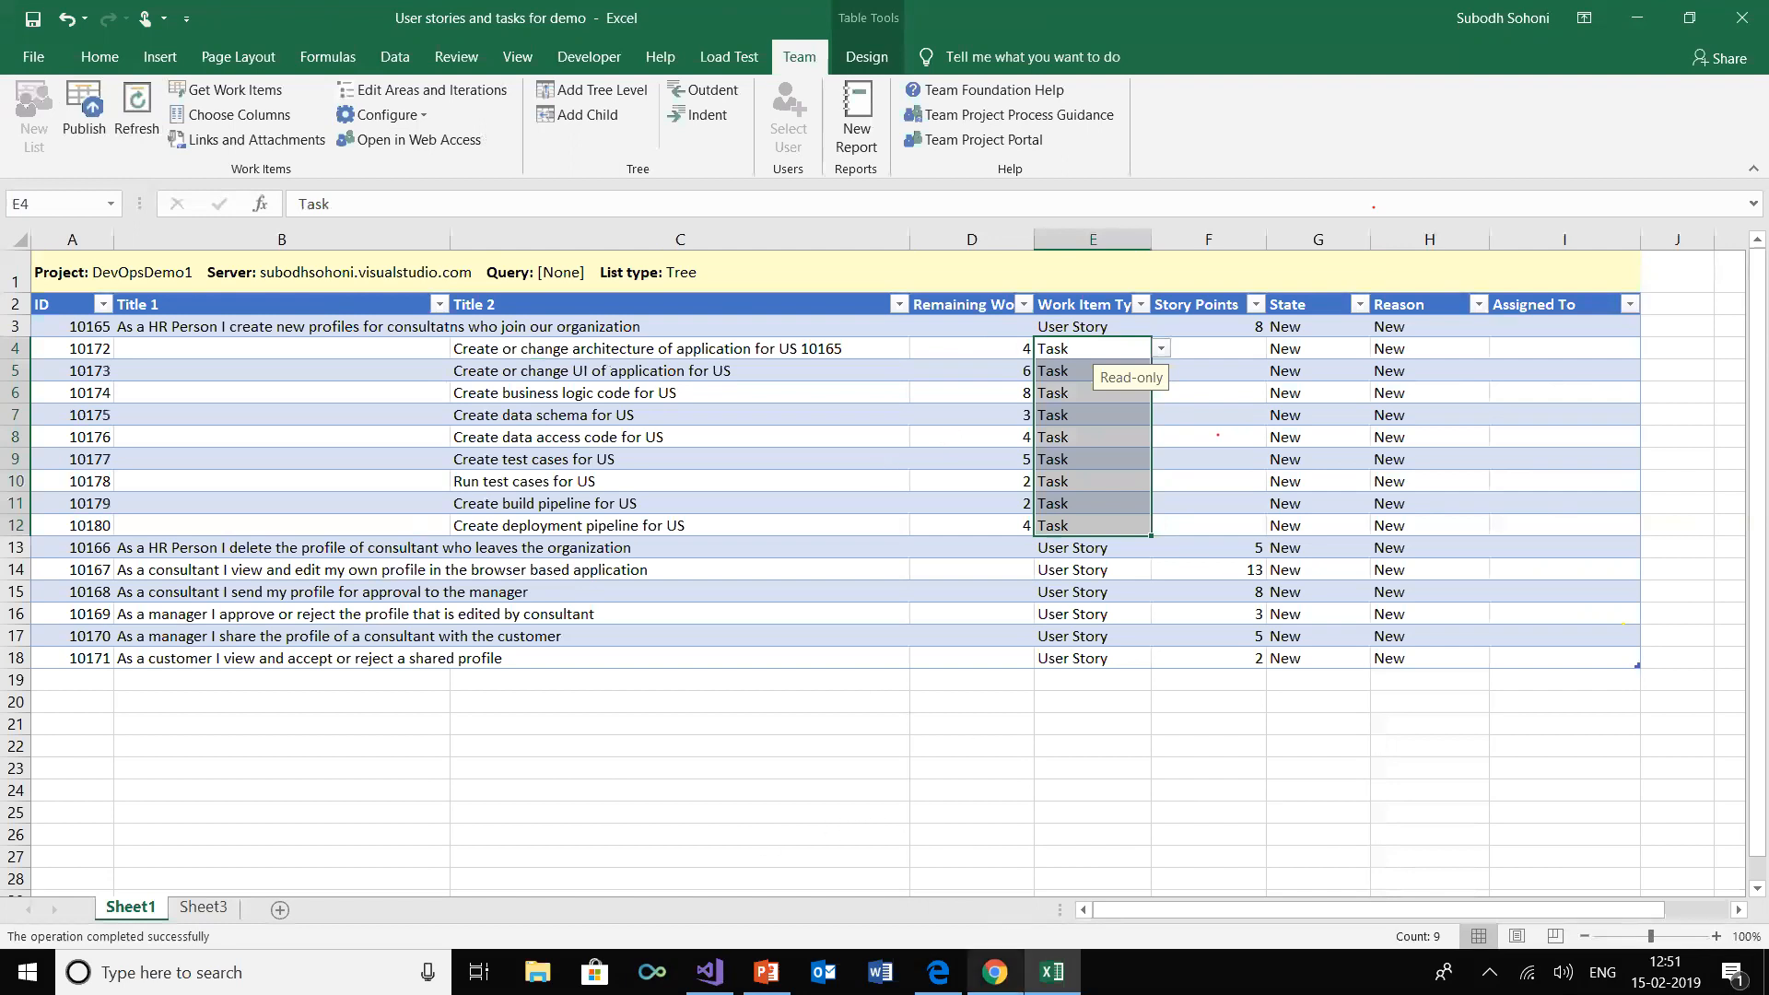
Switch to Azure DevOps in Chrome and check the child tasks linked to the create-new-profiles story in the Iteration 1 sprint backlog
{"action": "mouse_move", "coordinate": [994, 972]}
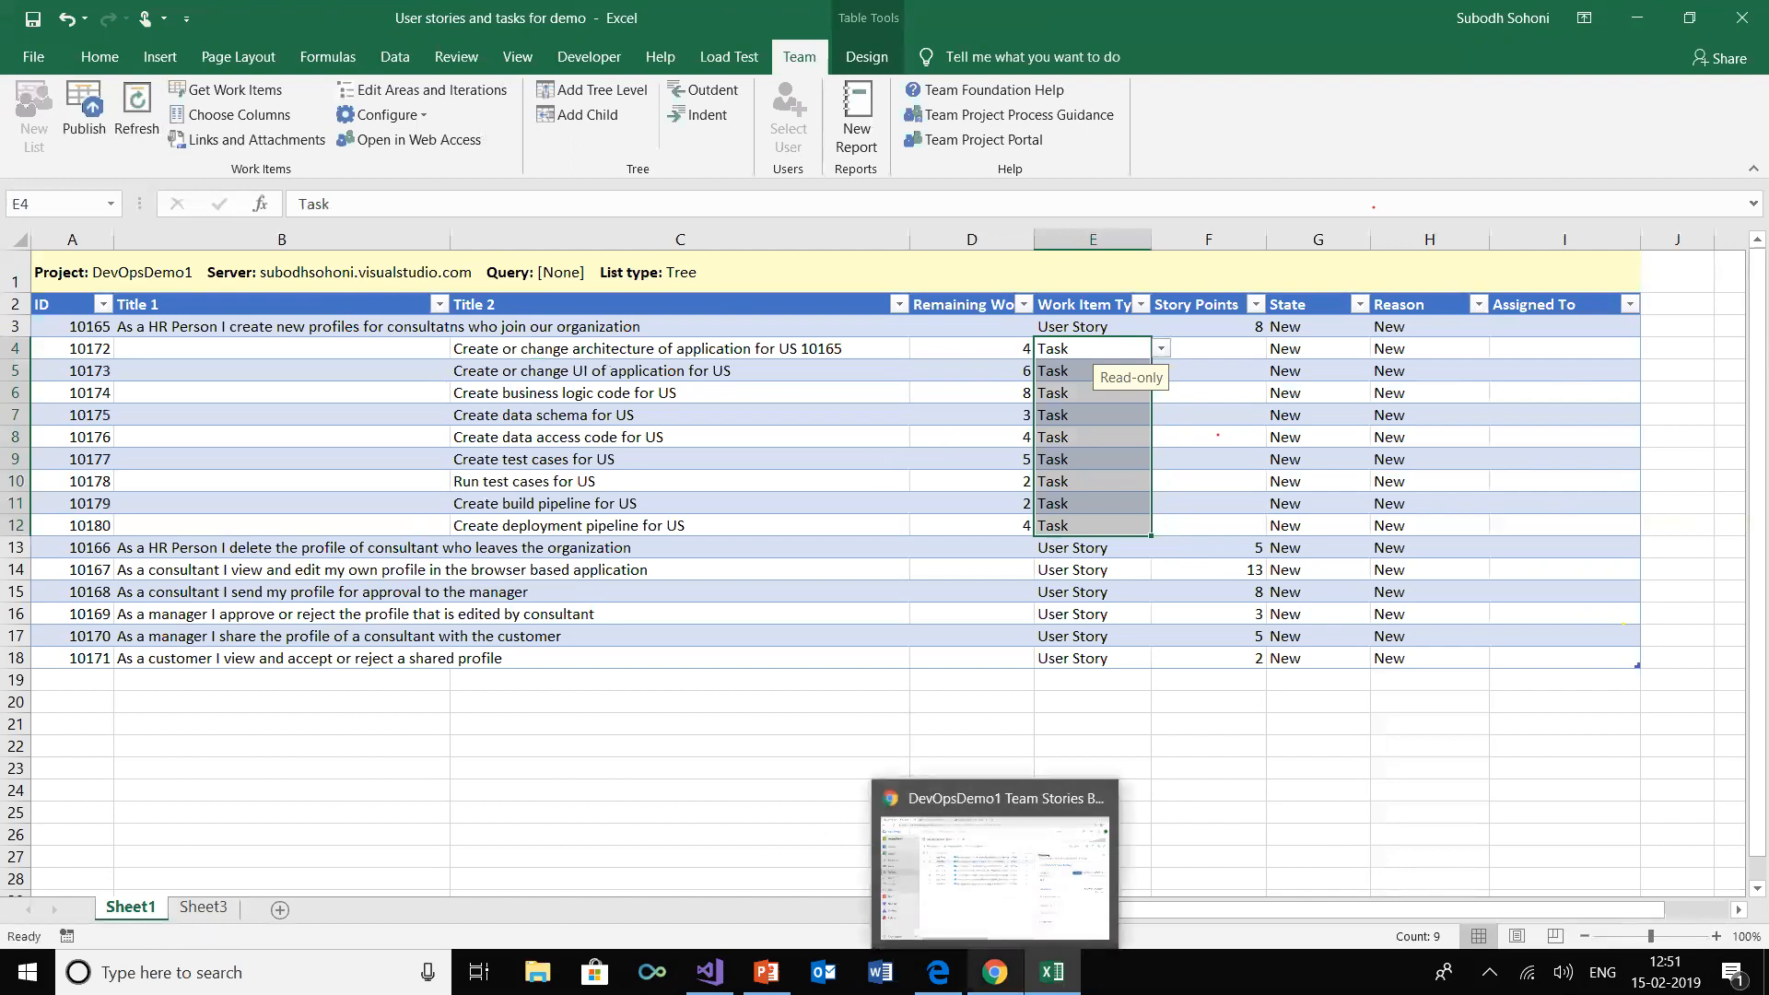
{"action": "left_click", "coordinate": [984, 880]}
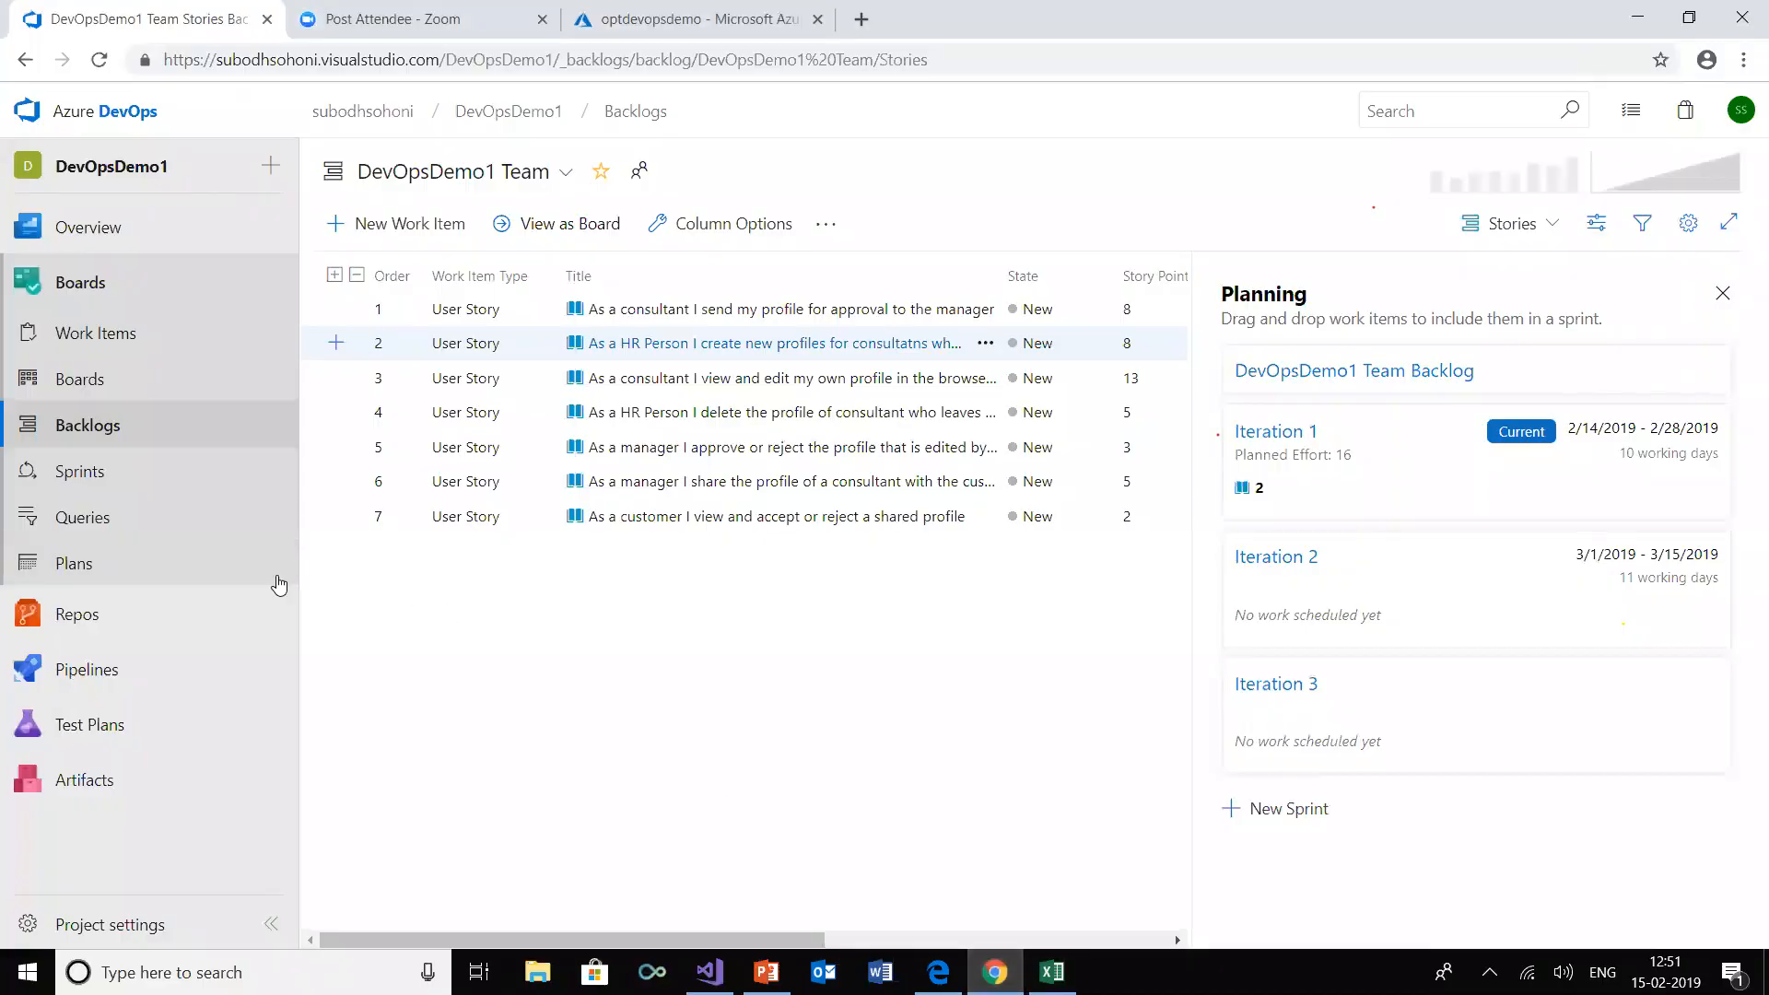
{"action": "left_click", "coordinate": [78, 471]}
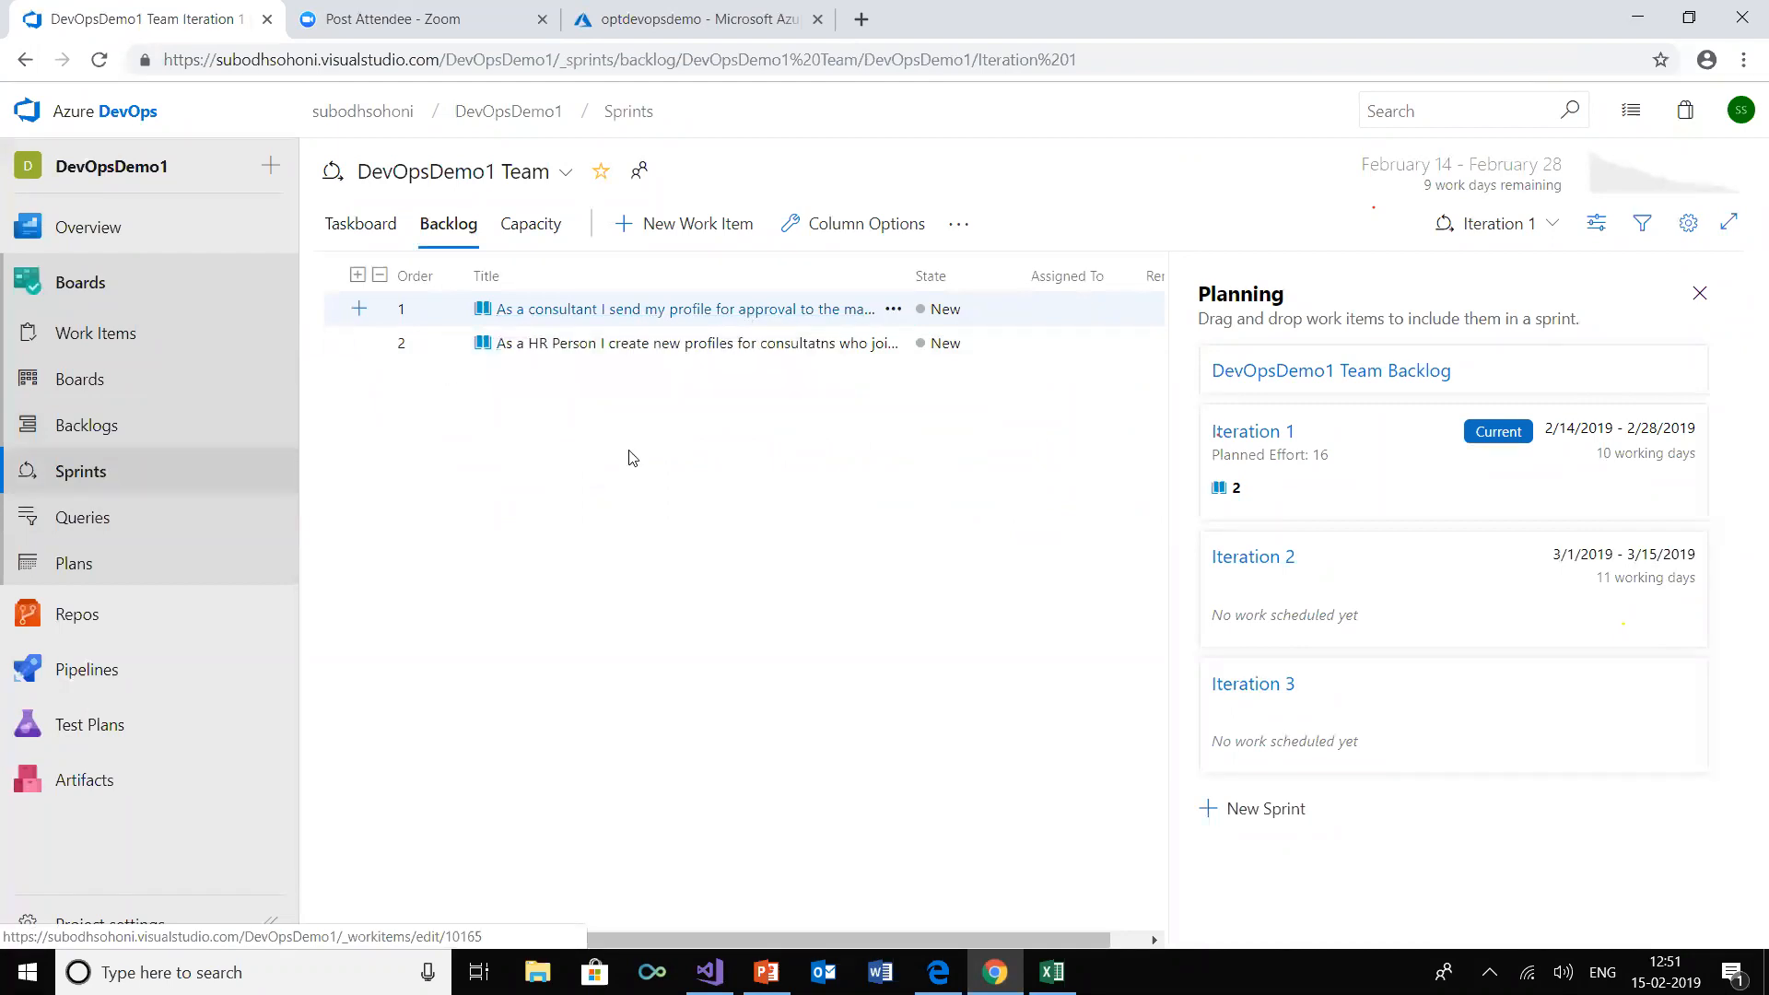
{"action": "left_click", "coordinate": [507, 350]}
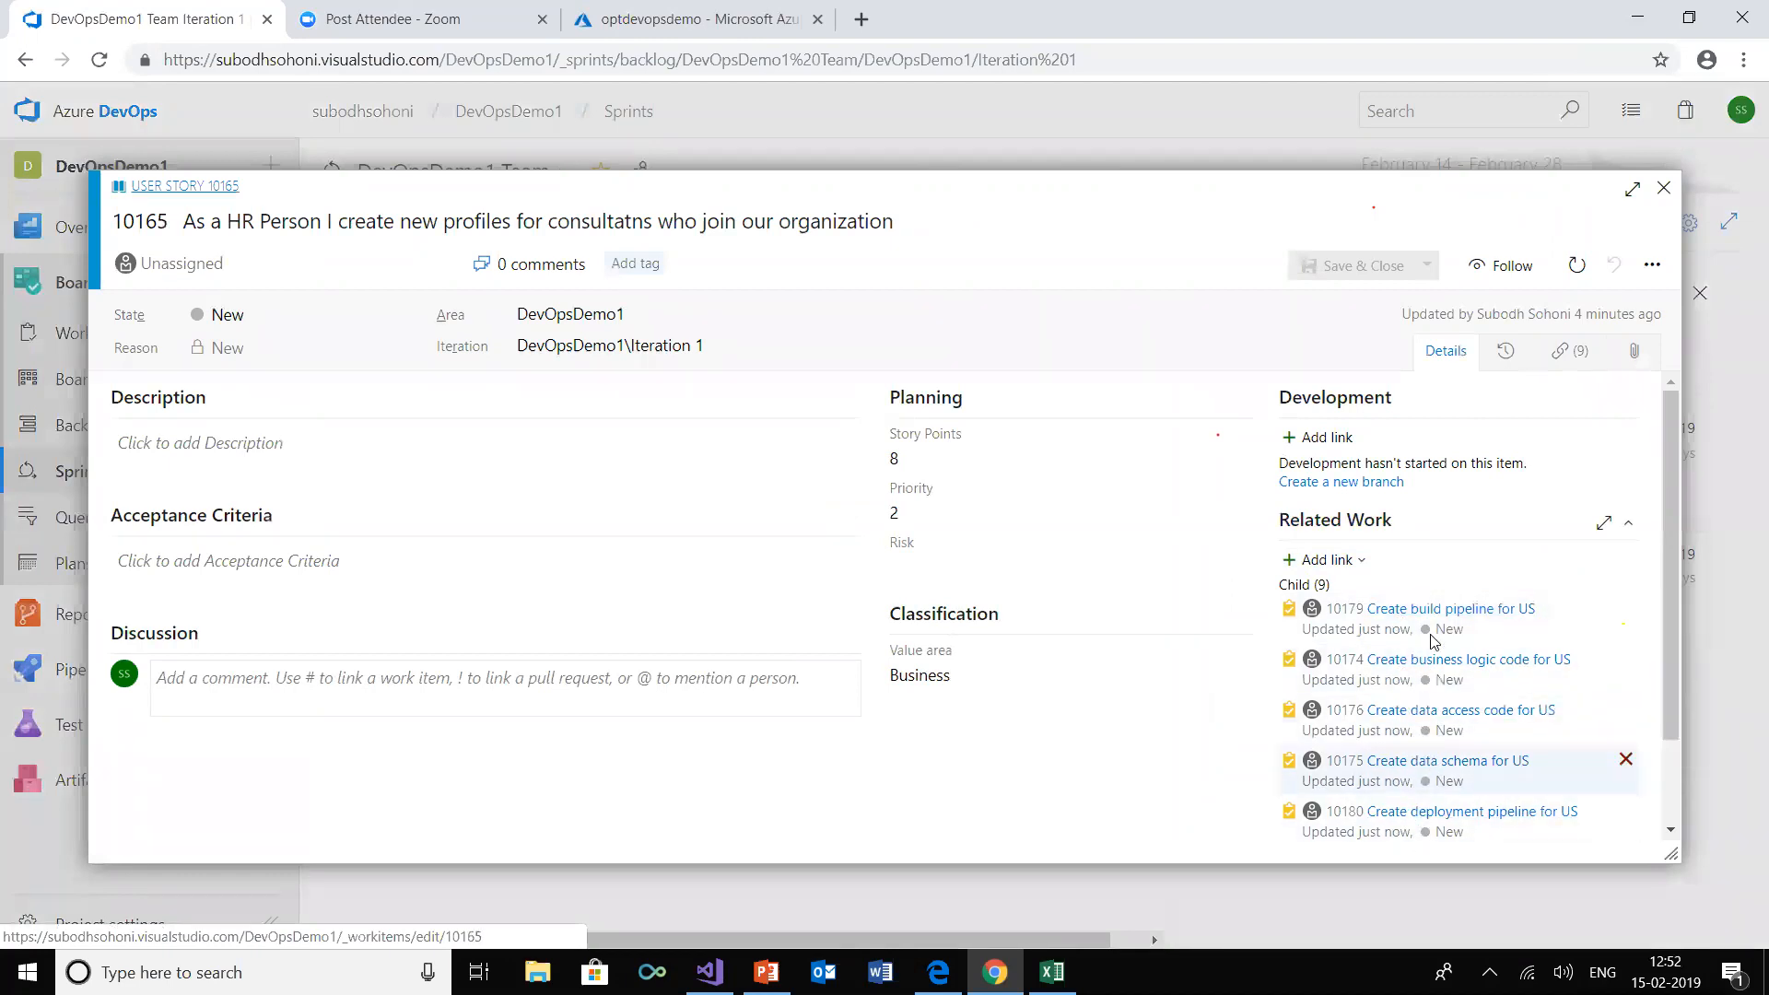
{"action": "left_click", "coordinate": [1664, 188]}
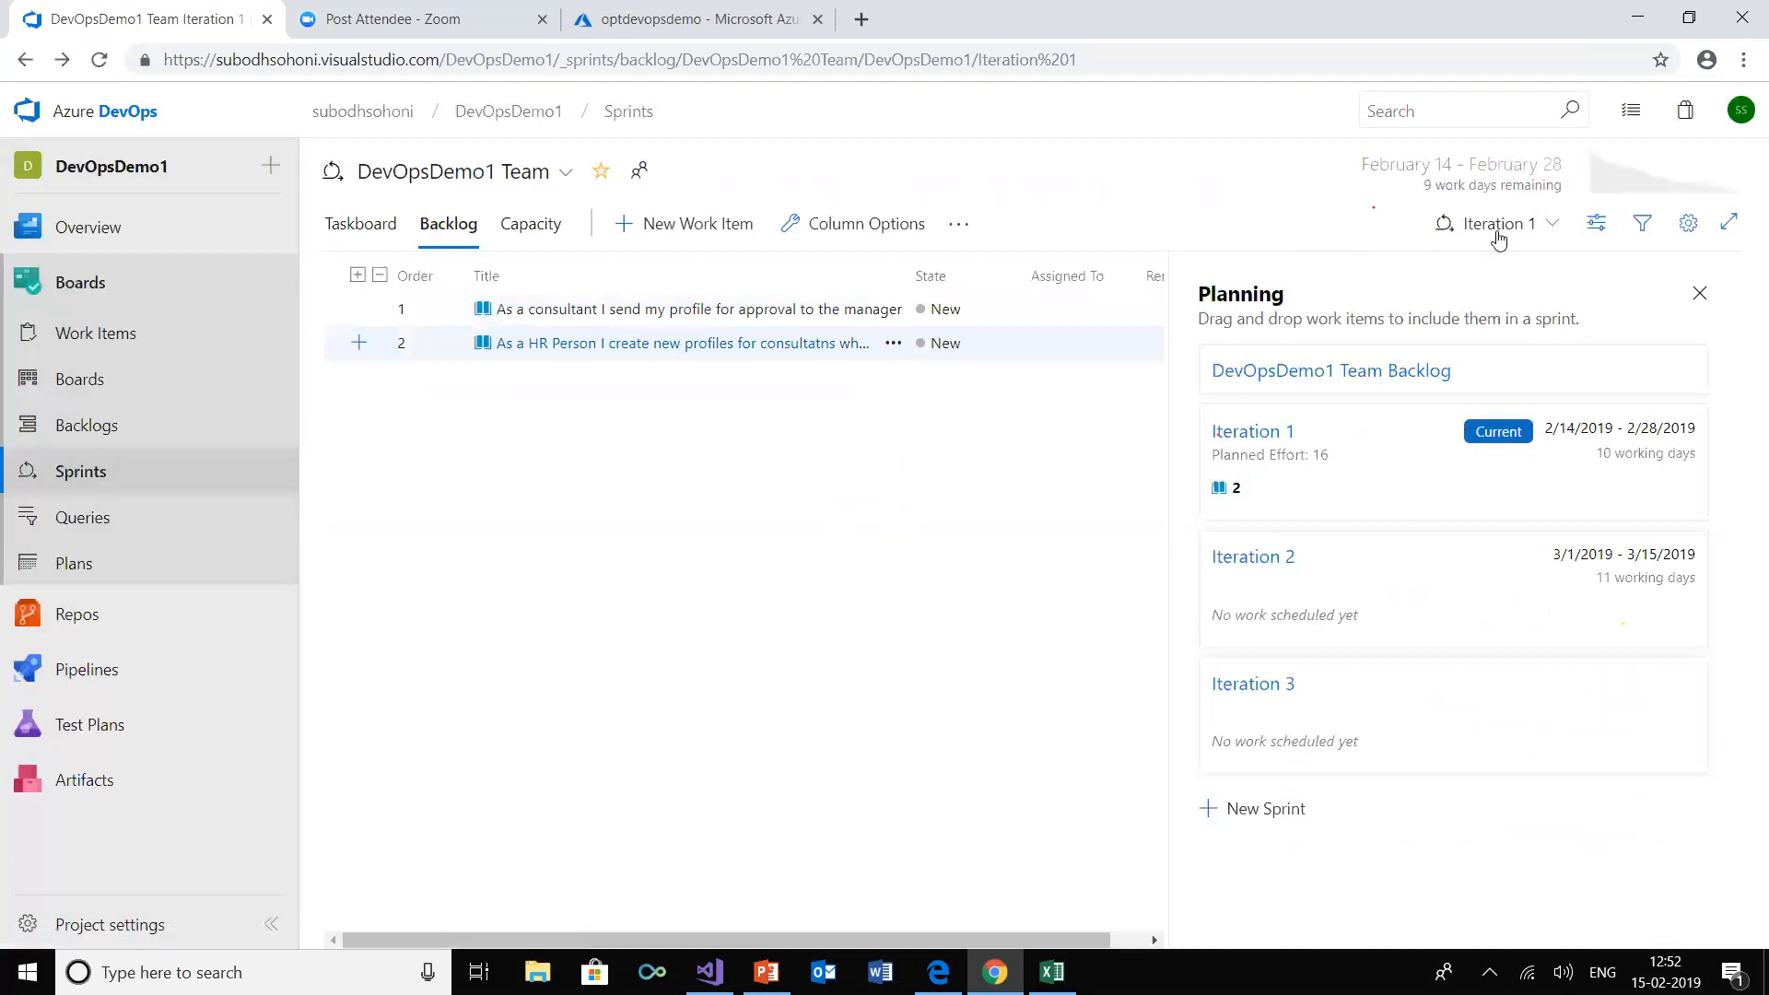
Show the sprint's Work details pane and assign the story's child task "Create build pipeline for US" to Iteration 1, saving it
{"action": "left_click", "coordinate": [1598, 230]}
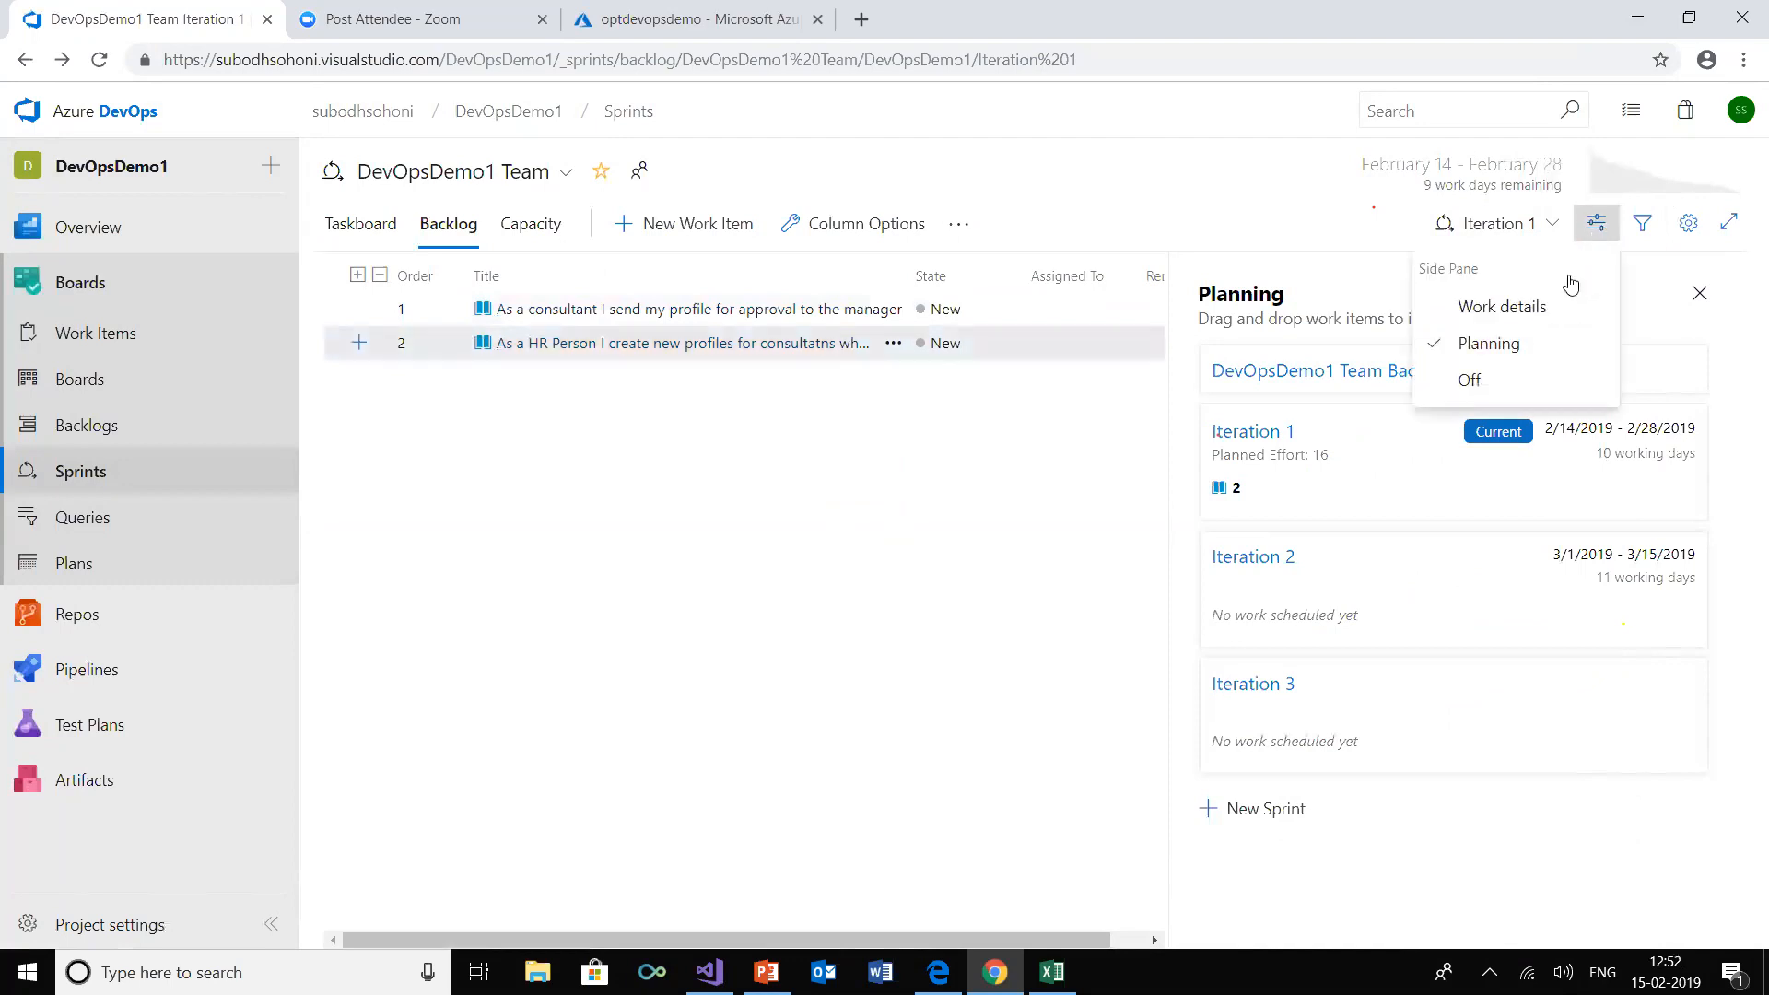
{"action": "left_click", "coordinate": [1550, 311]}
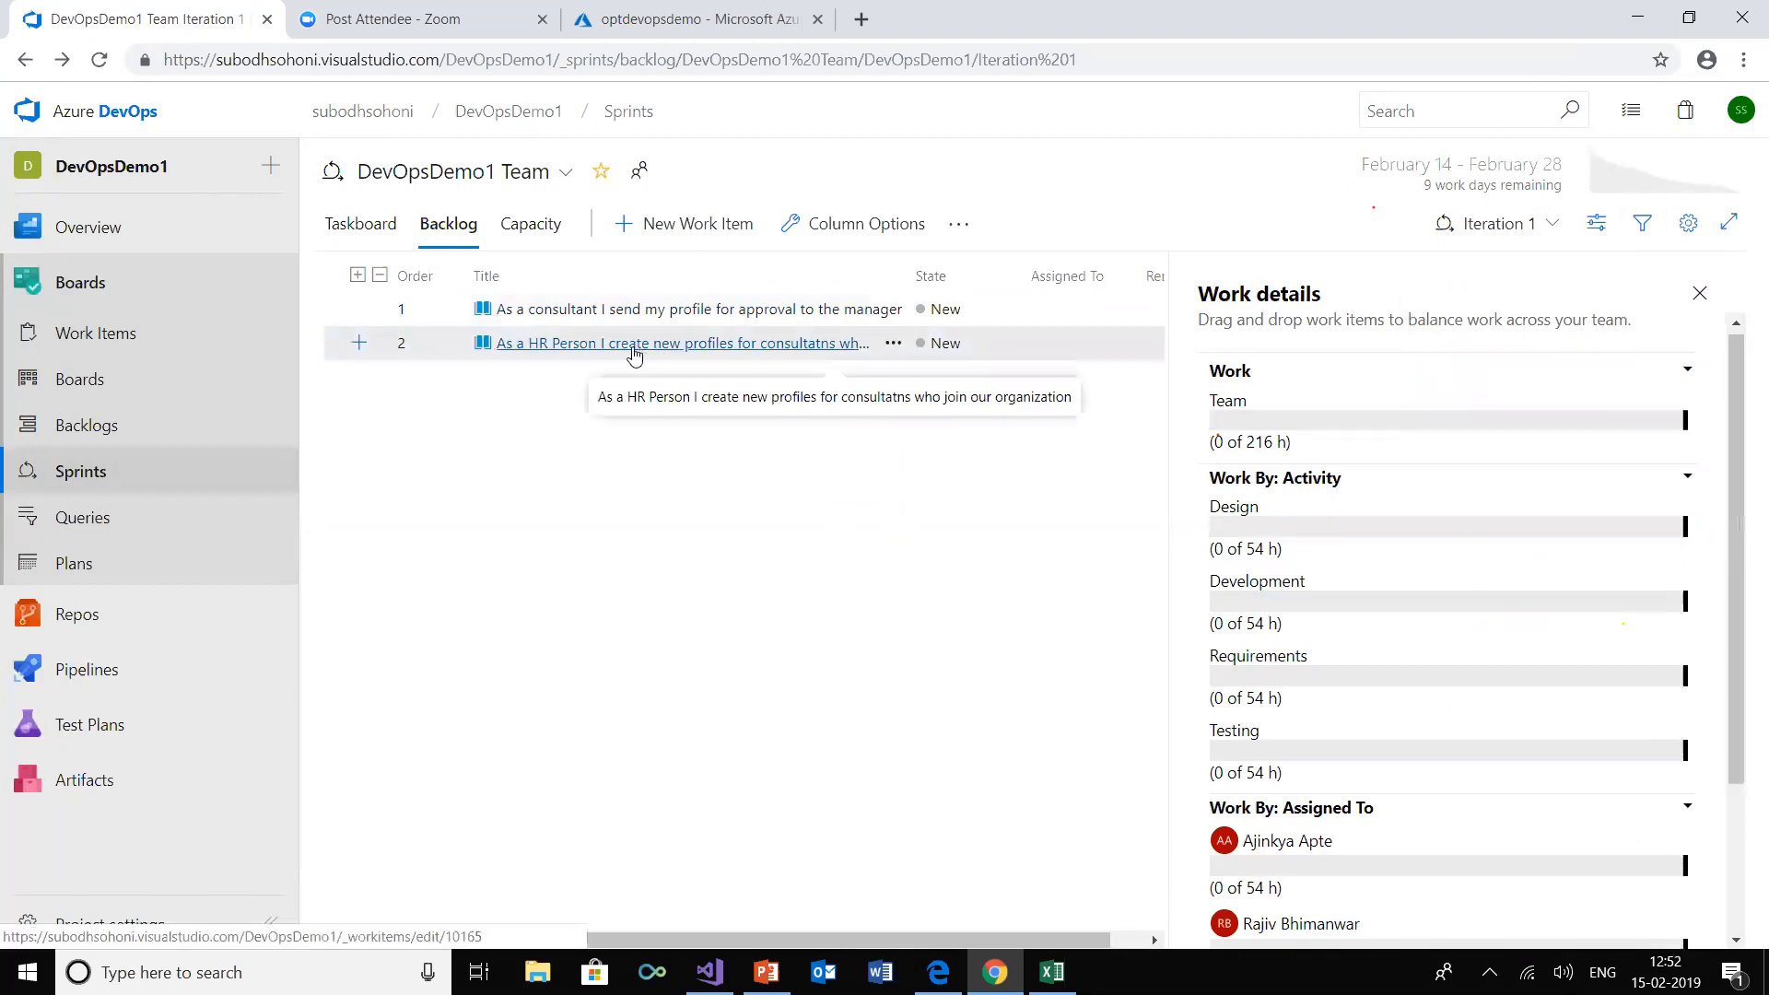
{"action": "left_click", "coordinate": [547, 355]}
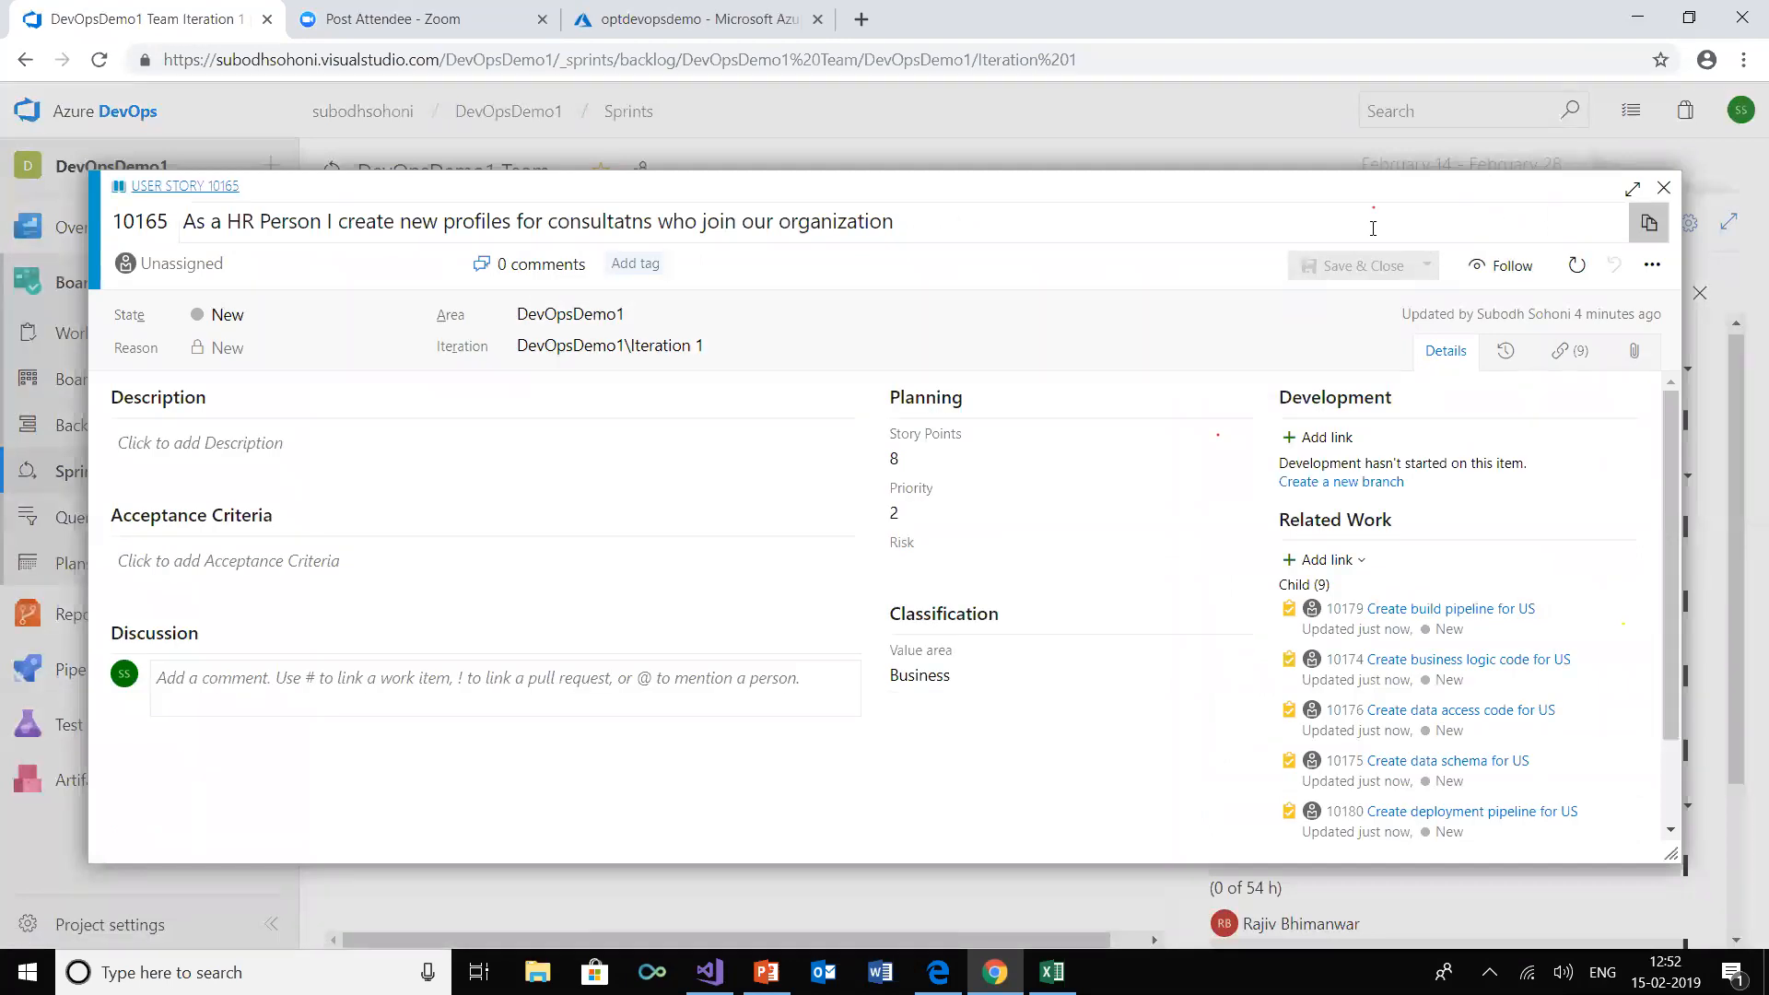
{"action": "left_click", "coordinate": [1459, 610]}
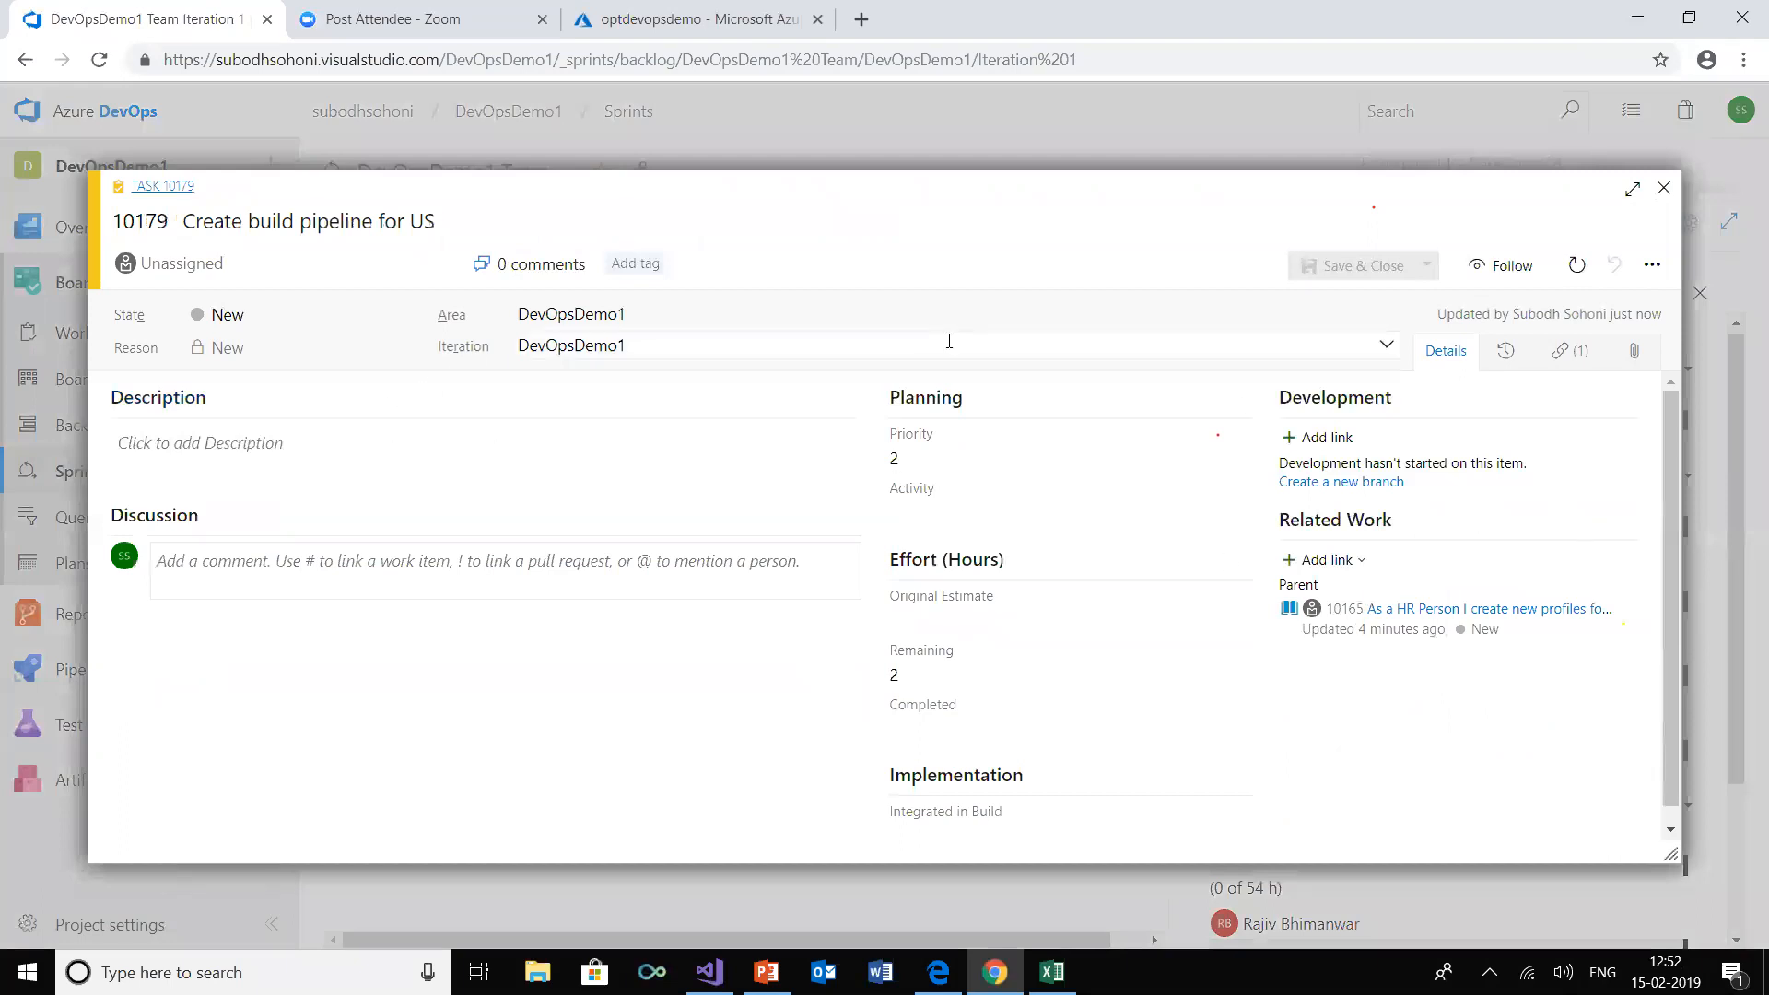
{"action": "left_click", "coordinate": [1385, 343]}
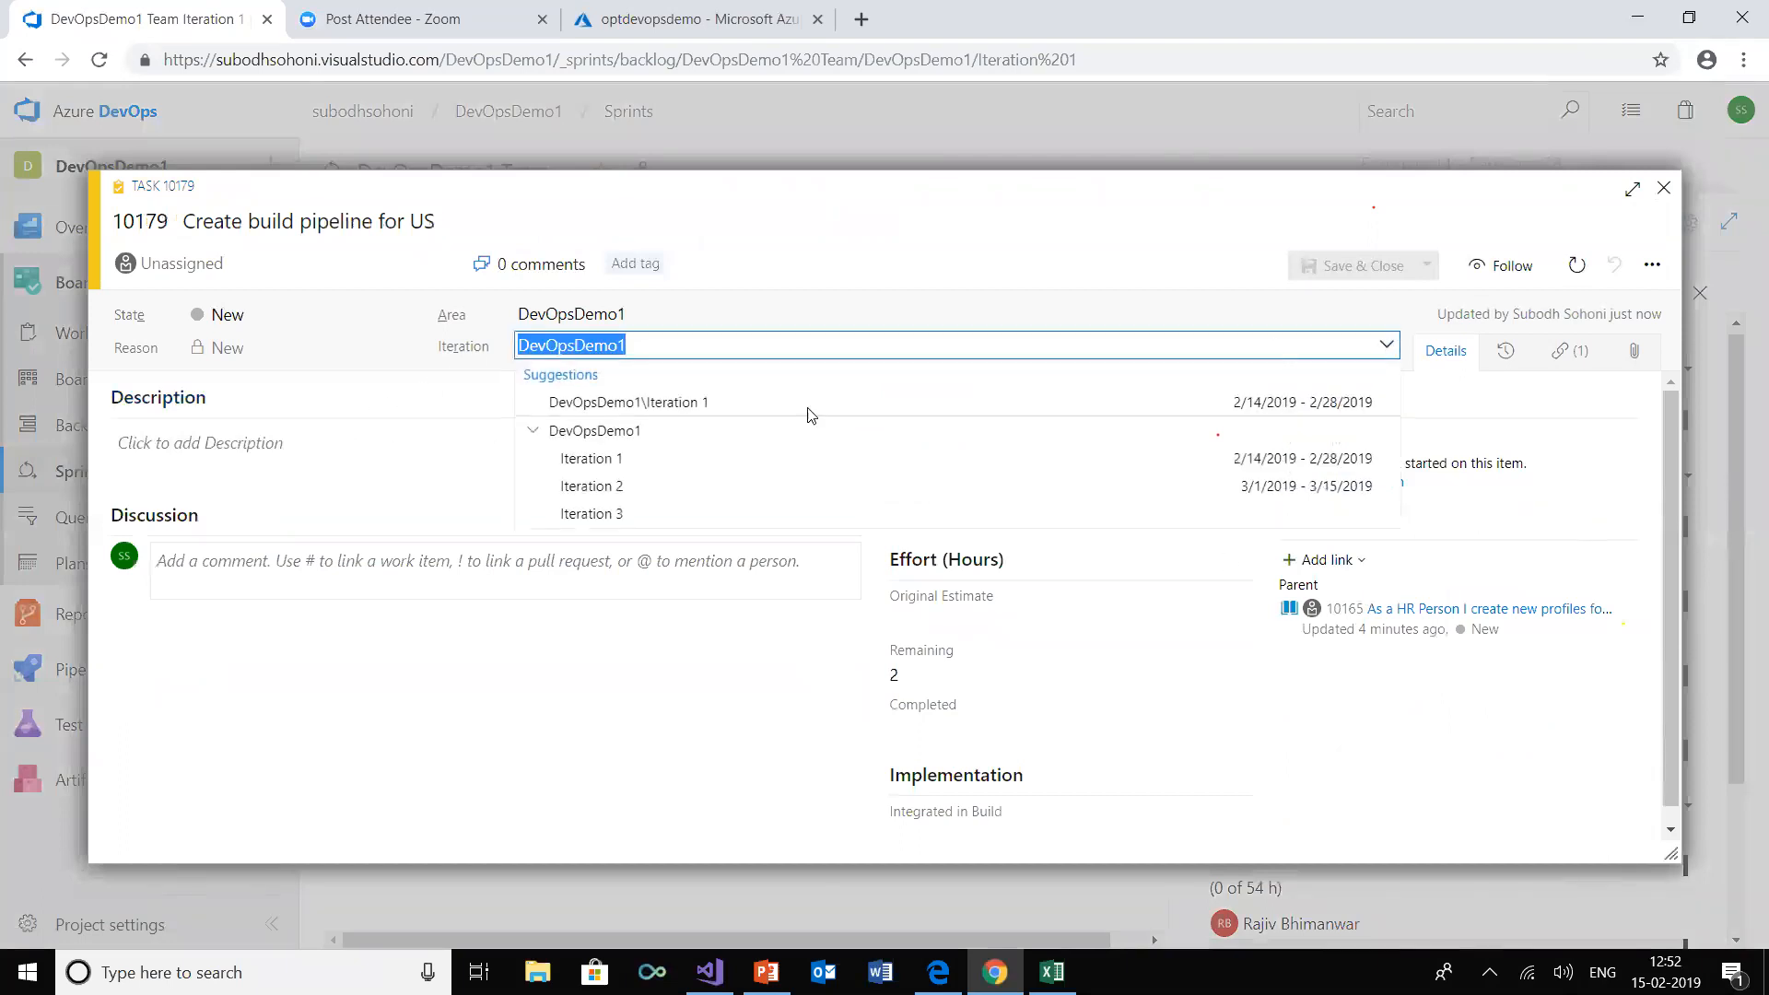
{"action": "left_click", "coordinate": [645, 459]}
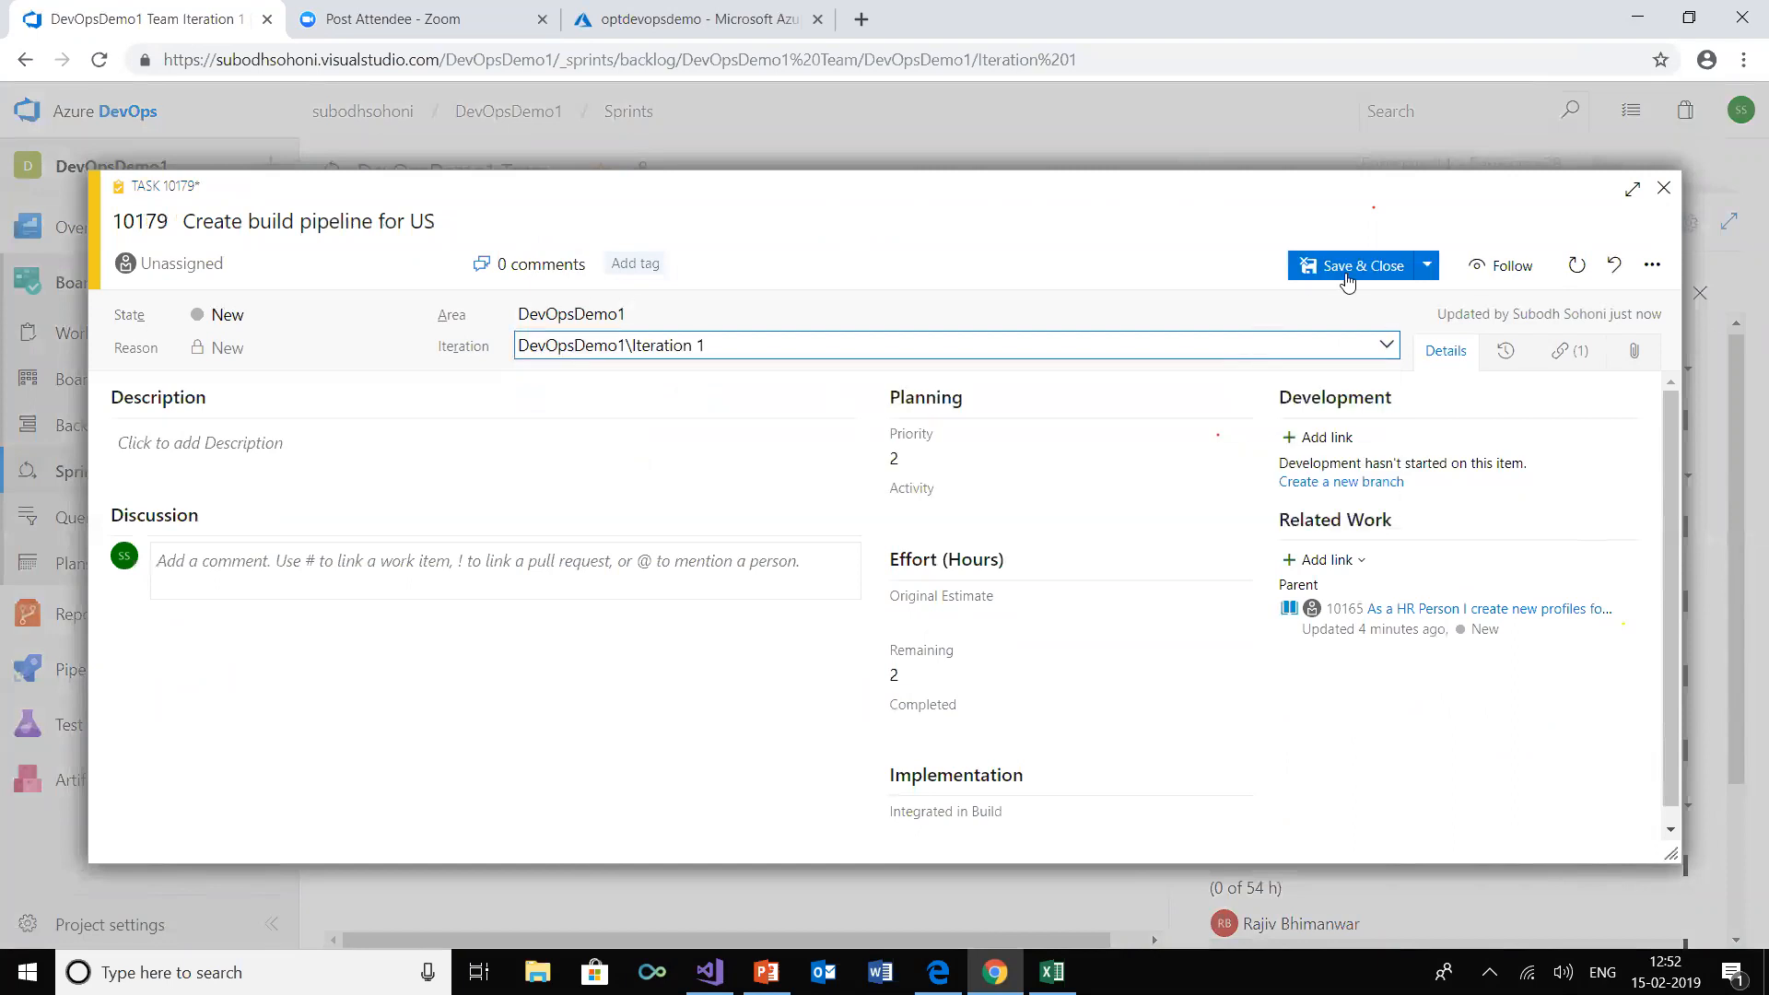
{"action": "left_click", "coordinate": [1350, 268]}
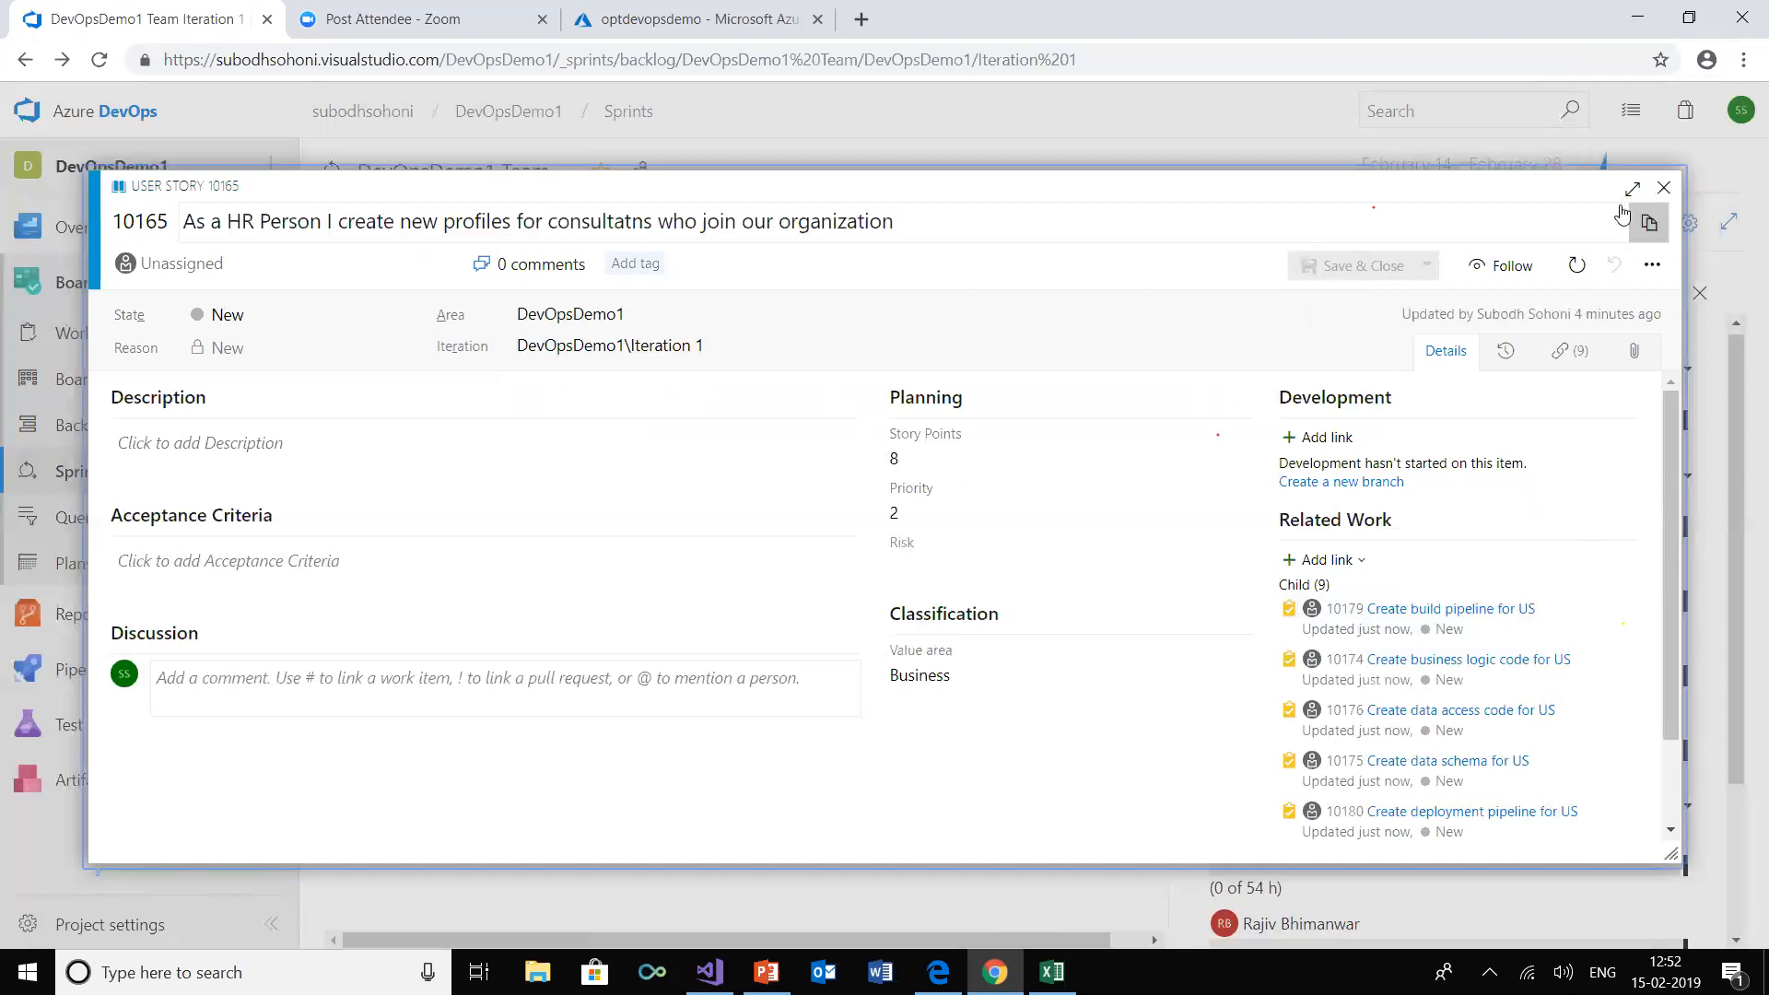
{"action": "left_click", "coordinate": [1661, 189]}
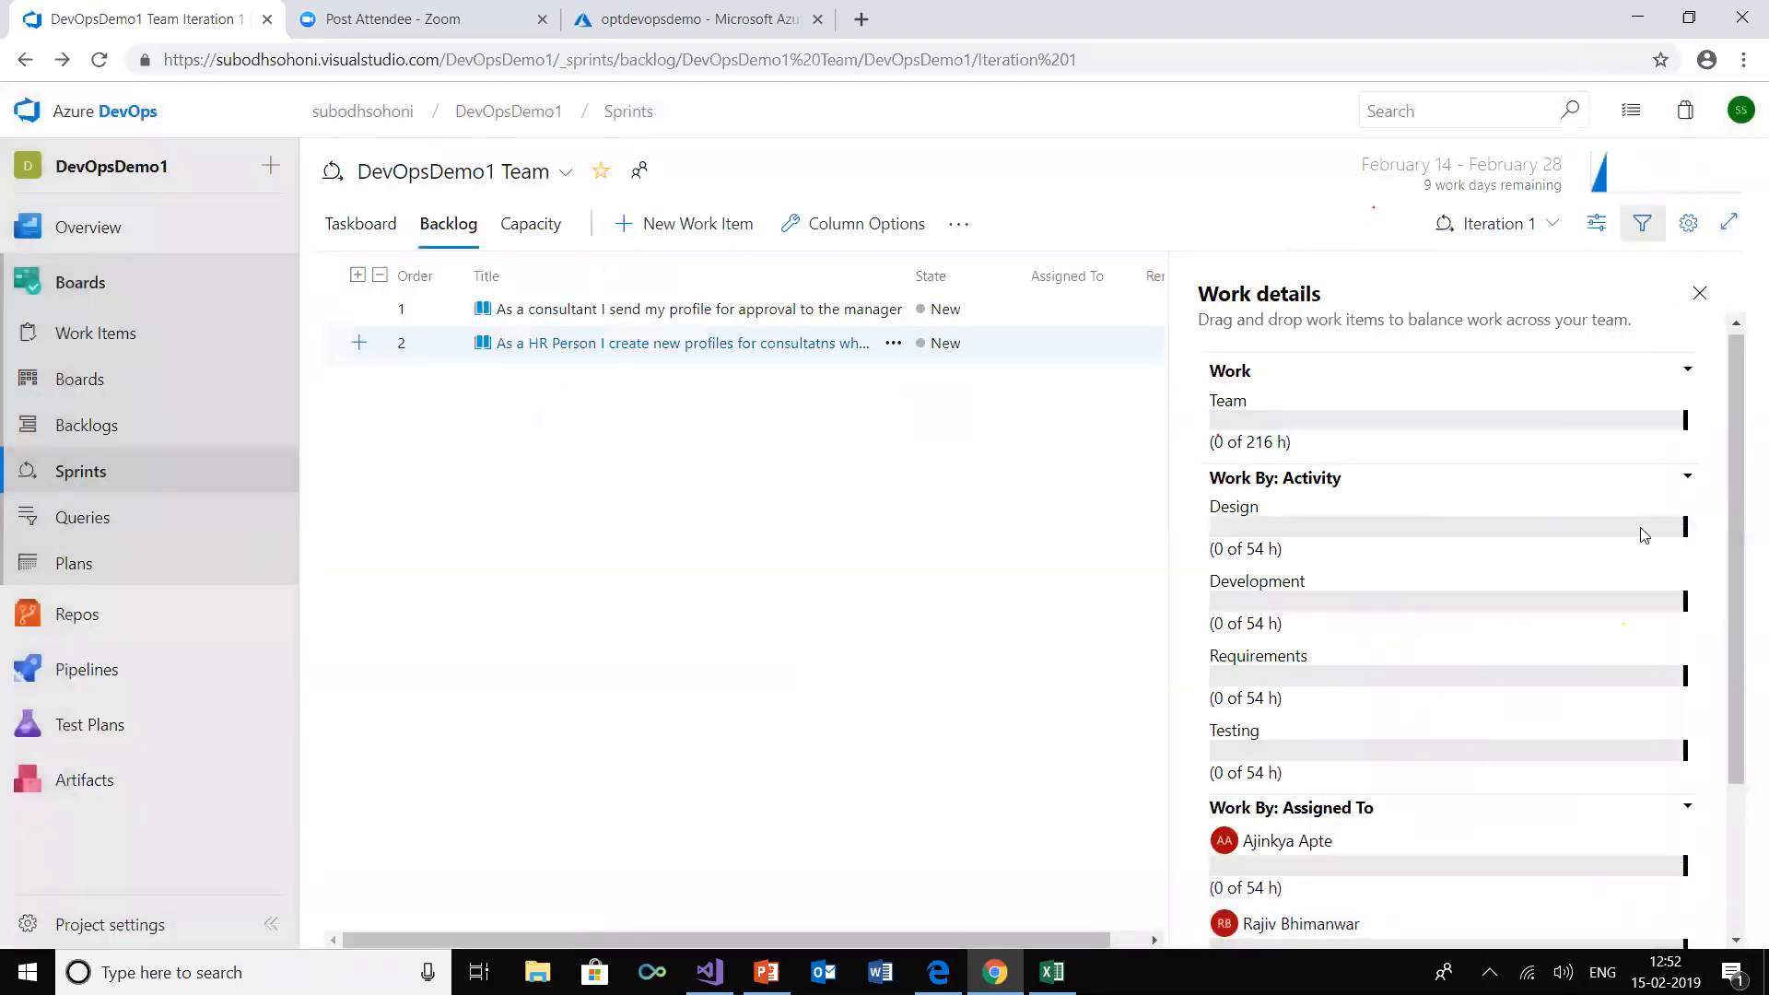
Review Iteration 1's work details and taskboard, and inspect the details of the "Create build pipeline for US" task
{"action": "scroll", "coordinate": [1470, 643], "scroll_direction": "down", "scroll_amount": 3}
{"action": "scroll", "coordinate": [1468, 640], "scroll_direction": "up", "scroll_amount": 3}
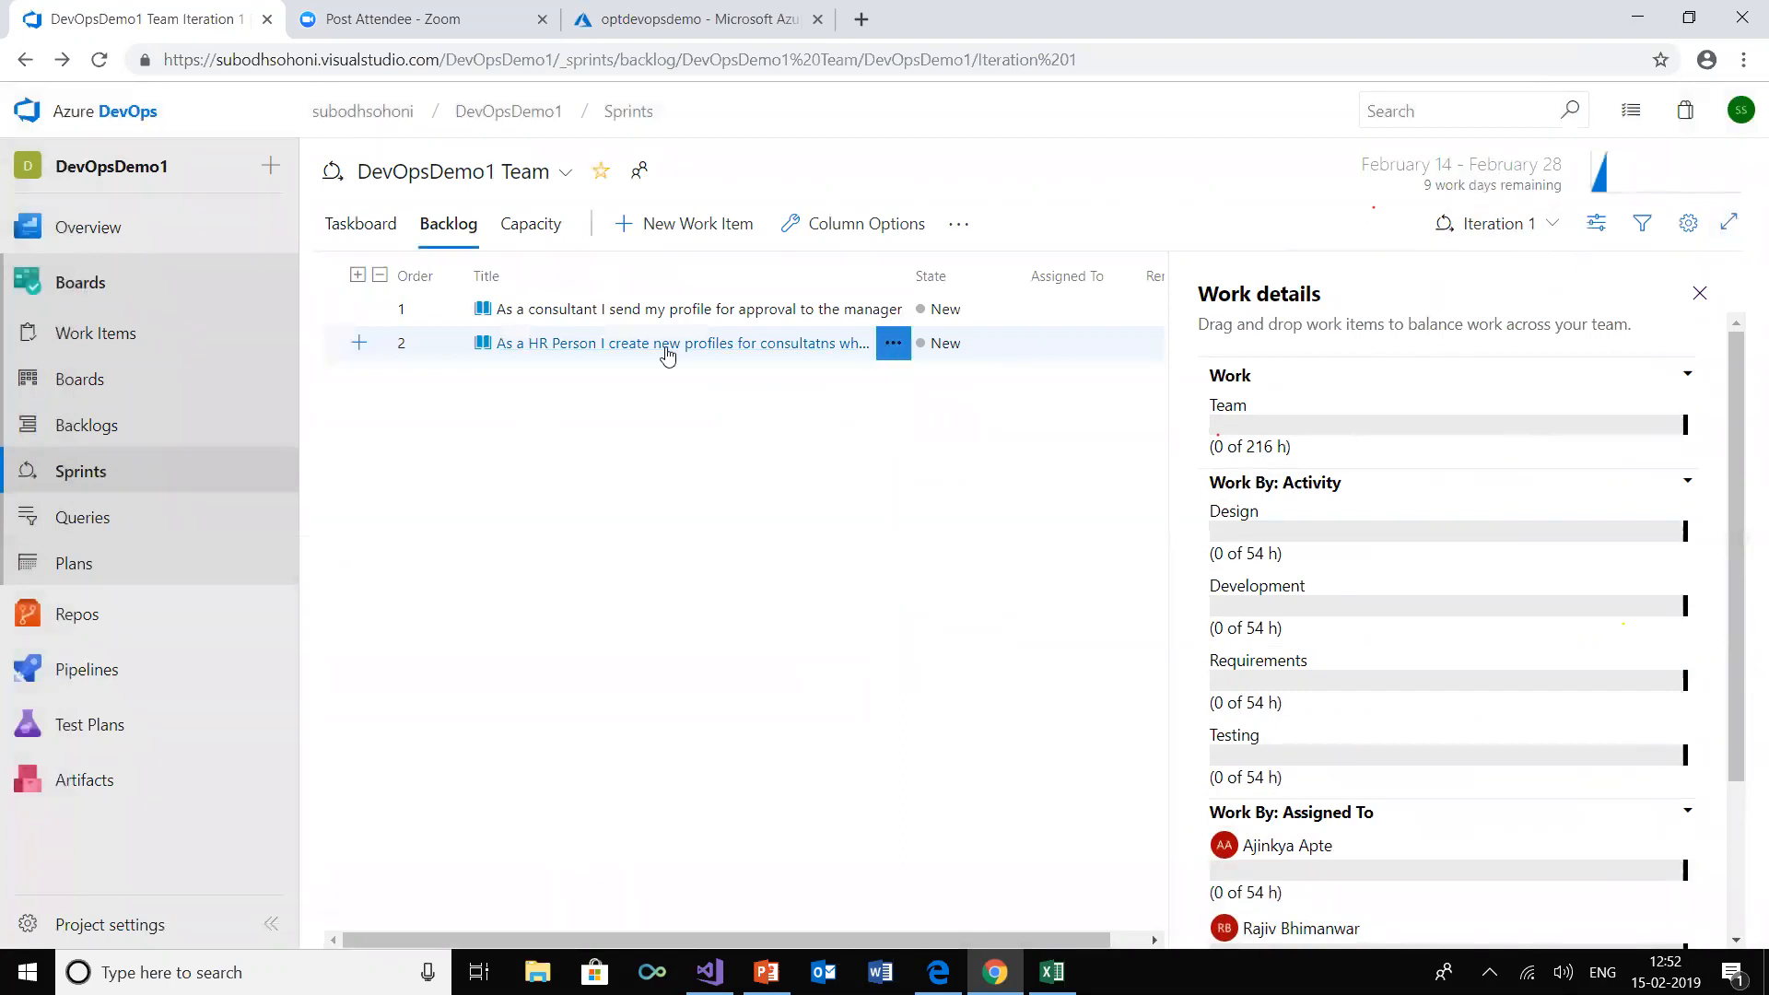
{"action": "left_click", "coordinate": [360, 225]}
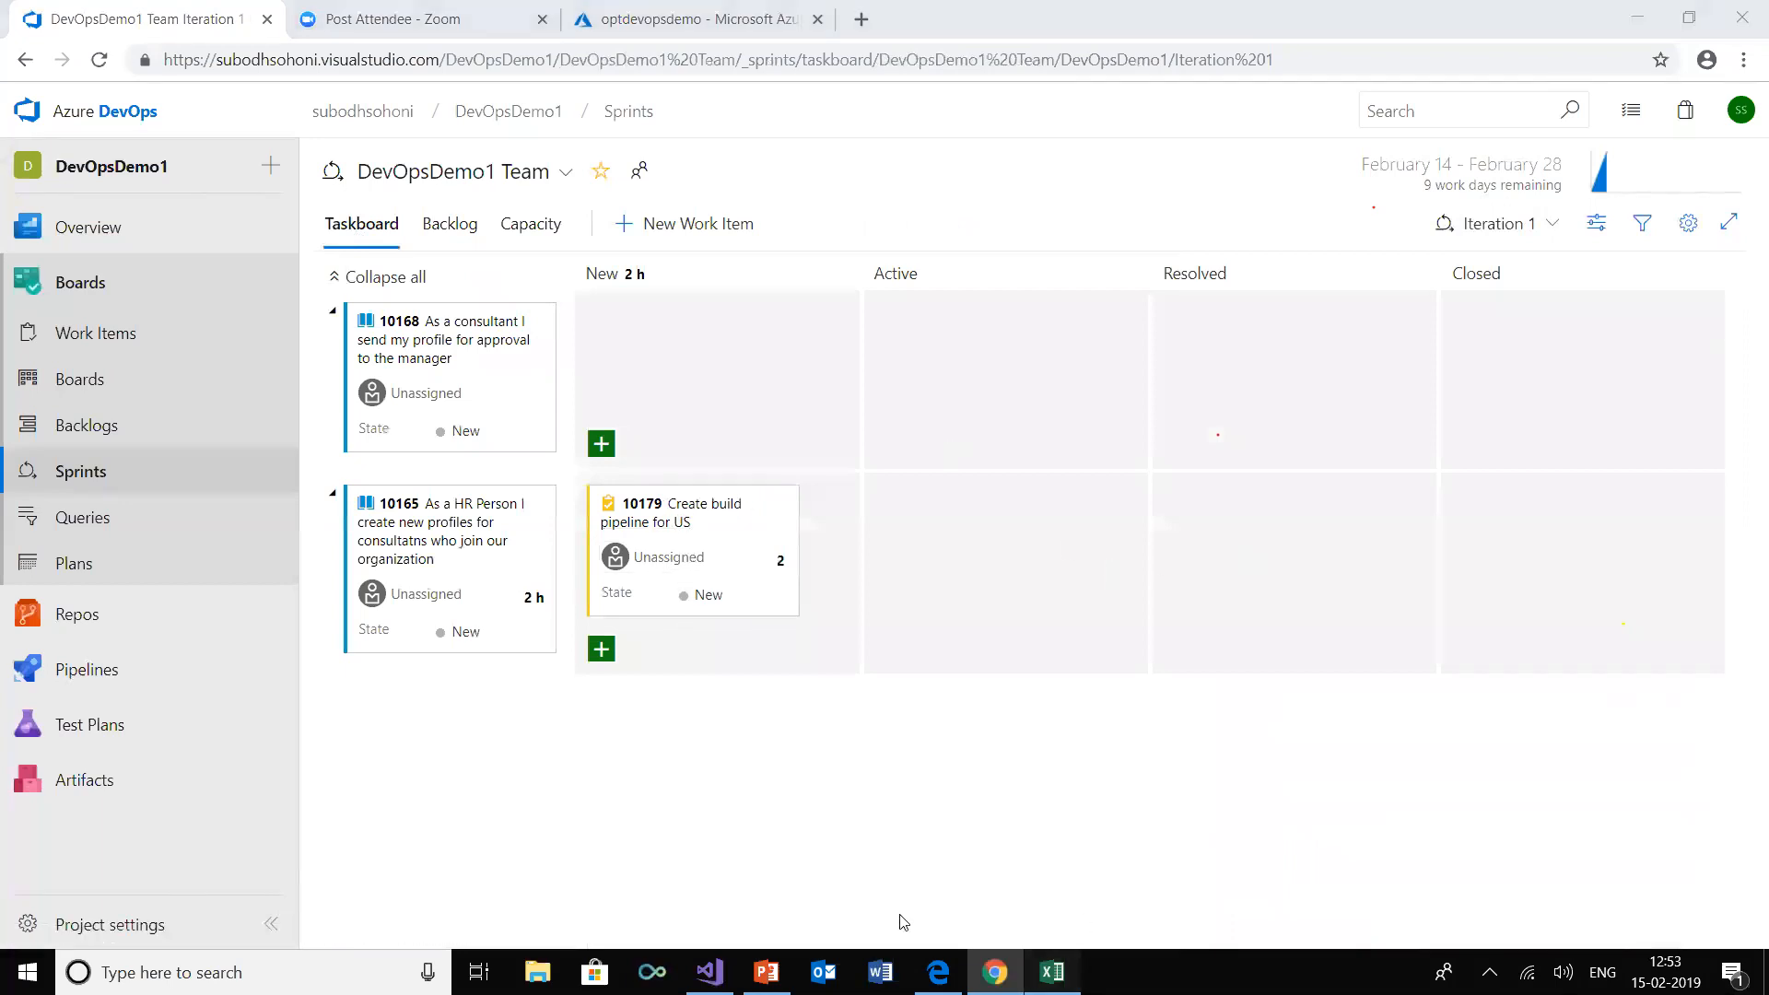
{"action": "key", "text": "alt+Tab"}
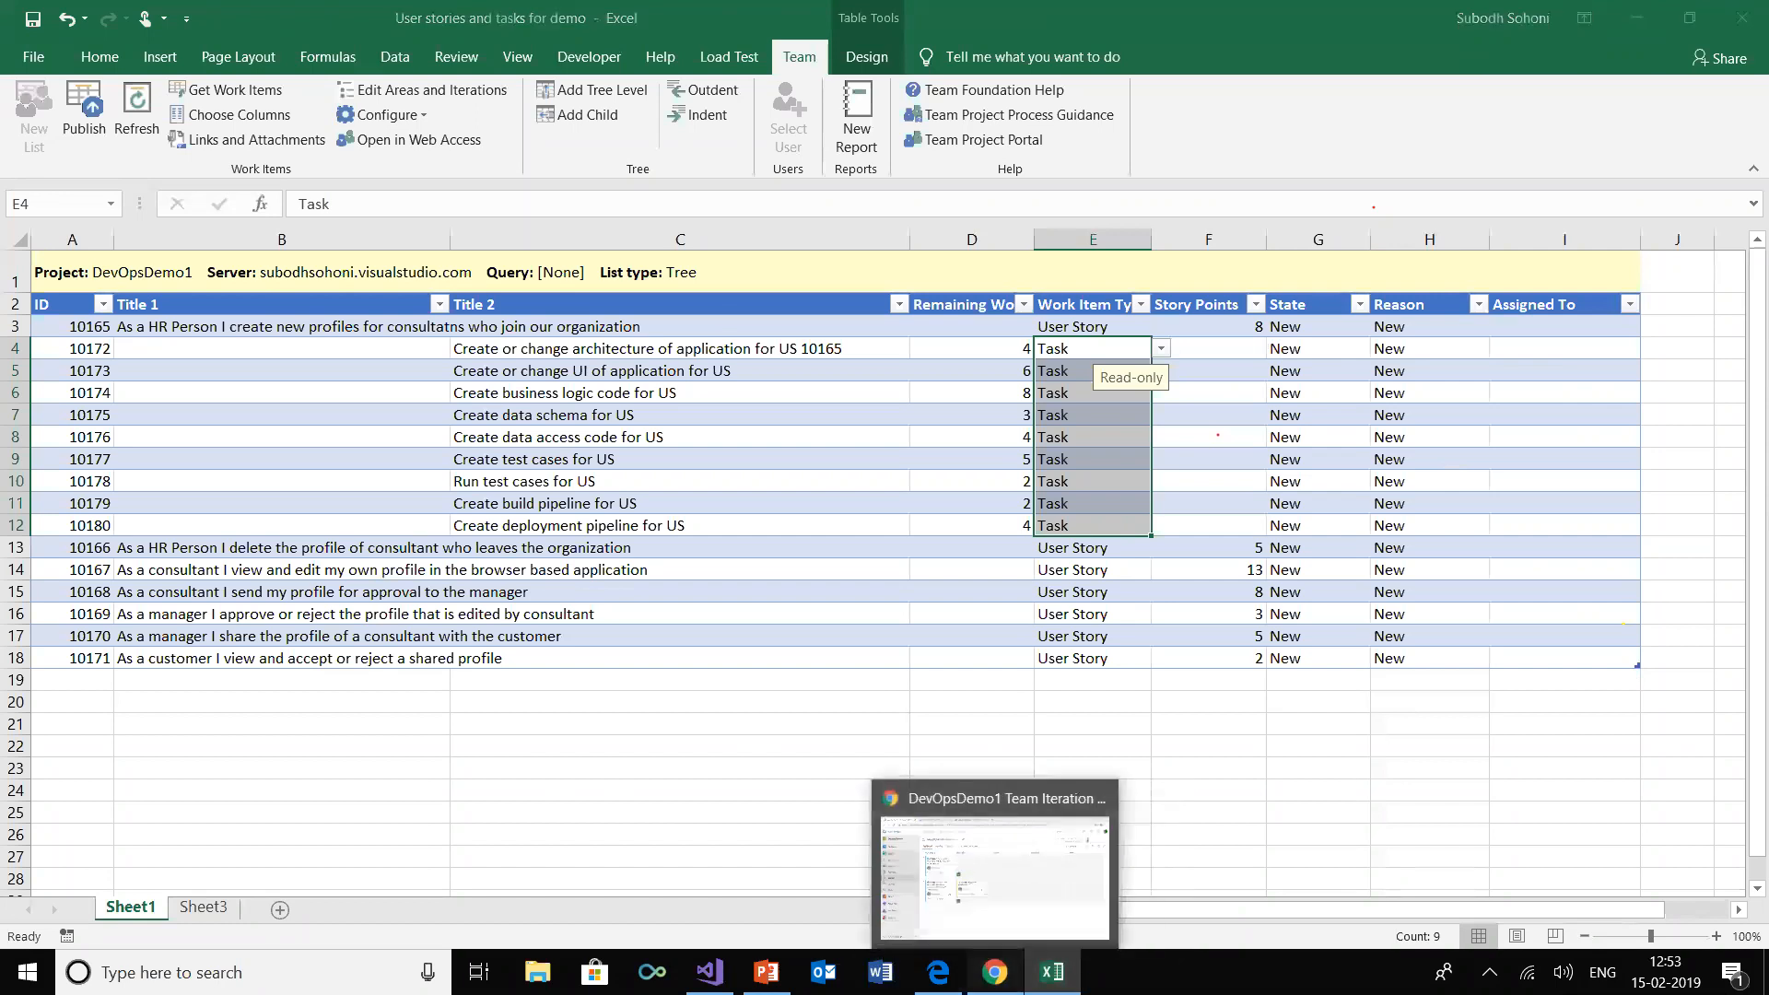
{"action": "left_click", "coordinate": [994, 972]}
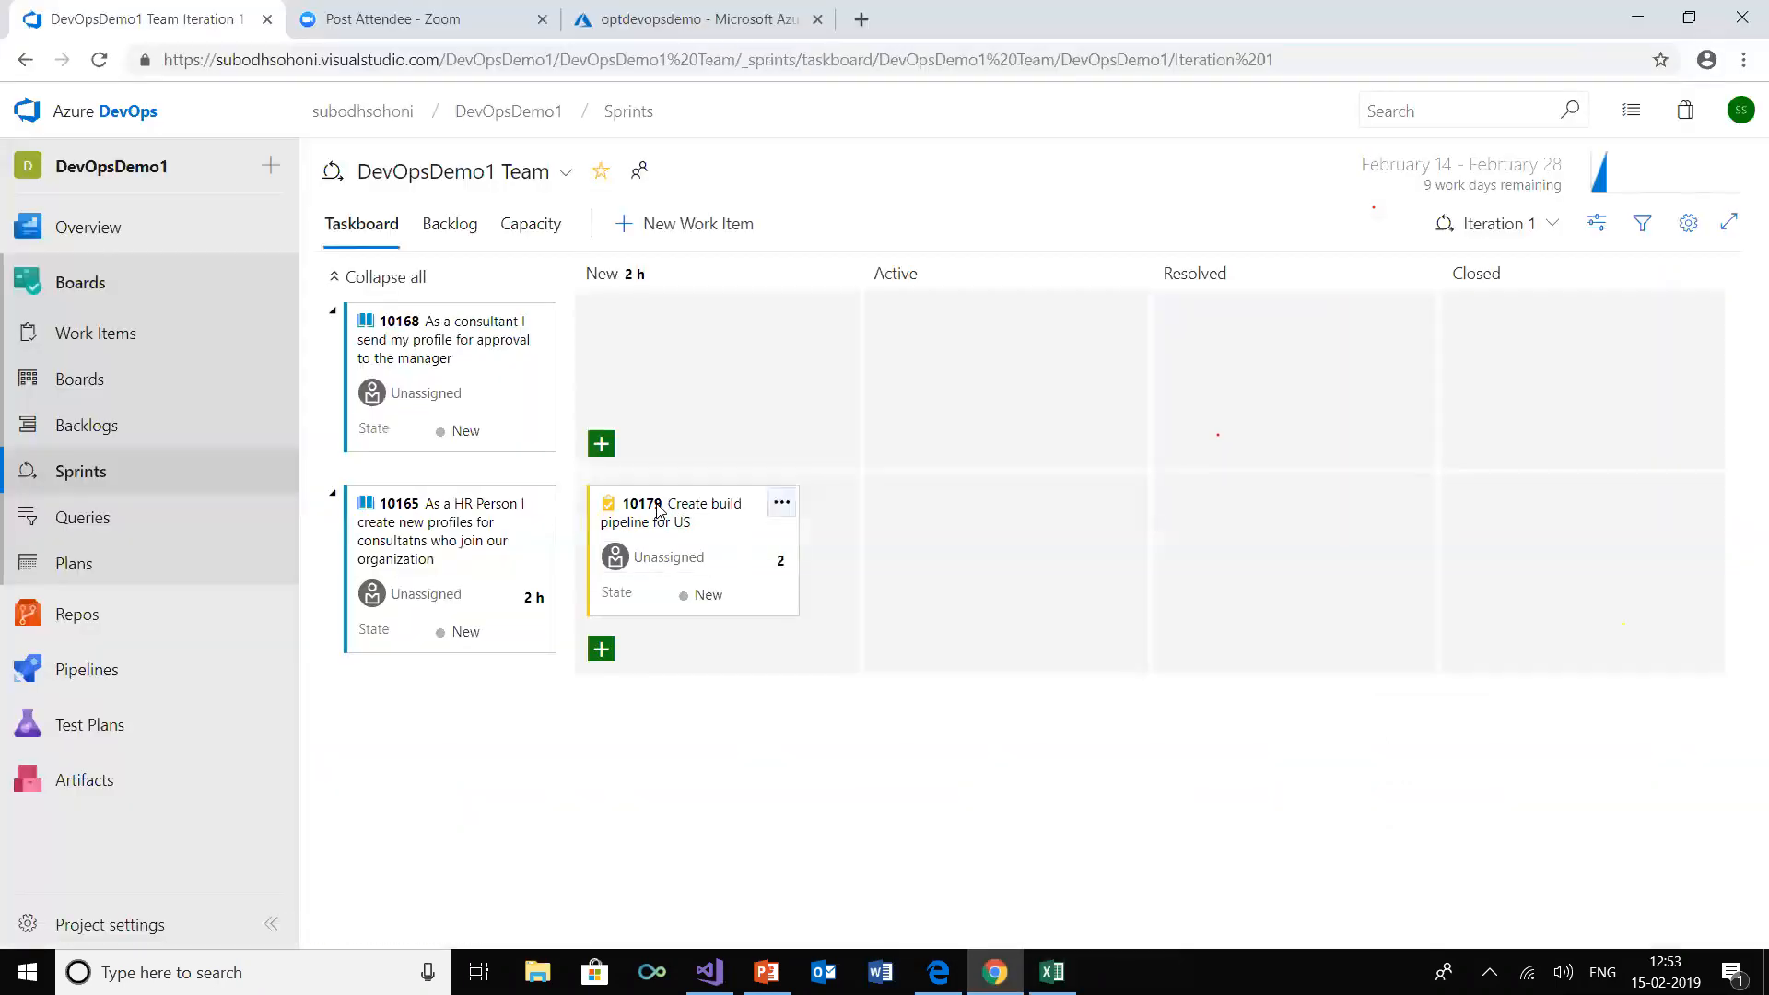
{"action": "left_click", "coordinate": [705, 506]}
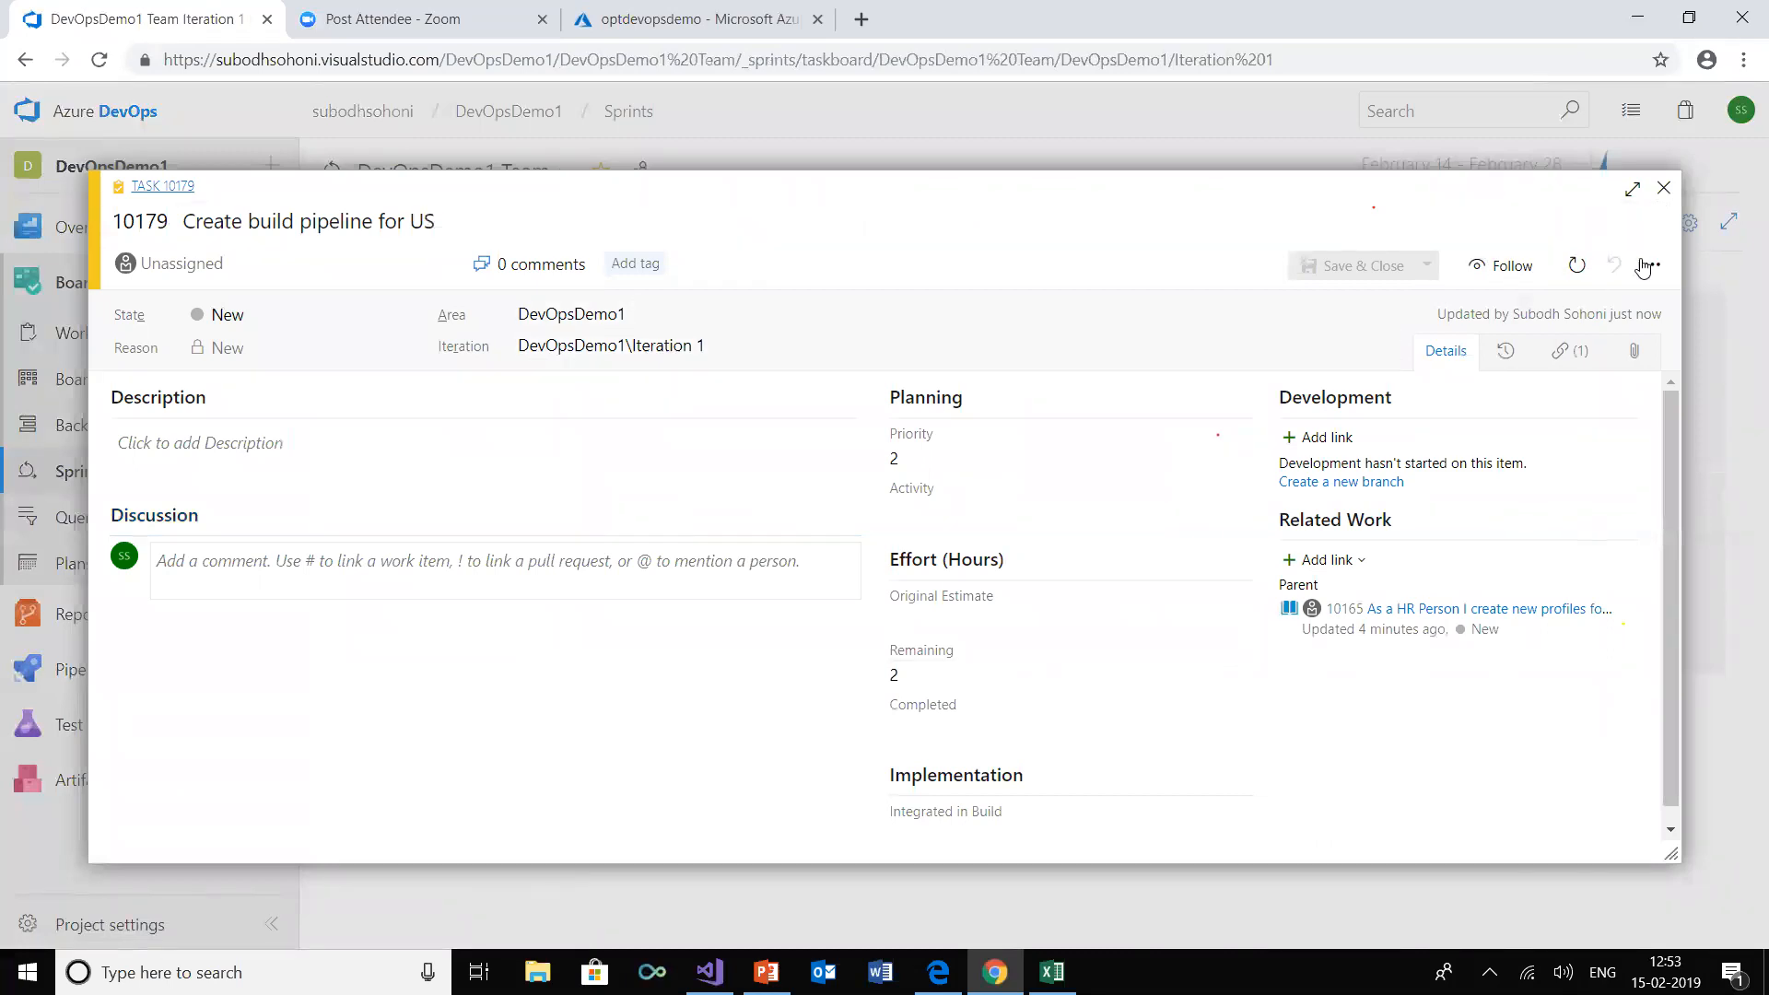
{"action": "left_click", "coordinate": [1663, 188]}
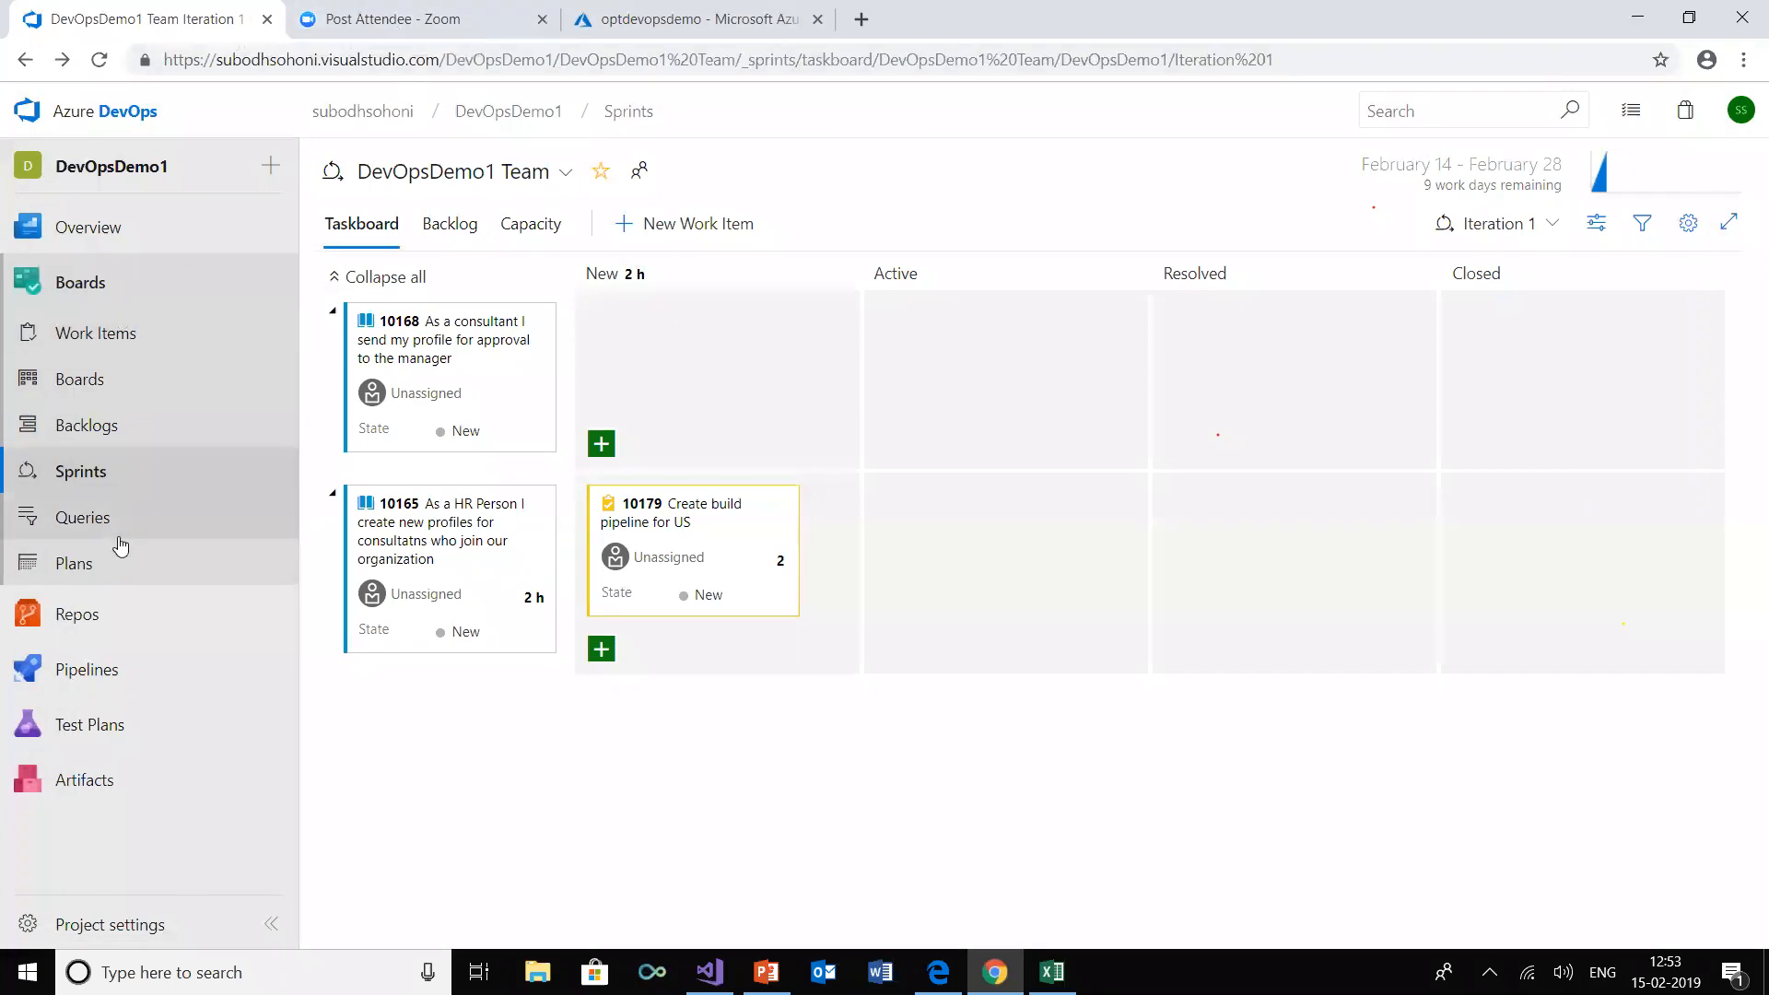
Open Iteration 1's sprint backlog from the team backlog's planning pane and check the team's planned hours against its capacity
{"action": "left_click", "coordinate": [130, 470]}
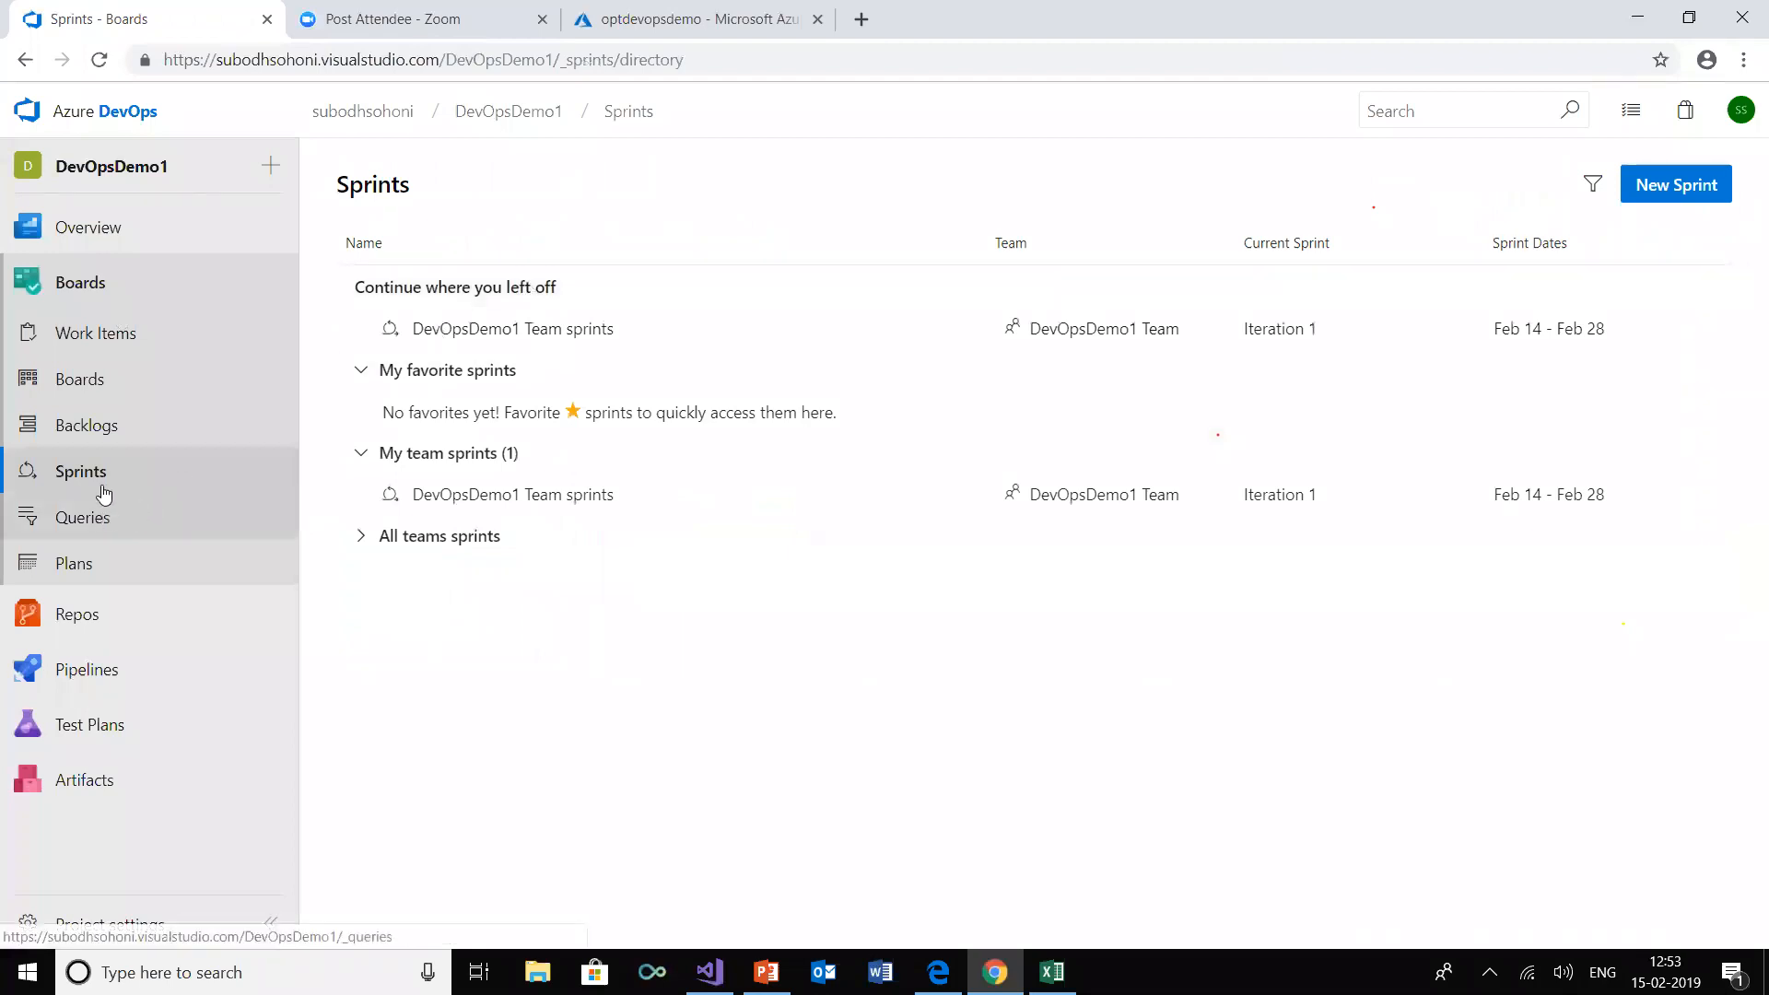
{"action": "left_click", "coordinate": [102, 440]}
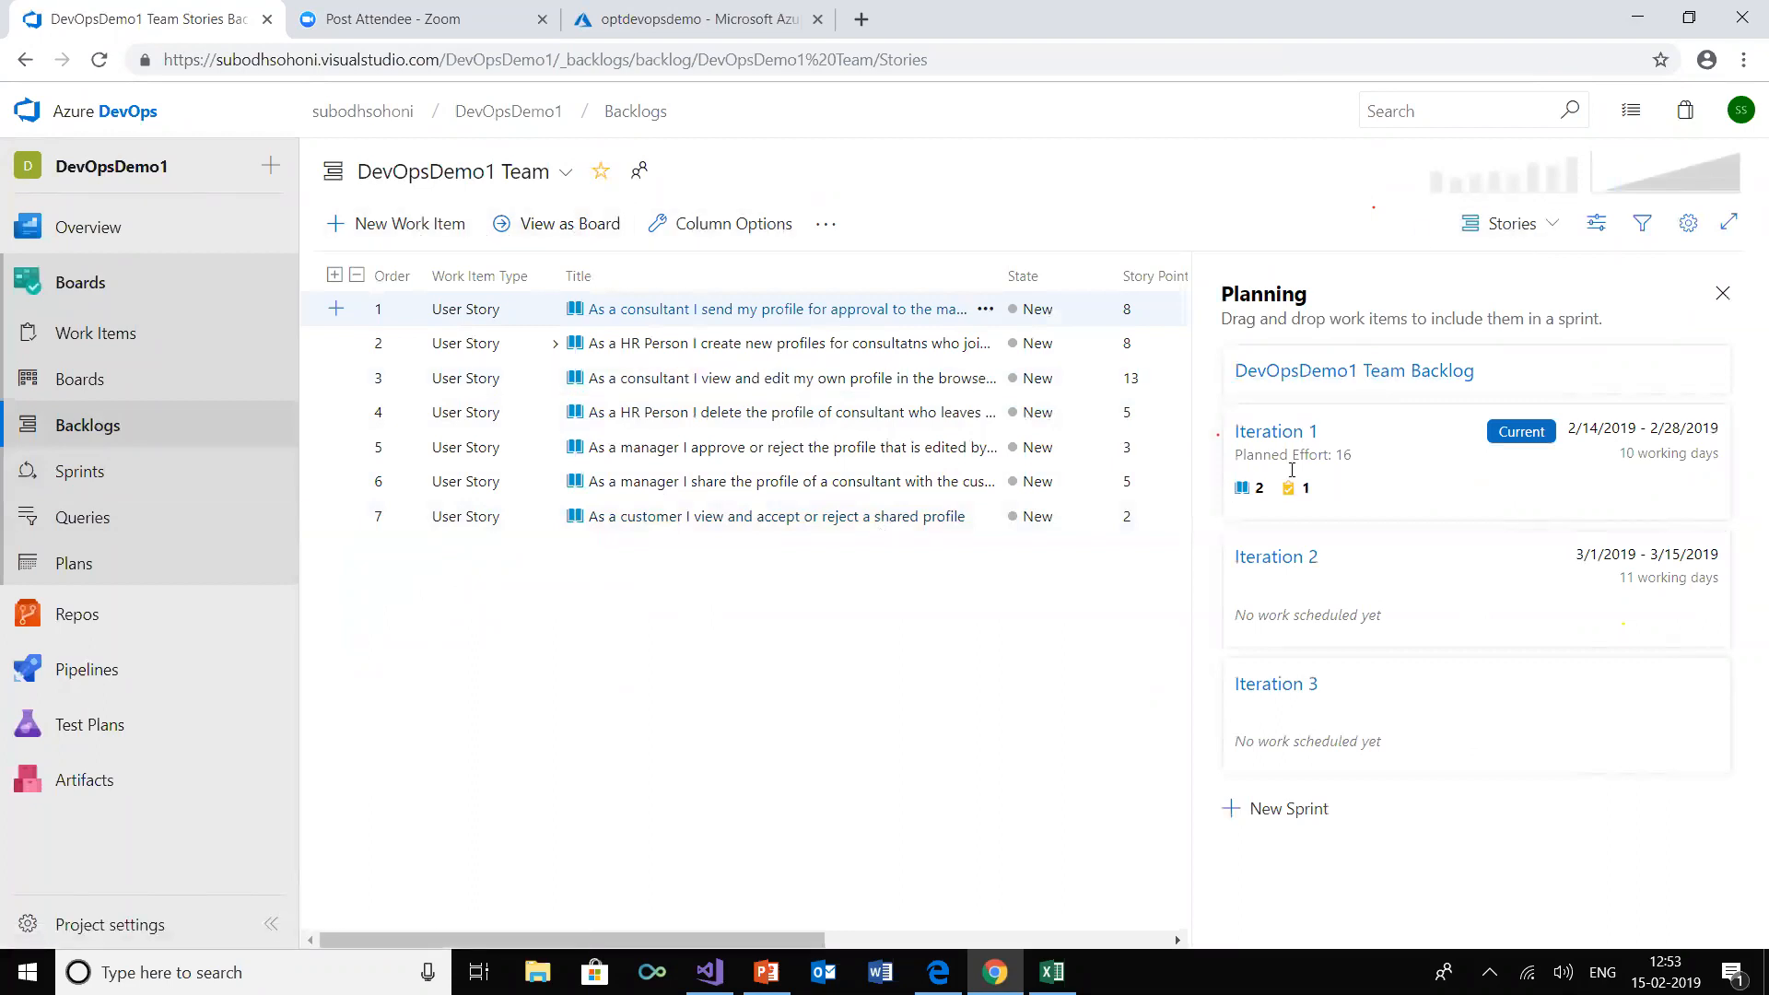
{"action": "left_click", "coordinate": [1287, 434]}
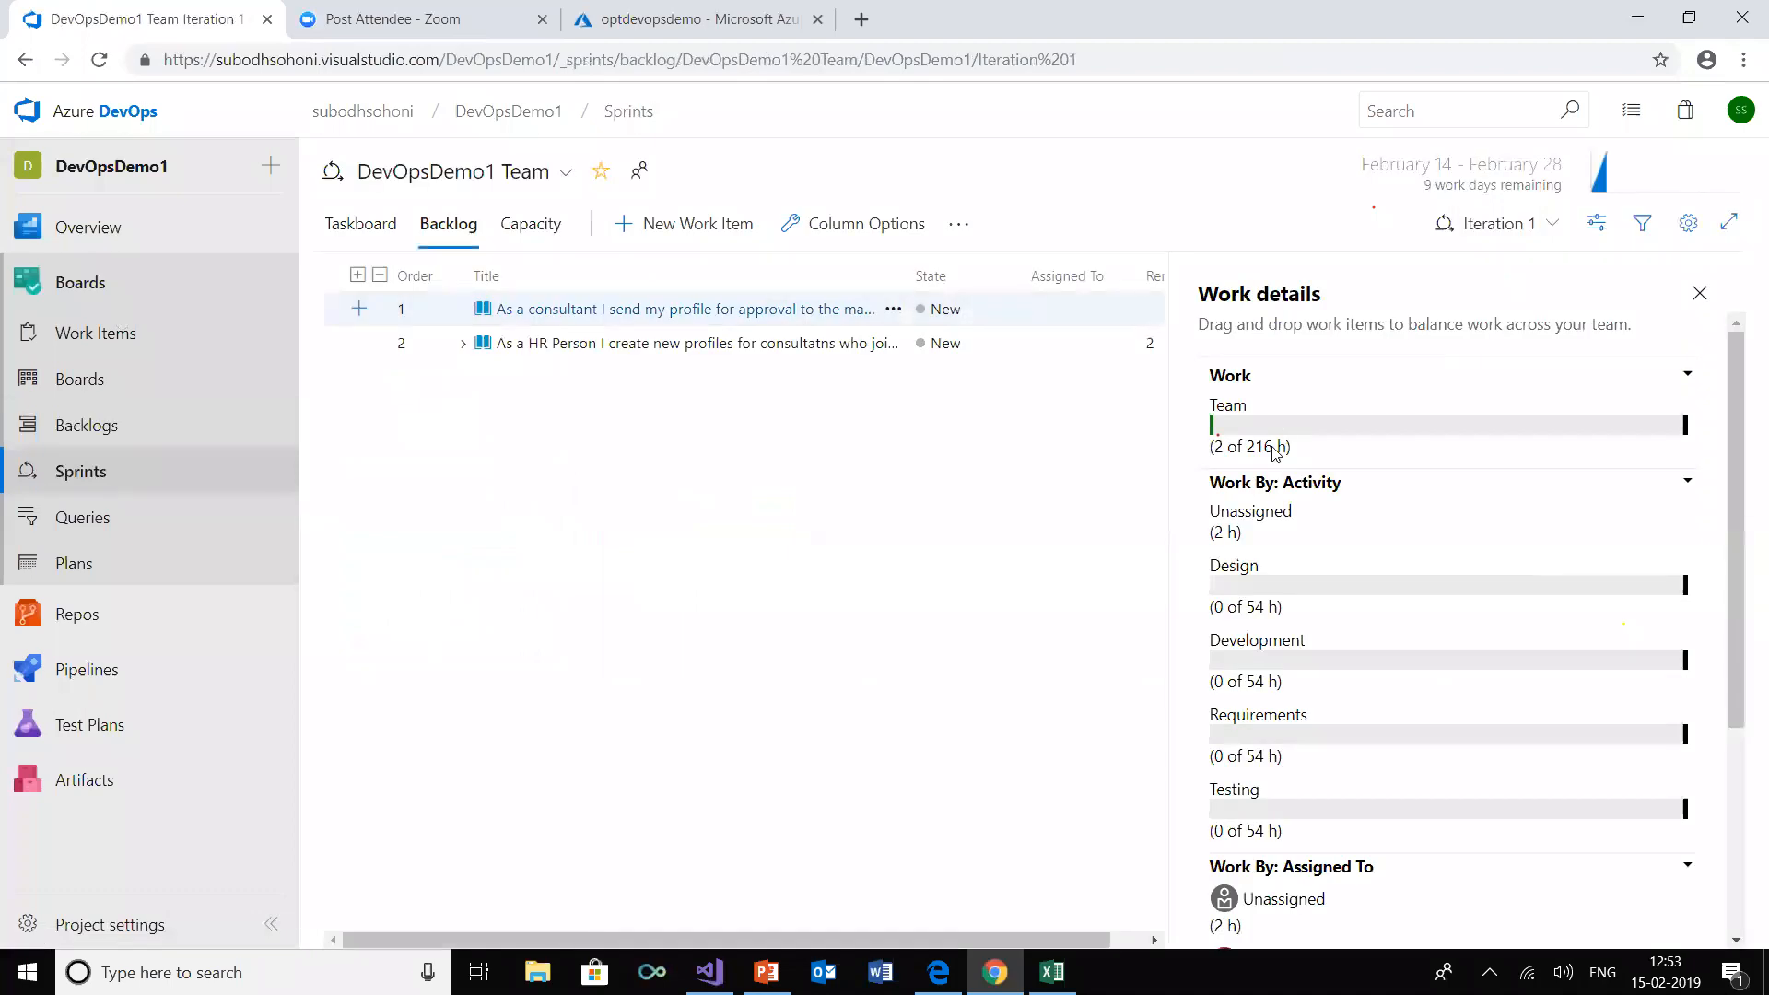
{"action": "double_click", "coordinate": [1217, 446]}
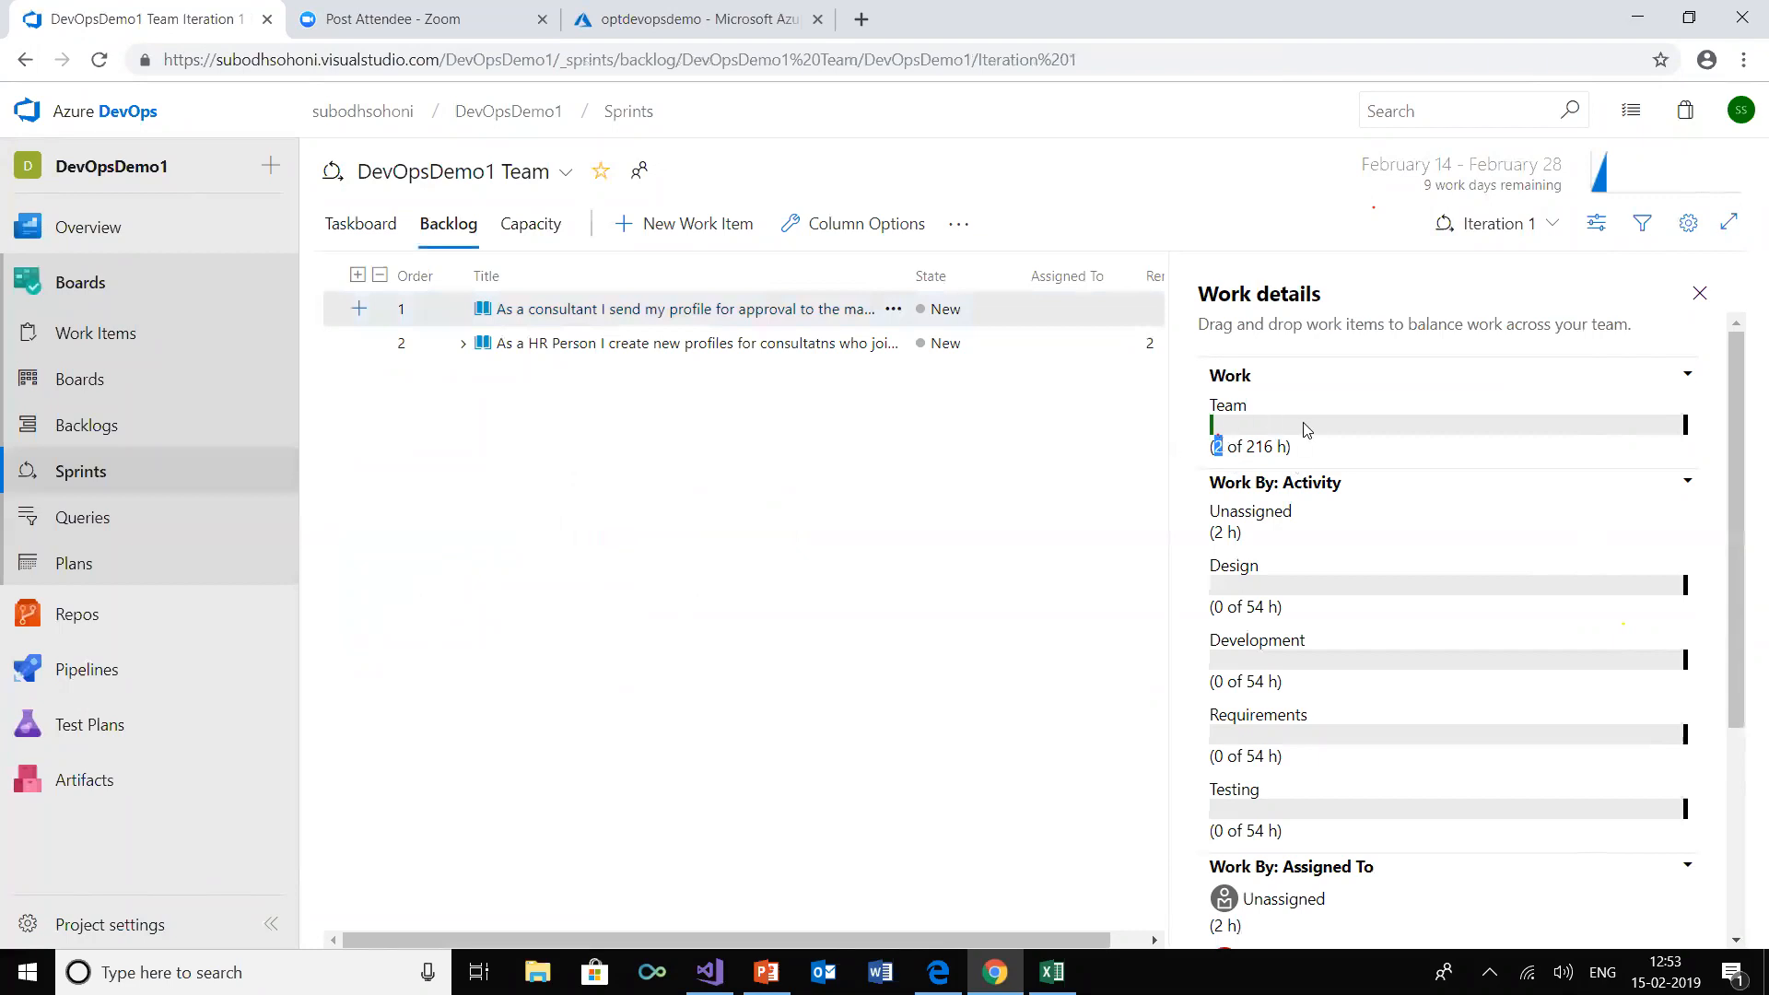
{"action": "double_click", "coordinate": [1264, 433]}
{"action": "left_click", "coordinate": [1217, 450]}
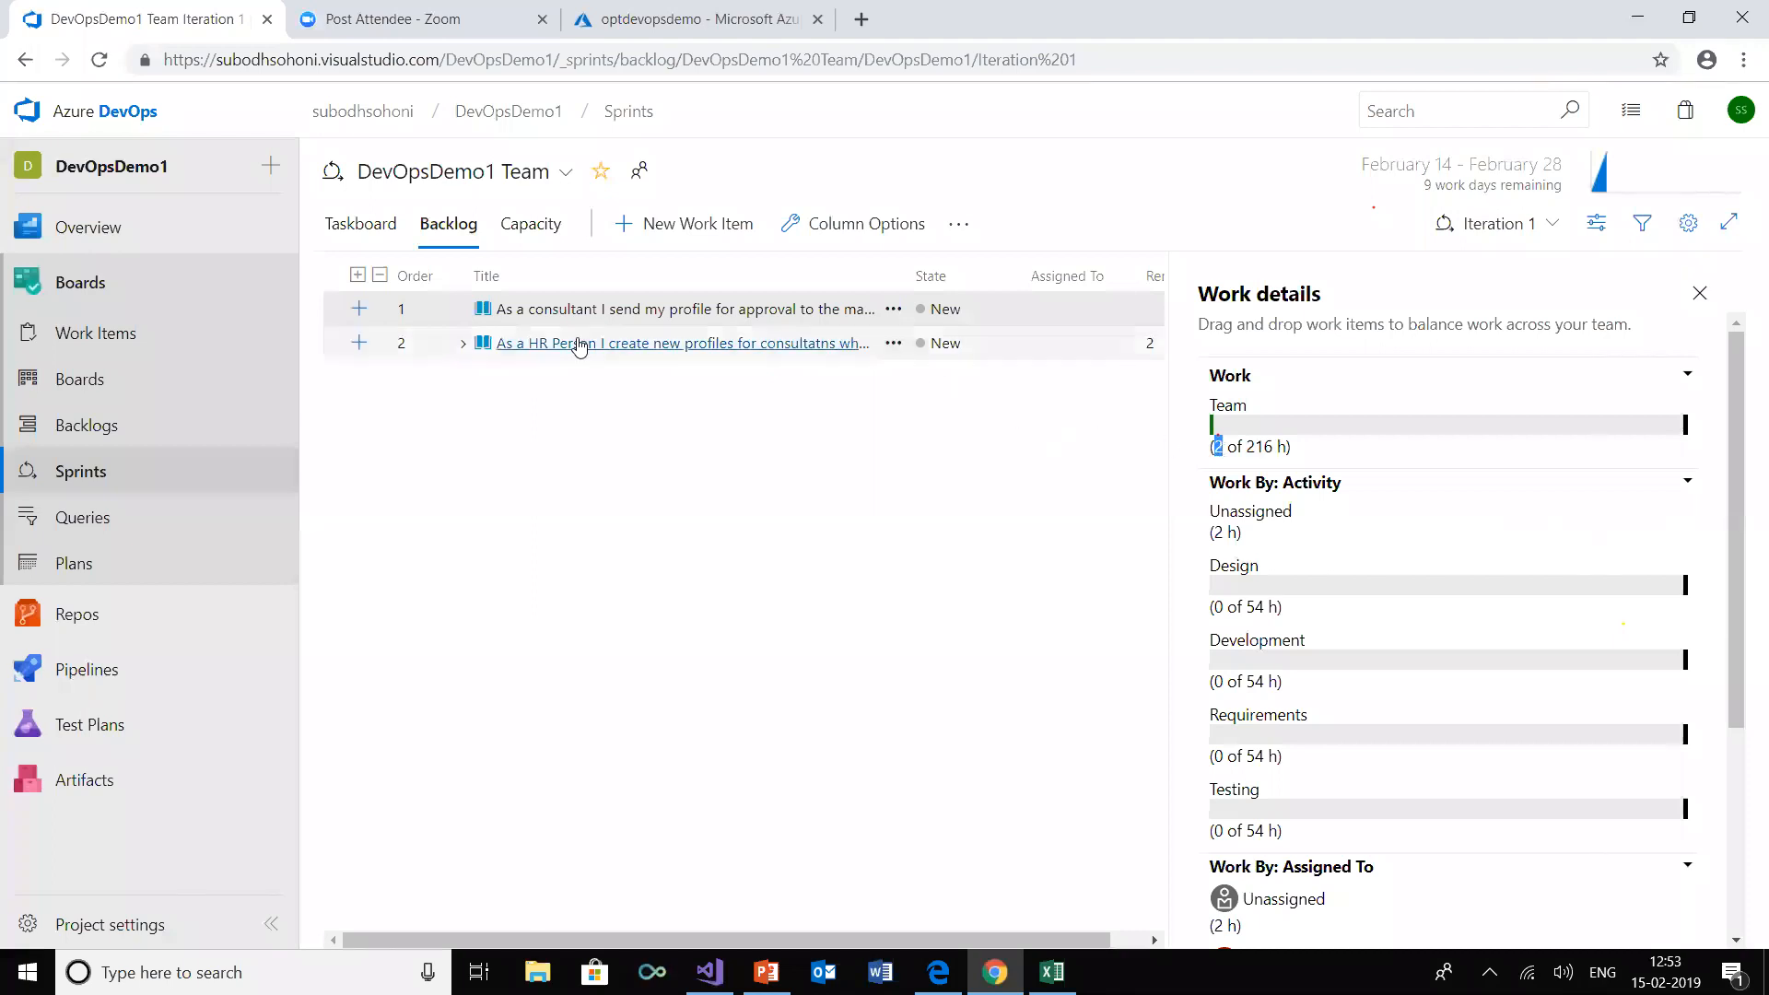
Assign the create-new-profiles story's child task "Create business logic code for US" to Iteration 1, save it, and refresh the sprint backlog's work details
{"action": "left_click", "coordinate": [464, 345]}
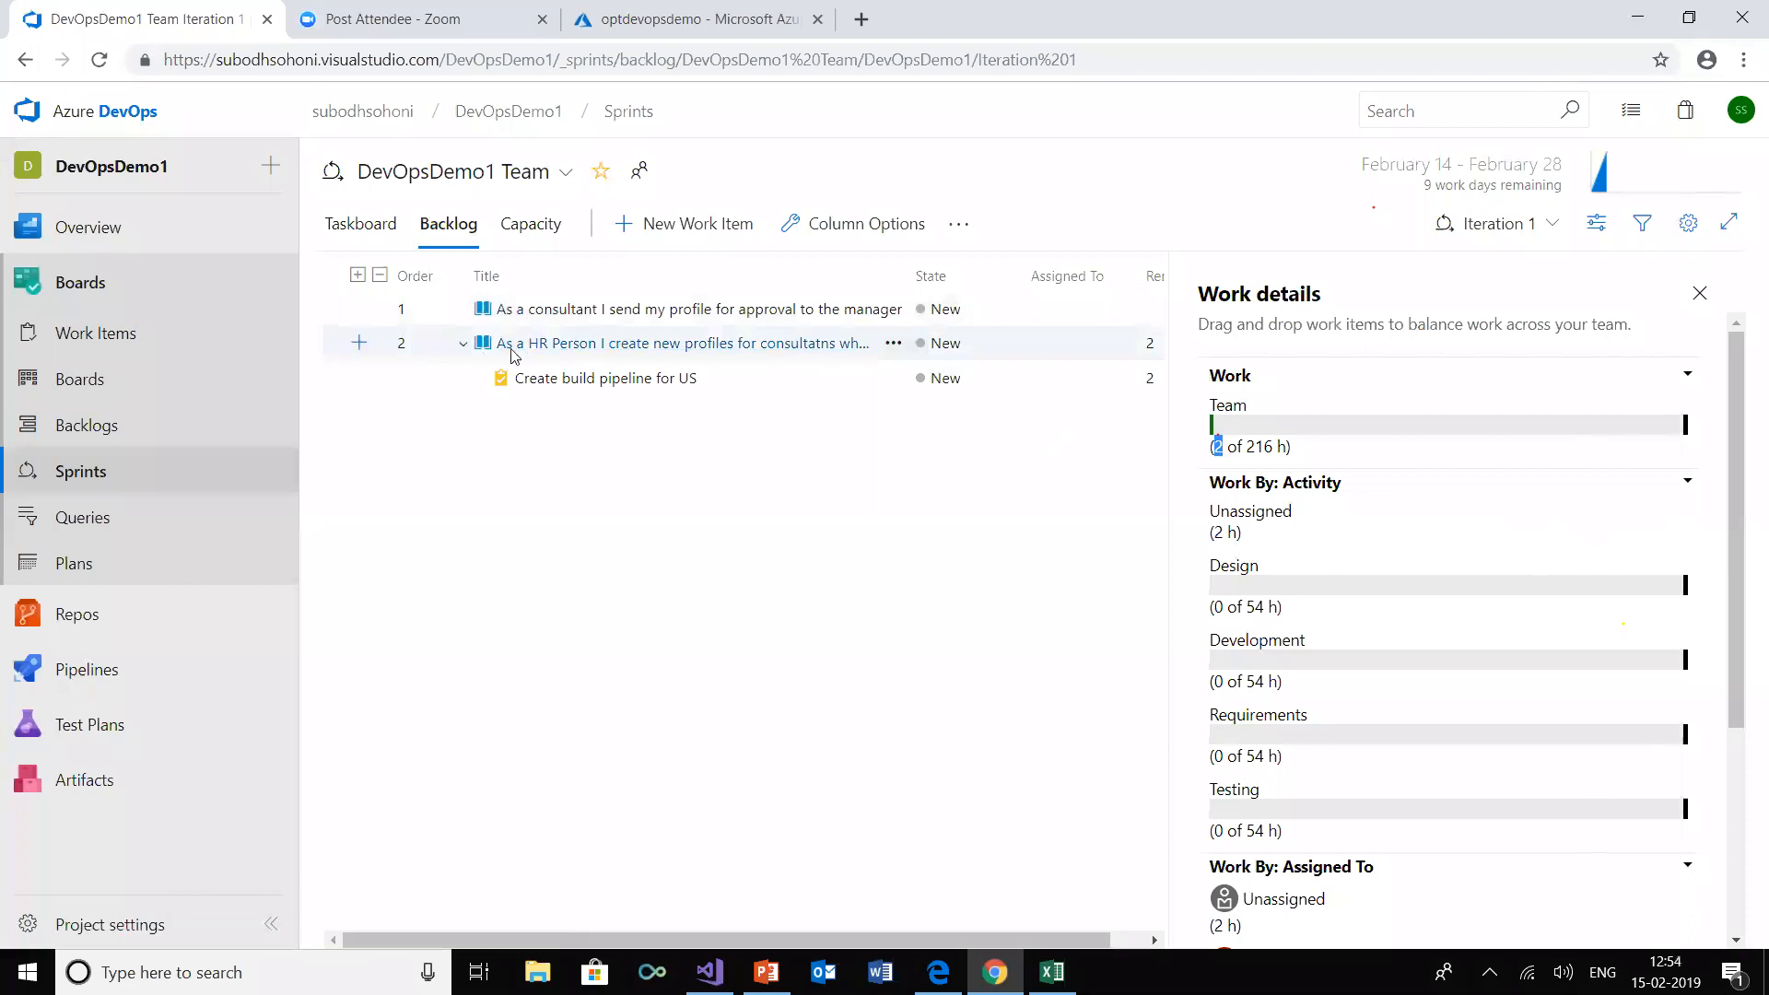
{"action": "left_click", "coordinate": [797, 345]}
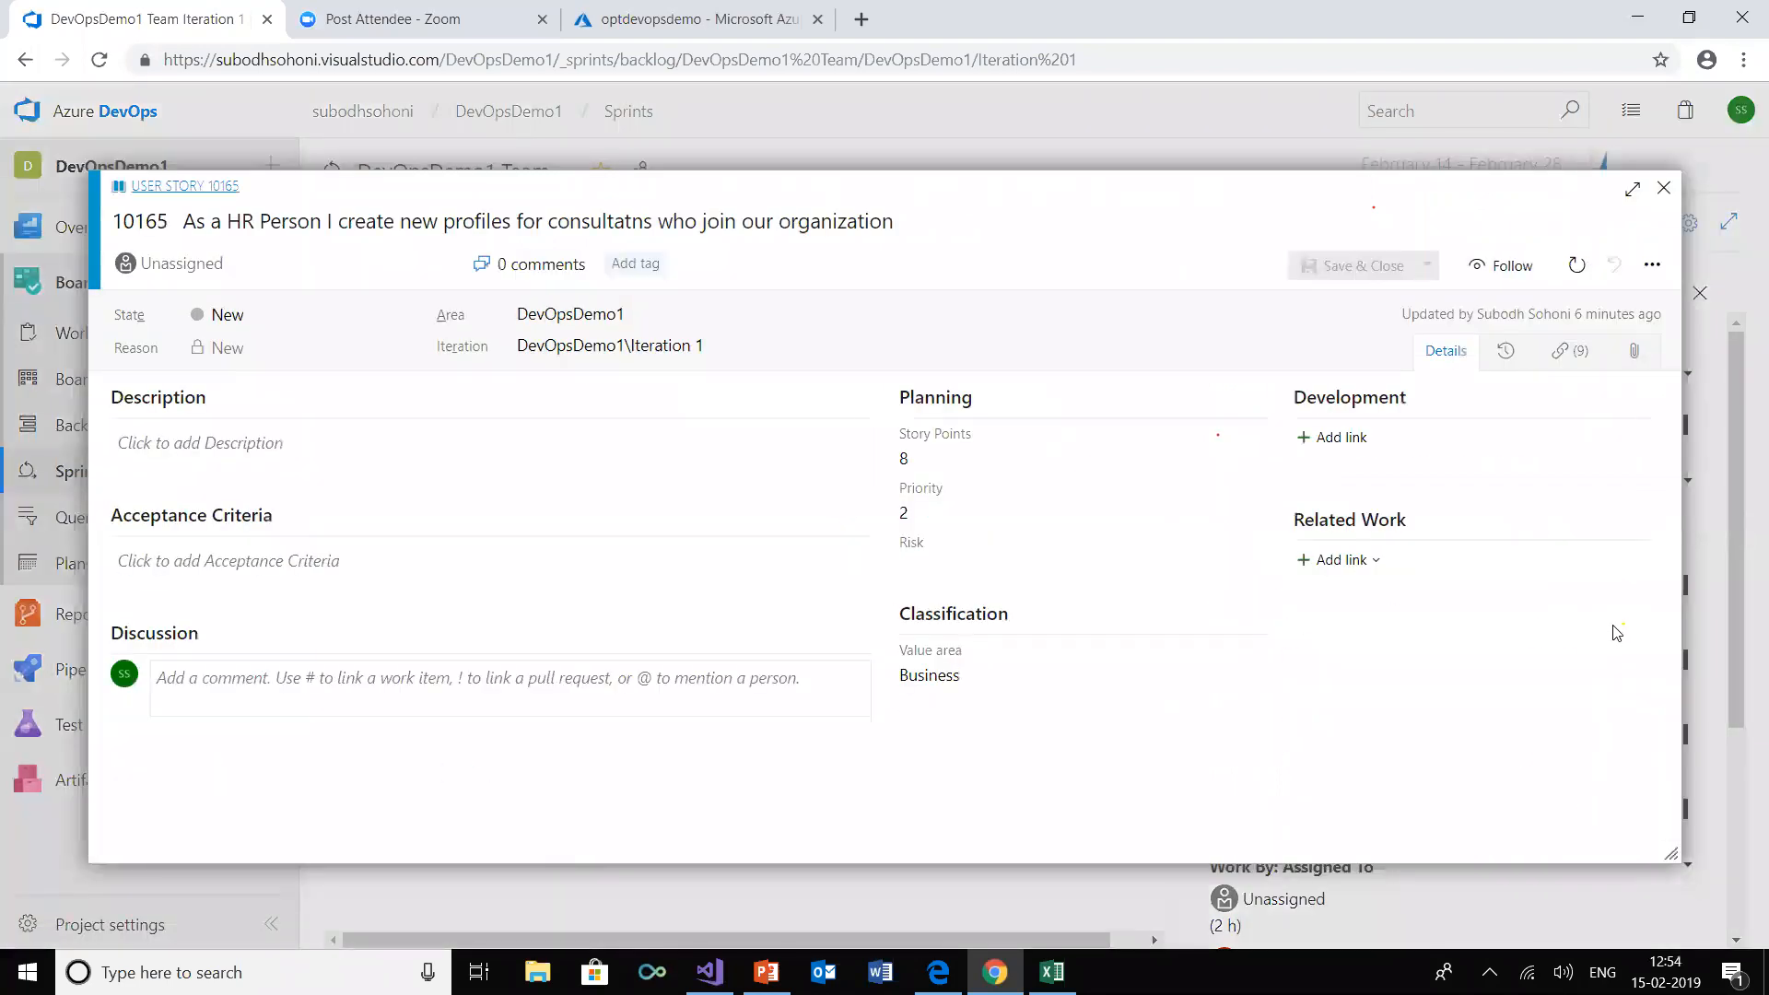
{"action": "left_click", "coordinate": [1514, 662]}
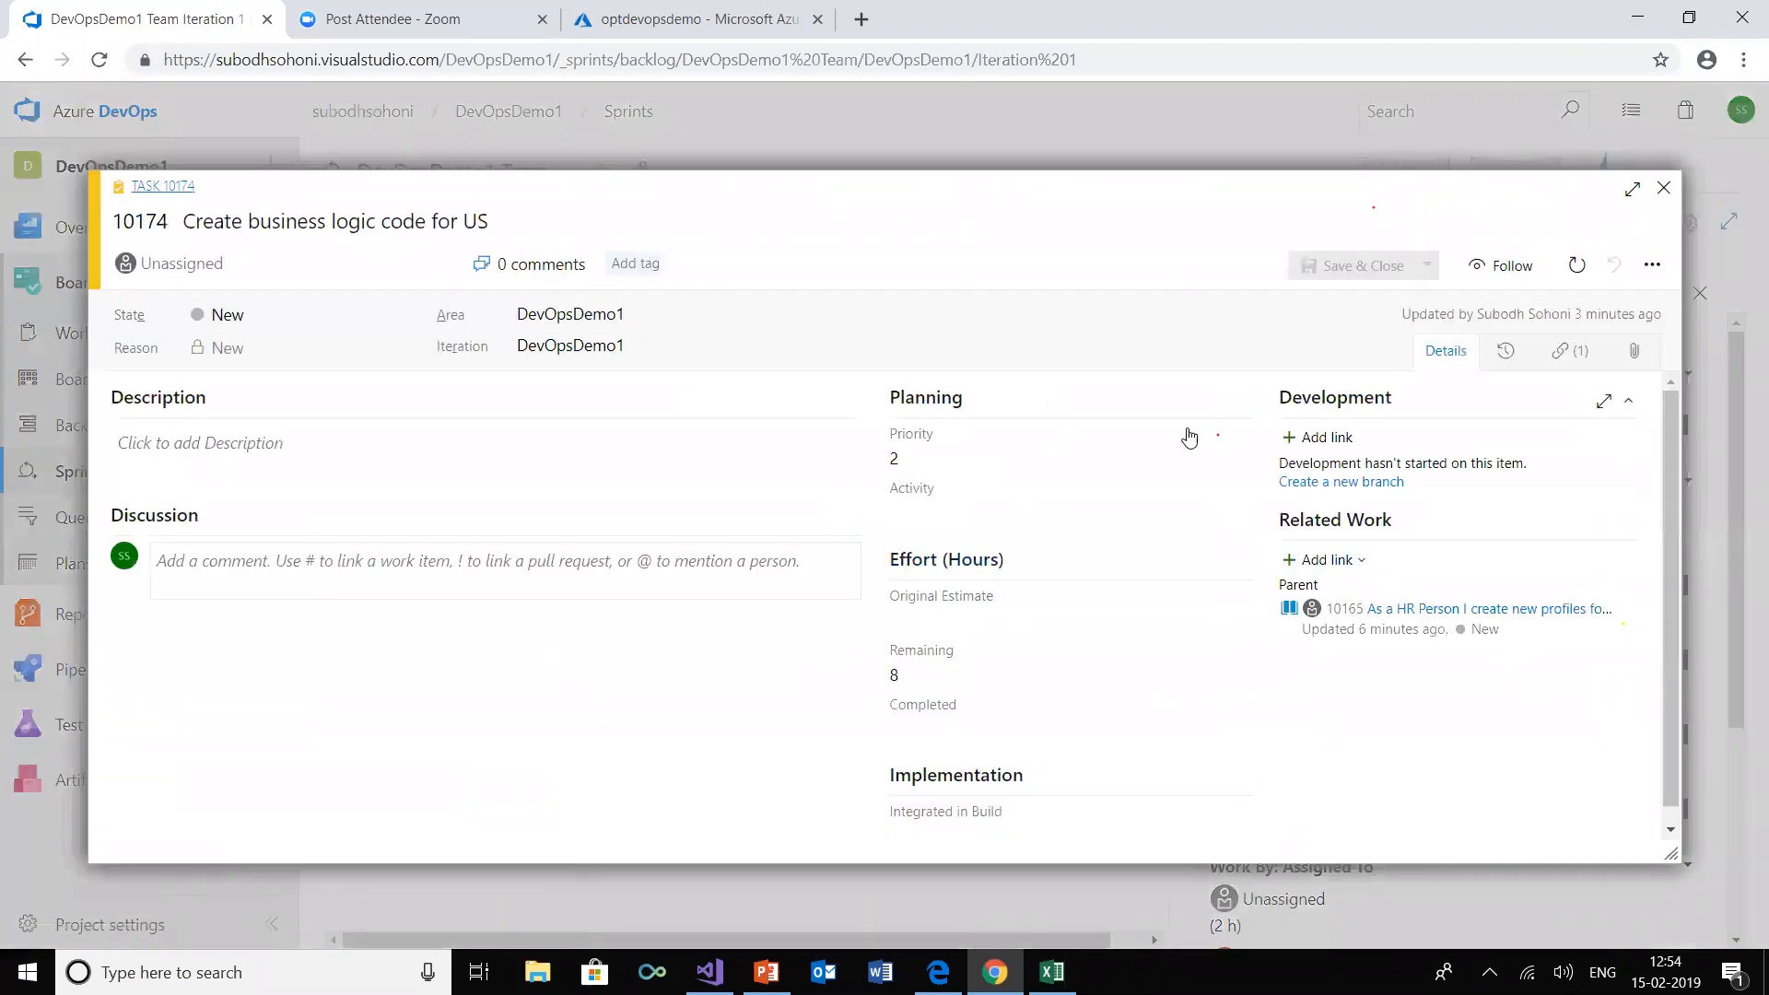
{"action": "left_click", "coordinate": [1375, 350]}
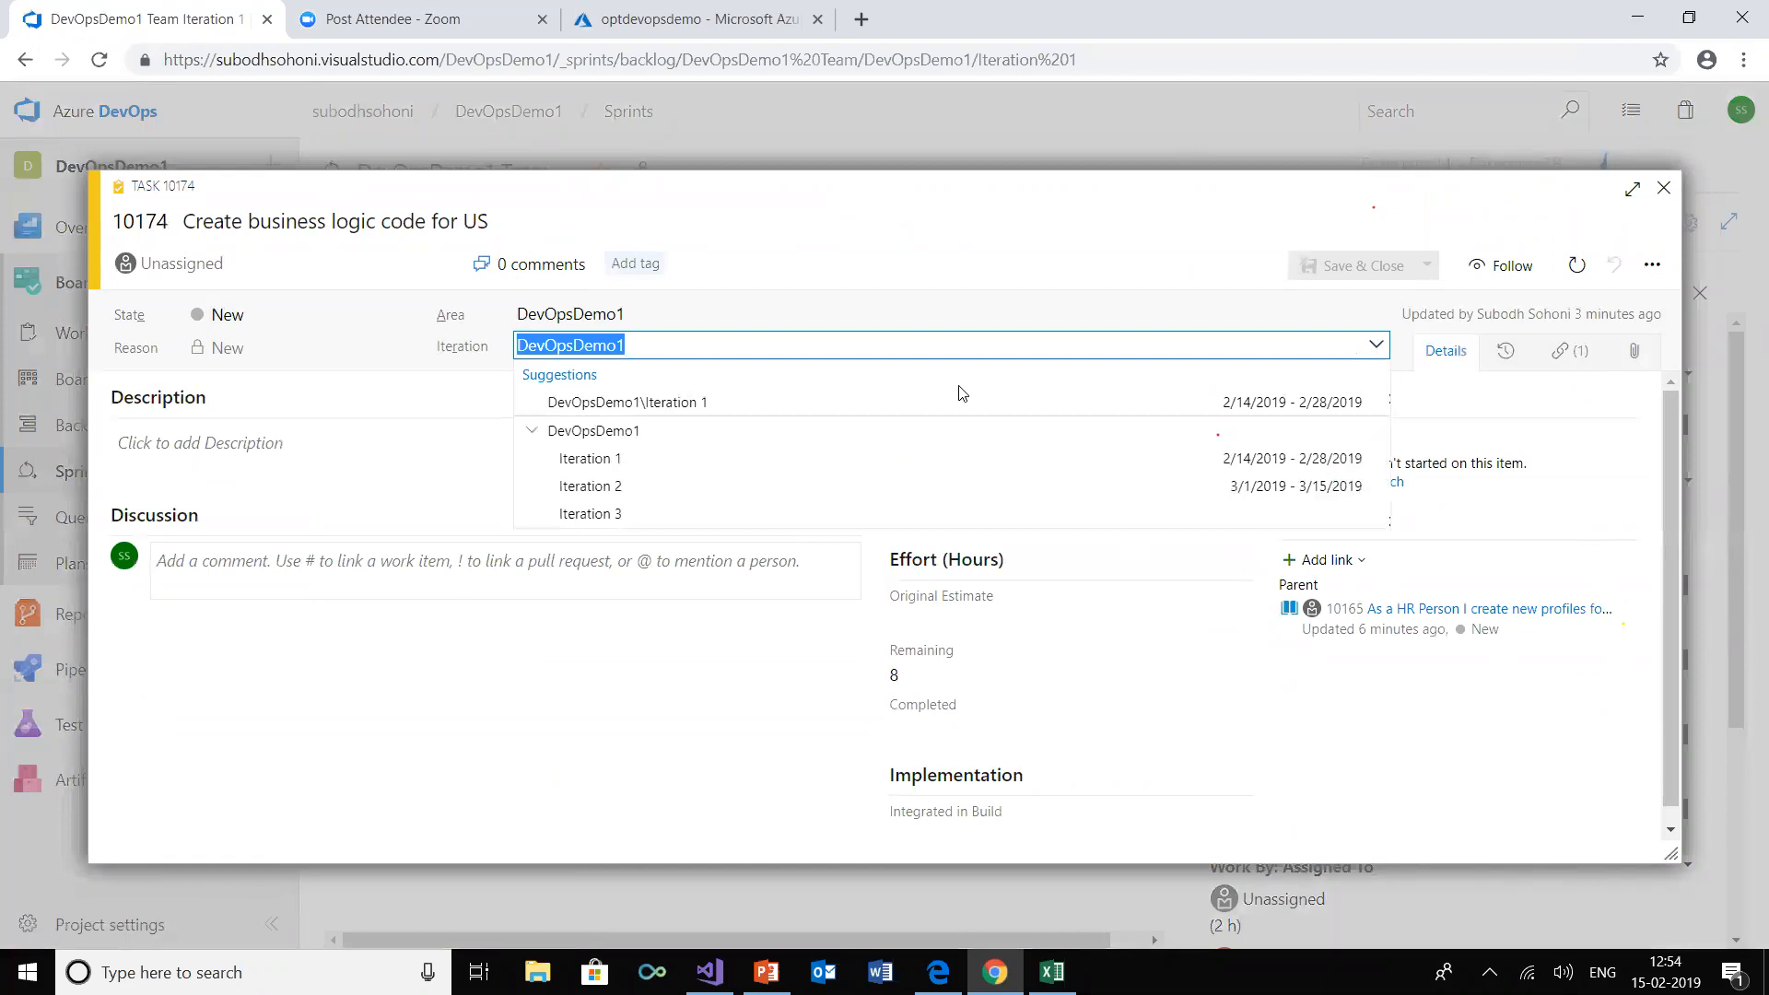
{"action": "left_click", "coordinate": [738, 457]}
{"action": "left_click", "coordinate": [1356, 265]}
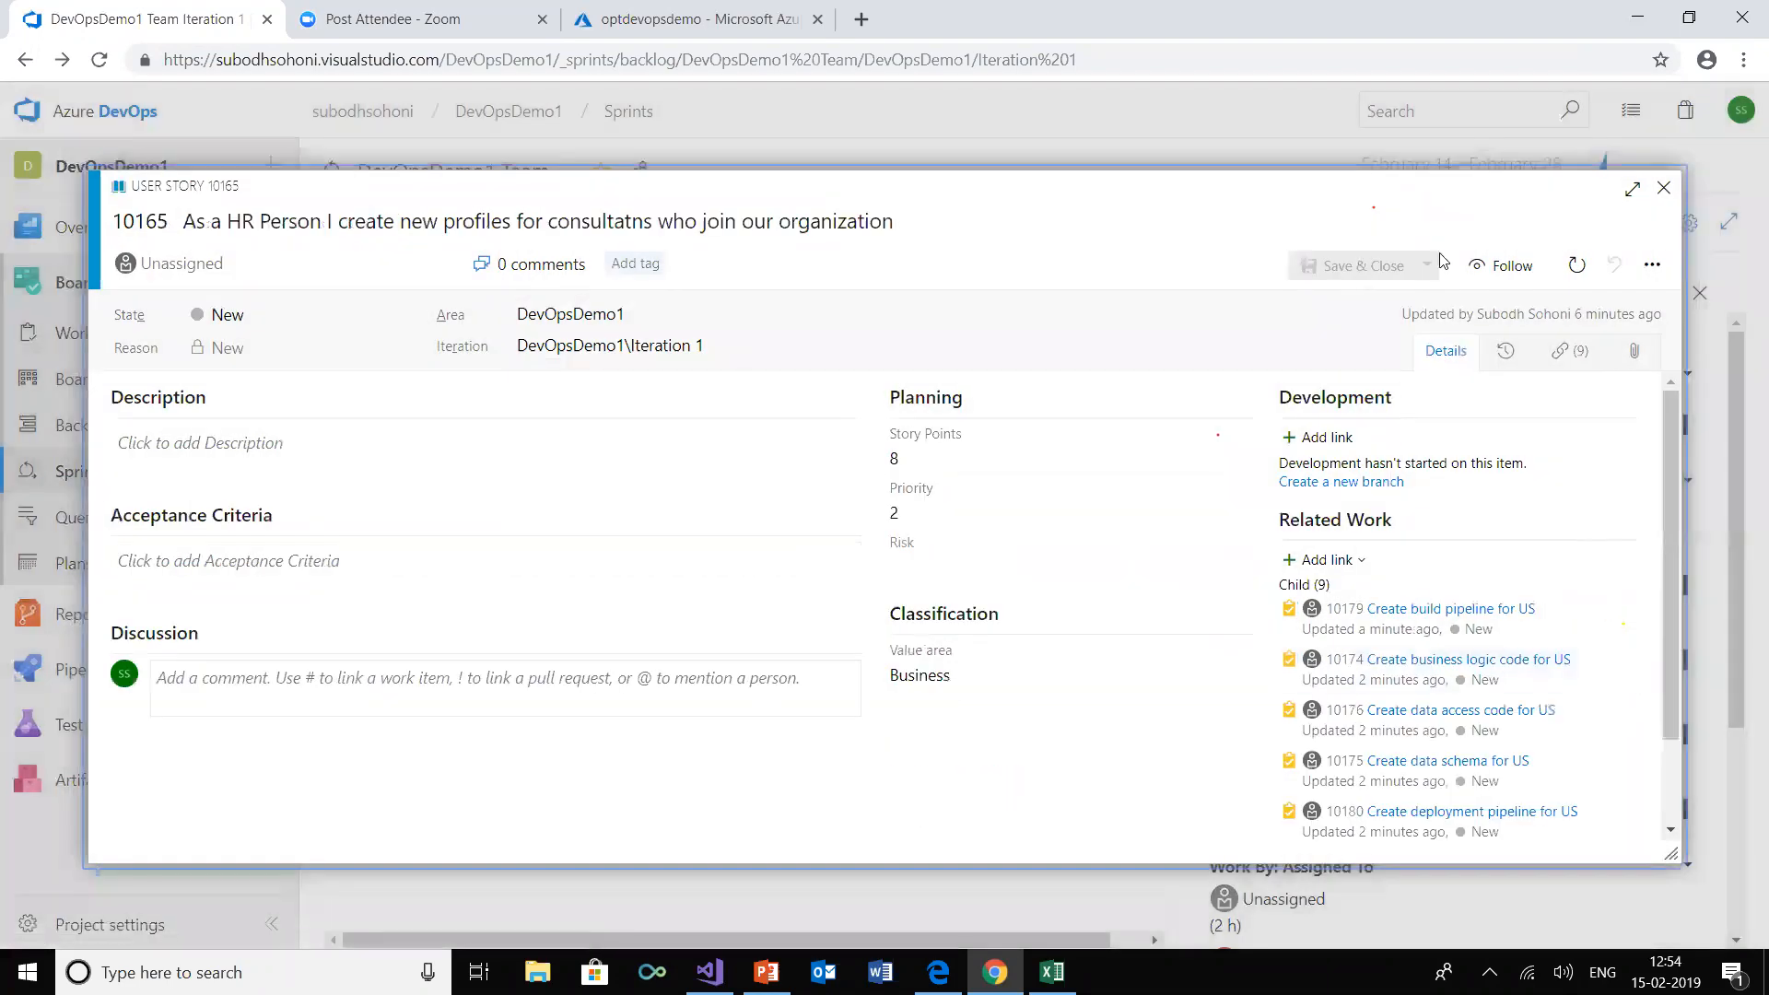
{"action": "left_click", "coordinate": [1663, 188]}
{"action": "left_click", "coordinate": [100, 61]}
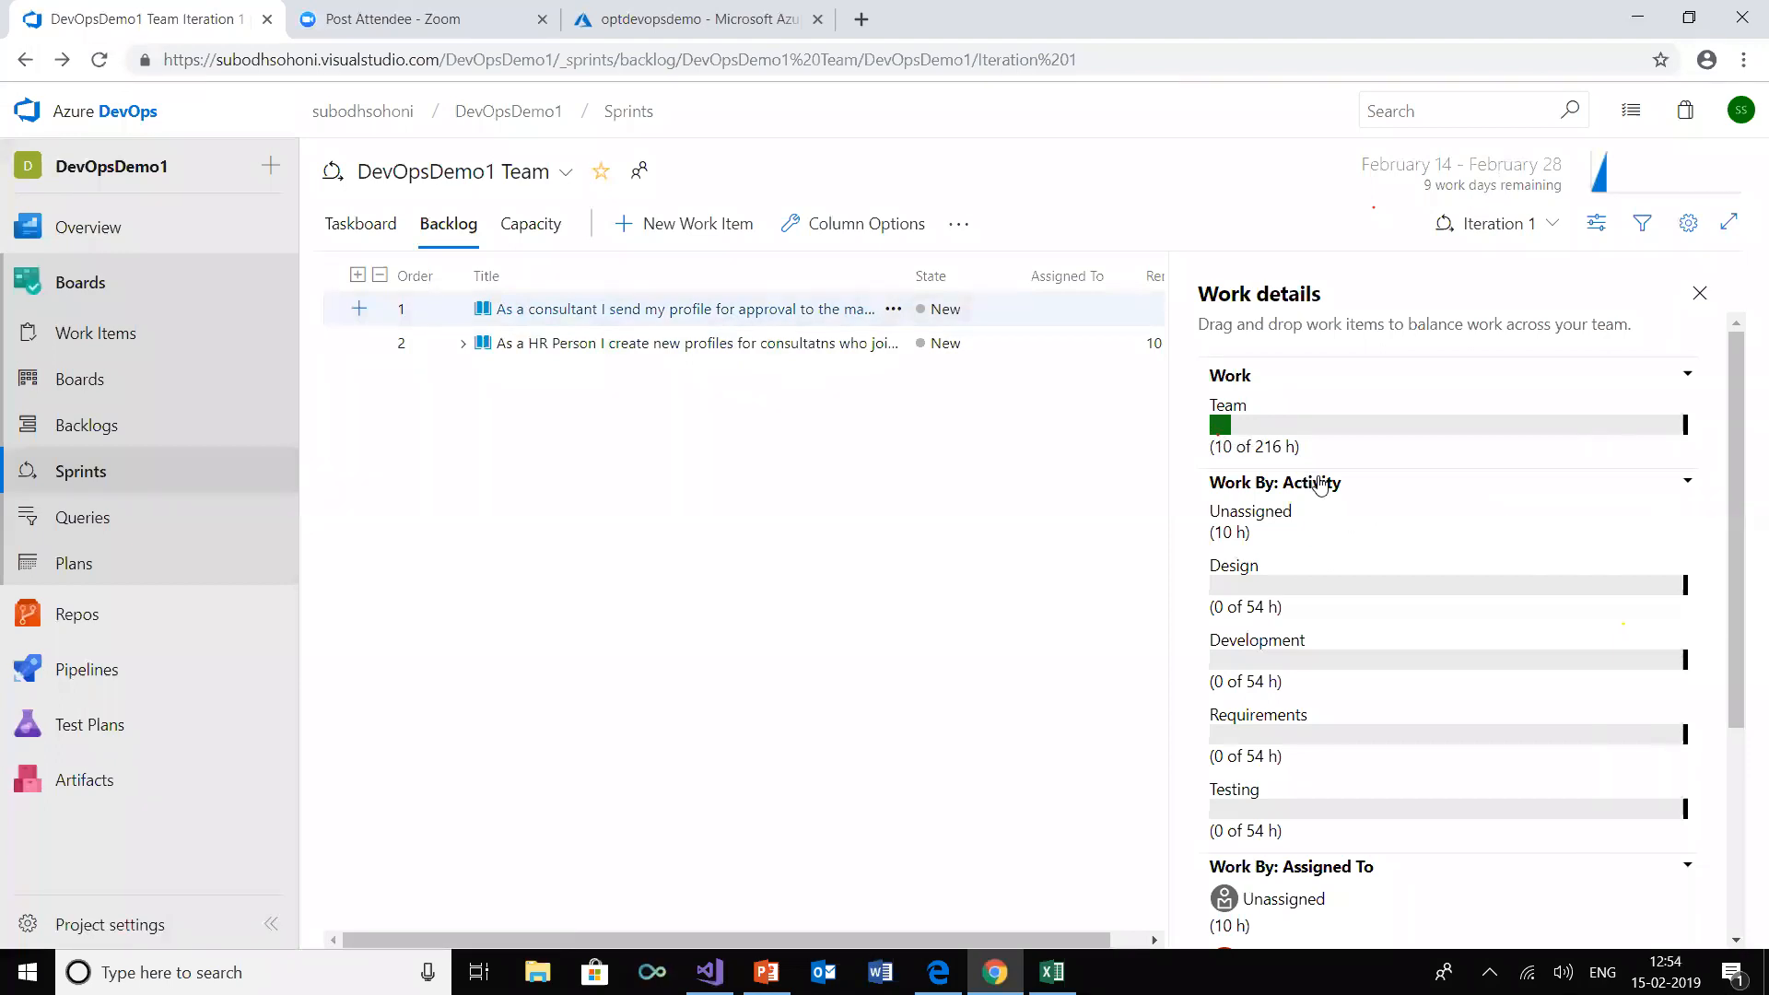
{"action": "left_click_drag", "start_coordinate": [1255, 447], "coordinate": [1280, 446]}
{"action": "left_click", "coordinate": [1328, 448]}
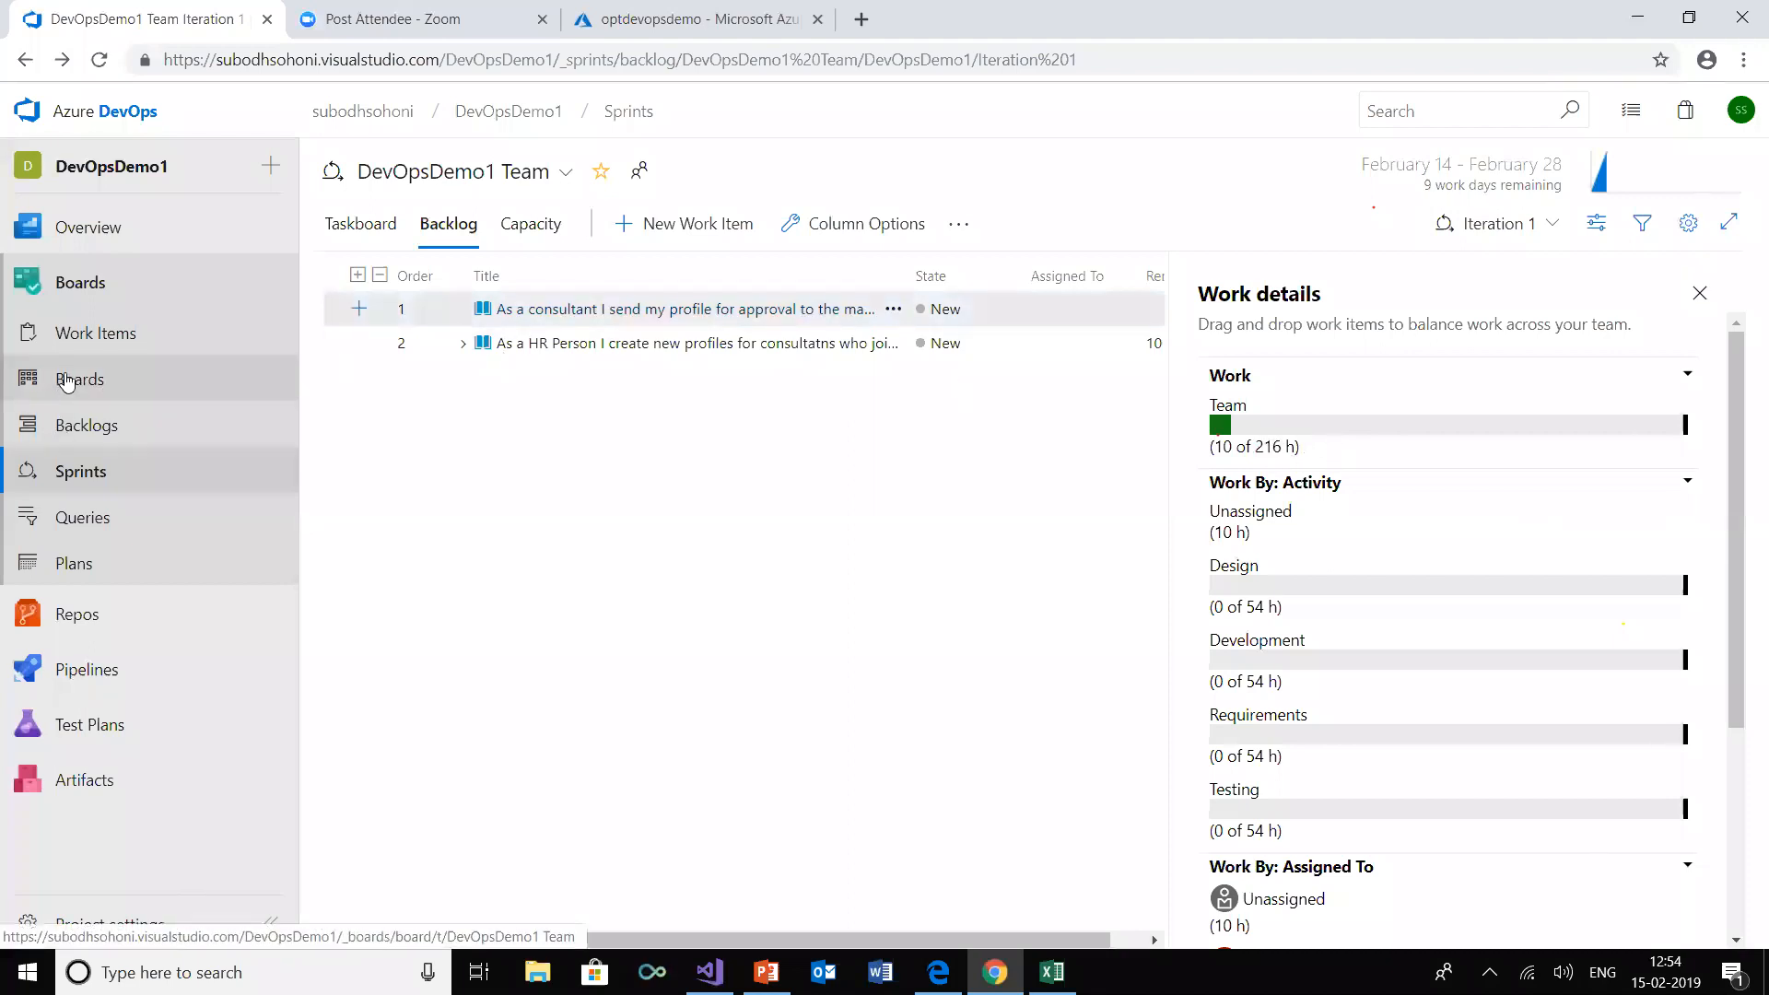
Browse the DevOpsDemo1 repository's files on the master branch, examining the SSGS EMS Data Access and SSGS EMS Web App folders
{"action": "left_click", "coordinate": [81, 284]}
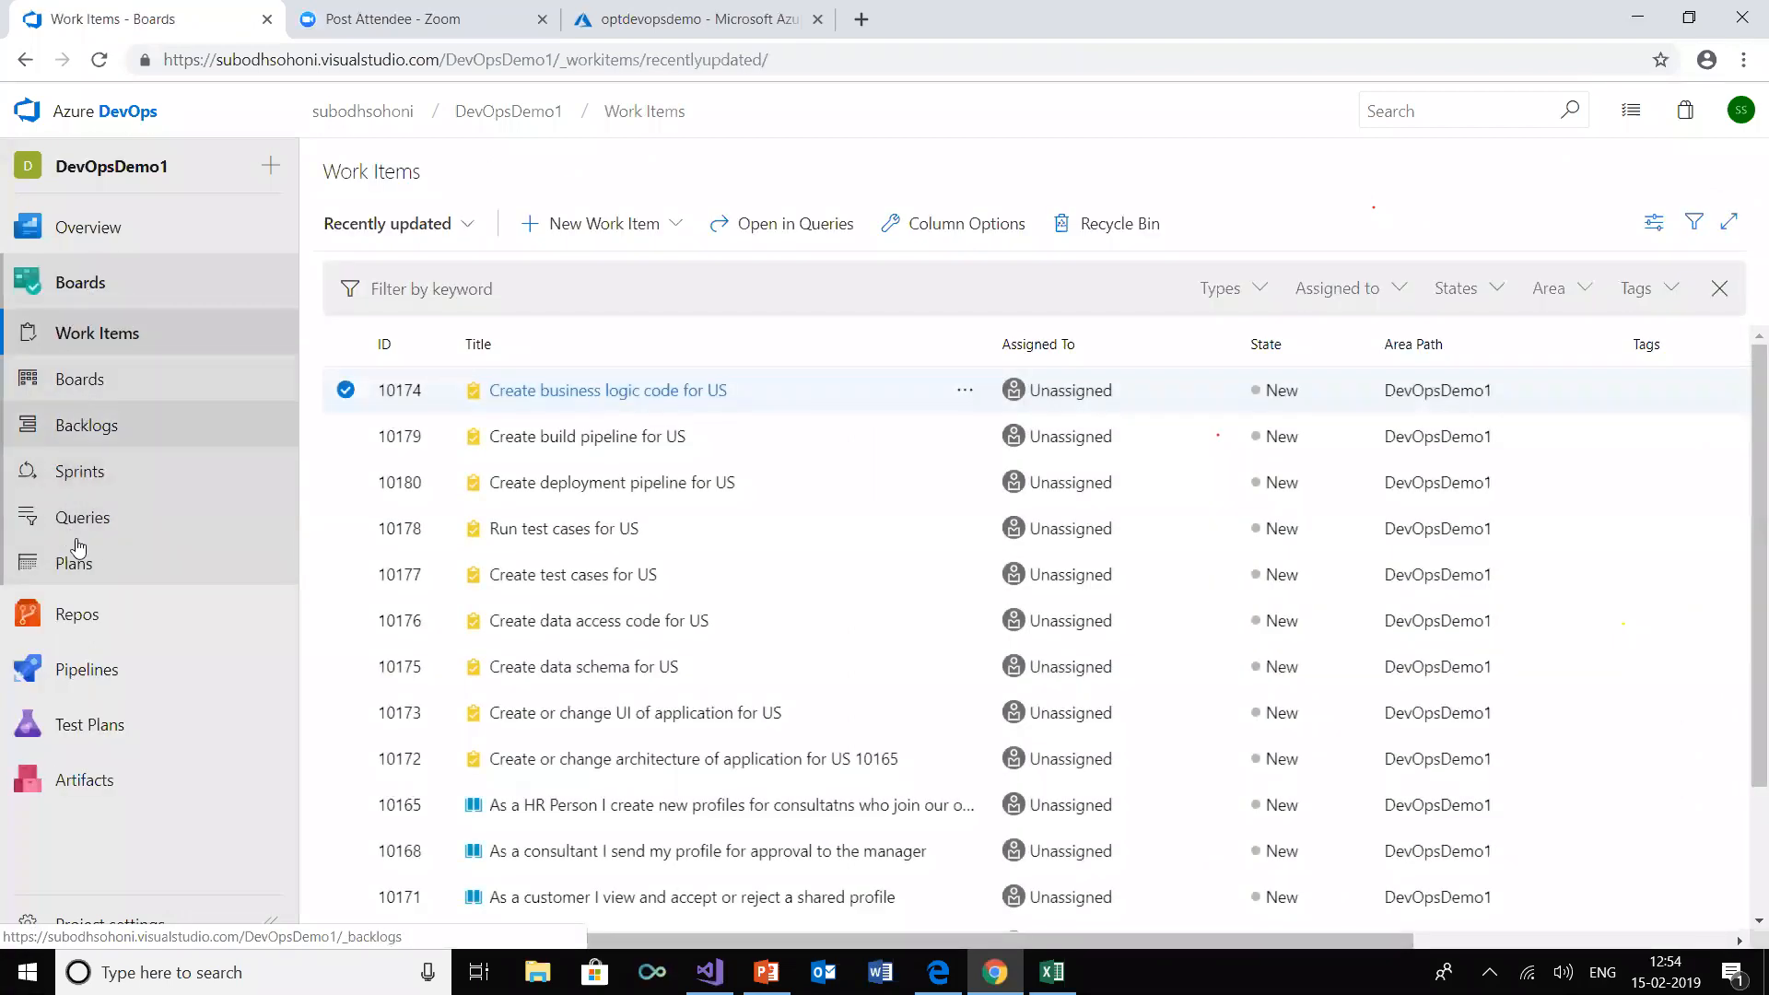
{"action": "left_click", "coordinate": [76, 616]}
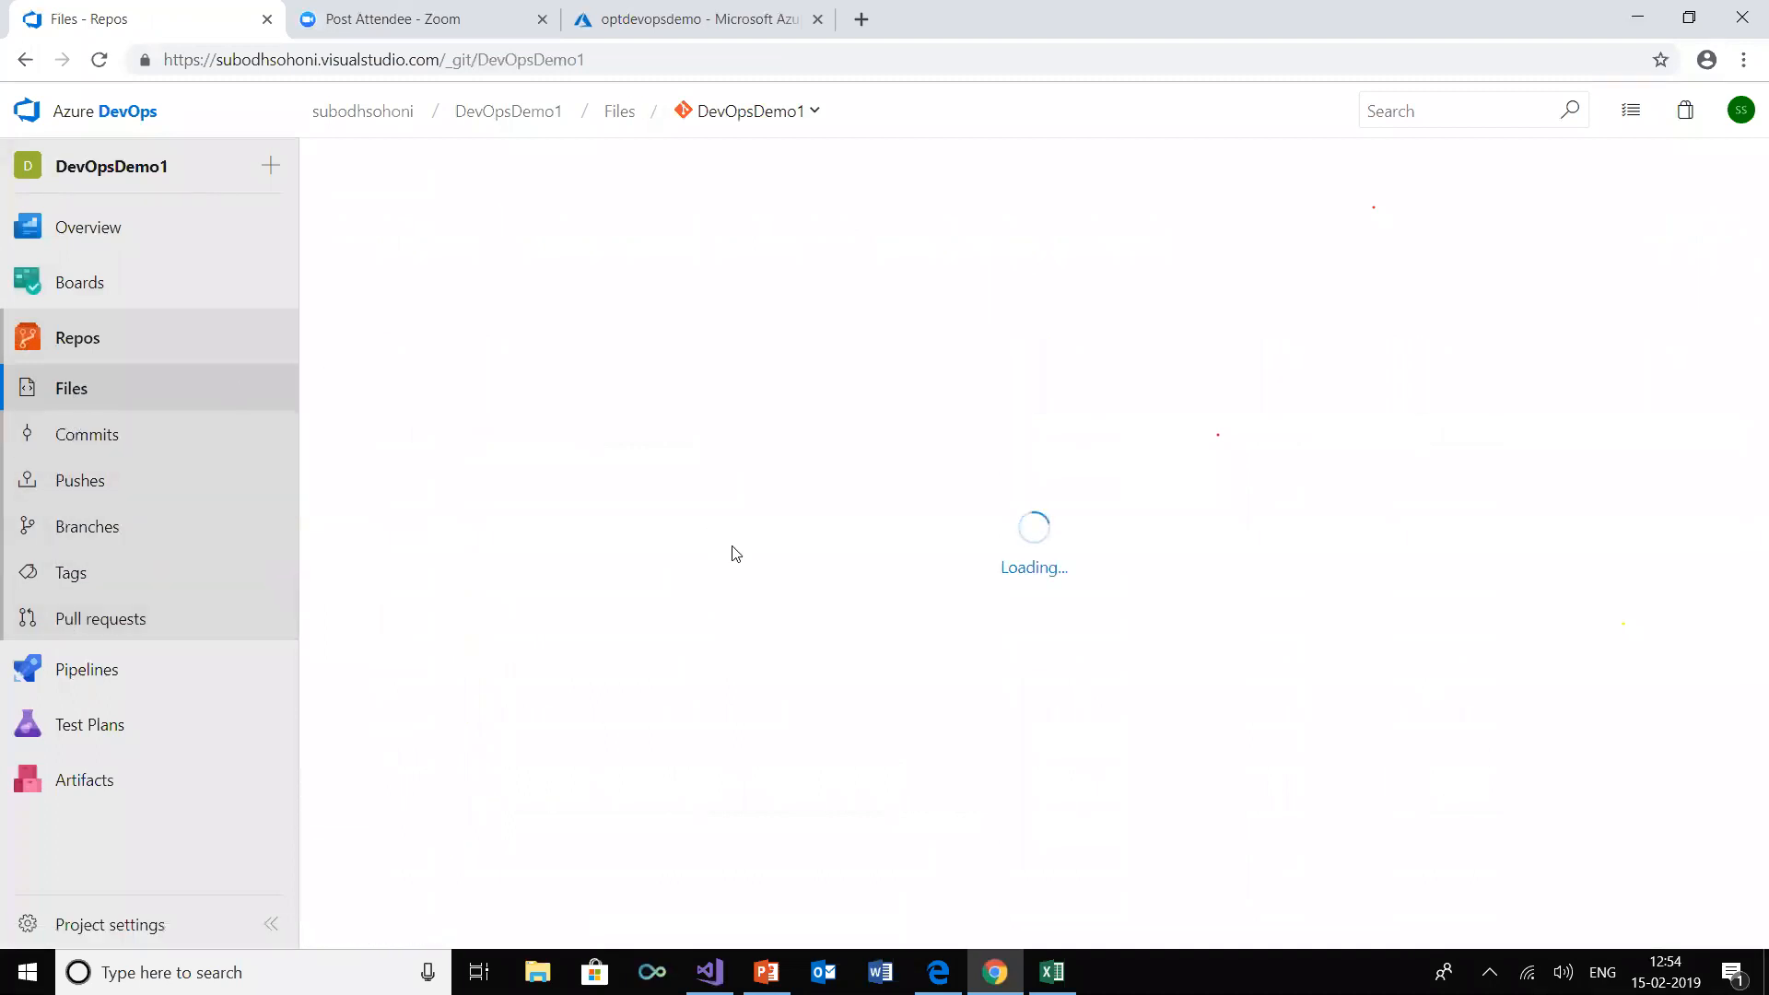
{"action": "left_click", "coordinate": [330, 282]}
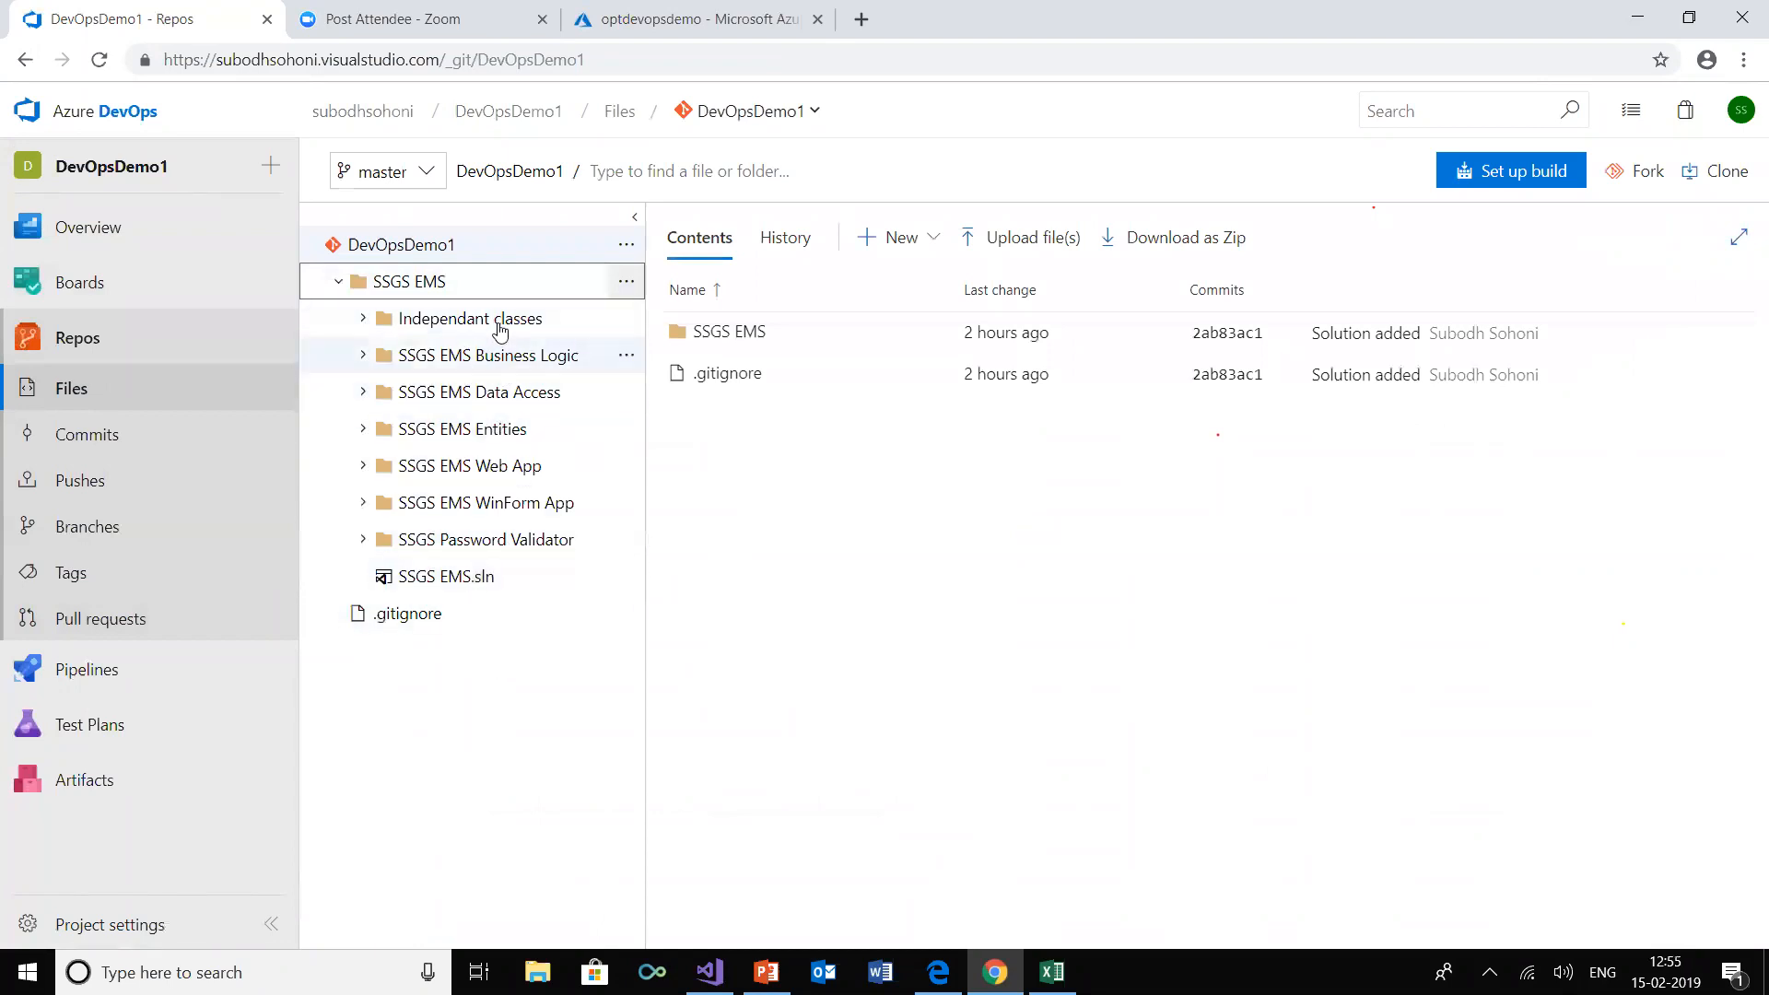
{"action": "left_click", "coordinate": [502, 391]}
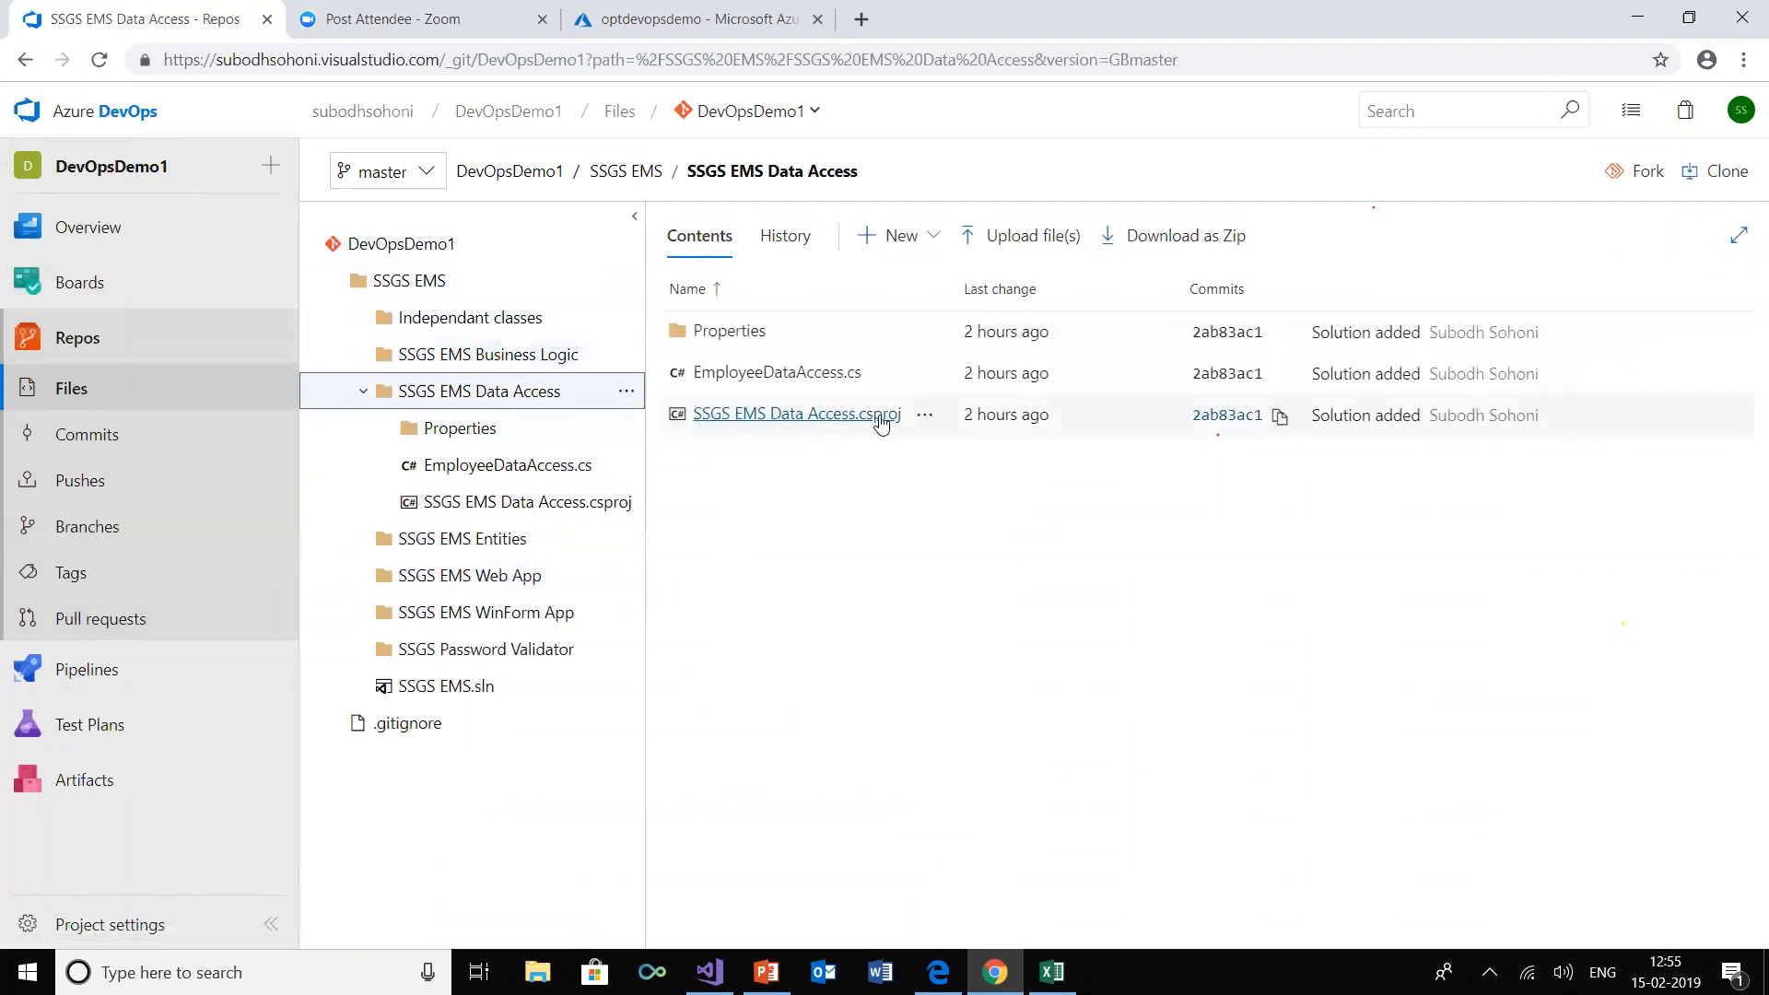
{"action": "left_click", "coordinate": [497, 580]}
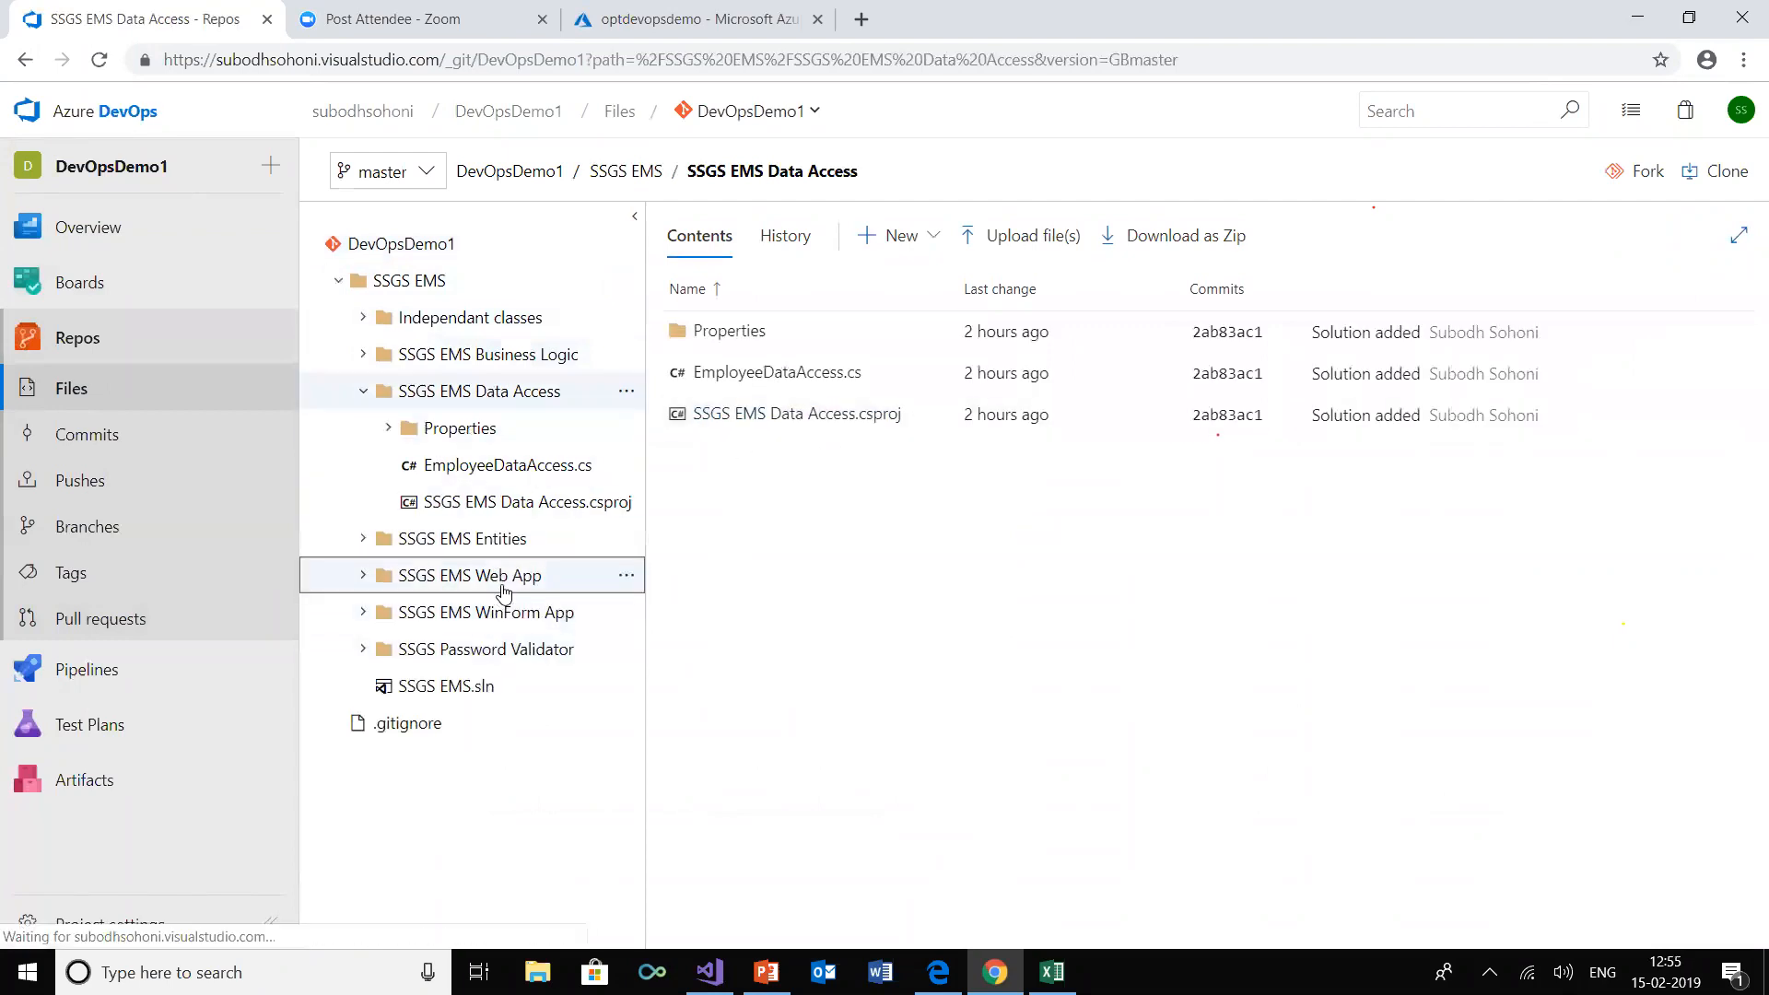
{"action": "scroll", "coordinate": [861, 677], "scroll_direction": "down", "scroll_amount": 3}
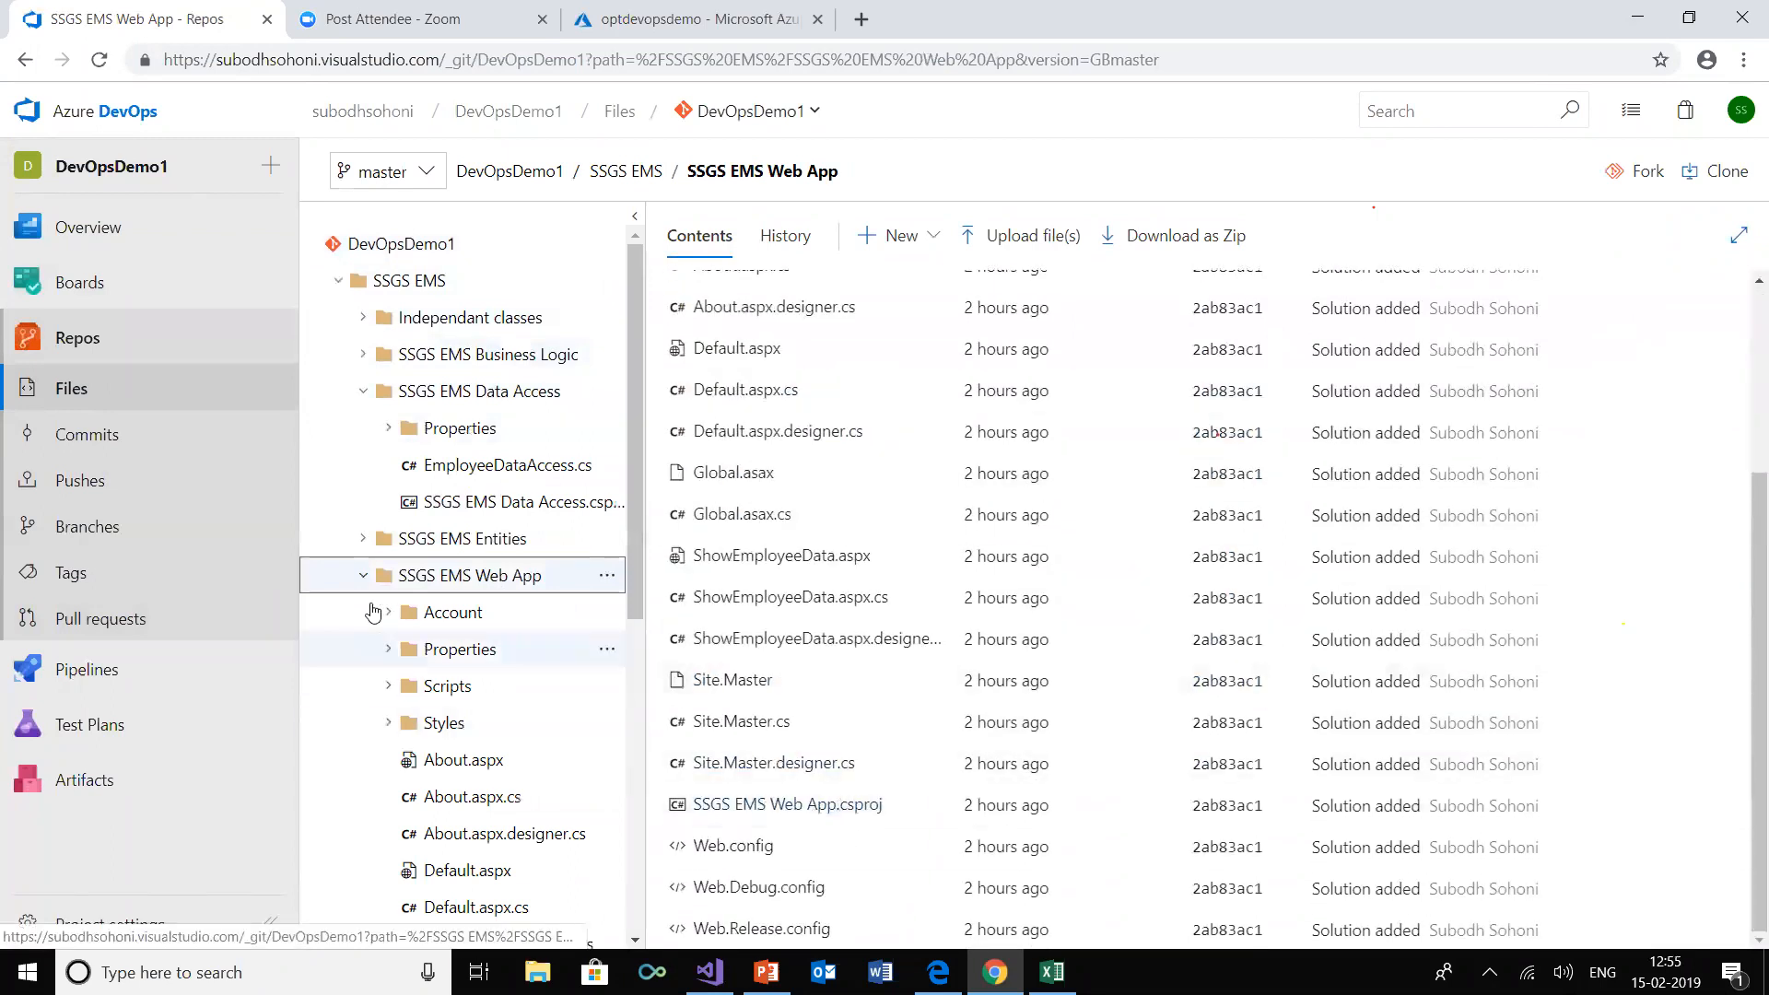
{"action": "left_click", "coordinate": [363, 575]}
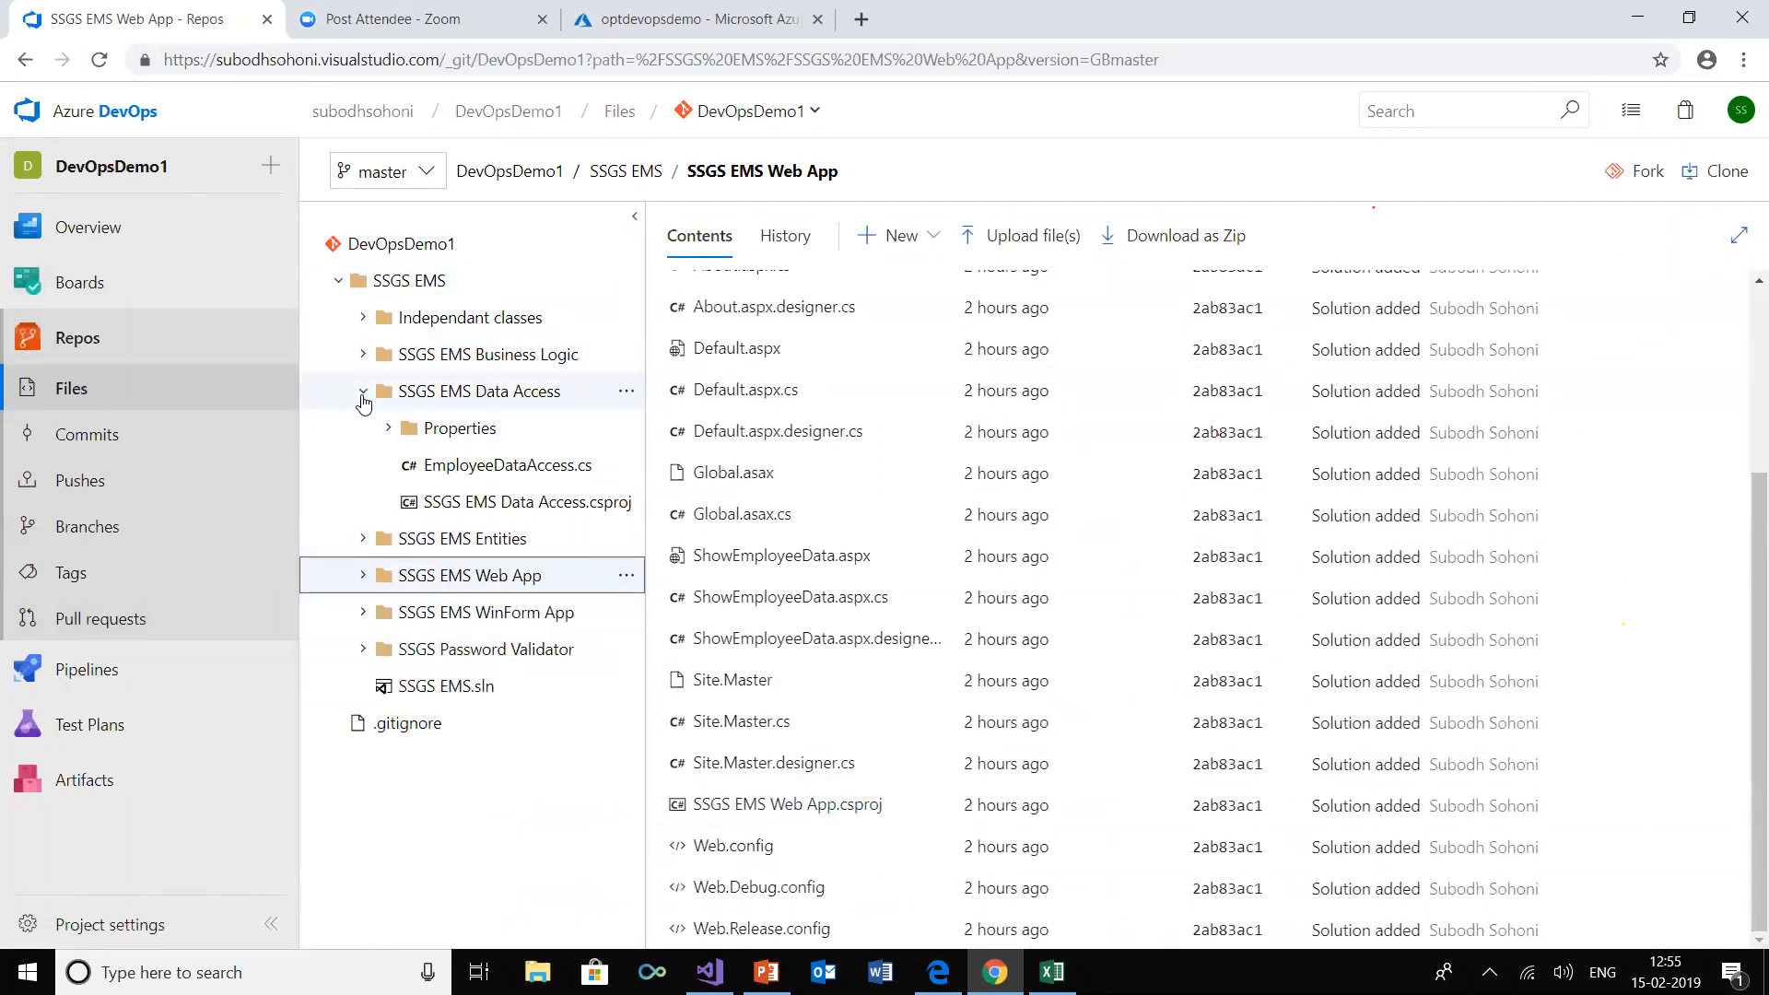
{"action": "left_click", "coordinate": [363, 391]}
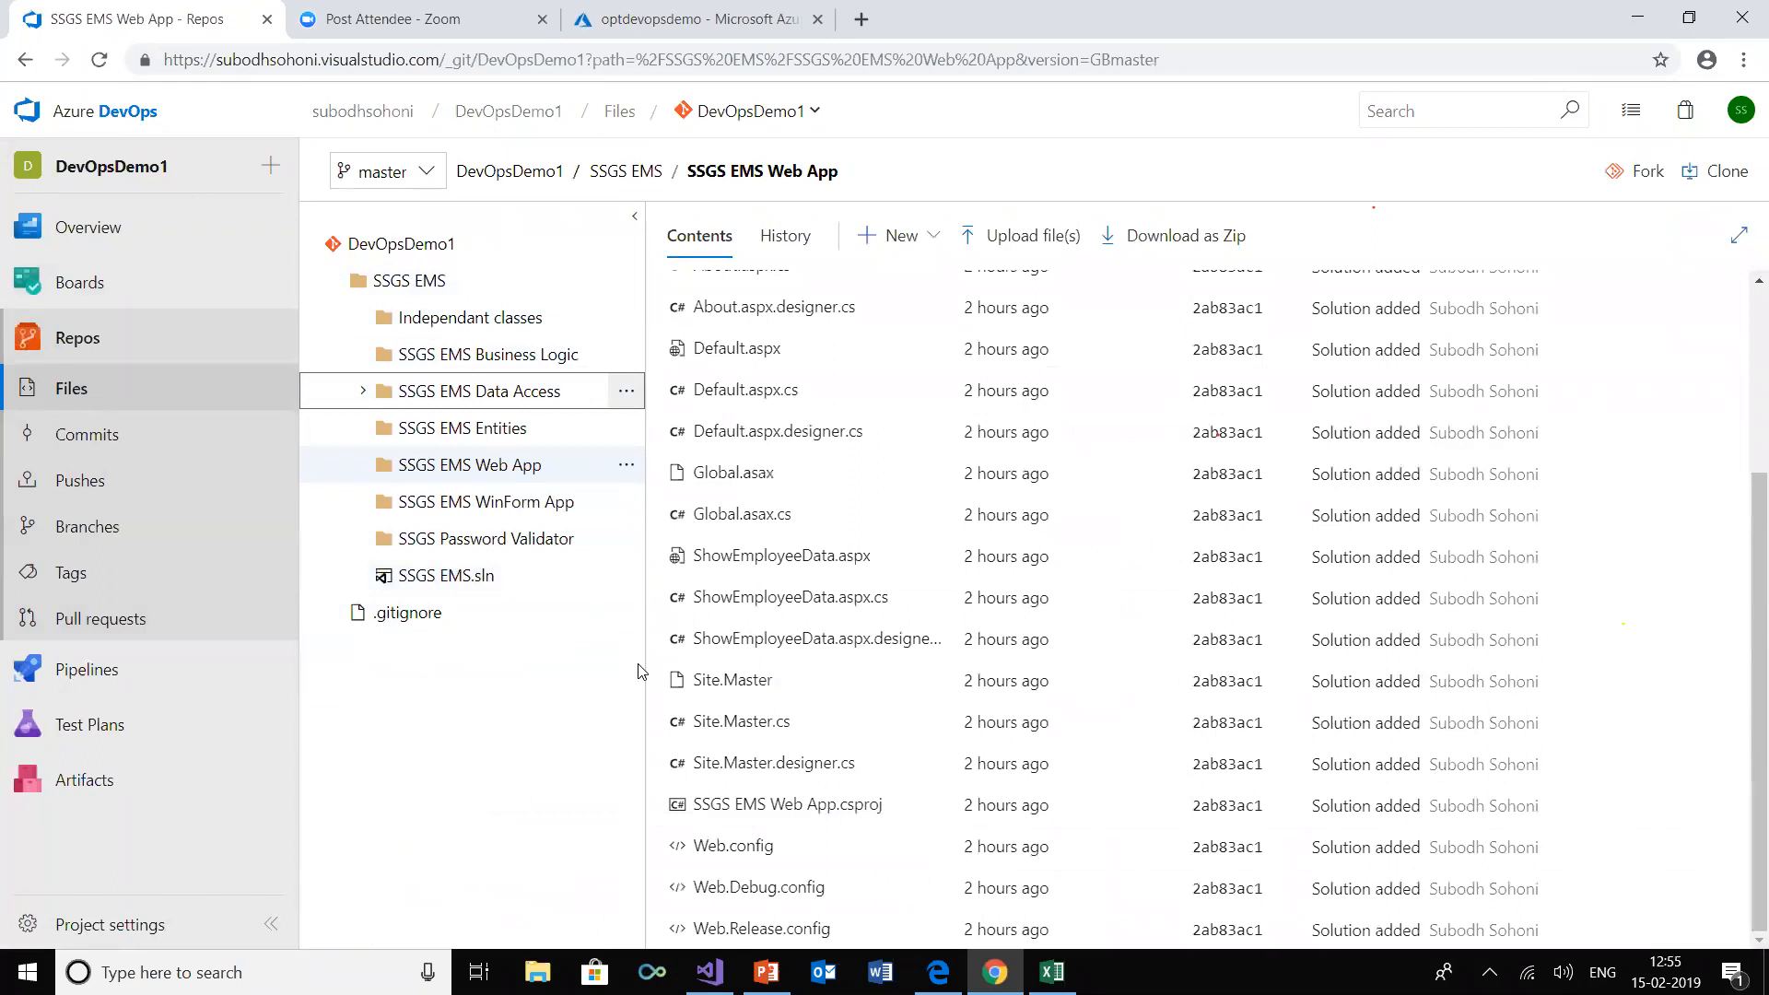
Switch to Visual Studio and open the SSGS EMS.sln solution from the DevOpsDemo1 repository, accepting the project security warnings
{"action": "mouse_move", "coordinate": [710, 975]}
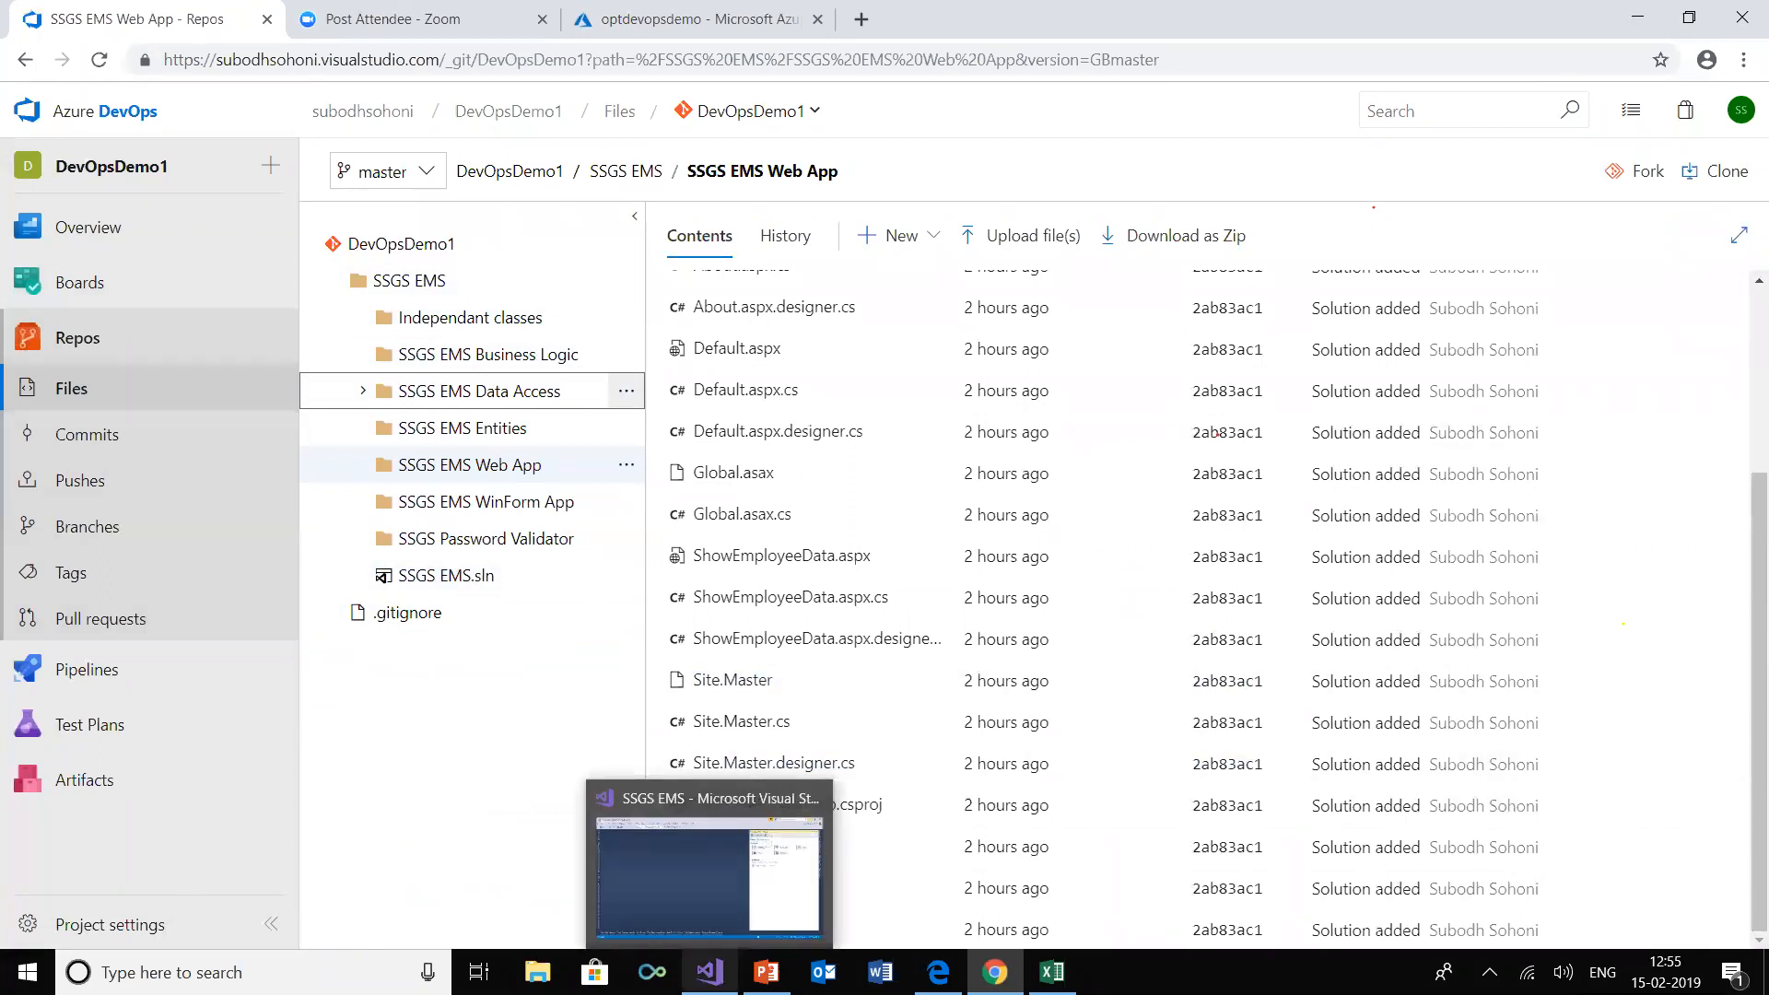
{"action": "left_click", "coordinate": [709, 875]}
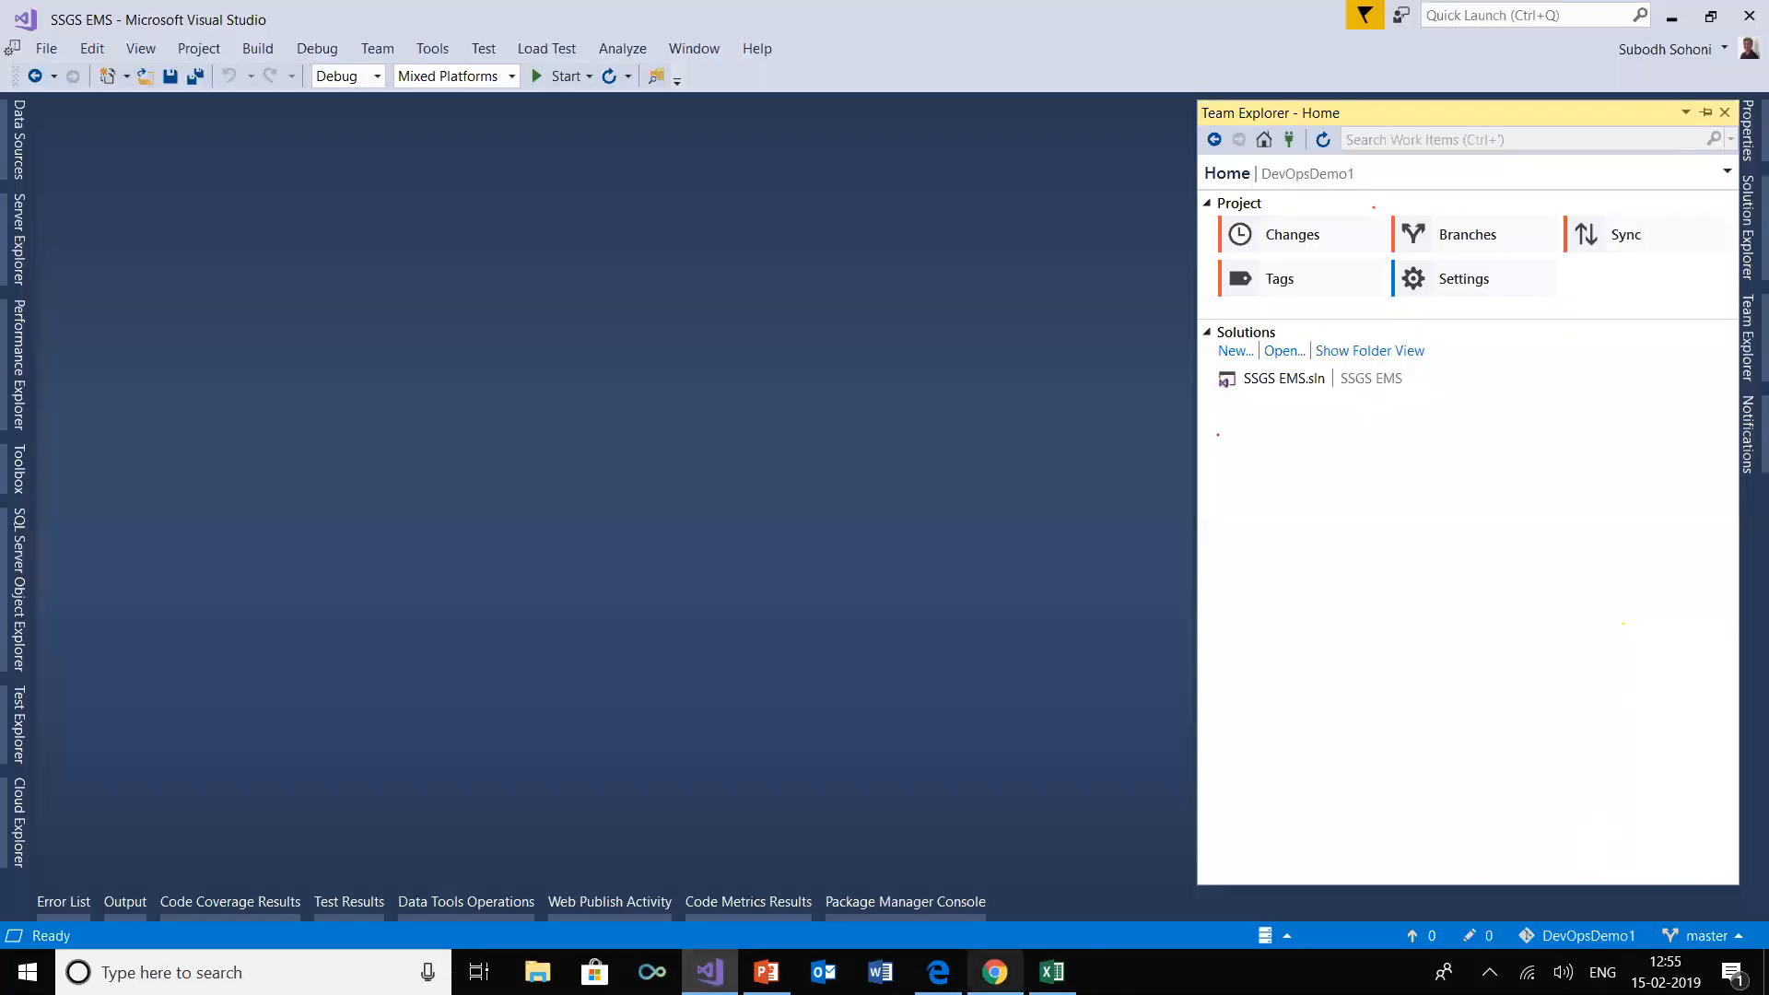
{"action": "left_click", "coordinate": [994, 972]}
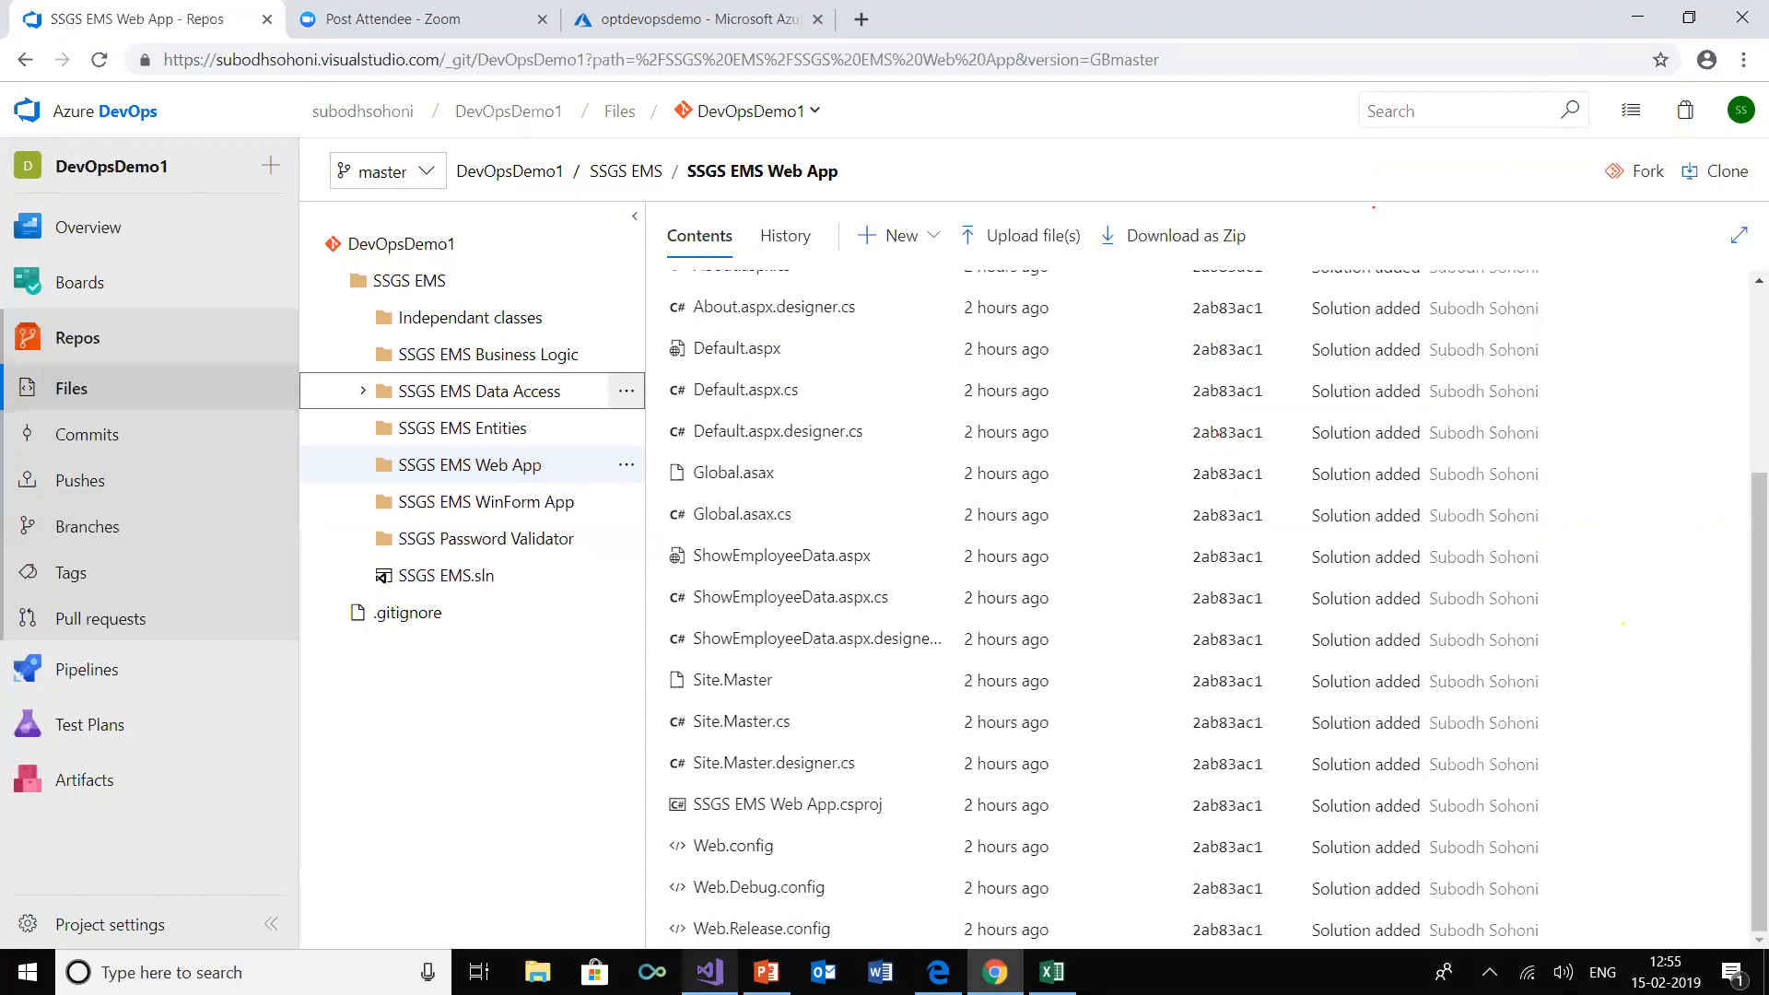
{"action": "left_click", "coordinate": [709, 972]}
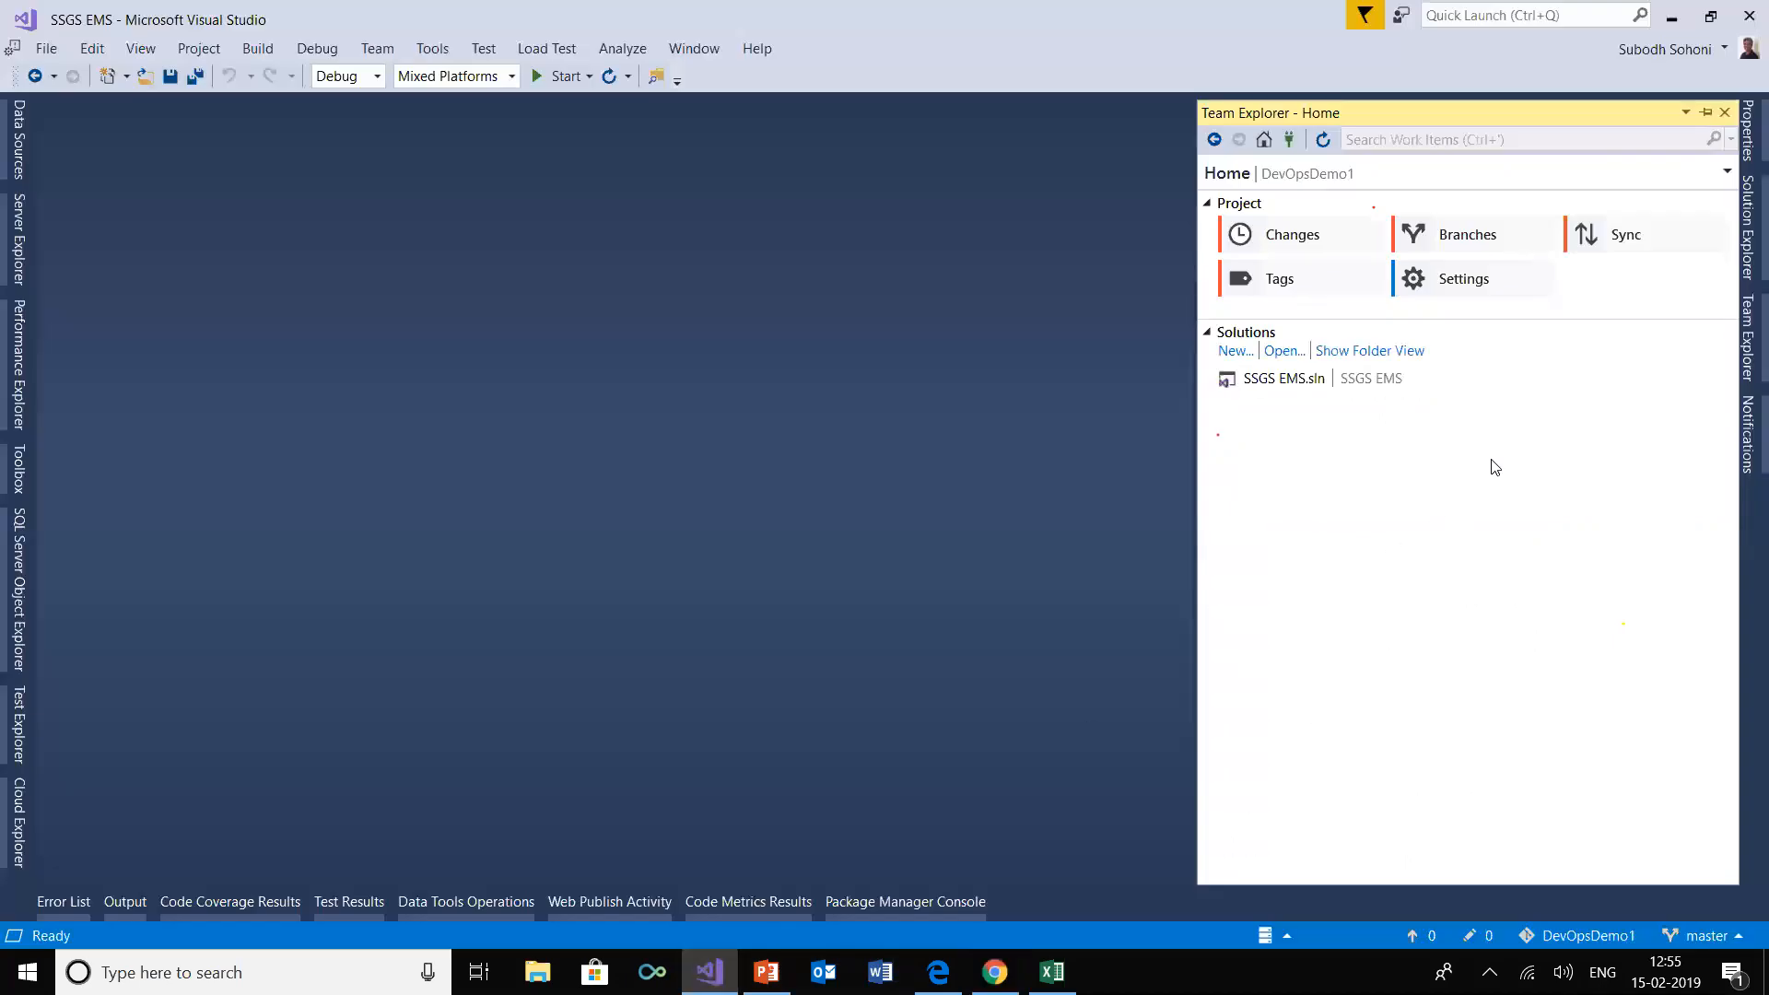
{"action": "left_click", "coordinate": [1317, 384]}
{"action": "double_click", "coordinate": [1317, 384]}
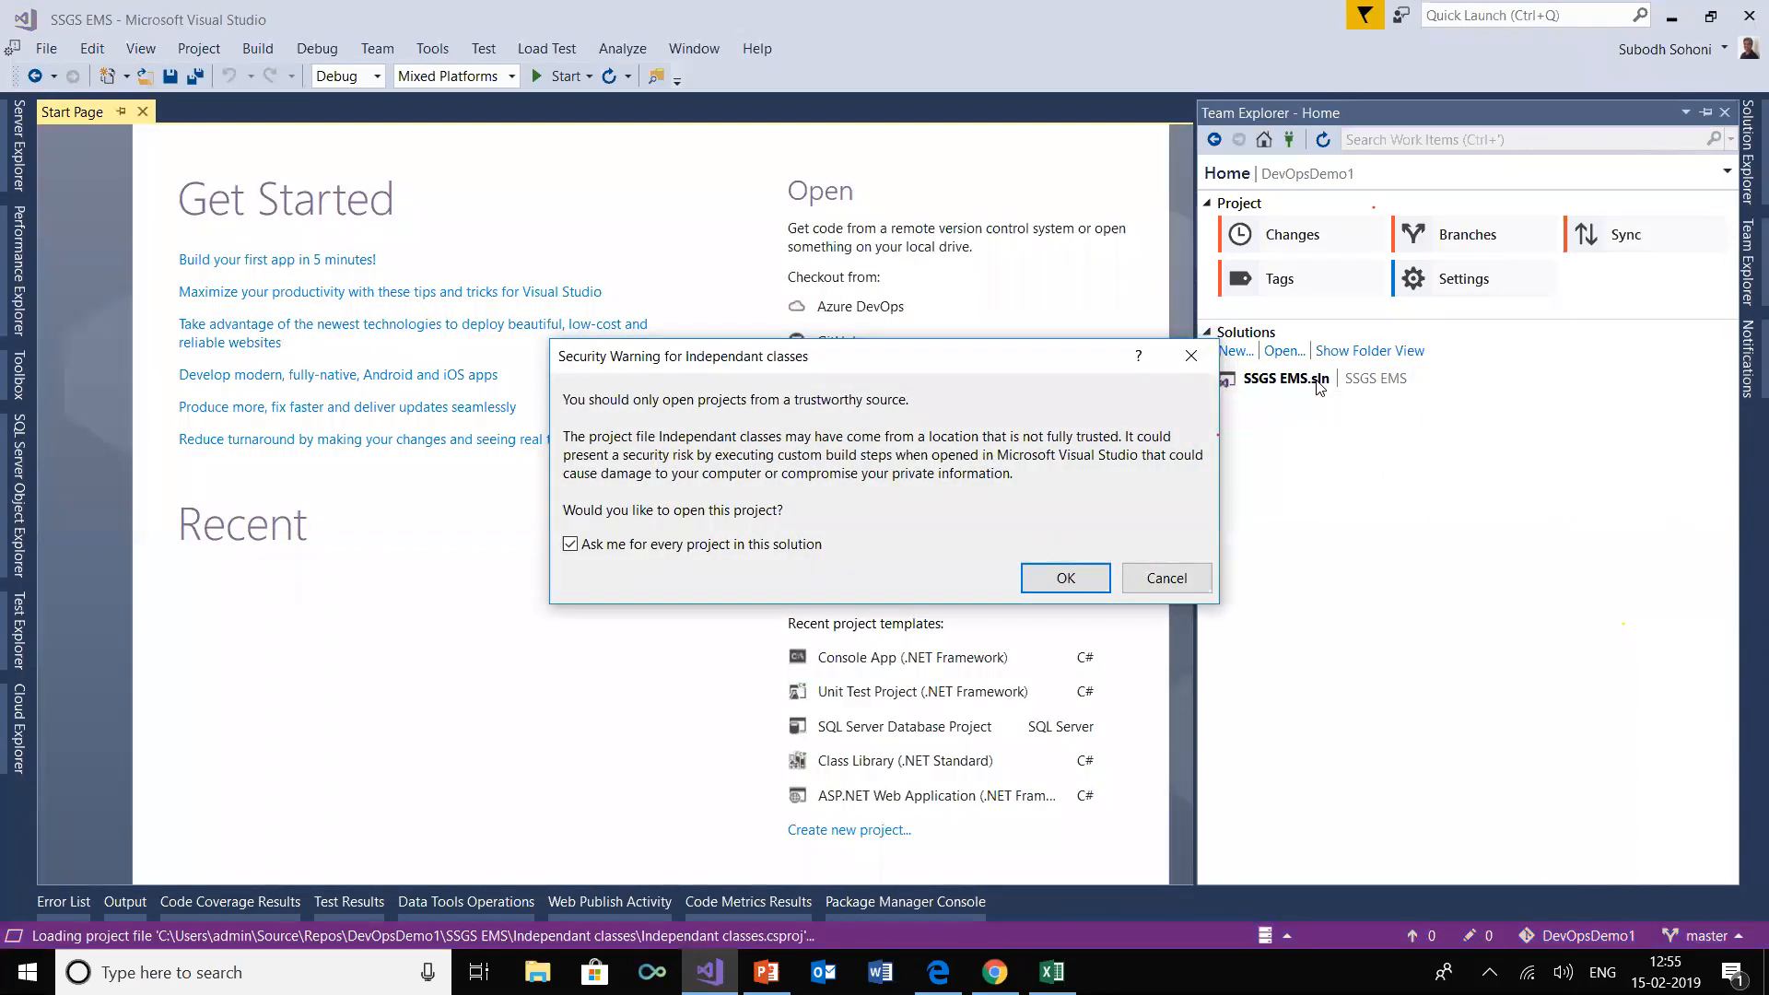
{"action": "left_click", "coordinate": [1083, 577]}
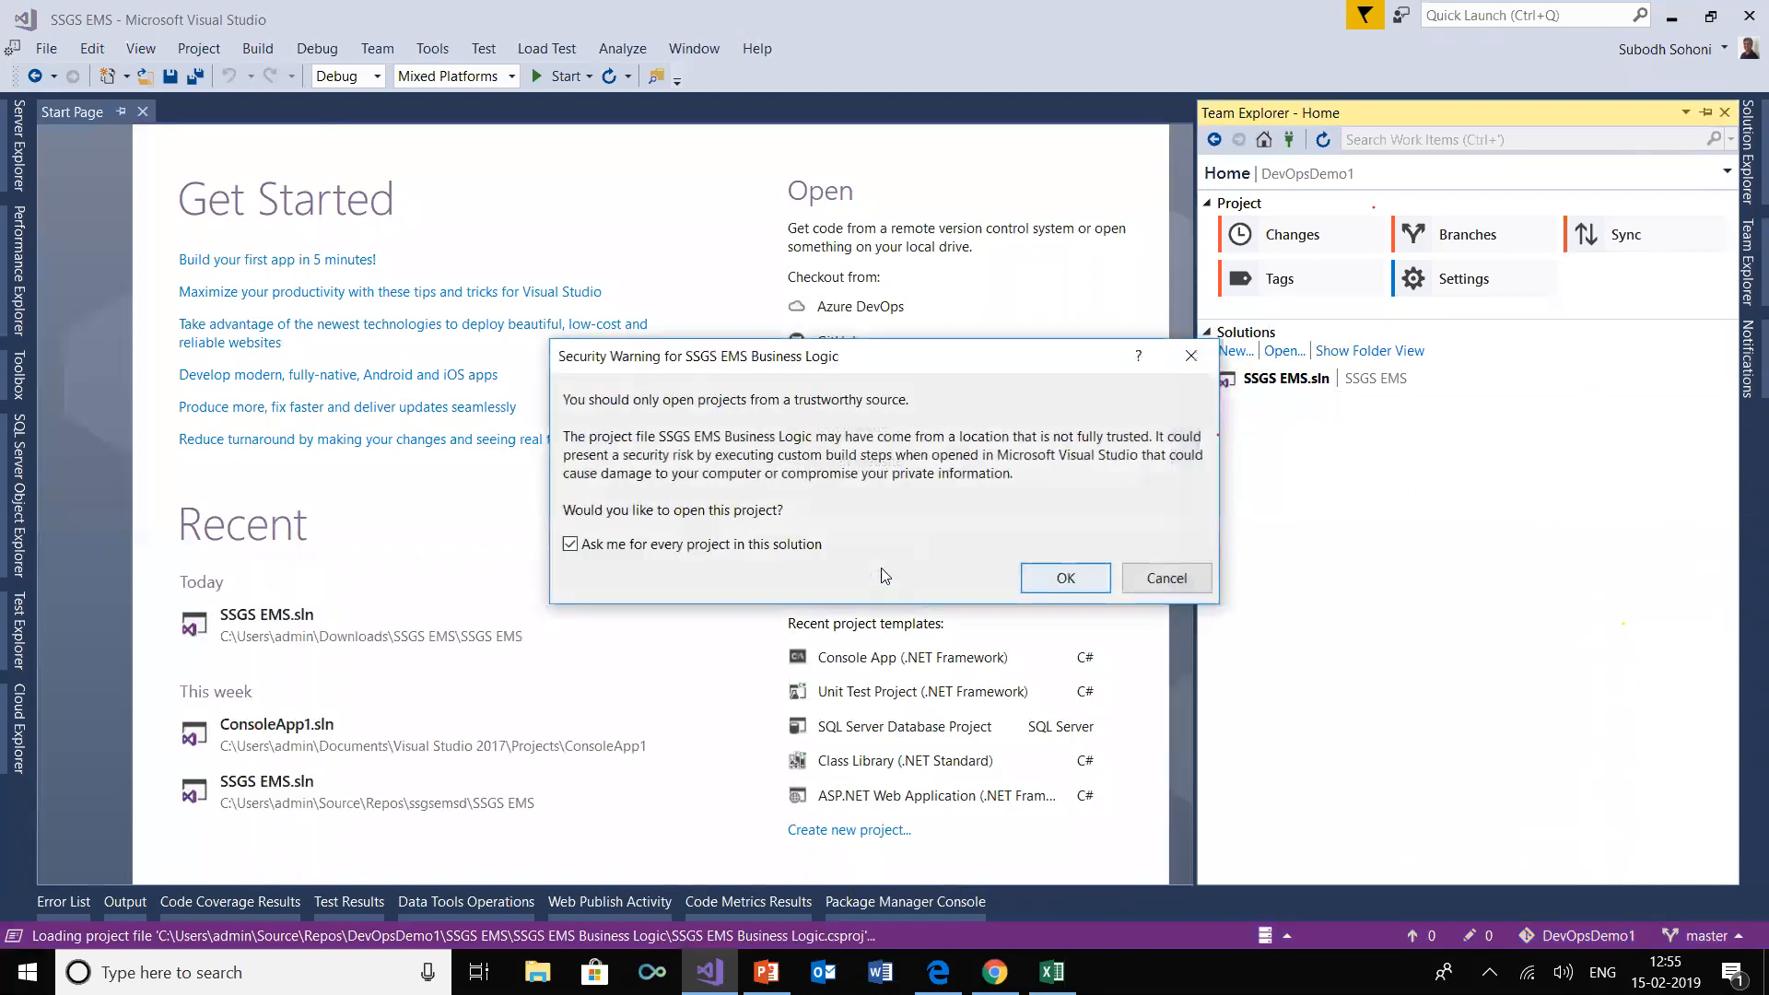
{"action": "left_click", "coordinate": [1068, 577]}
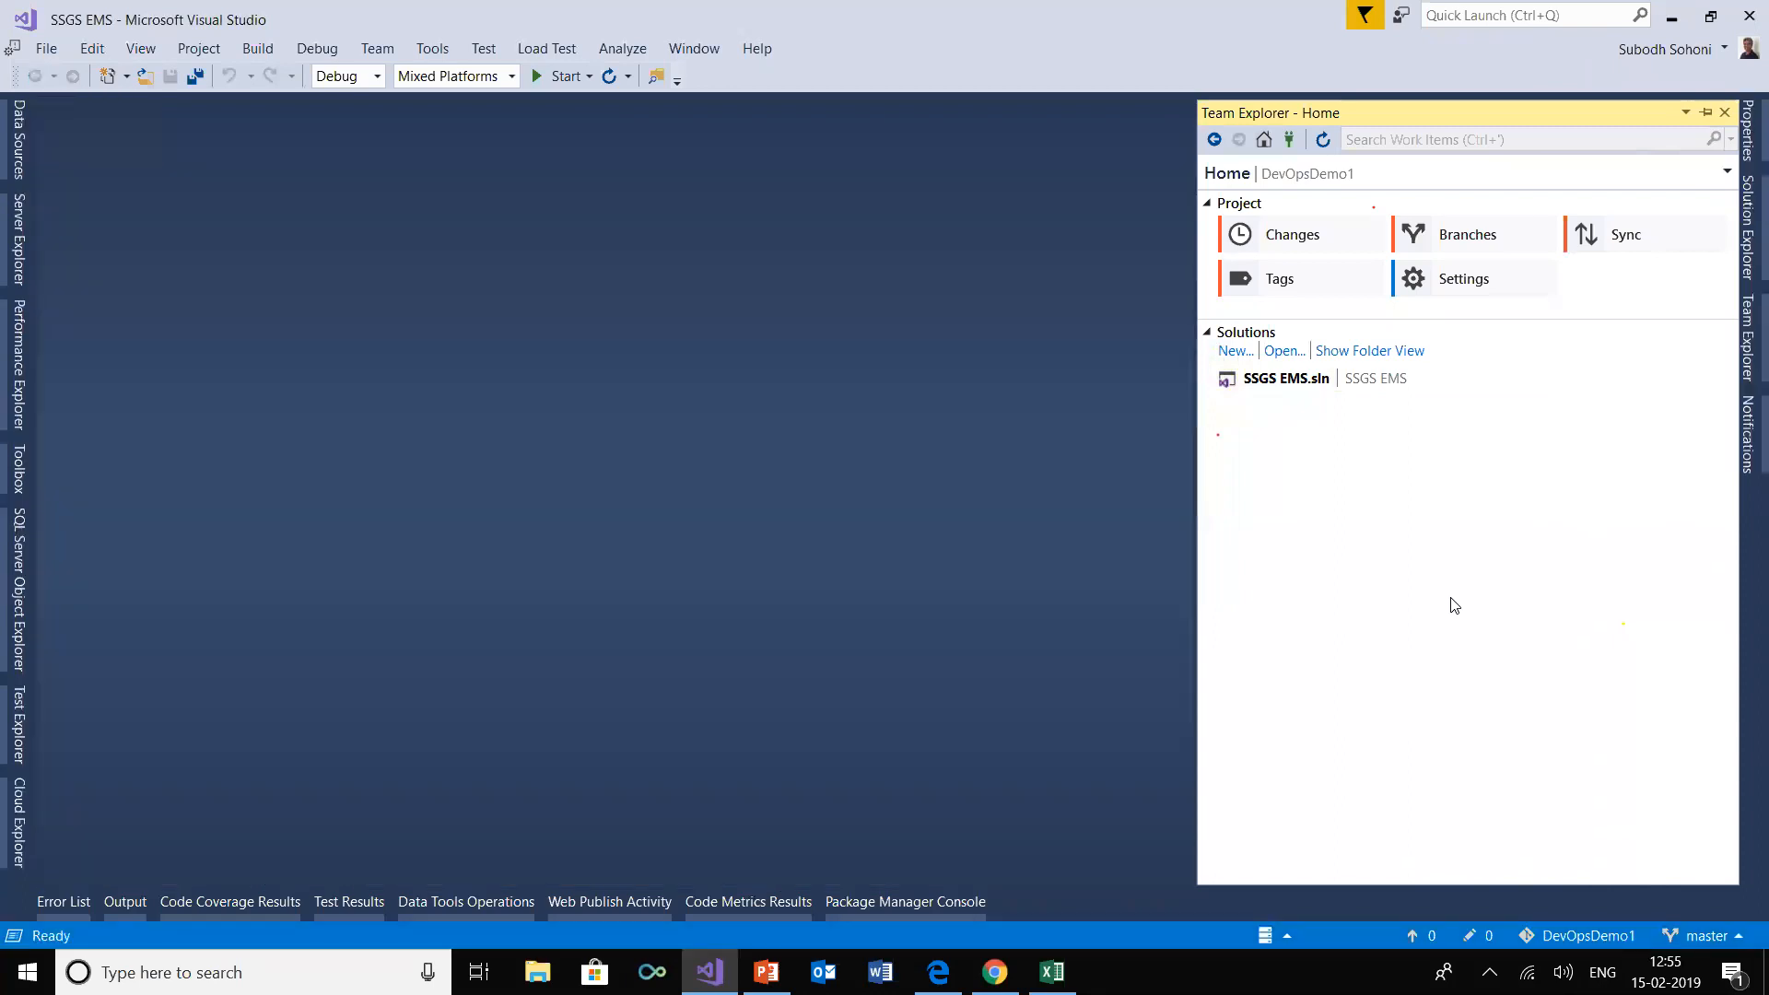
Examine the SSGS EMS solution's folder view and its Web App project in Solution Explorer, comparing them with the repository files in Azure DevOps
{"action": "left_click", "coordinate": [1743, 221]}
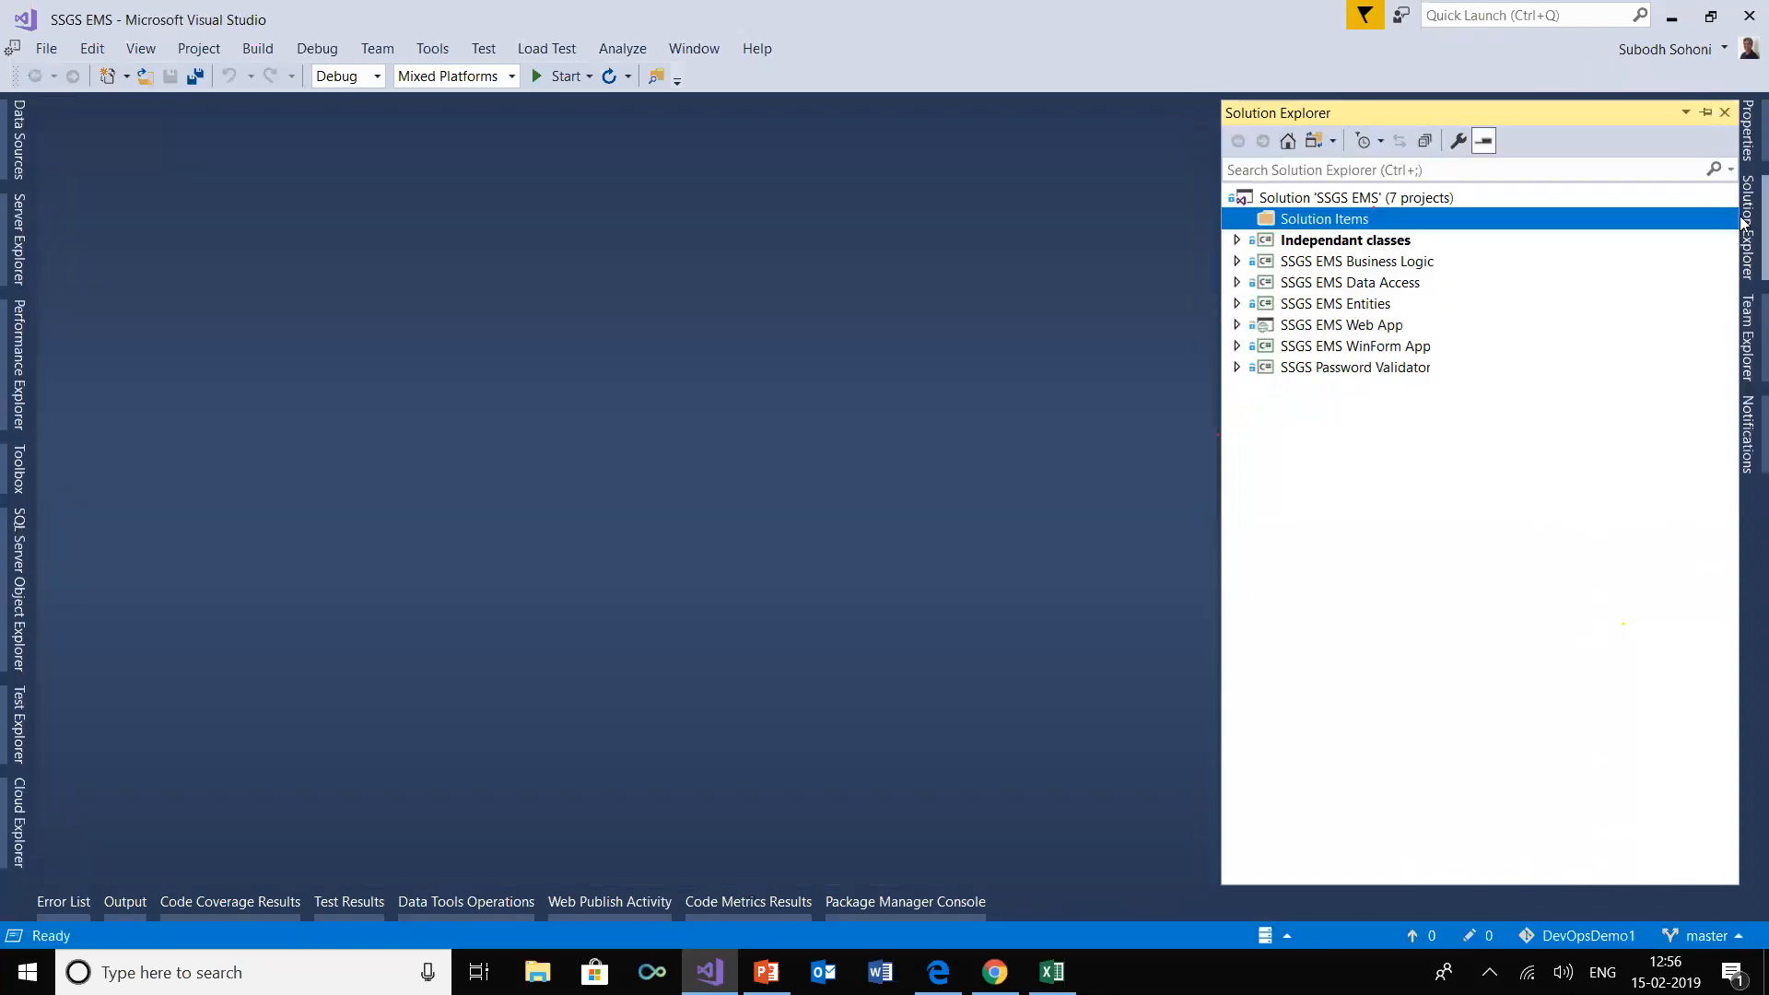
{"action": "left_click", "coordinate": [1313, 141]}
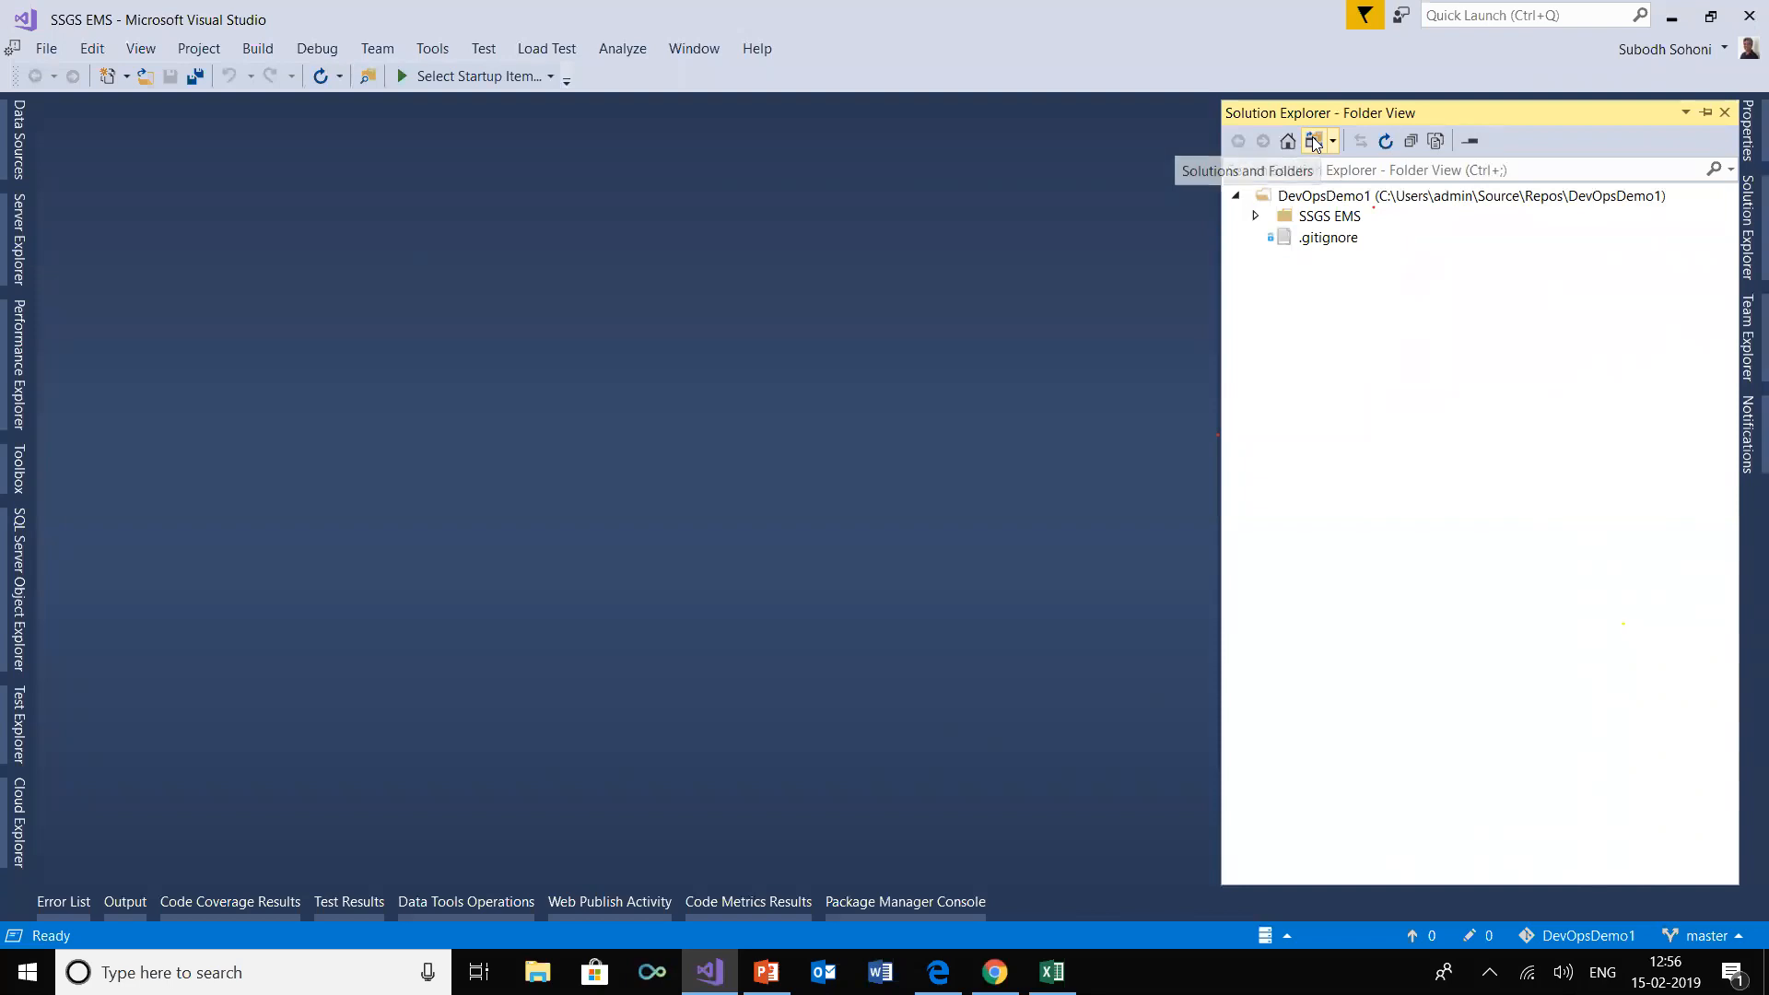
{"action": "left_click", "coordinate": [1313, 140]}
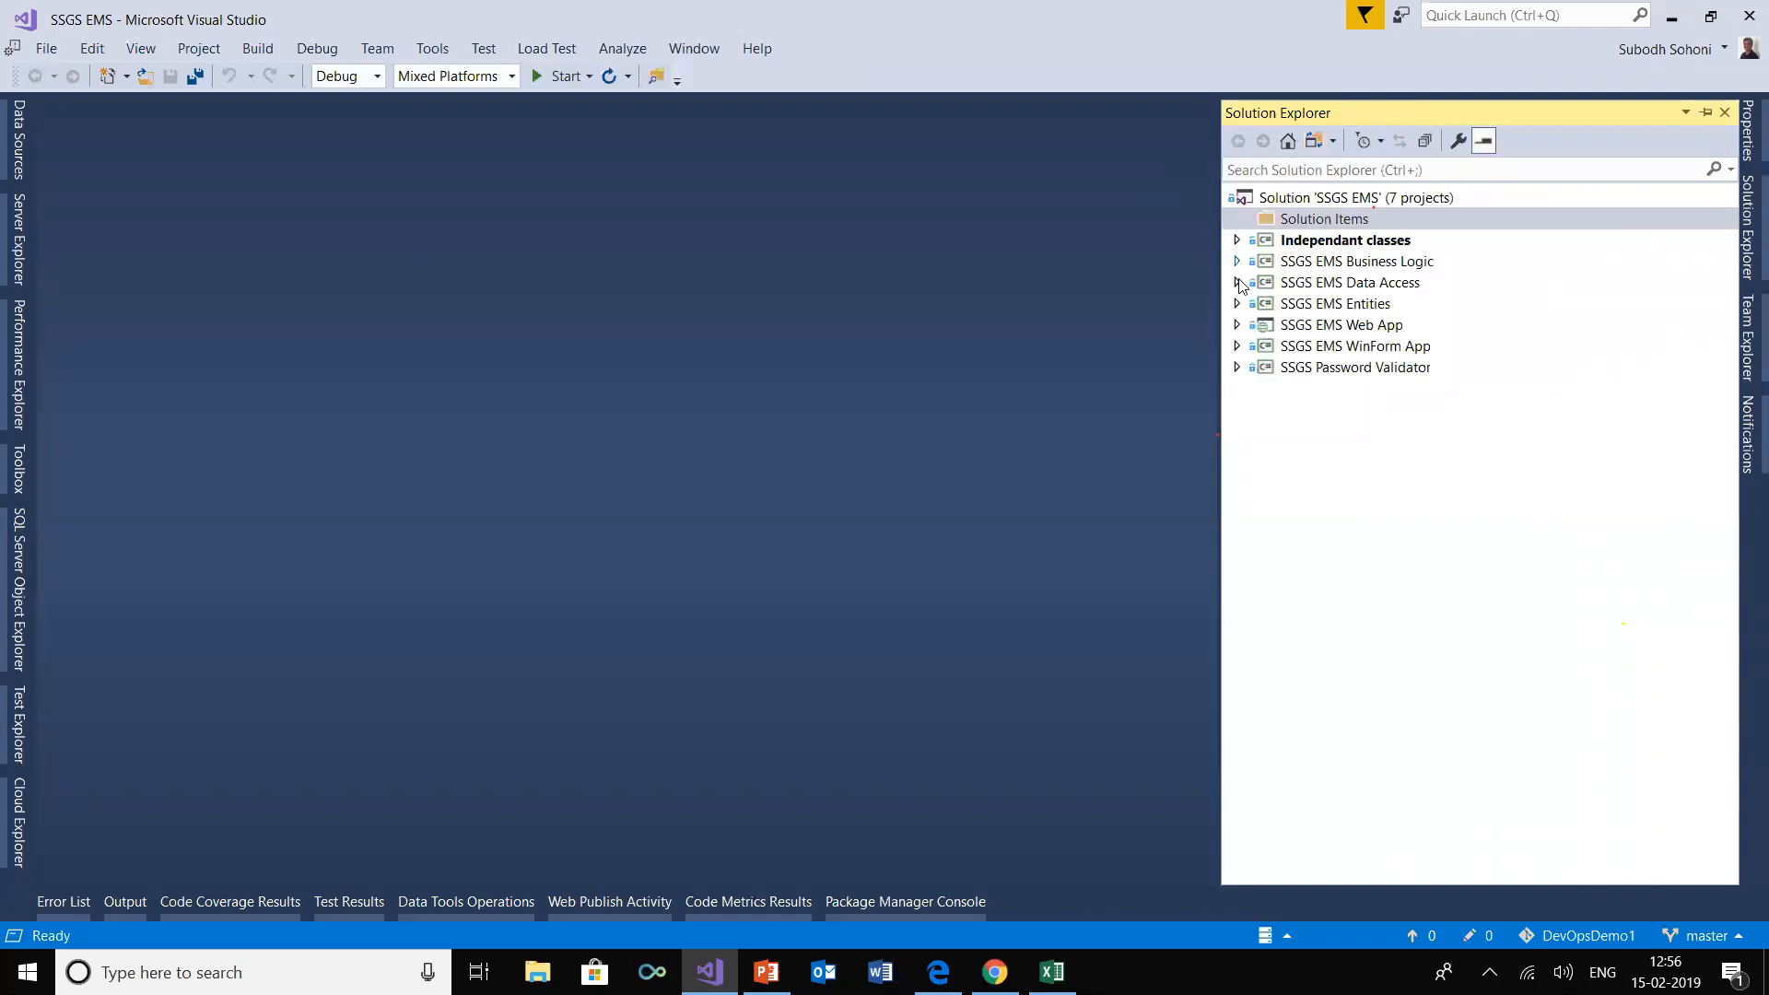
{"action": "left_click", "coordinate": [1236, 326]}
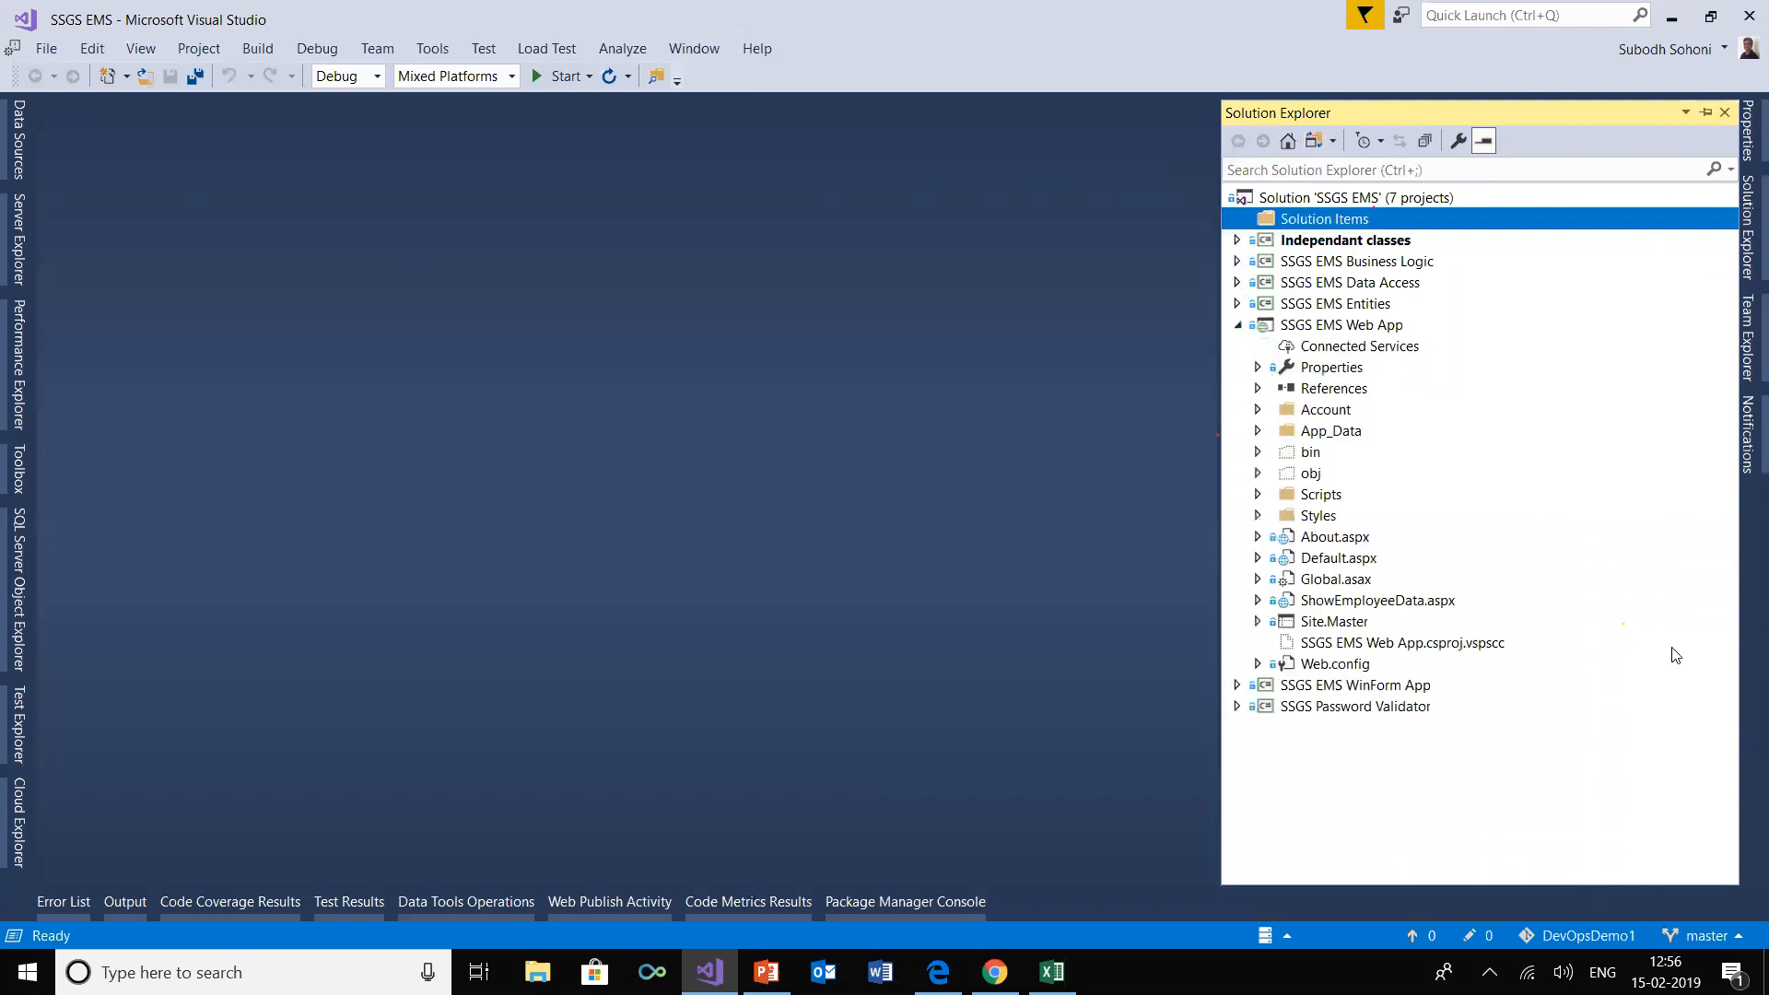
{"action": "left_click", "coordinate": [1236, 326]}
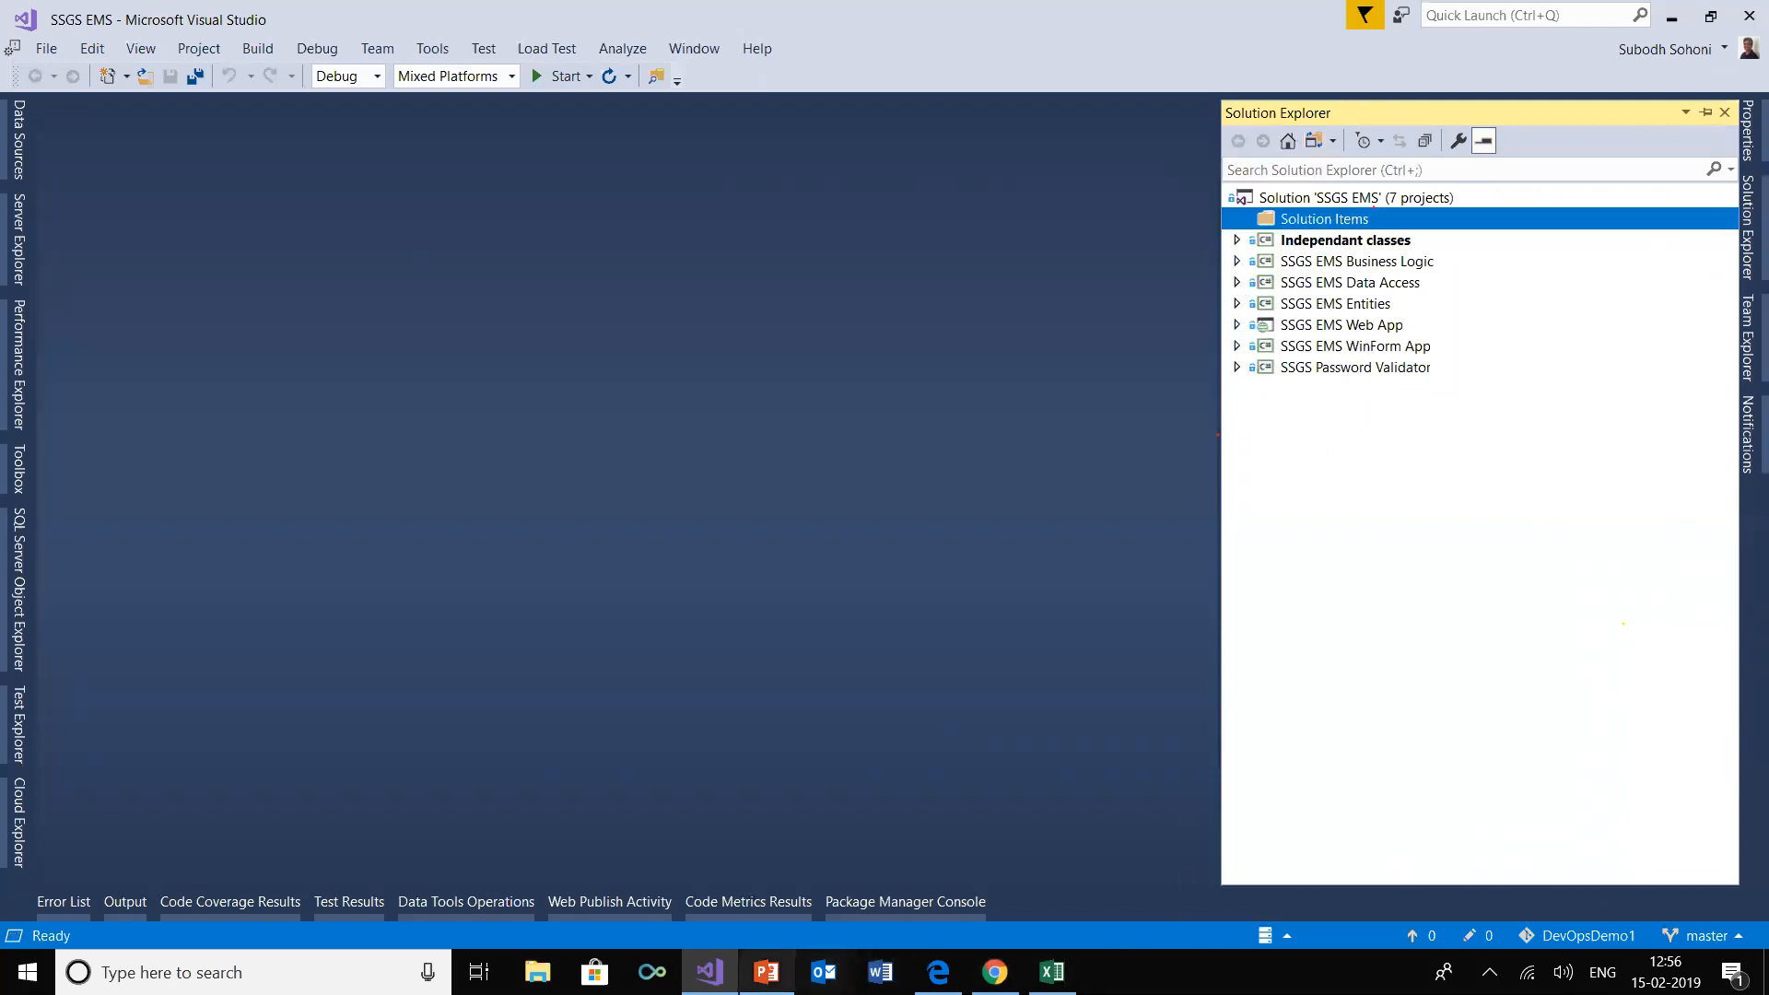
{"action": "mouse_move", "coordinate": [710, 972]}
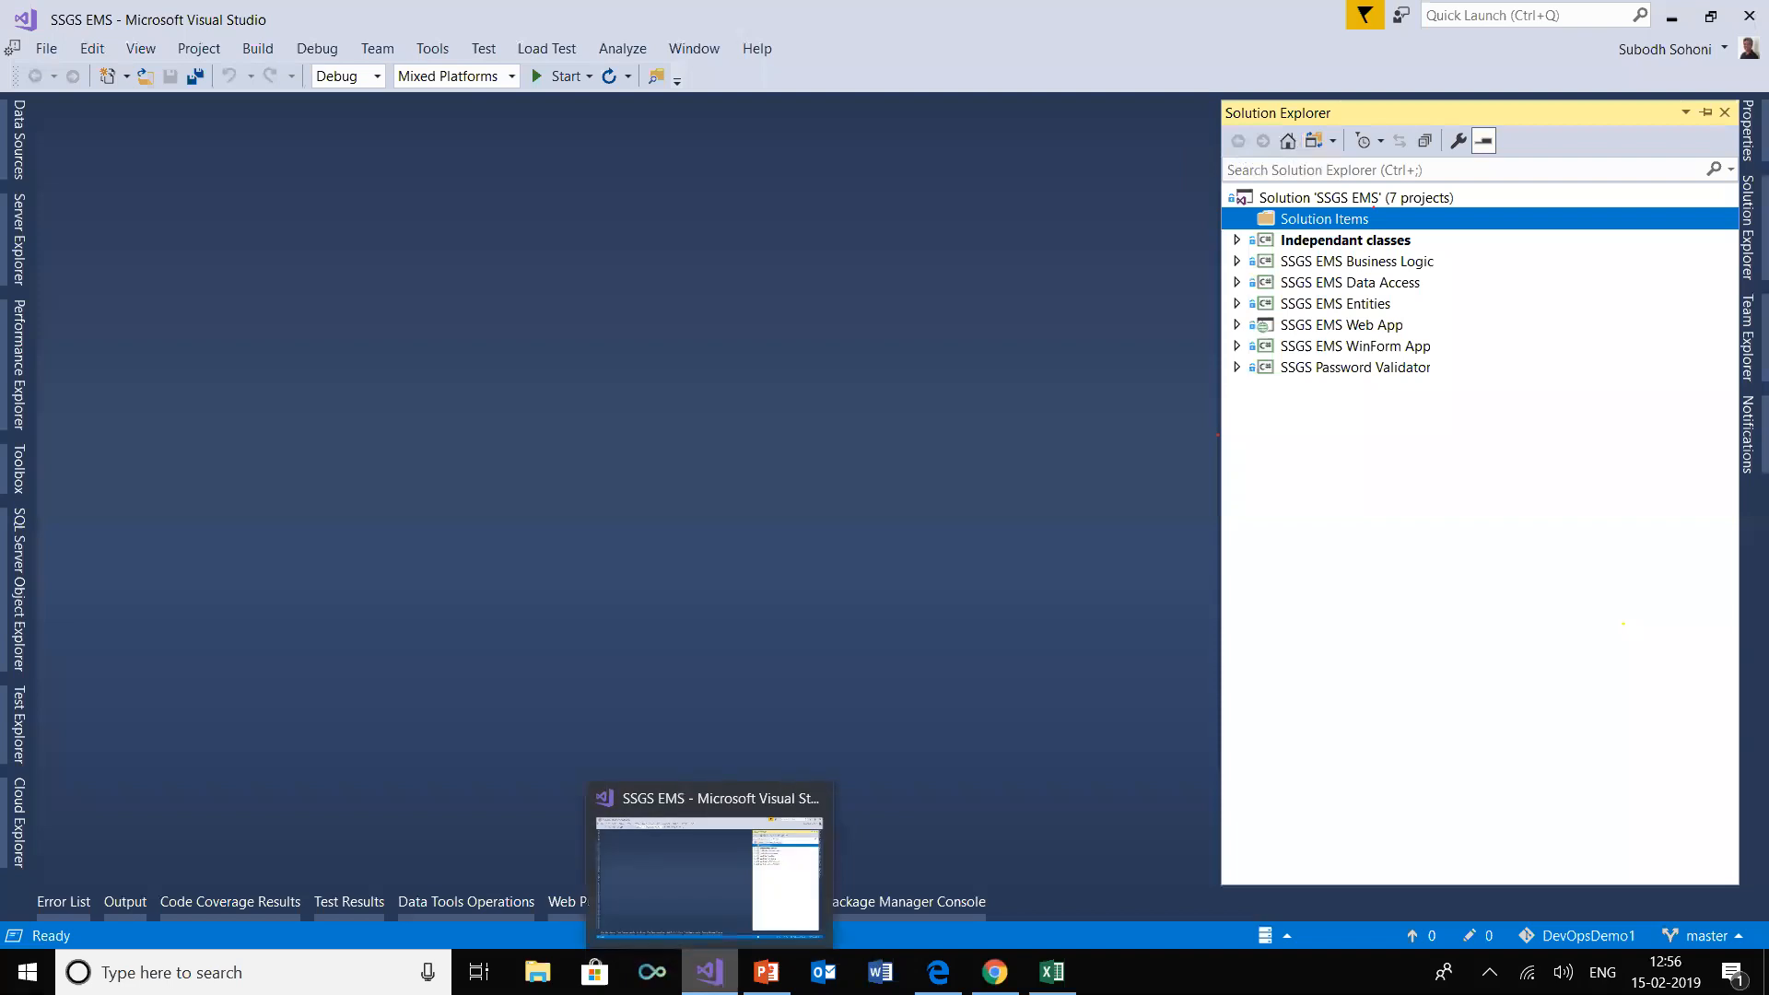
{"action": "left_click", "coordinate": [709, 972]}
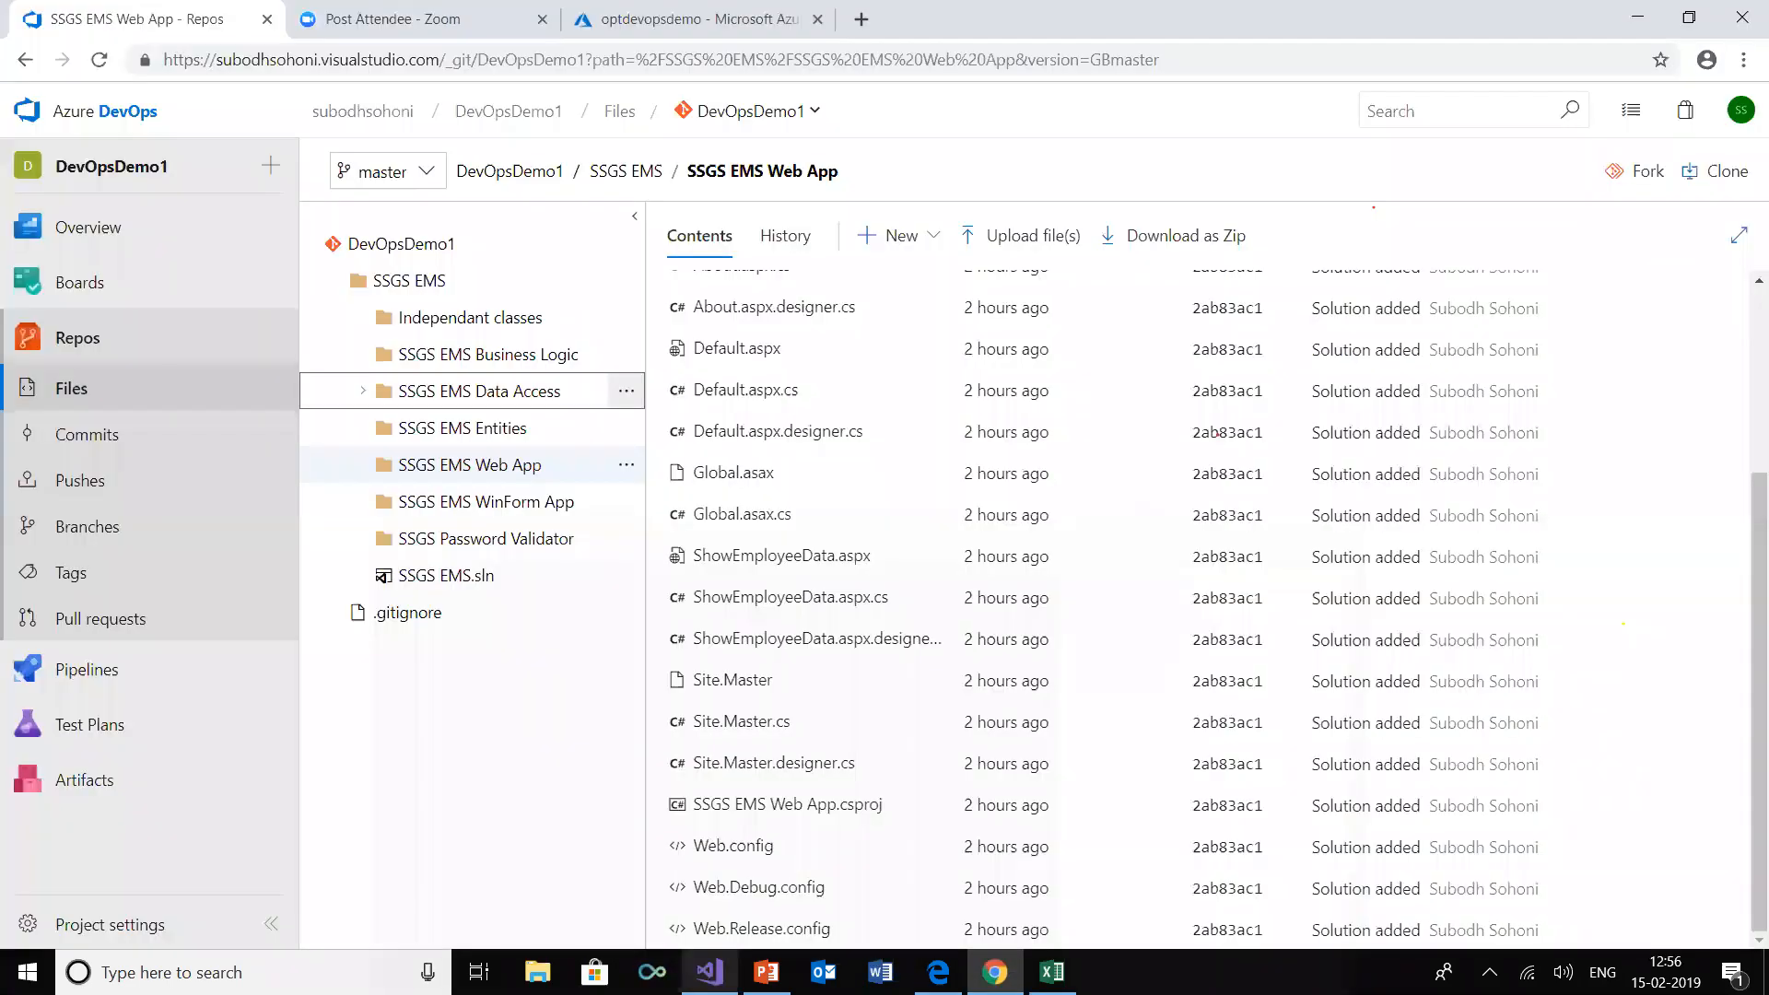
{"action": "left_click", "coordinate": [709, 972]}
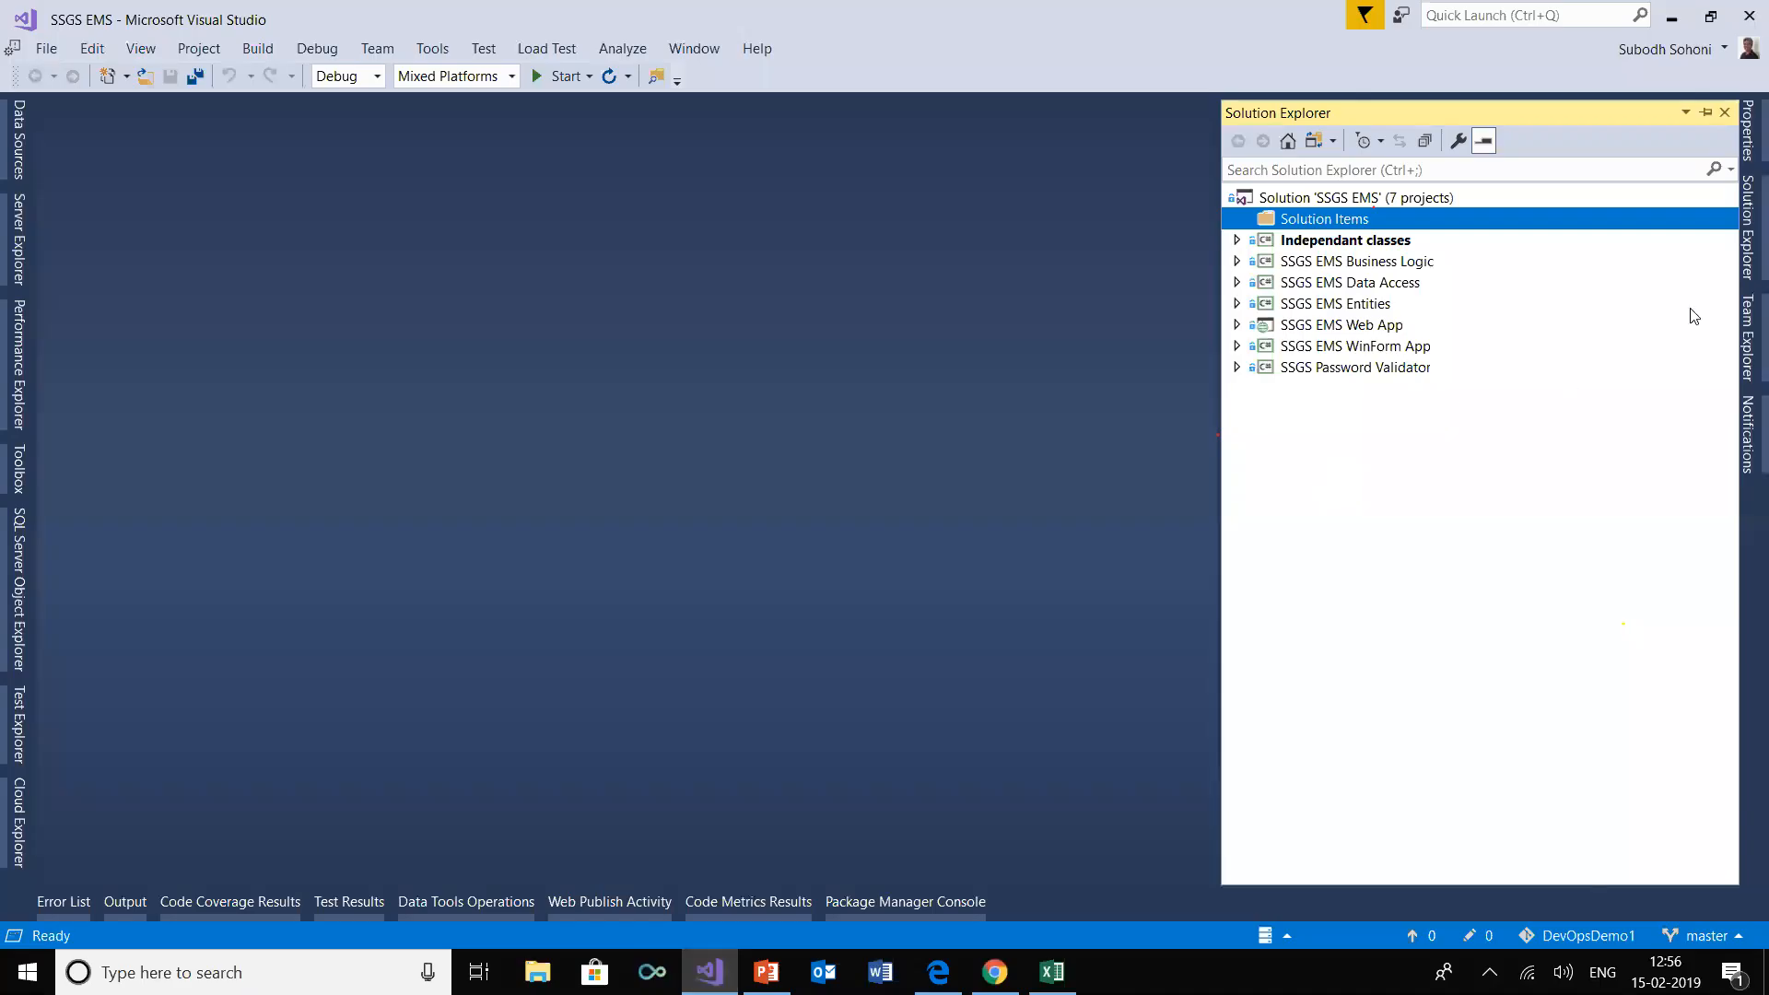
Create and check out a new local branch named experimental from DevOpsDemo1's master branch
{"action": "left_click", "coordinate": [1745, 339]}
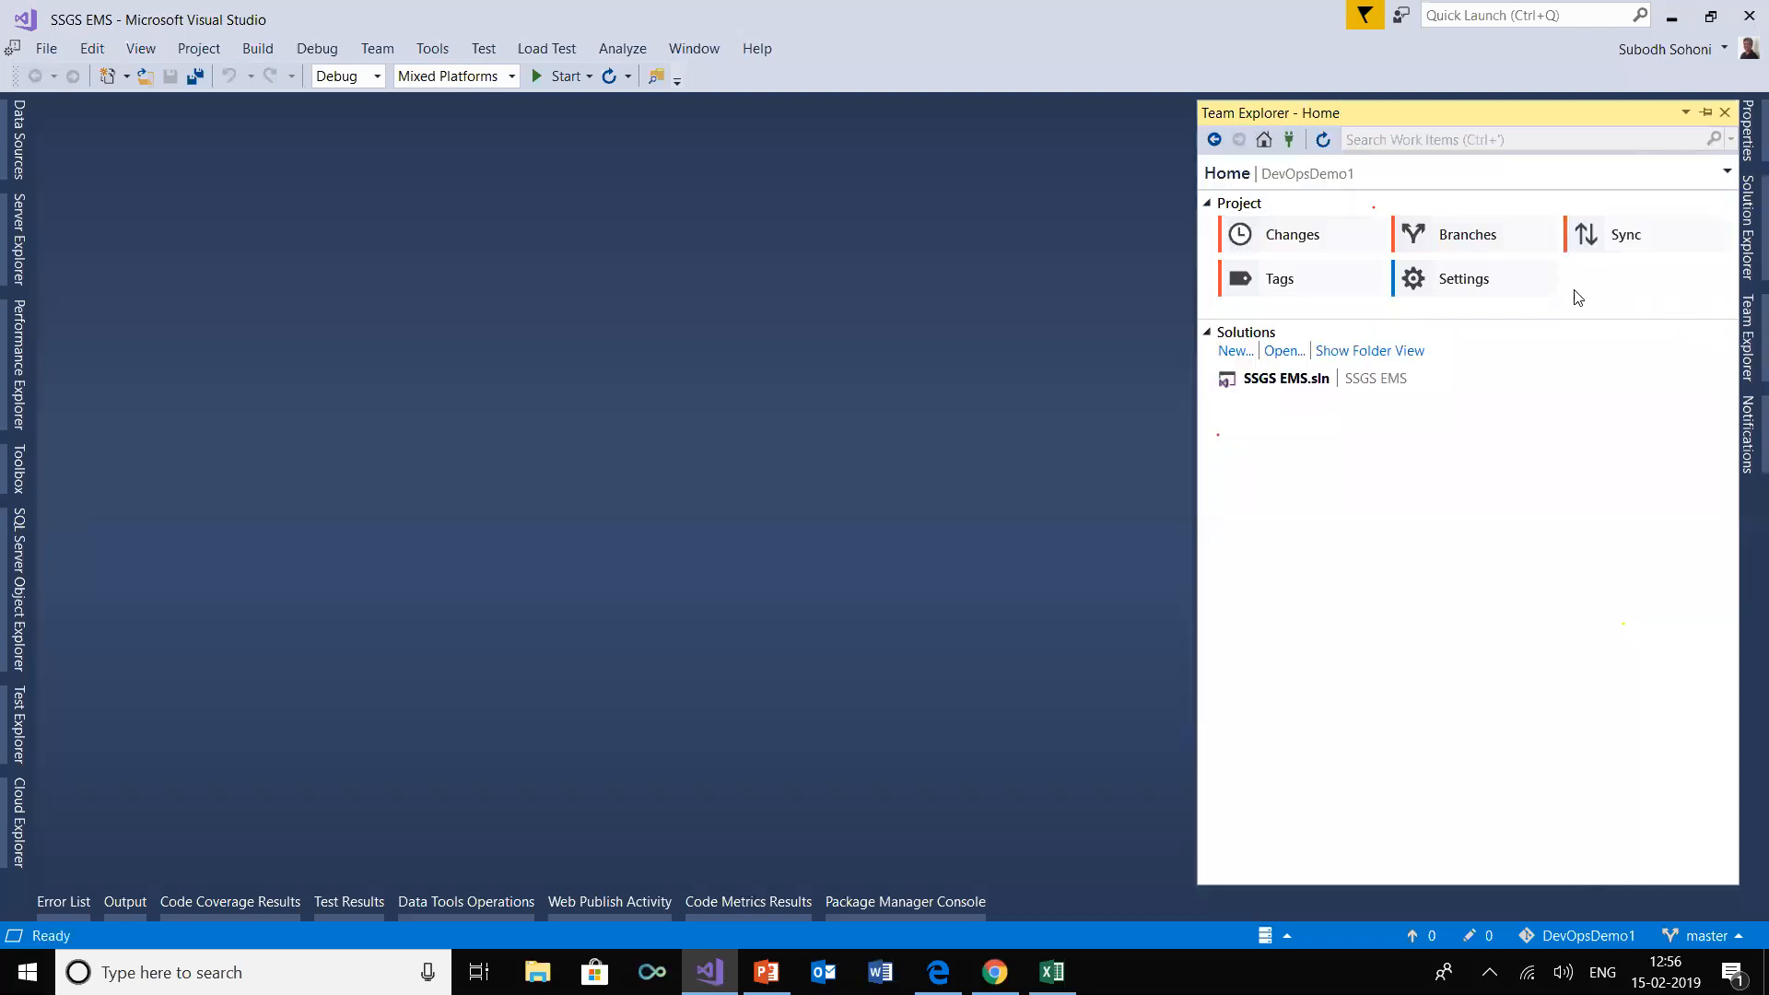
{"action": "left_click", "coordinate": [1467, 235]}
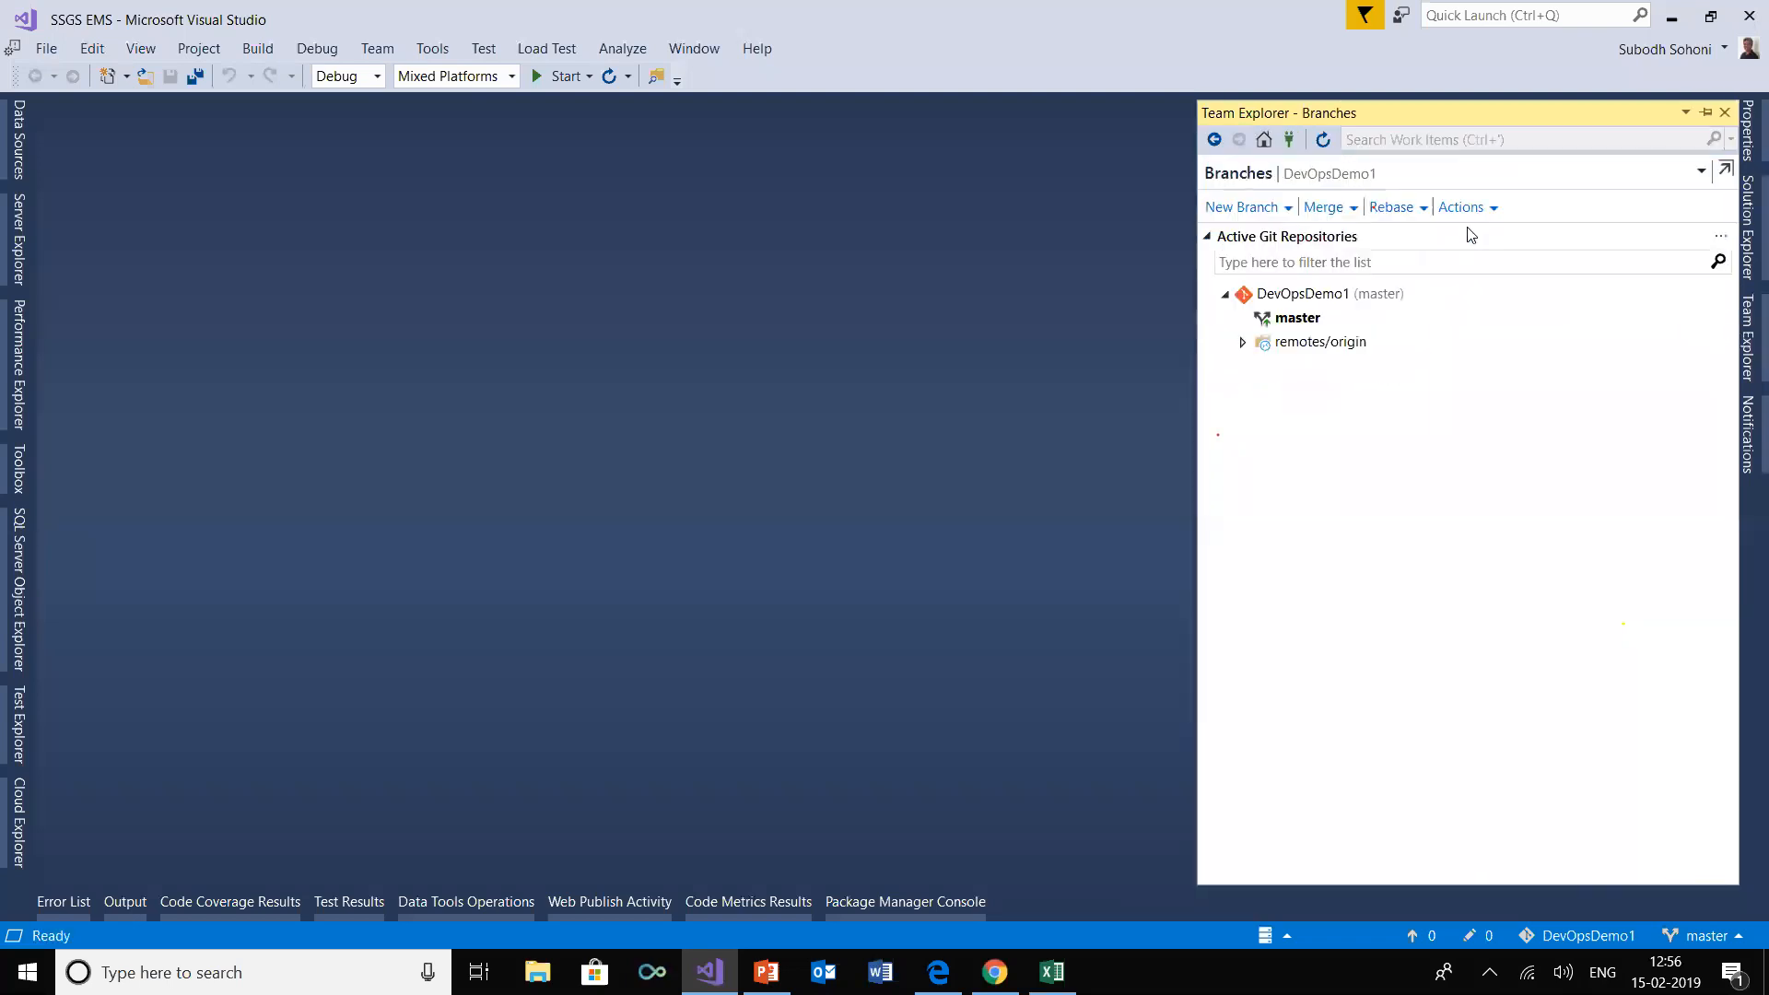
{"action": "left_click", "coordinate": [1317, 319]}
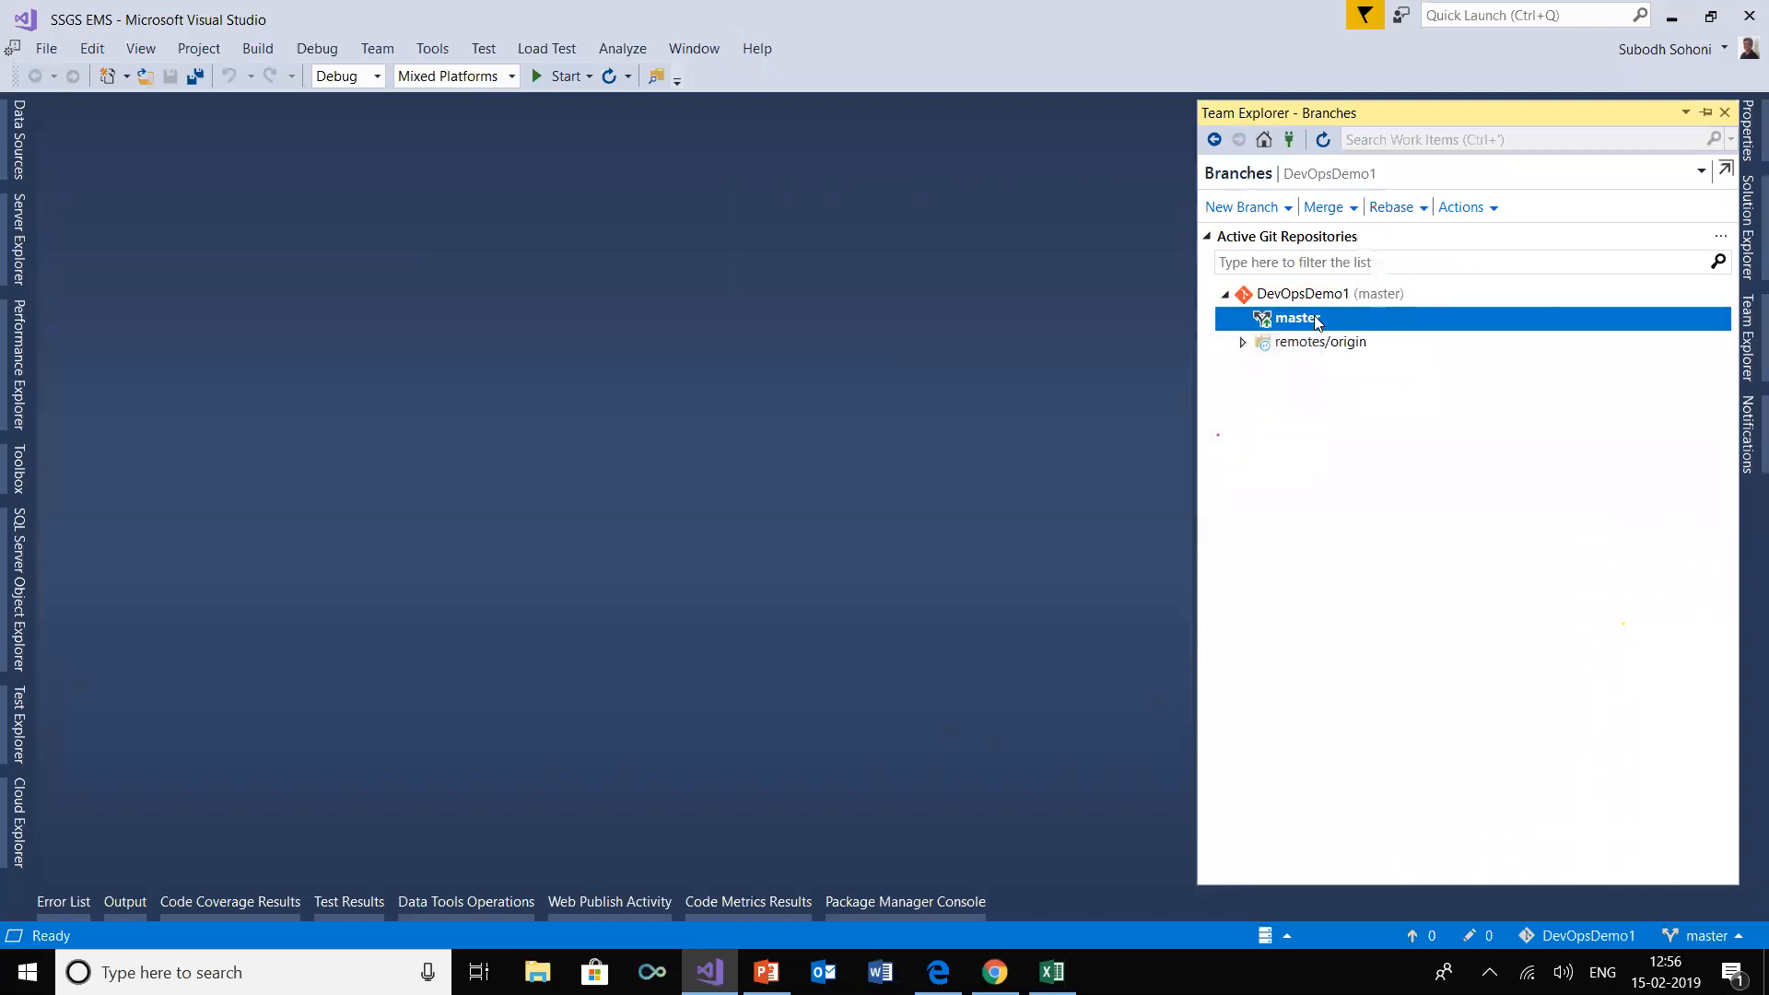
{"action": "right_click", "coordinate": [1317, 319]}
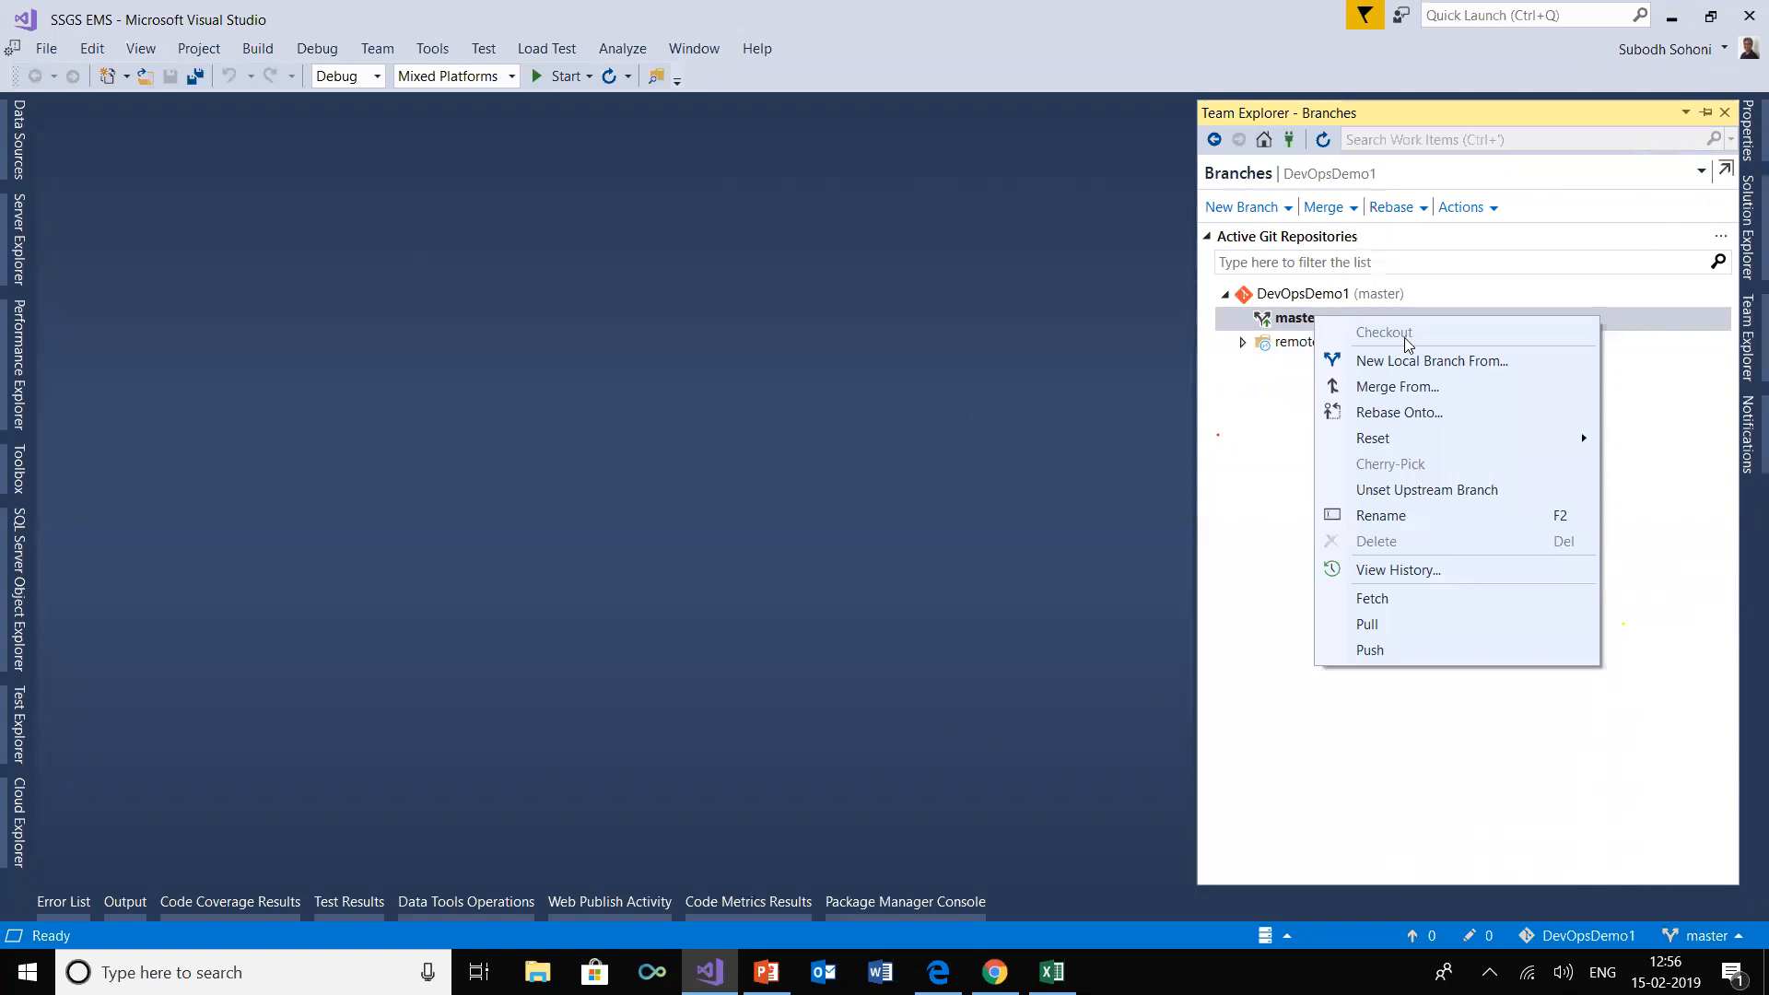
{"action": "left_click", "coordinate": [1424, 362]}
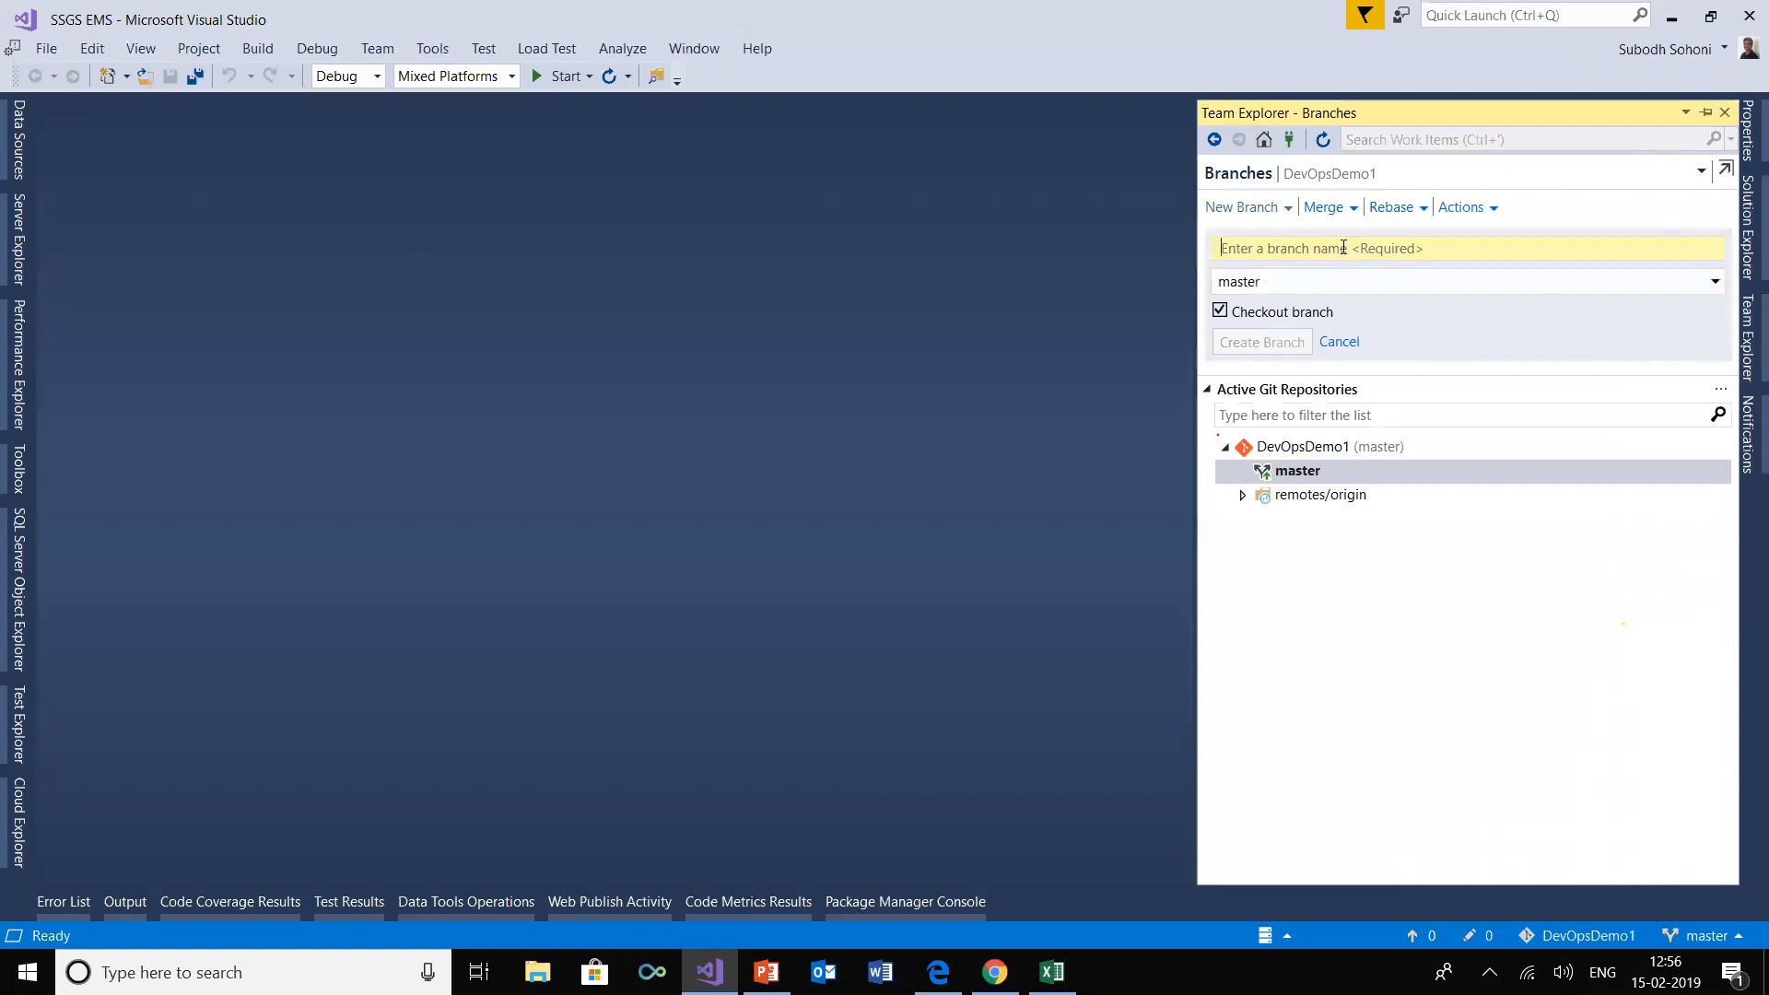
{"action": "type", "text": "experimental"}
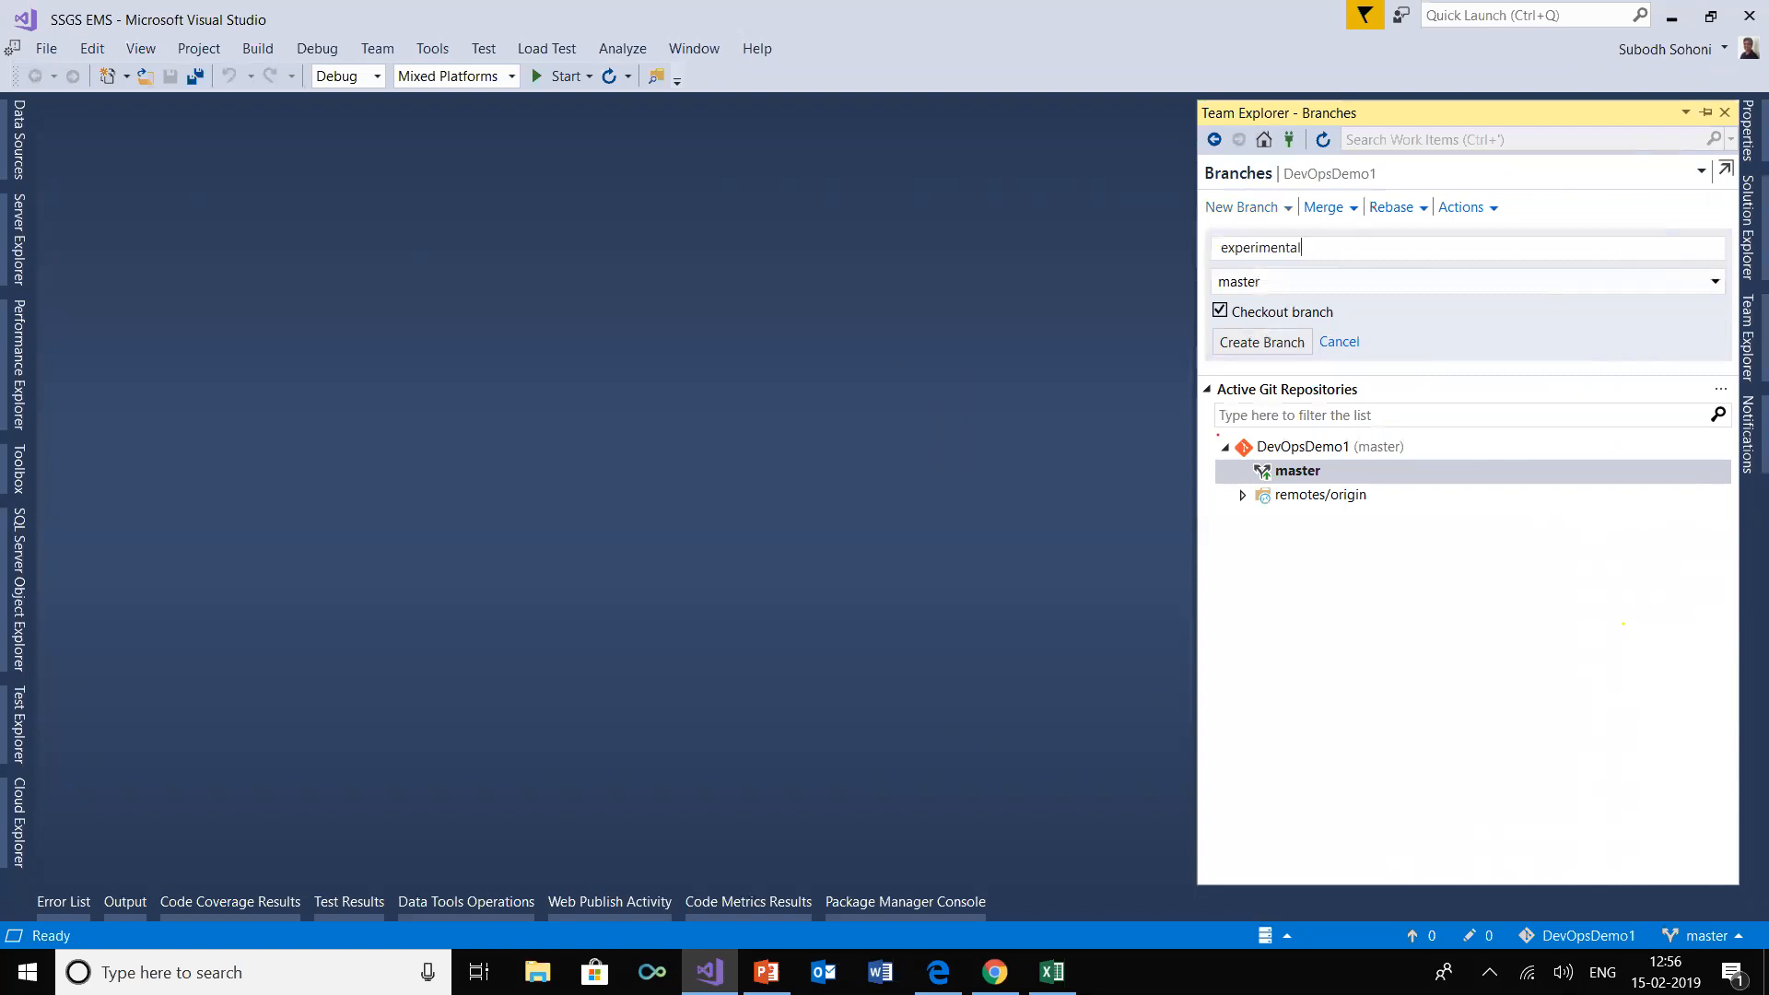
{"action": "left_click", "coordinate": [1273, 342]}
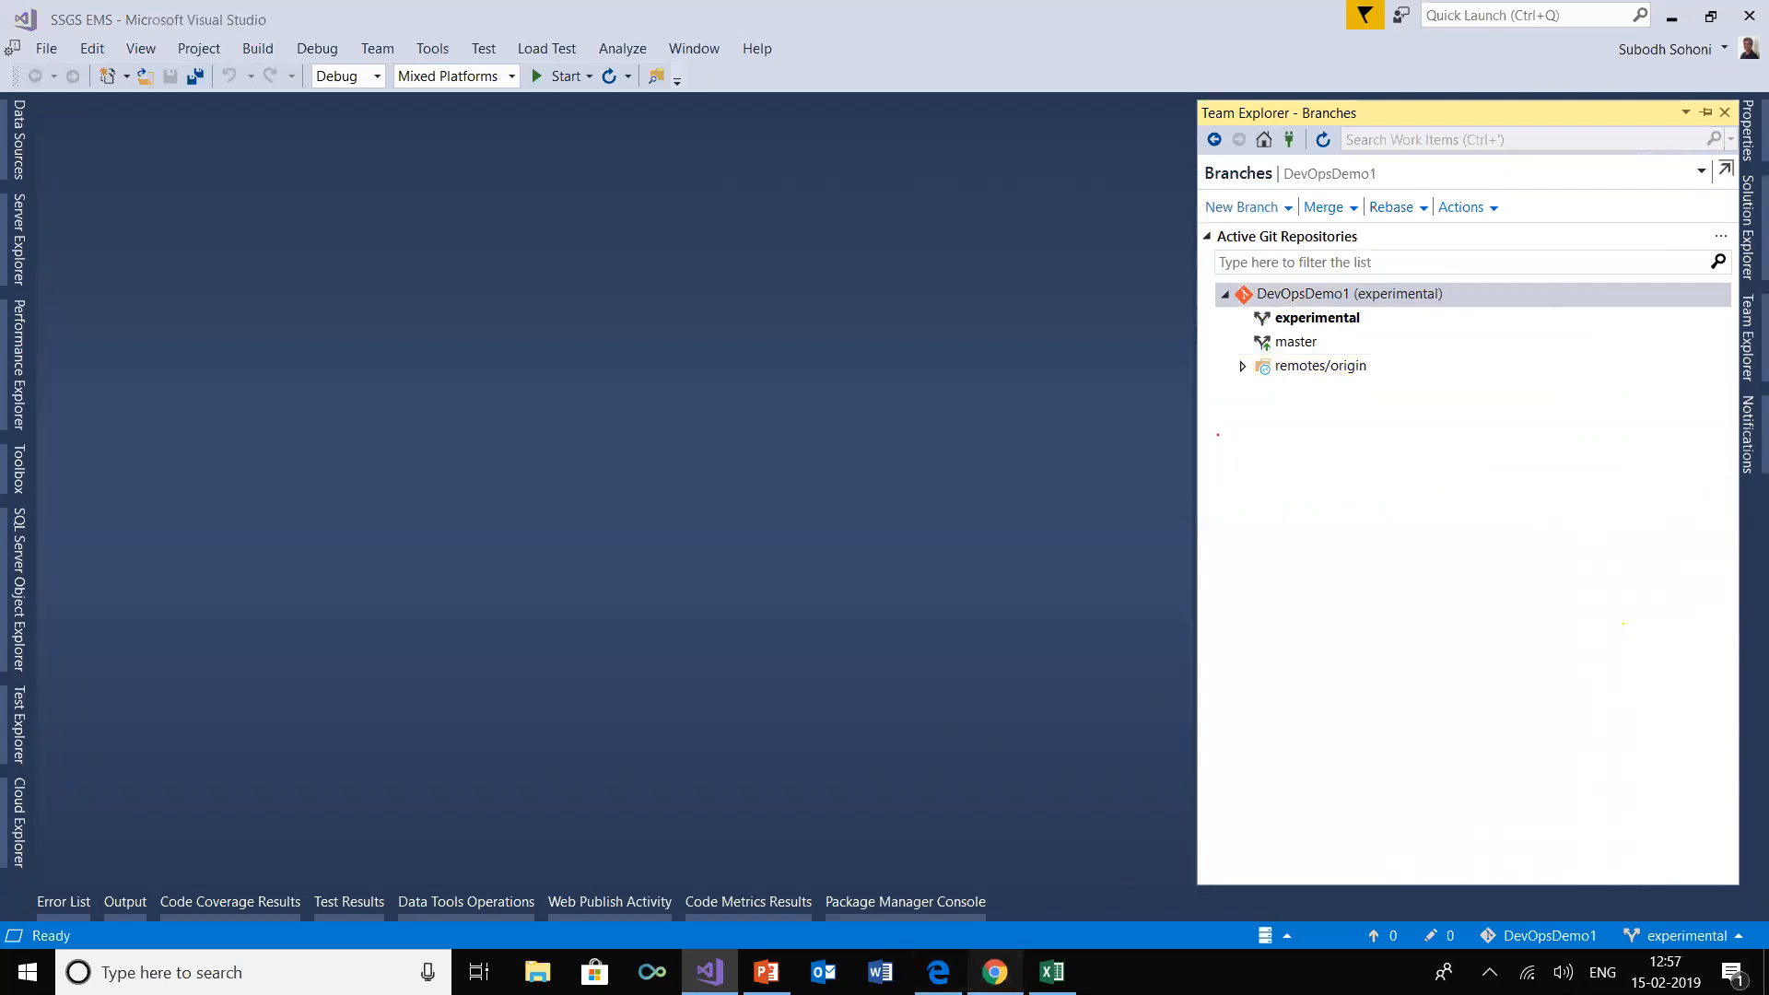
Switch to Azure DevOps in the browser and check which branches the DevOpsDemo1 repository lists
{"action": "key", "text": "alt+Tab"}
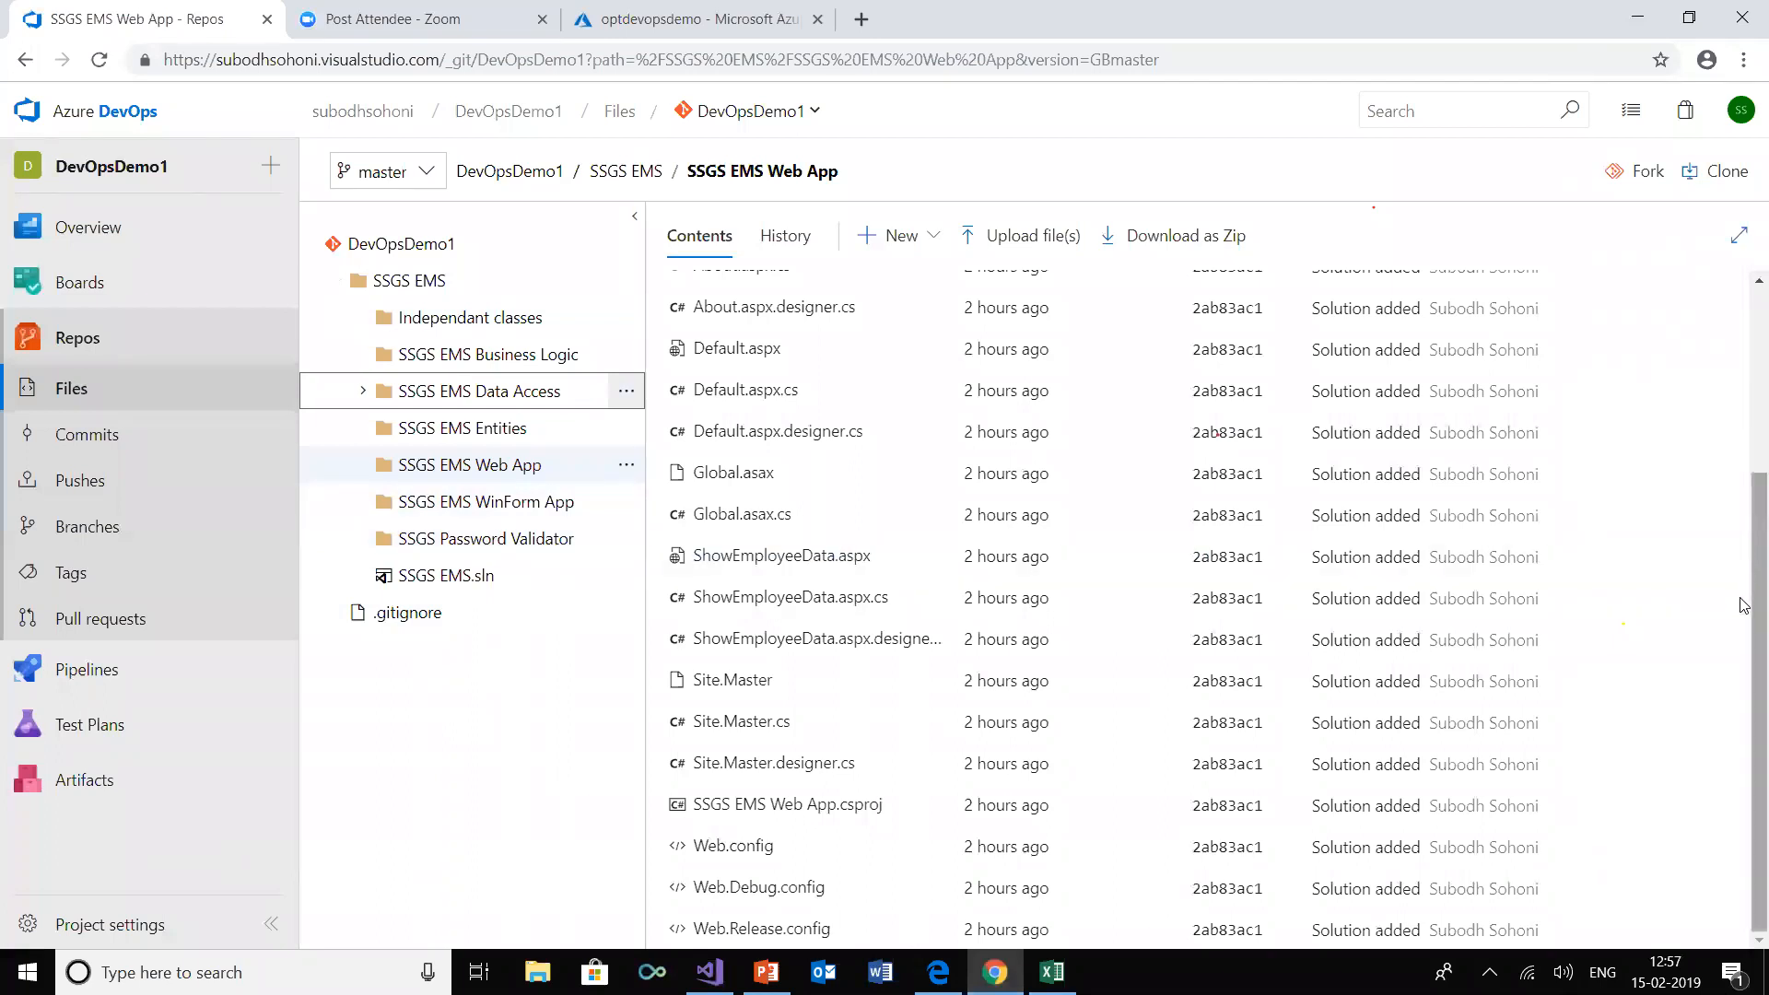
{"action": "scroll", "coordinate": [1041, 343], "scroll_direction": "up", "scroll_amount": 3}
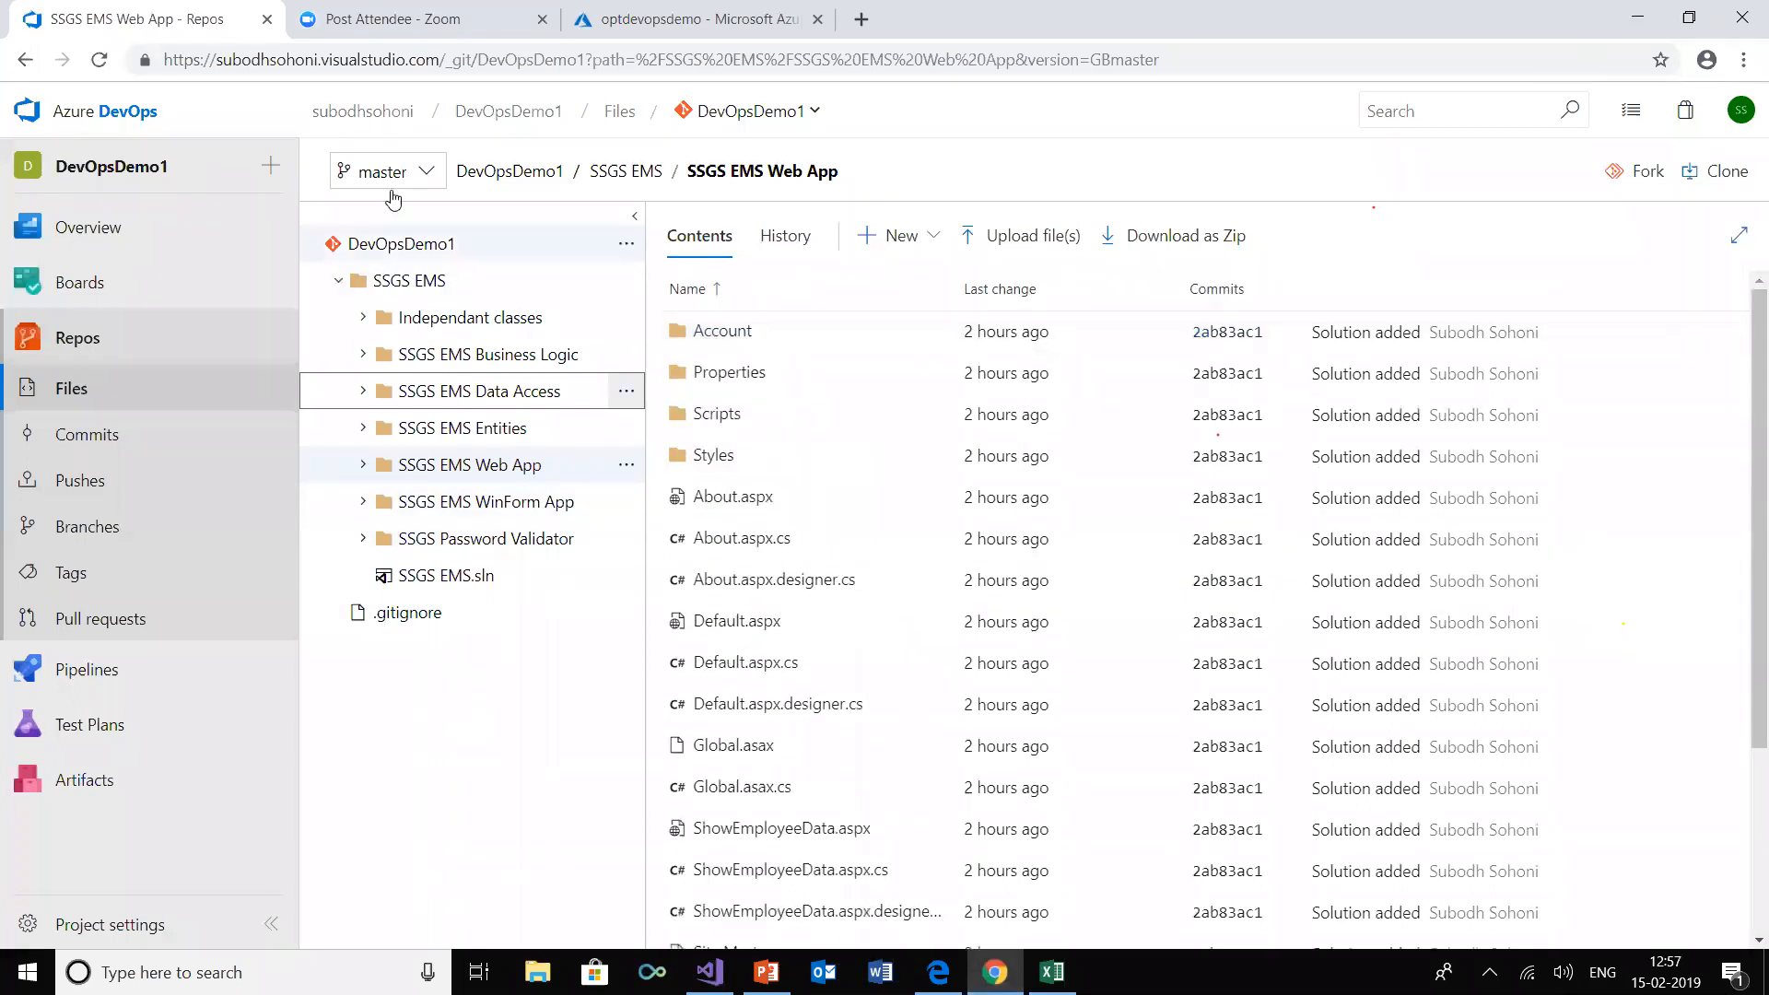
{"action": "left_click", "coordinate": [429, 172]}
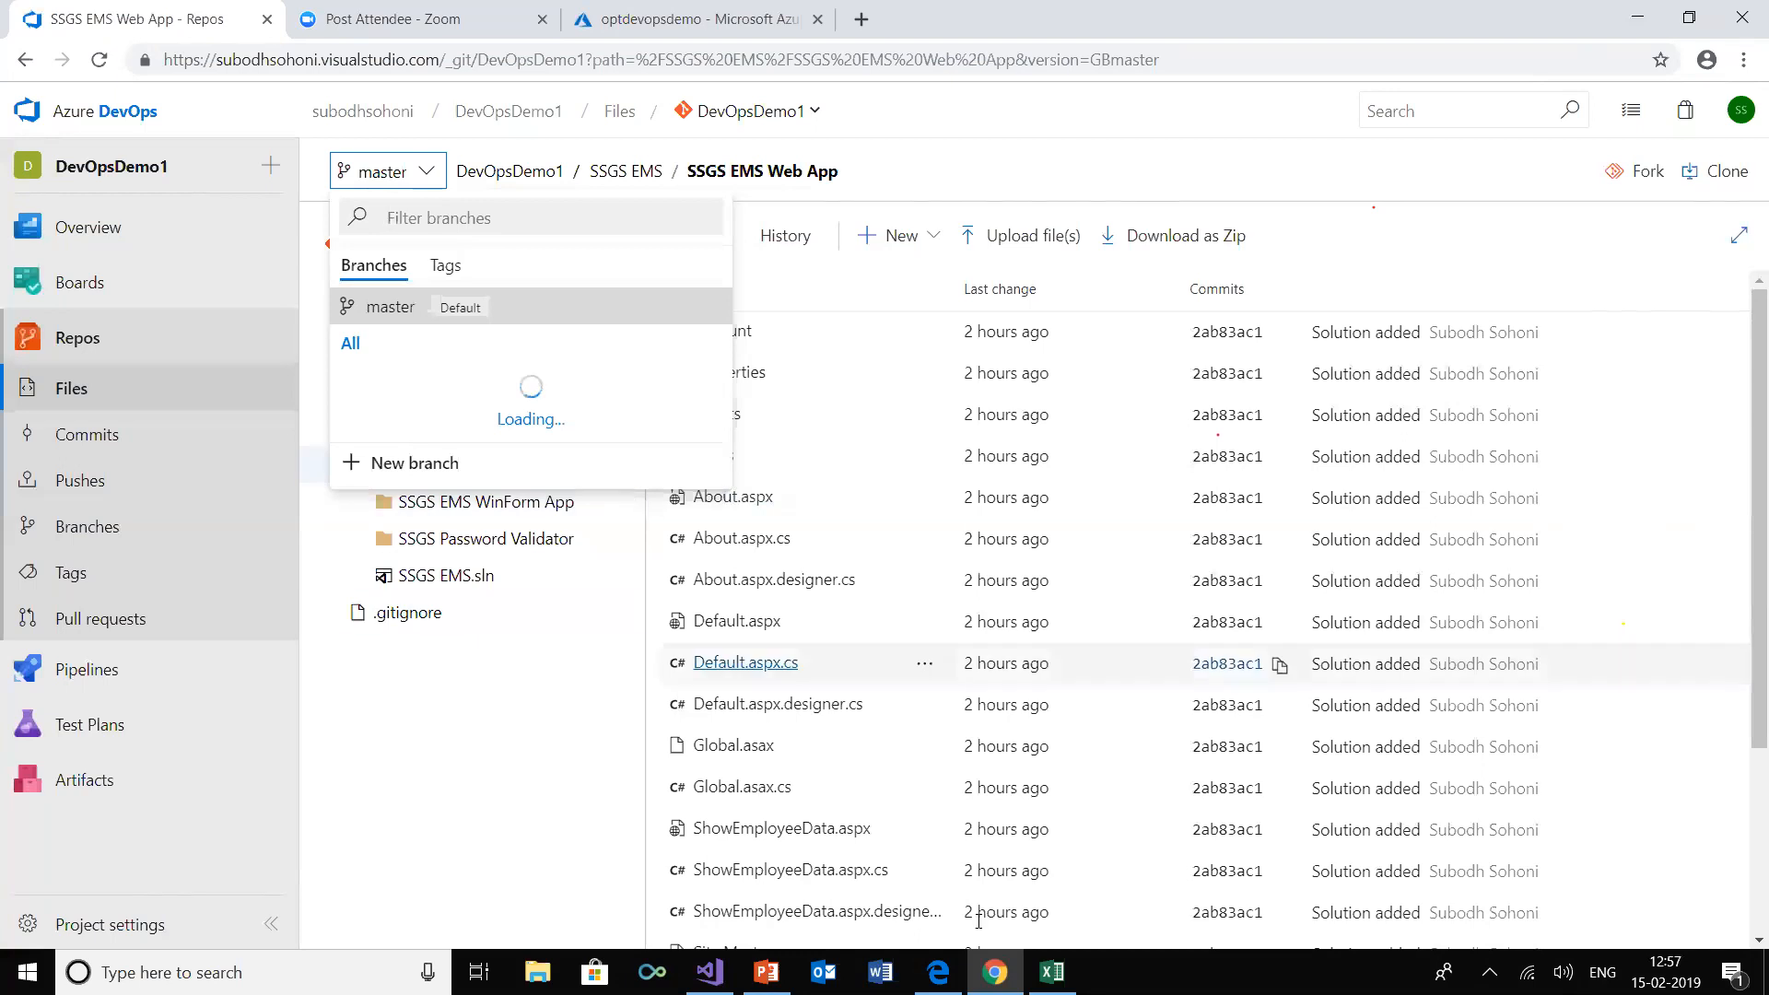
Switch back to Visual Studio and open About.aspx from the SSGS EMS Web App project
{"action": "left_click", "coordinate": [711, 971]}
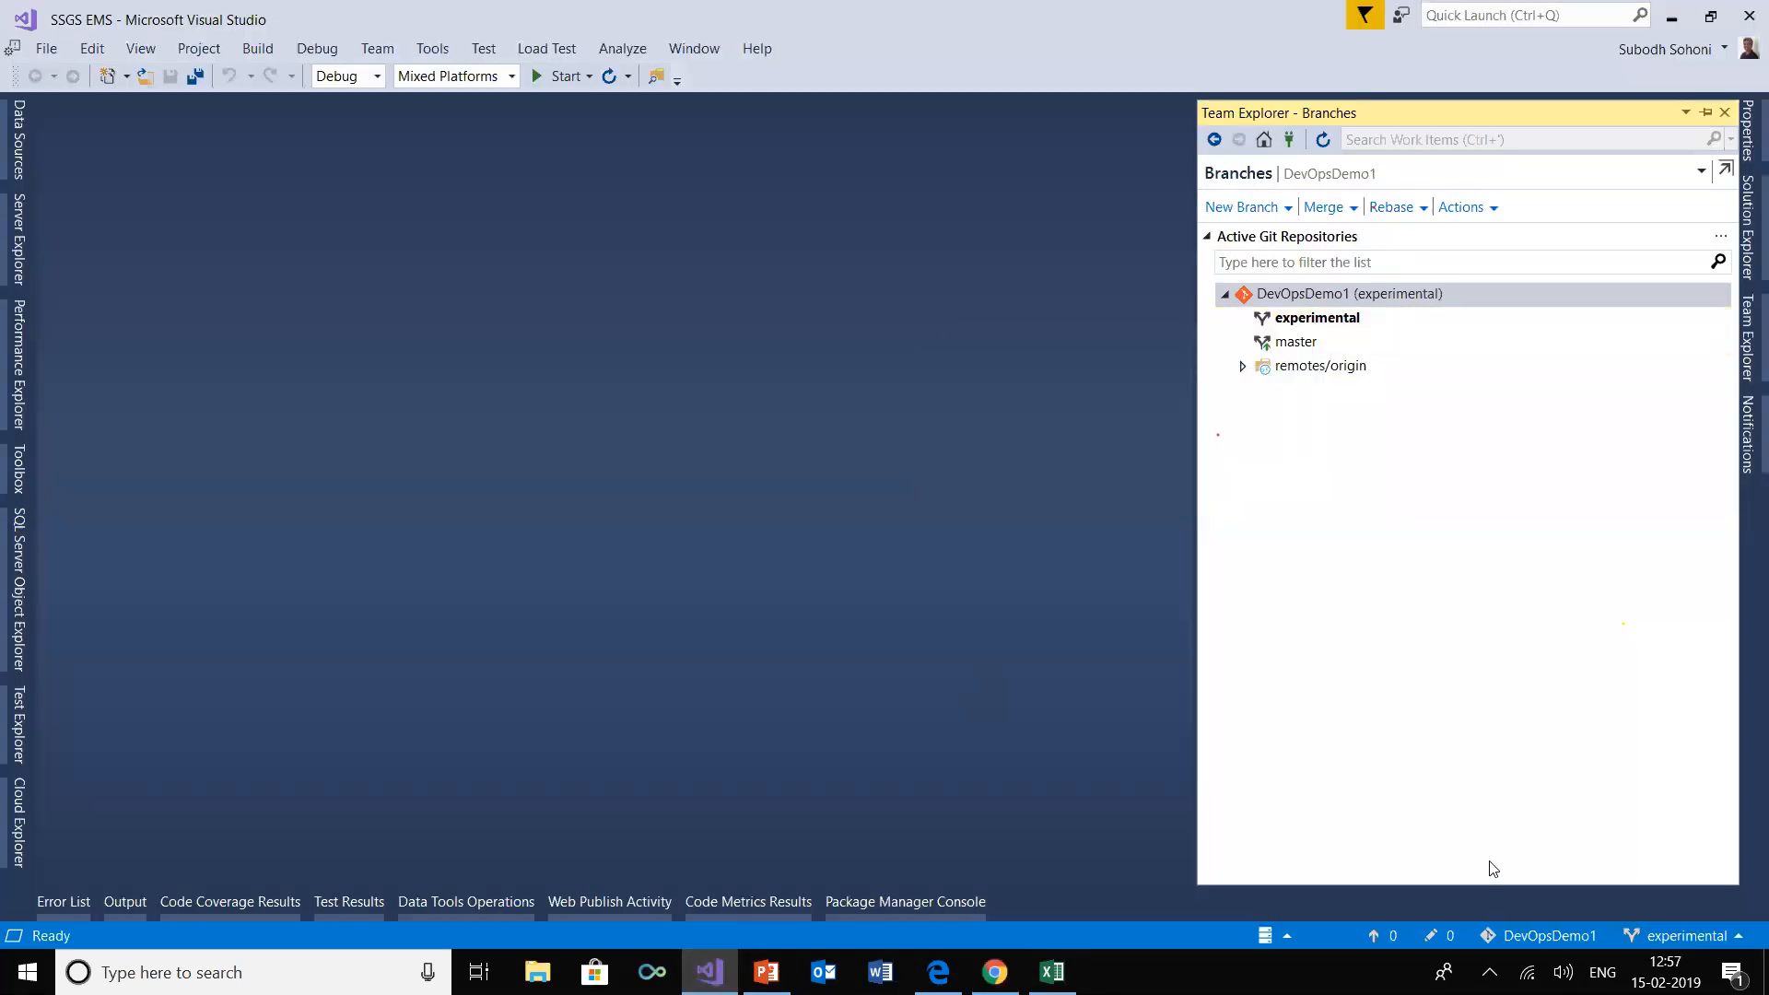
{"action": "left_click", "coordinate": [1743, 241]}
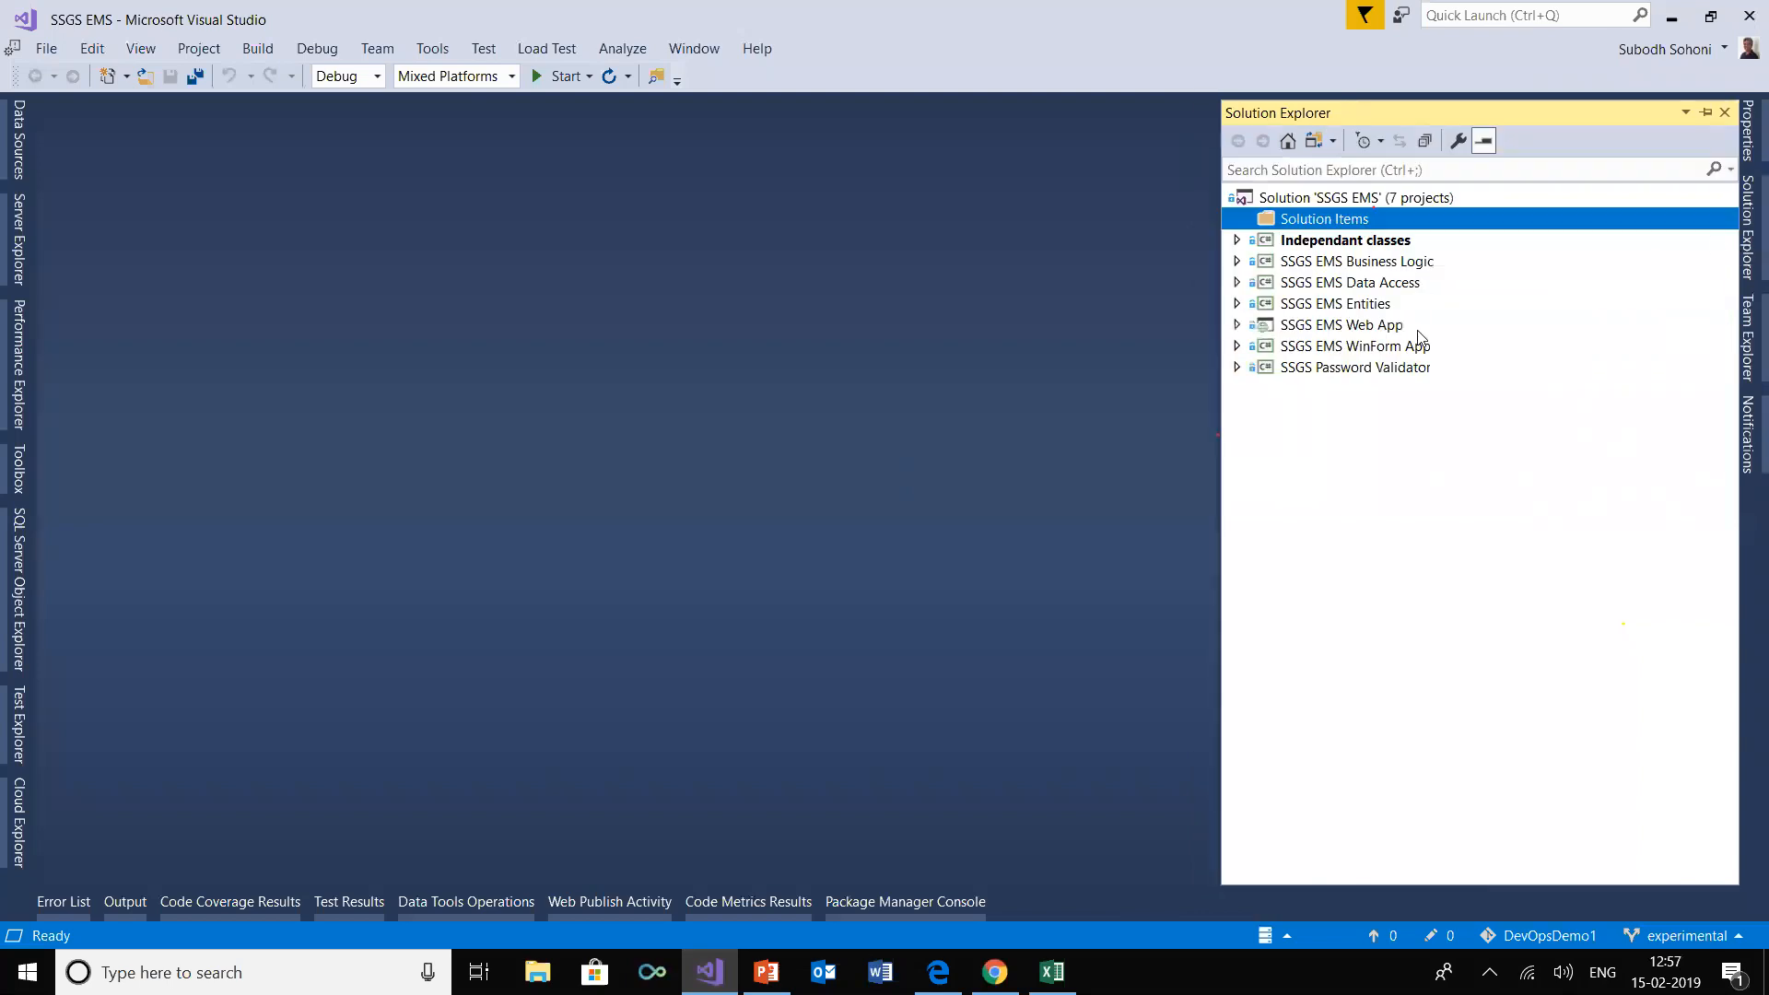
{"action": "left_click", "coordinate": [1235, 325]}
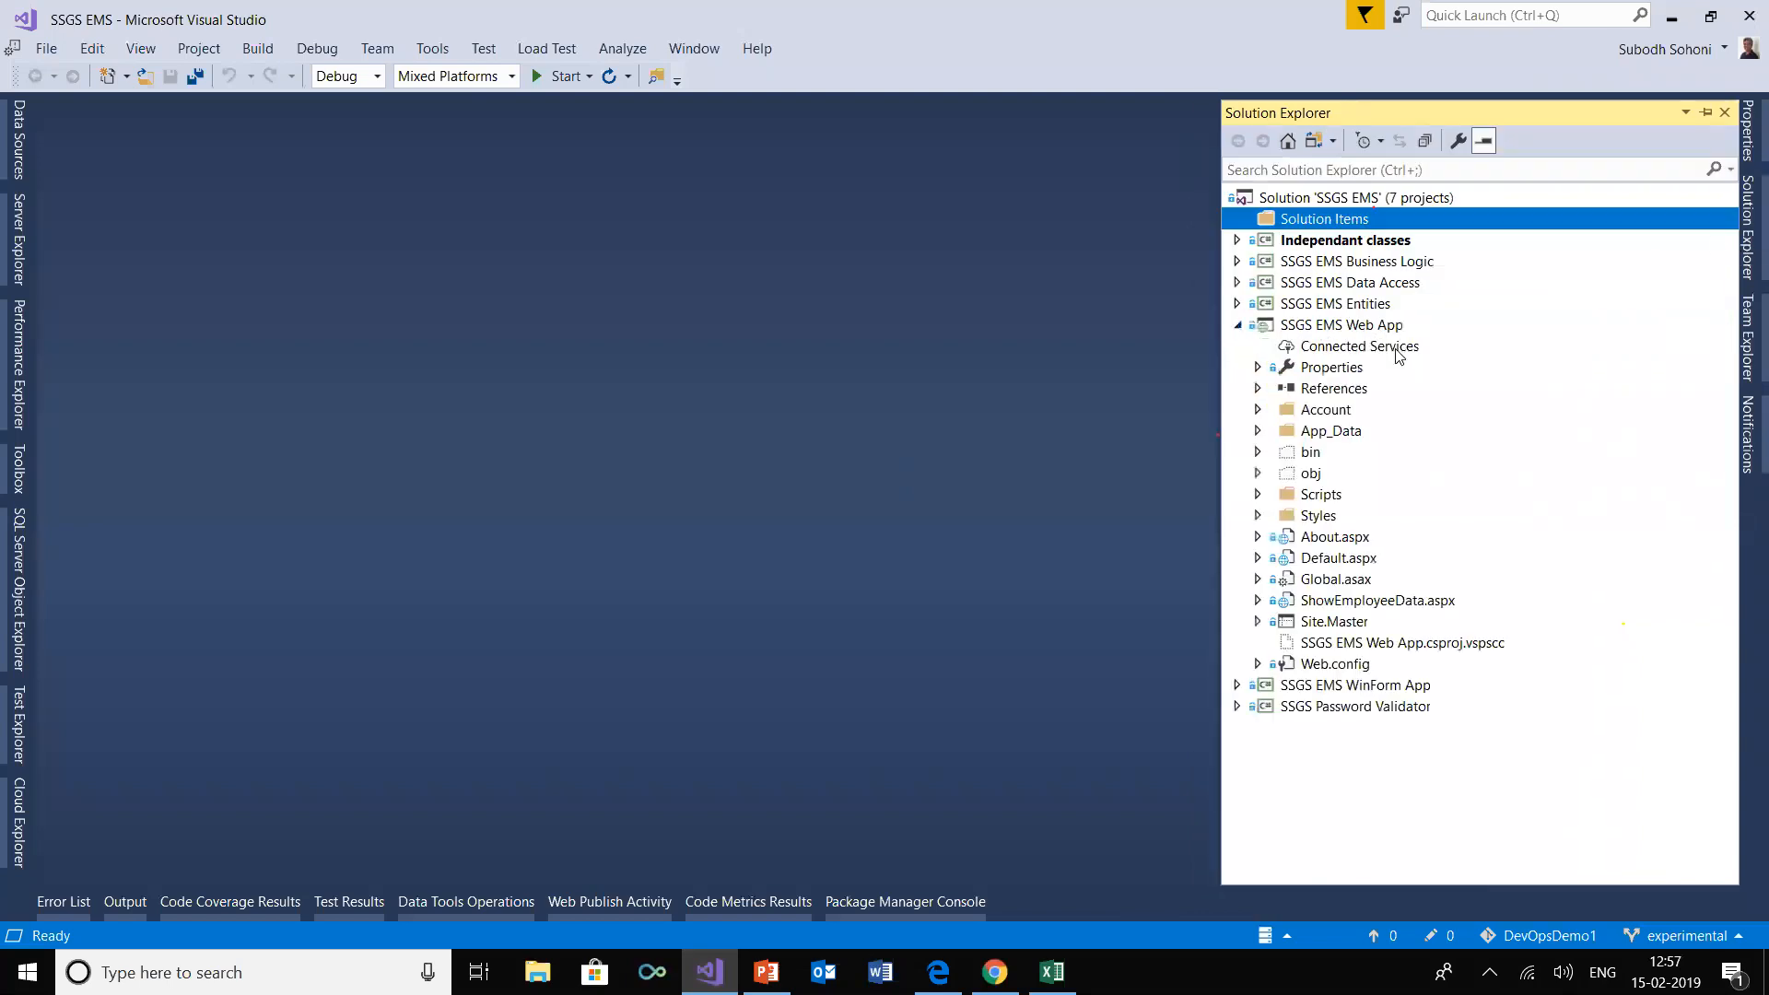
{"action": "left_click", "coordinate": [1354, 538]}
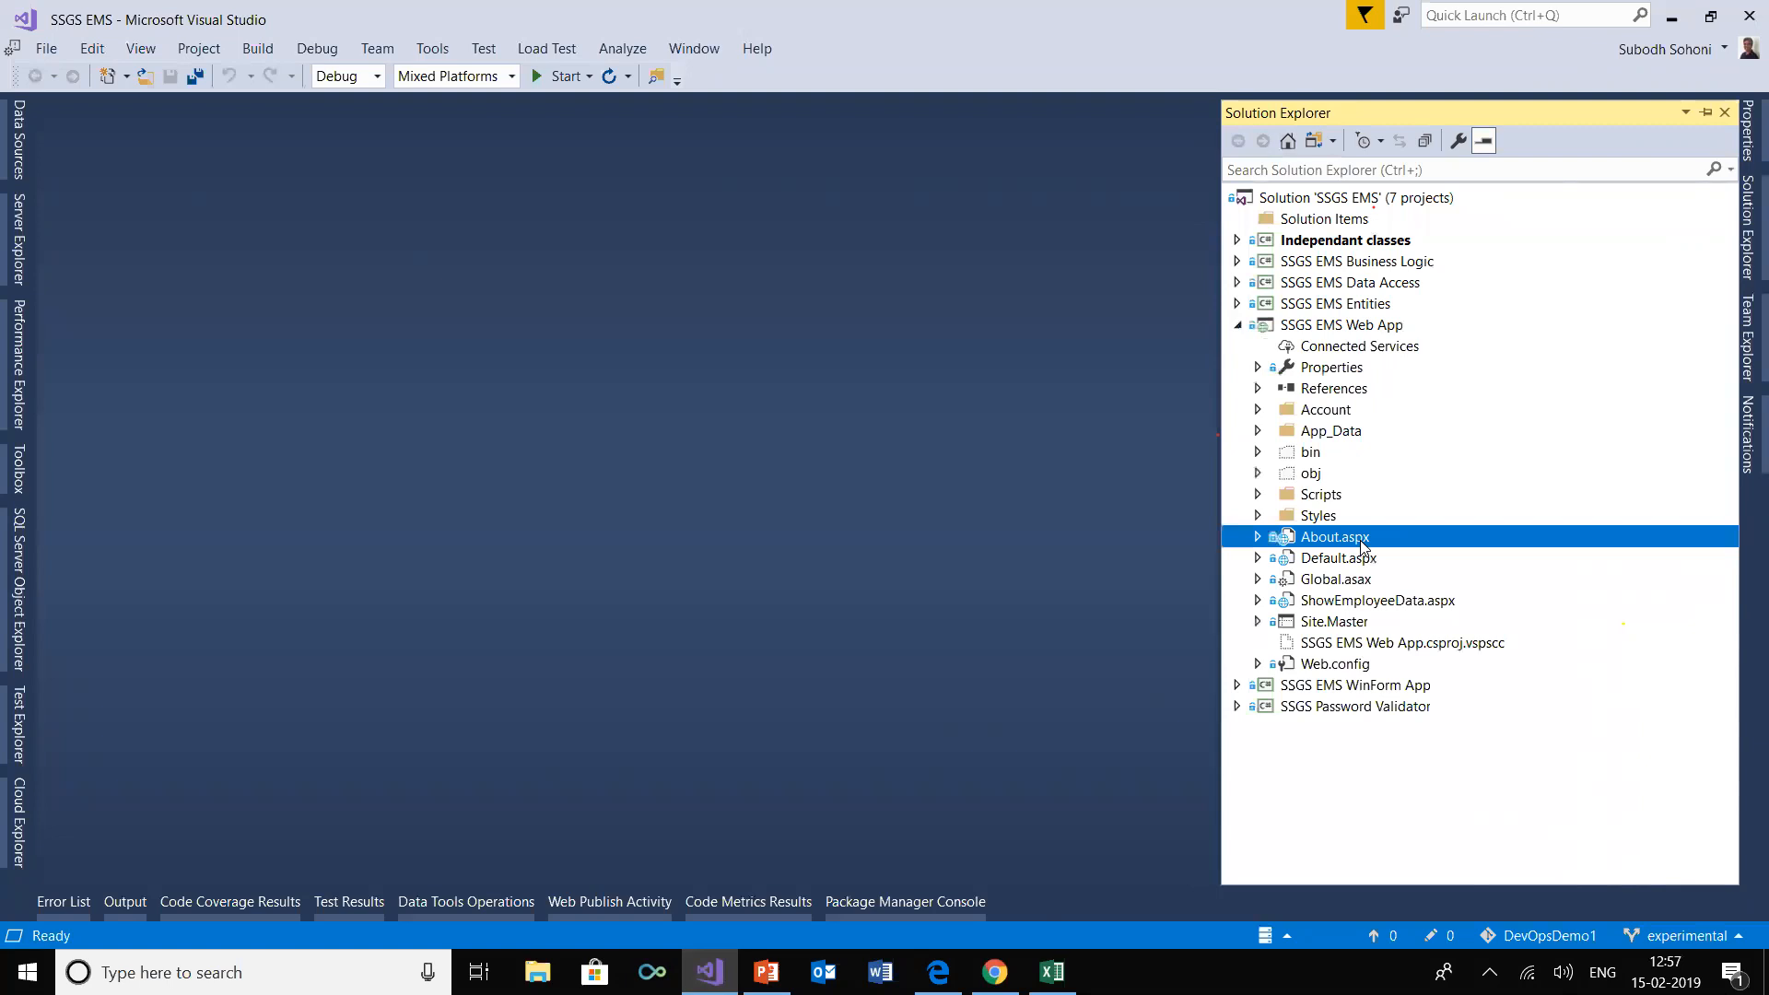
{"action": "double_click", "coordinate": [1354, 537]}
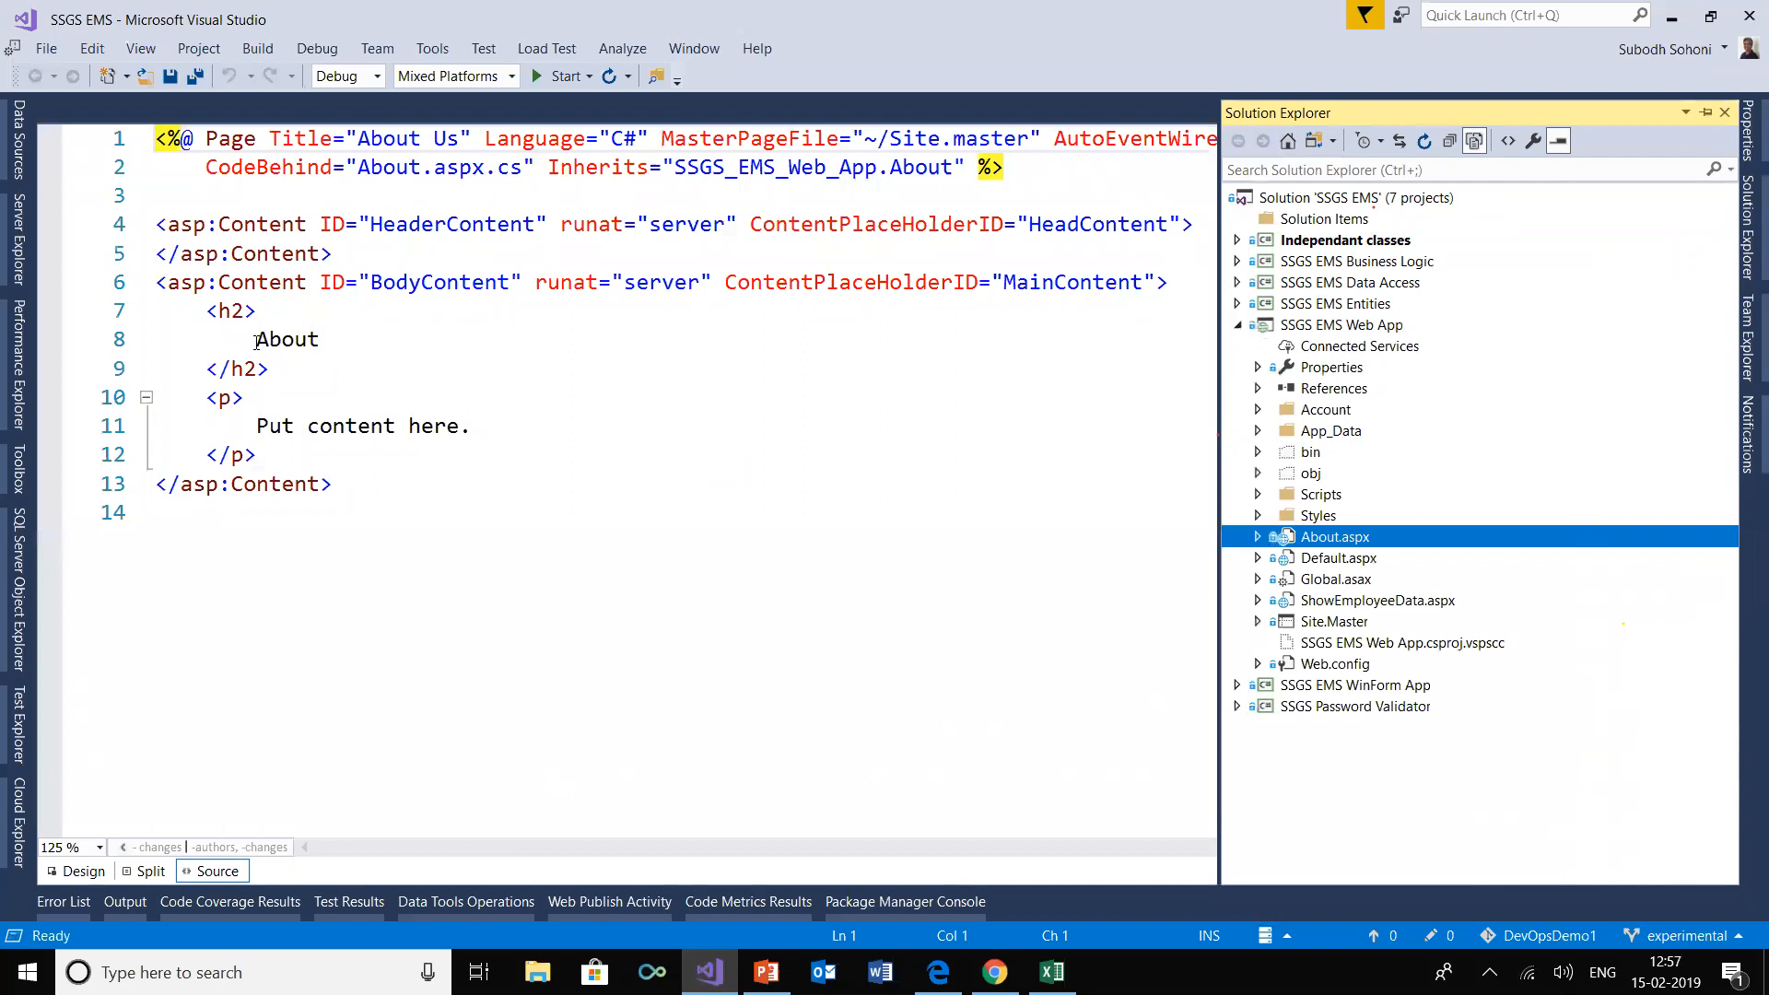
Replace the h2 heading text in About.aspx with "SSGS IT EDUCON Services Pvt. Ltd." and save the file
{"action": "left_click_drag", "start_coordinate": [257, 341], "coordinate": [331, 340]}
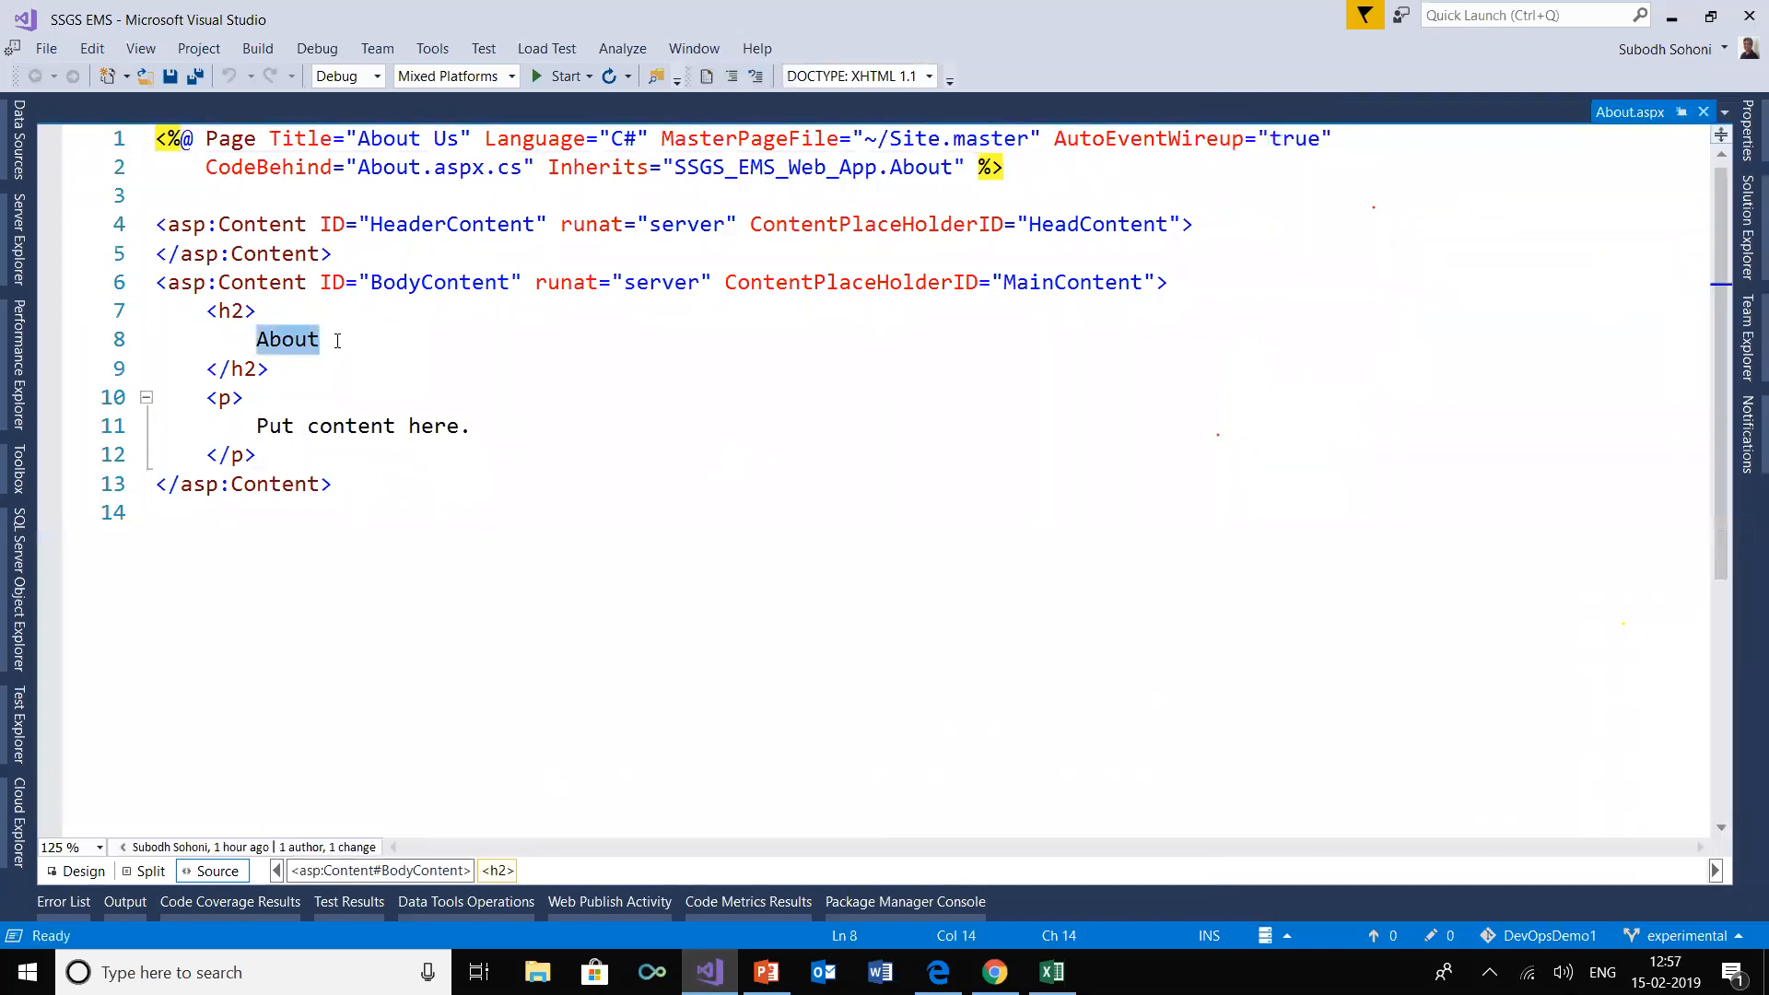
{"action": "type", "text": "SSGS IT EDUCON "}
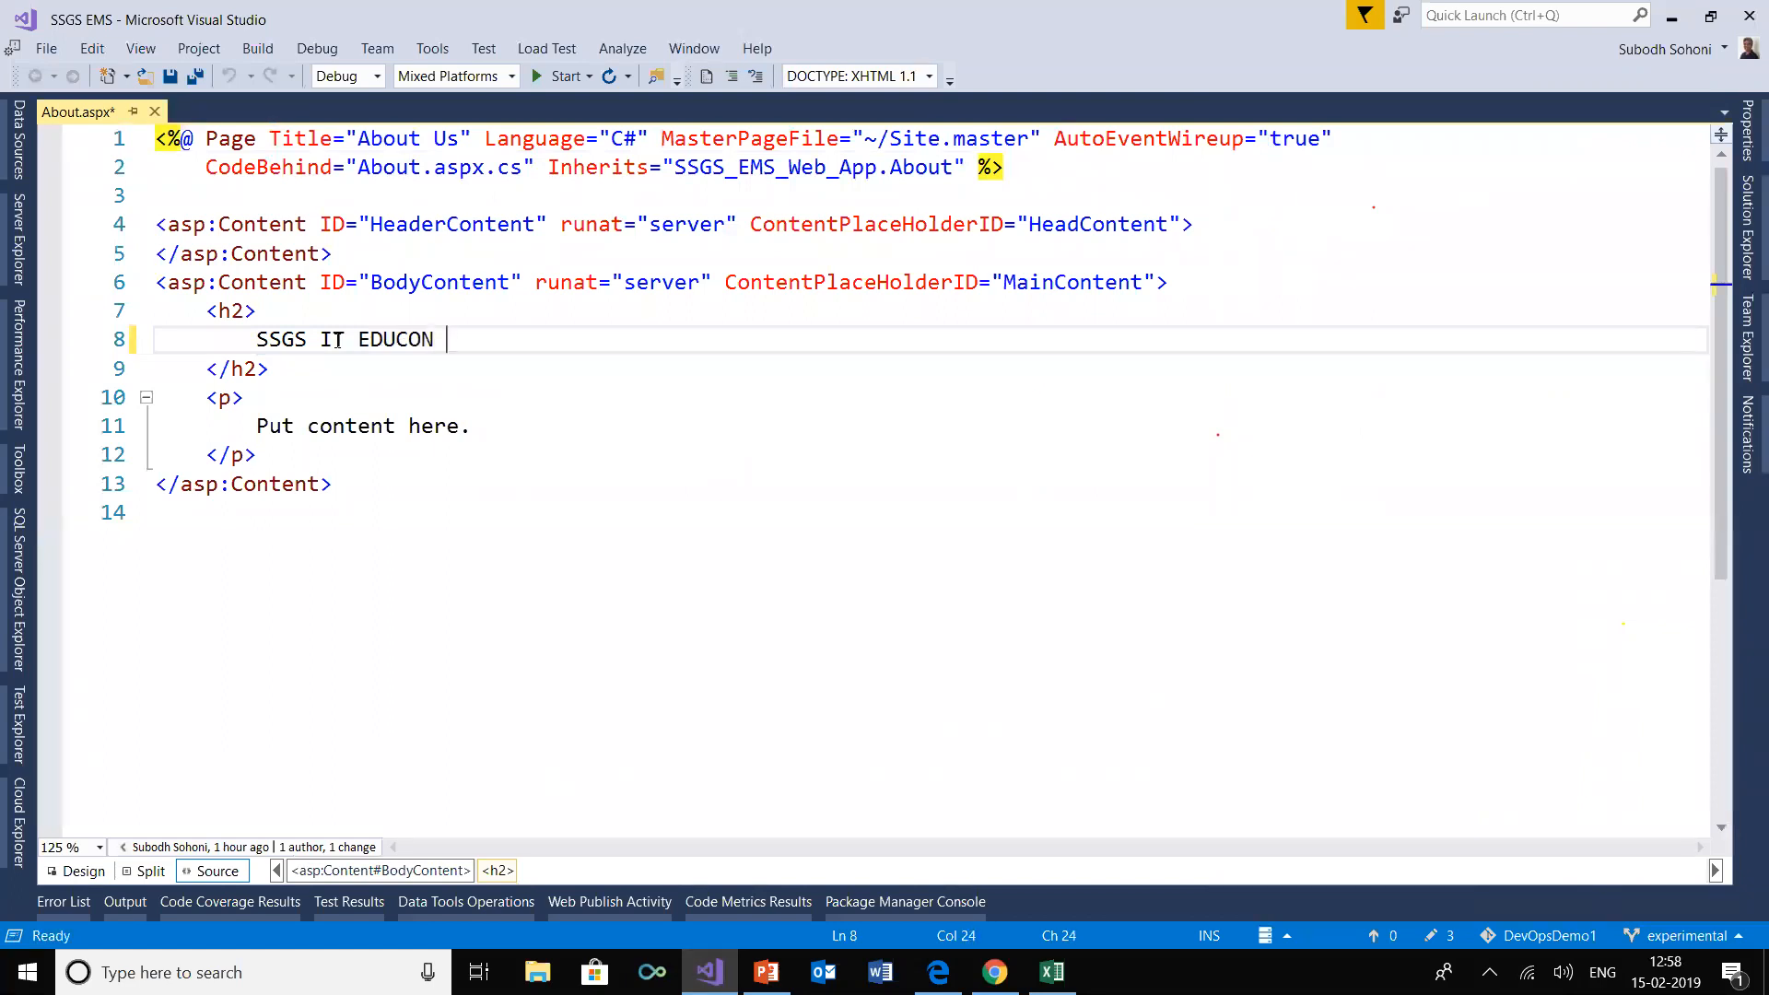
{"action": "type", "text": "Services Pvt. Ltd."}
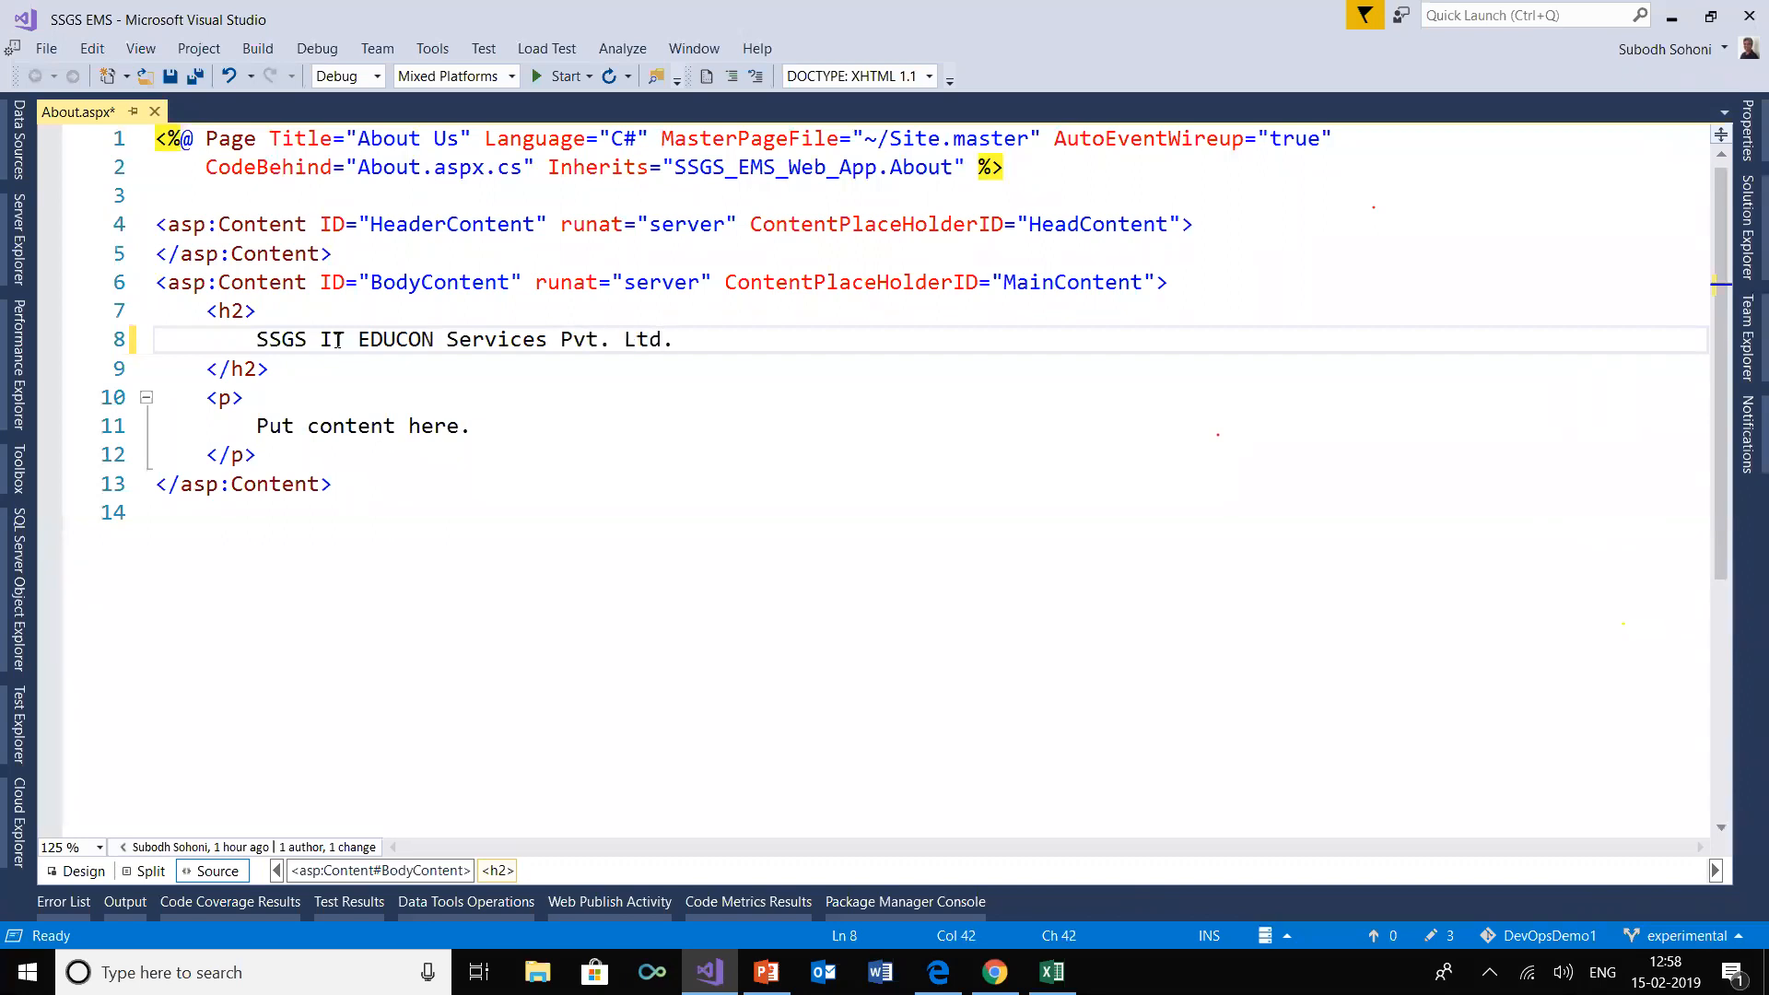
{"action": "left_click", "coordinate": [171, 76]}
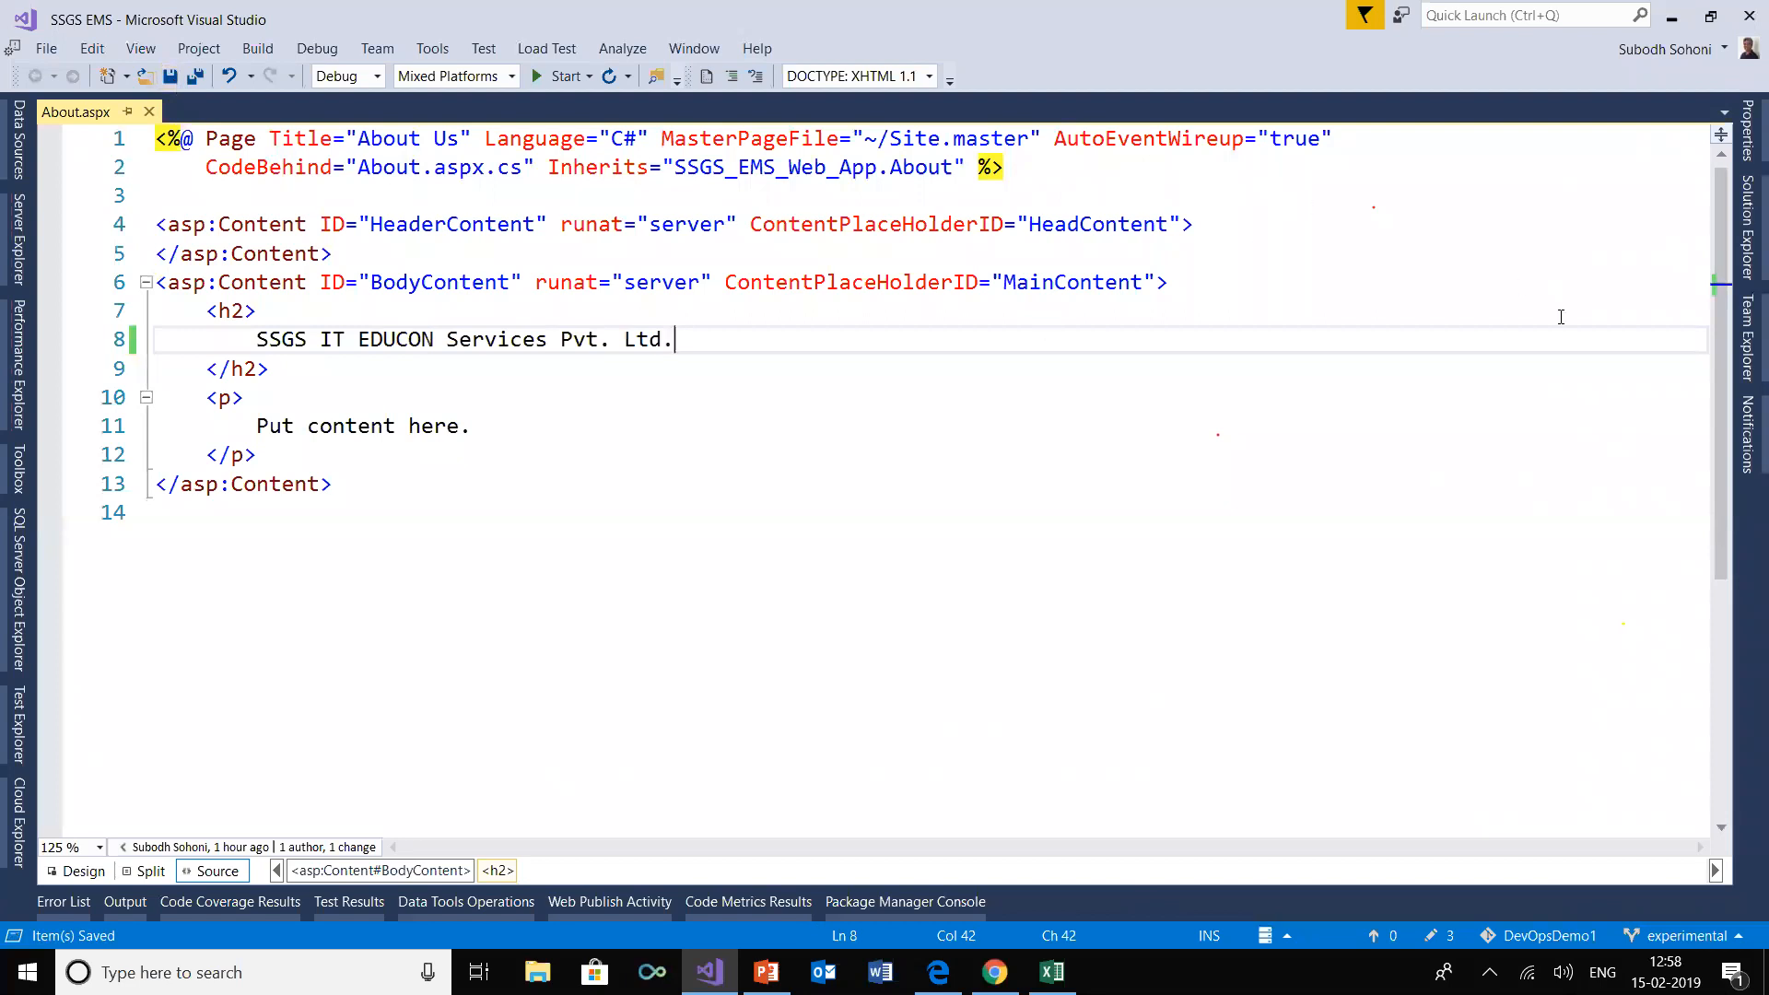
Commit all changes on the experimental branch with the message "Experimental changes" and push them to the remote
{"action": "left_click", "coordinate": [1746, 336]}
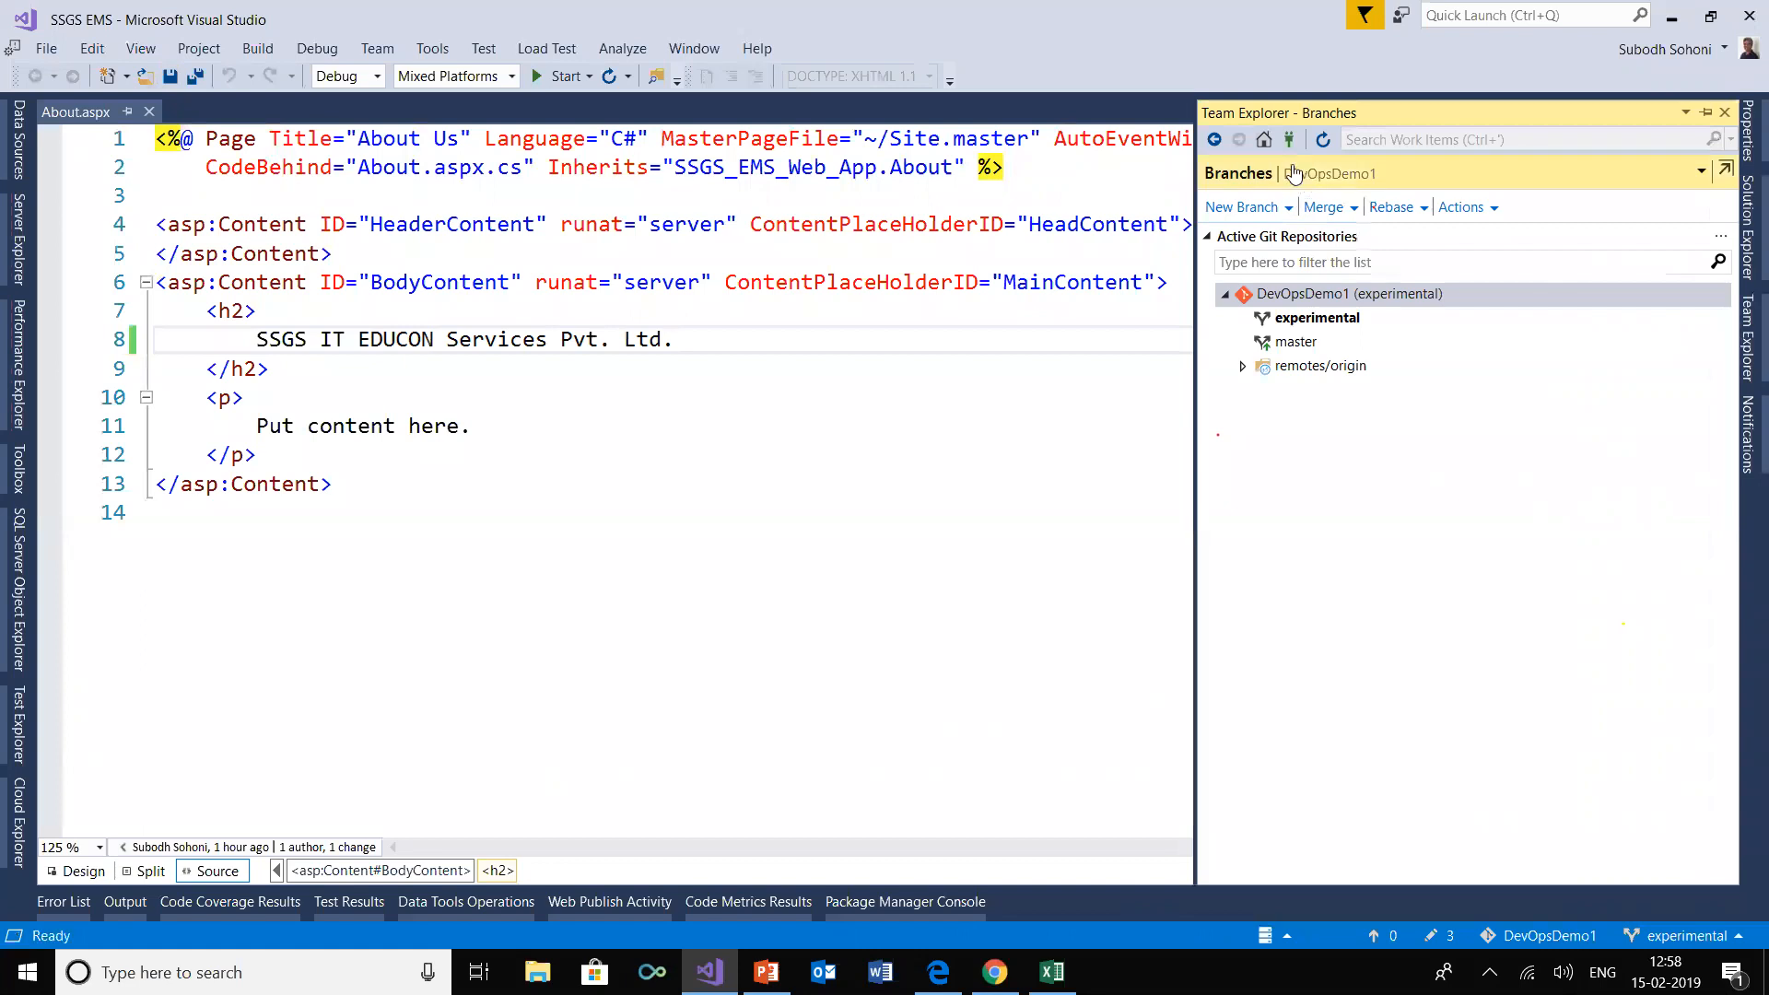
{"action": "left_click", "coordinate": [1269, 145]}
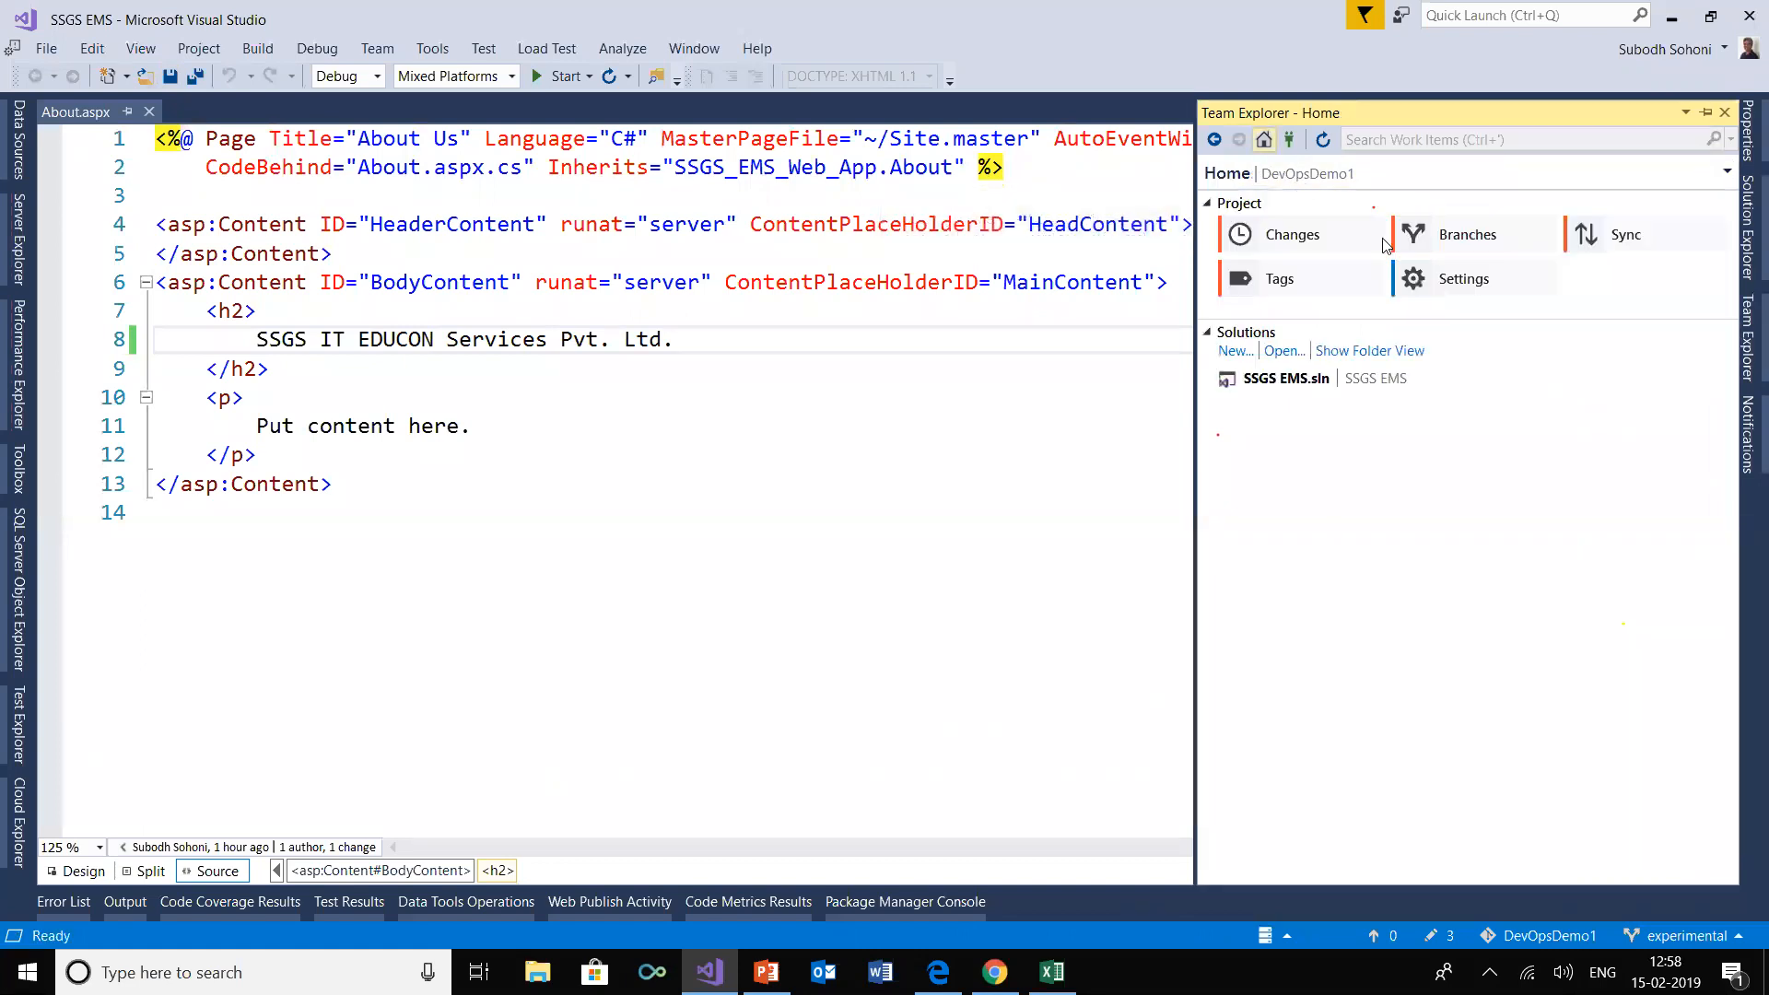
{"action": "left_click", "coordinate": [1312, 232]}
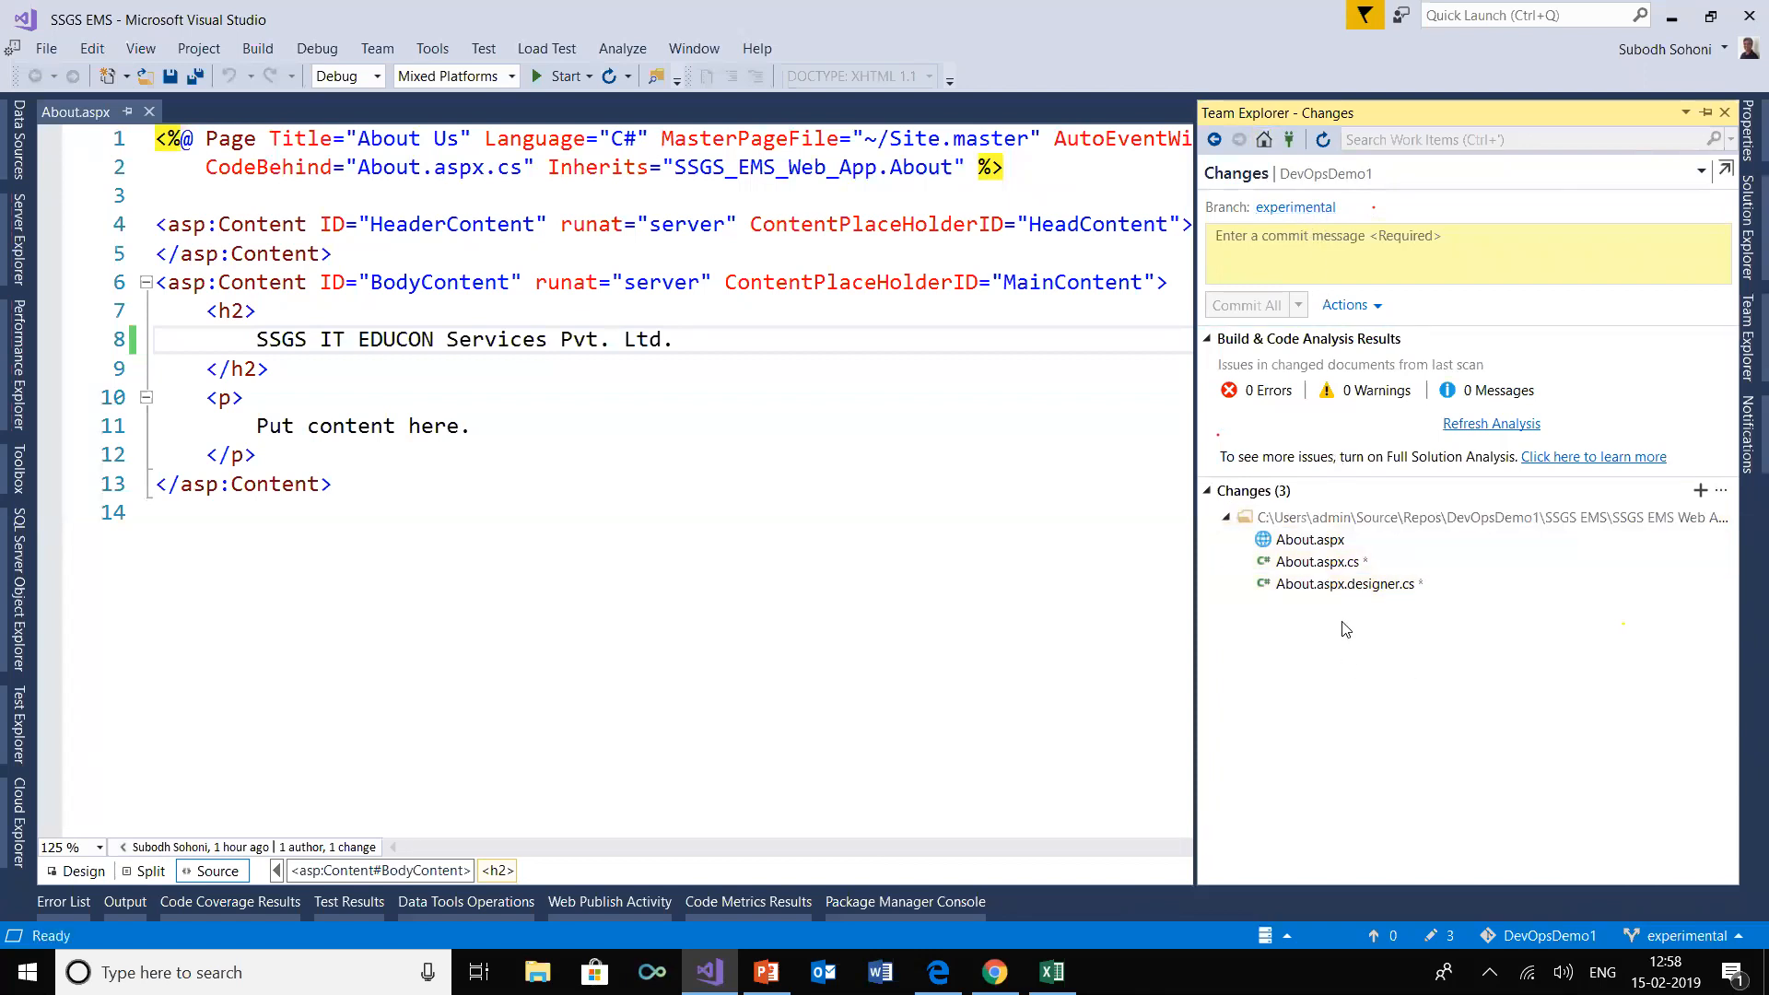
{"action": "left_click", "coordinate": [1331, 241]}
{"action": "type", "text": "Experi"}
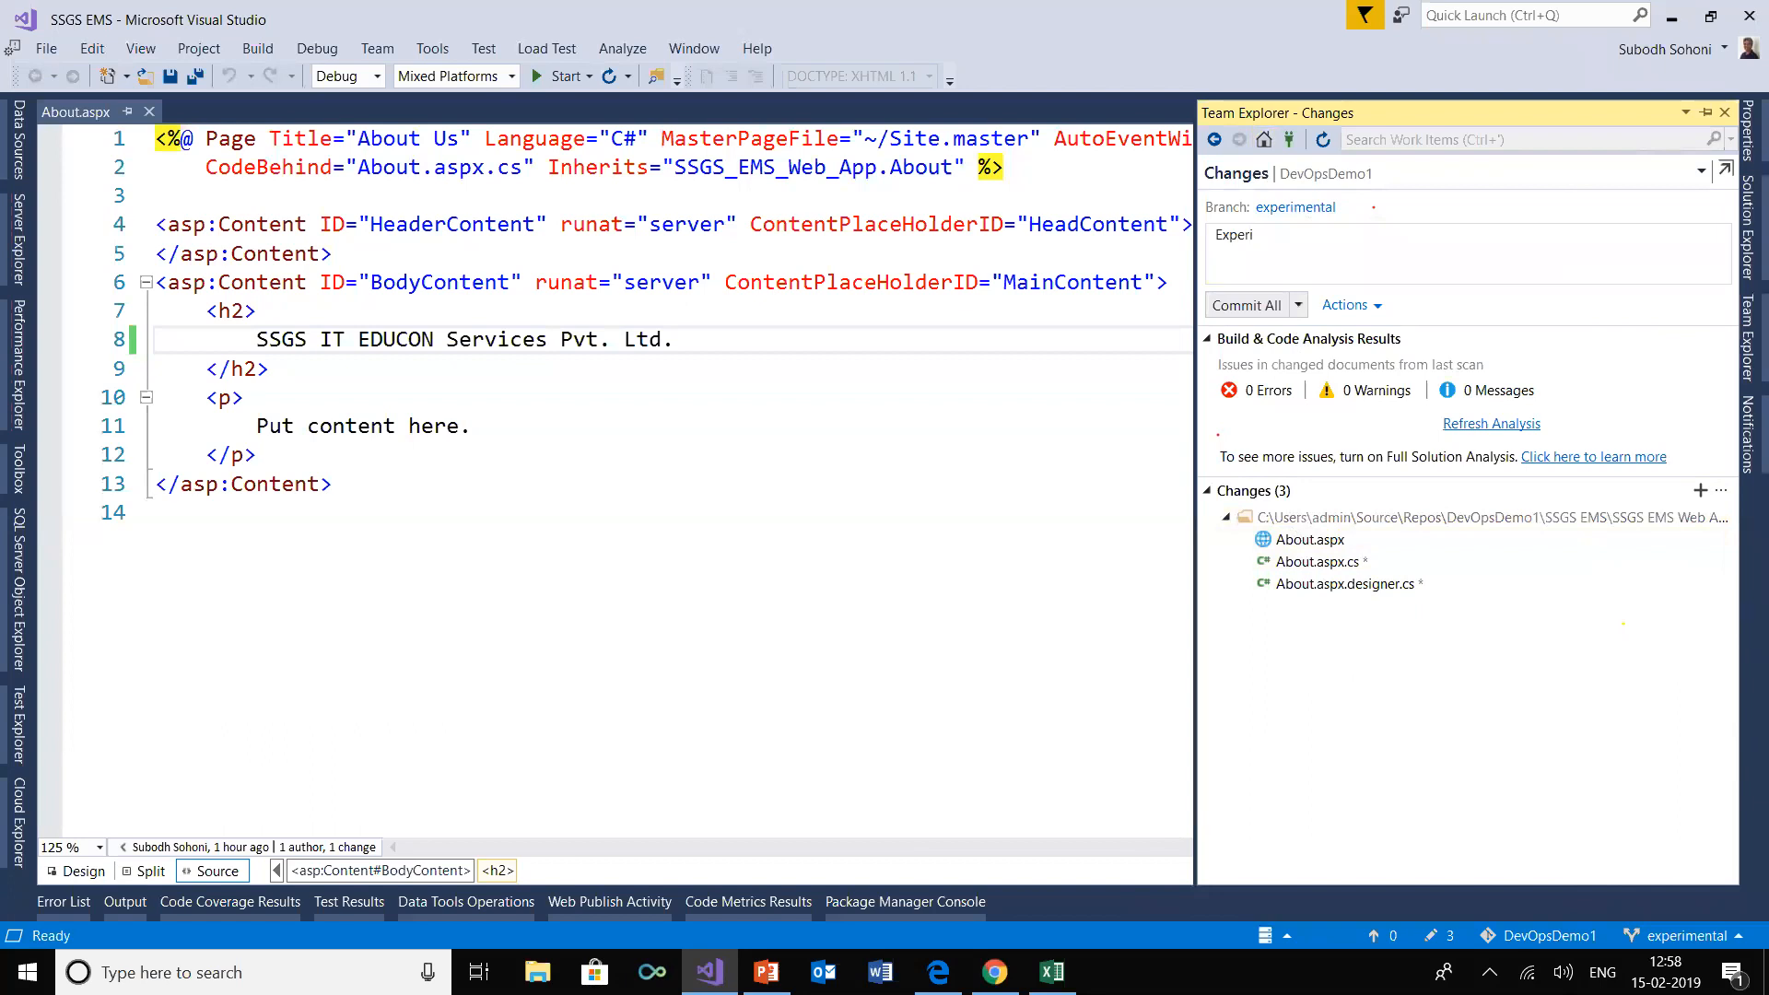
{"action": "type", "text": "mental changes"}
{"action": "left_click", "coordinate": [1299, 305]}
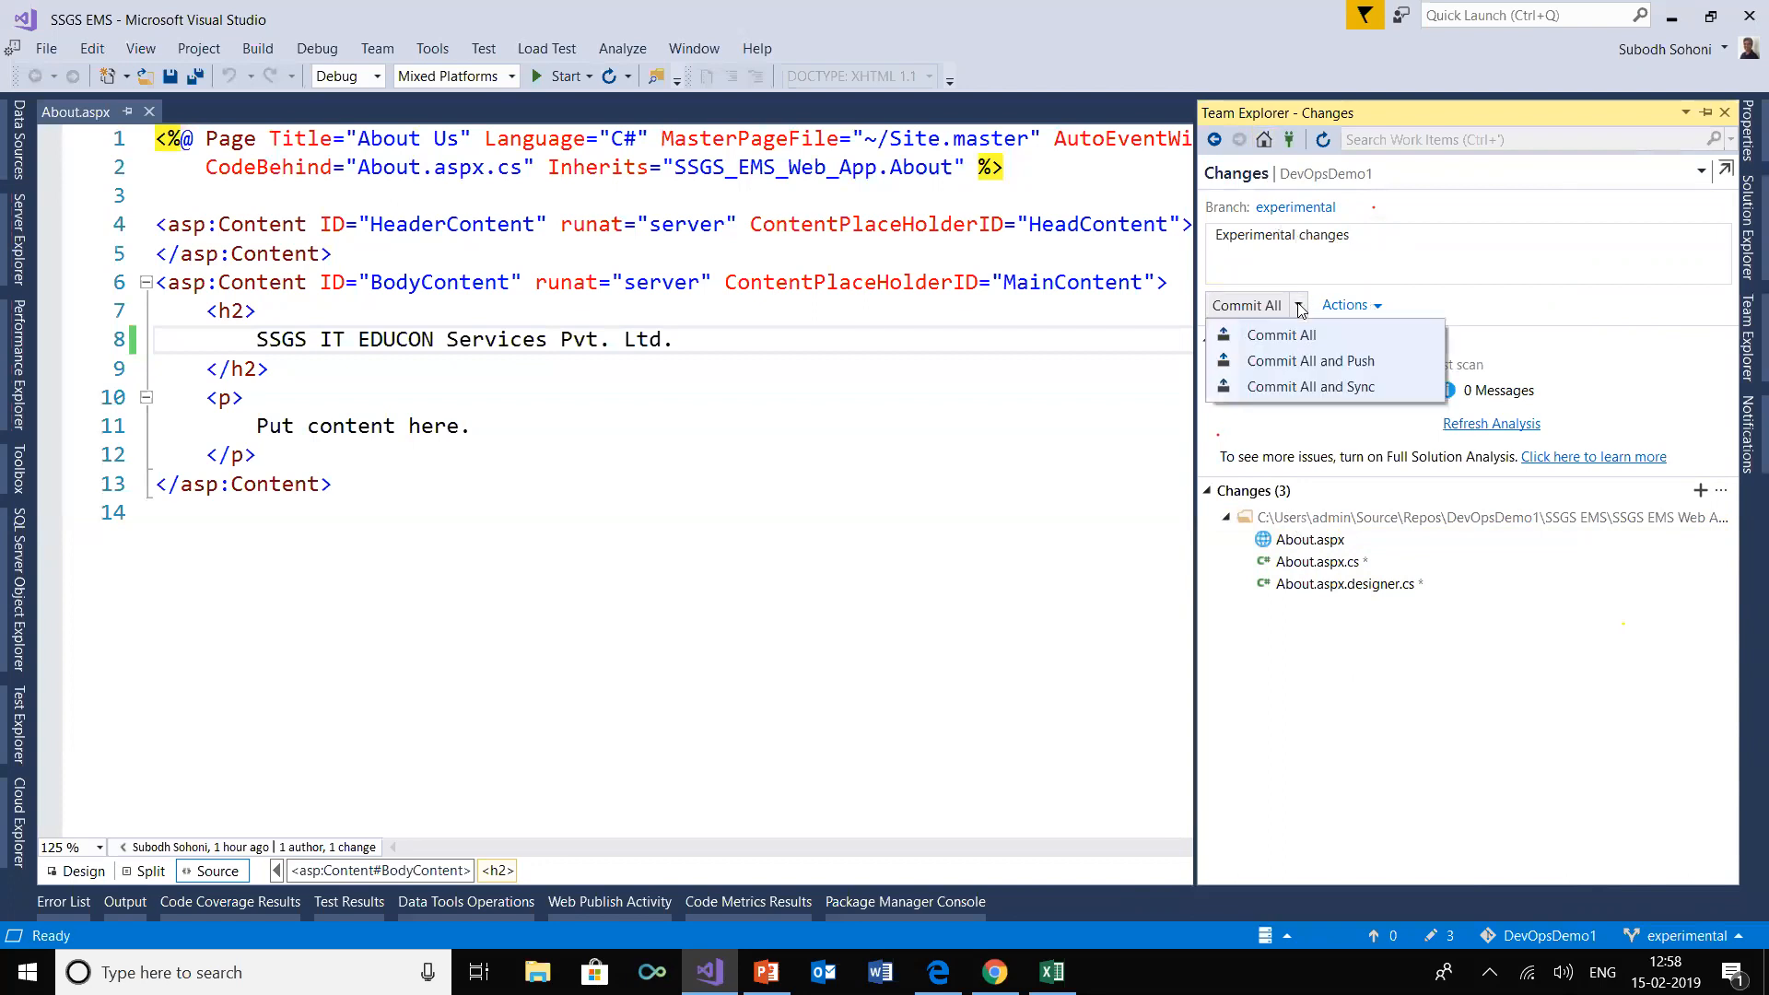
{"action": "left_click", "coordinate": [1321, 363]}
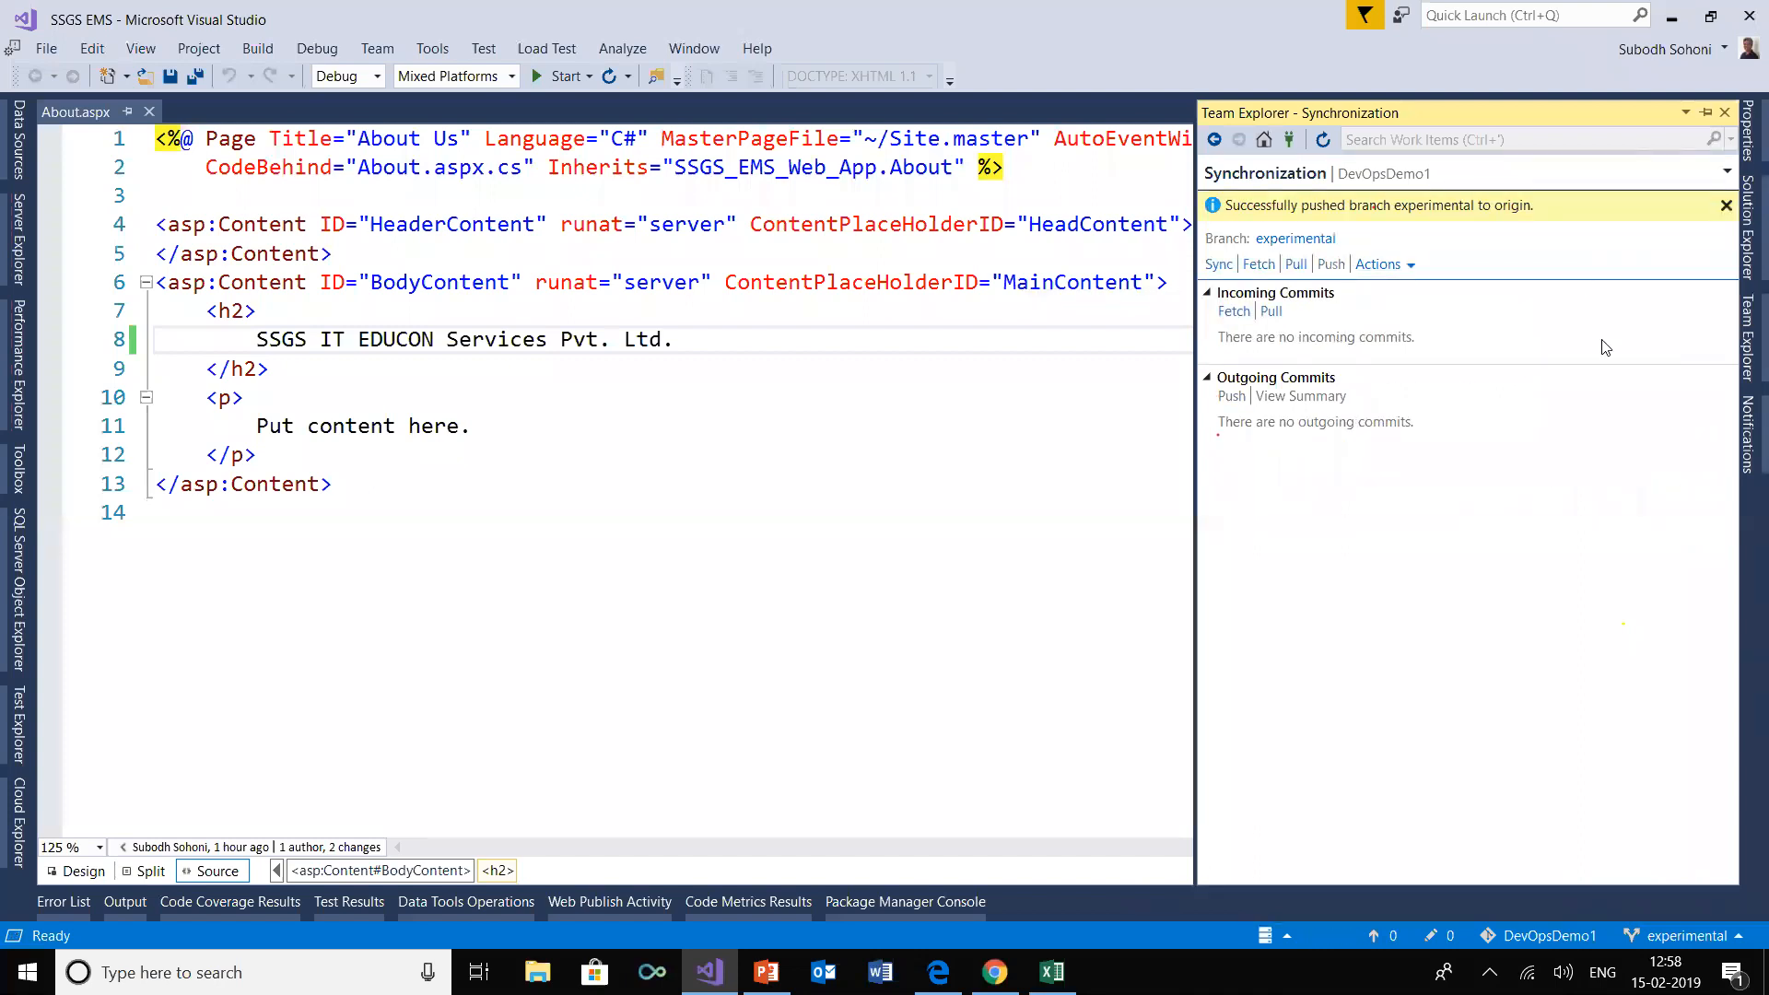
Switch to Azure DevOps and compare the SSGS EMS Web App files on the experimental and master branches
{"action": "left_click", "coordinate": [994, 972]}
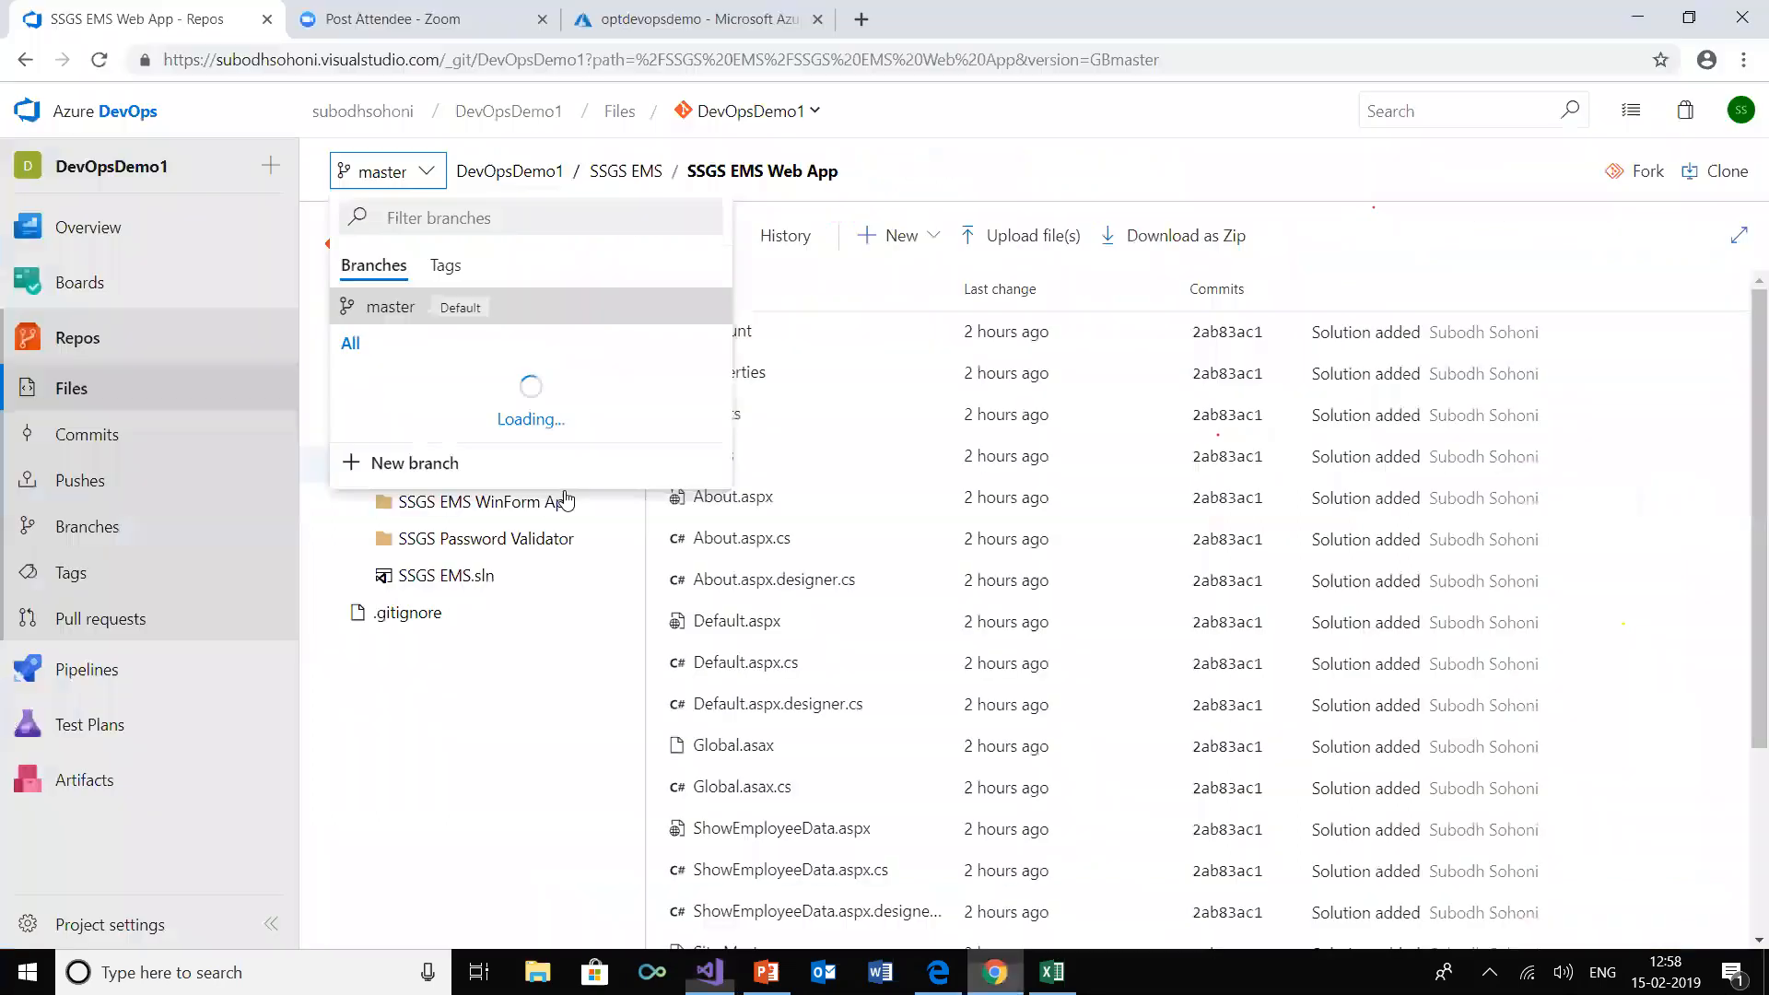
{"action": "left_click", "coordinate": [431, 169]}
{"action": "left_click", "coordinate": [429, 175]}
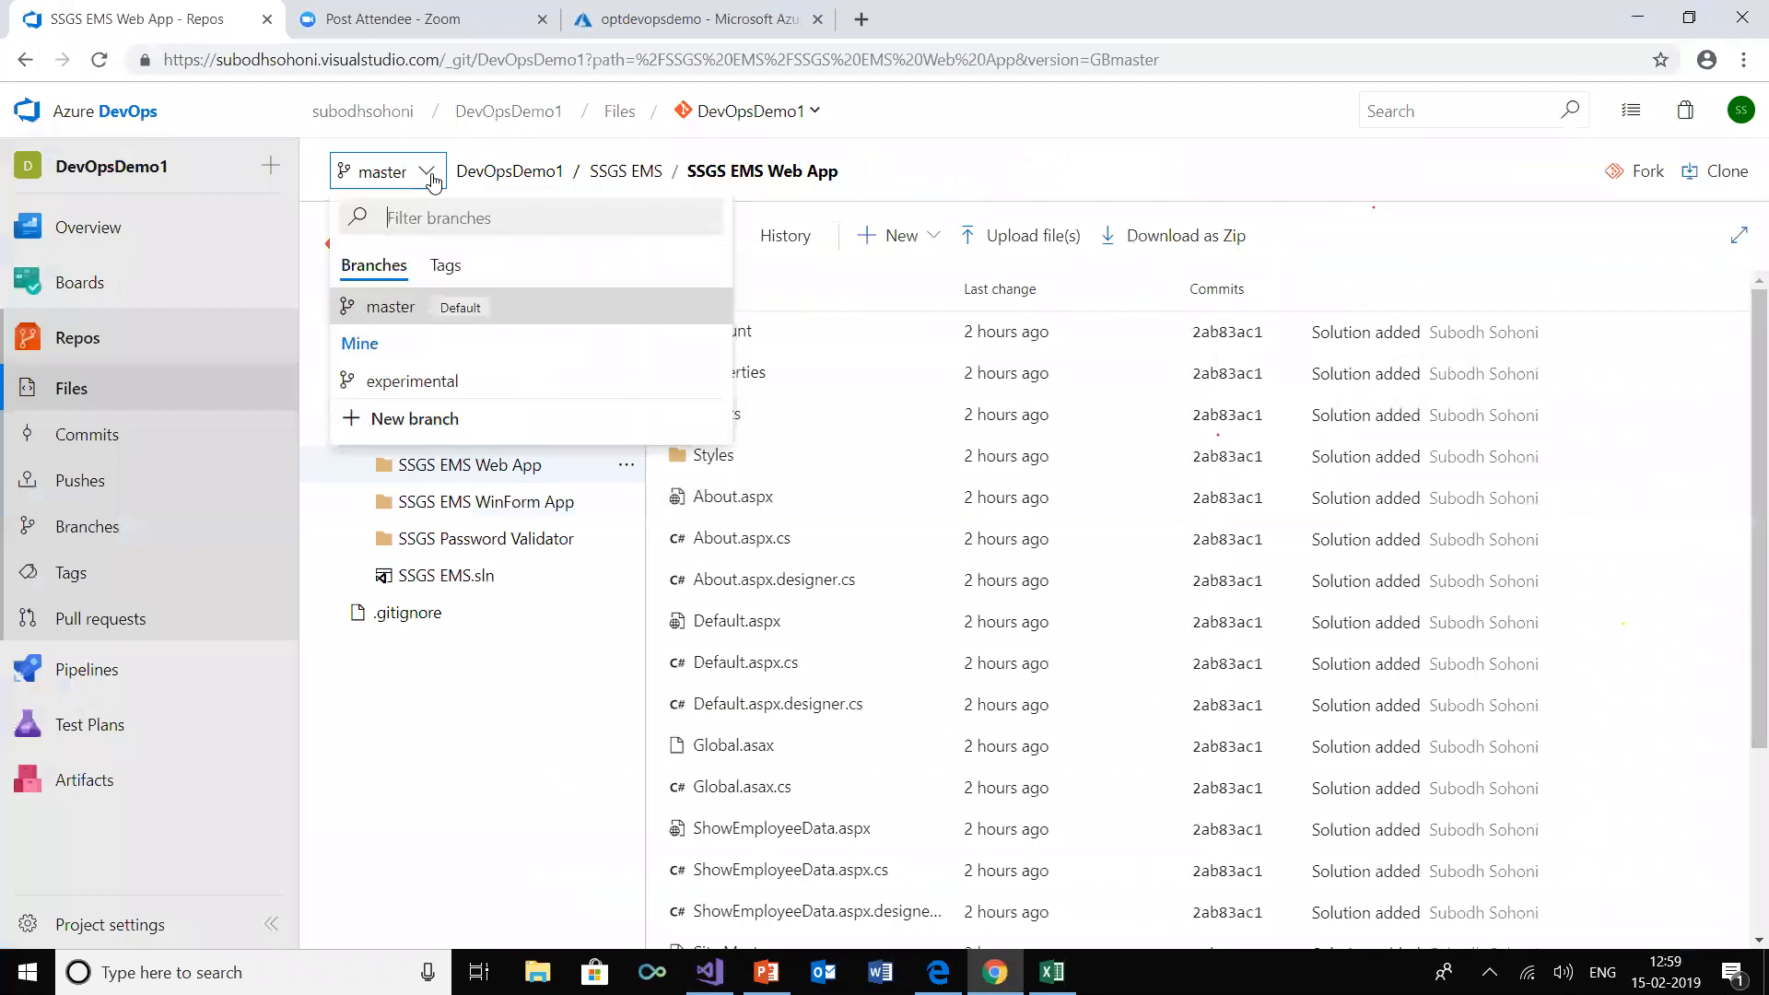
{"action": "left_click", "coordinate": [445, 387]}
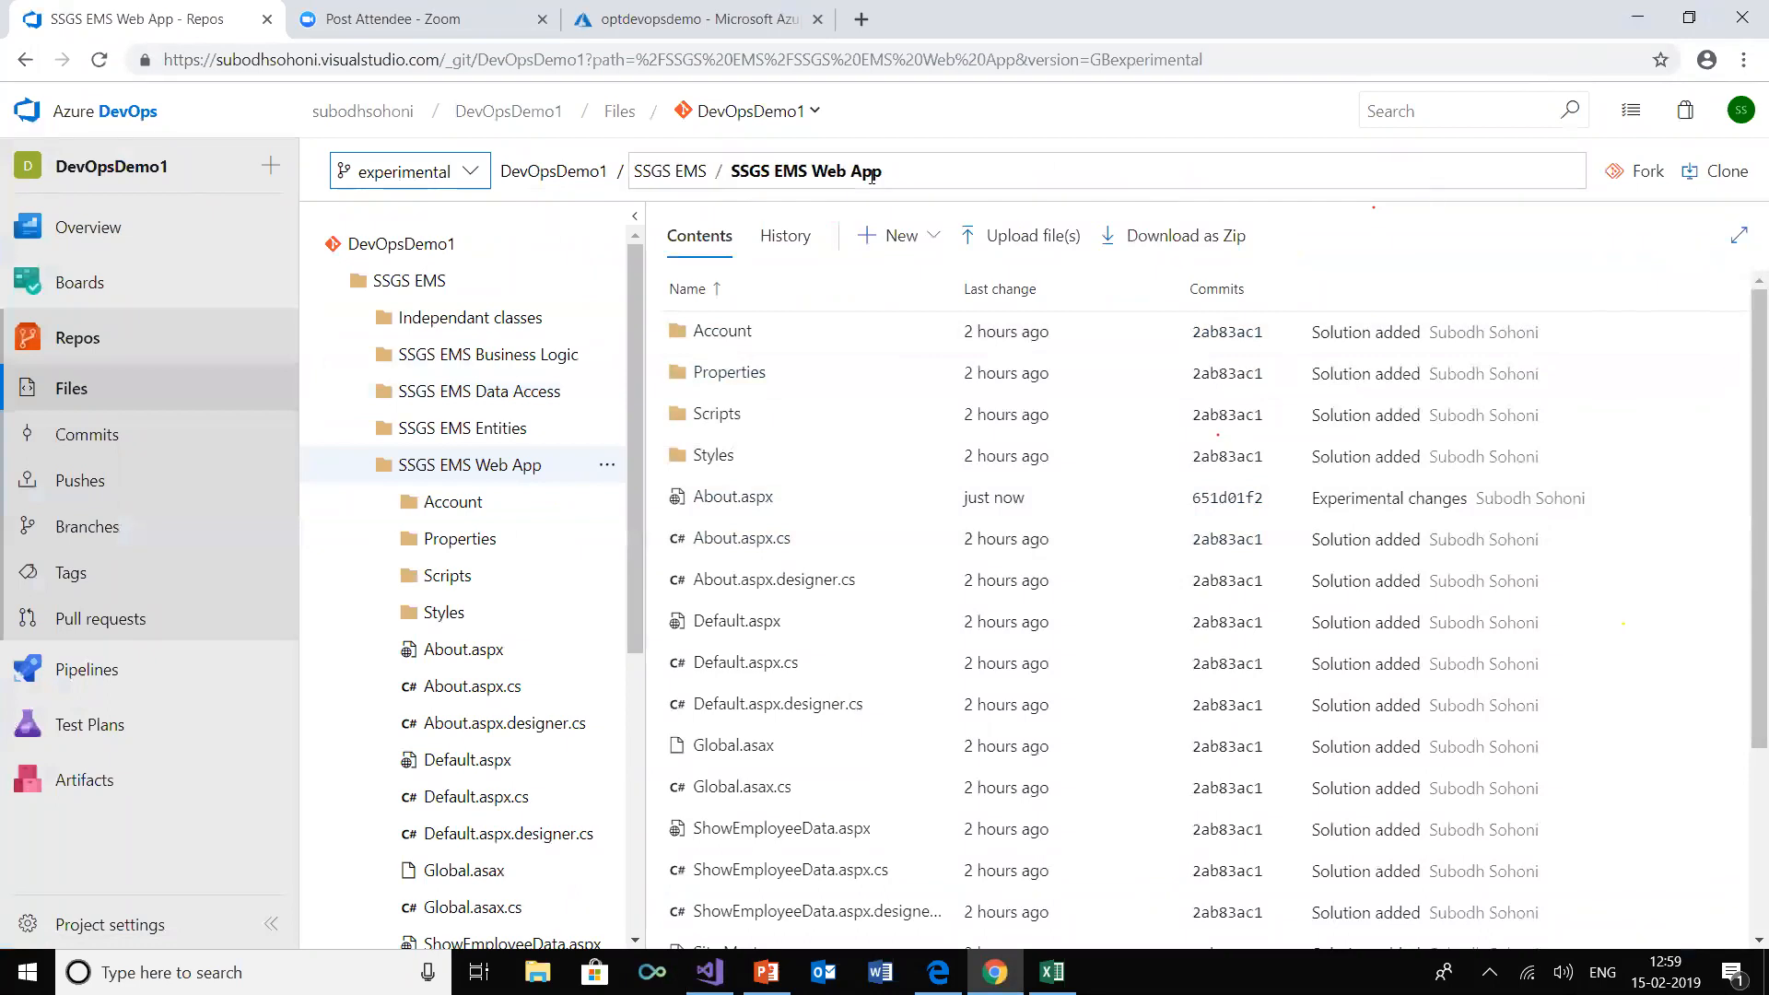
{"action": "left_click", "coordinate": [470, 175]}
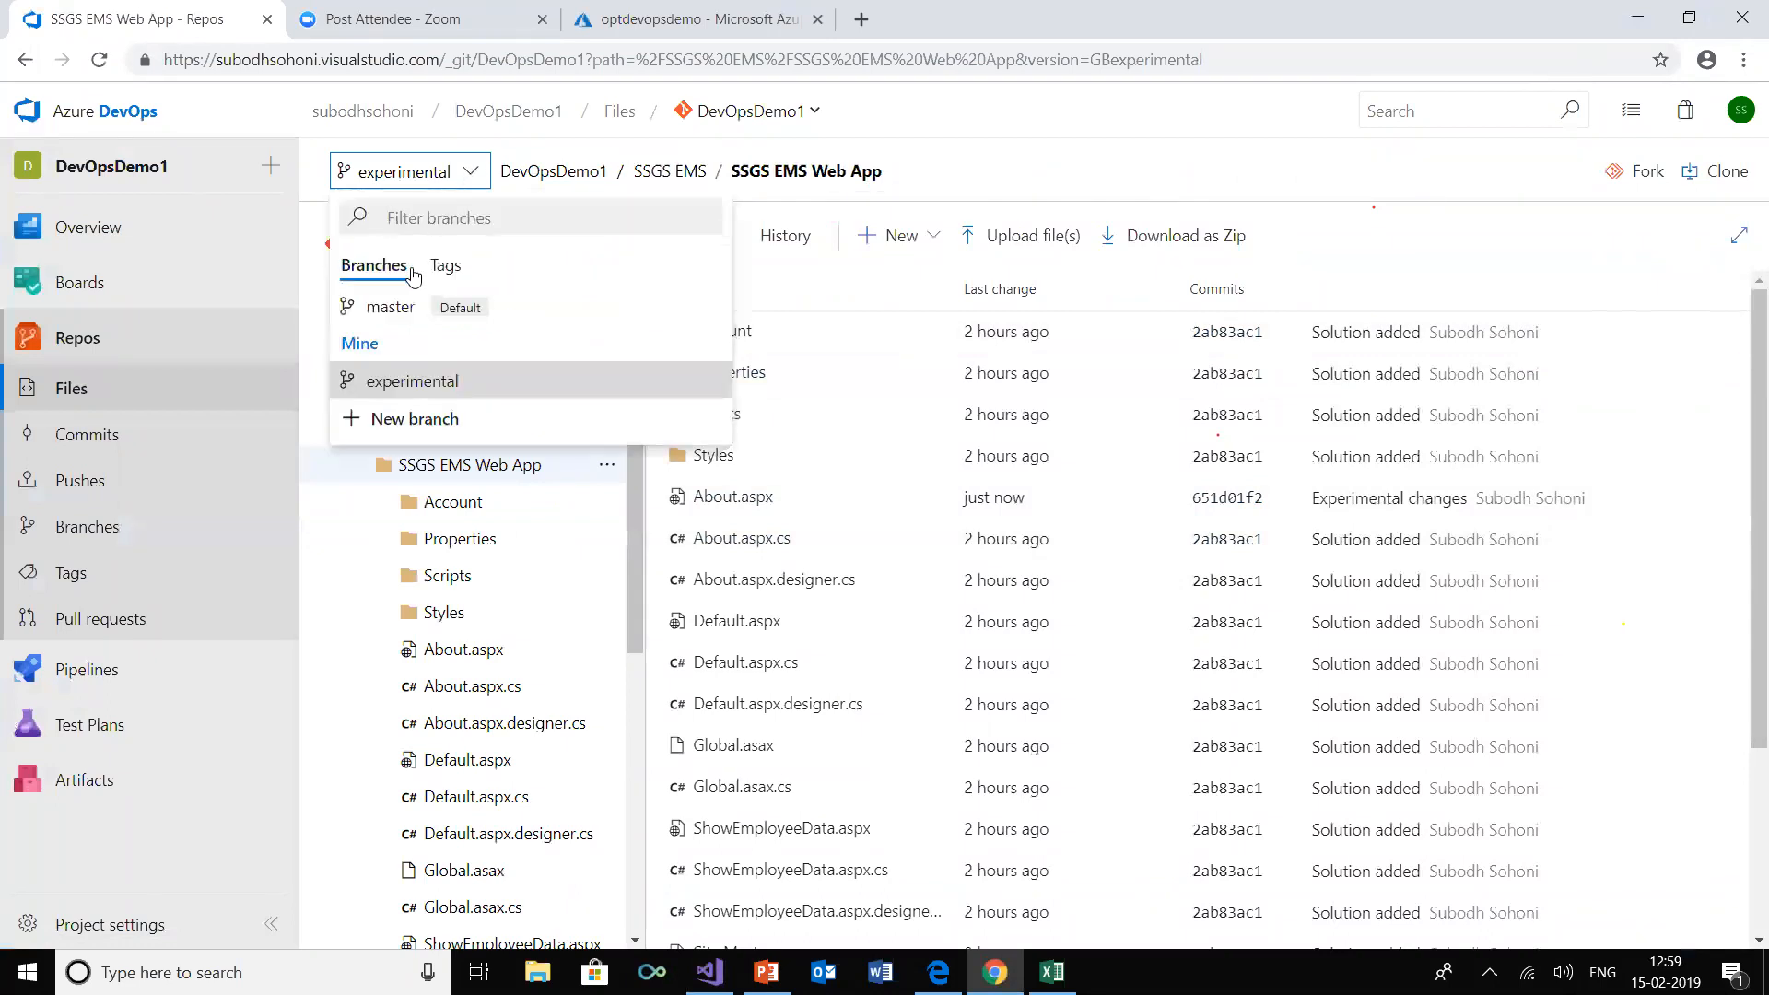
{"action": "left_click", "coordinate": [373, 311]}
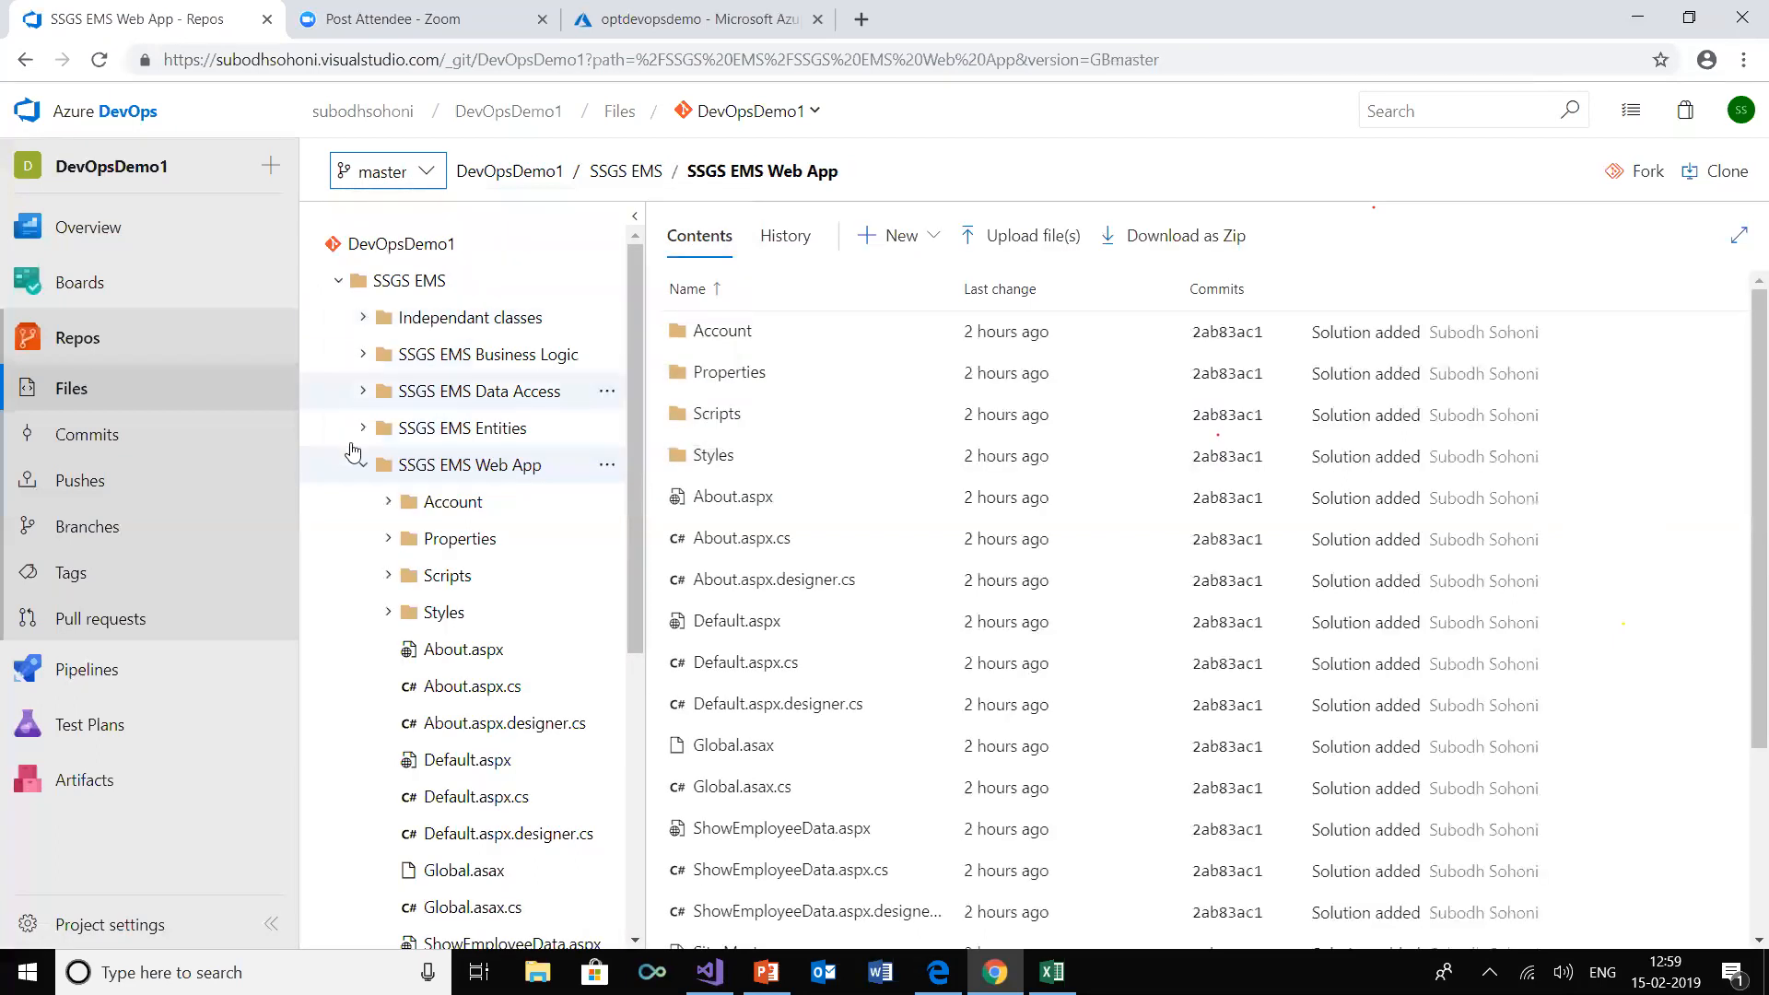
{"action": "left_click", "coordinate": [362, 466]}
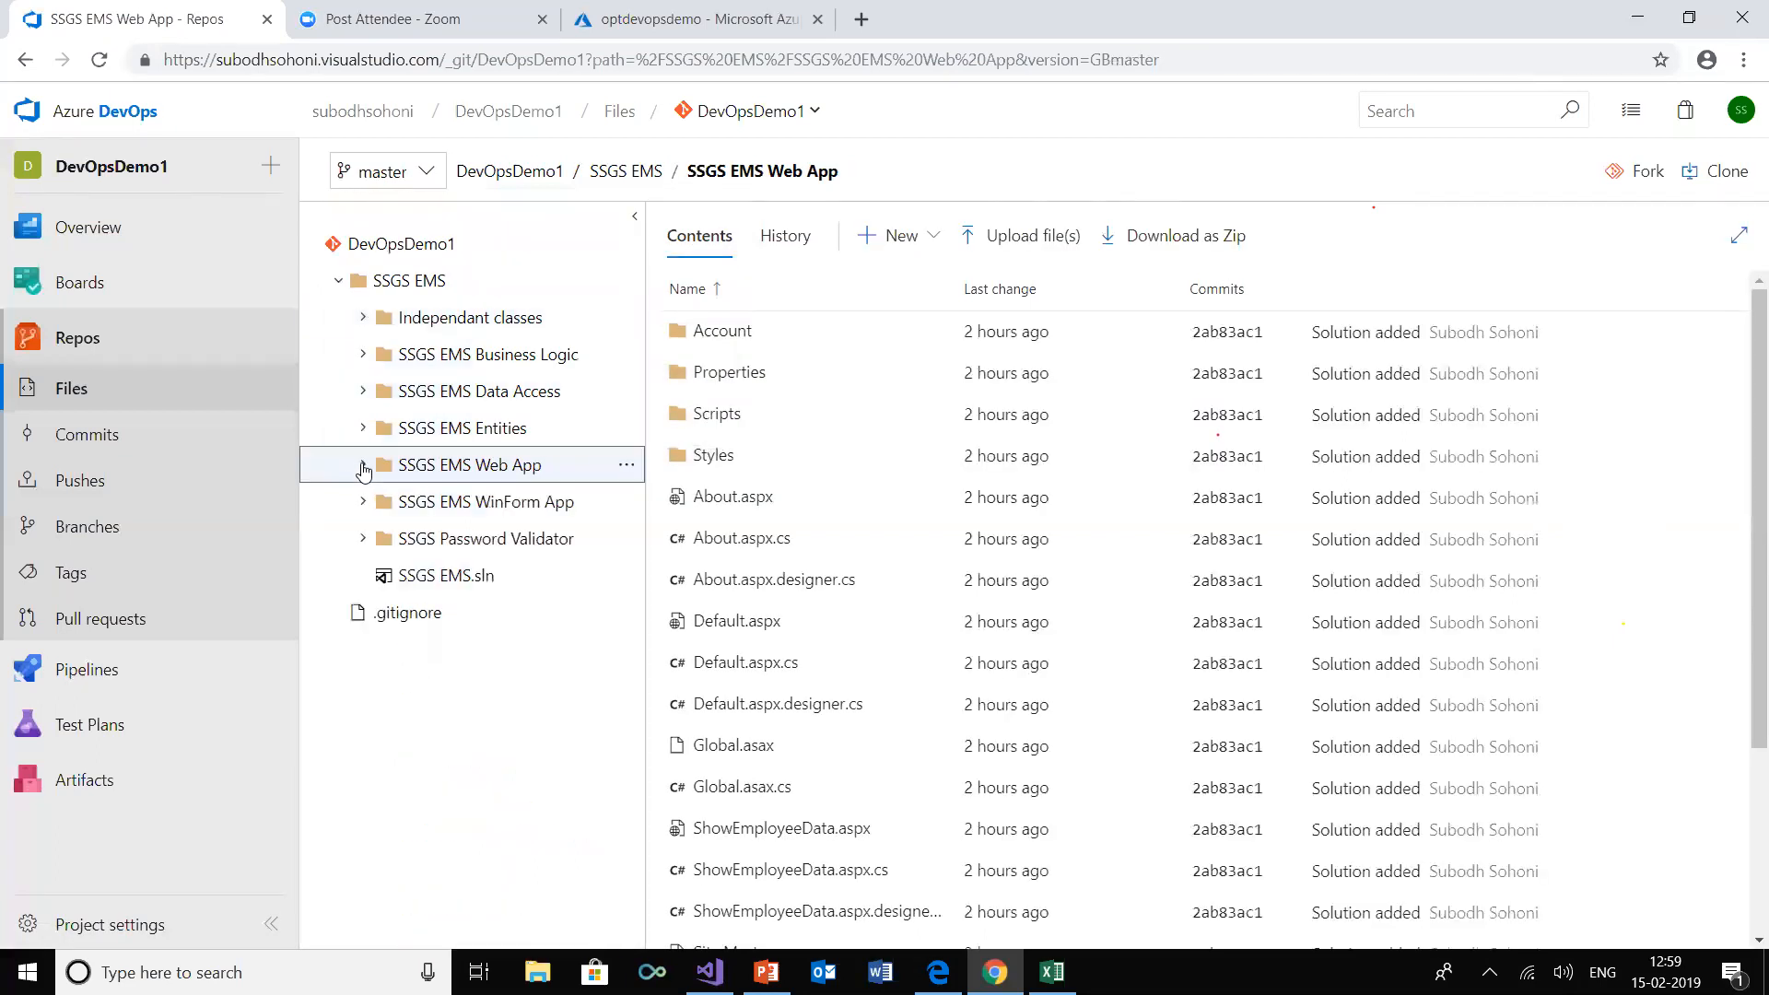
Start a new pull request in the DevOpsDemo1 repository with experimental as source branch and master as target
{"action": "left_click", "coordinate": [141, 627]}
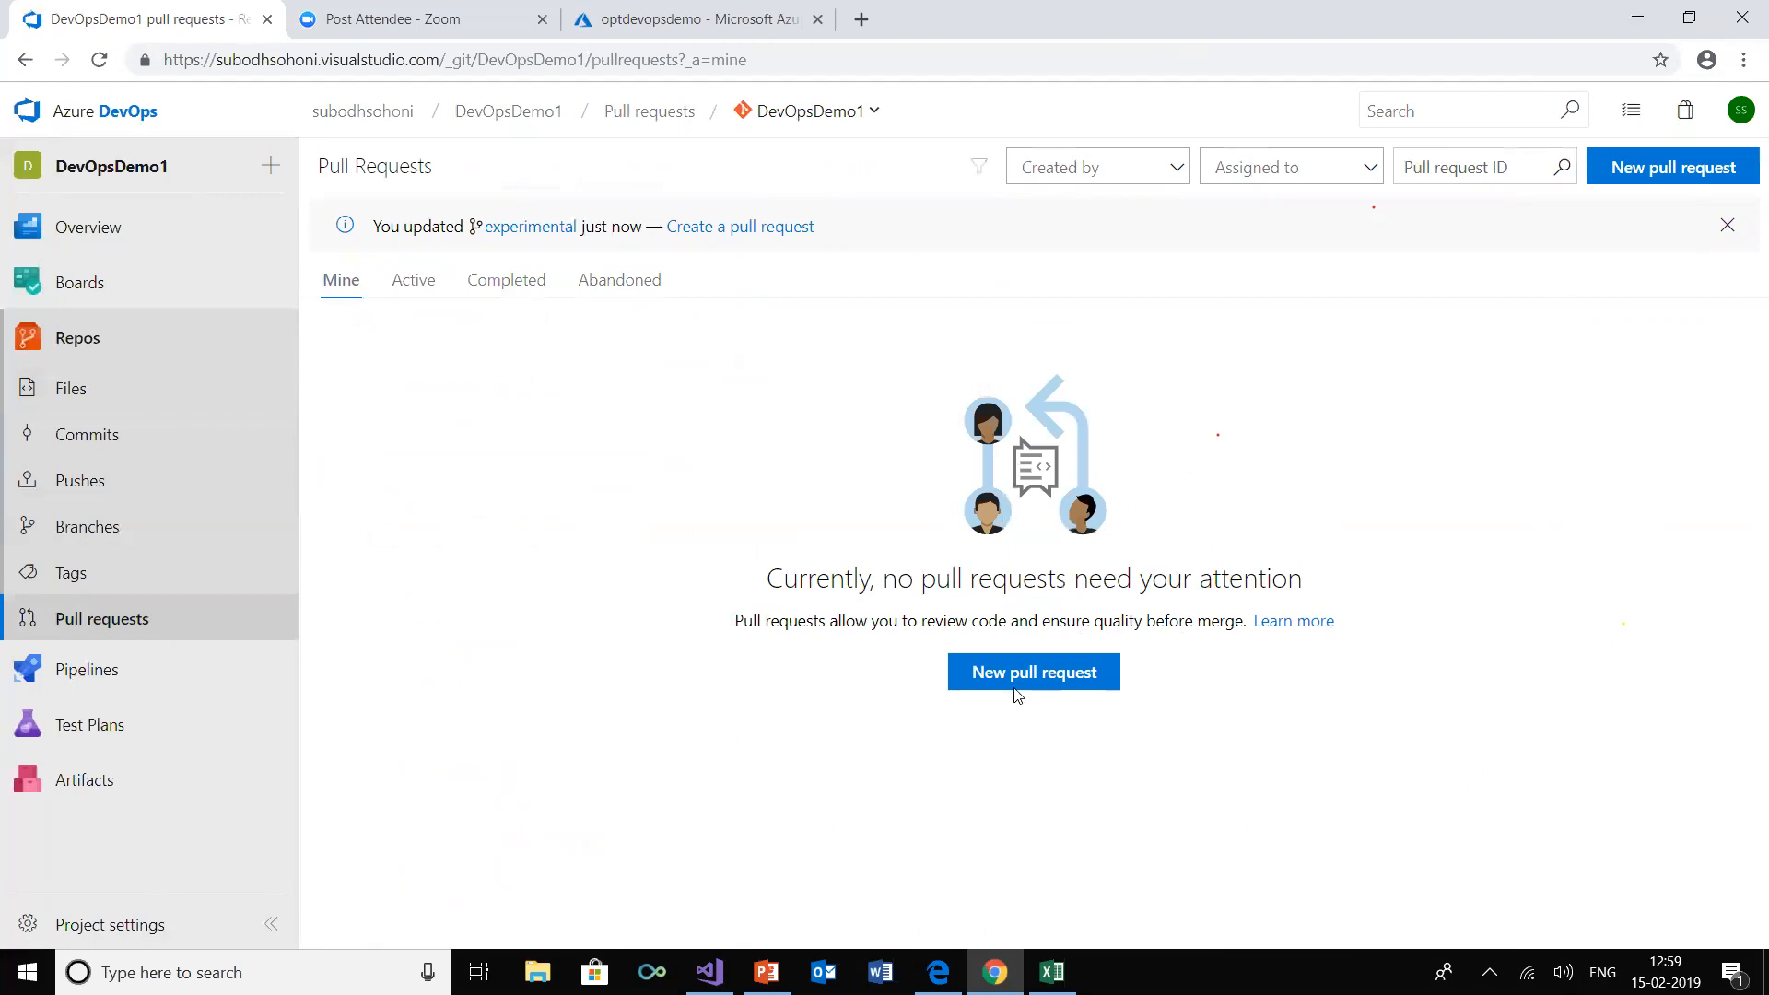
{"action": "left_click", "coordinate": [1031, 668]}
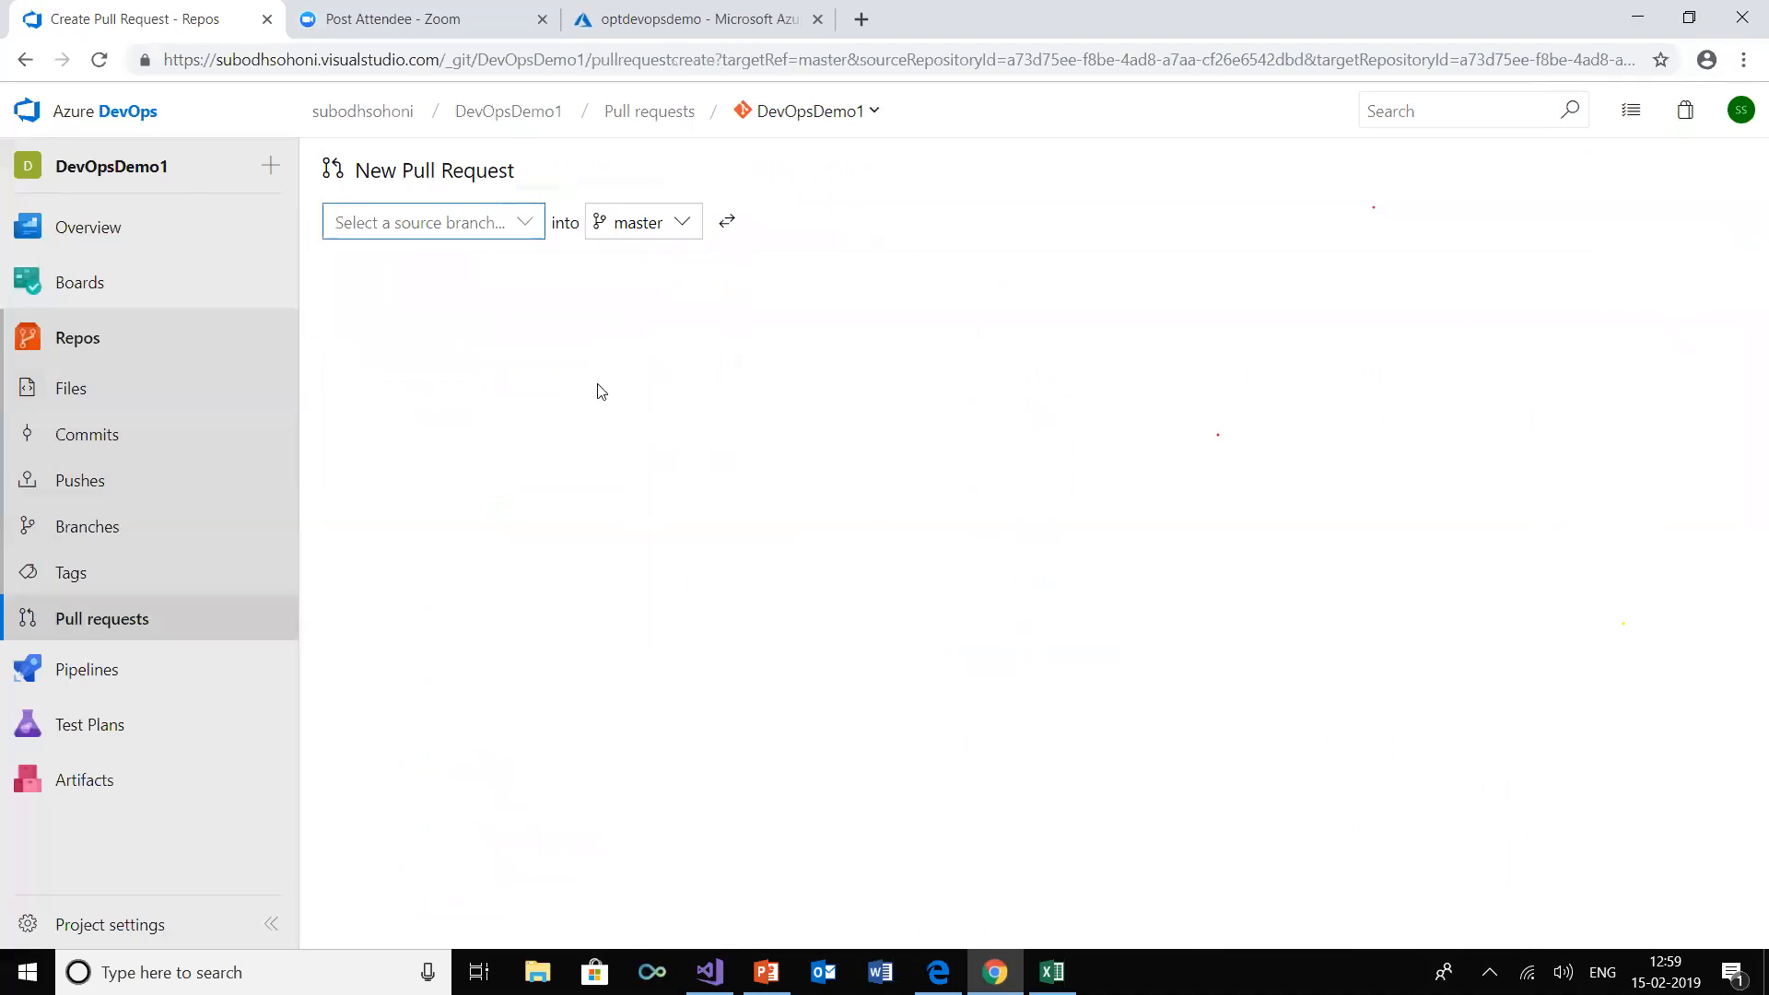
{"action": "left_click", "coordinate": [525, 223]}
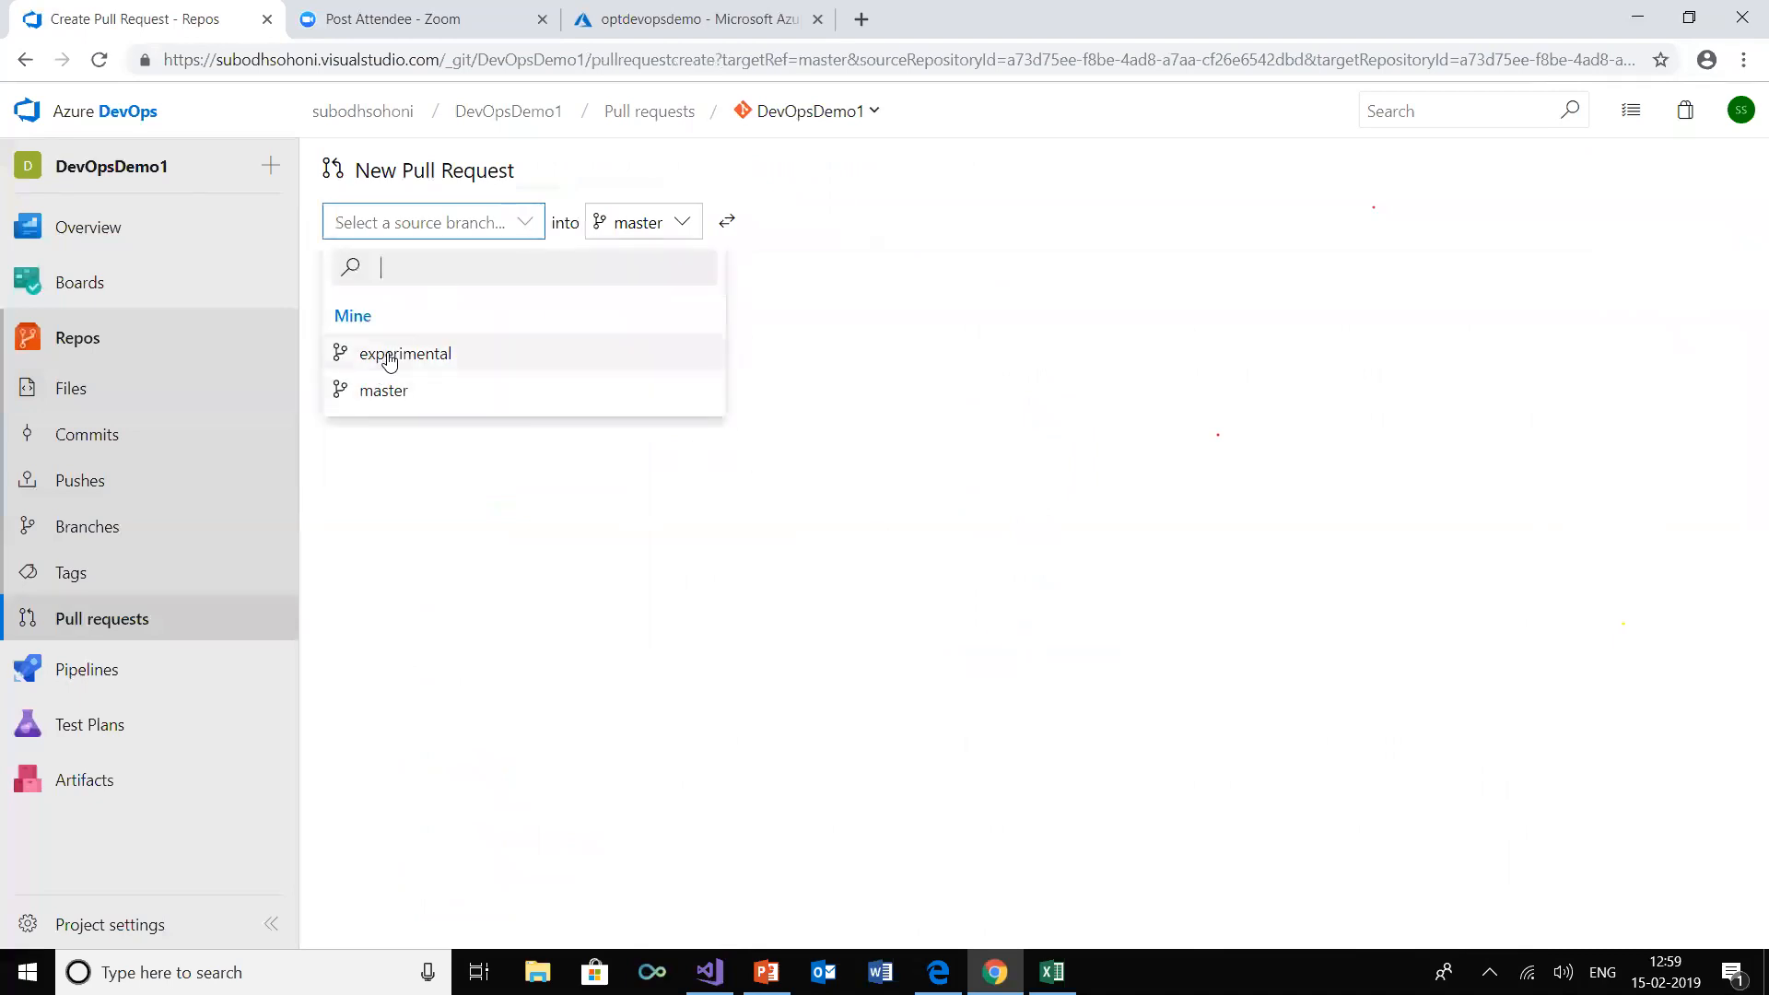
{"action": "left_click", "coordinate": [387, 355]}
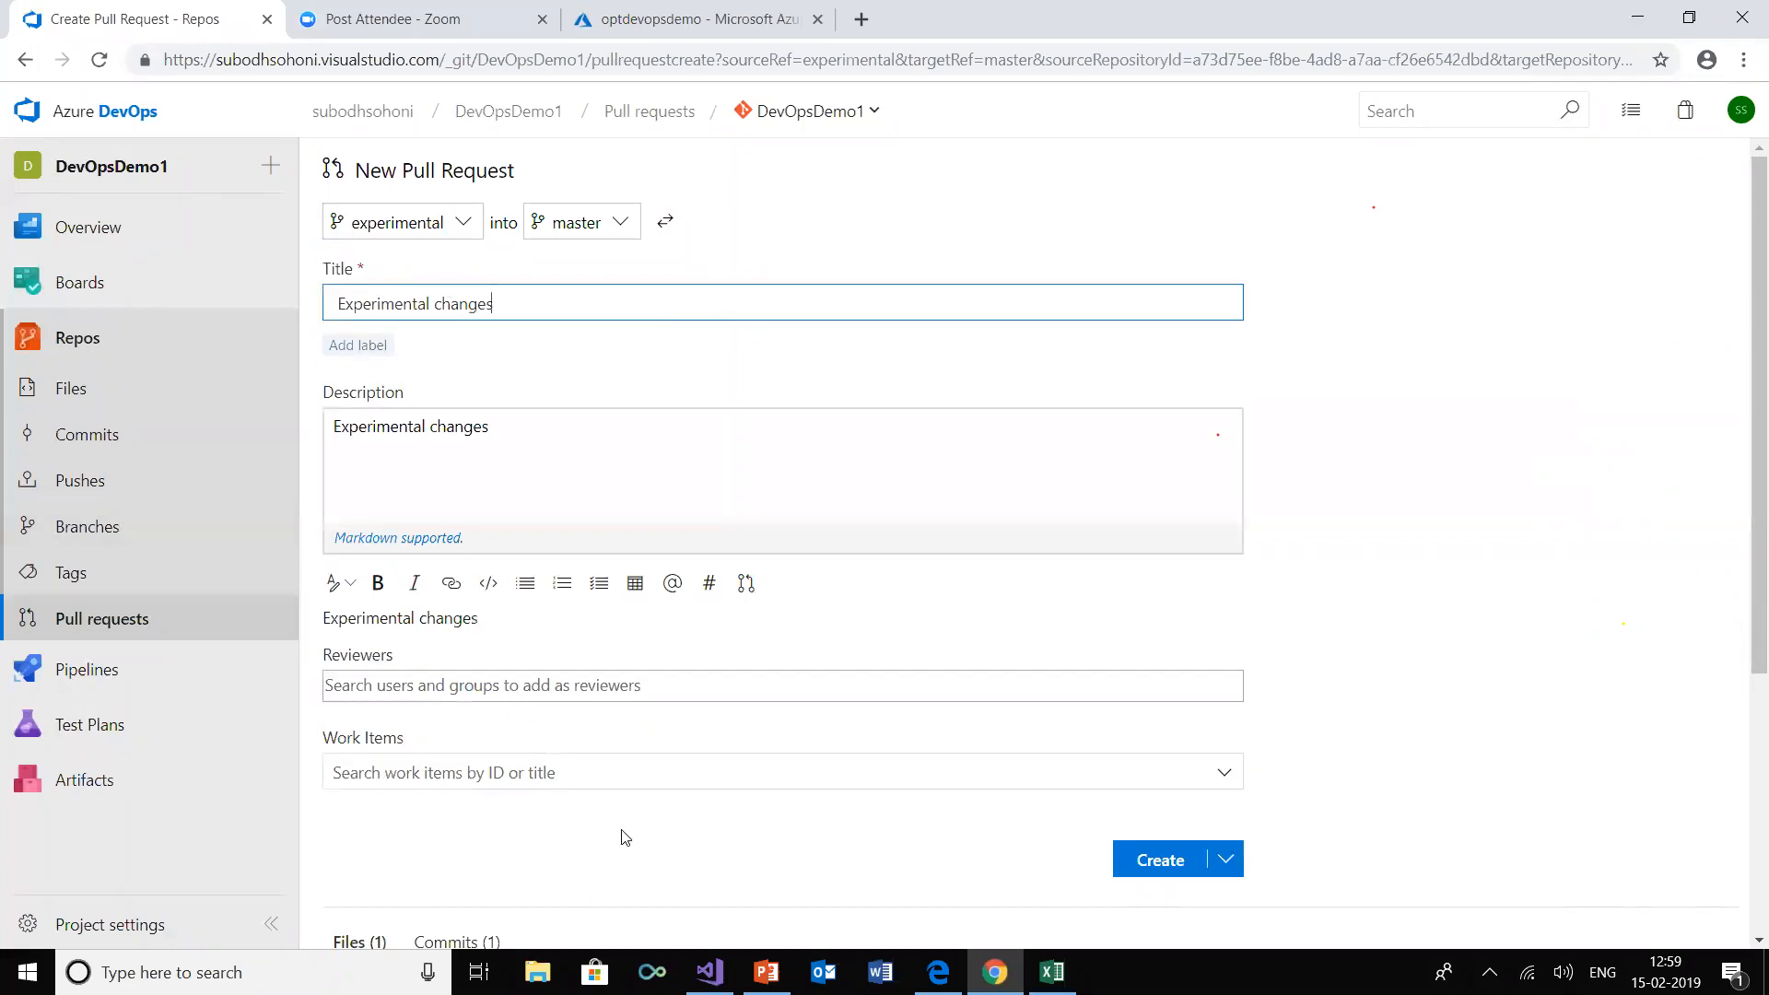
Add the project owner as reviewer and create the "Experimental changes" pull request
{"action": "scroll", "coordinate": [626, 836], "scroll_direction": "down", "scroll_amount": 2}
{"action": "left_click", "coordinate": [604, 537]}
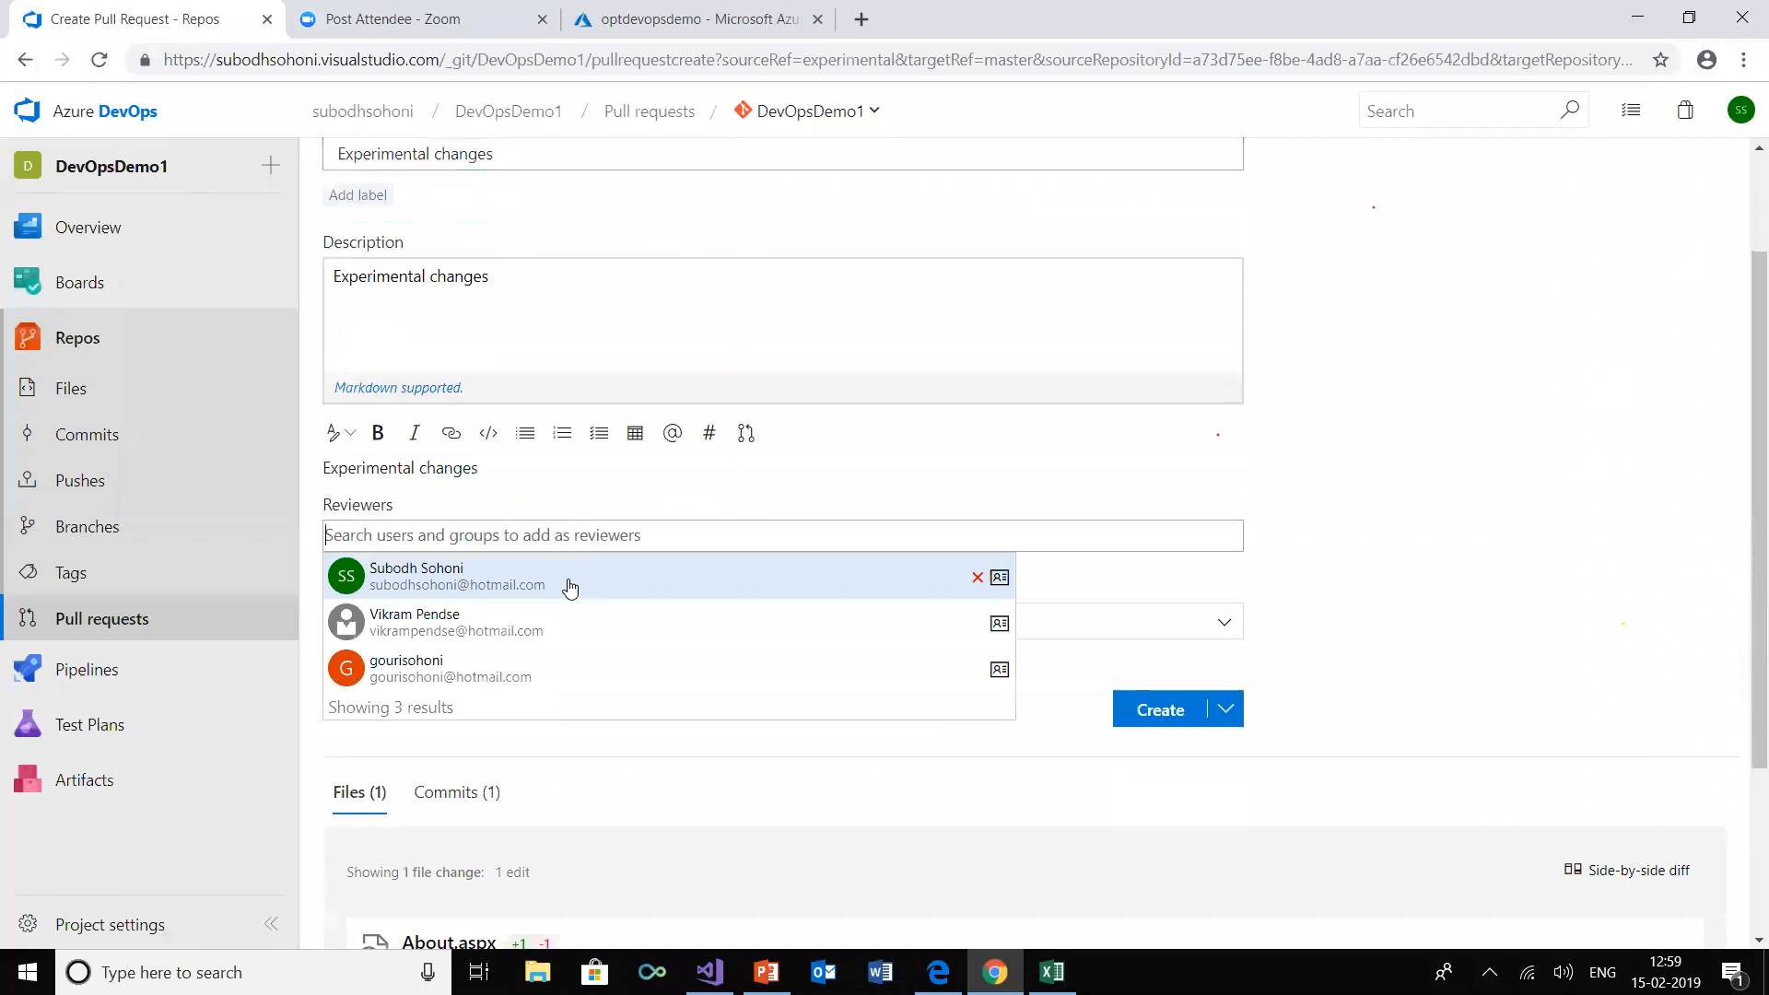
{"action": "left_click", "coordinate": [454, 569]}
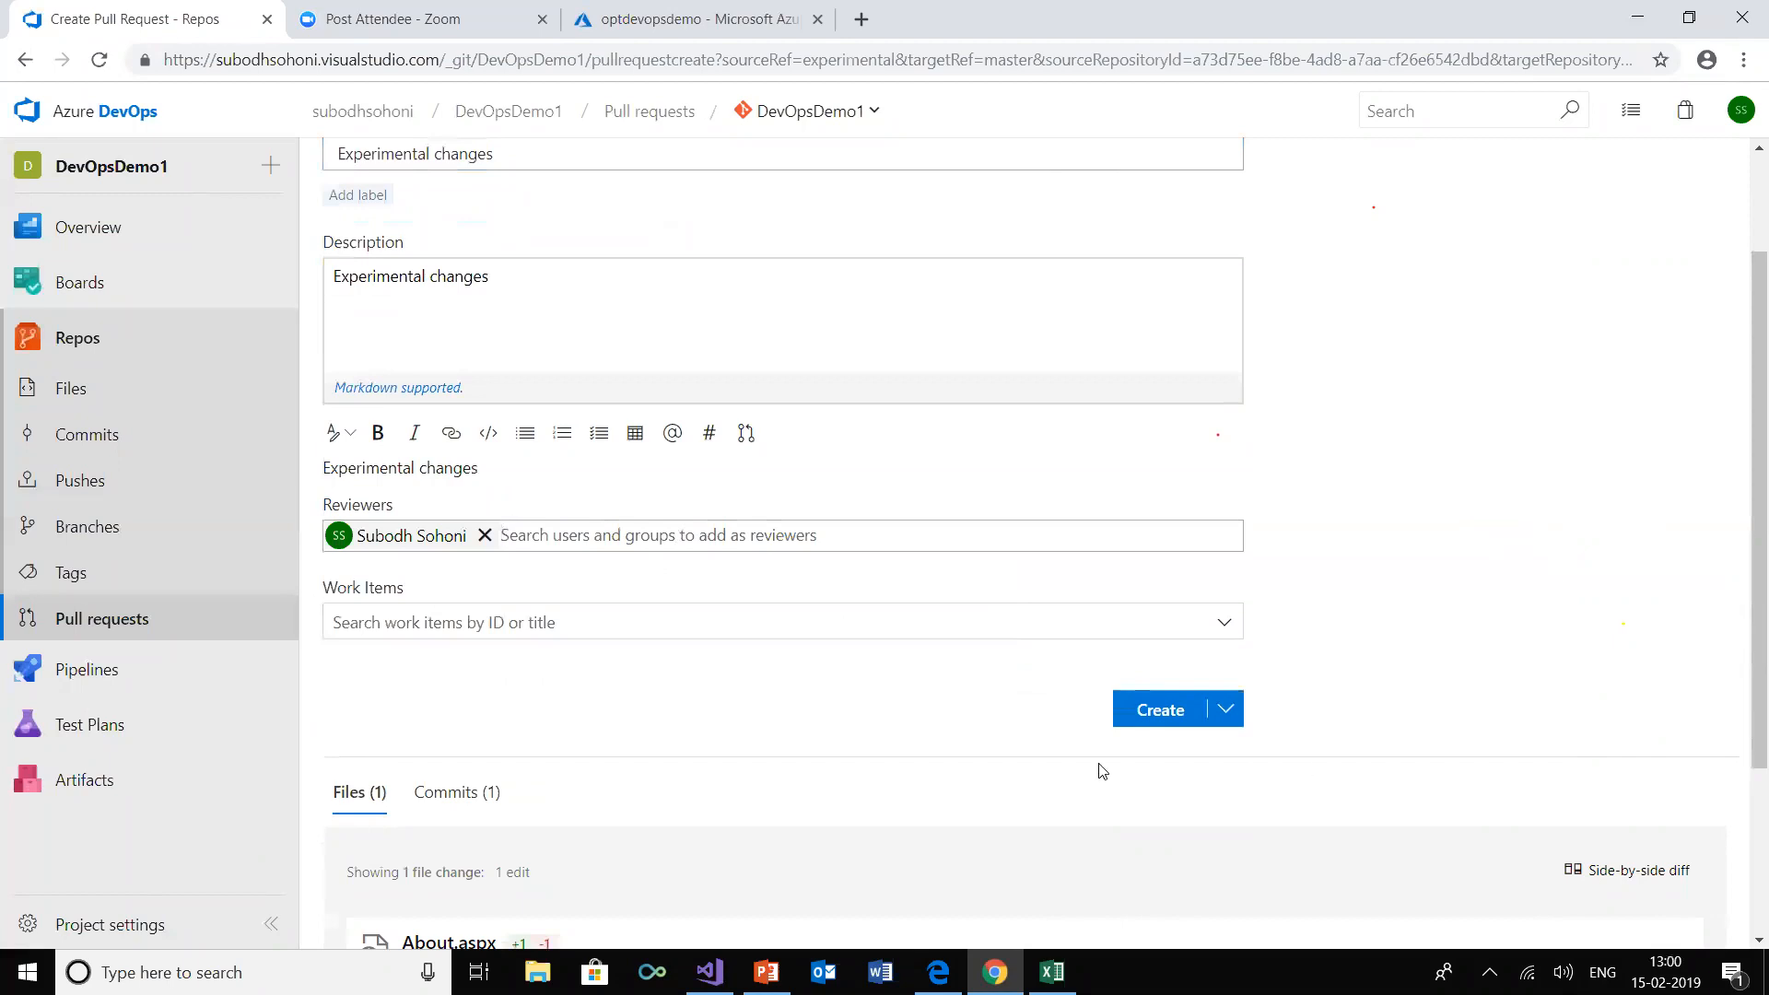
{"action": "scroll", "coordinate": [1102, 770], "scroll_direction": "down", "scroll_amount": 3}
{"action": "left_click", "coordinate": [1162, 456]}
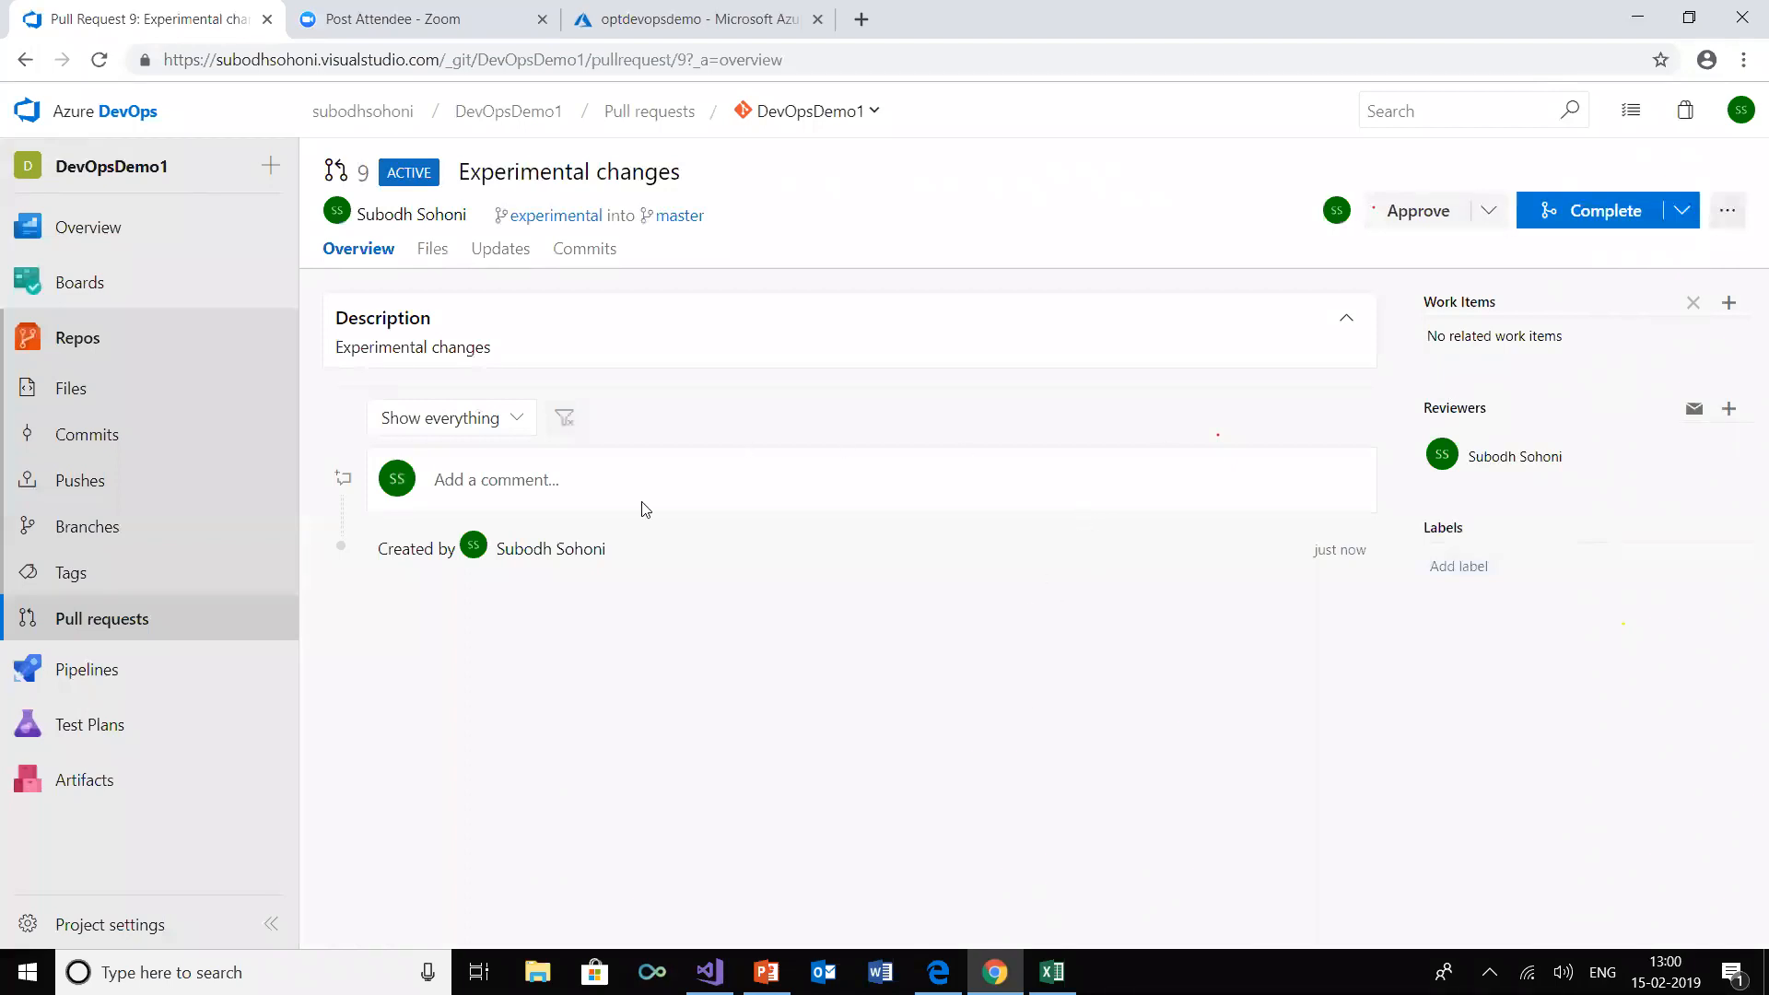
Approve the pull request after reviewing its file changes and complete the merge, deleting experimental after merging
{"action": "left_click", "coordinate": [429, 251]}
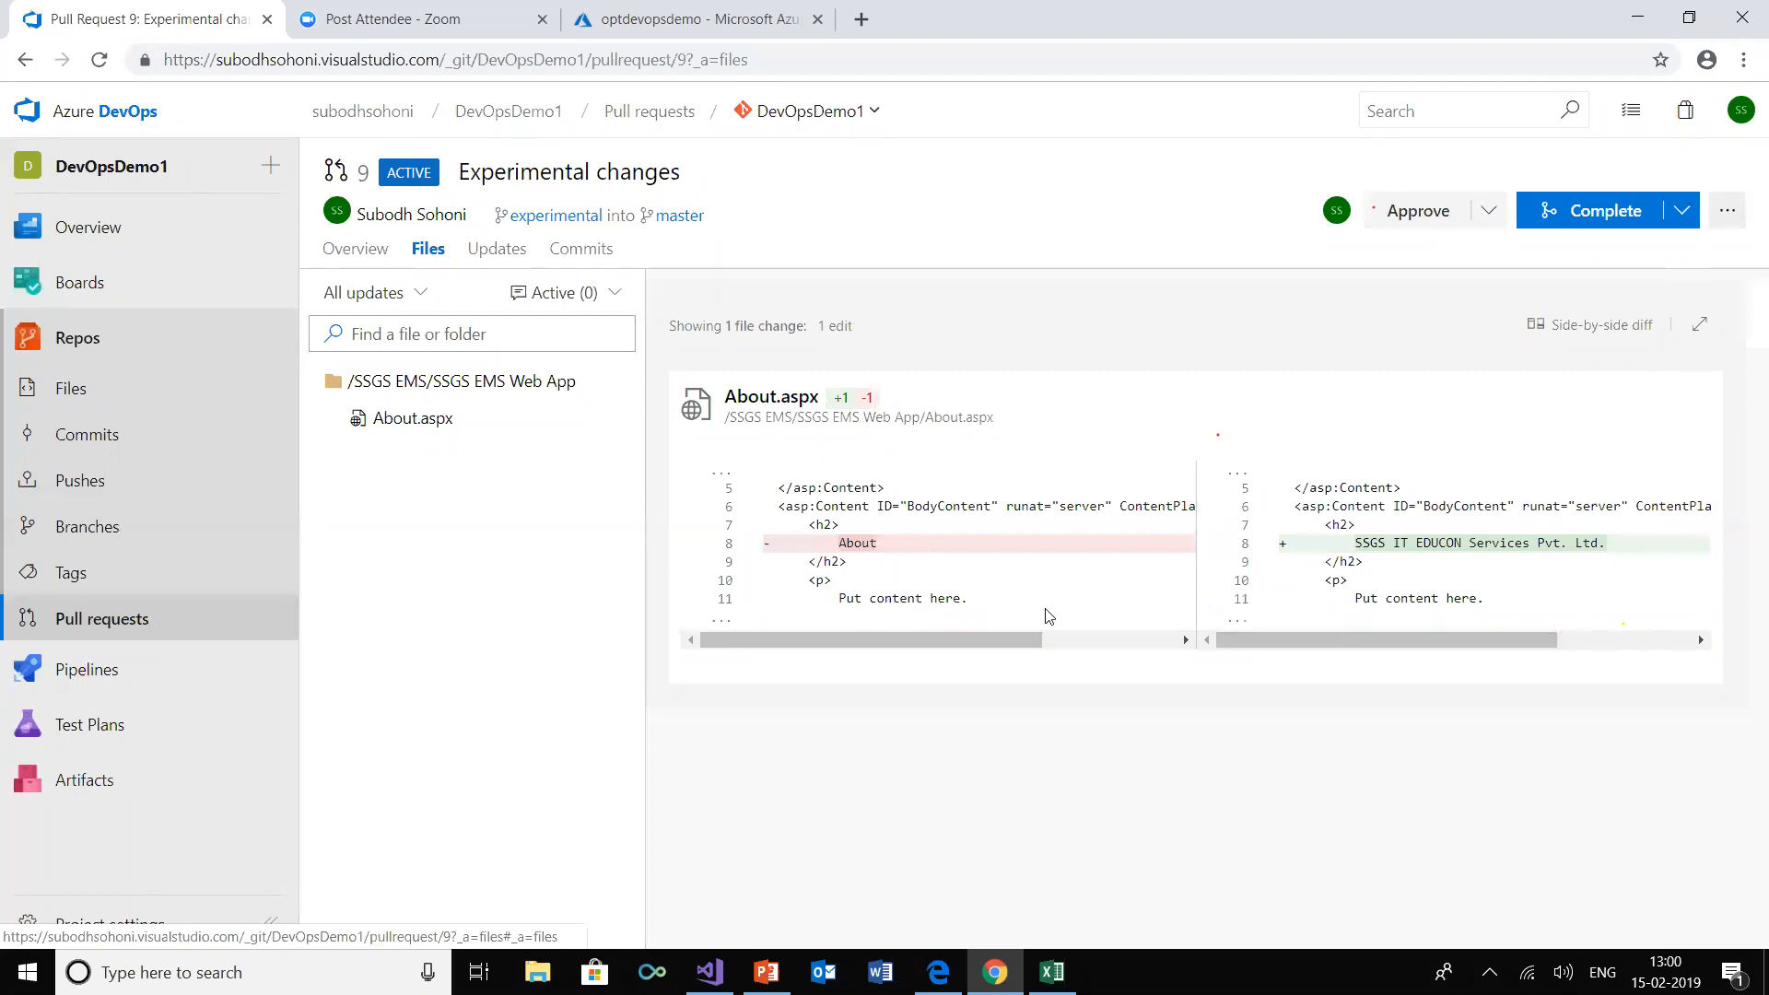
{"action": "left_click", "coordinate": [1409, 212]}
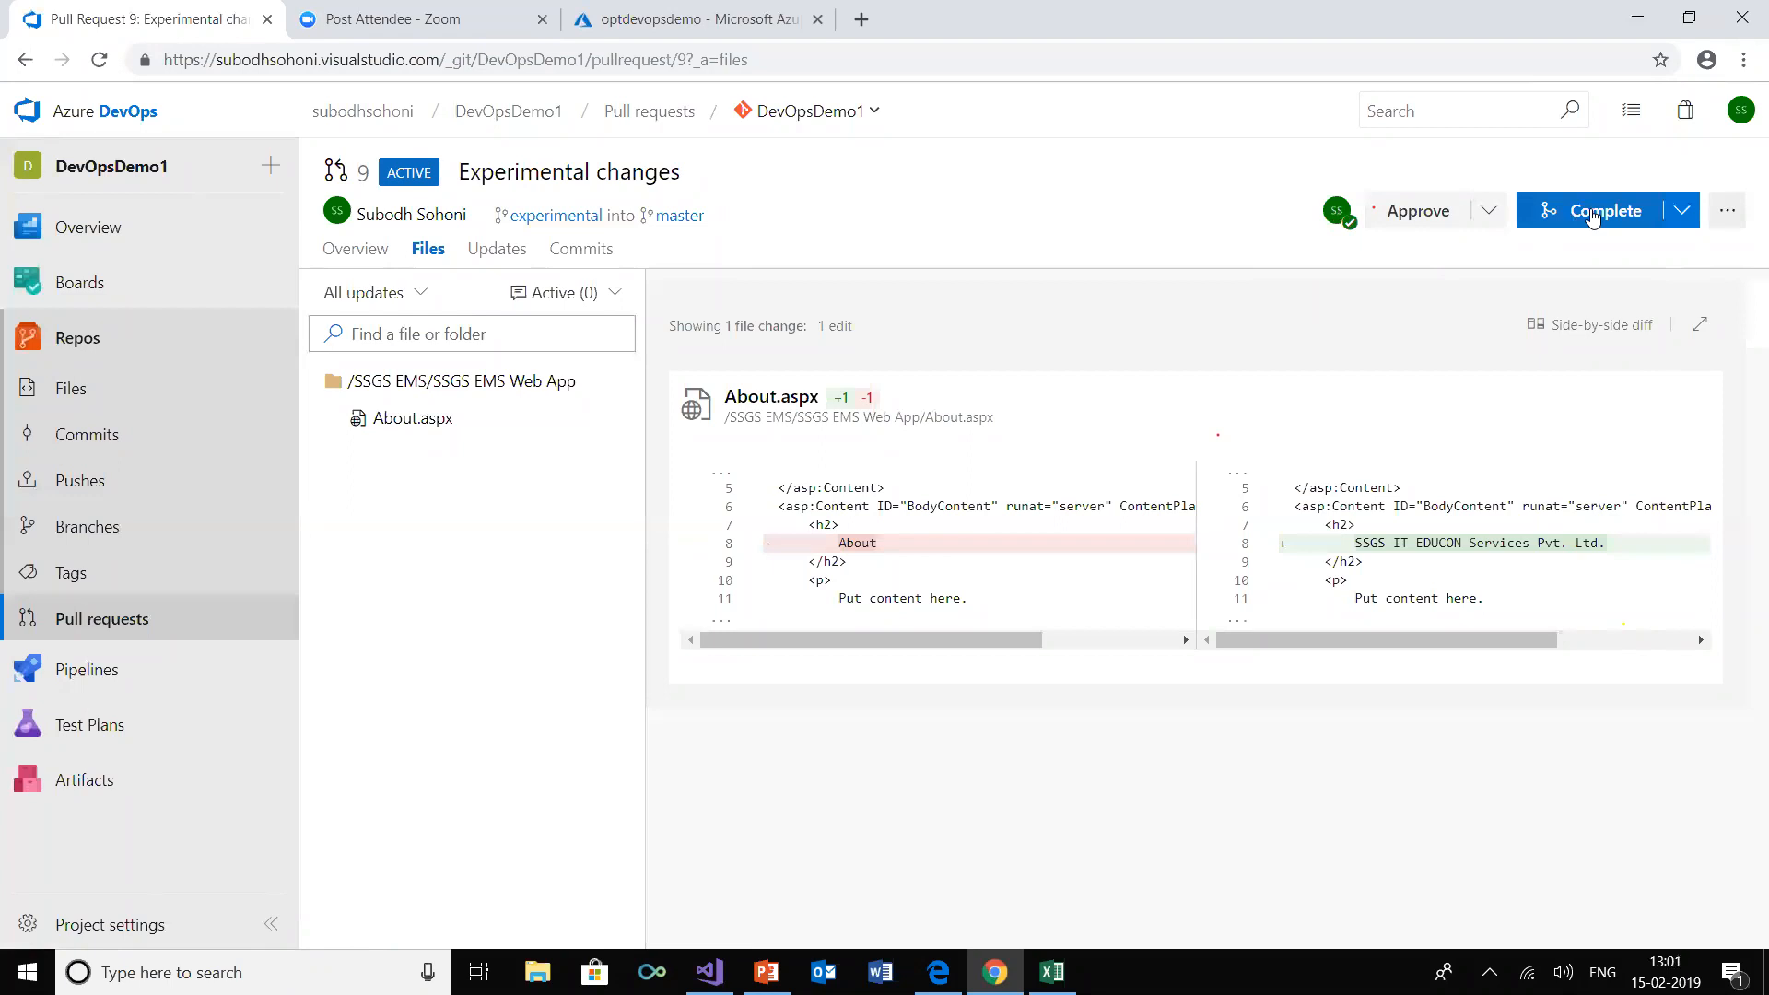
{"action": "left_click", "coordinate": [1603, 214]}
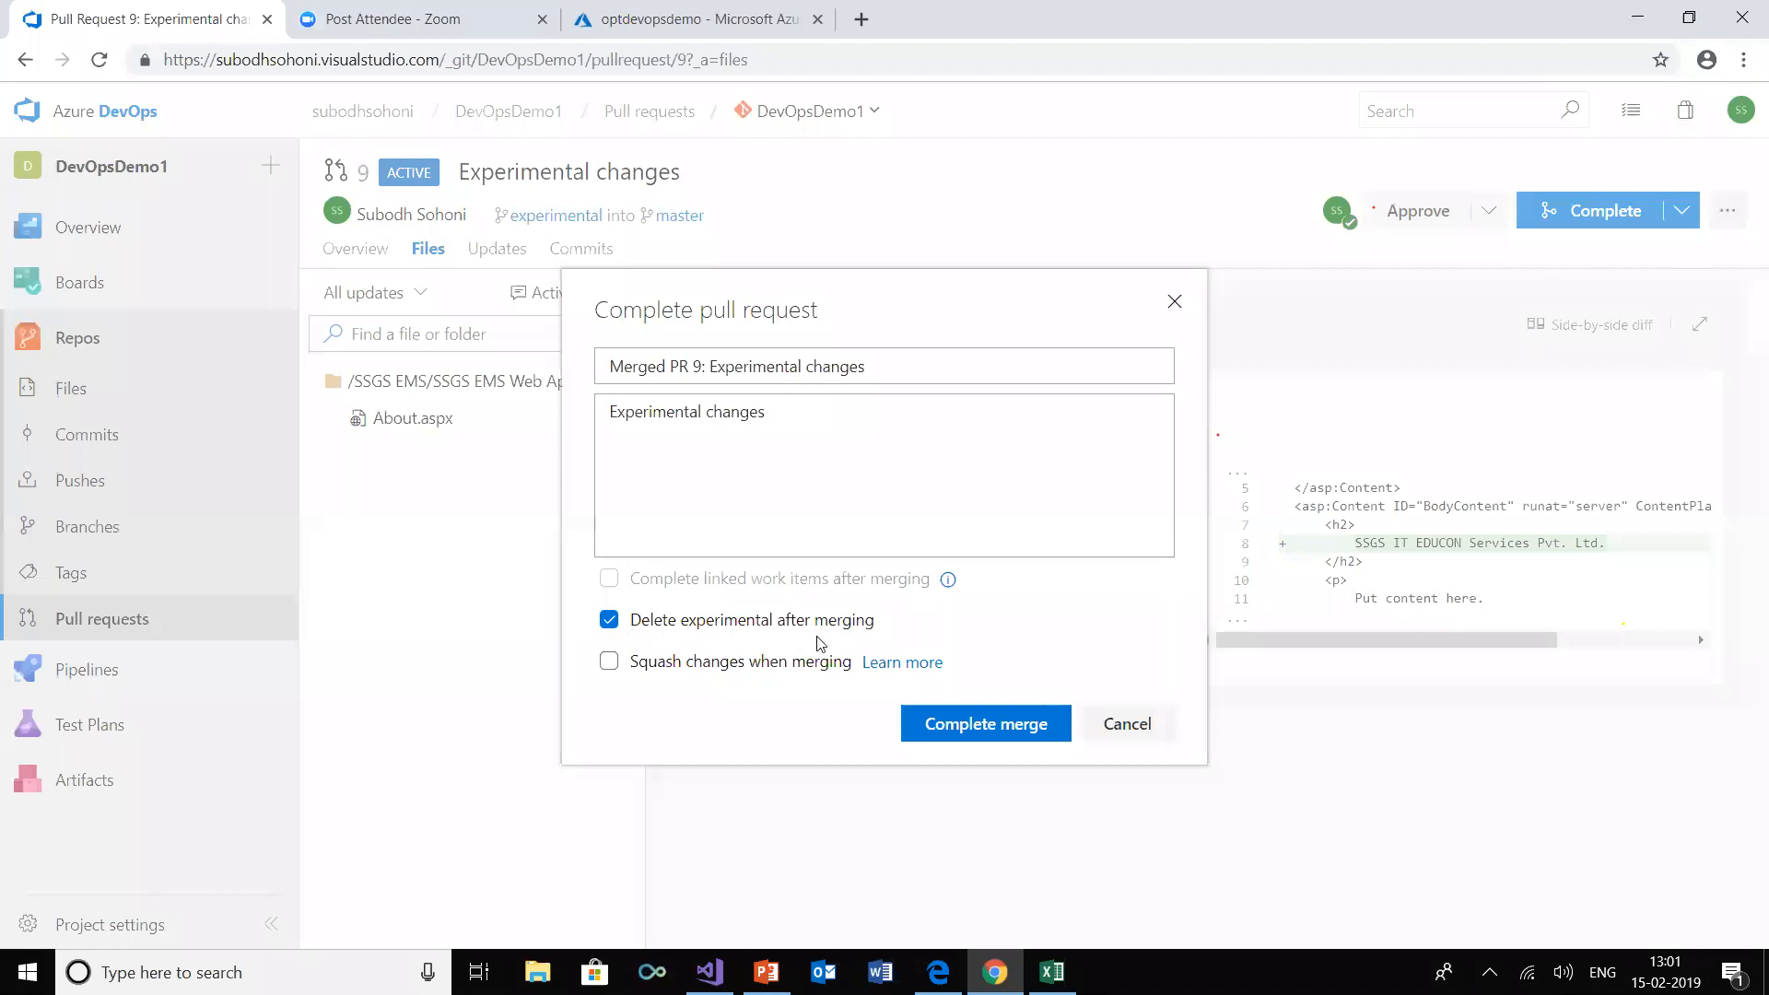
{"action": "left_click", "coordinate": [1001, 728]}
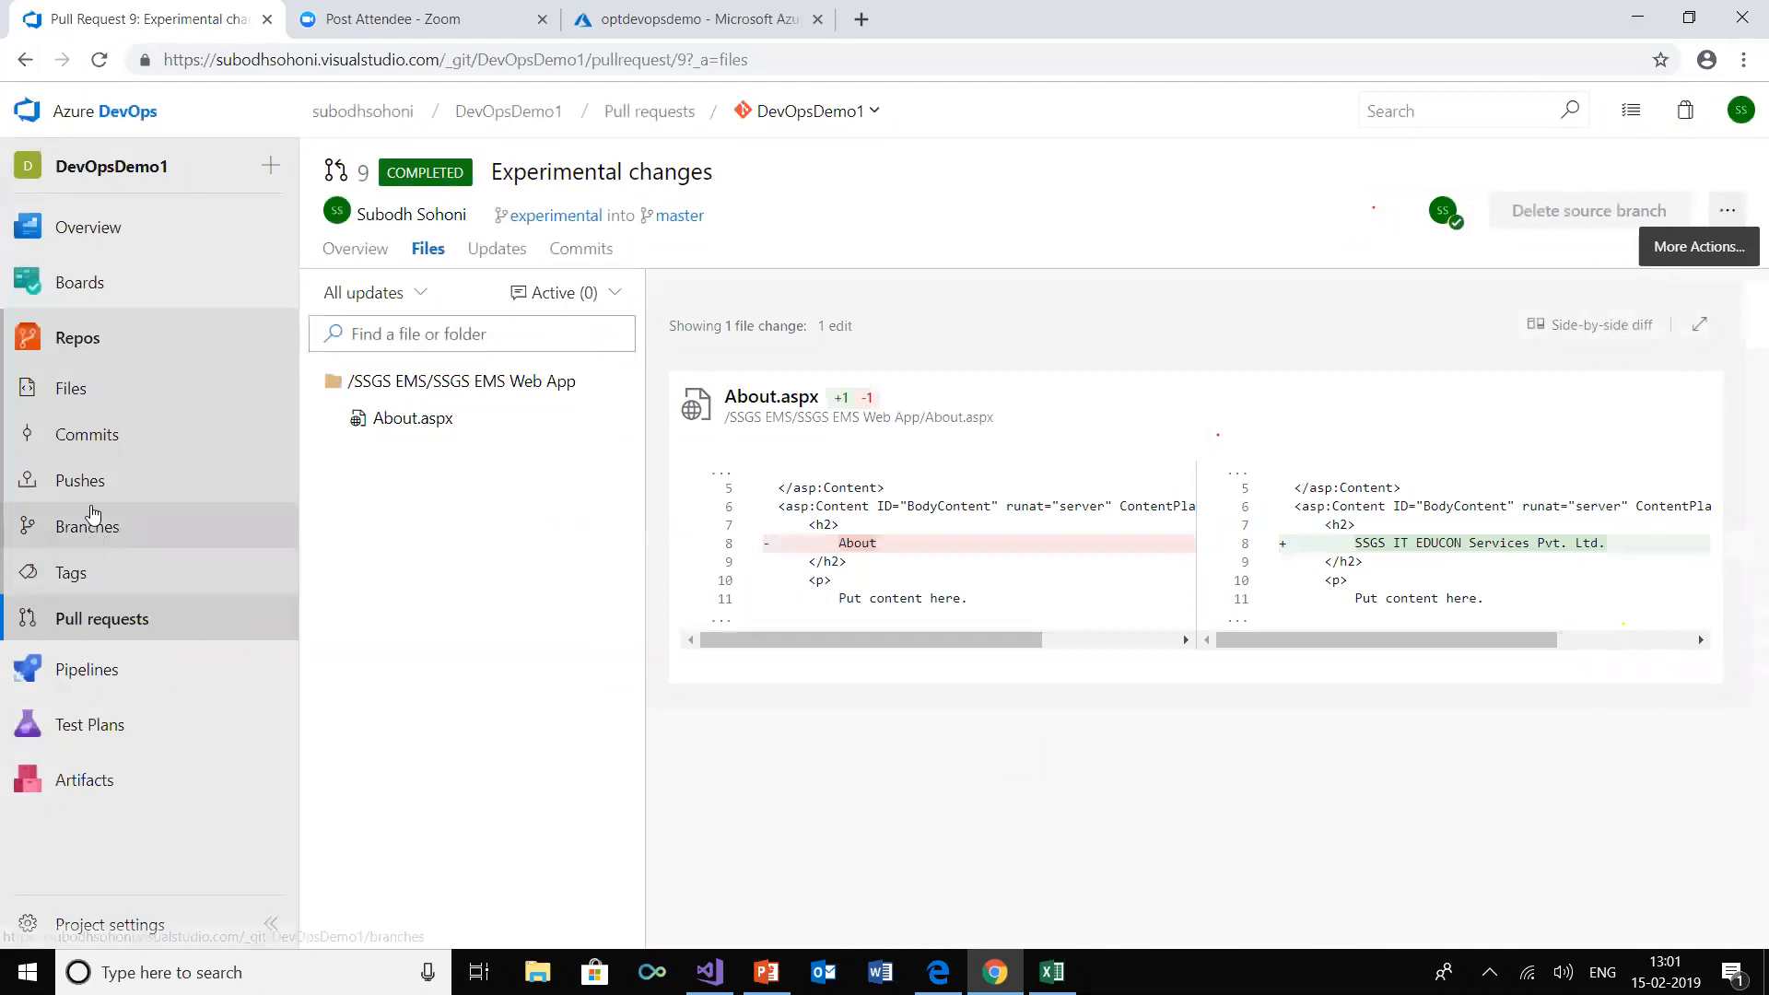
{"action": "left_click", "coordinate": [131, 543]}
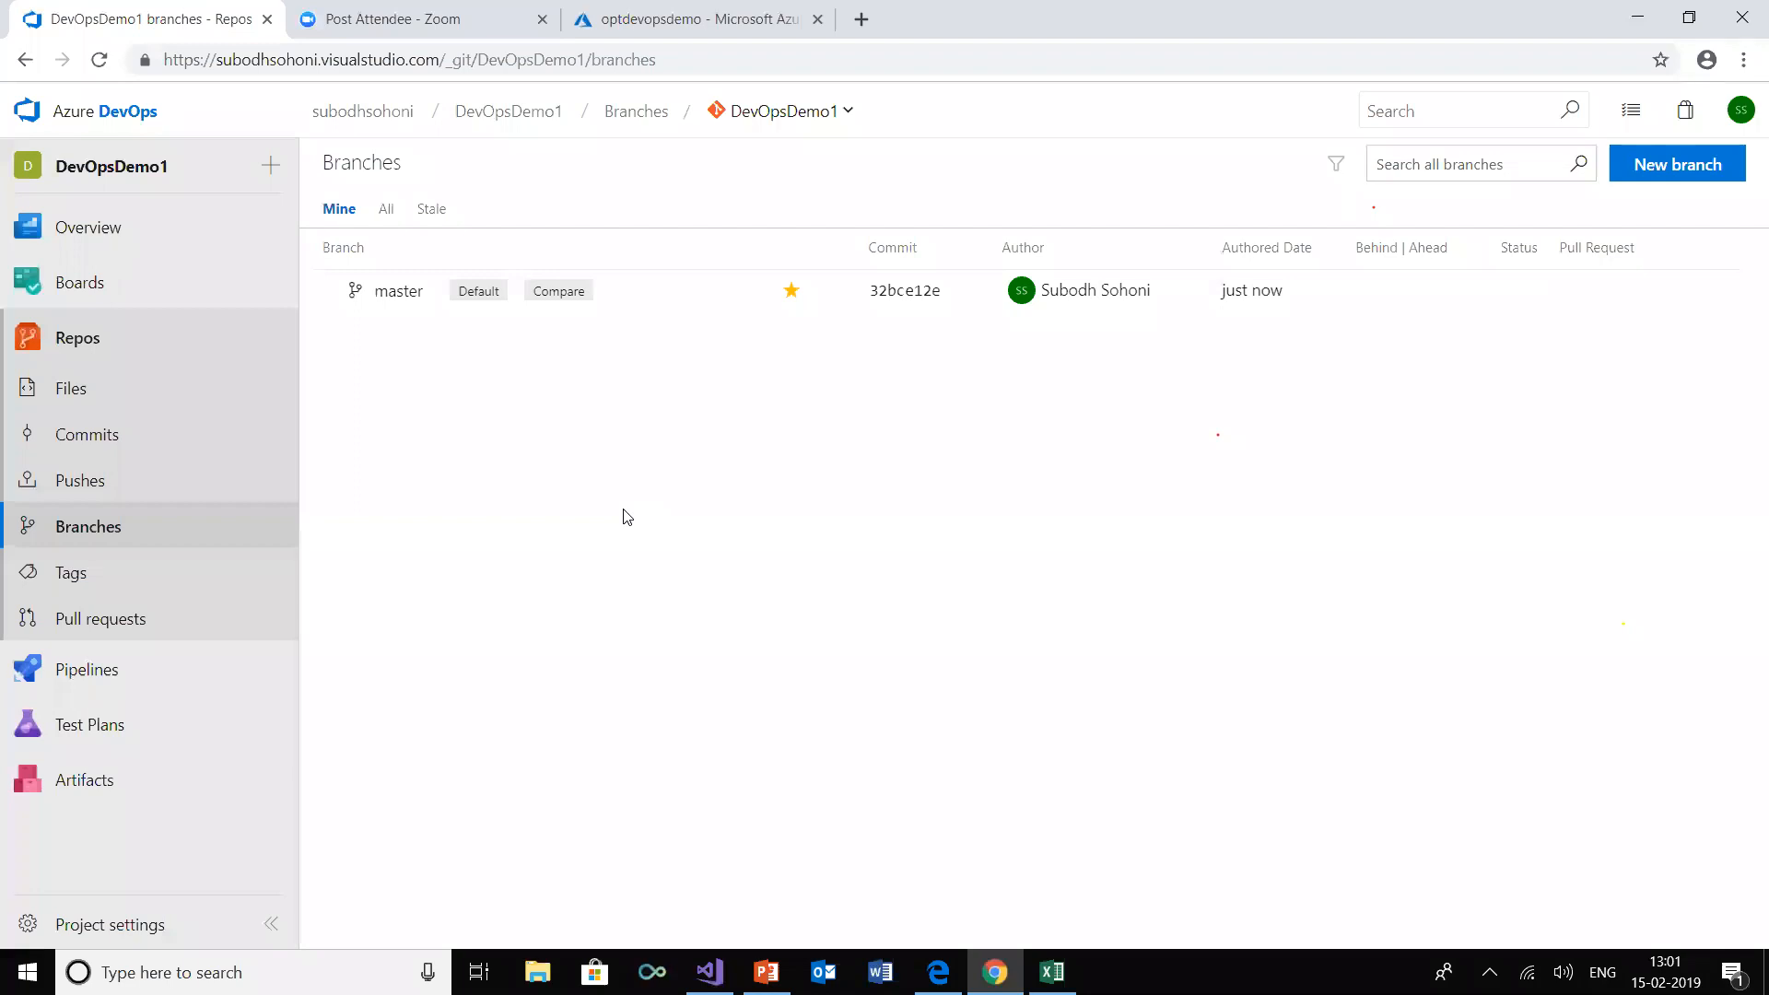
Switch to Visual Studio and check out the local master branch of DevOpsDemo1, checking the h2 heading in About.aspx
{"action": "left_click", "coordinate": [709, 971]}
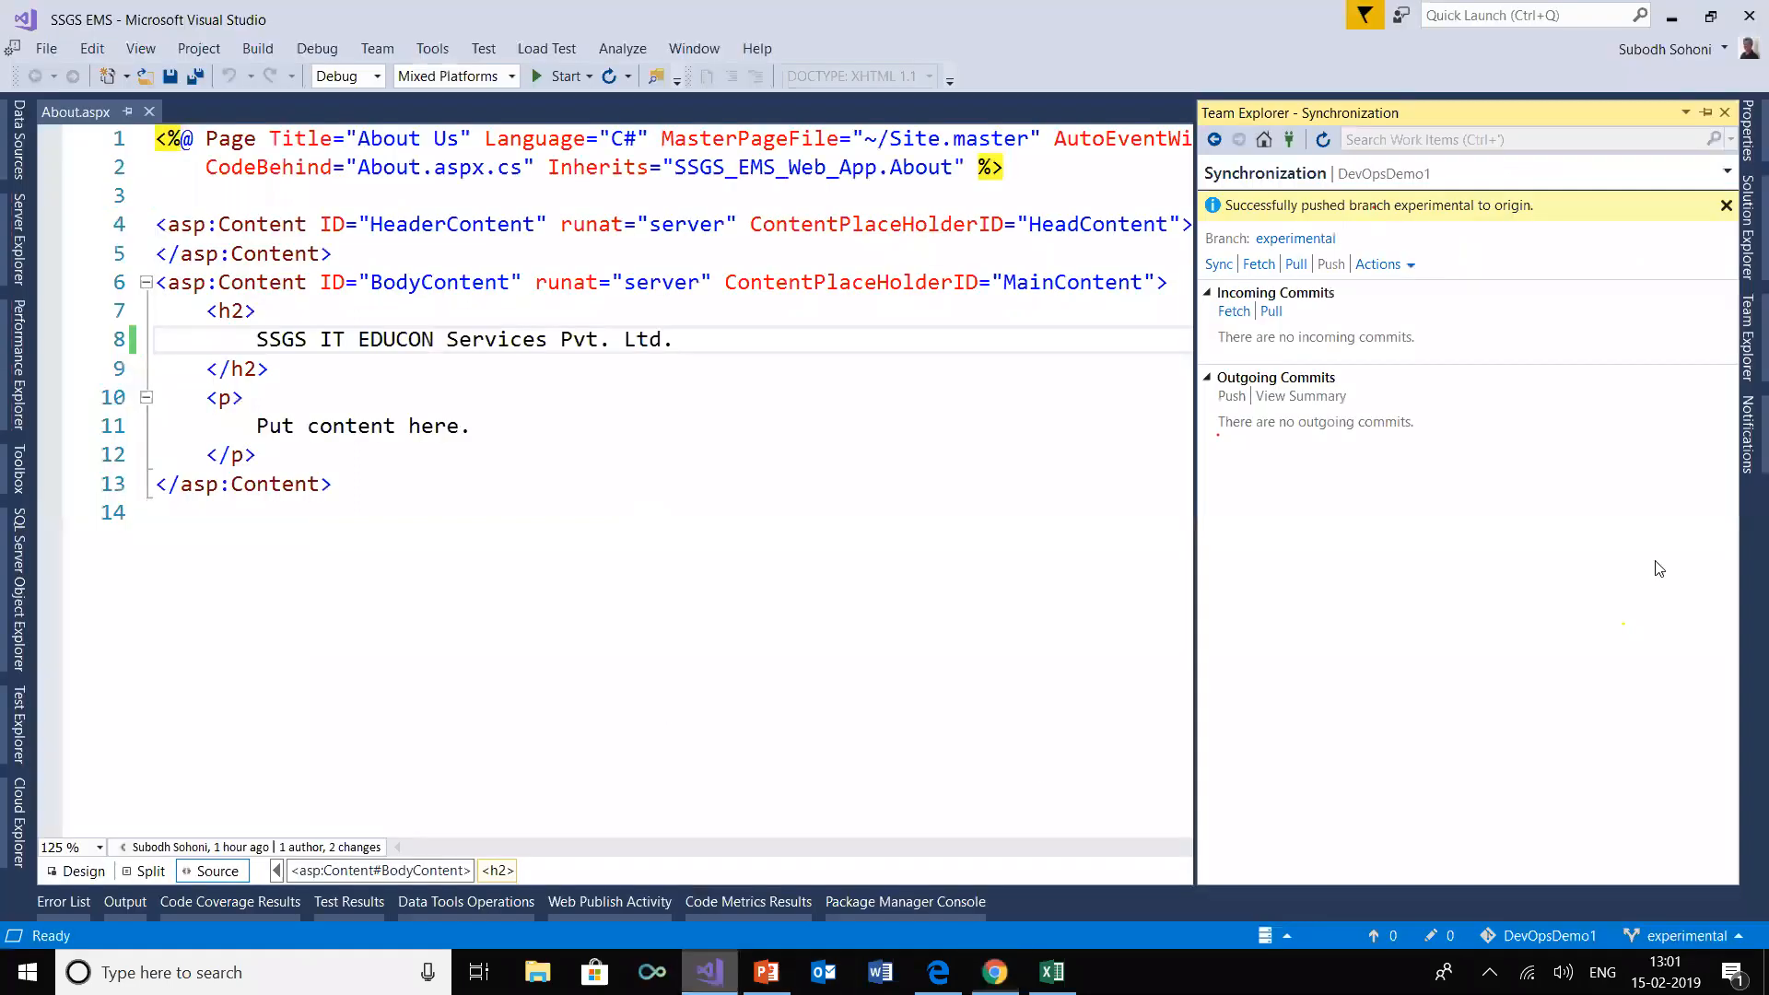
{"action": "left_click", "coordinate": [1263, 140]}
{"action": "left_click", "coordinate": [1468, 235]}
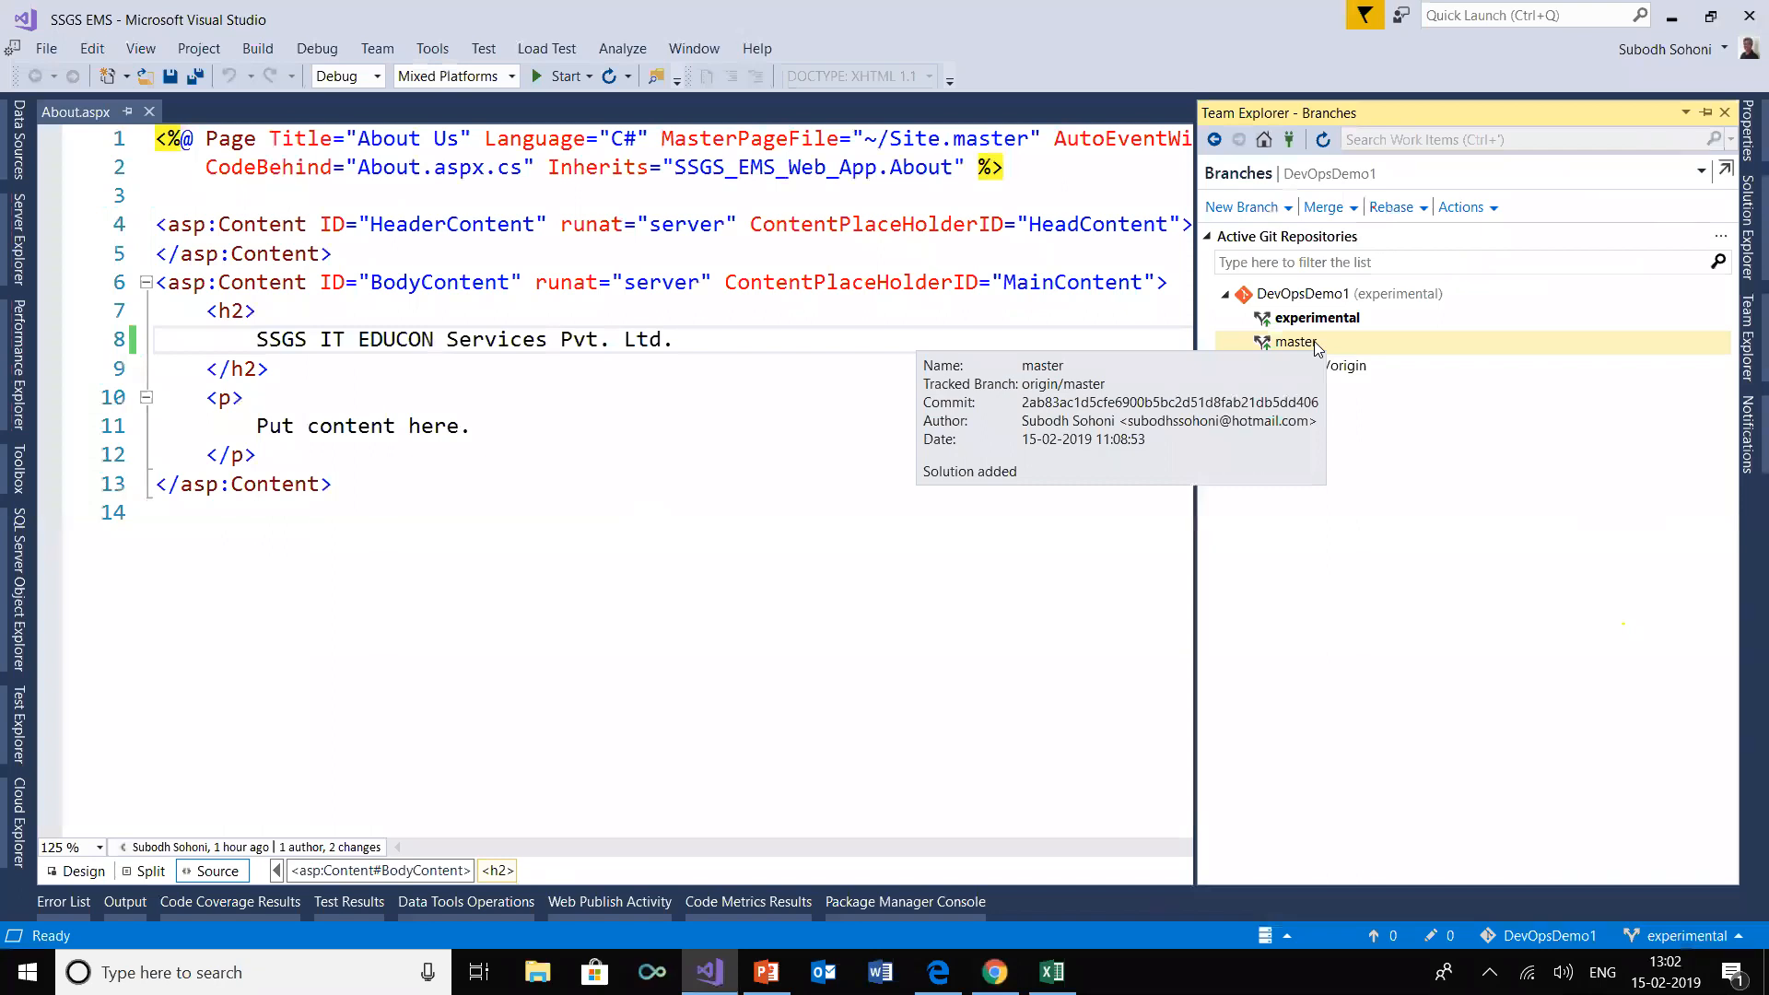
{"action": "right_click", "coordinate": [1314, 341]}
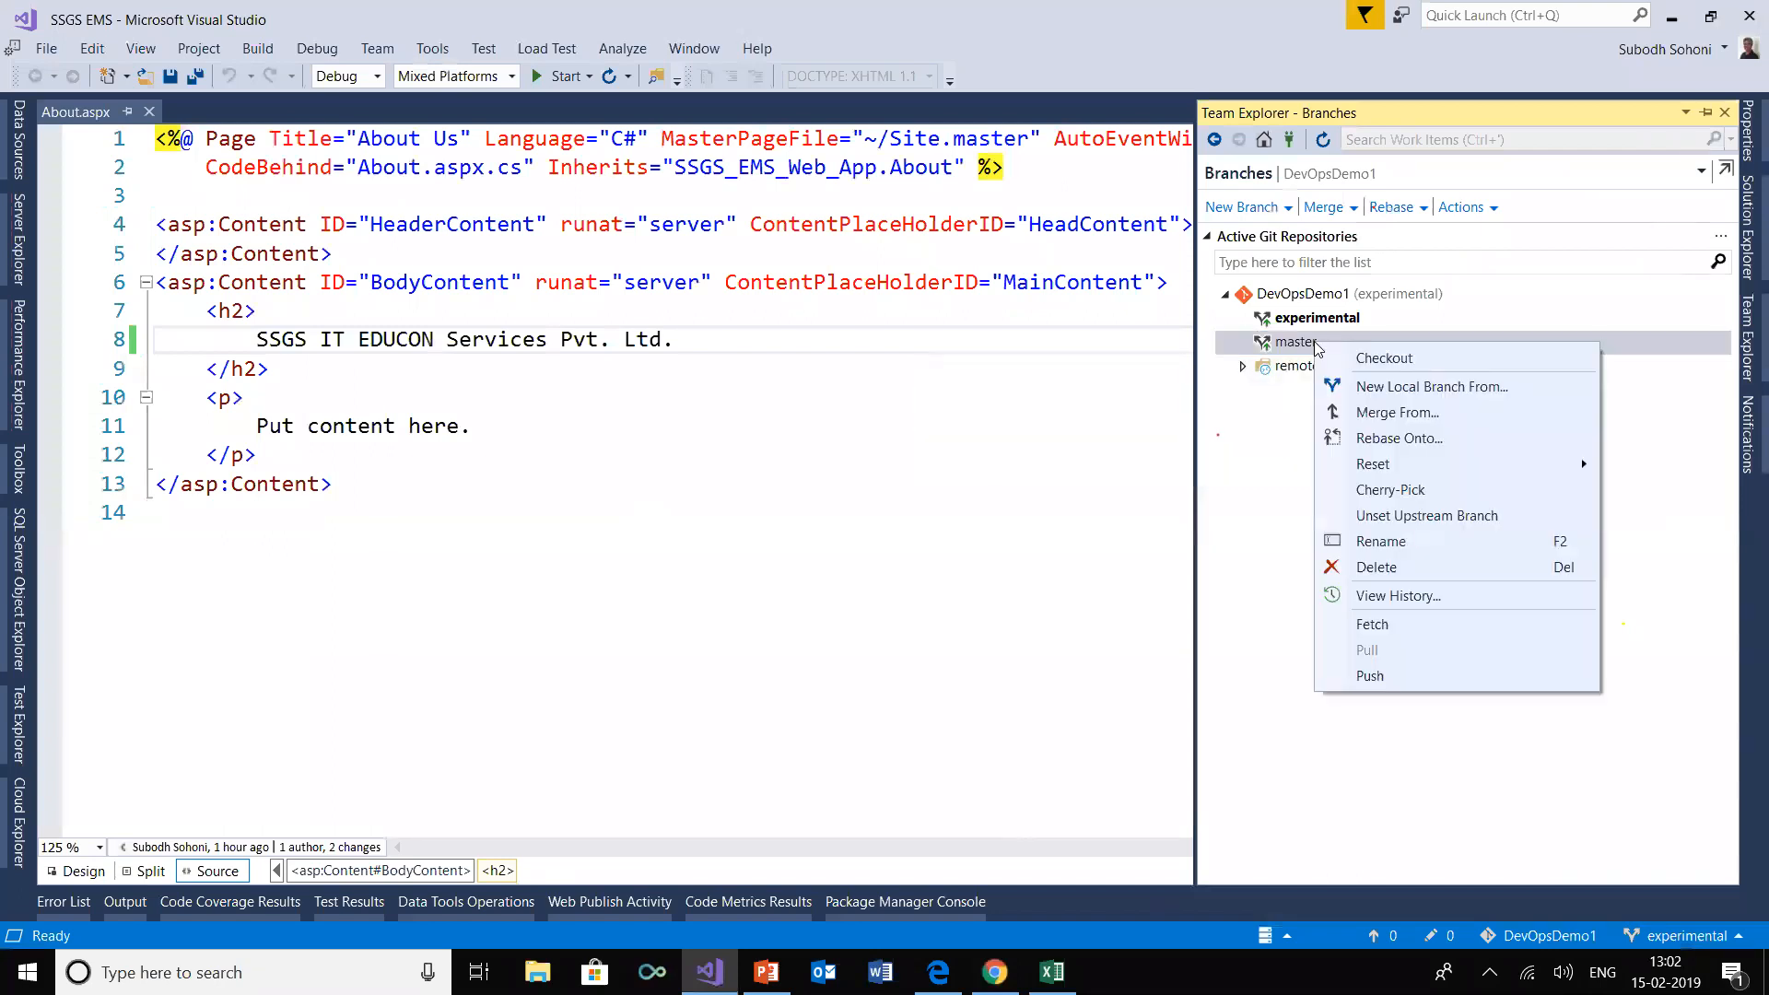
{"action": "left_click", "coordinate": [1454, 360]}
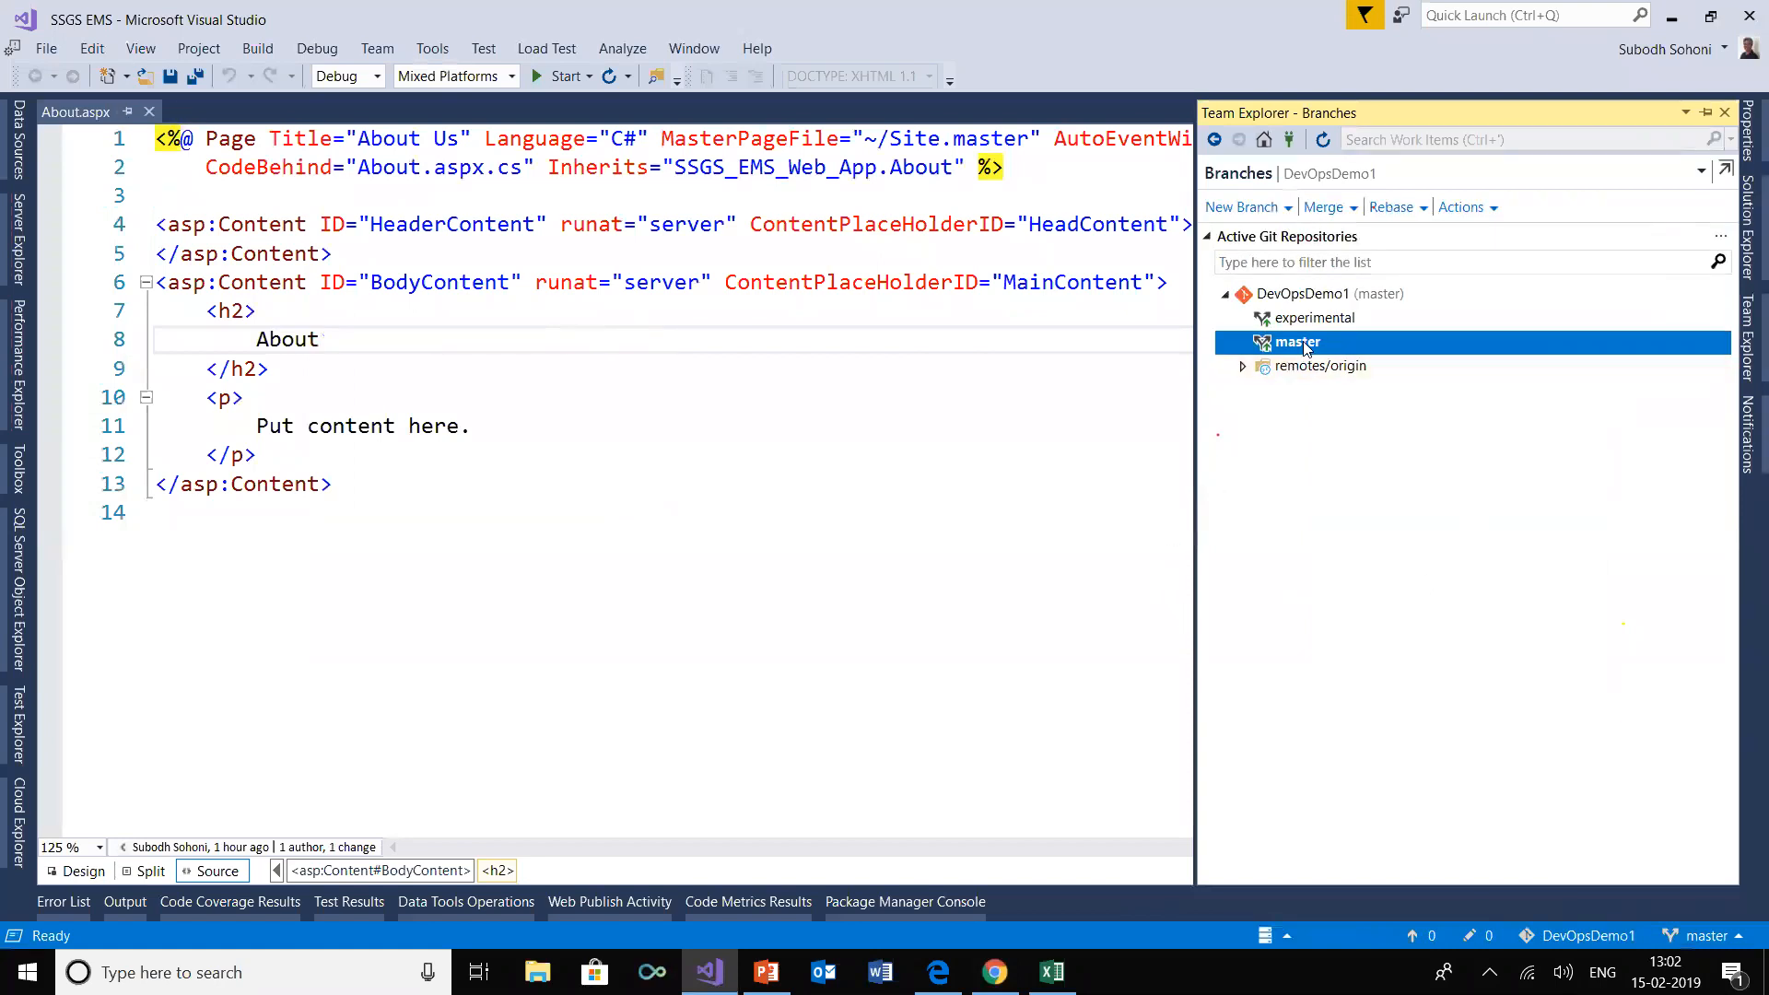
{"action": "mouse_move", "coordinate": [1308, 345]}
{"action": "double_click", "coordinate": [265, 339]}
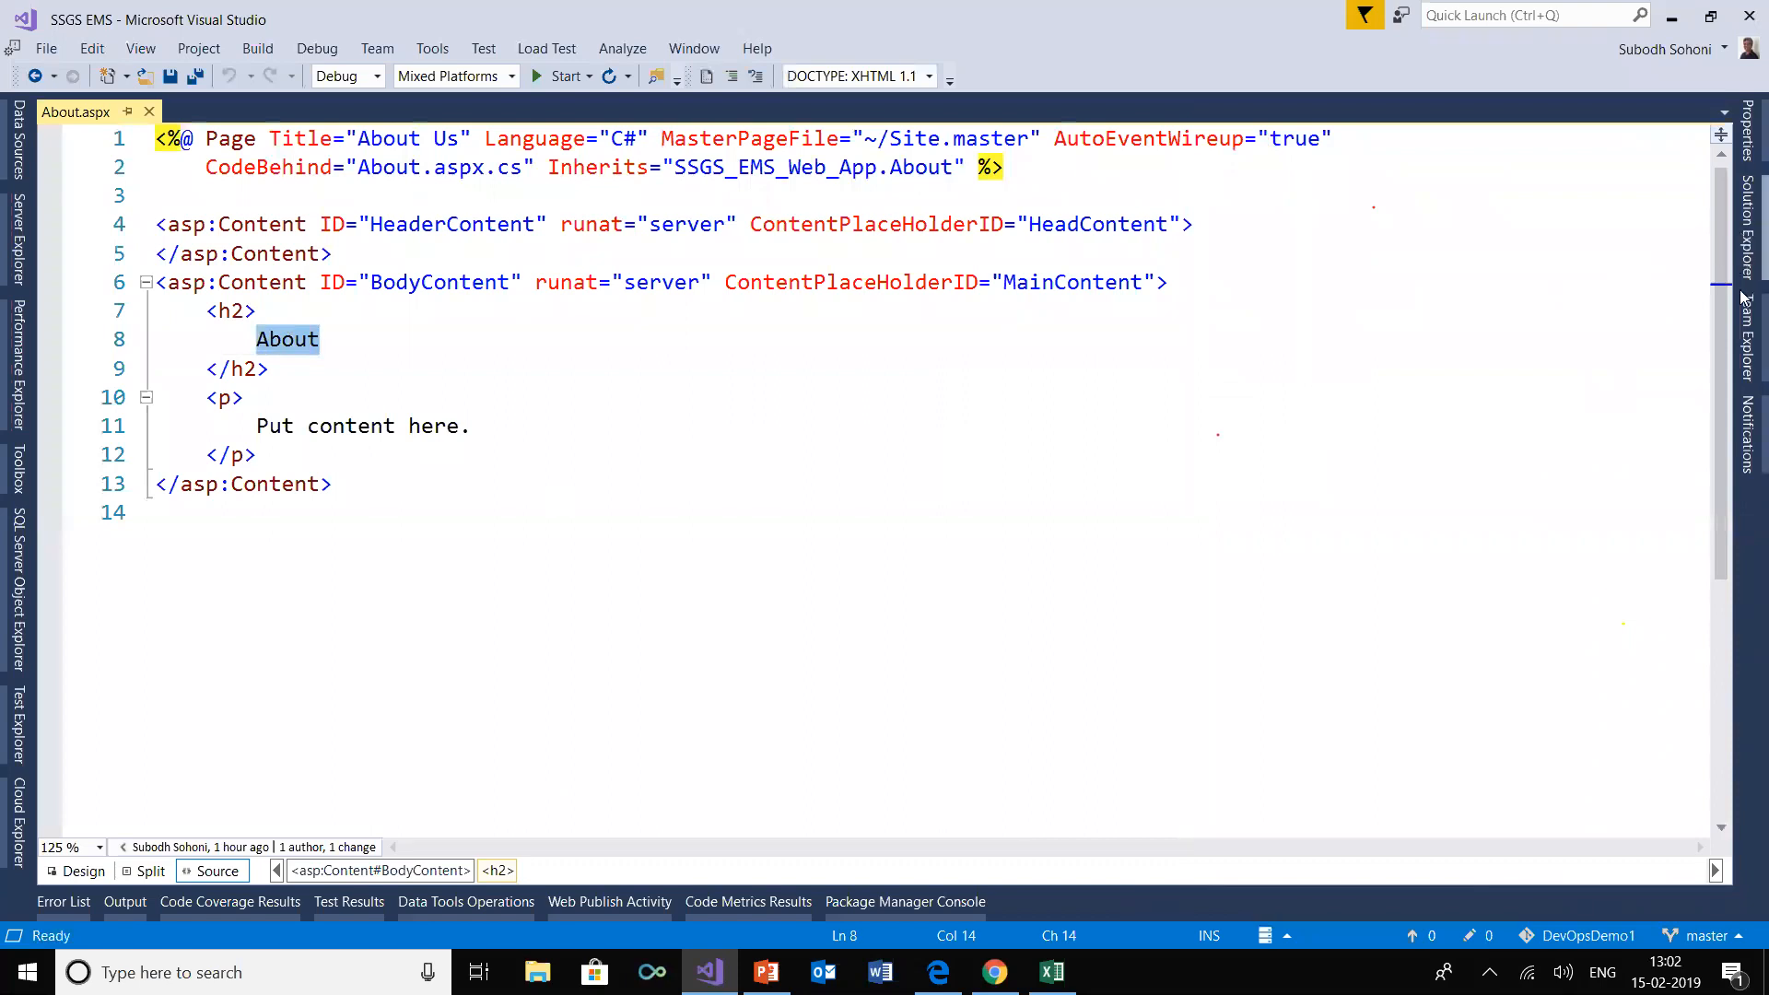
Pull the merged commits from the remote into local master and check the h2 heading in About.aspx
{"action": "left_click", "coordinate": [1744, 341]}
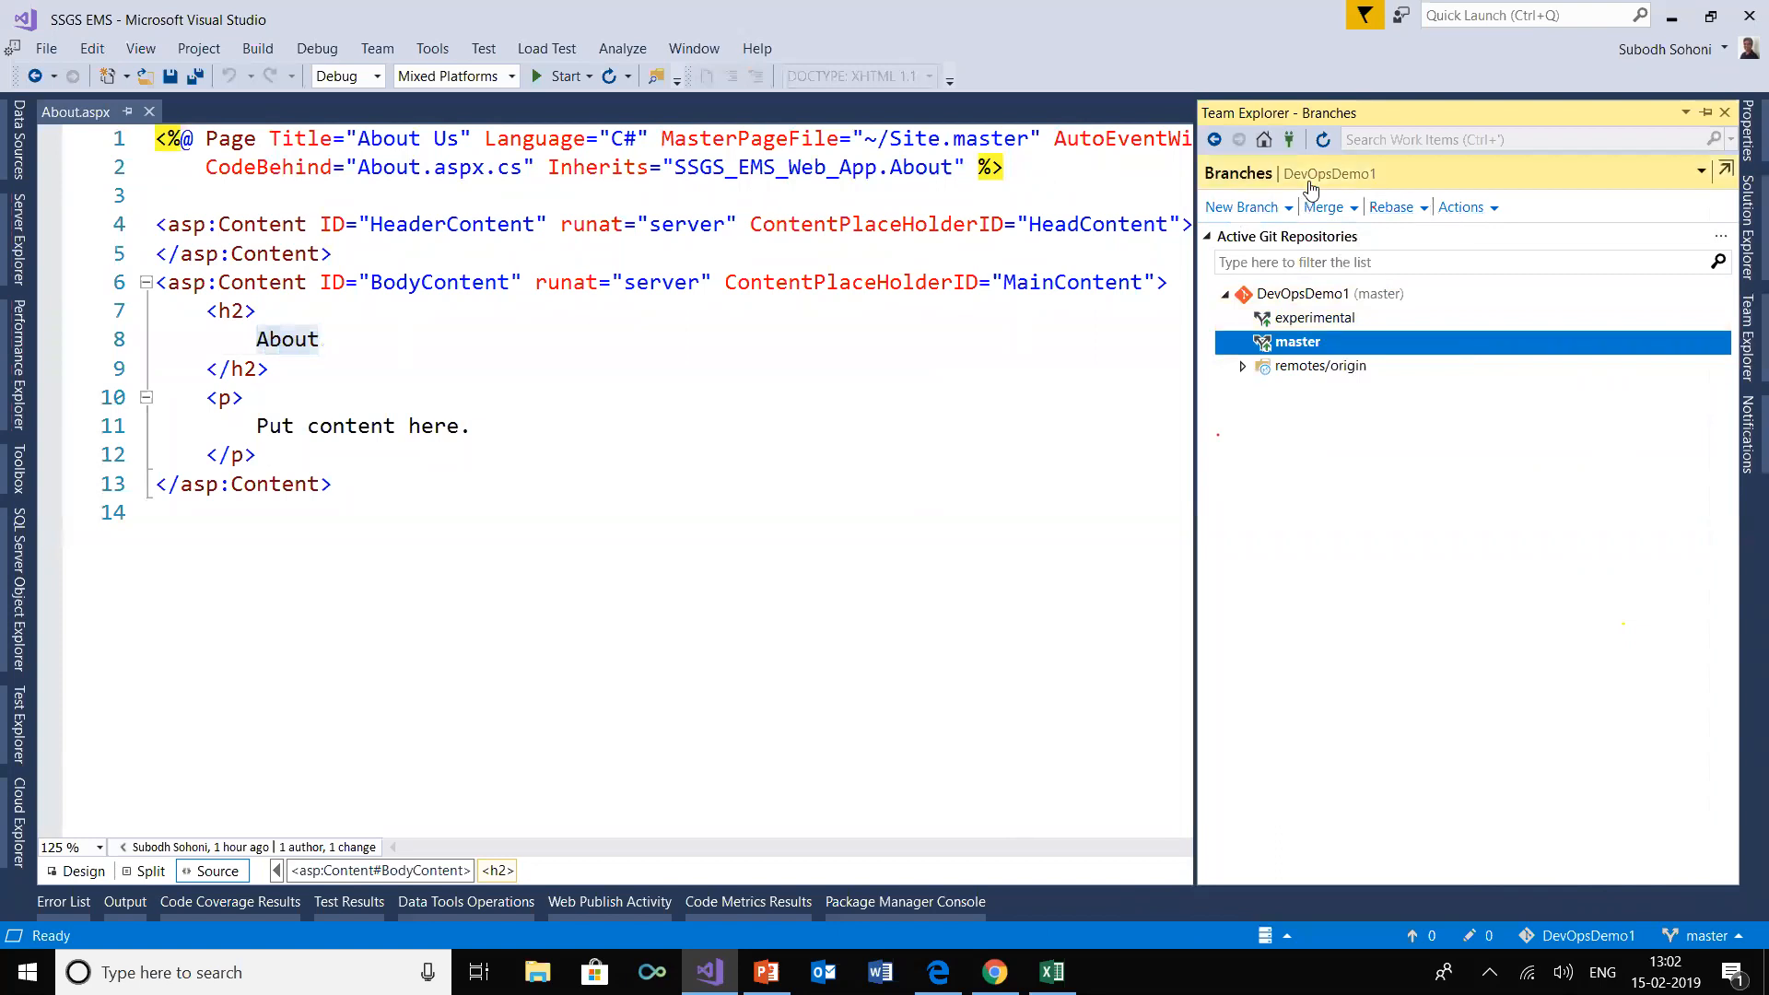
{"action": "left_click", "coordinate": [1264, 141]}
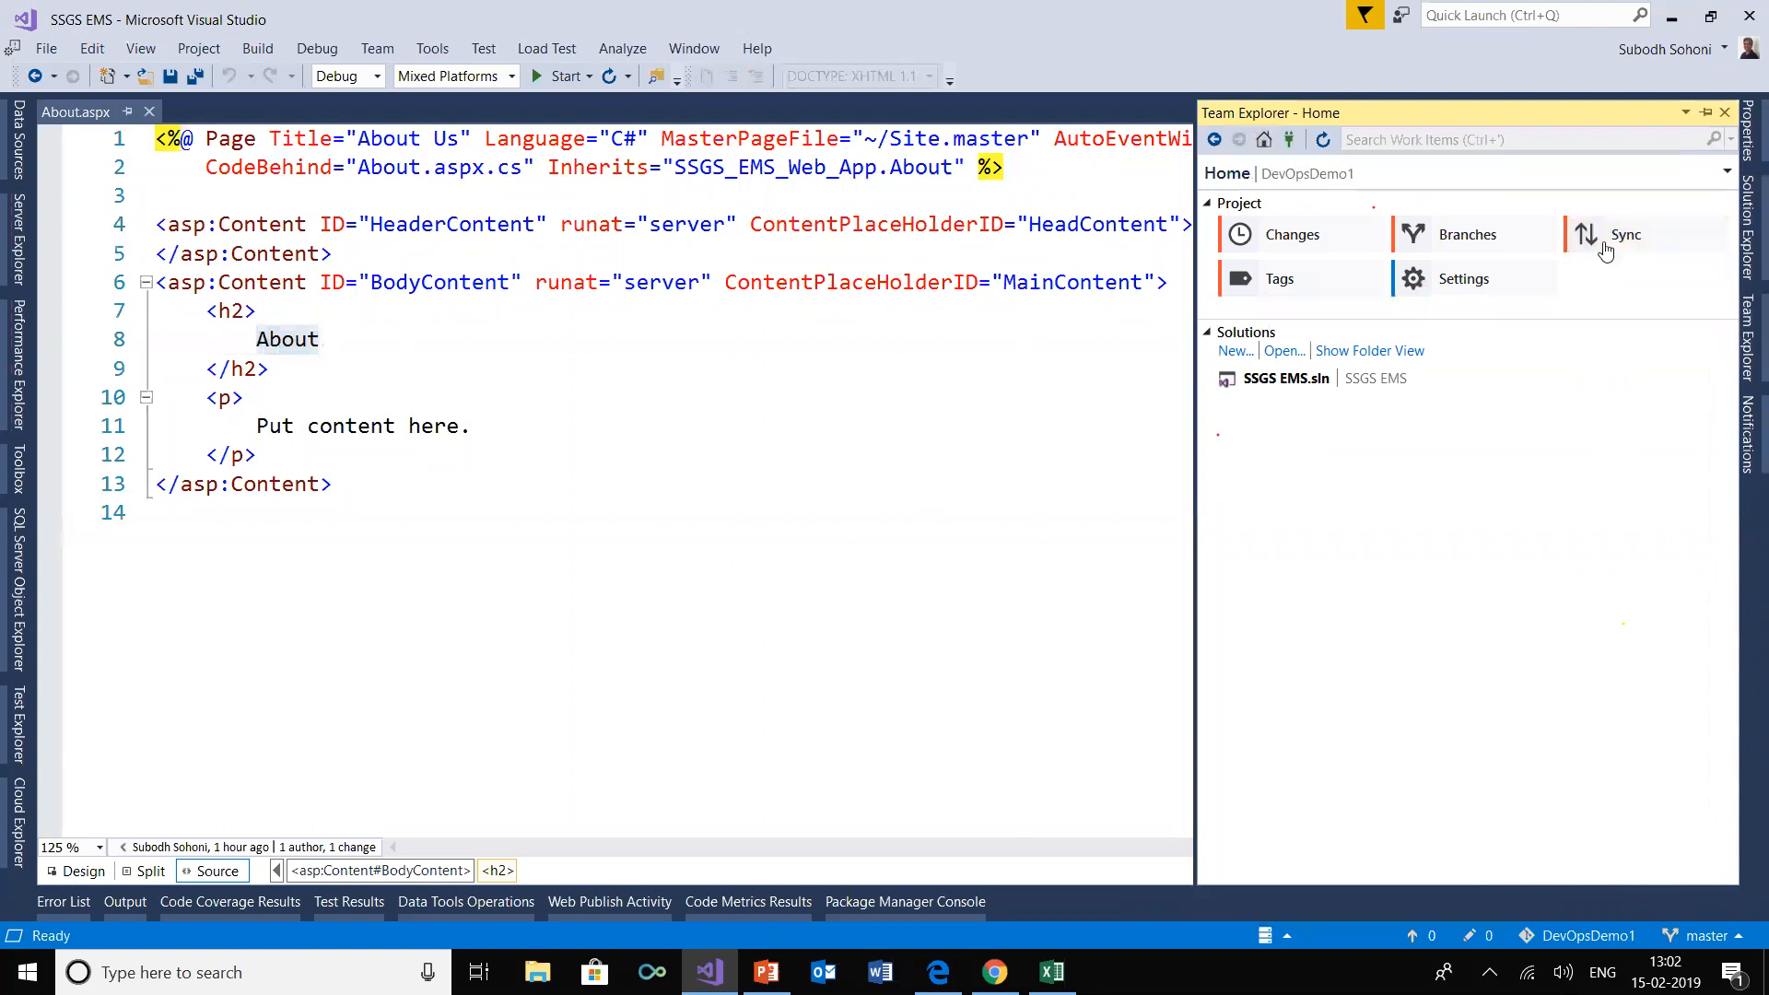
{"action": "left_click", "coordinate": [1622, 238]}
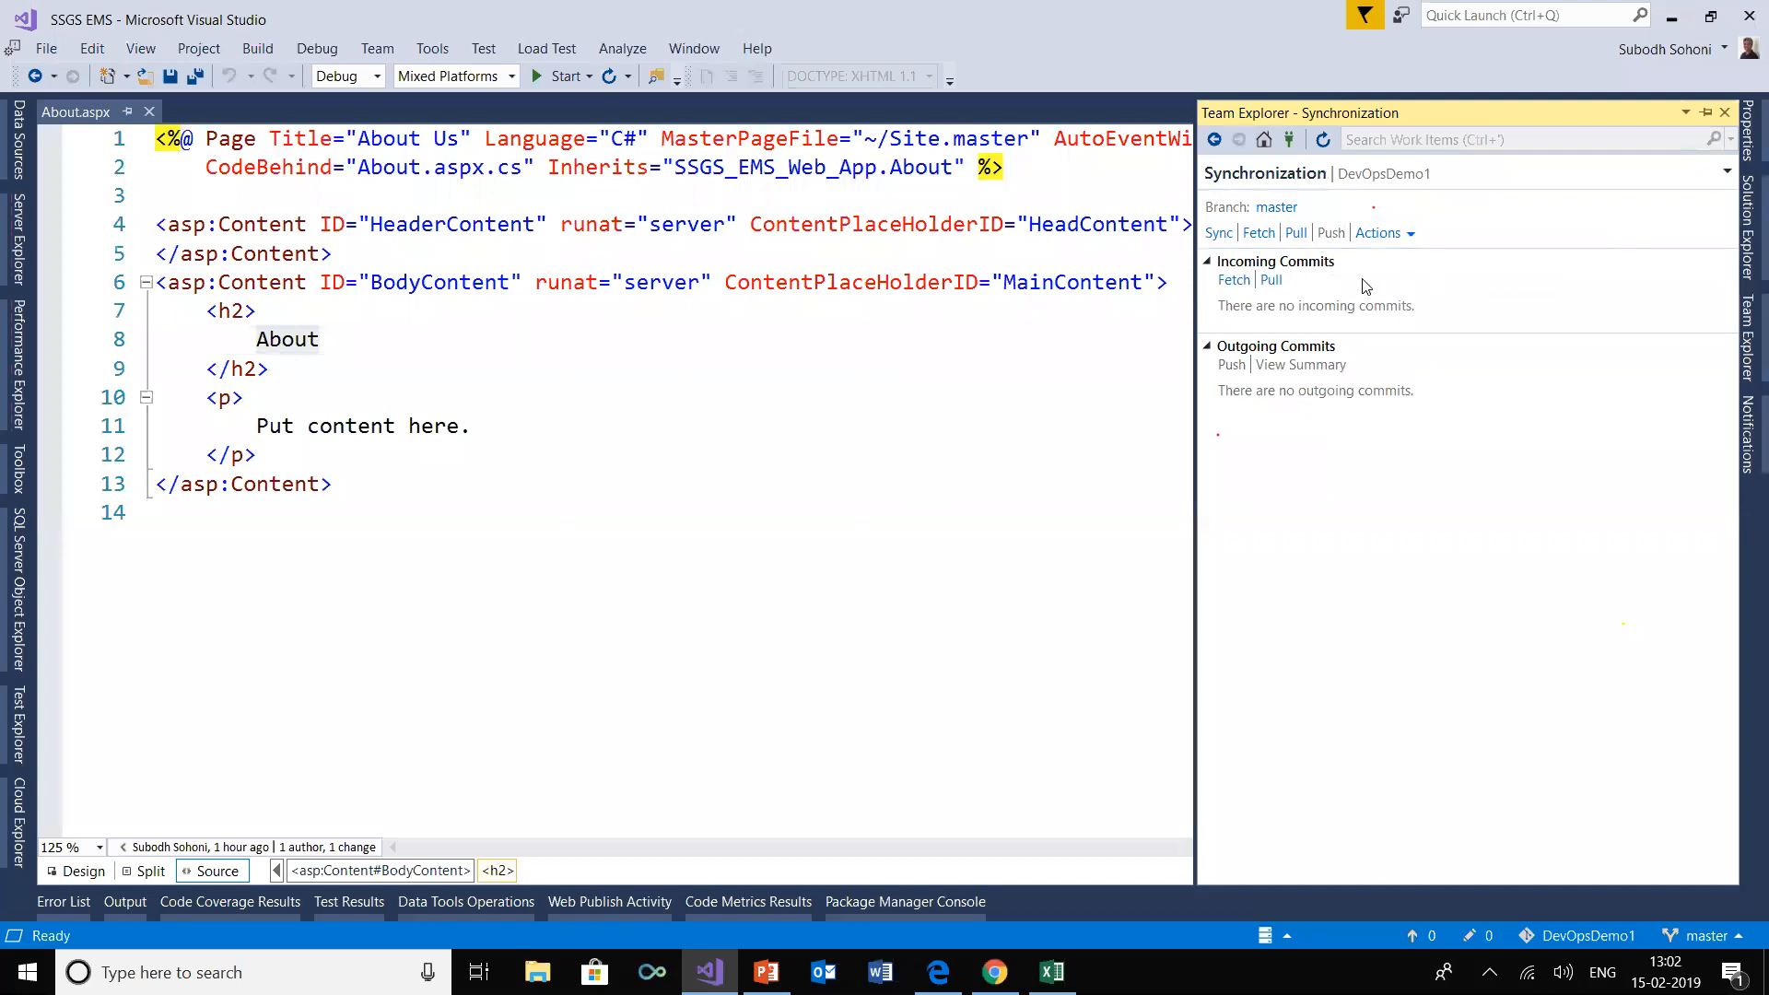
{"action": "left_click", "coordinate": [1271, 280]}
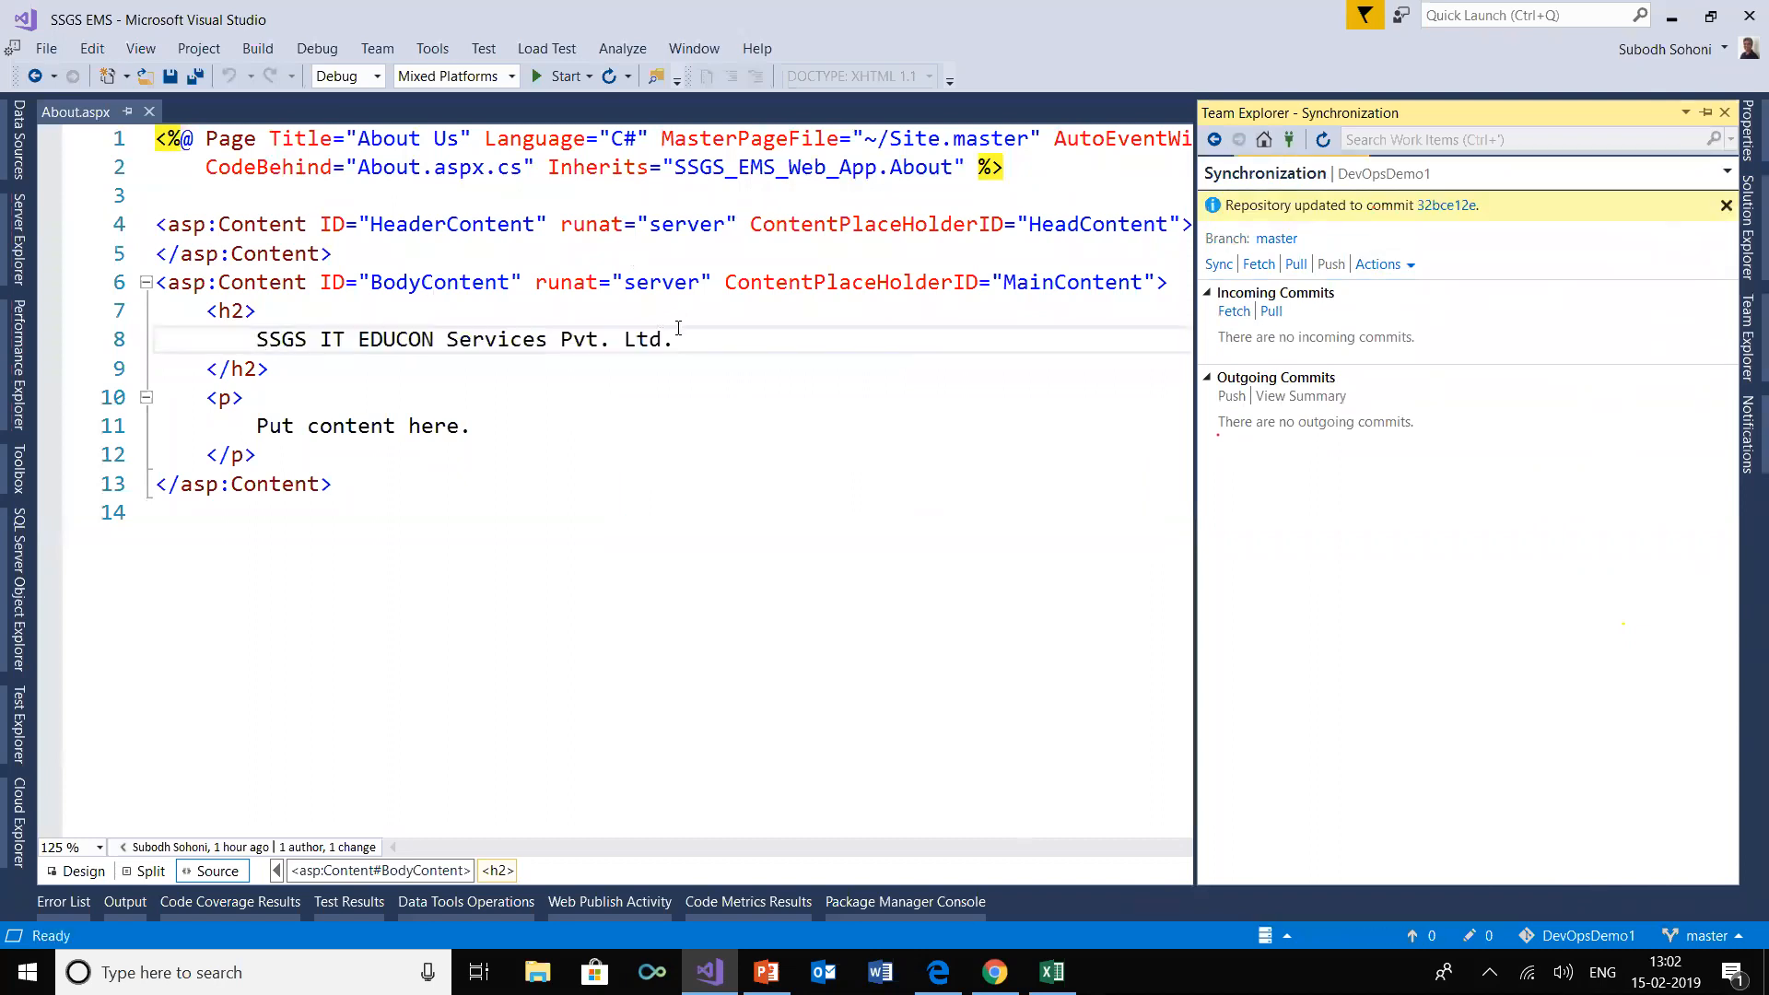
{"action": "left_click_drag", "start_coordinate": [677, 339], "coordinate": [256, 349]}
{"action": "left_click", "coordinate": [744, 573]}
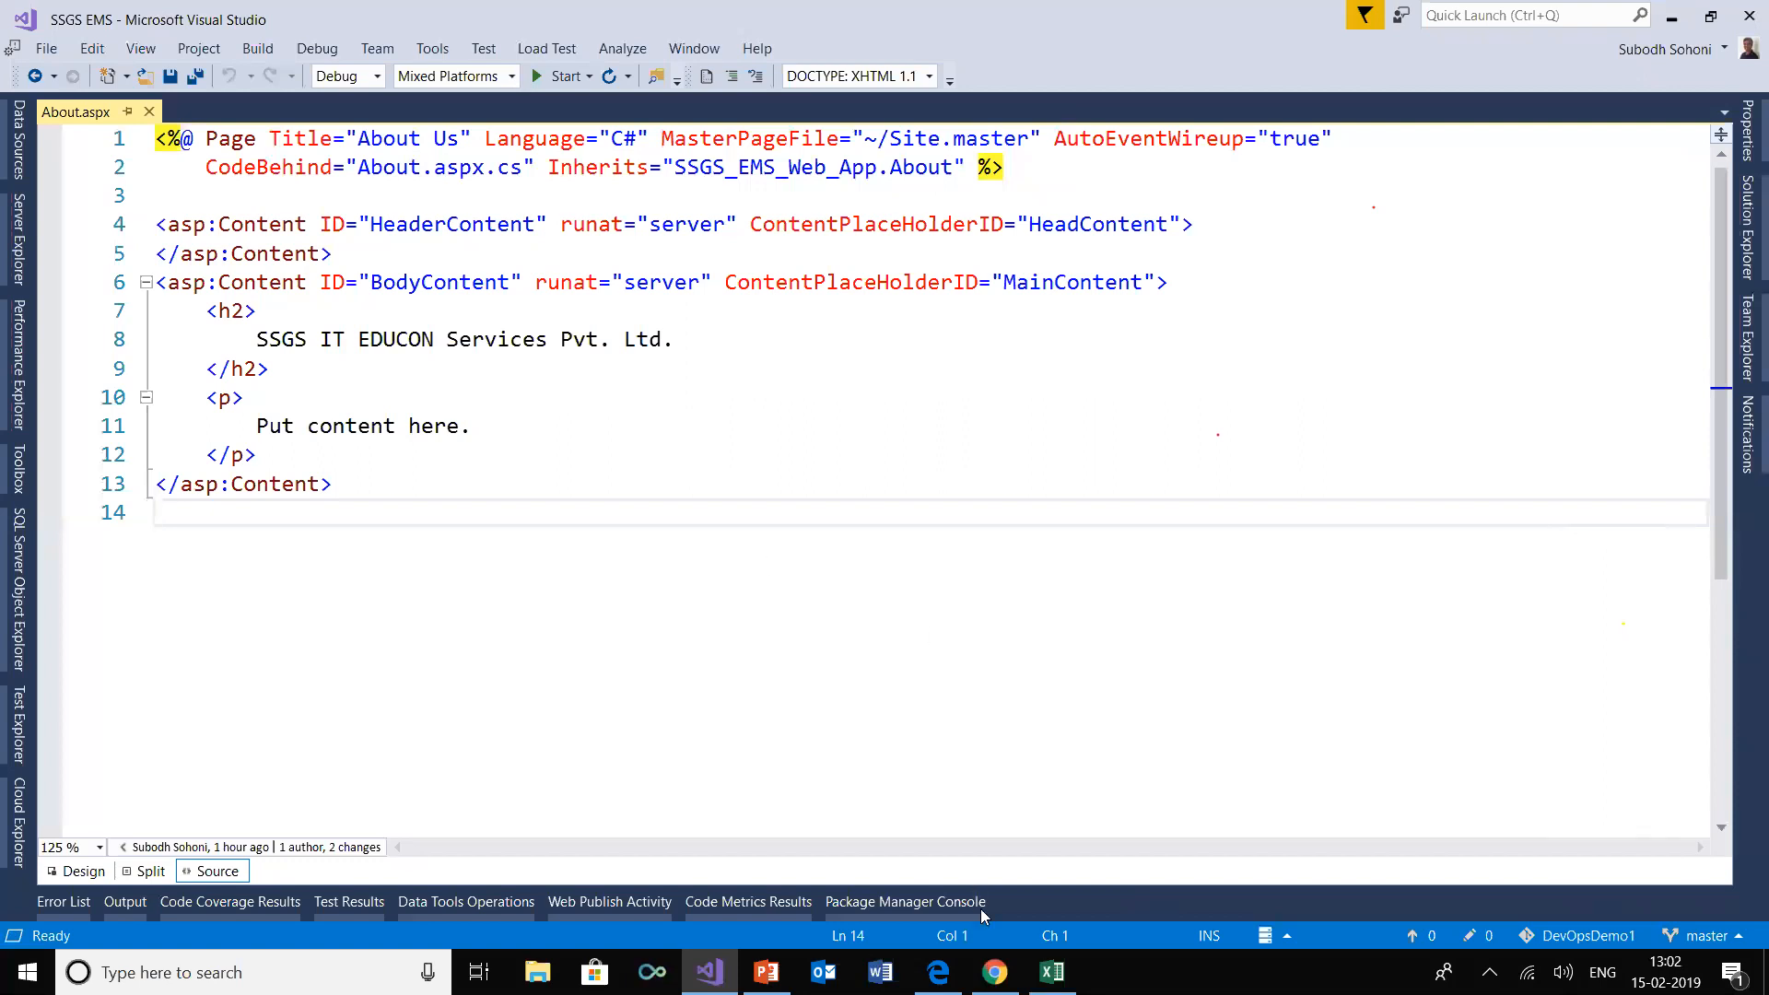
Switch to Azure DevOps and create a build pipeline from the DevOpsDemo1 repository's master branch using the .NET Desktop template
{"action": "left_click", "coordinate": [958, 885]}
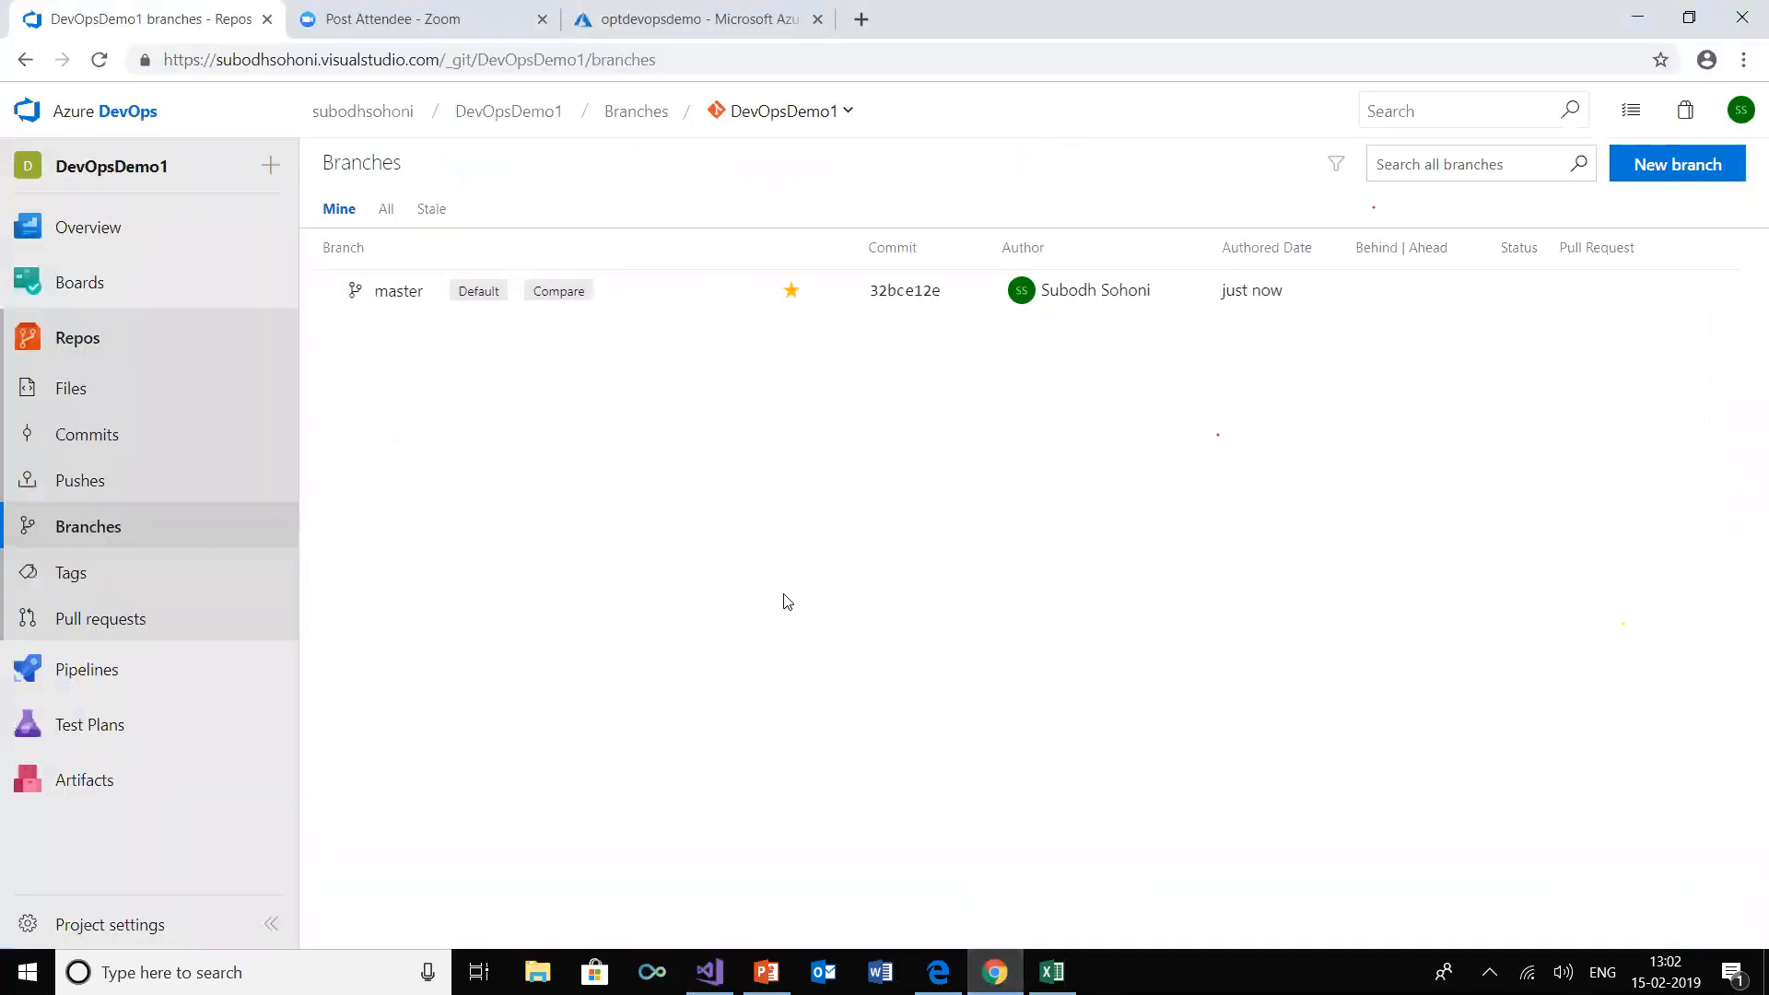
{"action": "left_click", "coordinate": [29, 344]}
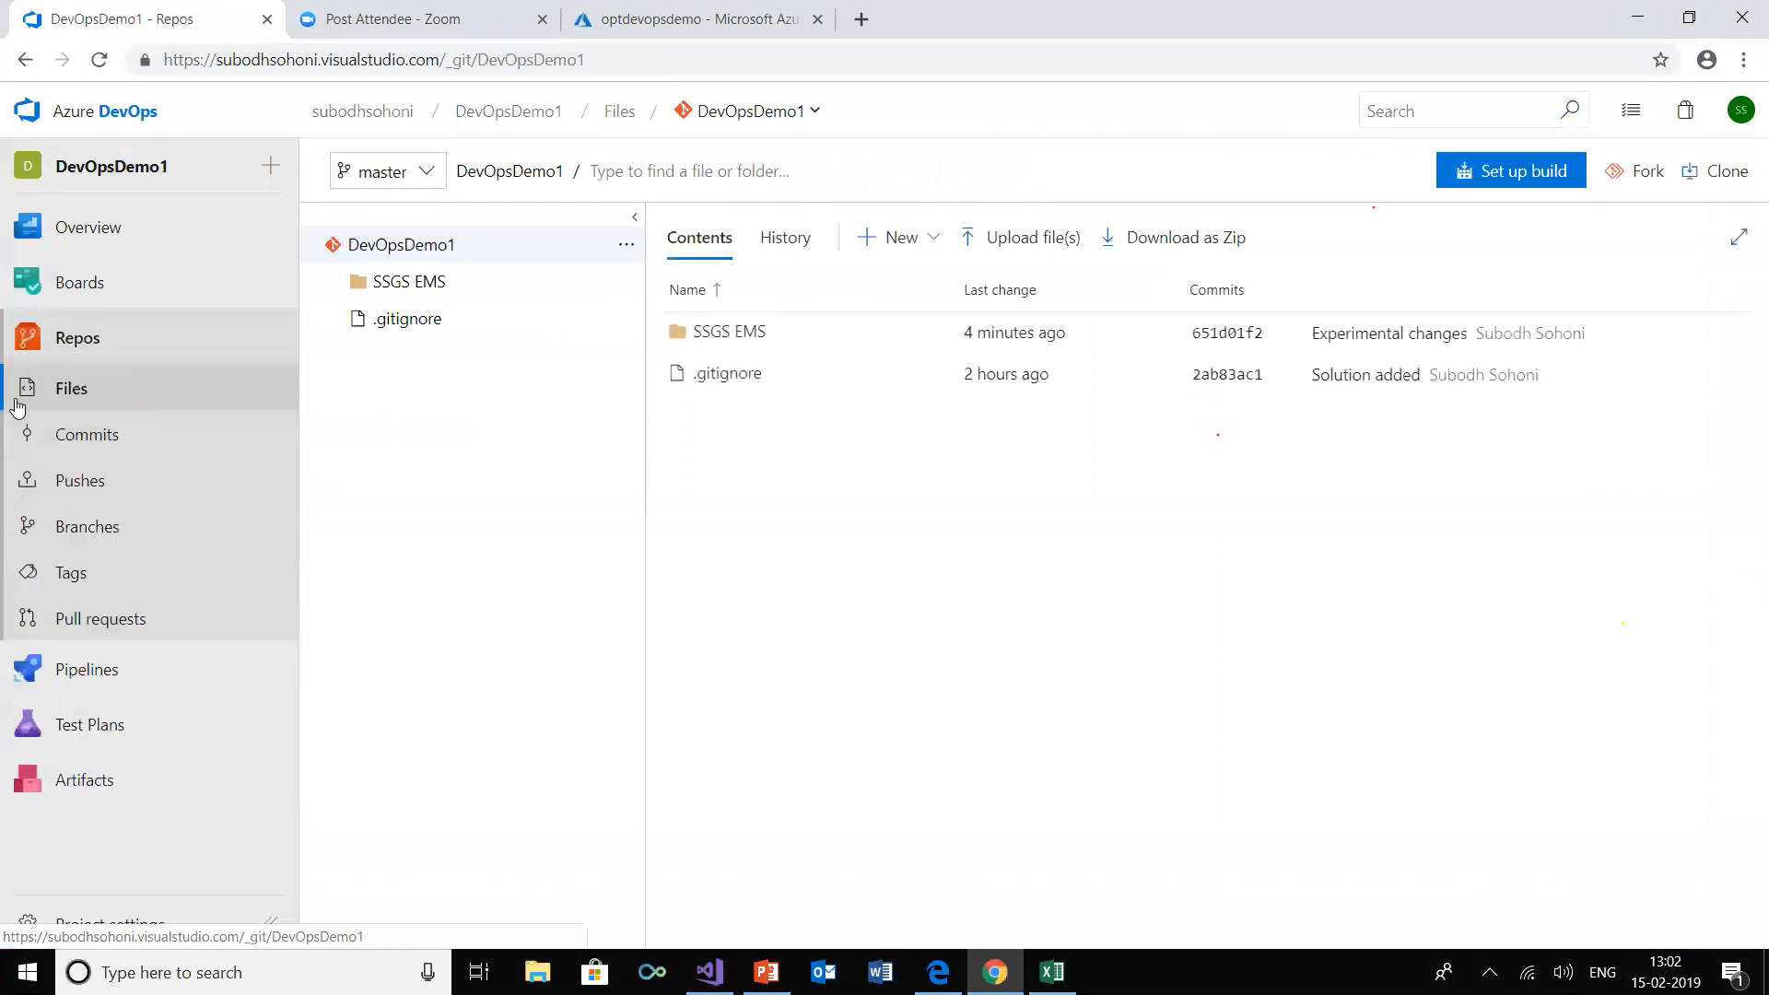
{"action": "left_click", "coordinate": [82, 670]}
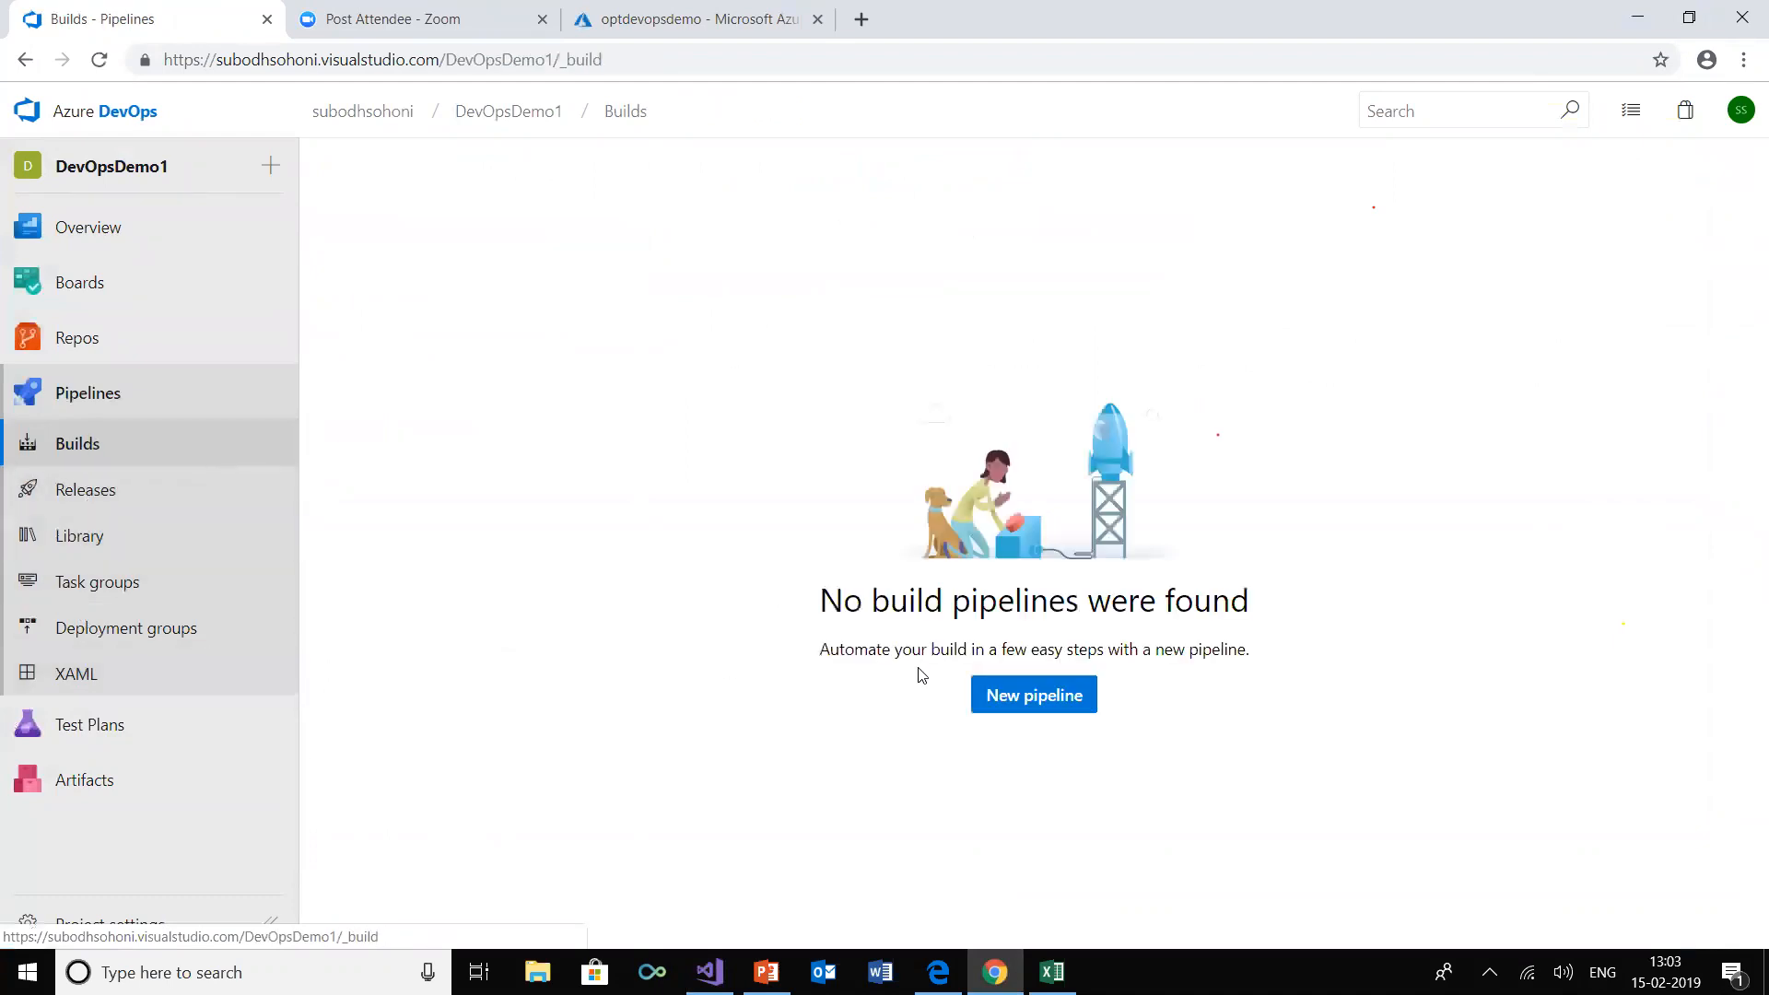
{"action": "left_click", "coordinate": [1060, 700]}
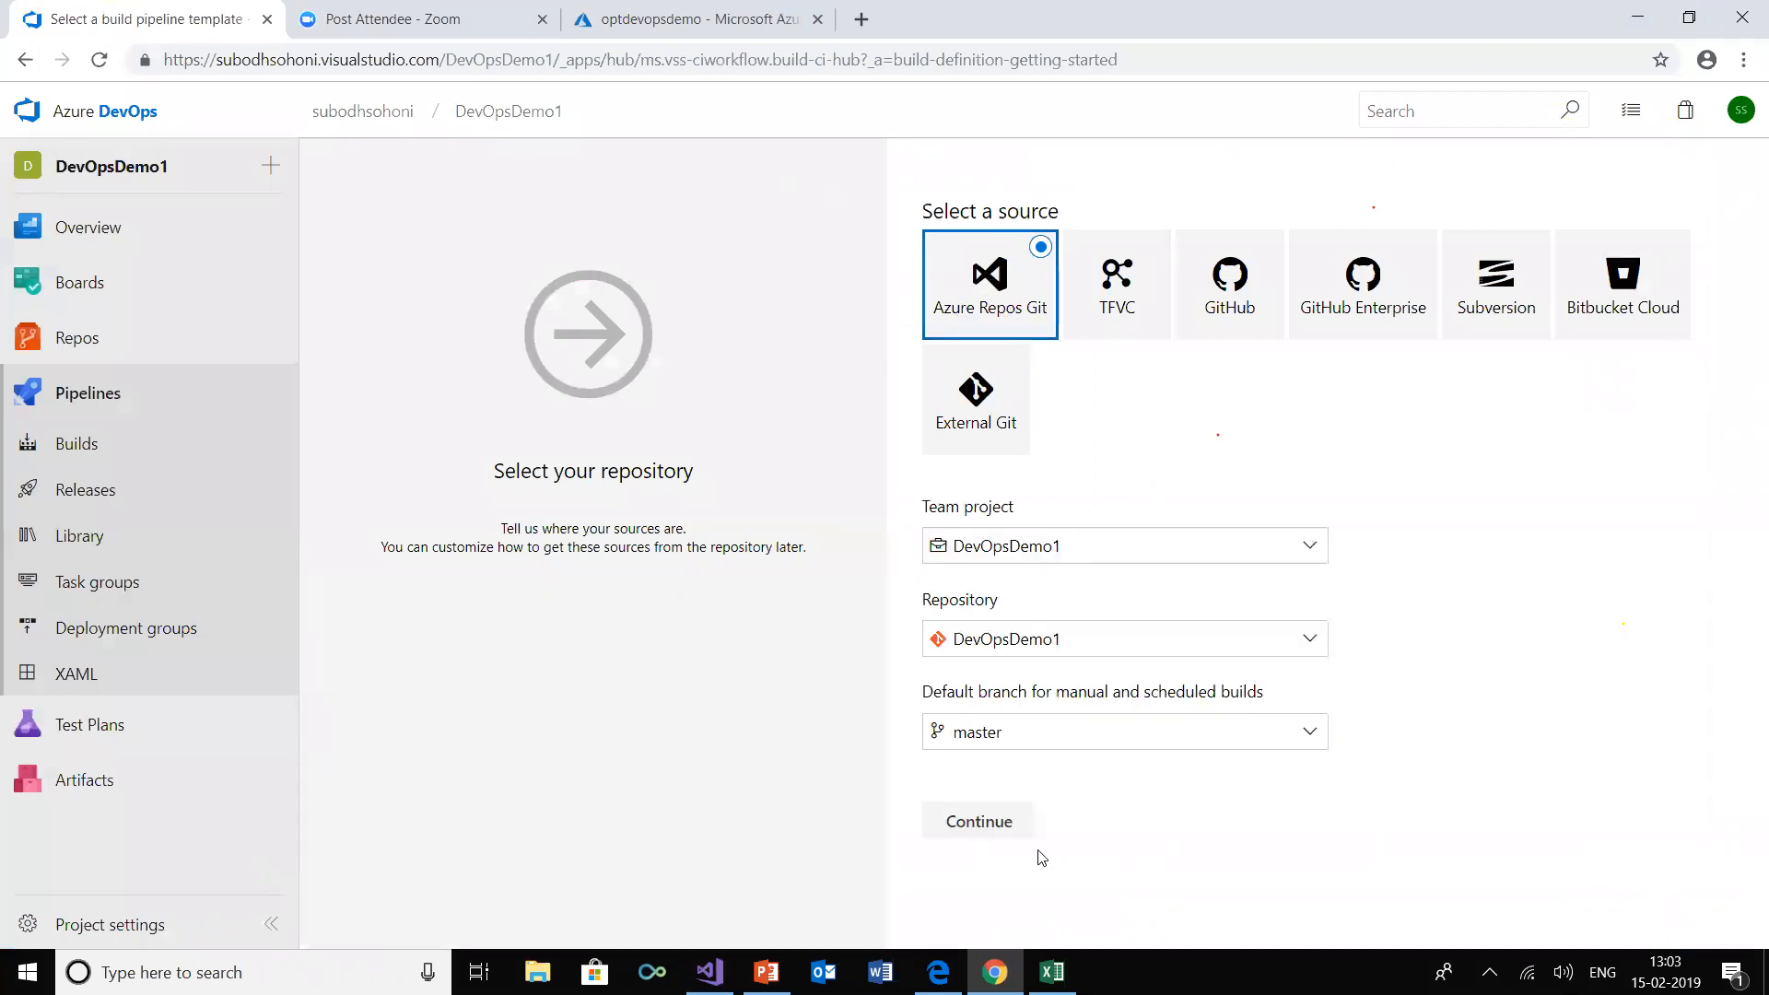
{"action": "left_click", "coordinate": [987, 824]}
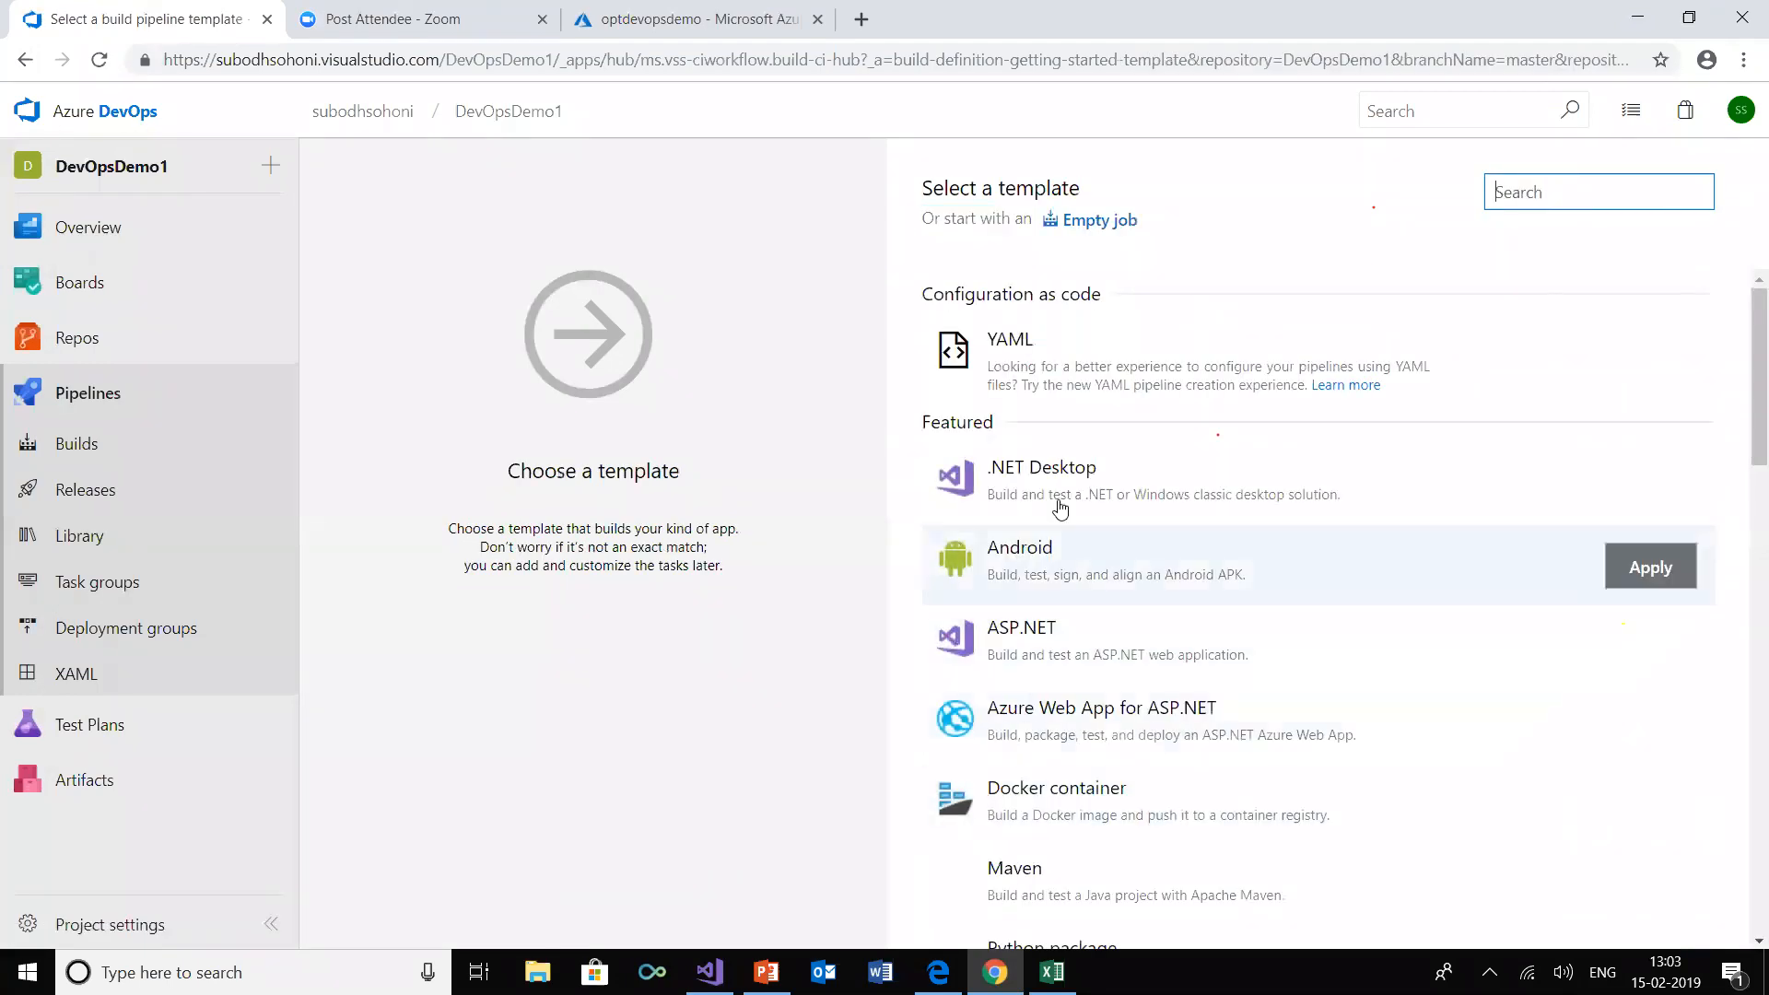
{"action": "left_click", "coordinate": [1071, 485]}
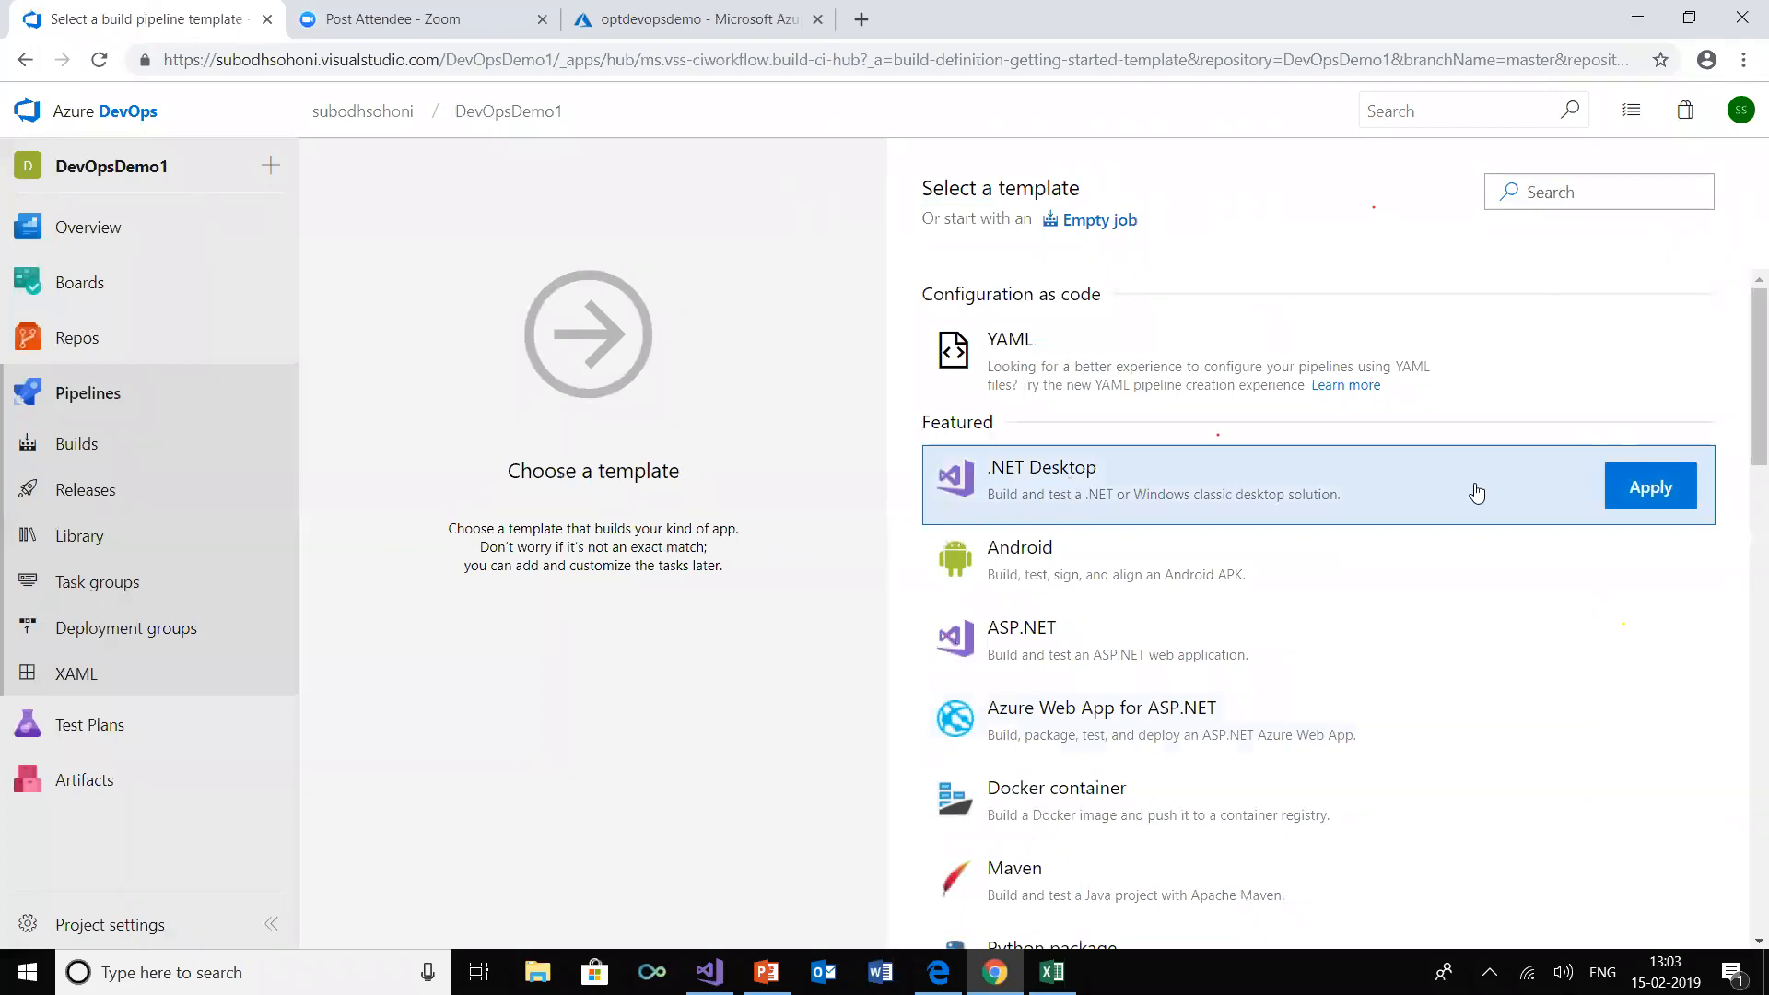
{"action": "left_click", "coordinate": [1661, 493]}
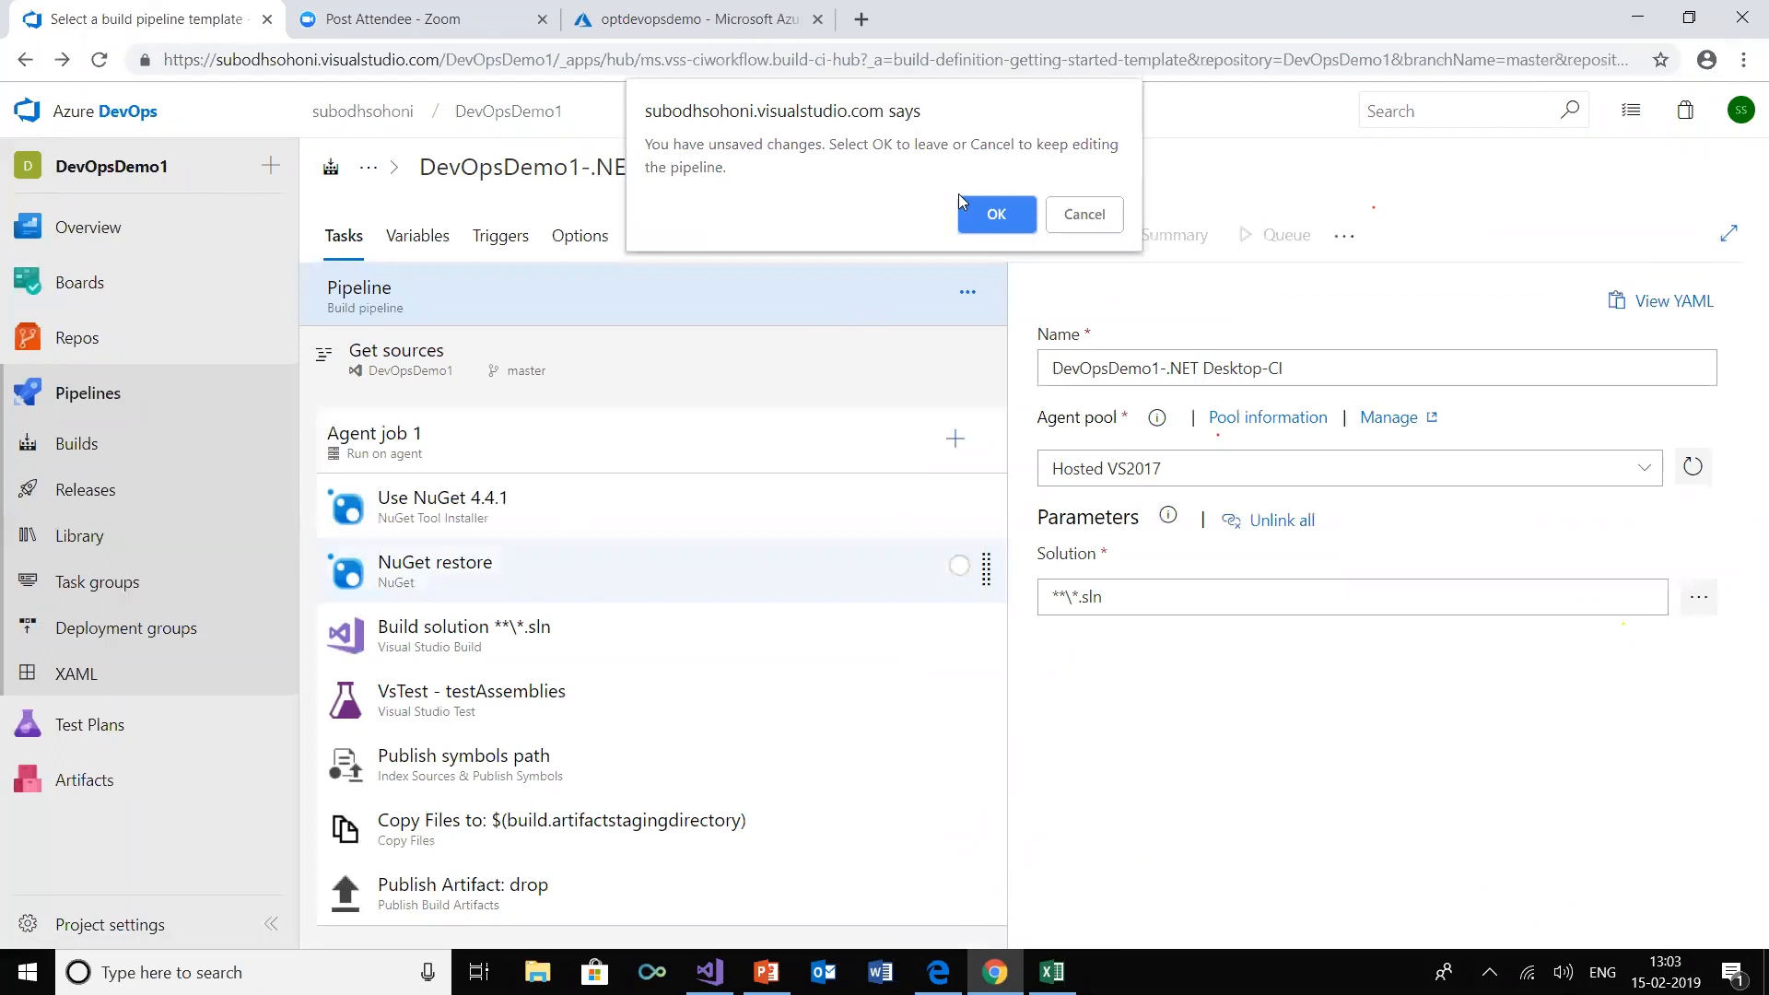
{"action": "left_click", "coordinate": [1084, 217]}
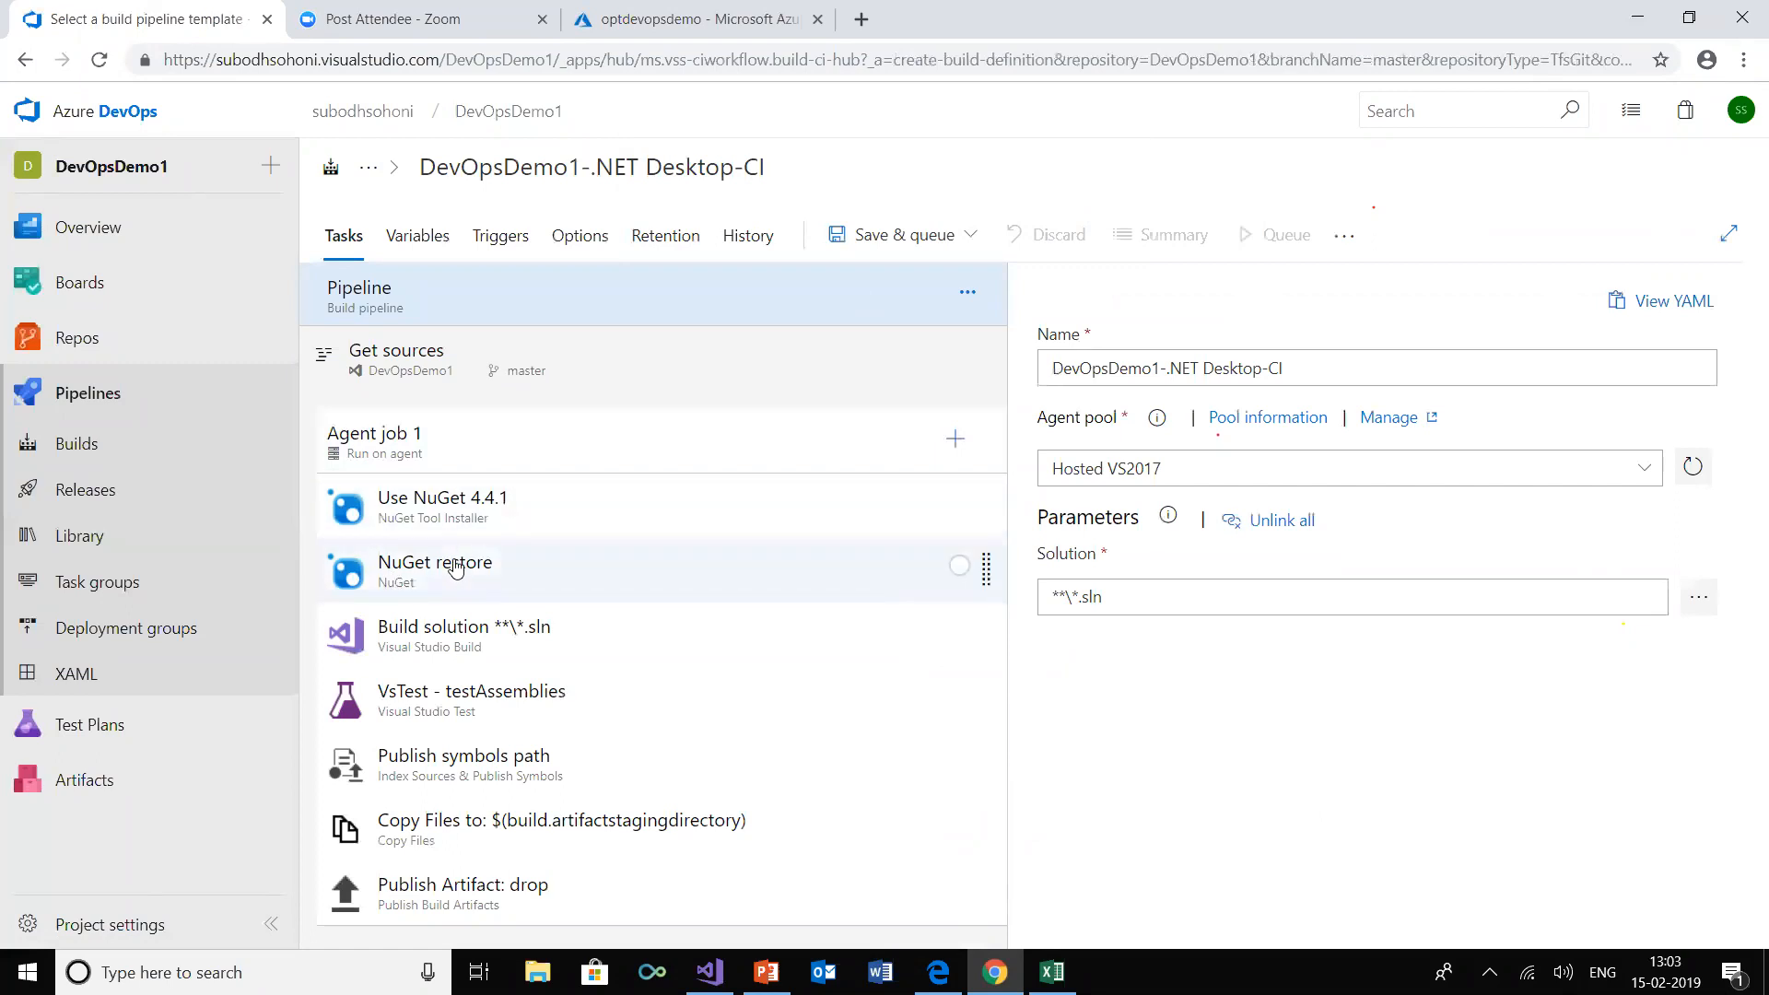
Review the settings of the Build solution, VsTest, Publish symbols path, Copy Files and Publish Artifact tasks
{"action": "left_click", "coordinate": [453, 635]}
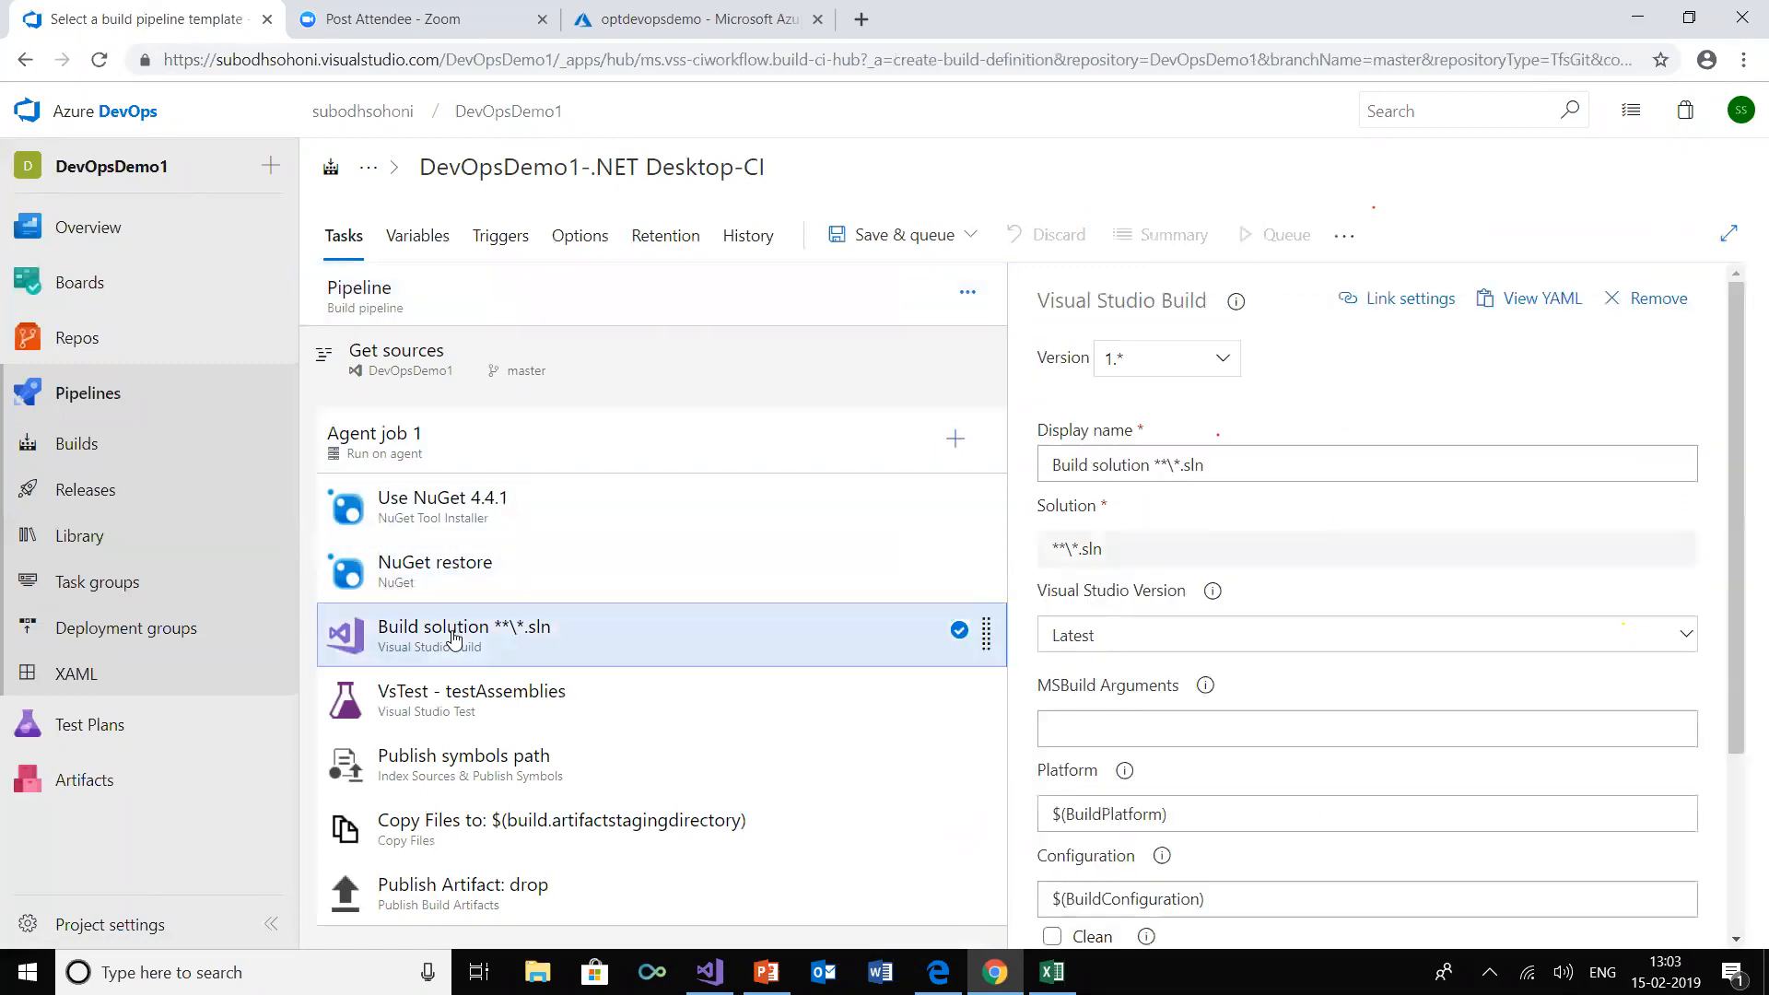
{"action": "left_click", "coordinate": [454, 702]}
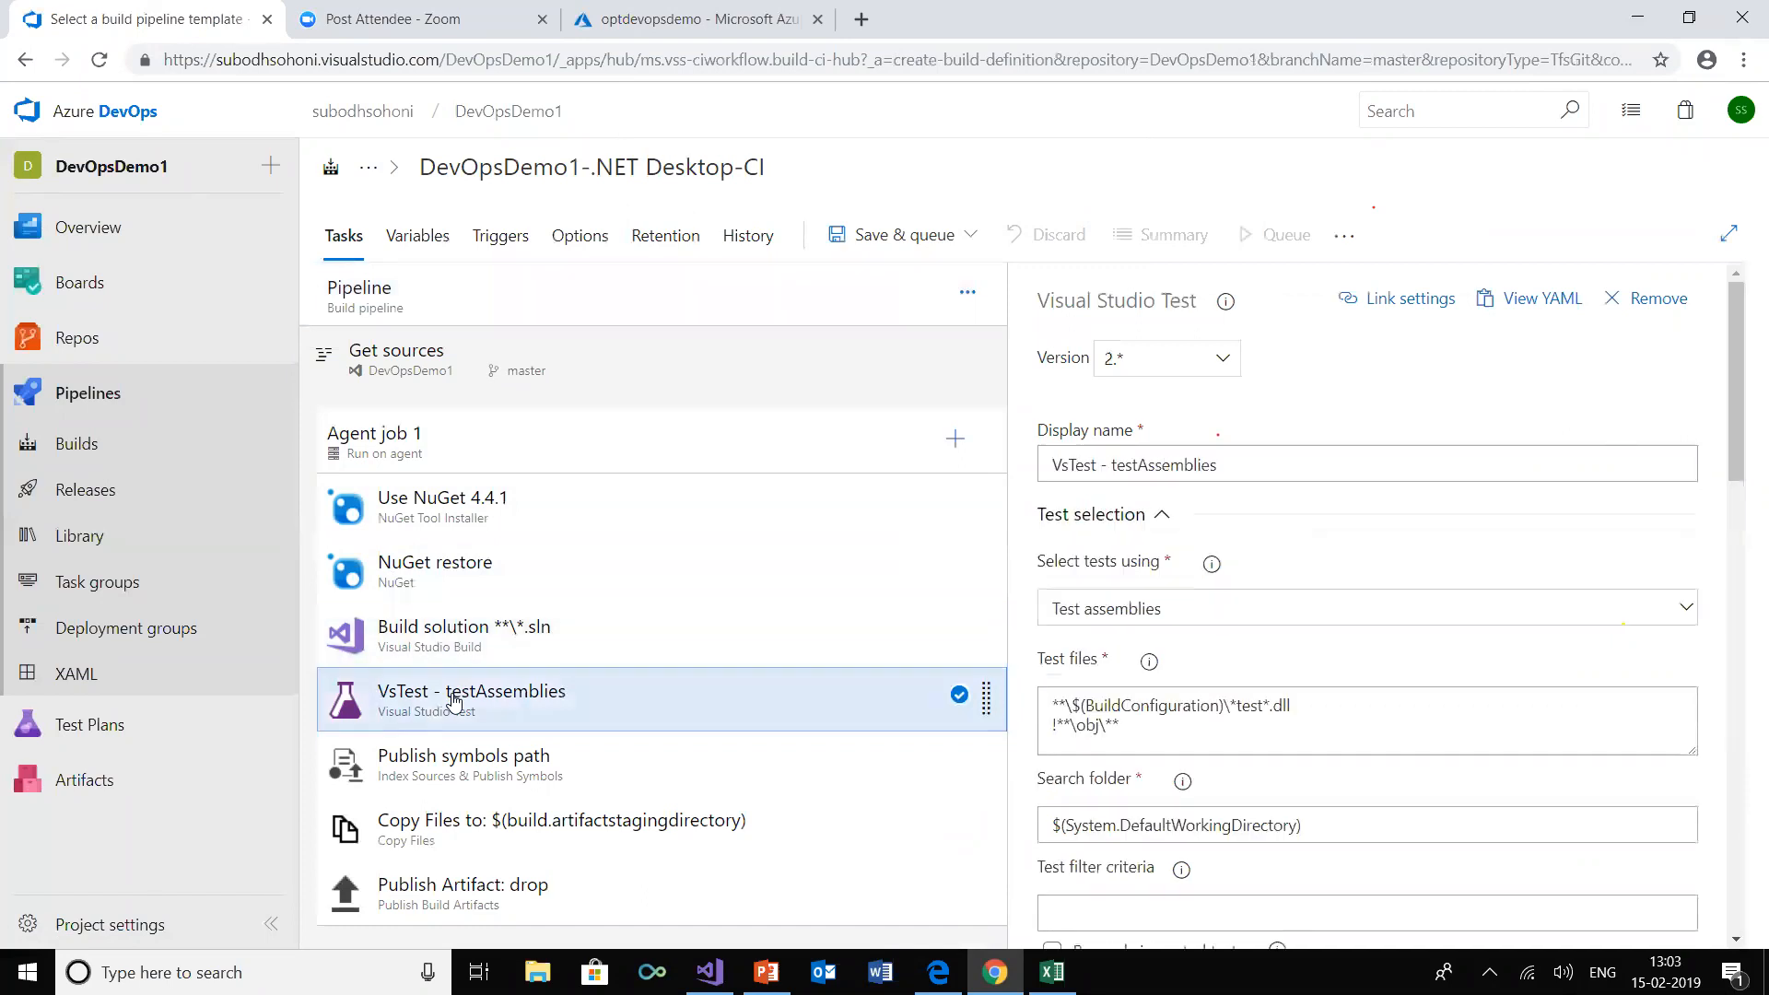
{"action": "left_click", "coordinate": [504, 768]}
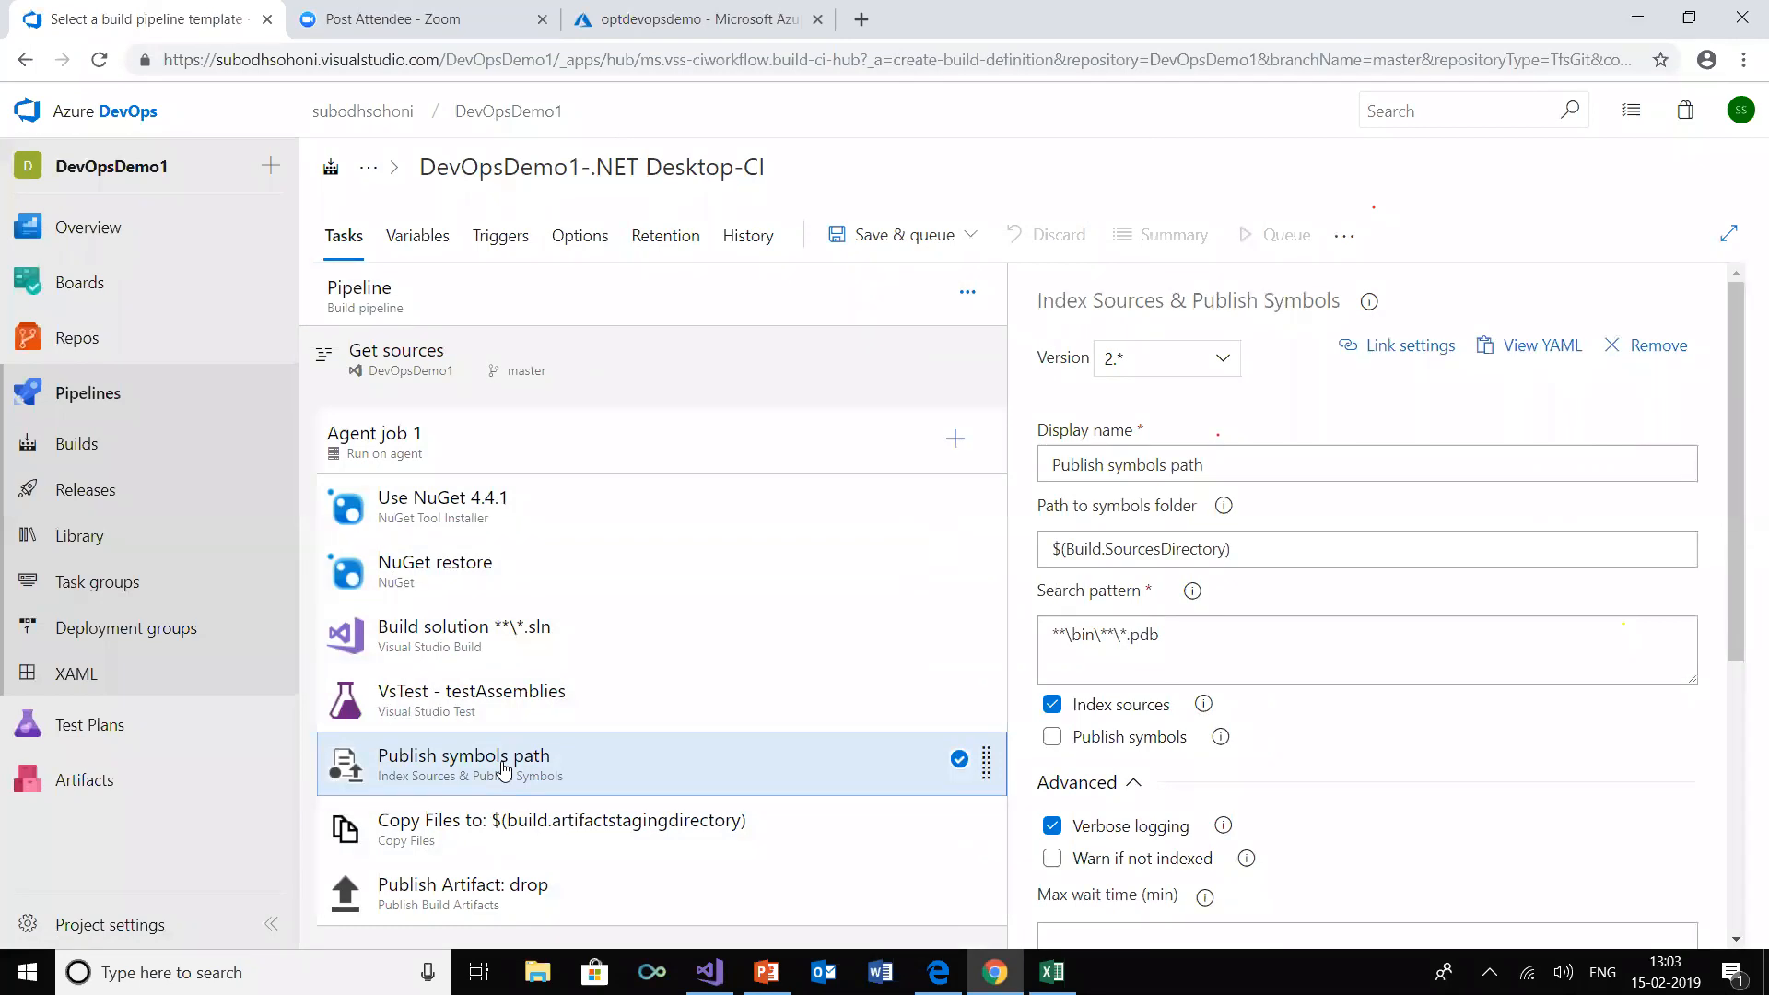
{"action": "left_click", "coordinate": [505, 828]}
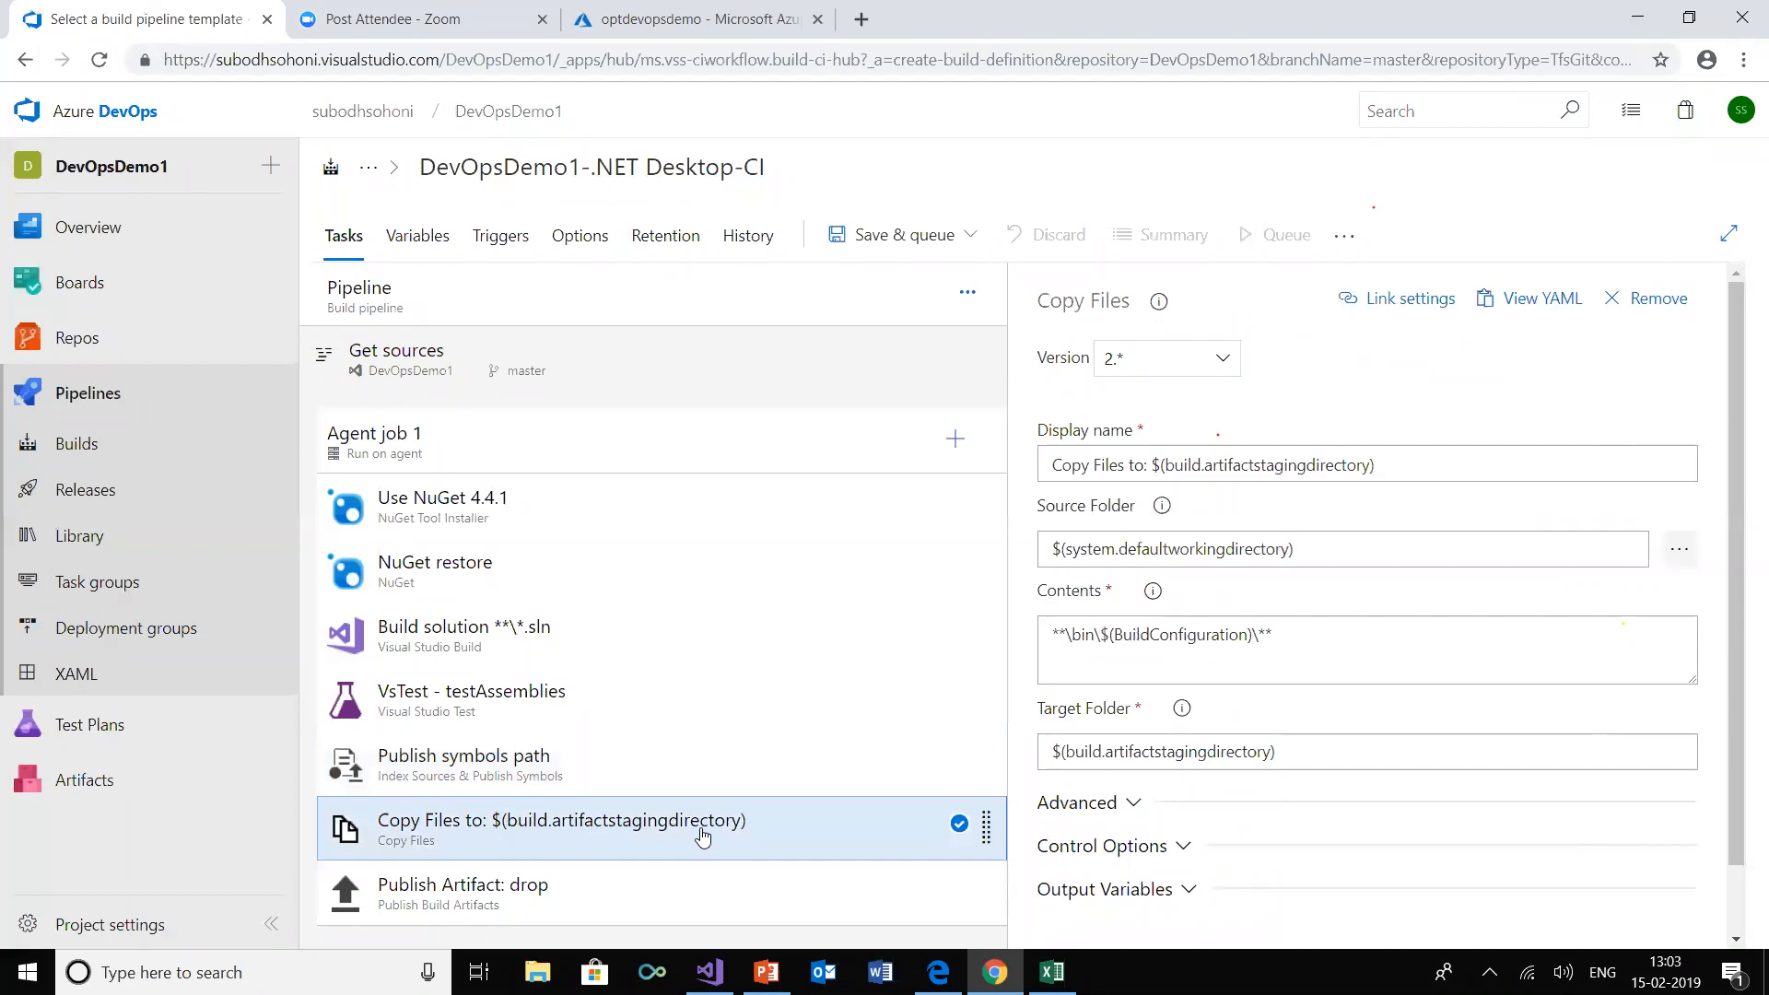
{"action": "left_click", "coordinate": [476, 896]}
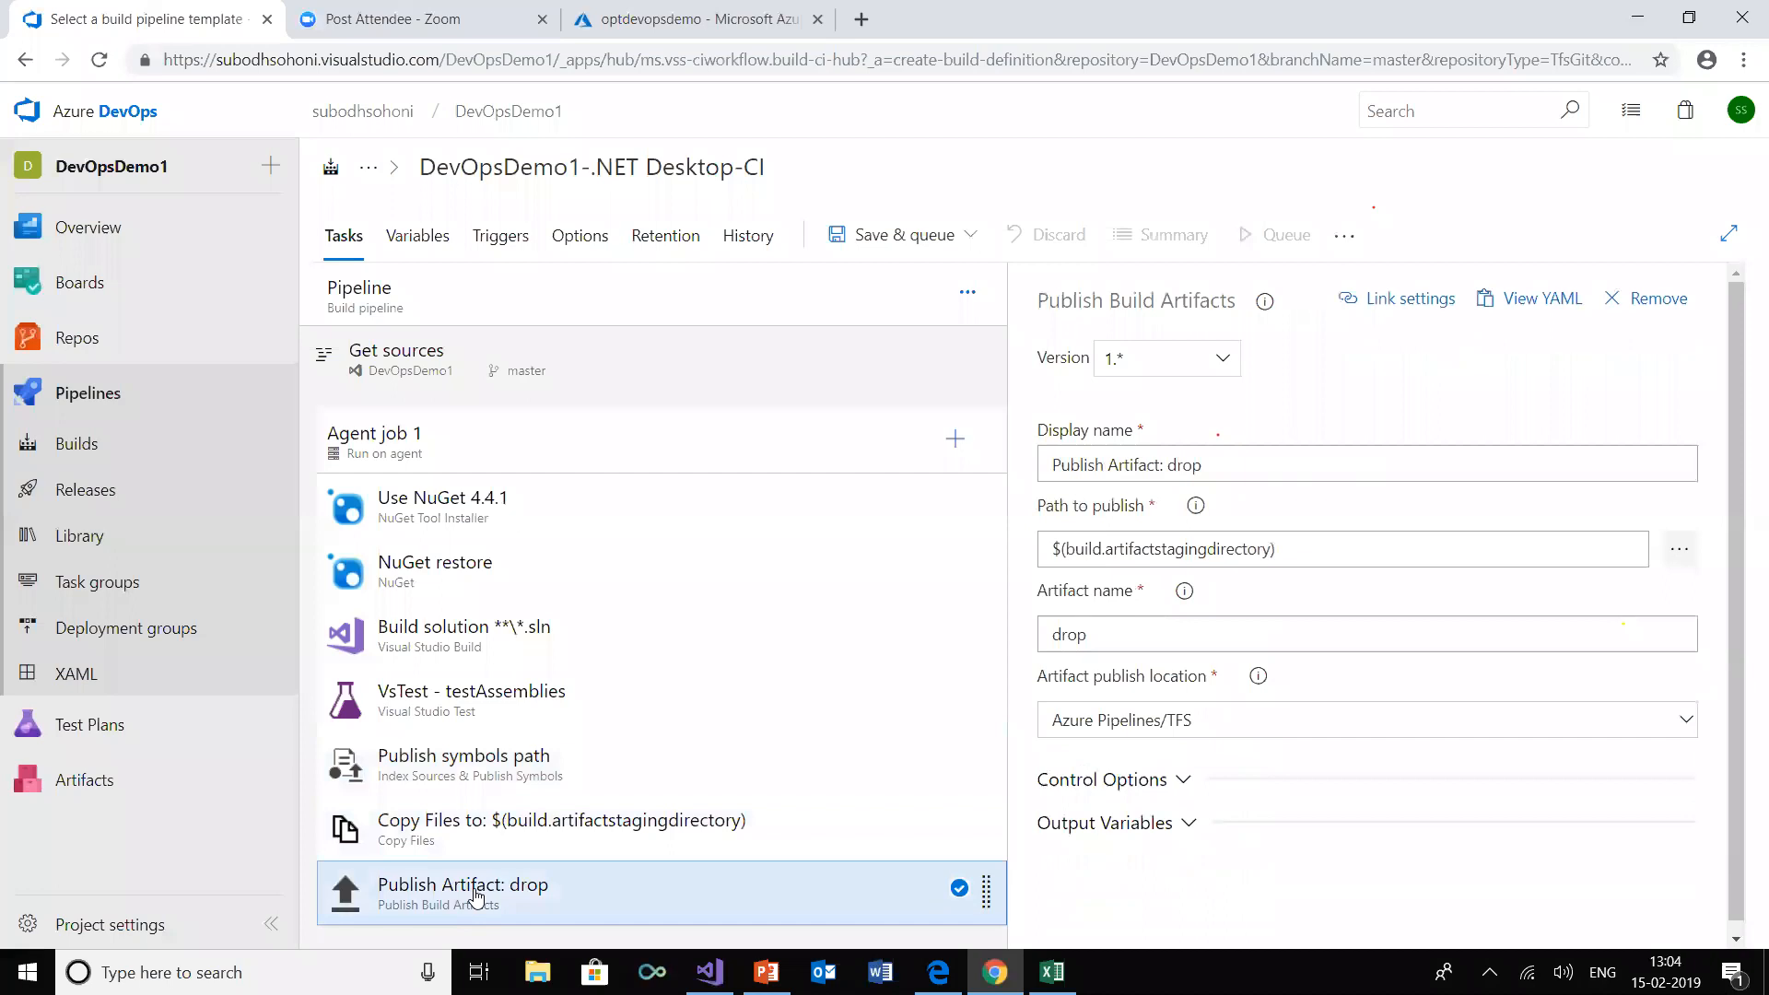
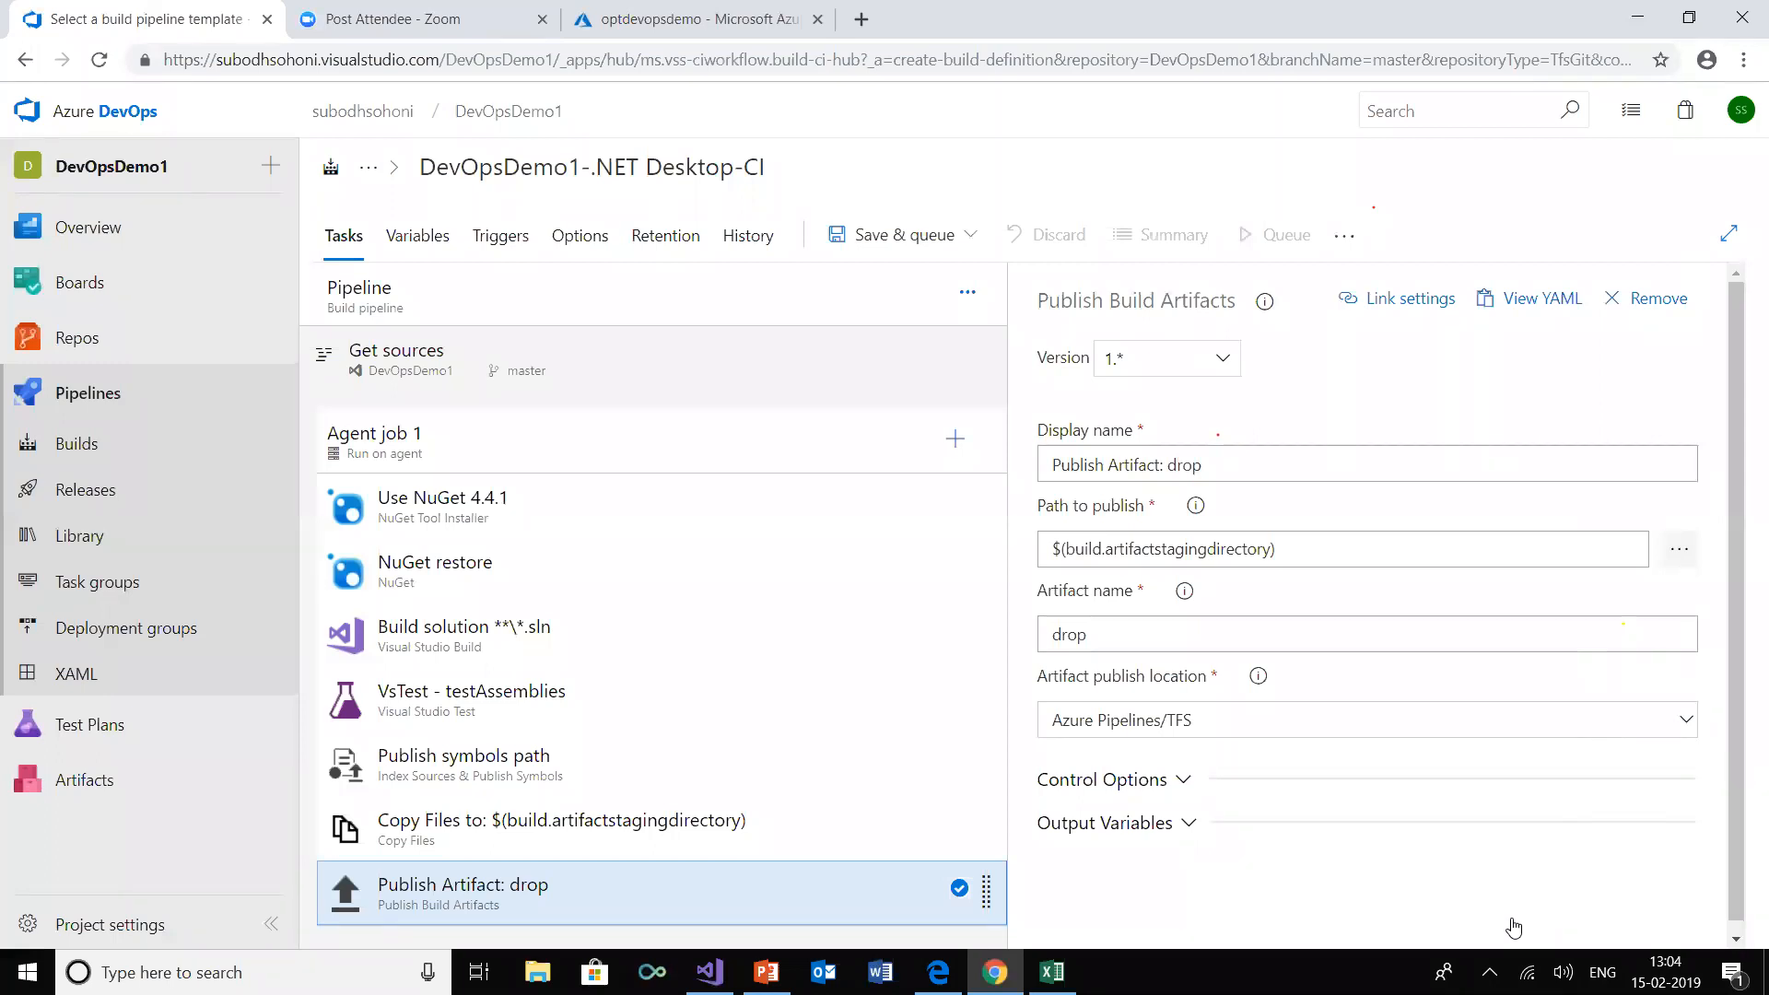
Save the .NET Desktop pipeline and queue a build of master on the Hosted VS2017 agent pool
{"action": "left_click", "coordinate": [889, 242]}
{"action": "left_click", "coordinate": [895, 284]}
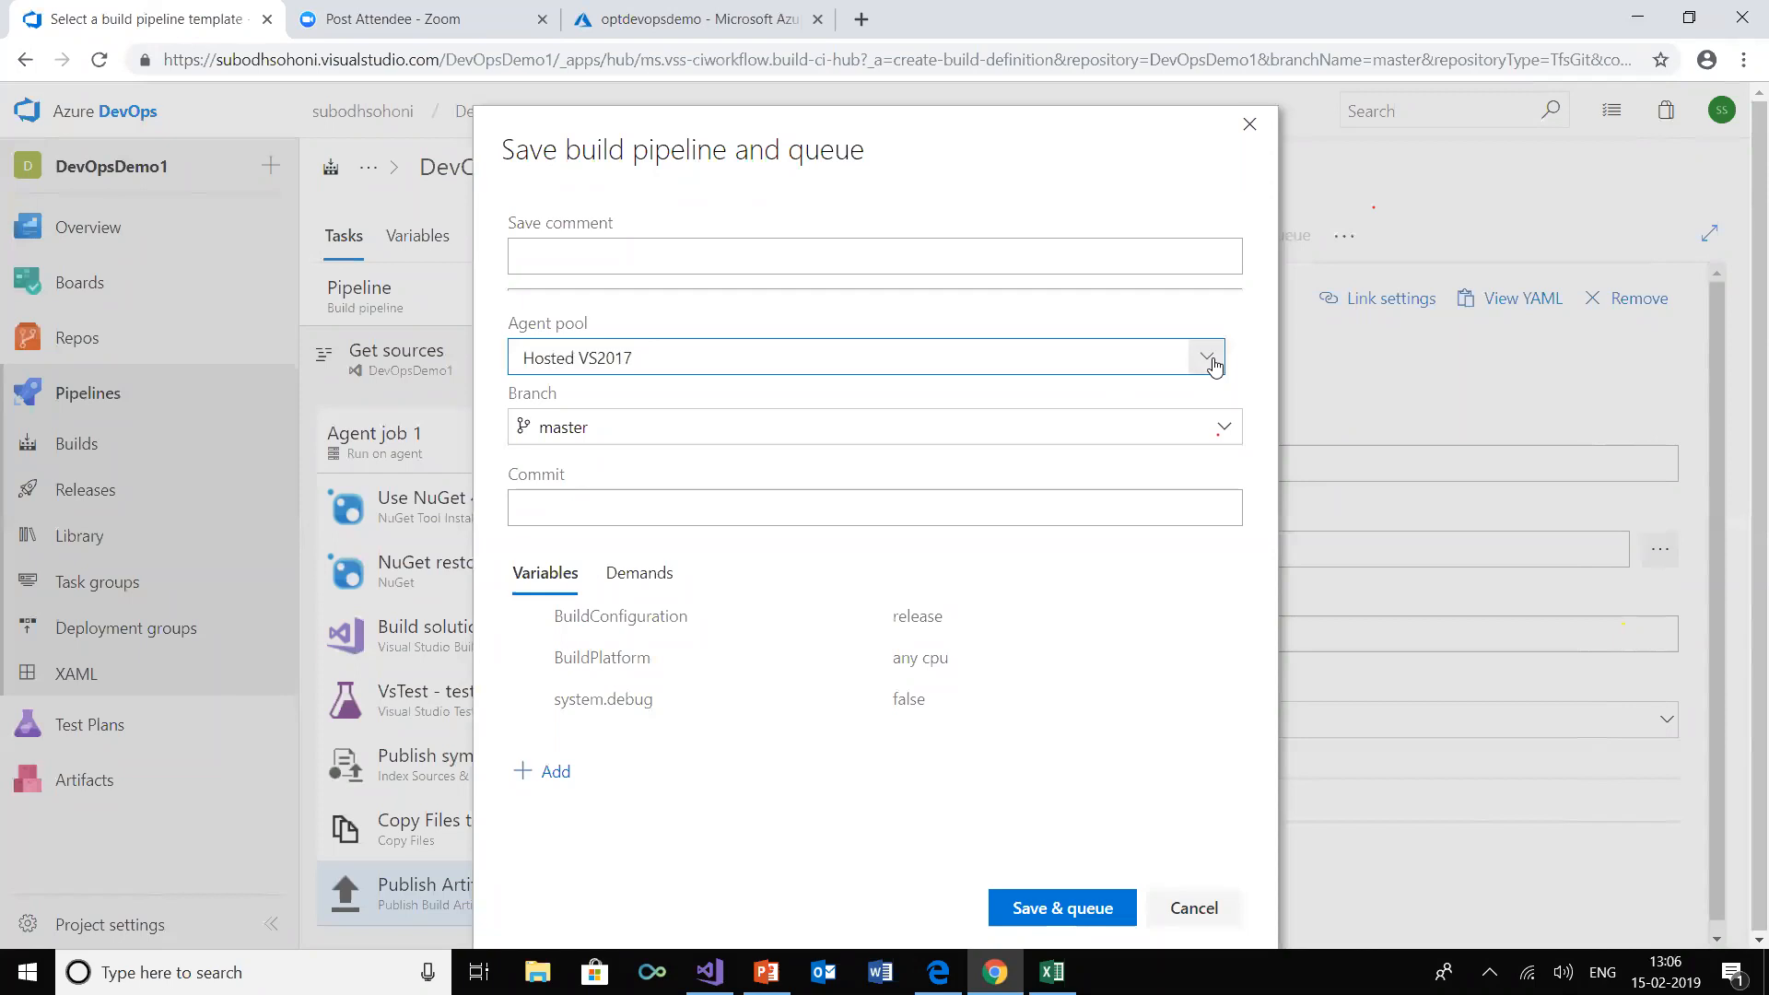
{"action": "left_click", "coordinate": [1209, 357]}
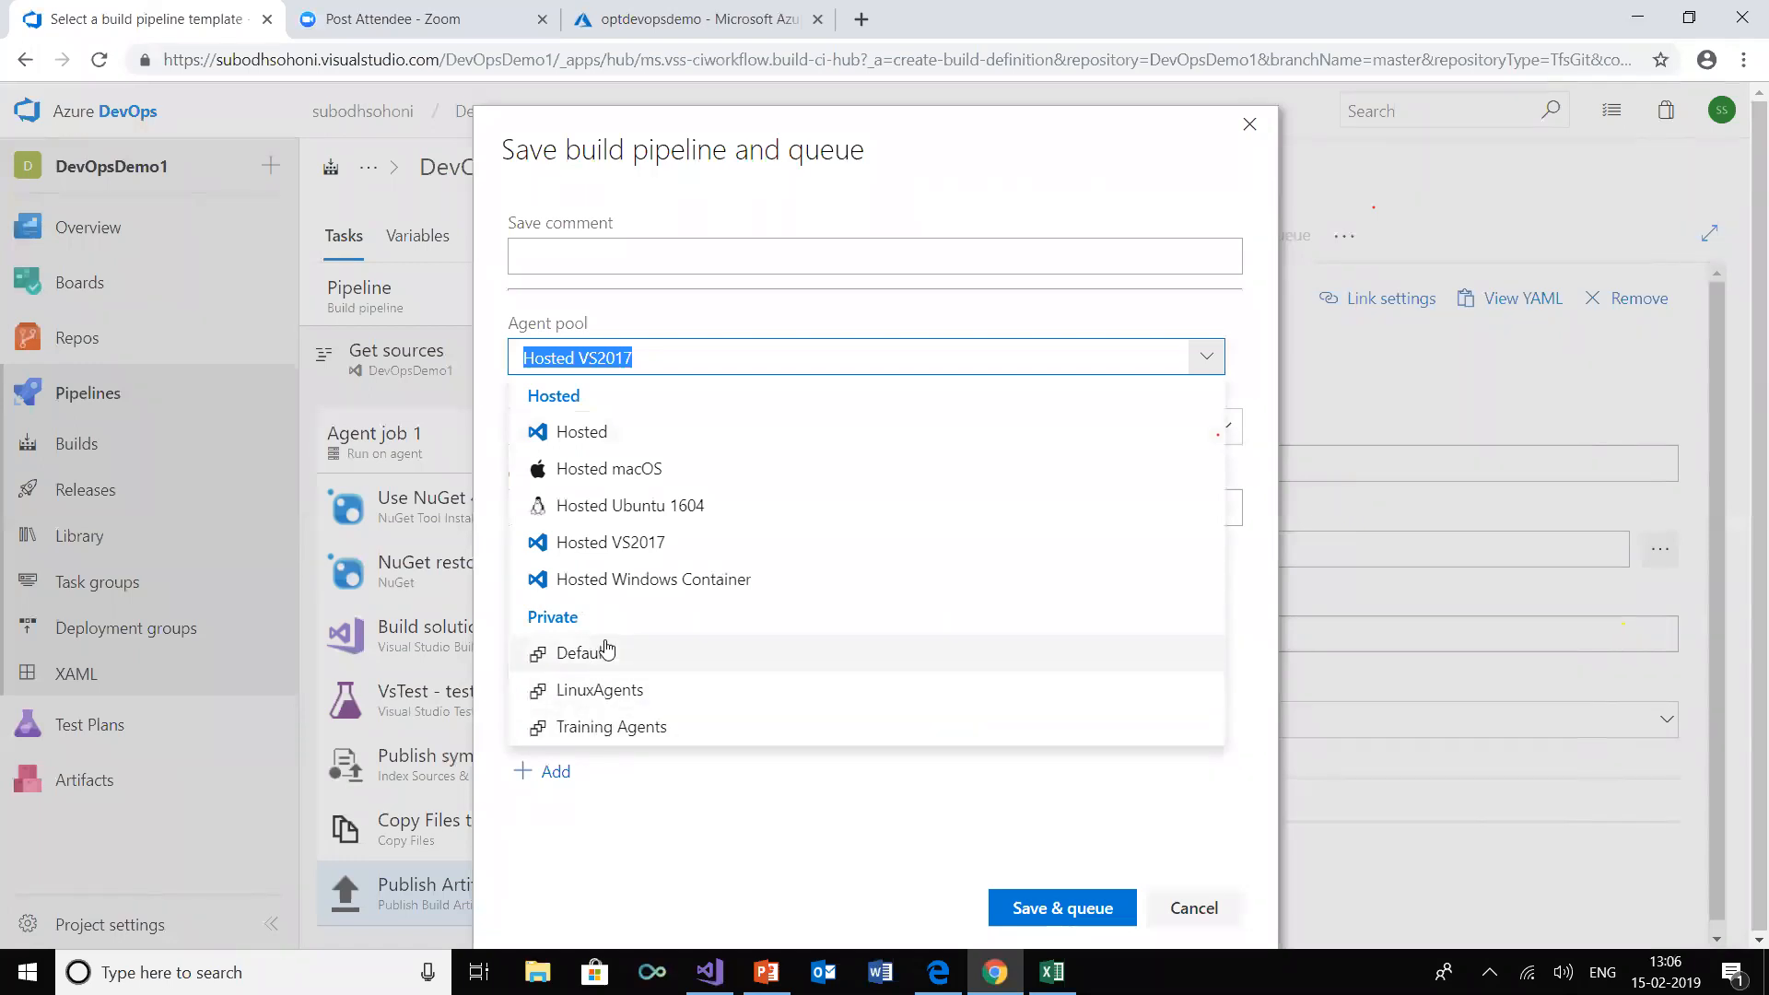
{"action": "left_click", "coordinate": [660, 348]}
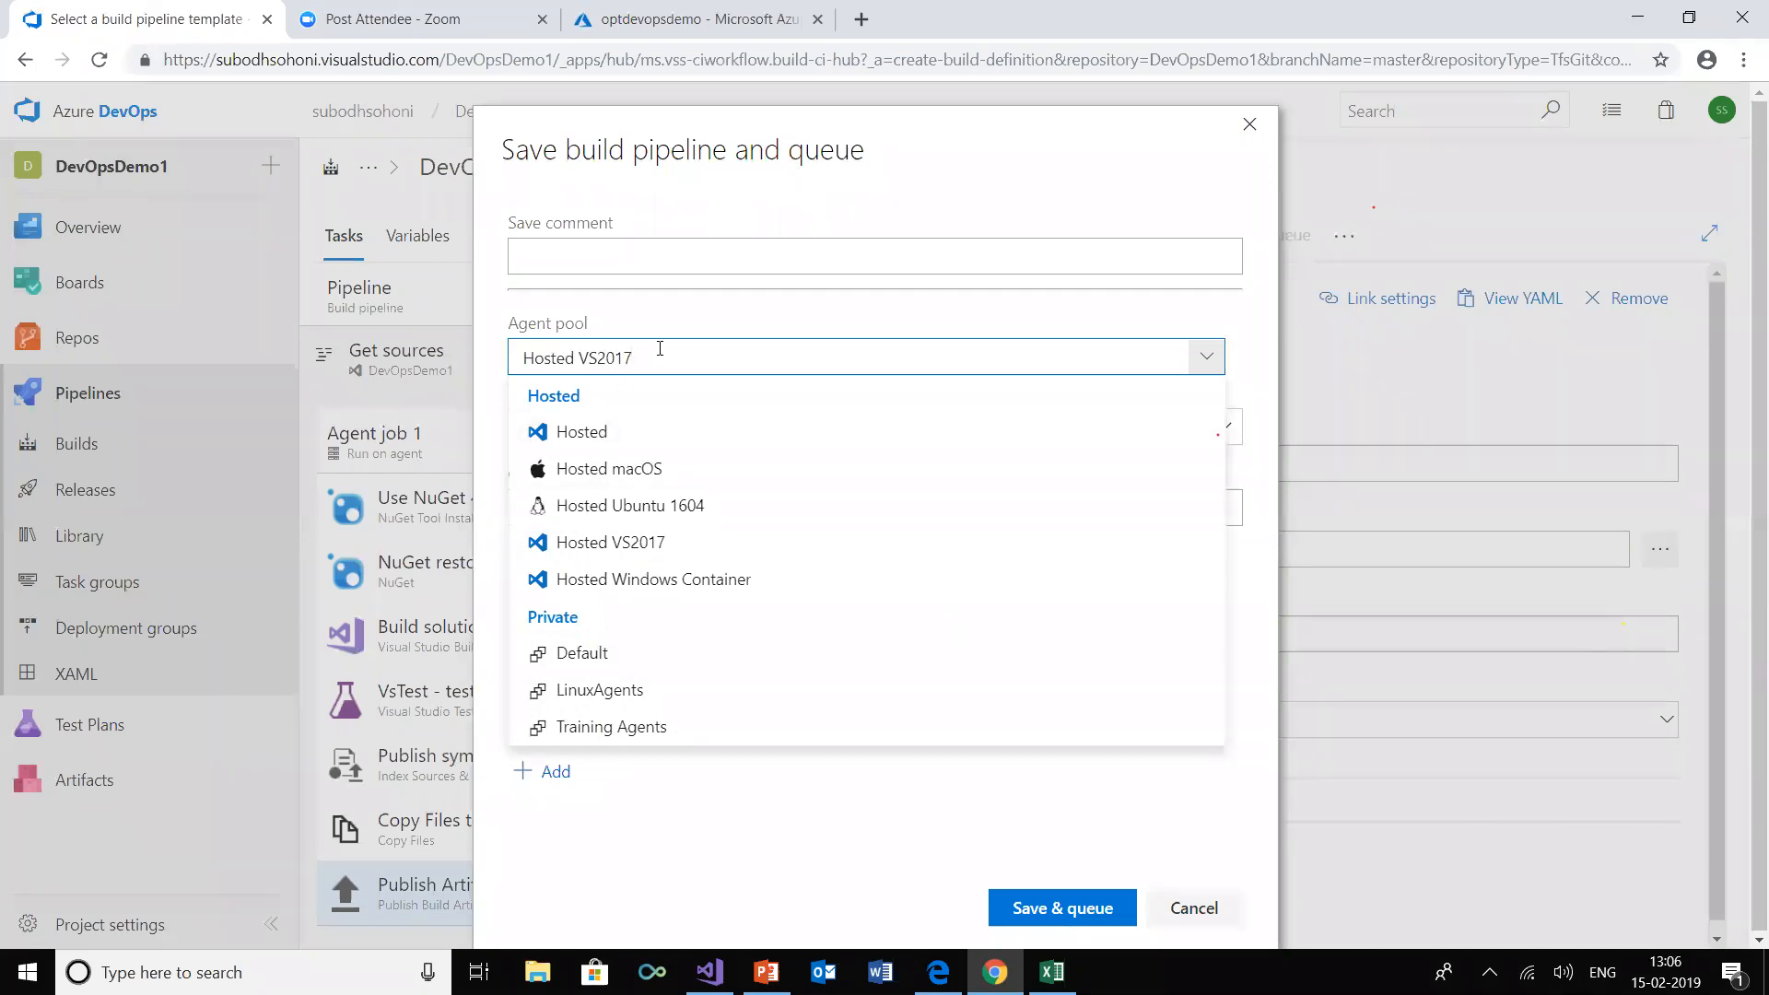
{"action": "left_click", "coordinate": [699, 834]}
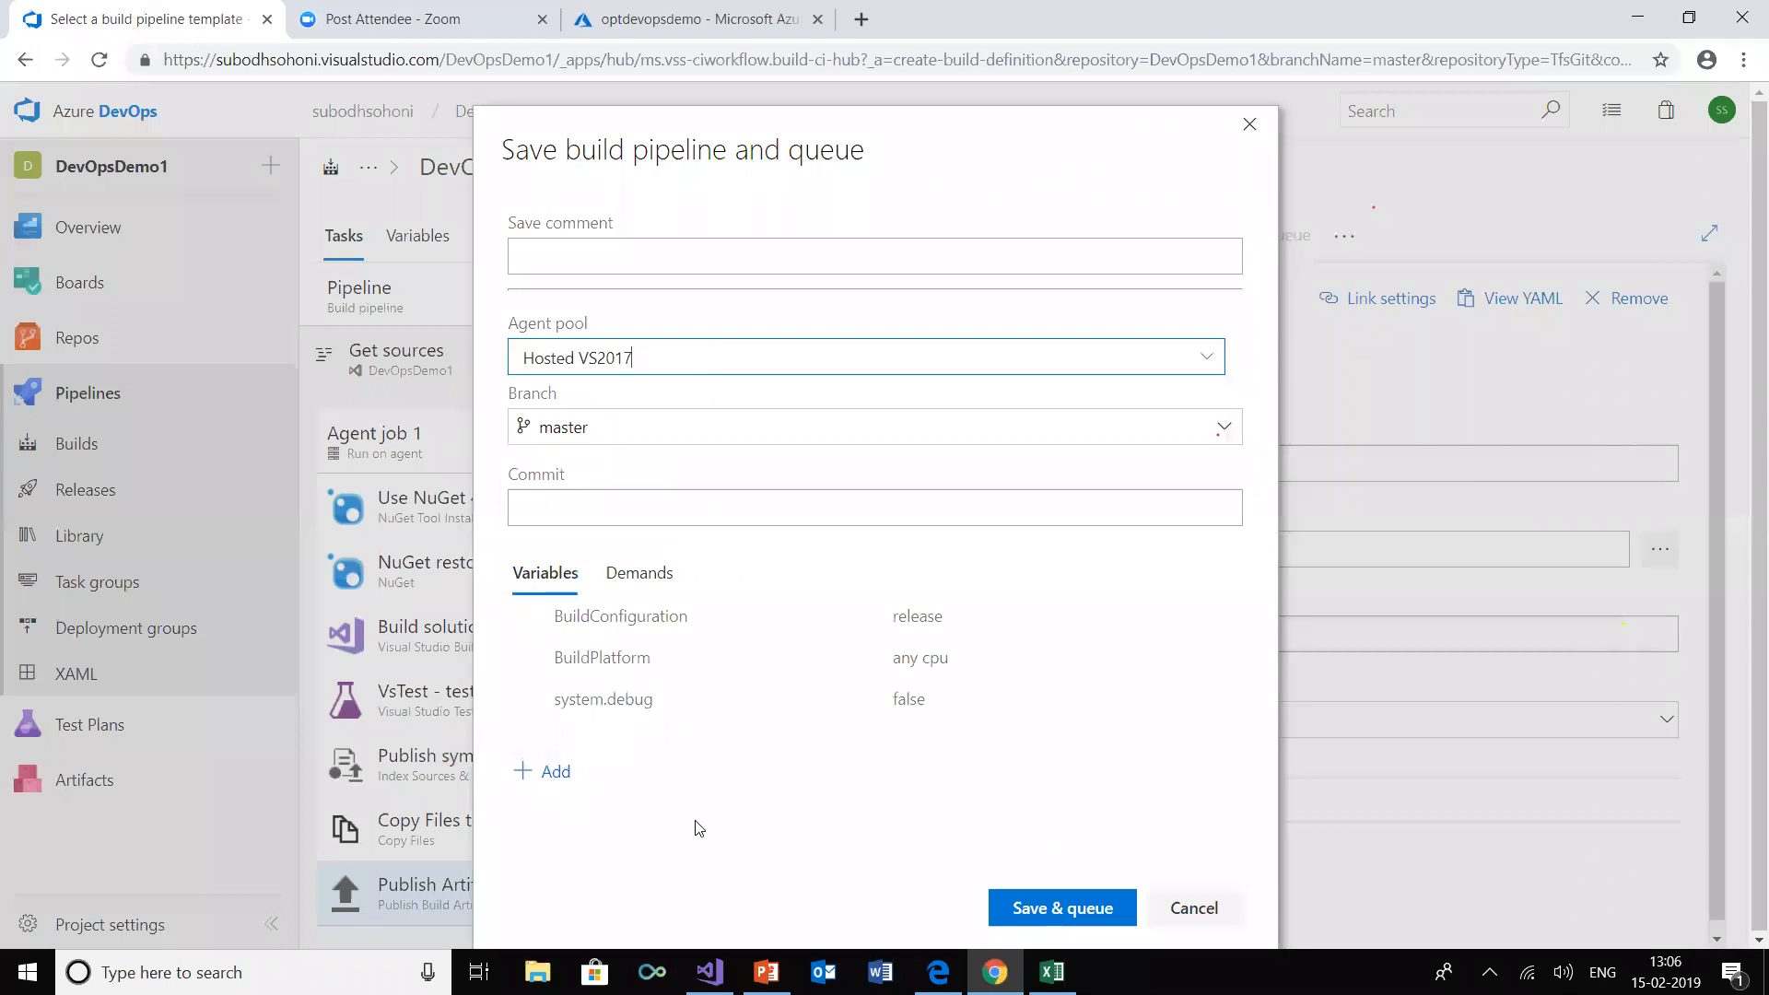
{"action": "left_click", "coordinate": [1071, 910]}
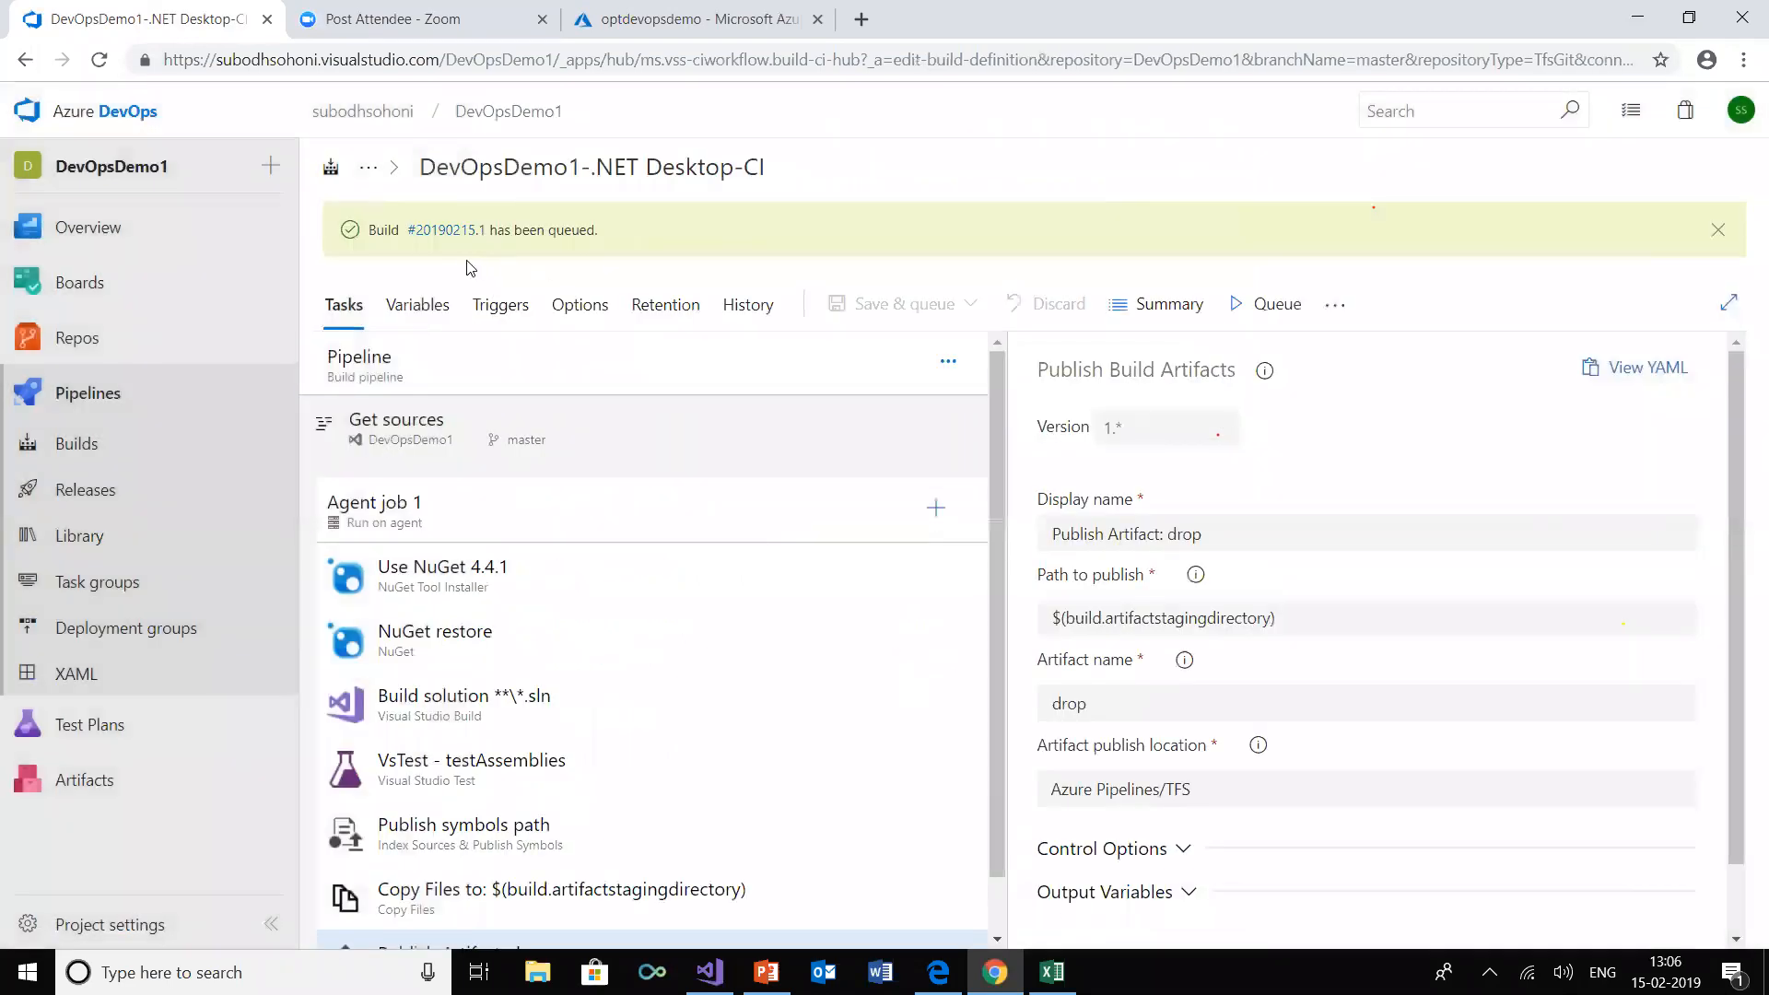
Open the queued build 20190215.1 and follow its job log through the task runs
{"action": "left_click", "coordinate": [443, 231]}
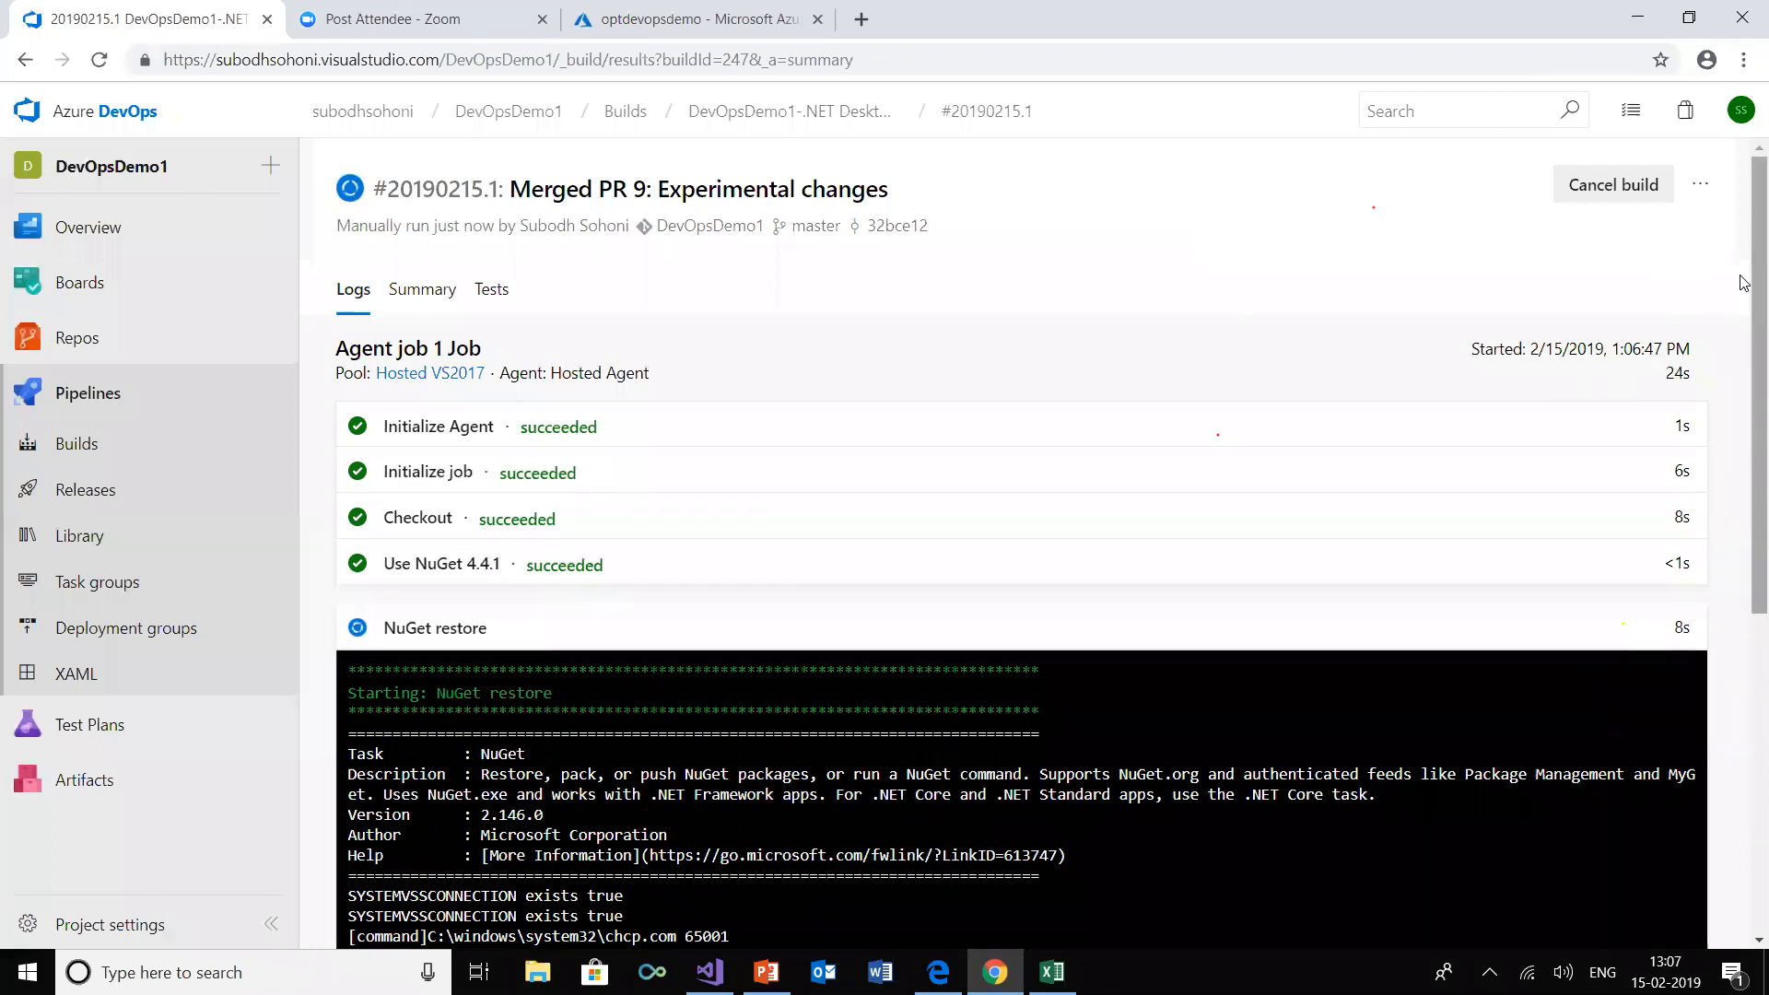
{"action": "left_click_drag", "start_coordinate": [1743, 282], "coordinate": [1743, 455]}
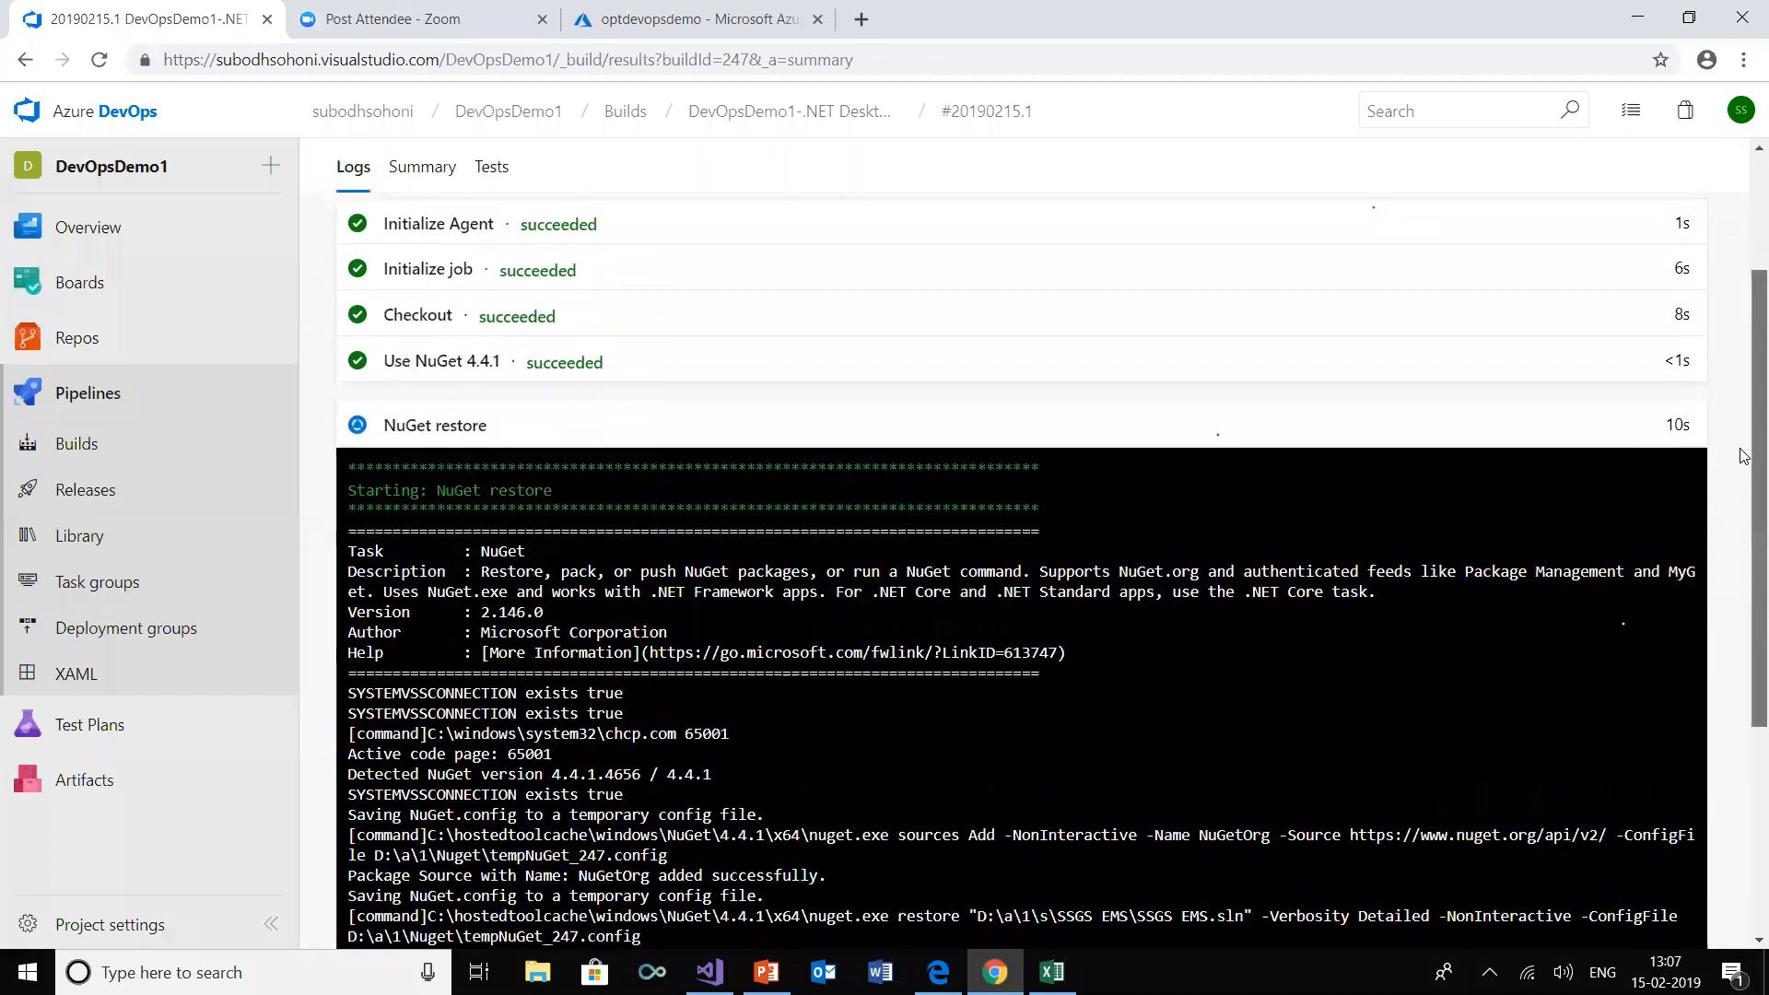
{"action": "scroll", "coordinate": [1743, 506], "scroll_direction": "down", "scroll_amount": 2}
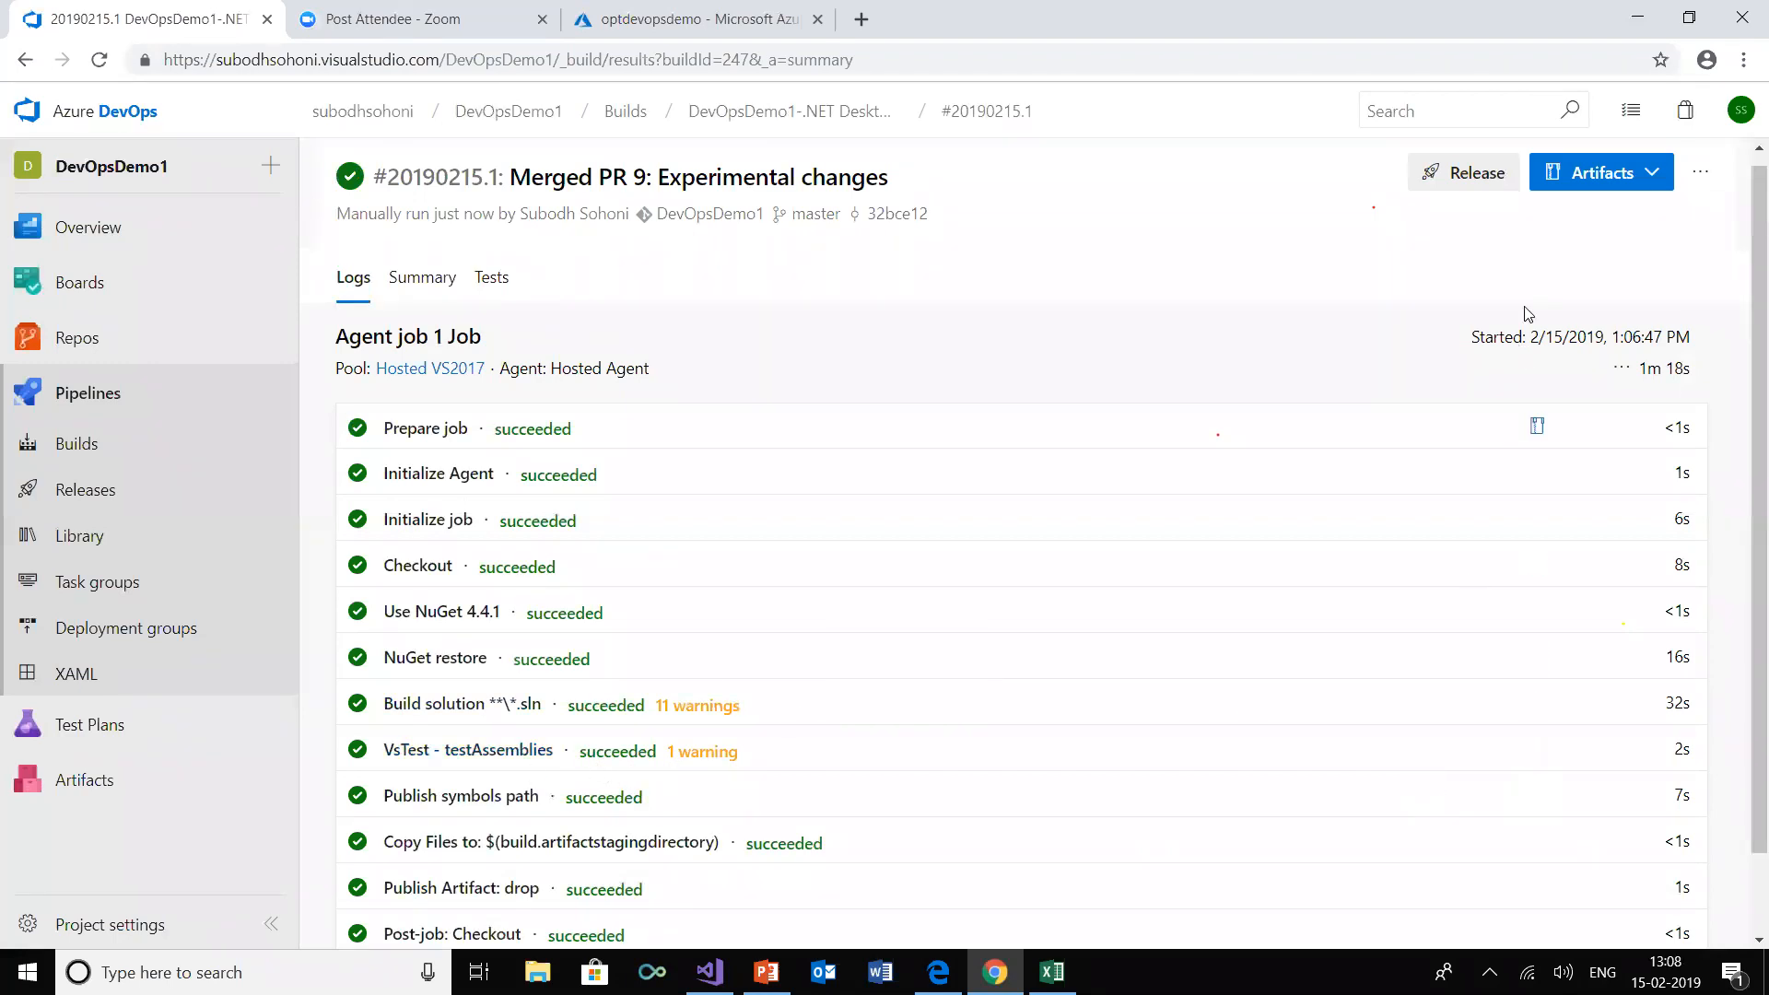
Examine the build's drop artifact, checking the Release output of SSGS Password Validator and SSGS EMS Entities
{"action": "left_click", "coordinate": [1608, 179]}
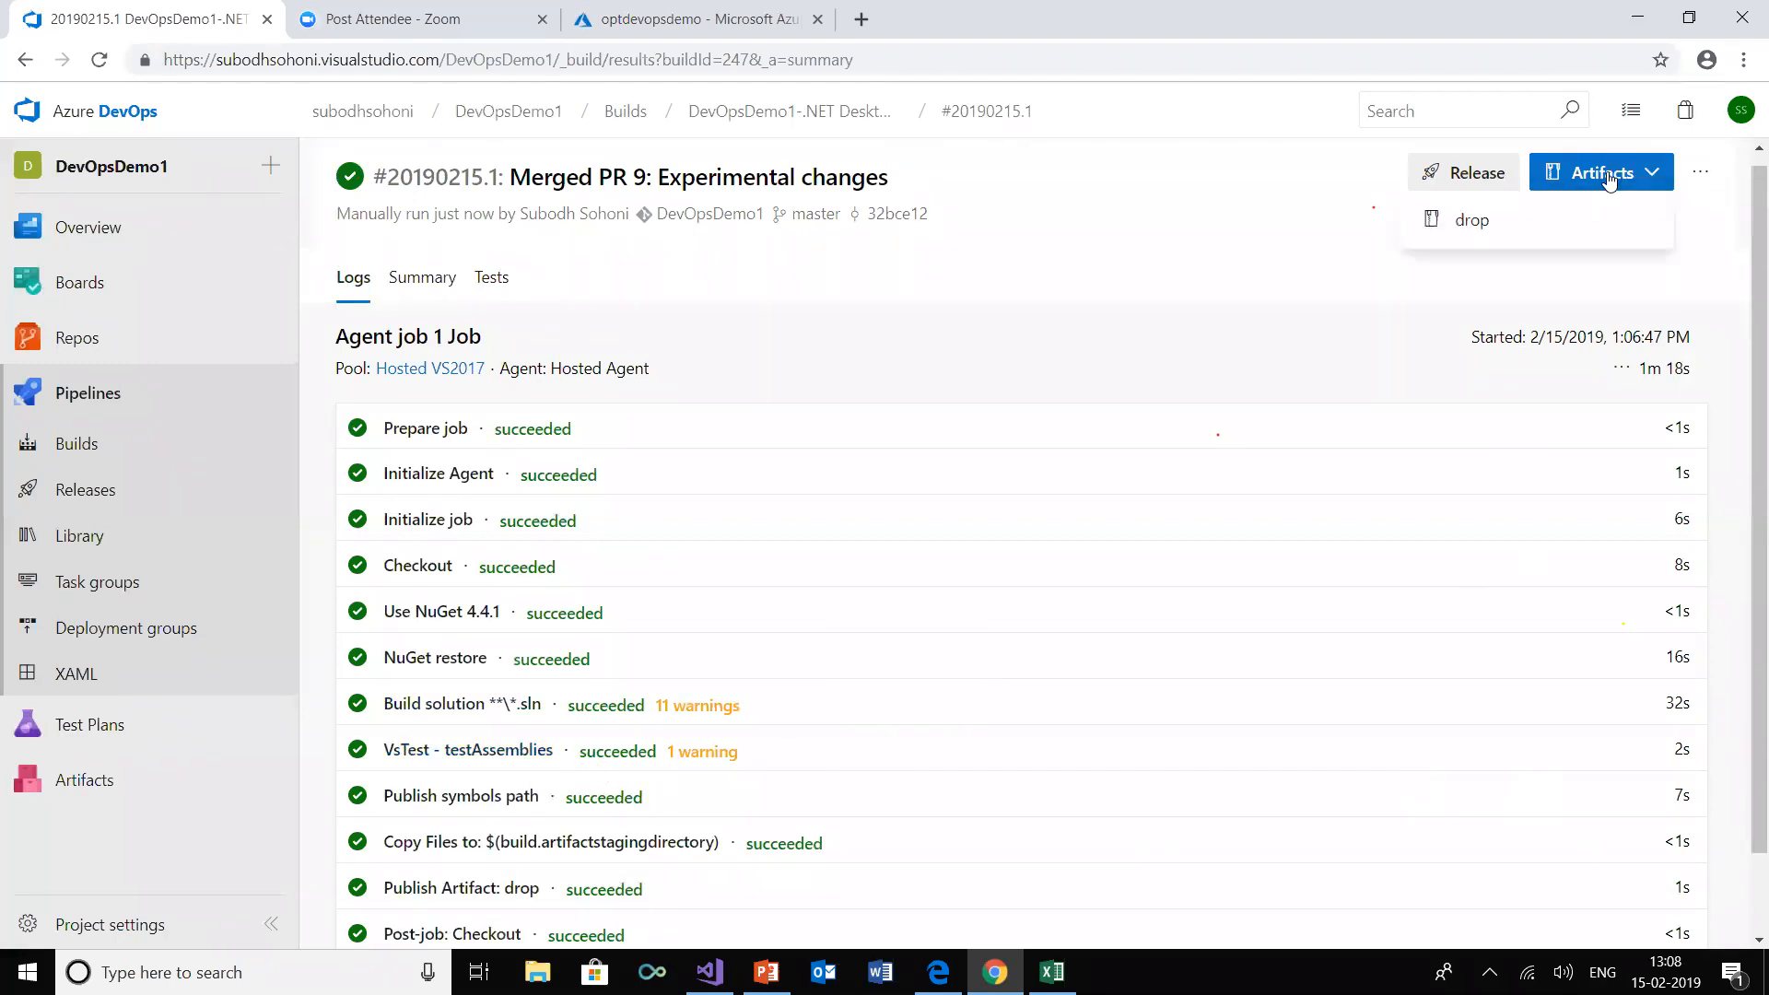
{"action": "left_click", "coordinate": [1478, 230]}
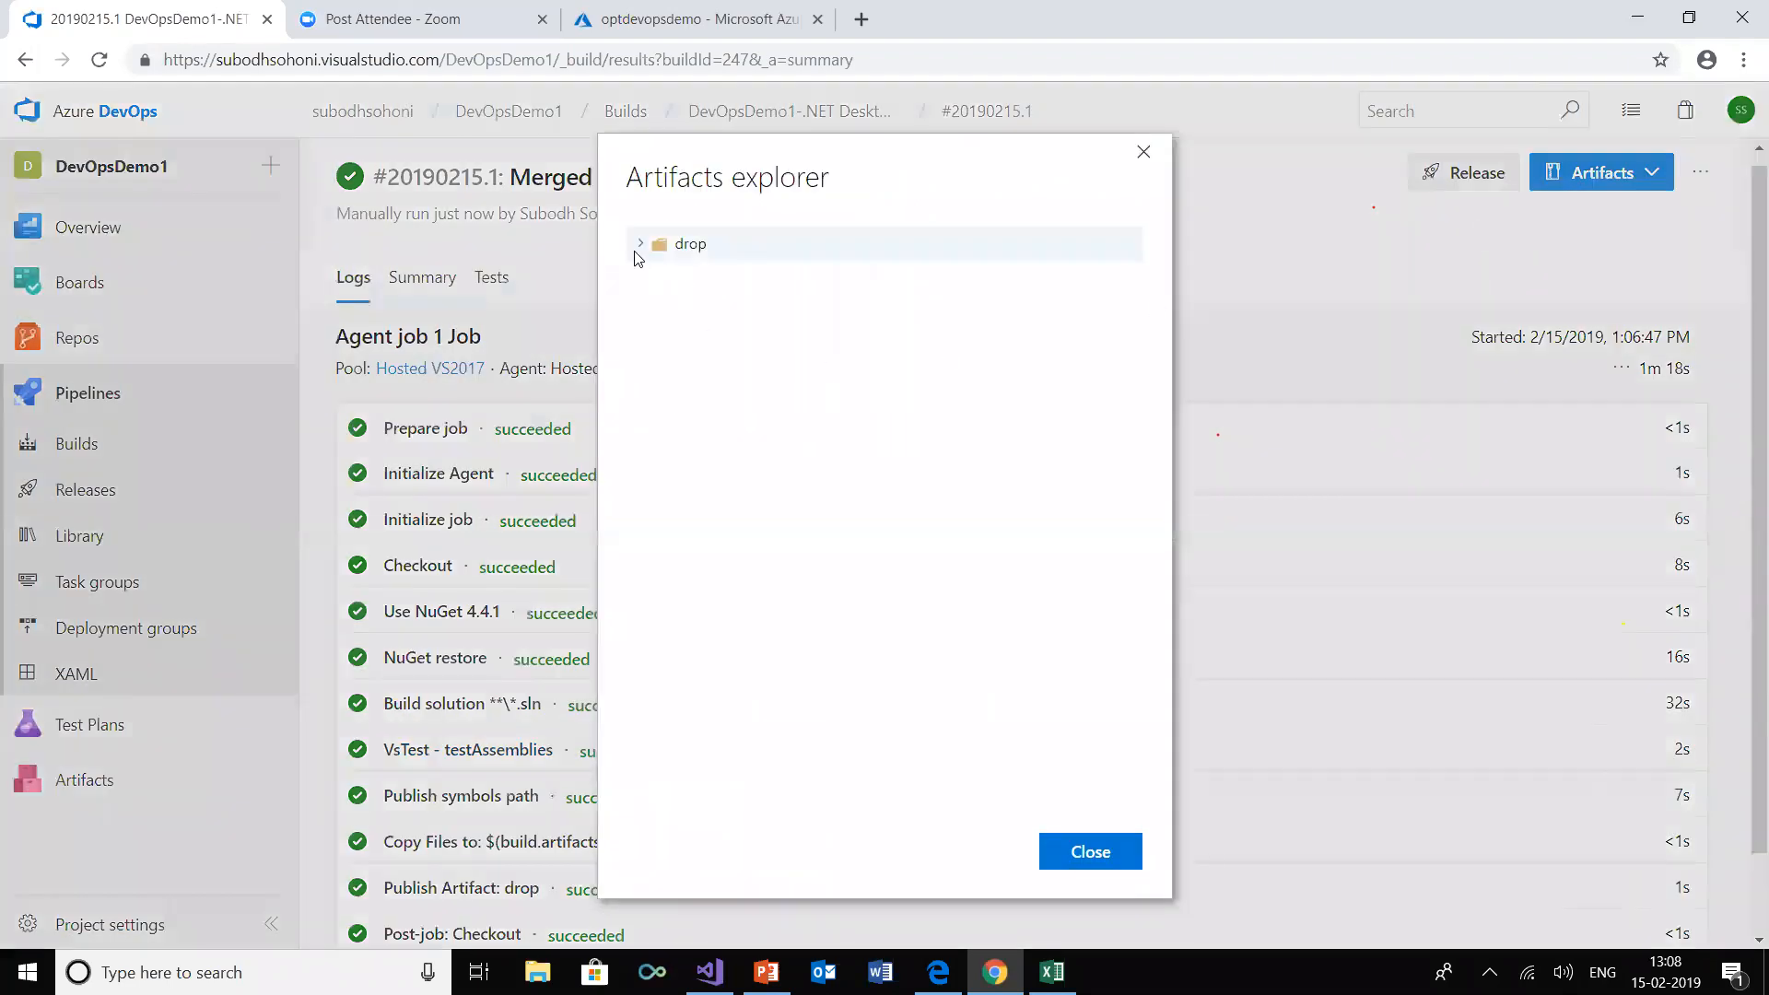
{"action": "left_click", "coordinate": [638, 247]}
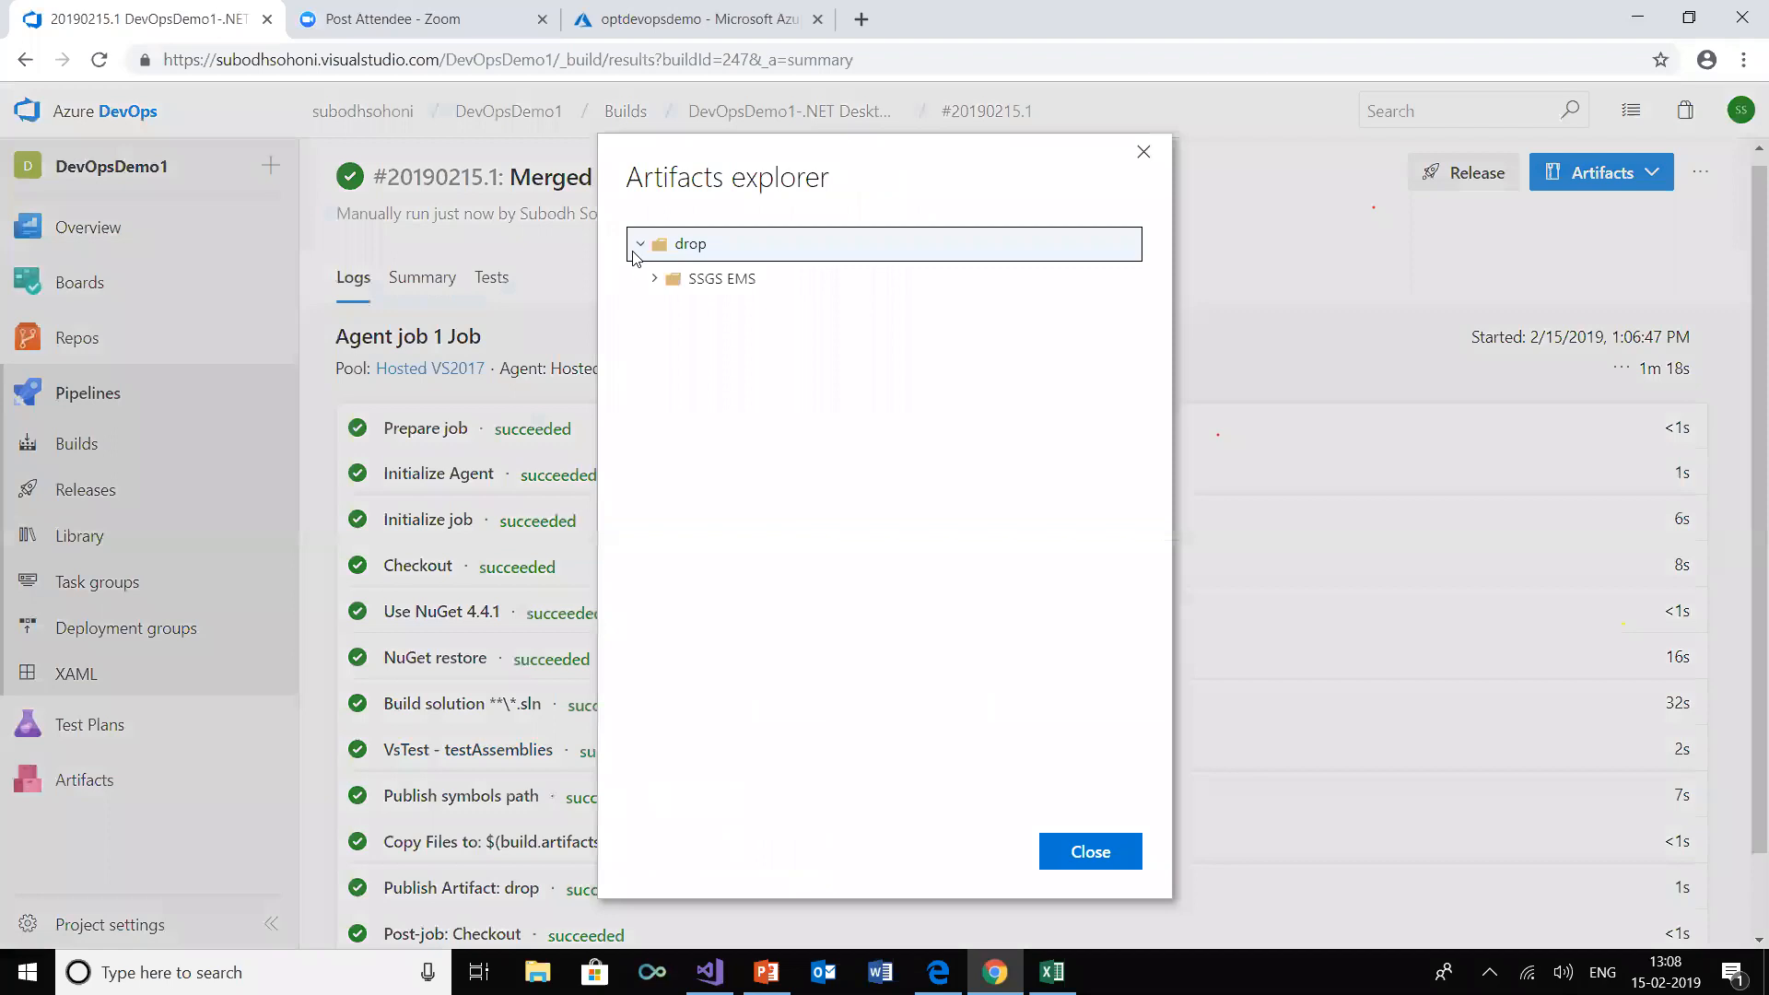
{"action": "left_click", "coordinate": [654, 278]}
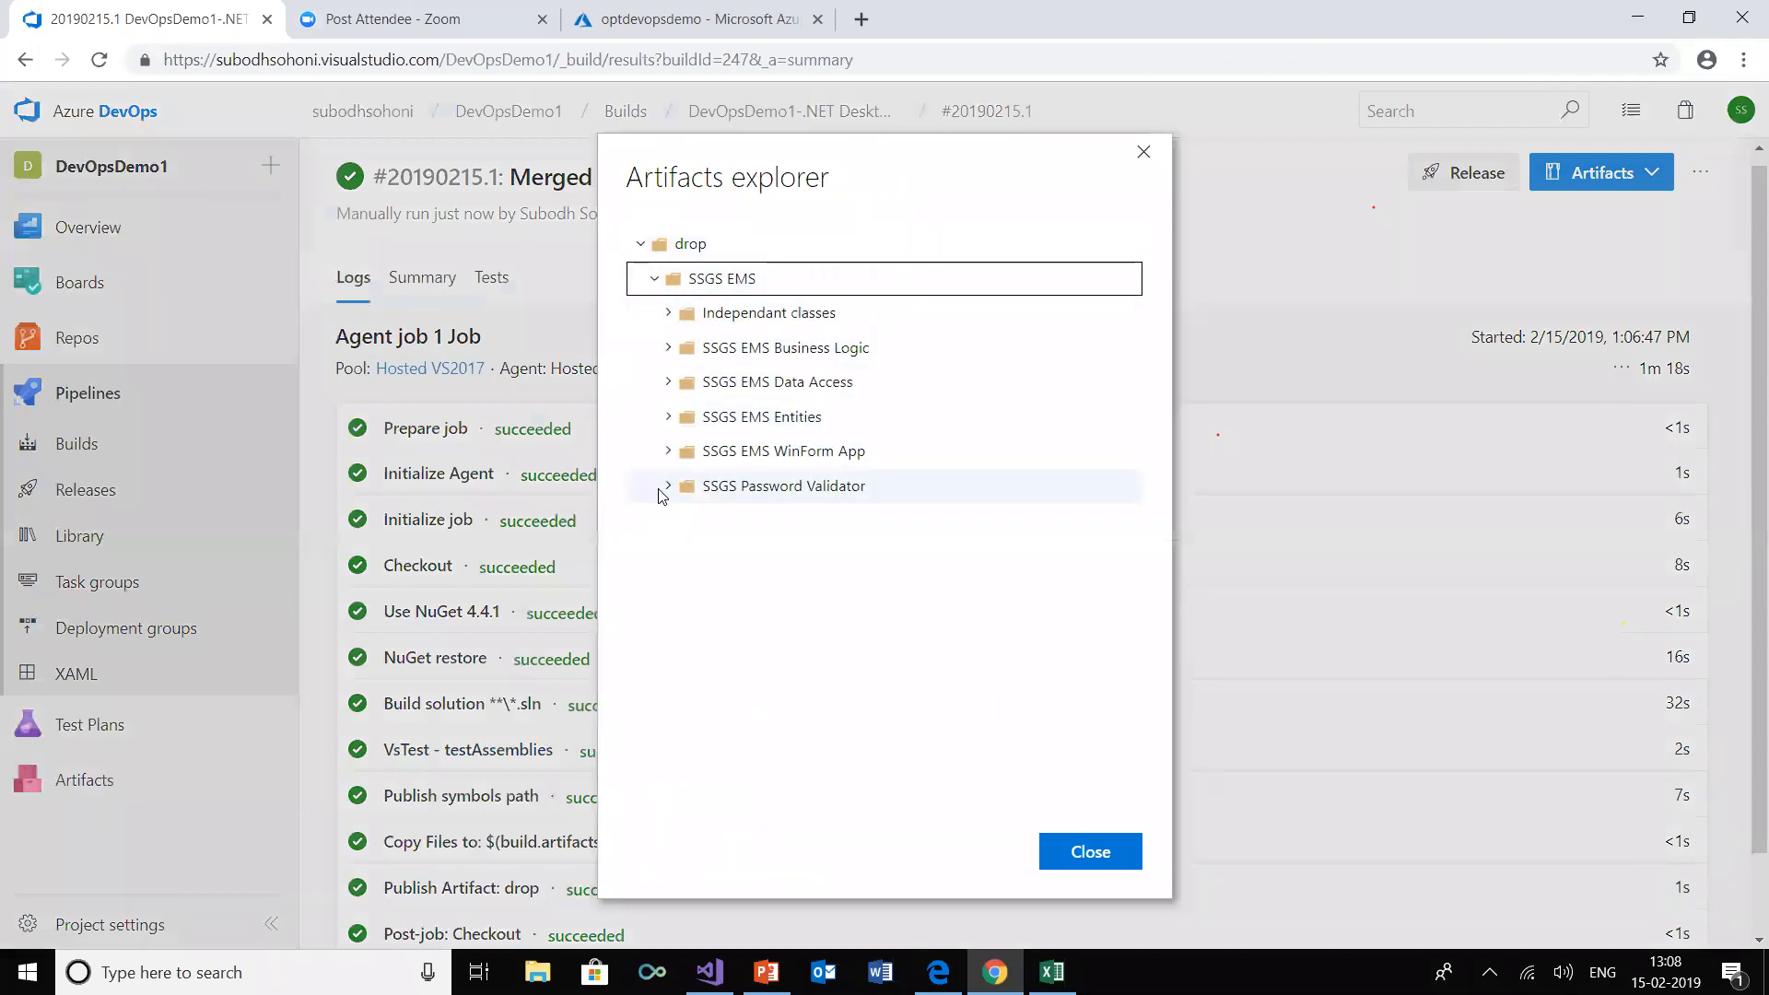
{"action": "left_click", "coordinate": [665, 488]}
{"action": "left_click", "coordinate": [683, 519]}
{"action": "left_click", "coordinate": [700, 556]}
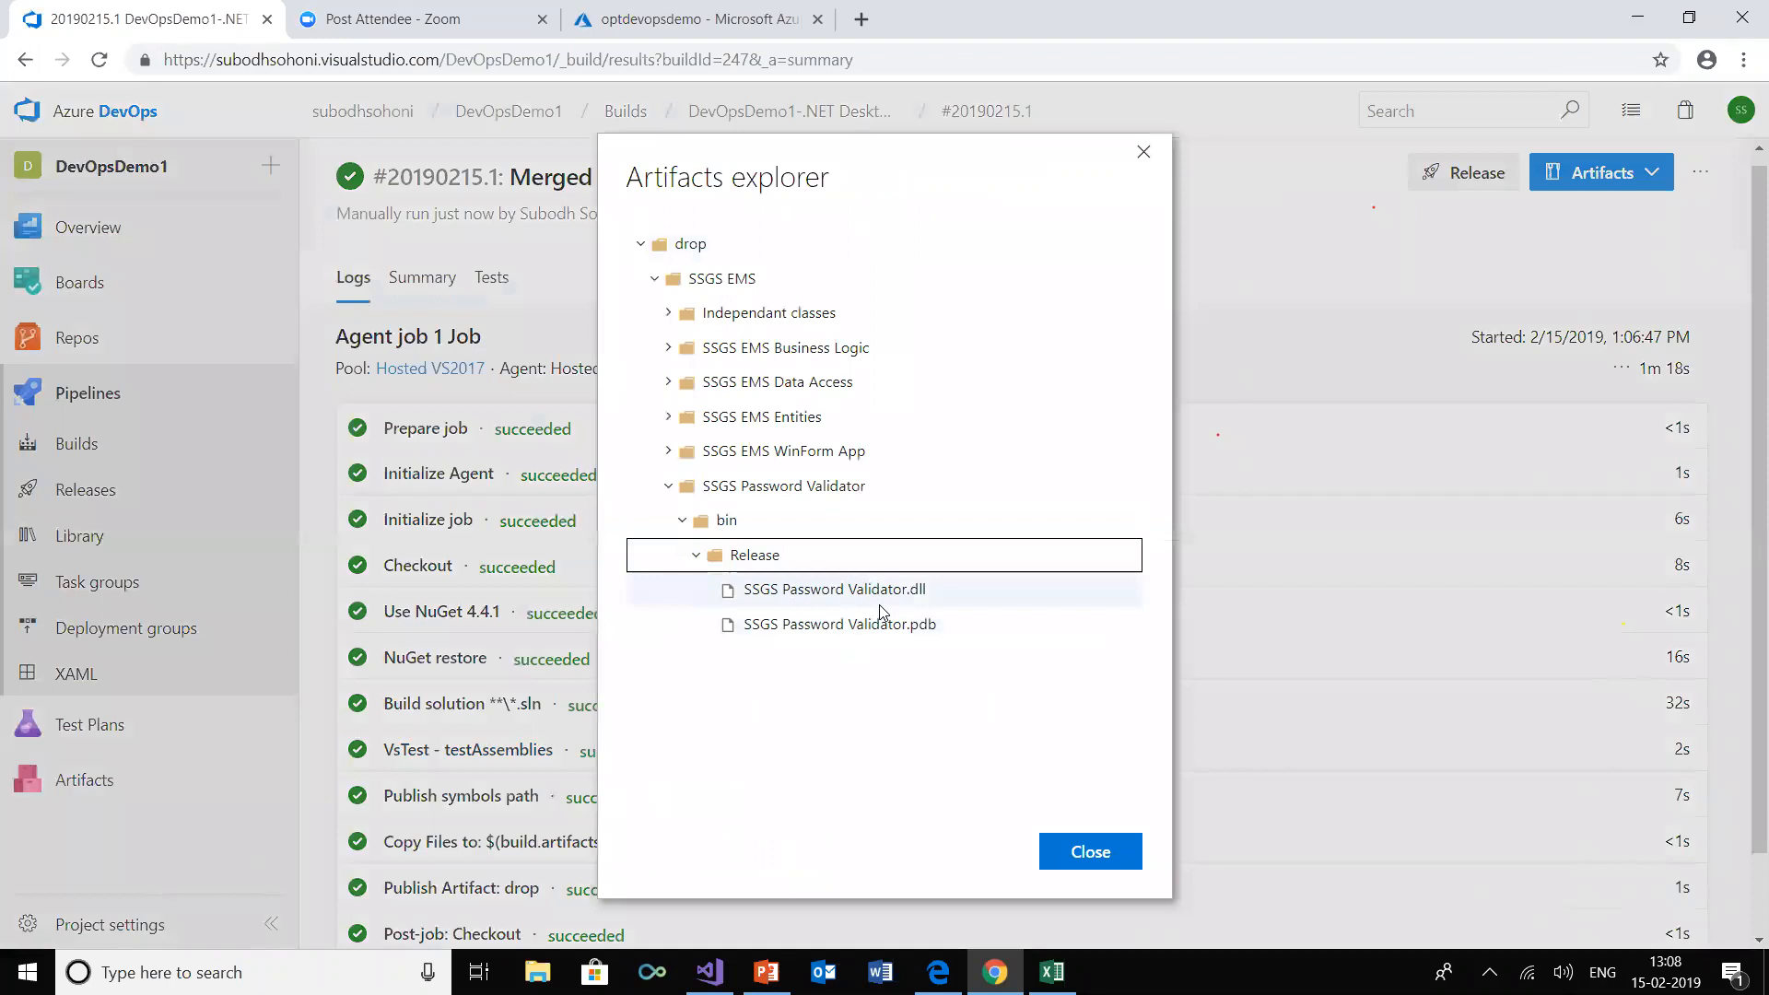
{"action": "left_click", "coordinate": [667, 419]}
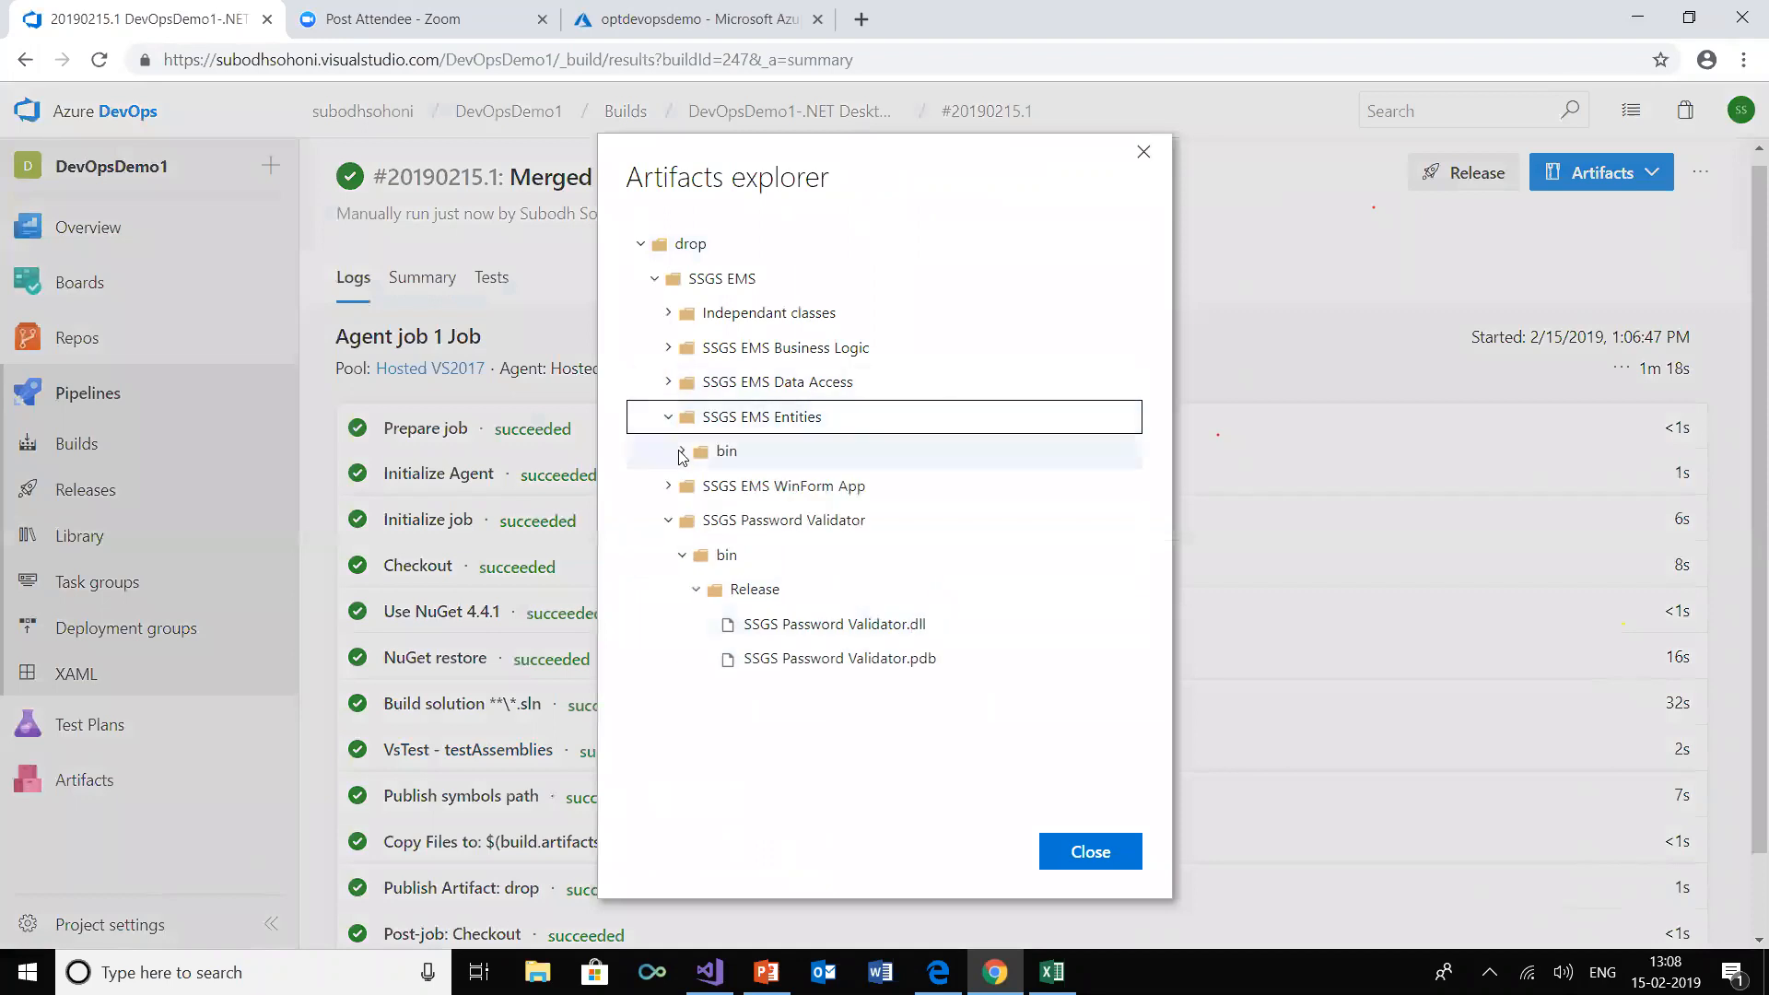
{"action": "left_click", "coordinate": [683, 450]}
{"action": "left_click", "coordinate": [696, 486]}
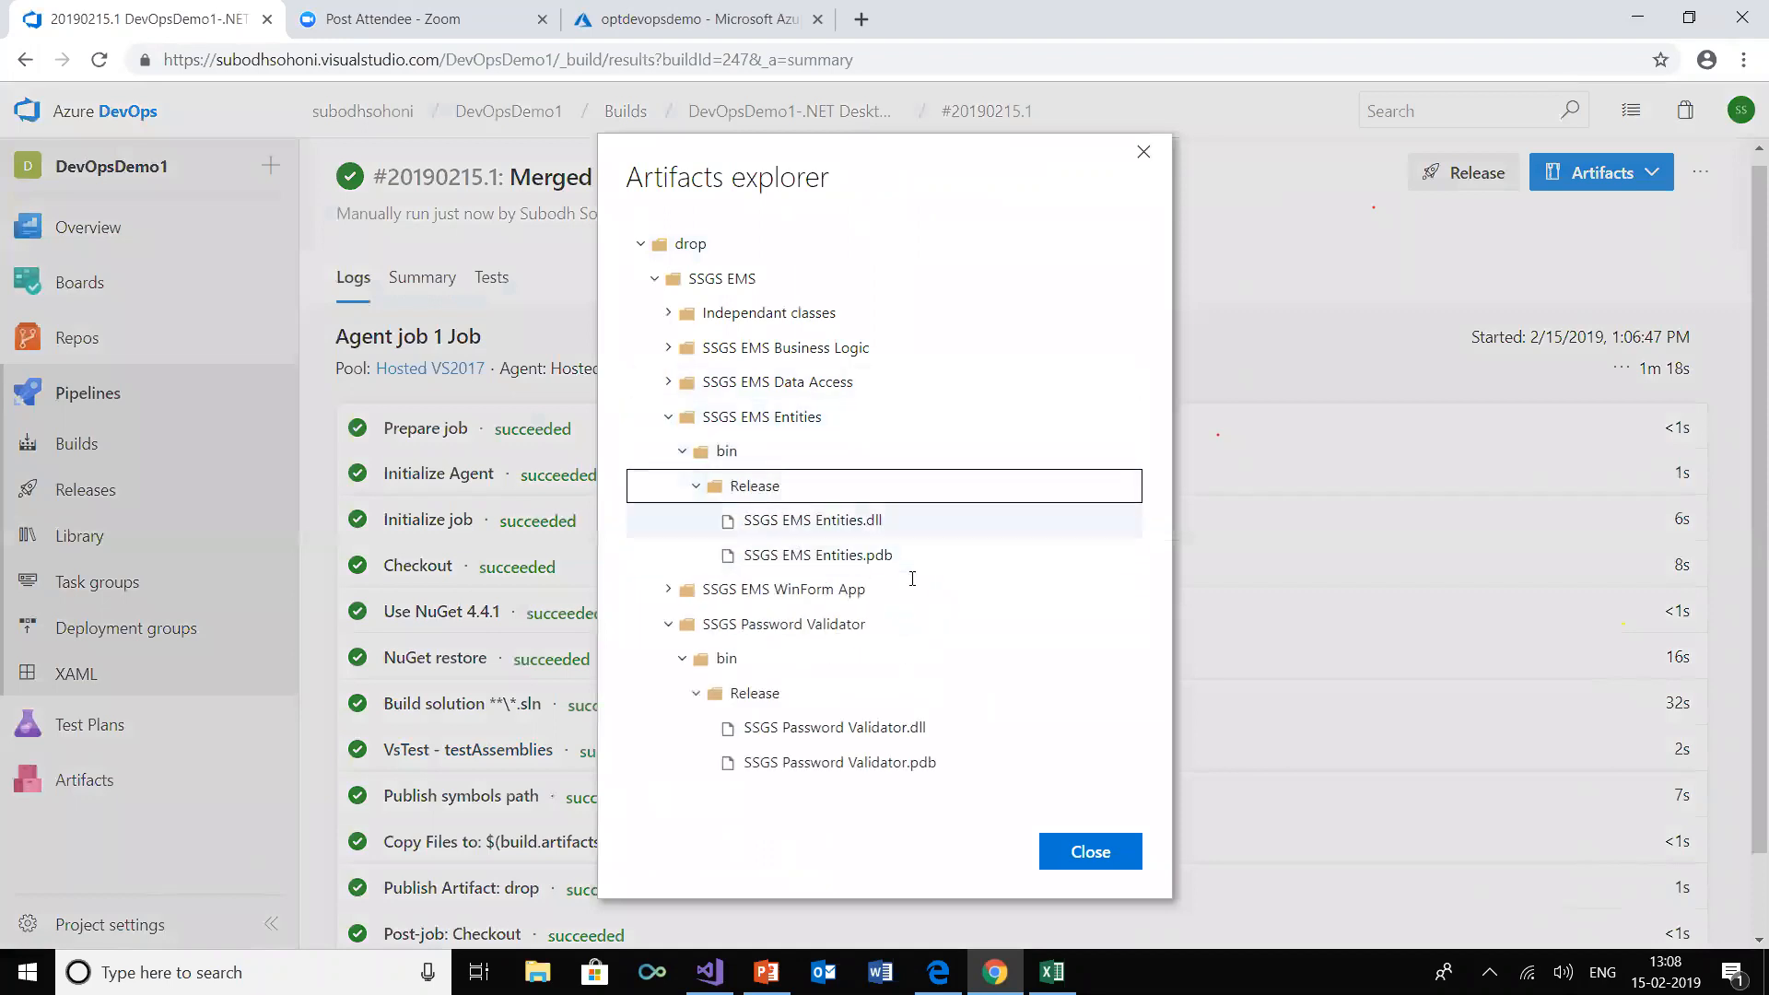
{"action": "left_click", "coordinate": [1089, 851]}
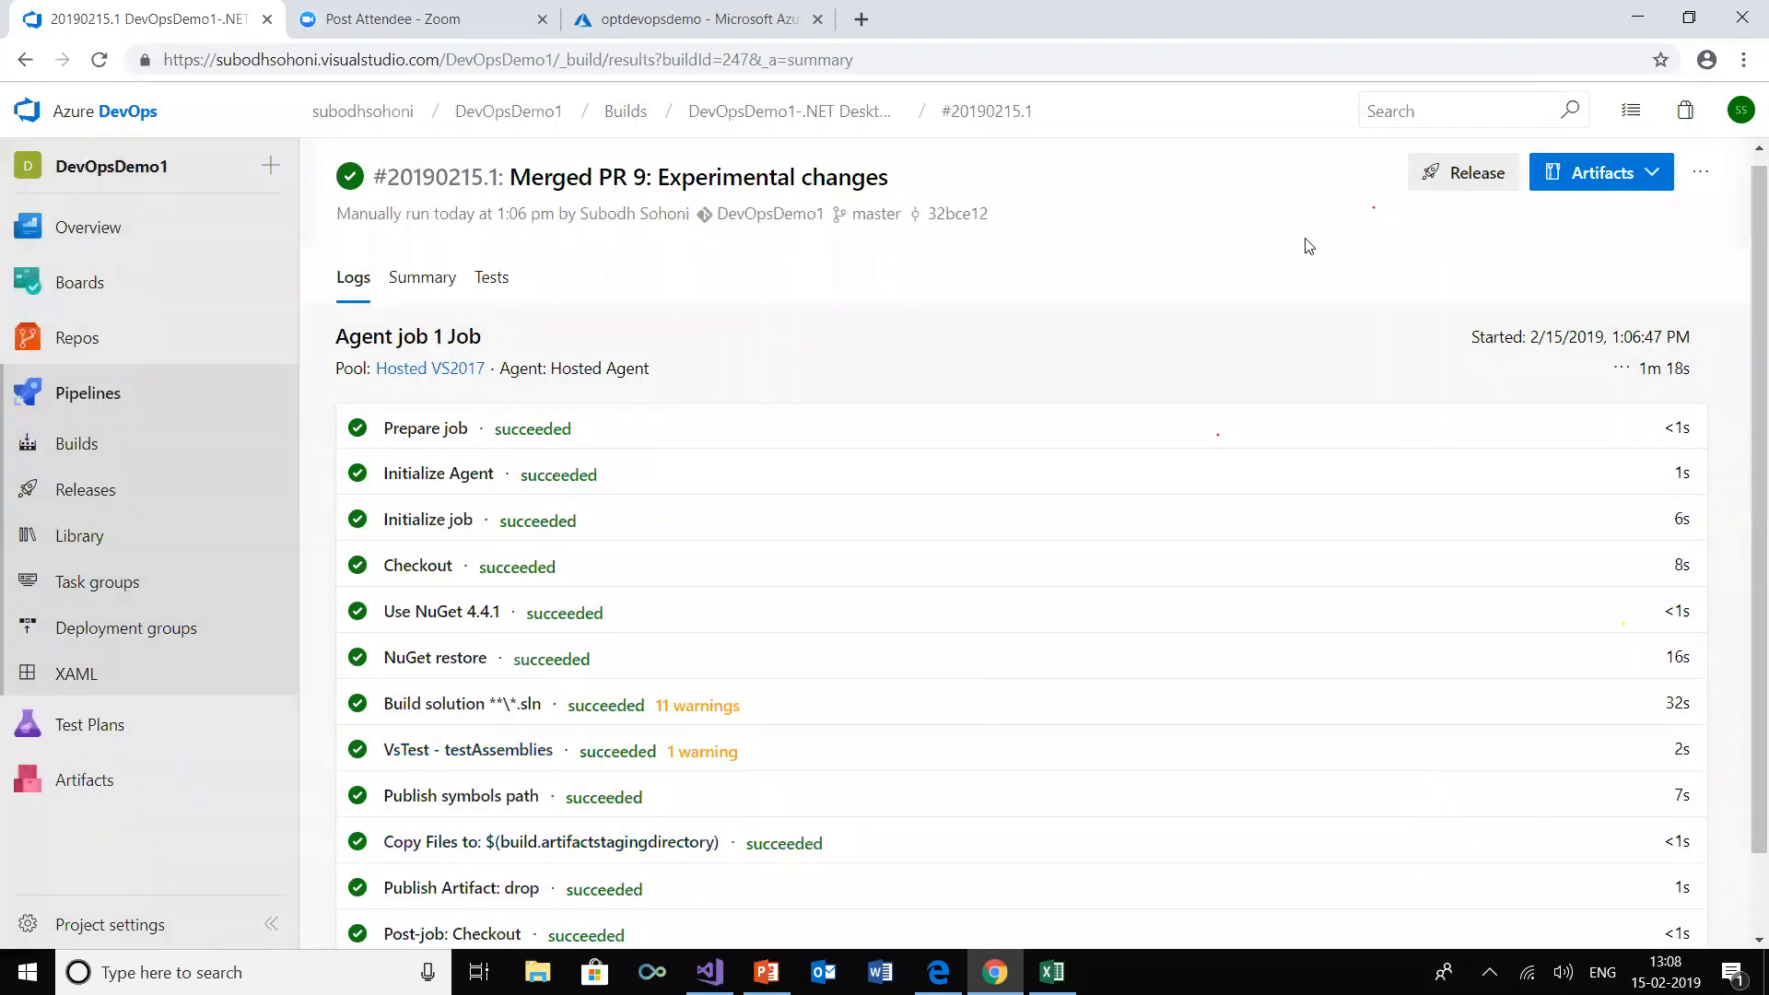
Create another build pipeline from the DevOpsDemo1 repository's master branch using the ASP.NET template
{"action": "left_click", "coordinate": [77, 445]}
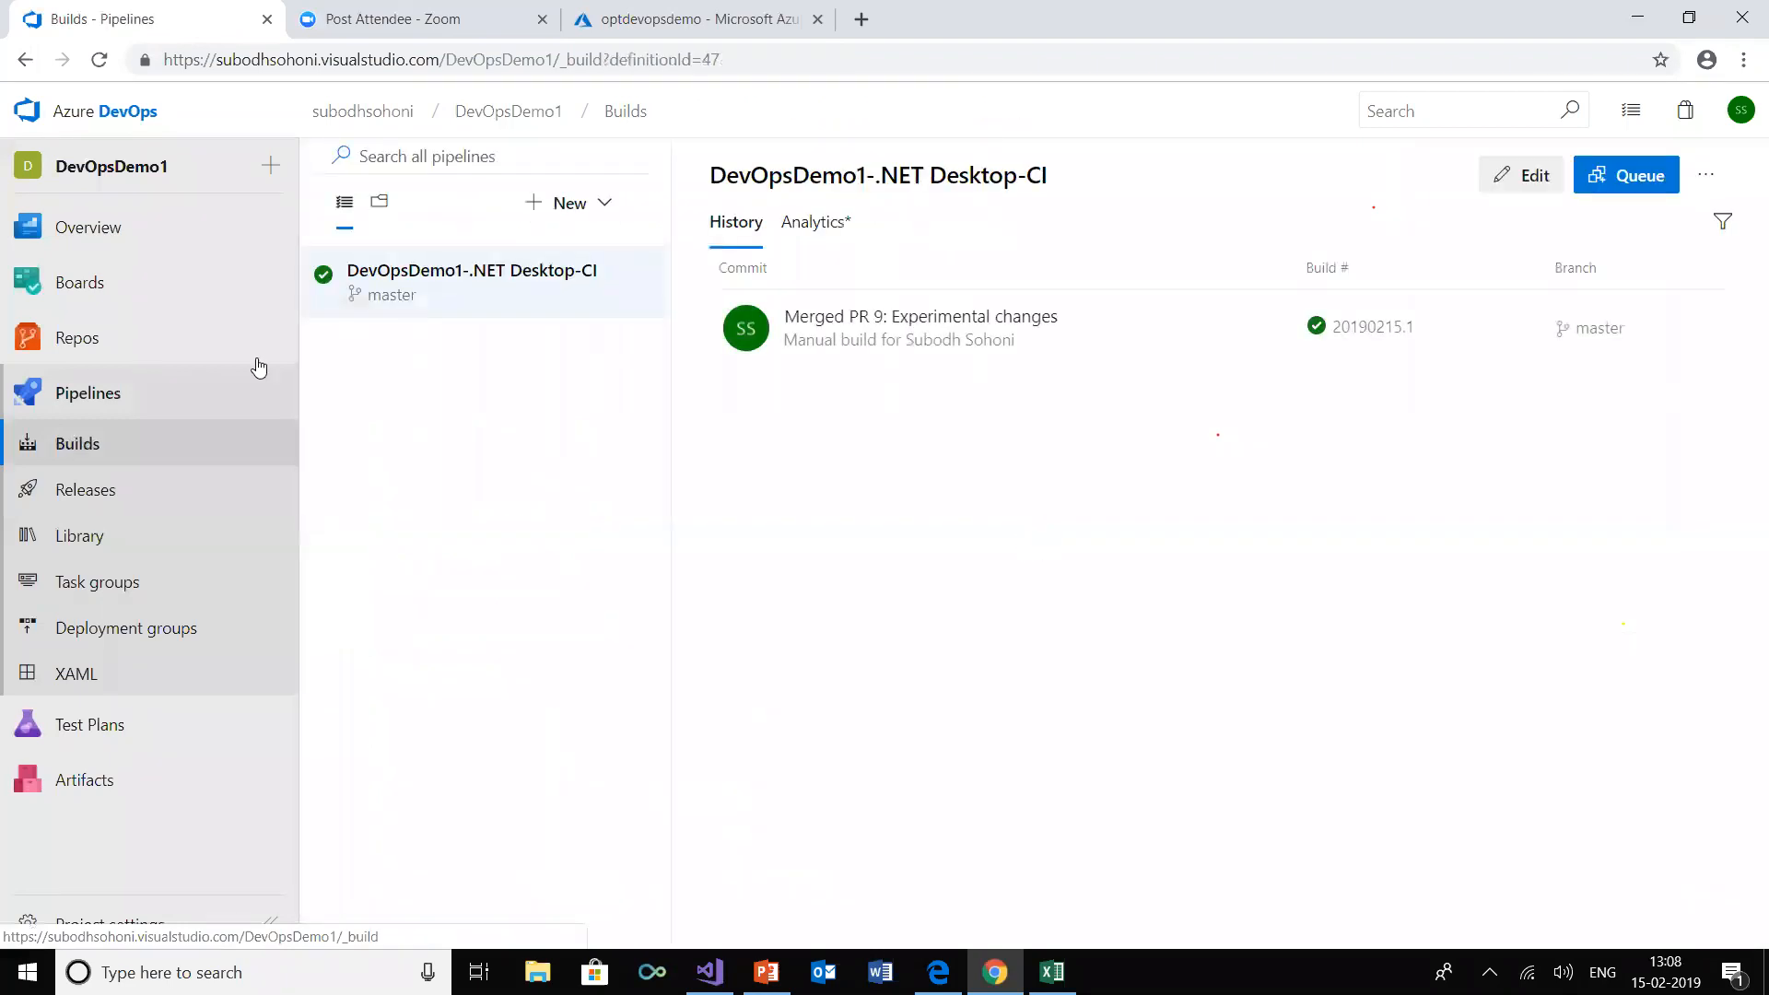
{"action": "left_click", "coordinate": [570, 204]}
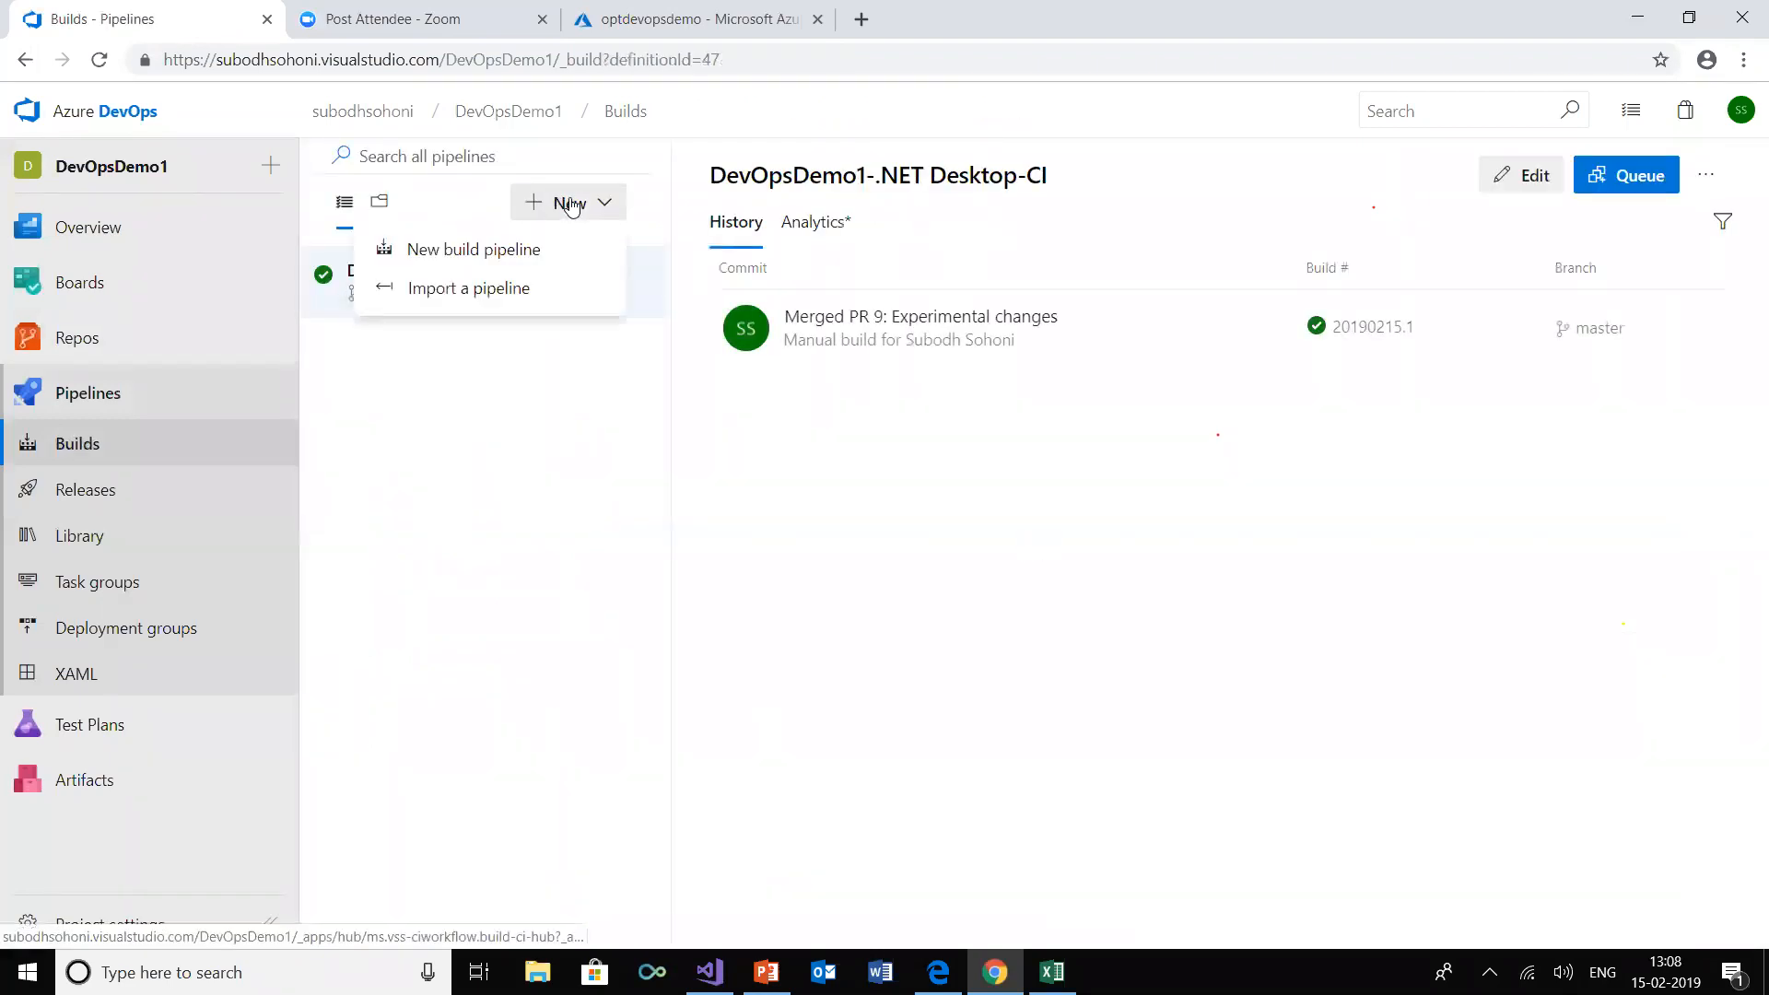
{"action": "left_click", "coordinate": [482, 263]}
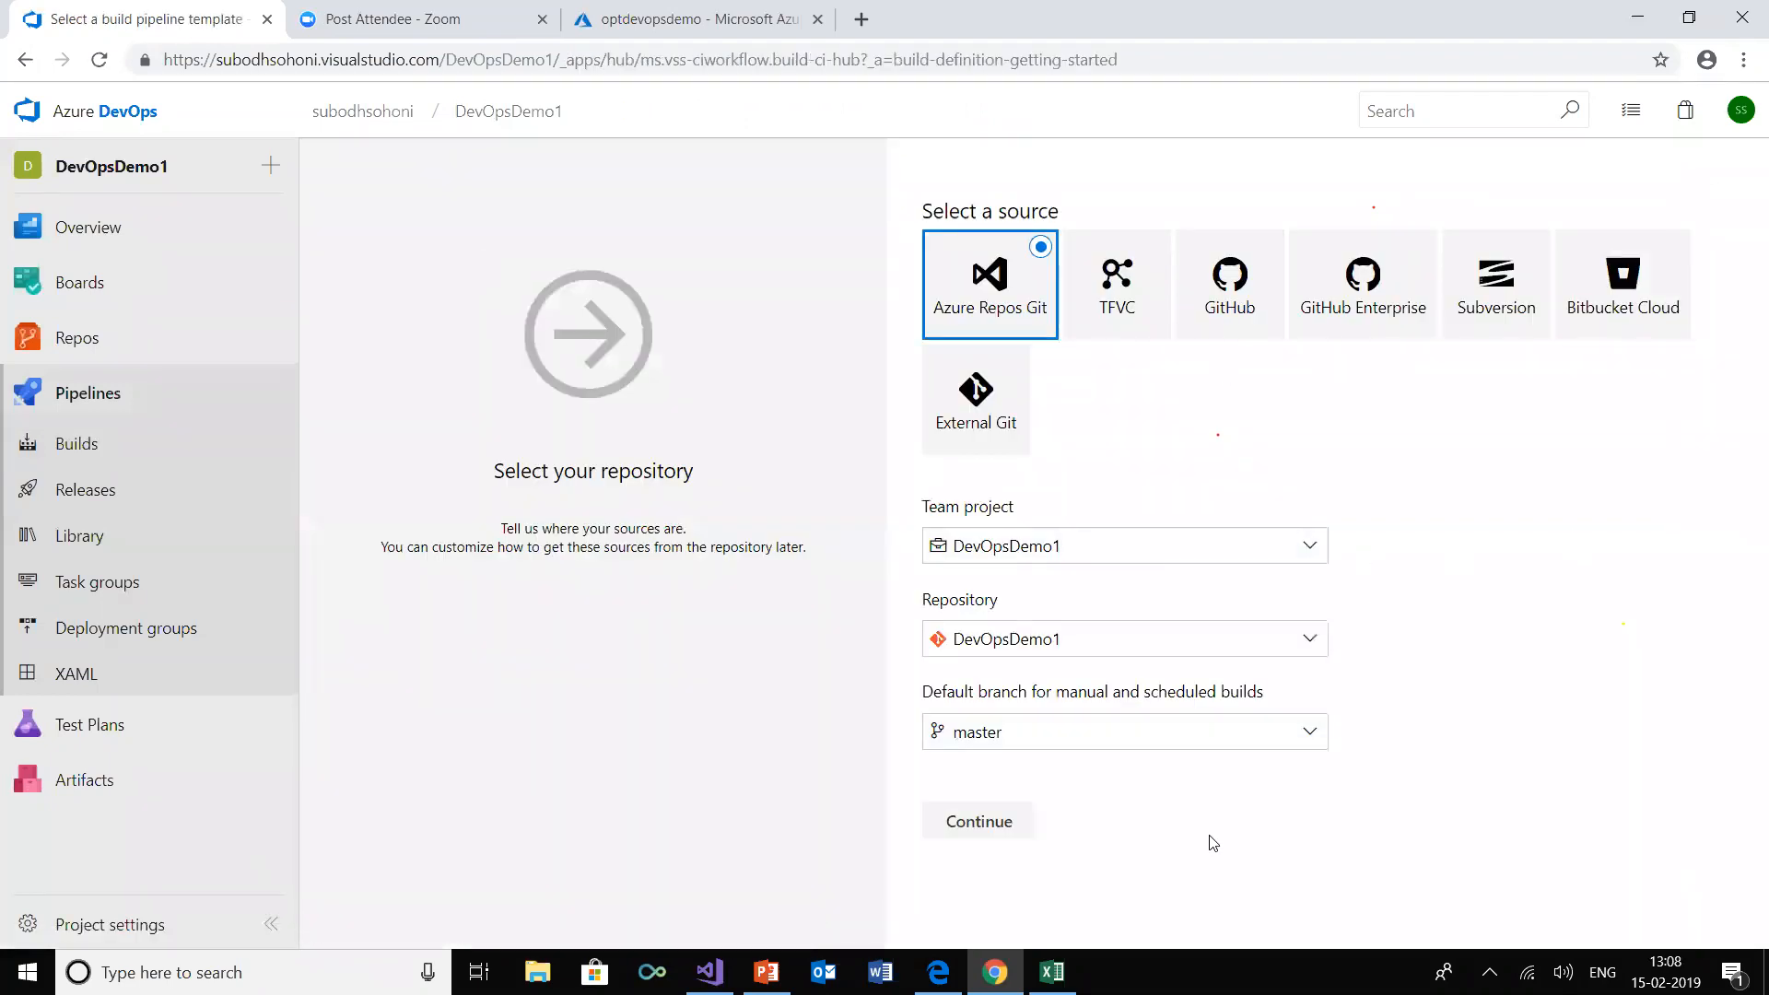
{"action": "left_click", "coordinate": [997, 821]}
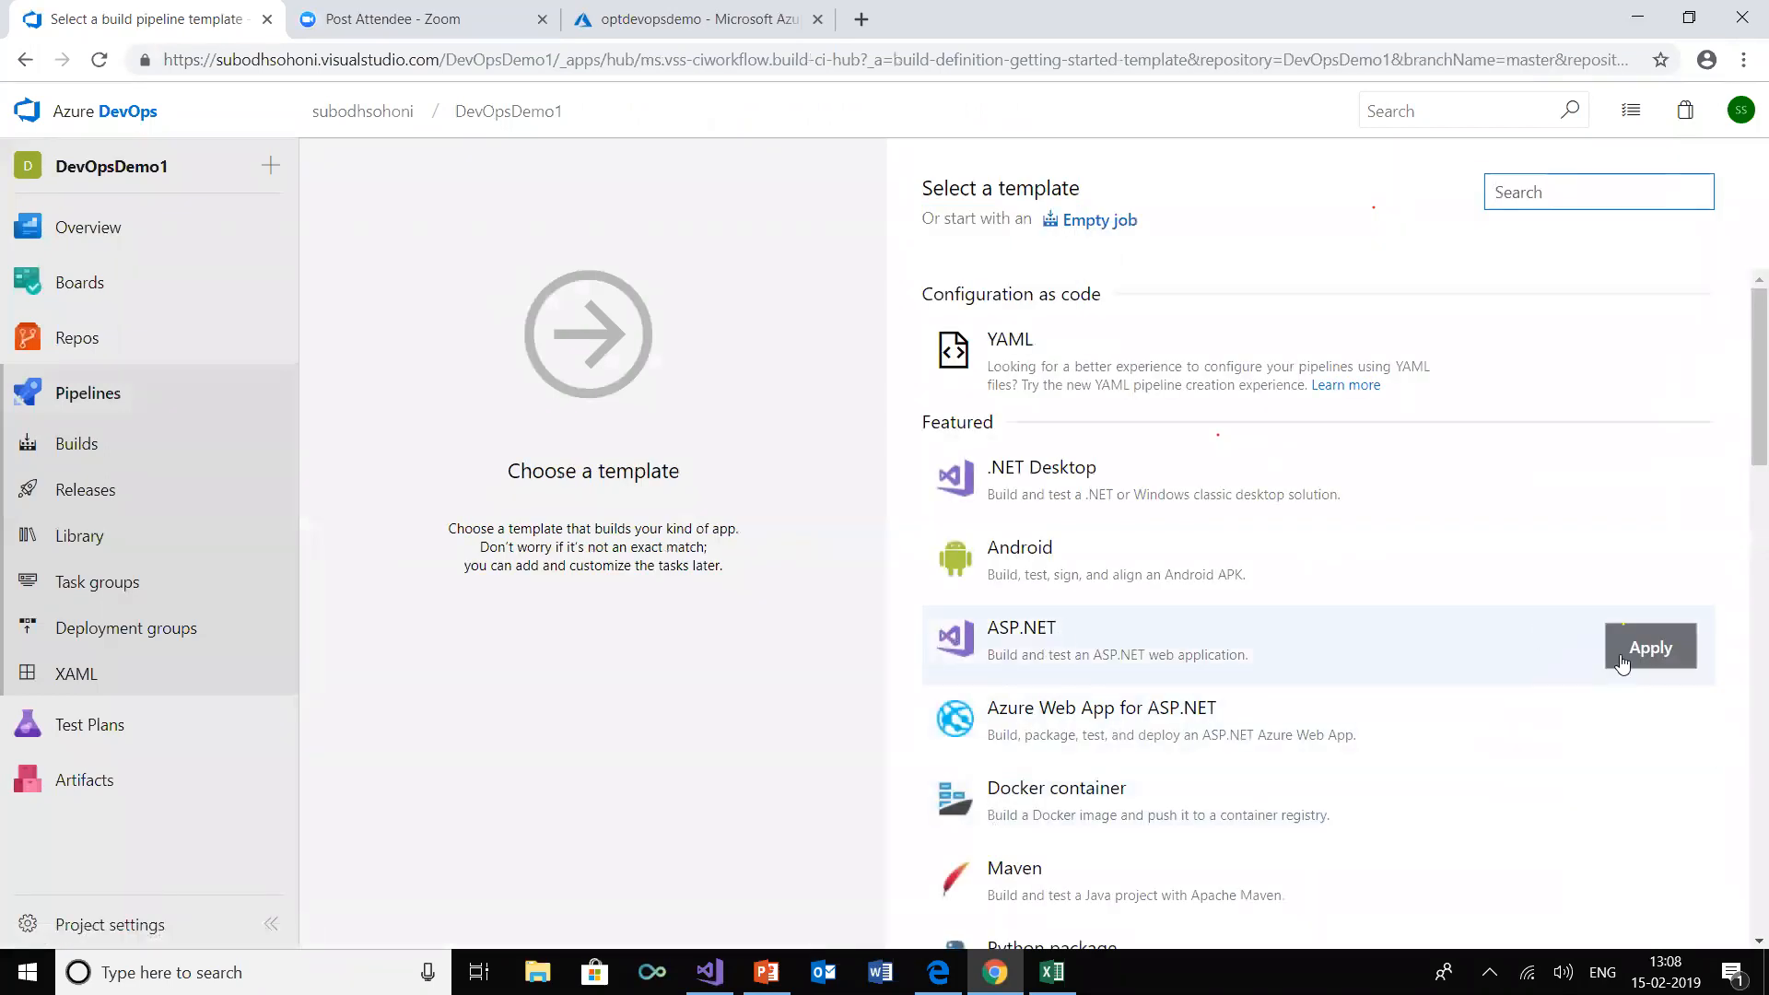
{"action": "left_click", "coordinate": [1668, 649]}
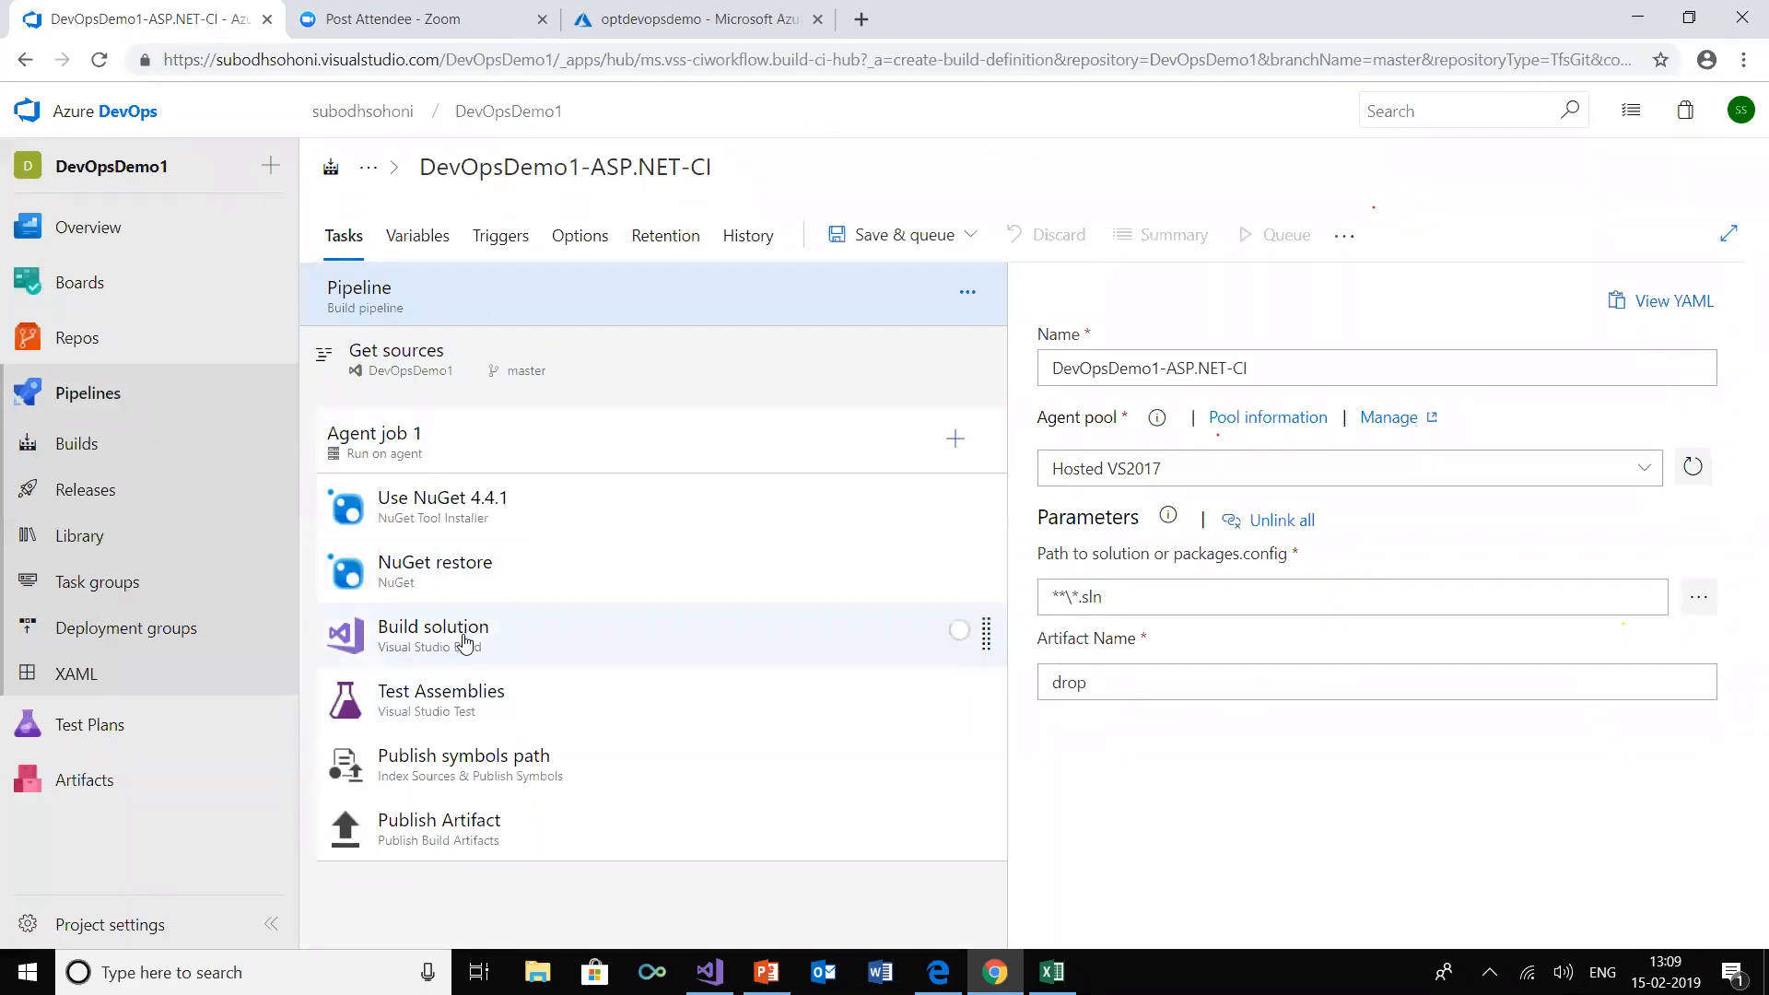
Set the ASP.NET pipeline's artifact name to webdrop
{"action": "left_click", "coordinate": [1053, 683]}
{"action": "type", "text": "we"}
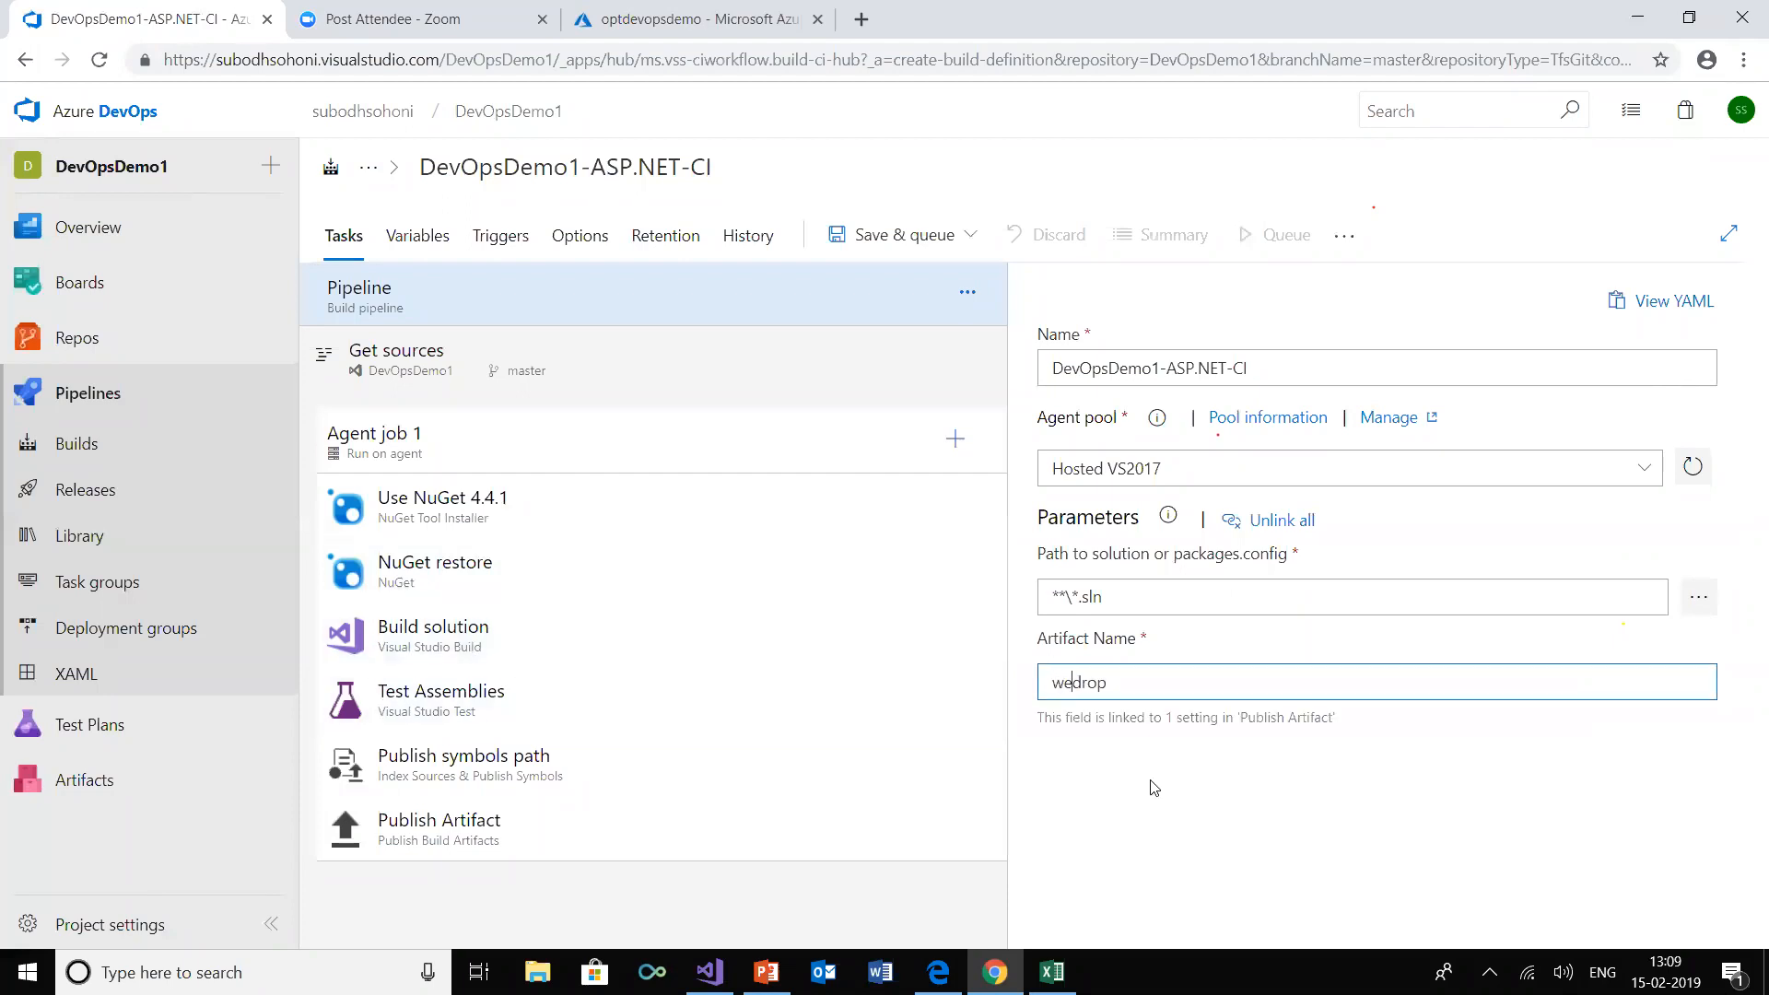
{"action": "type", "text": "b"}
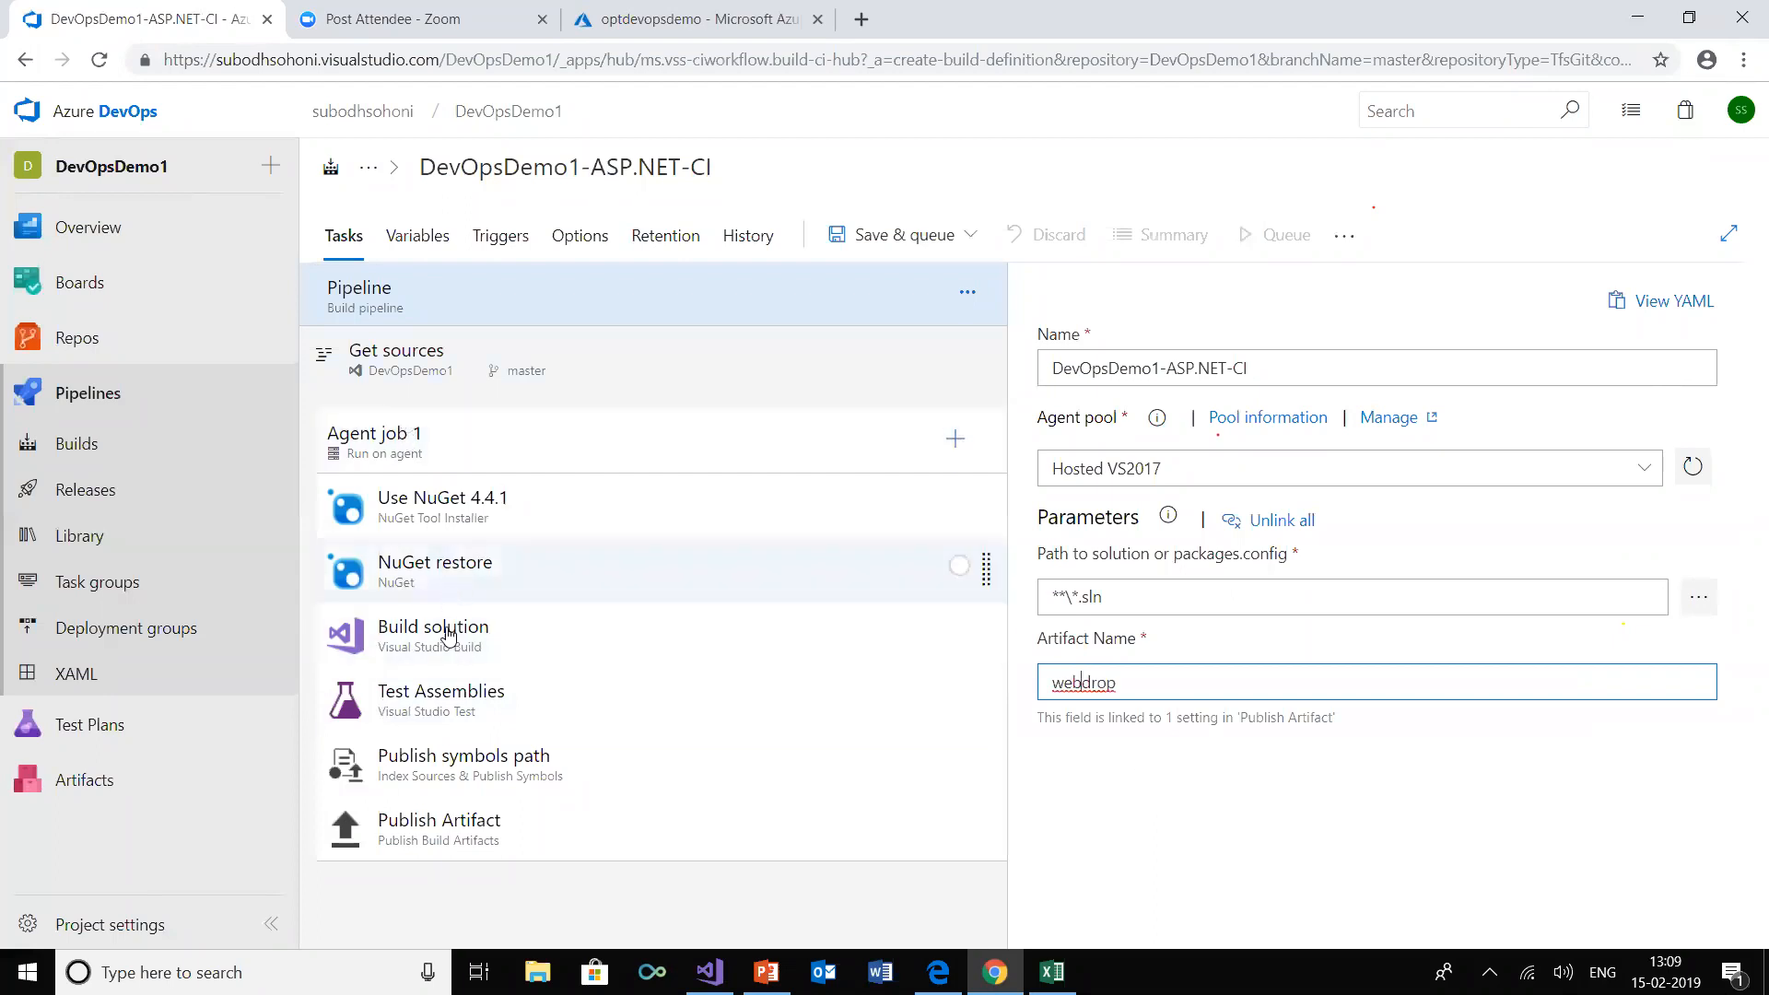
Unlink the Build solution task's Solution setting from the shared pipeline parameter
{"action": "left_click", "coordinate": [445, 660]}
{"action": "key", "text": "alt+Left"}
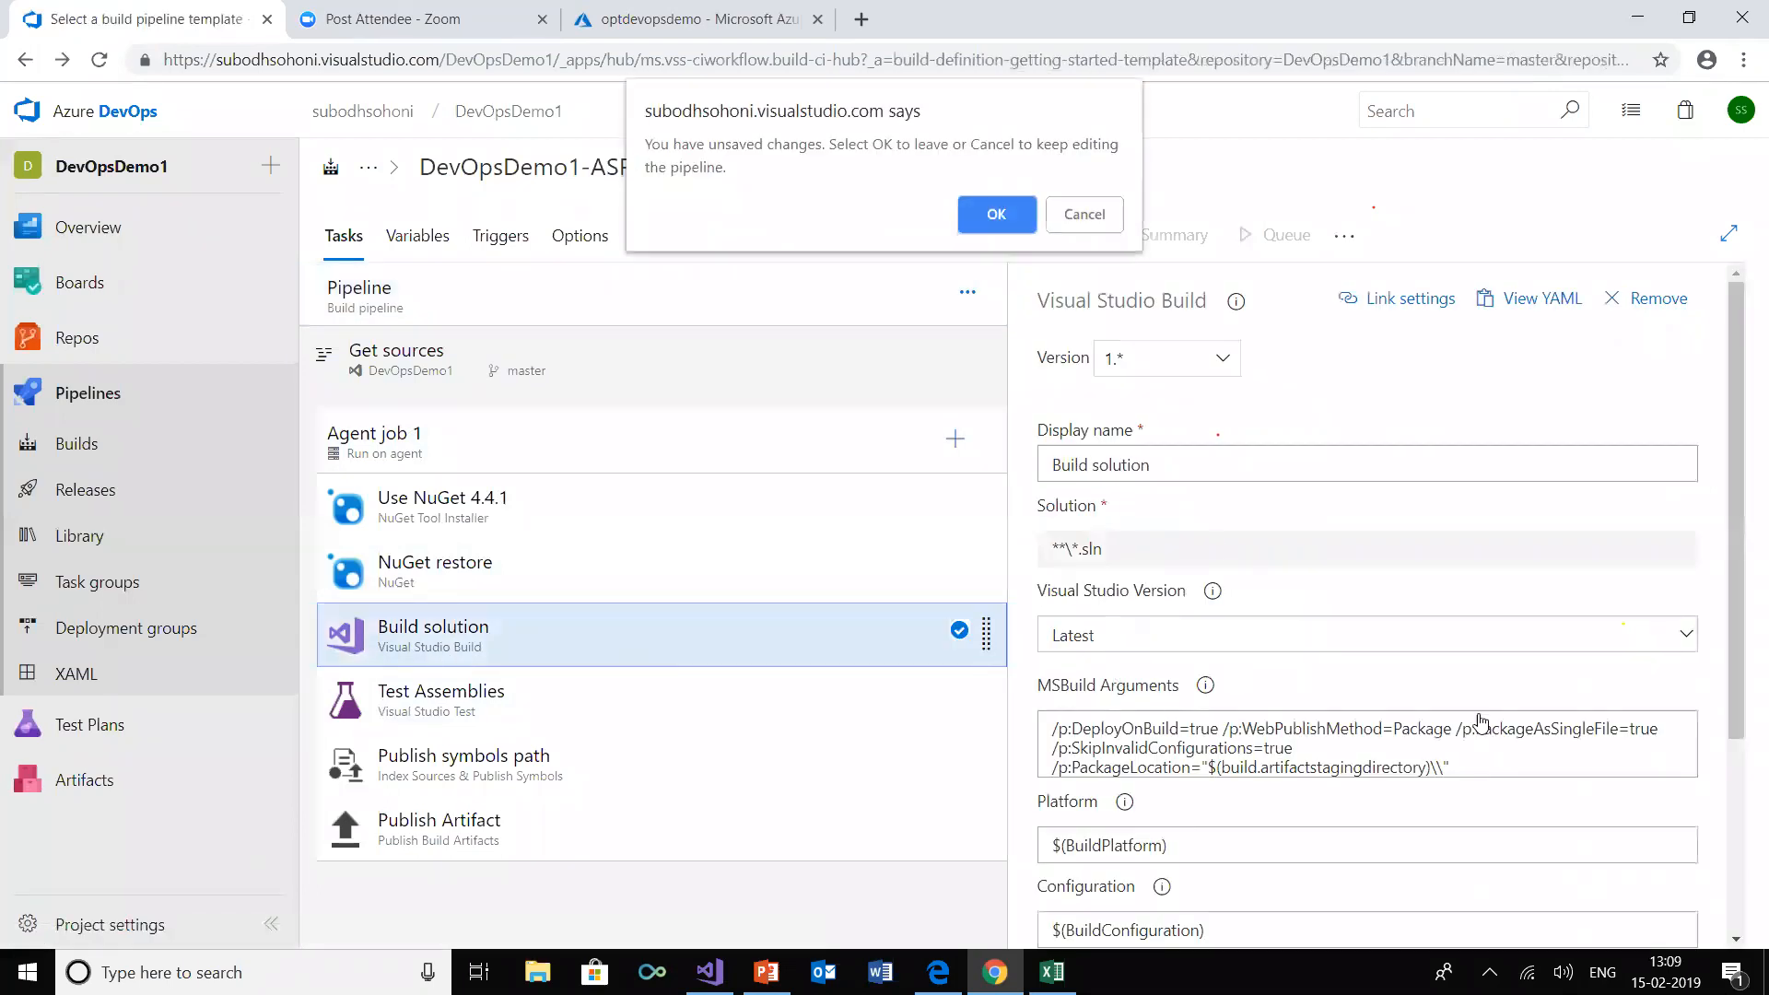
{"action": "left_click", "coordinate": [1094, 225]}
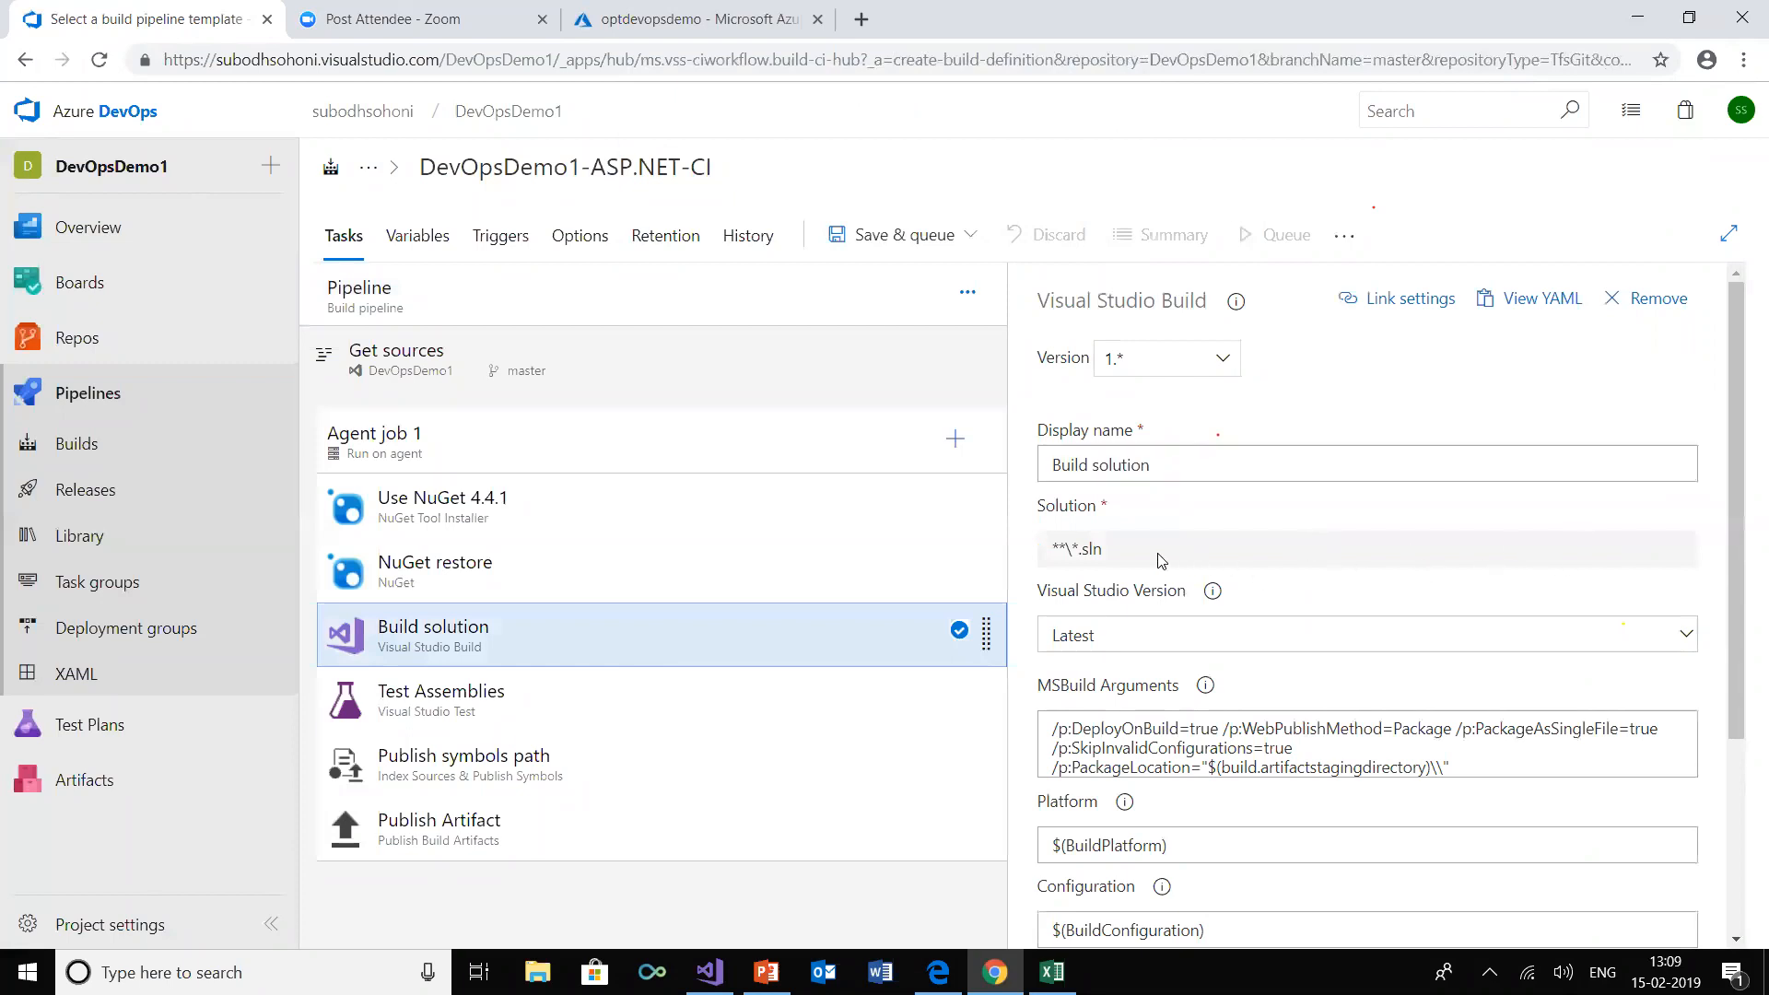
{"action": "left_click", "coordinate": [1409, 301]}
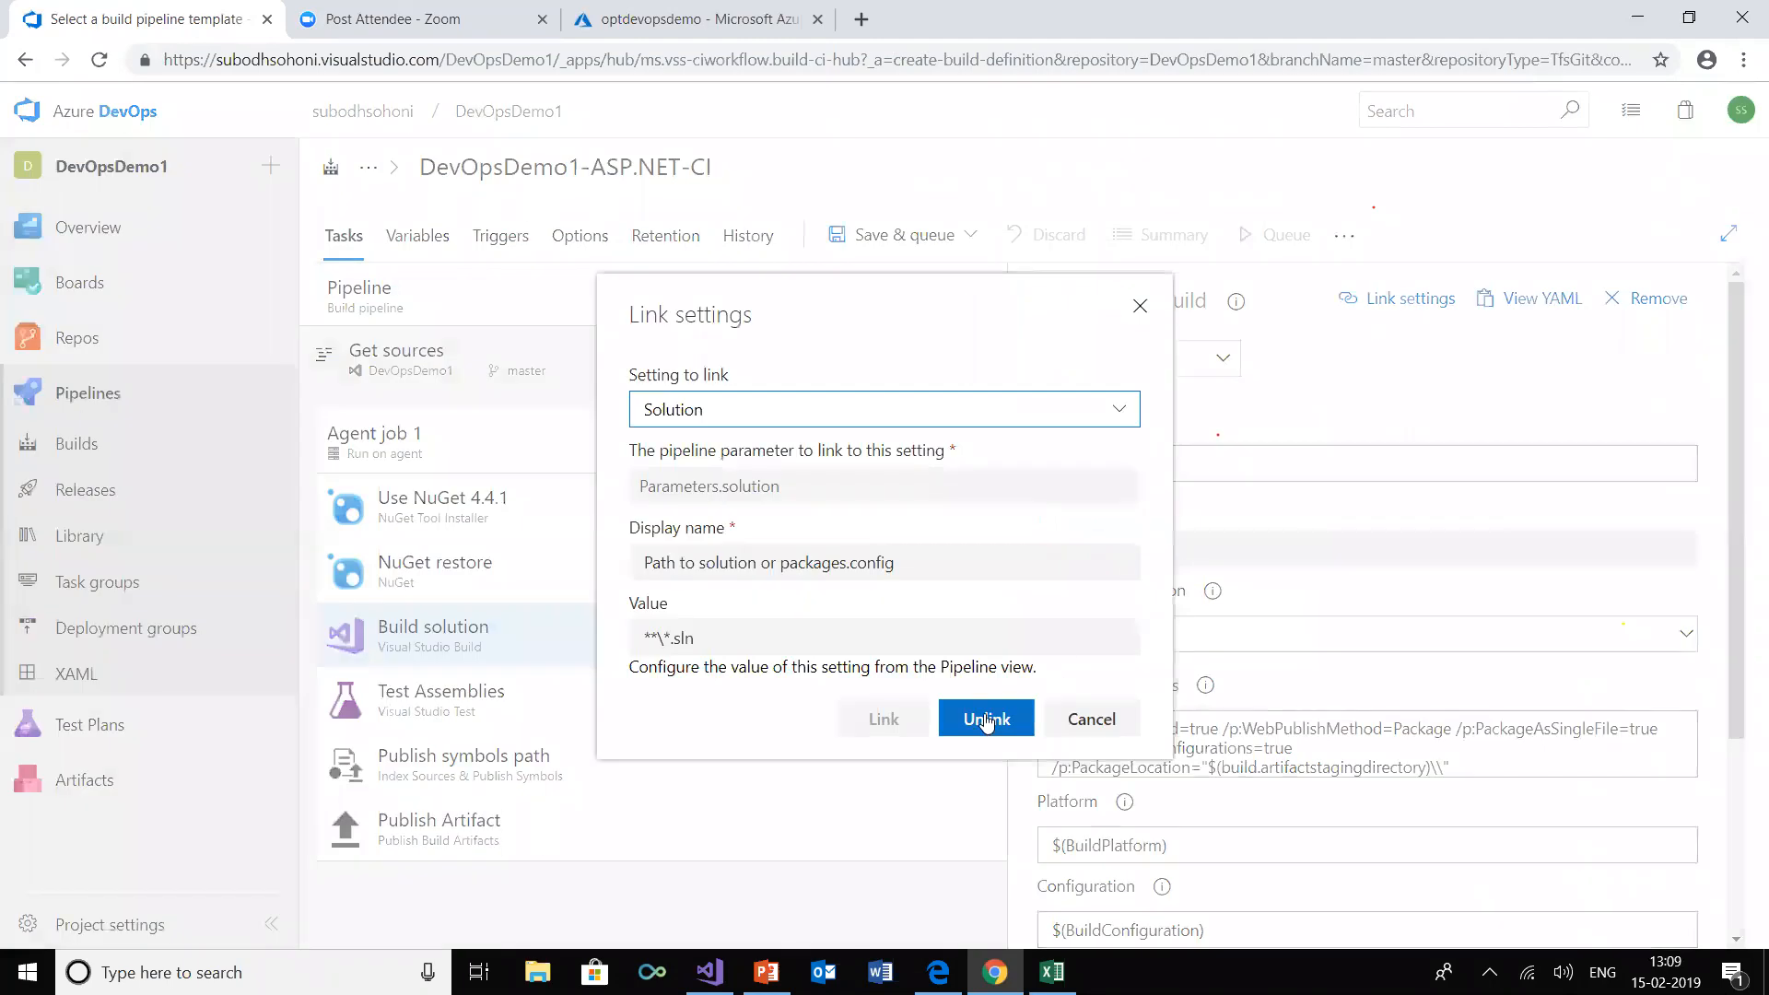
{"action": "left_click", "coordinate": [986, 719]}
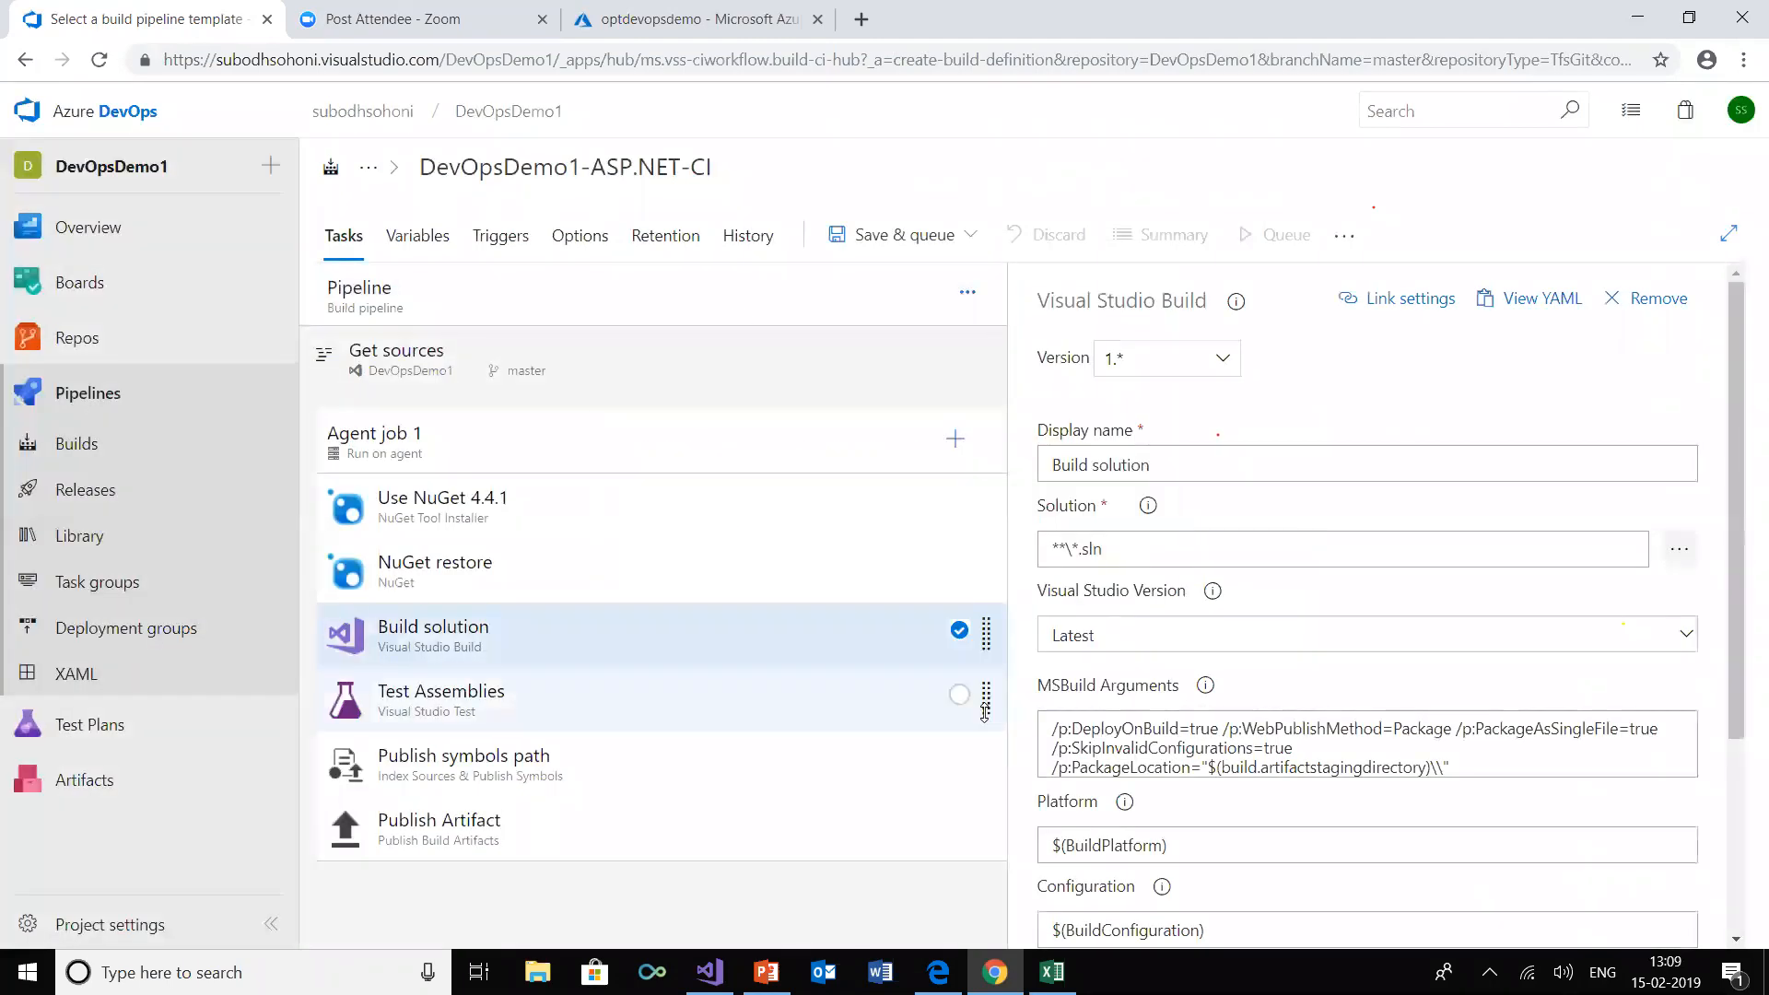
Set the Build solution task's Solution path to SSGS EMS/SSGS EMS Web App/SSGS EMS Web App.csproj
{"action": "left_click", "coordinate": [1682, 550]}
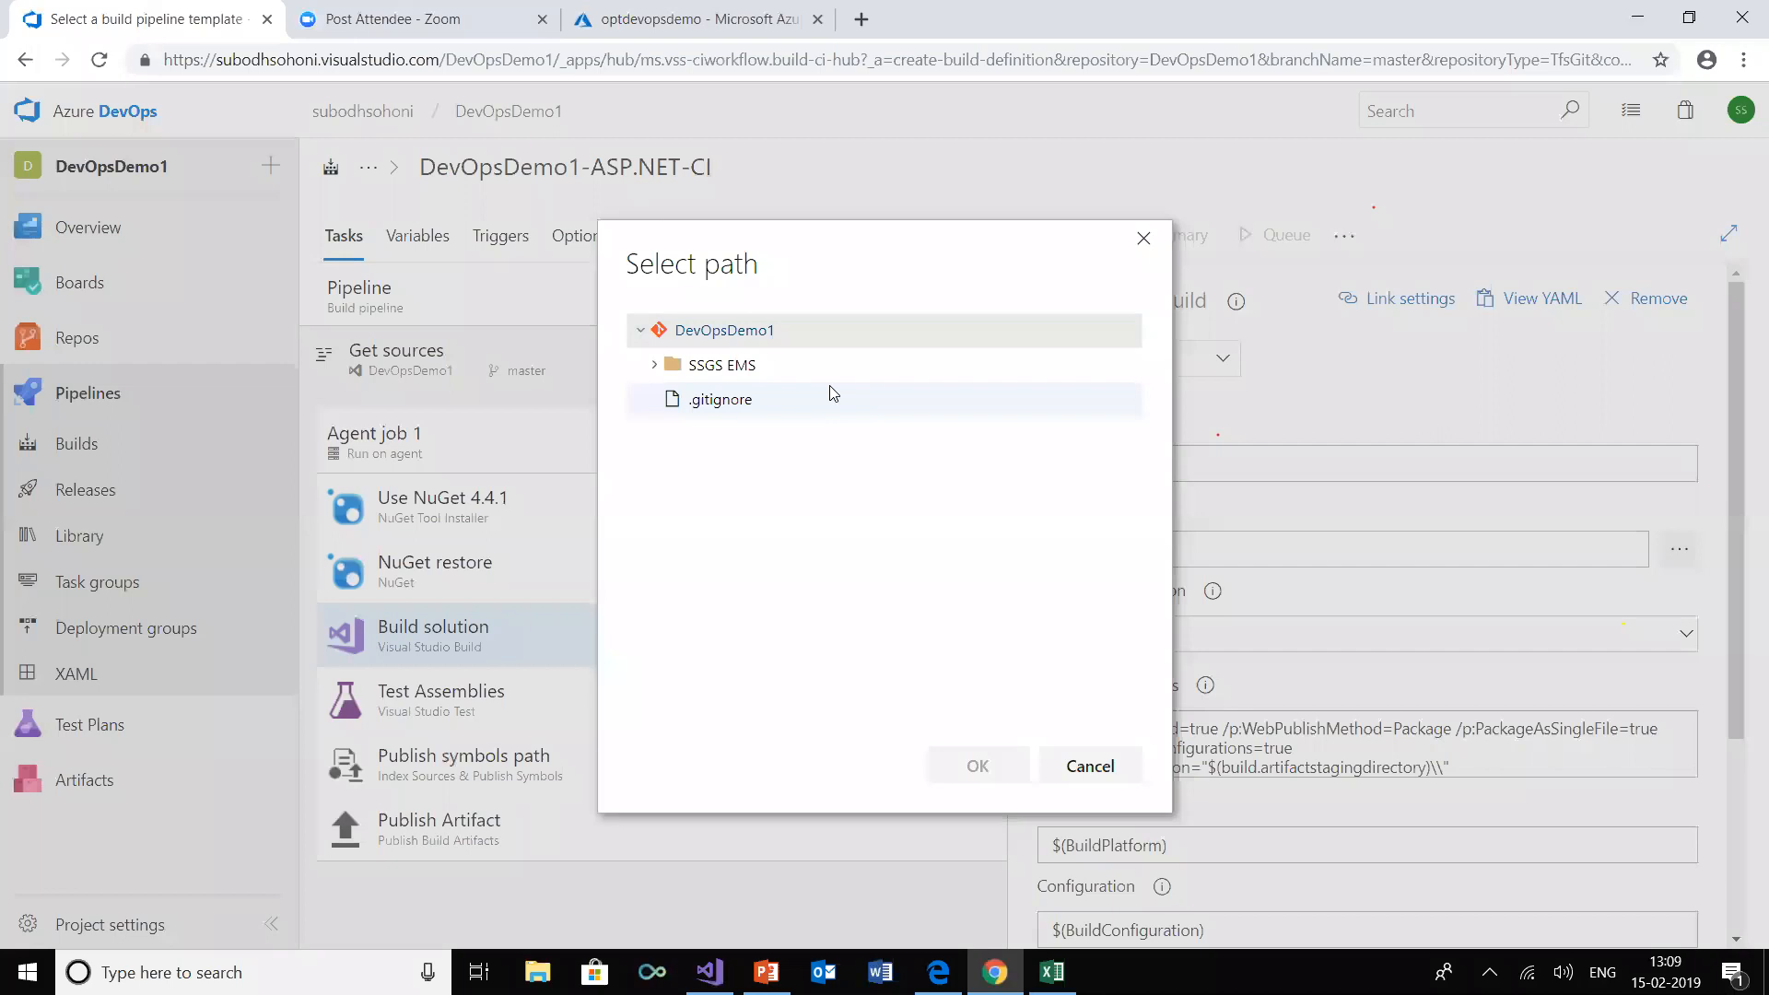
{"action": "left_click", "coordinate": [654, 365]}
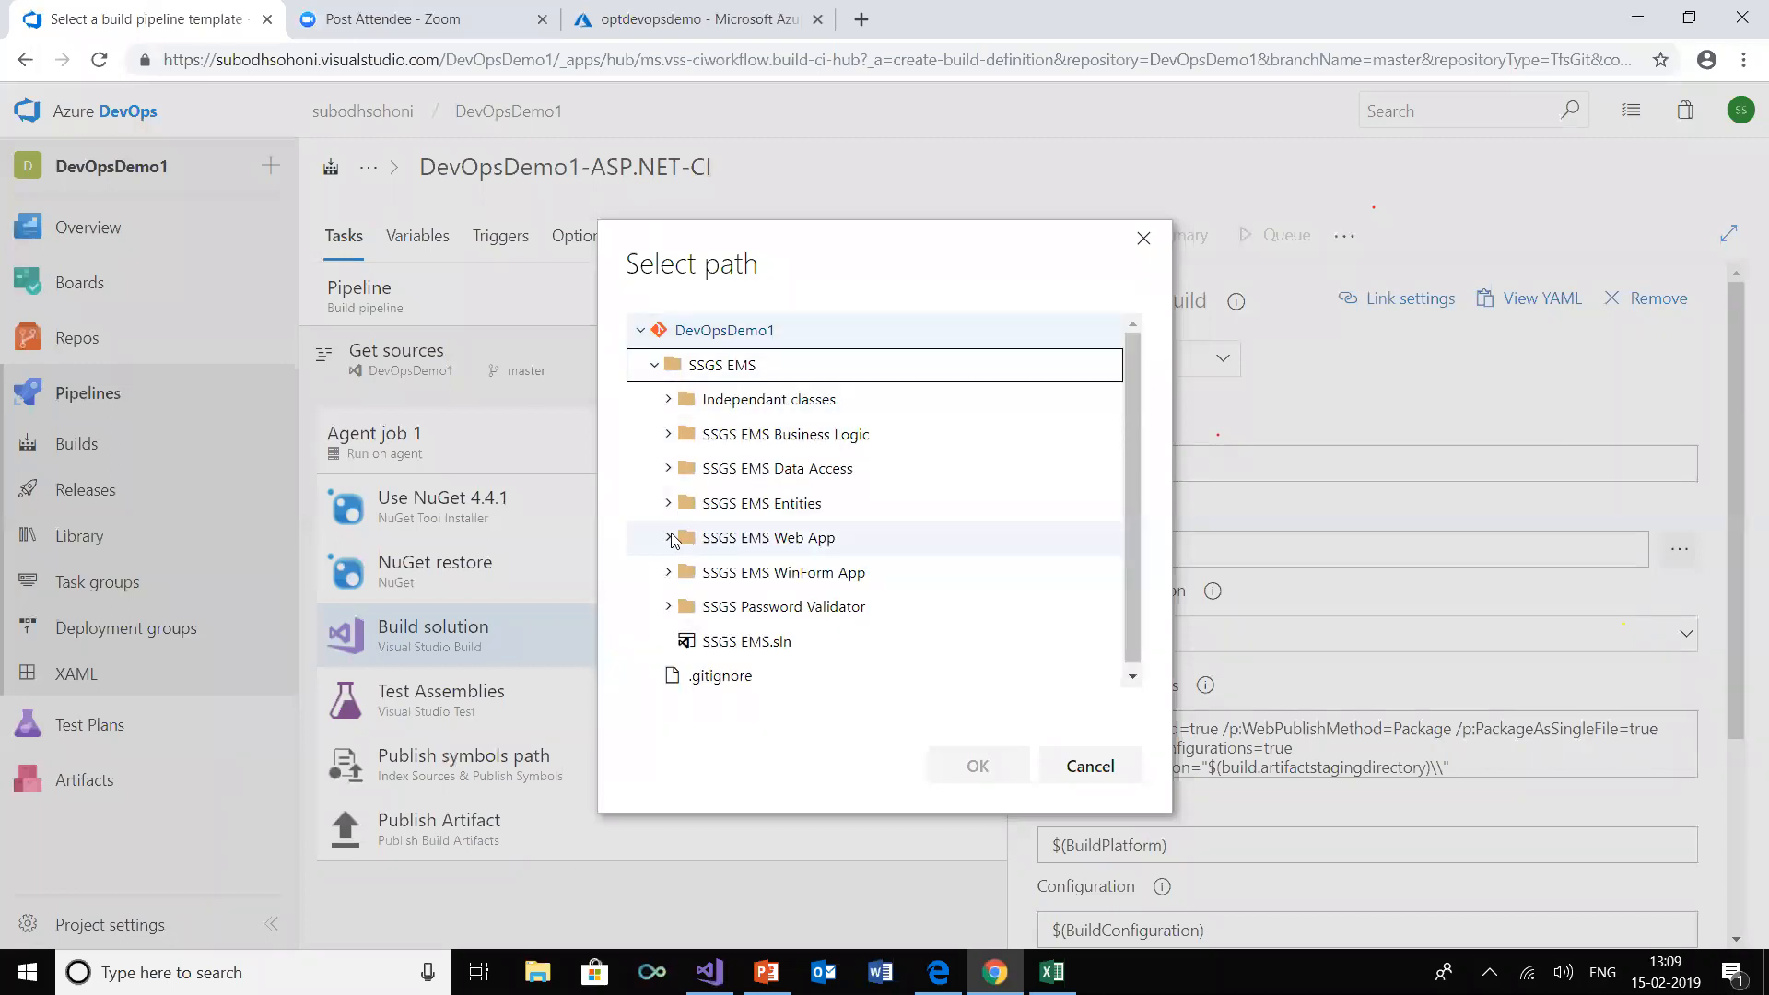
{"action": "left_click", "coordinate": [674, 541]}
{"action": "left_click_drag", "start_coordinate": [1133, 398], "coordinate": [1131, 579]}
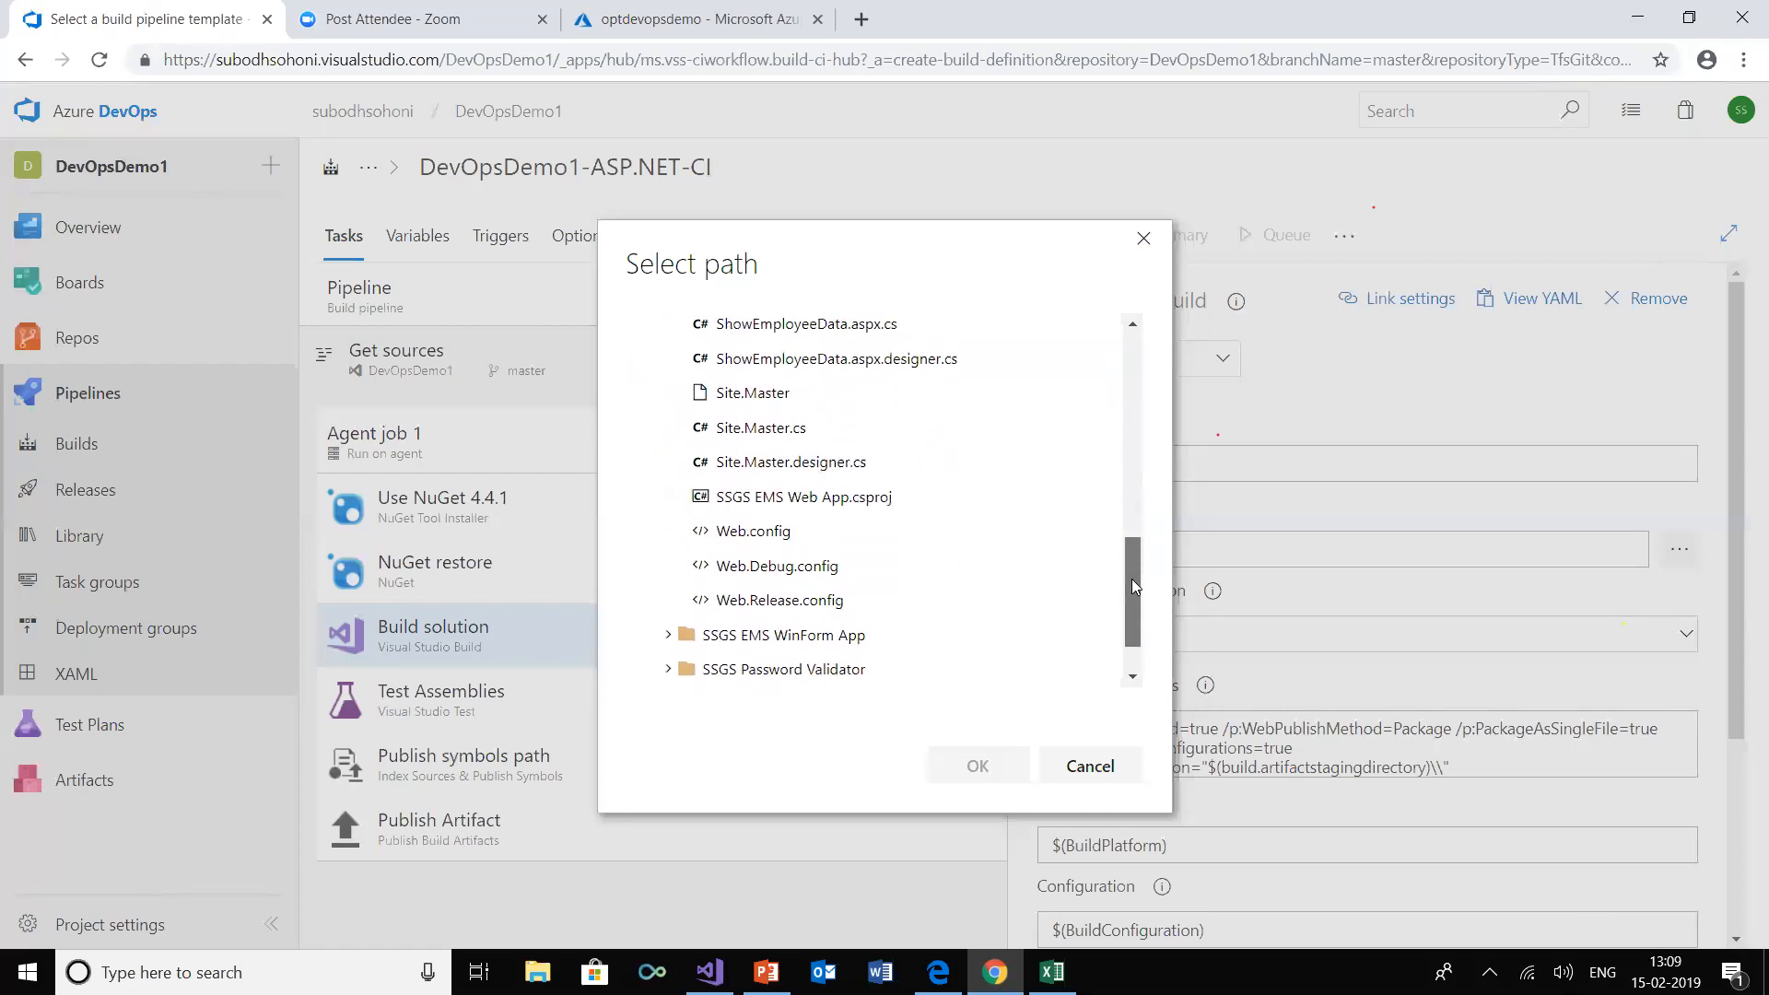
{"action": "left_click", "coordinate": [846, 498]}
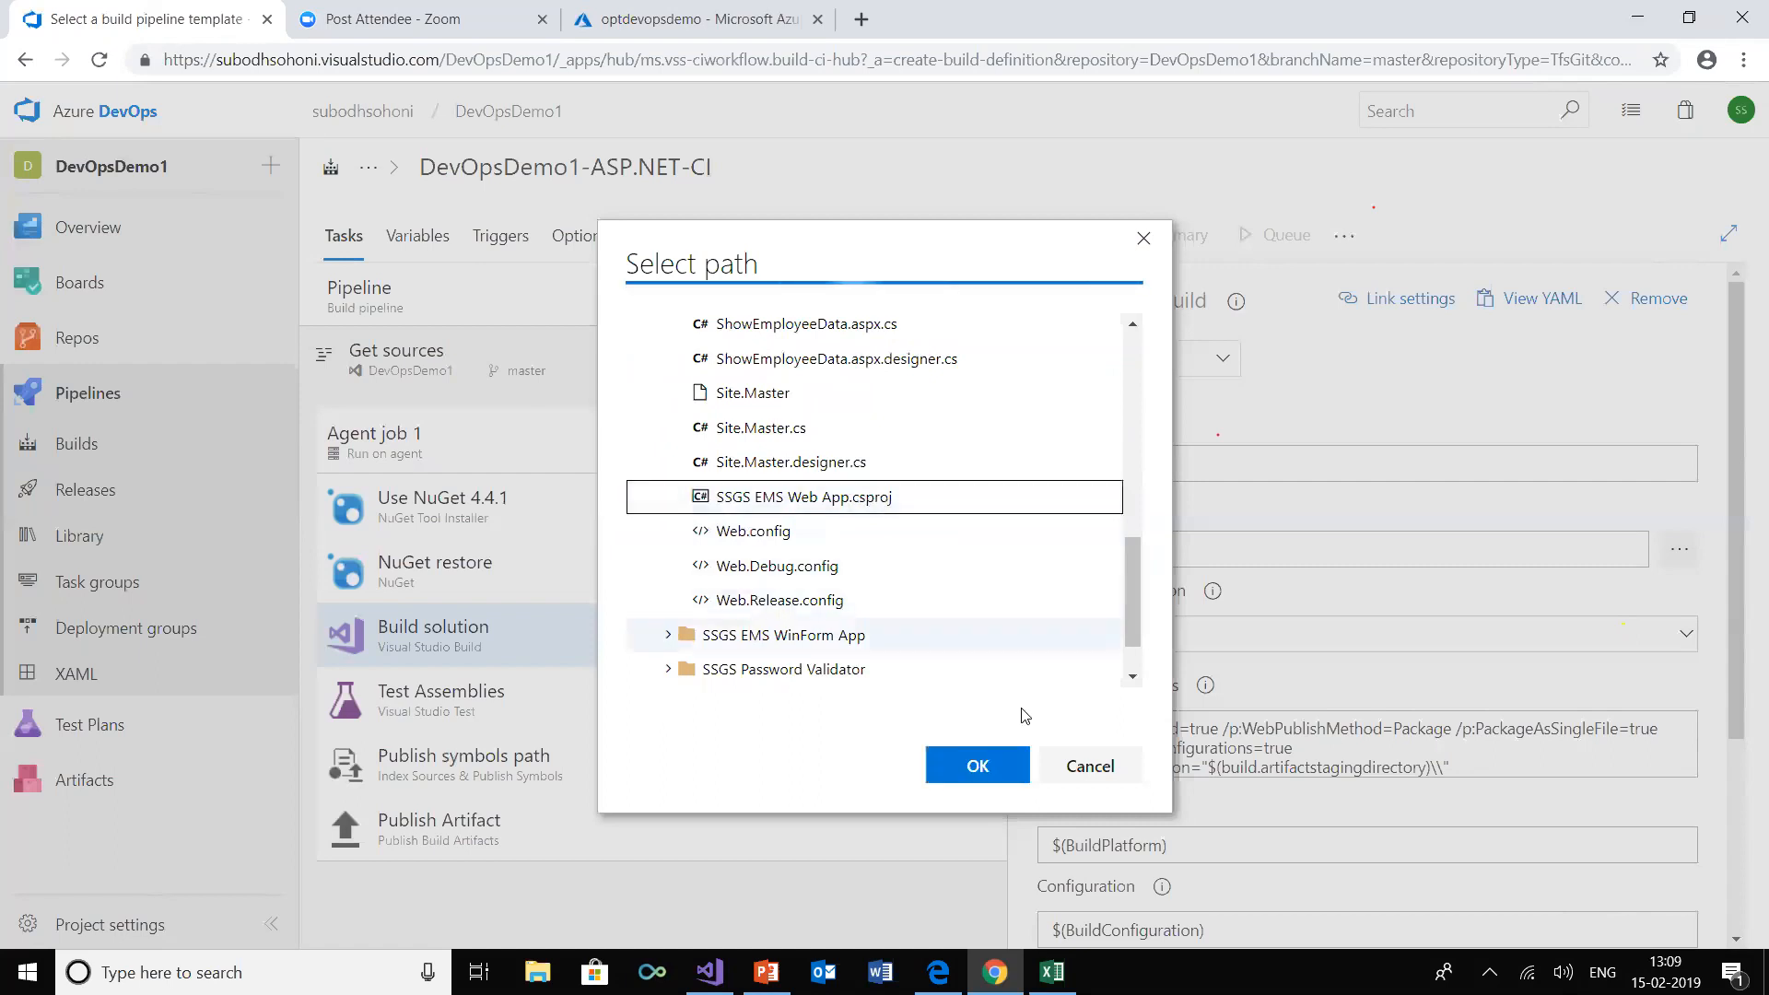
{"action": "left_click", "coordinate": [995, 765]}
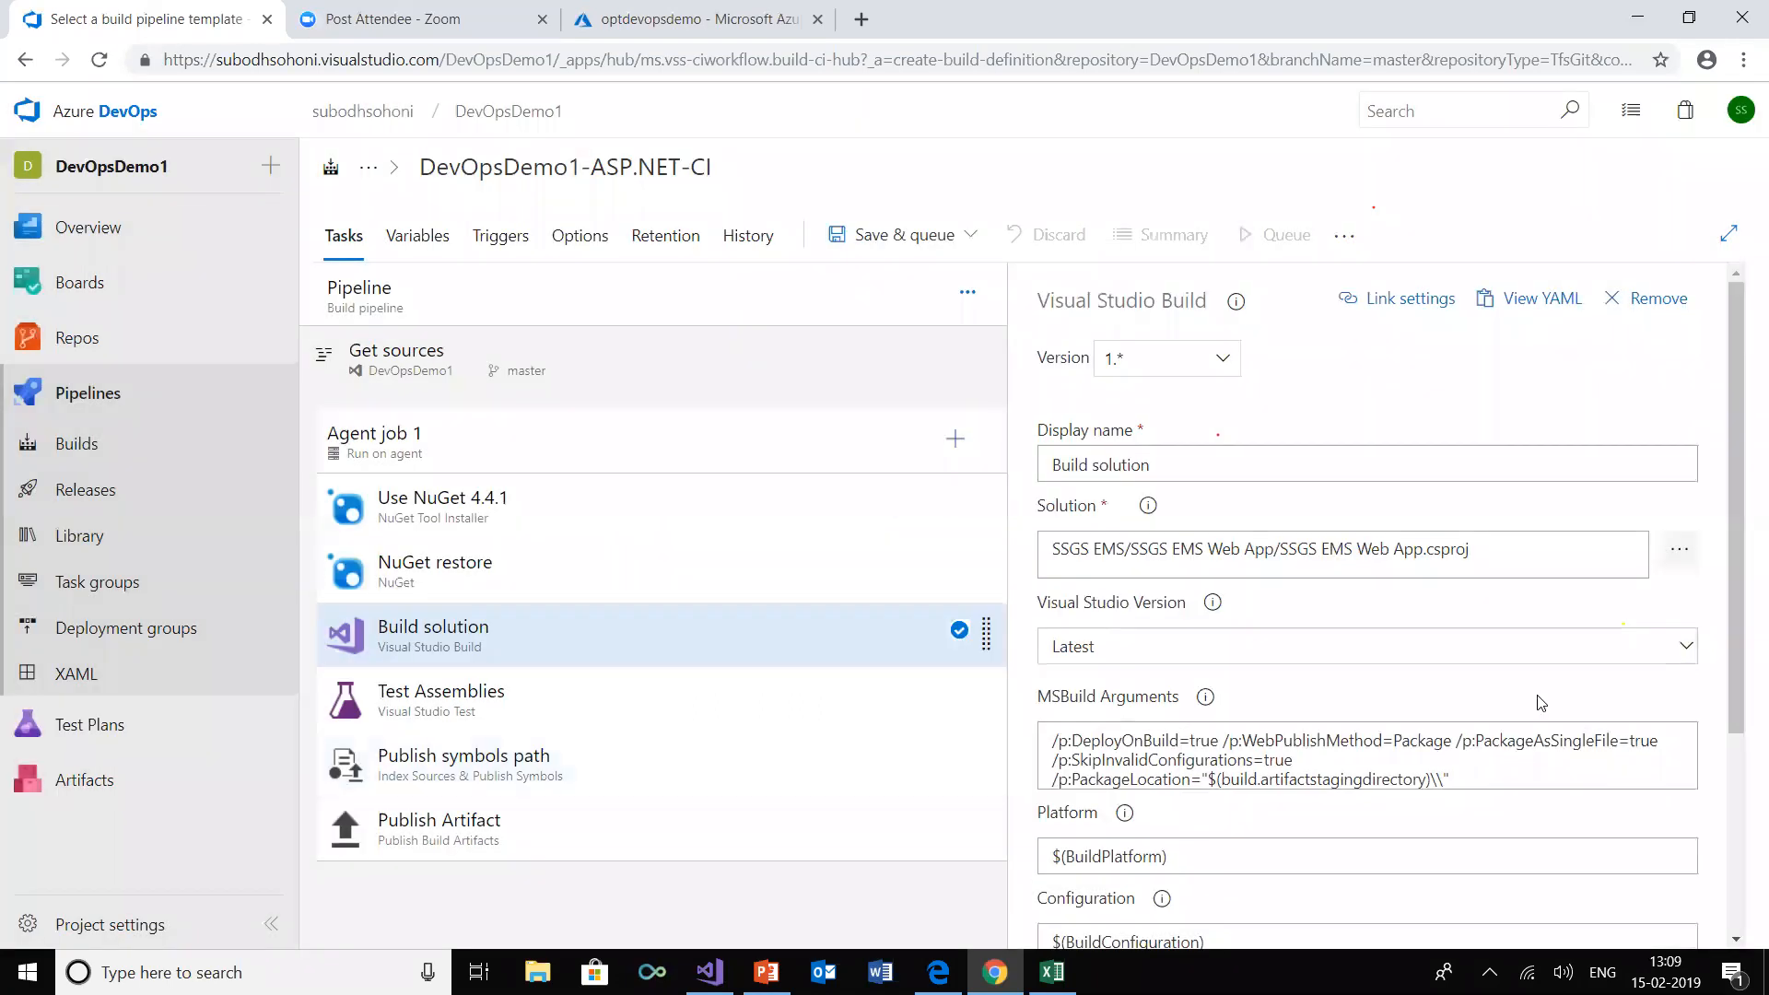
Append /p:OutputPath="$(build.artifactstagingdirectory)\\" to the Build solution task's MSBuild arguments
{"action": "left_click", "coordinate": [1494, 781]}
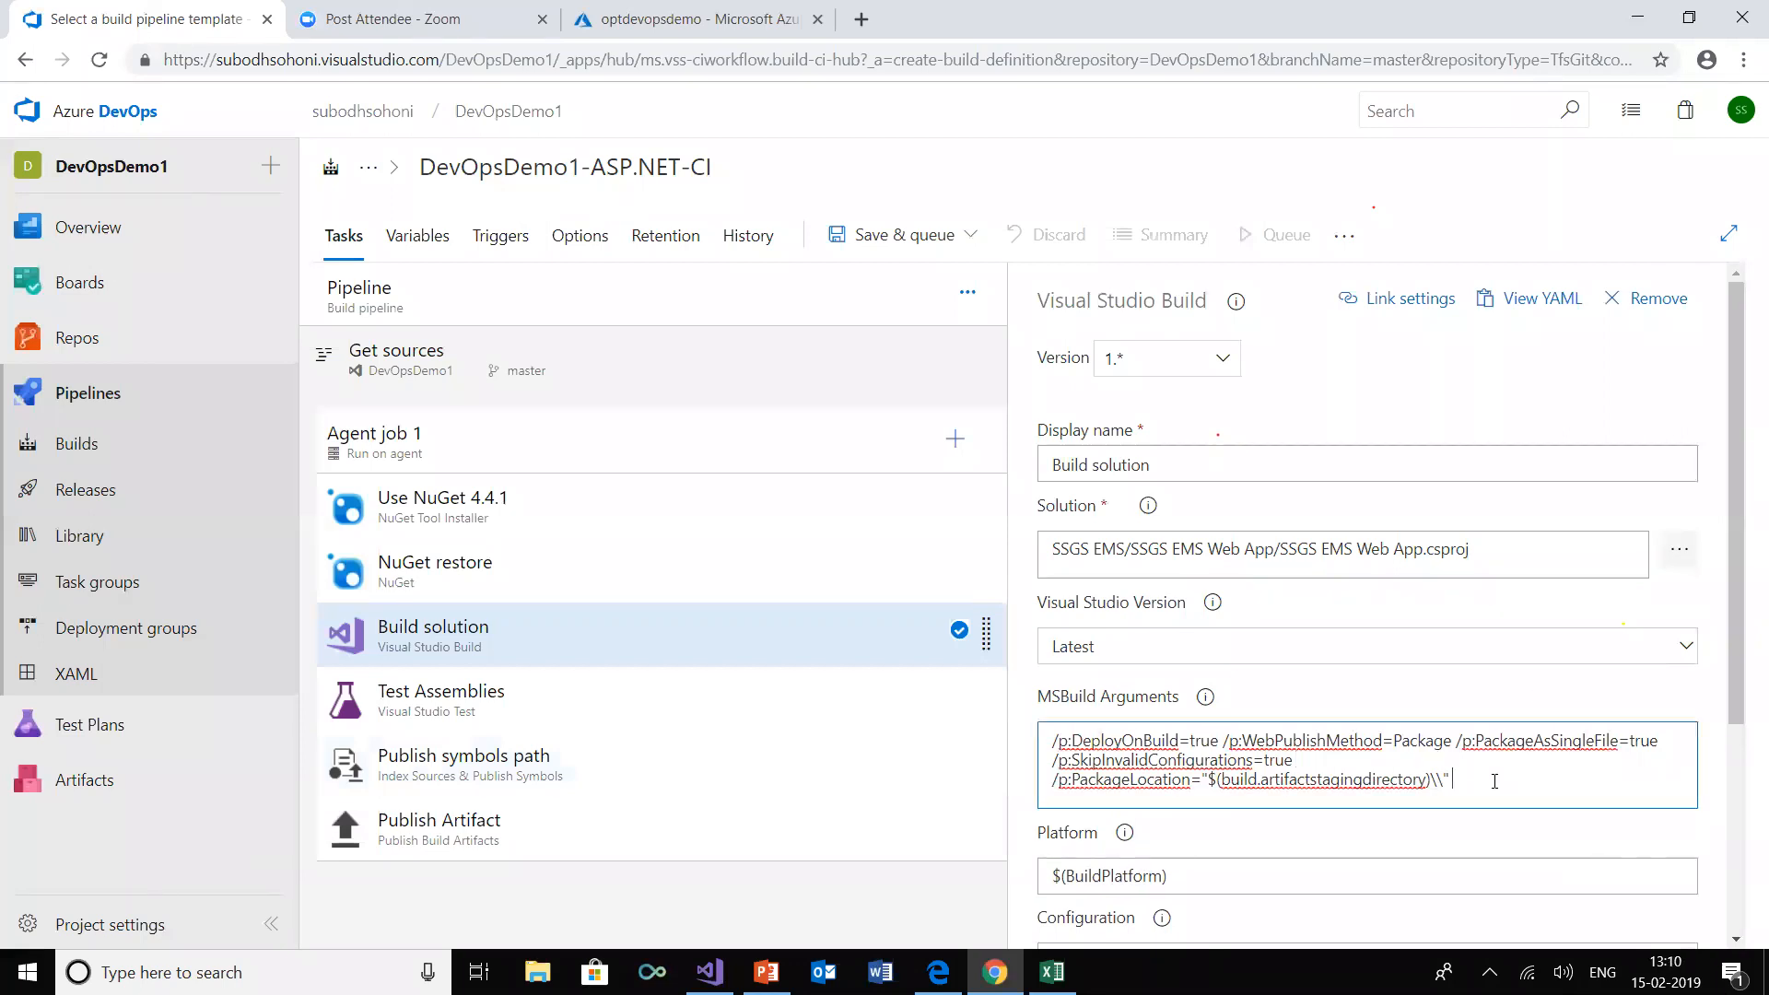
{"action": "type", "text": "/p:OutputPath="}
{"action": "left_click_drag", "start_coordinate": [1202, 775], "coordinate": [1449, 779]}
{"action": "key", "text": "ctrl+c"}
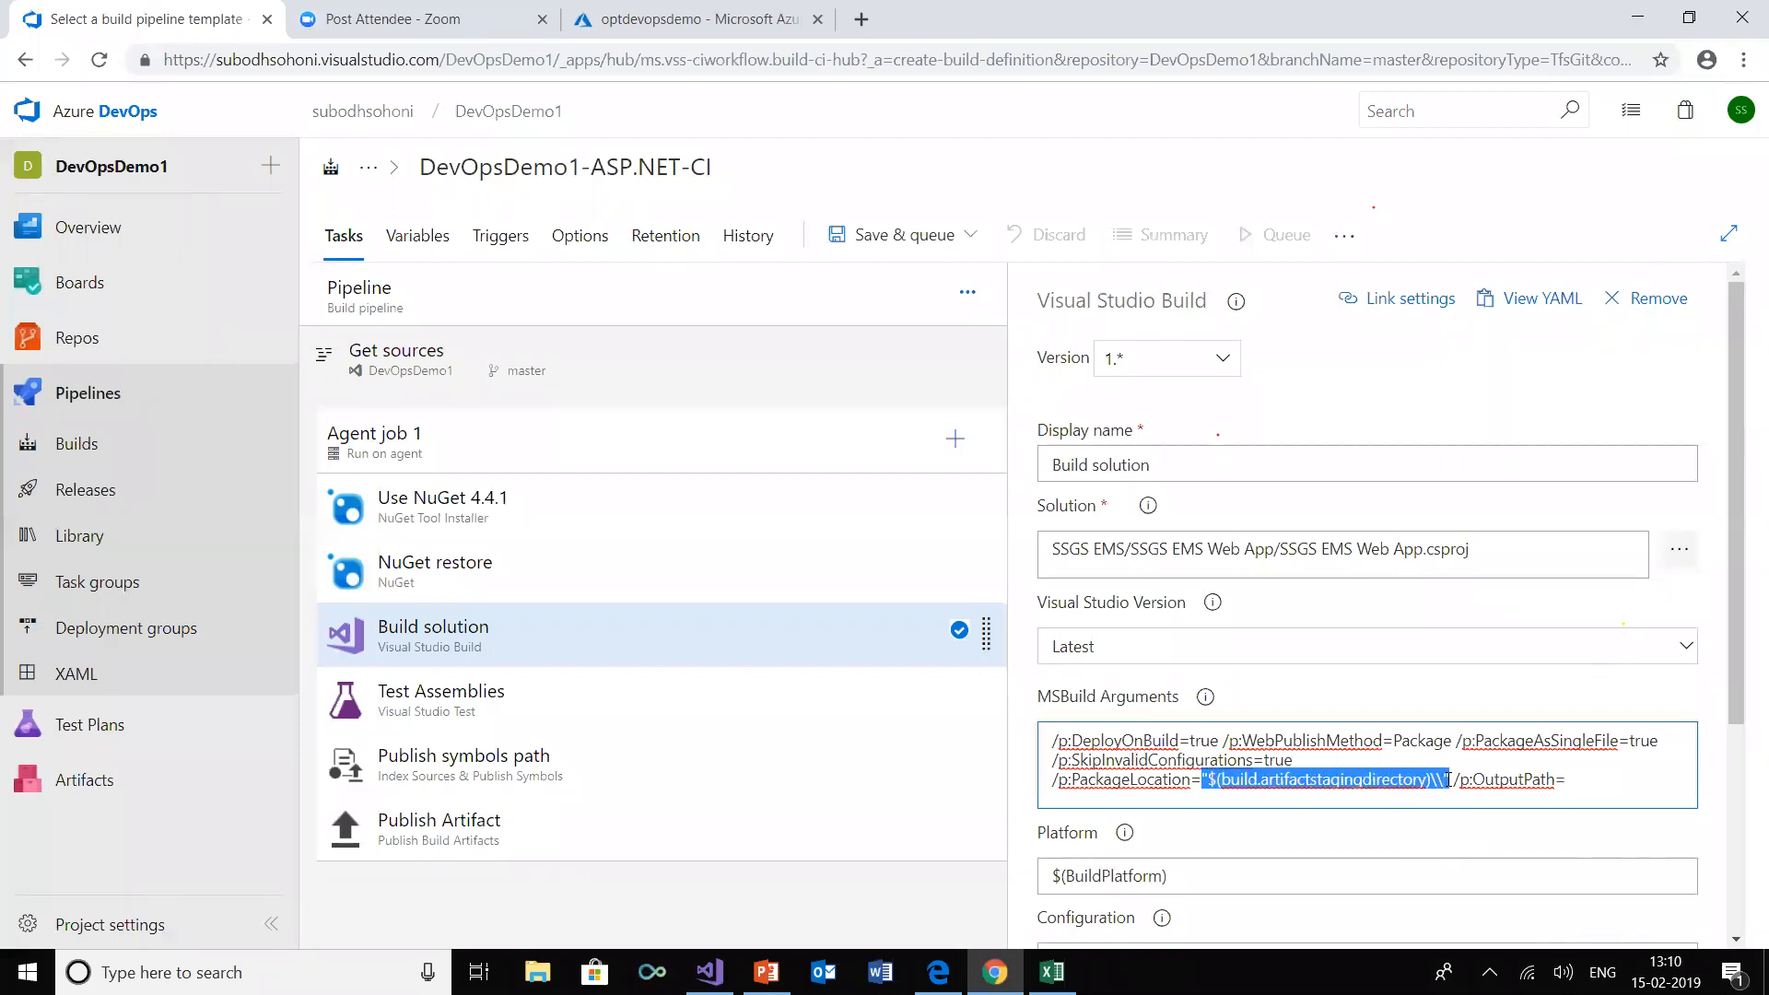
{"action": "left_click", "coordinate": [1582, 782]}
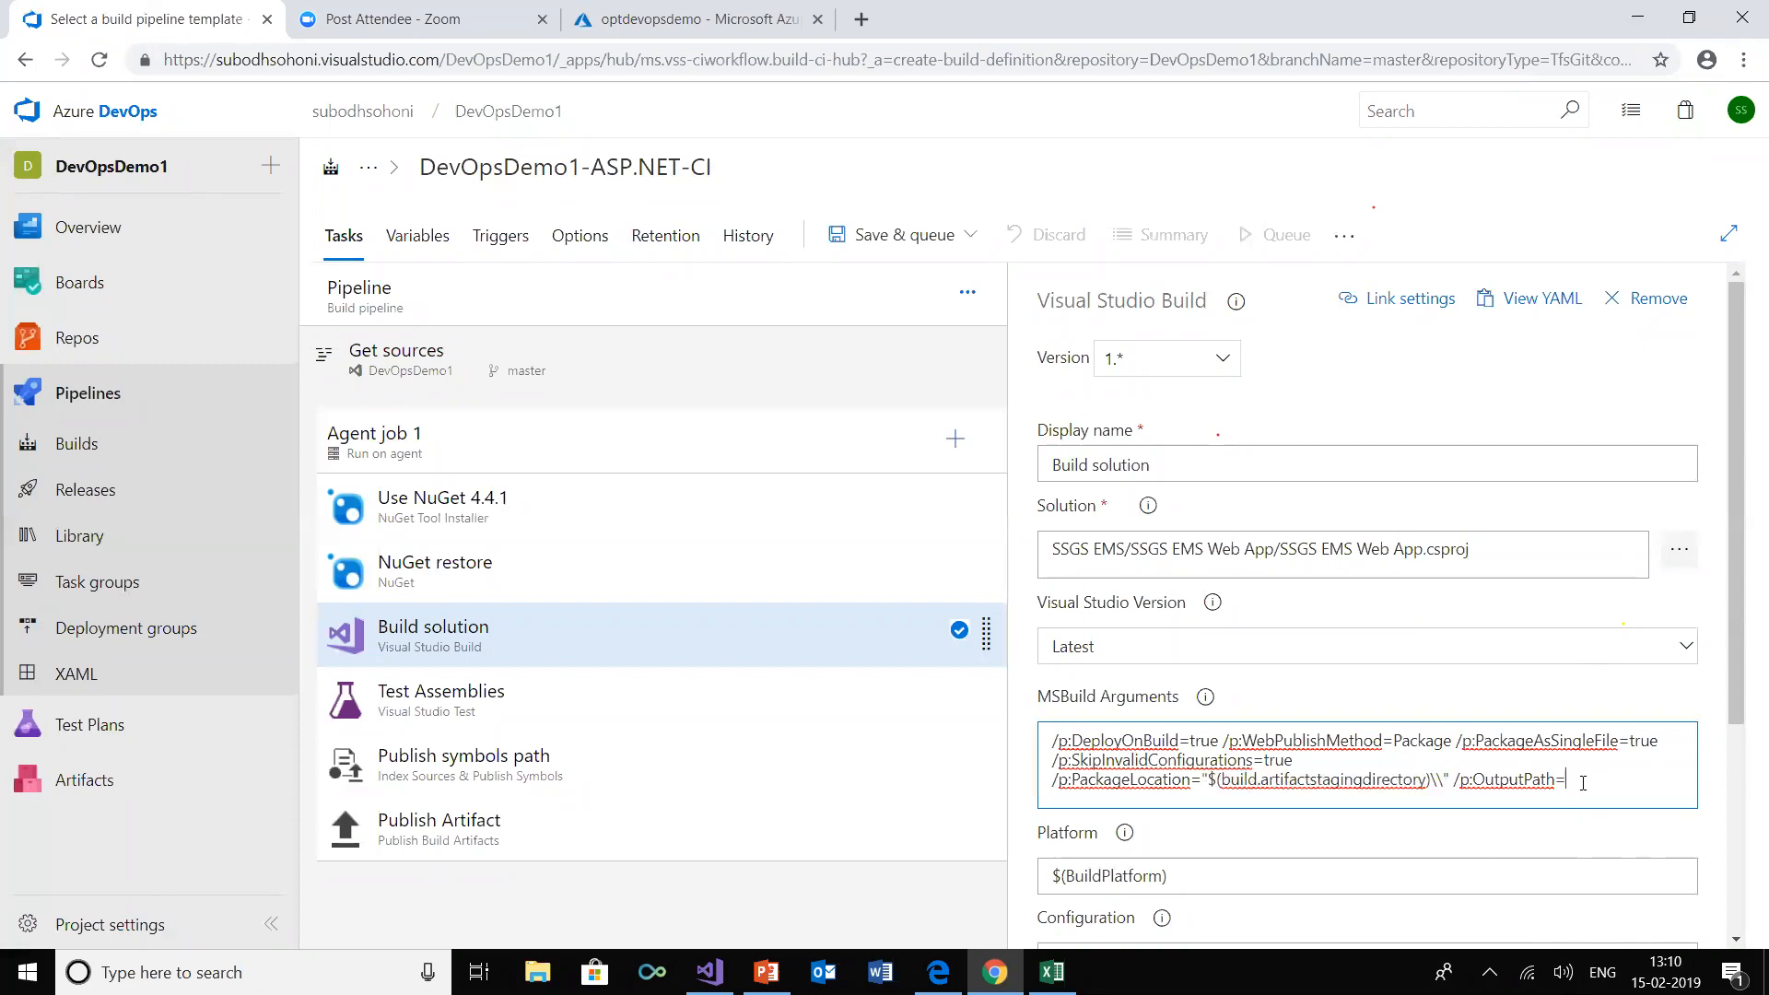
{"action": "key", "text": "ctrl+v"}
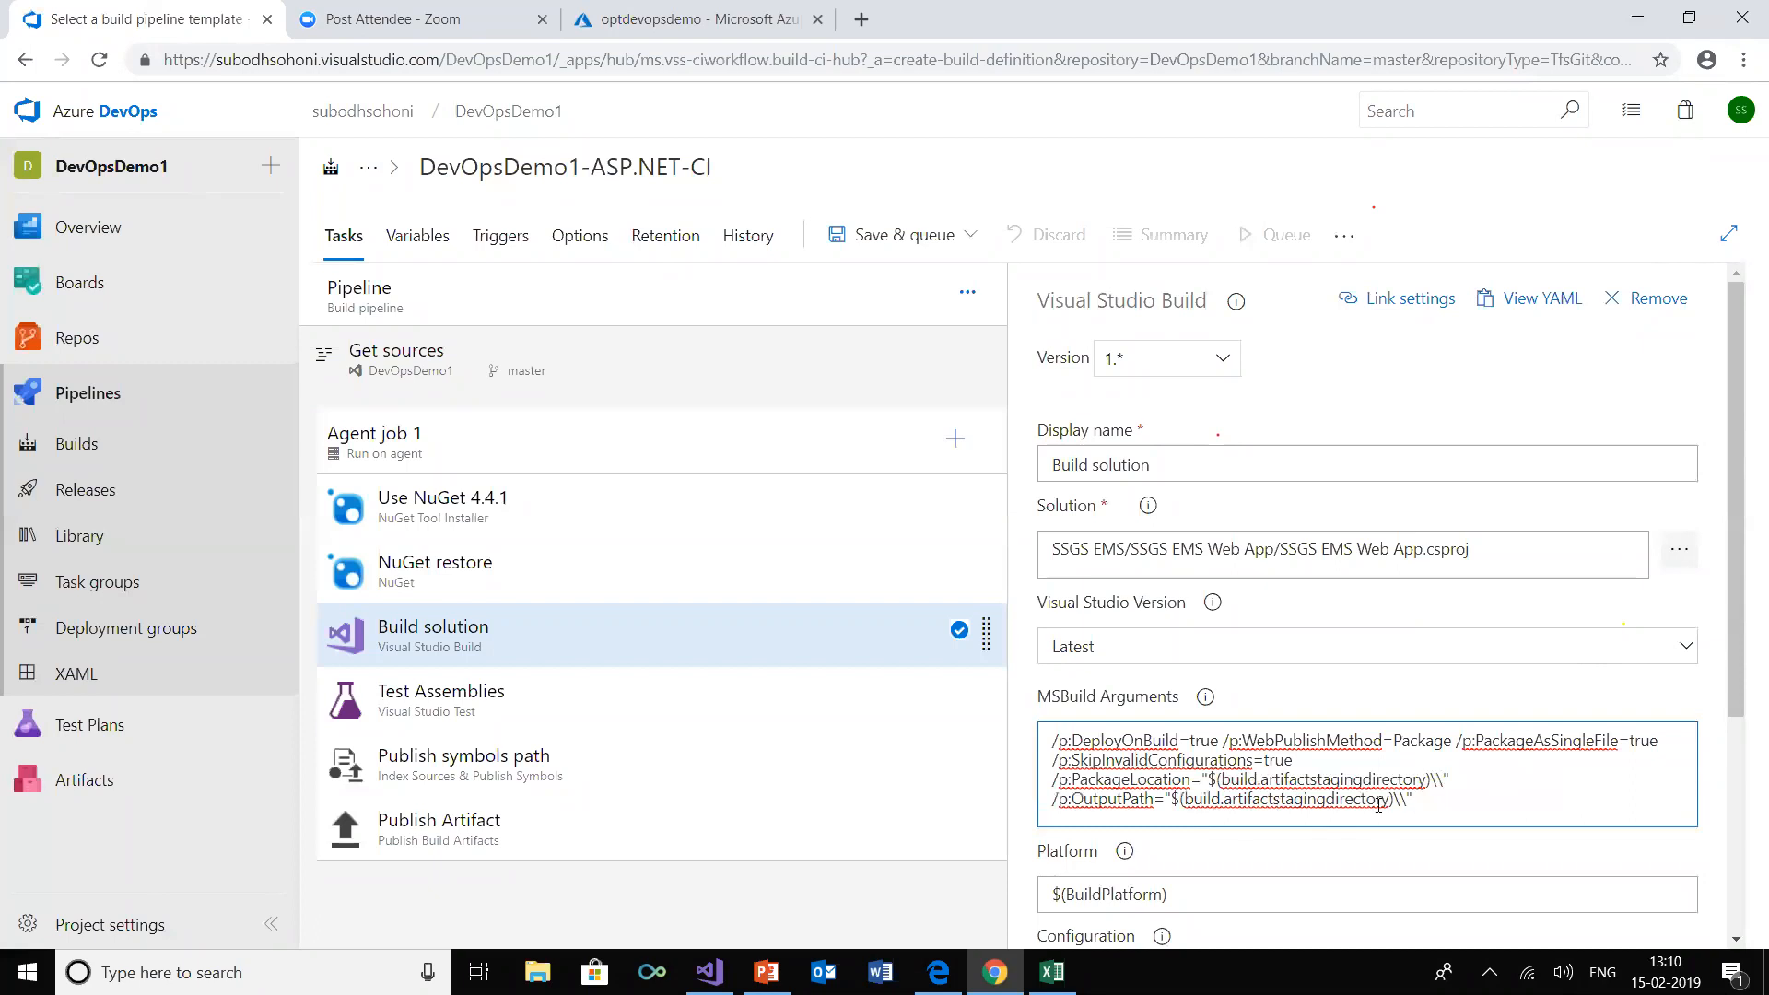
Disable the Test Assemblies and Publish symbols path tasks in the ASP.NET pipeline
{"action": "left_click", "coordinate": [406, 711]}
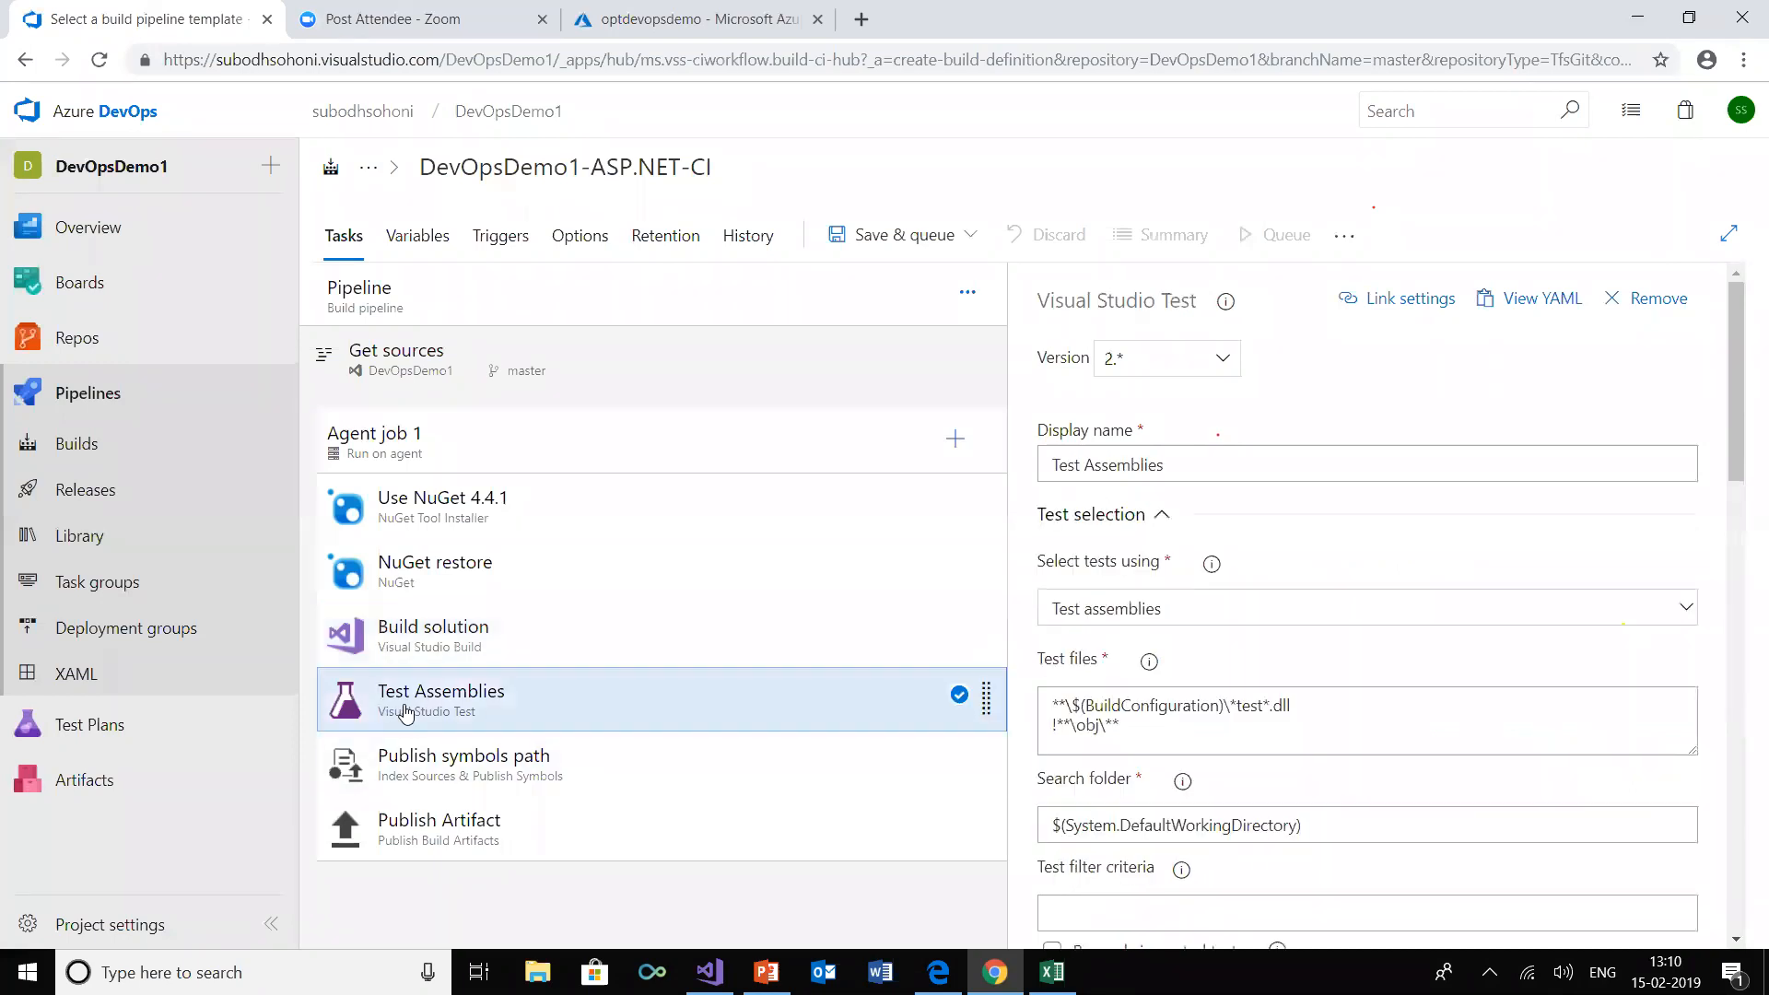
{"action": "right_click", "coordinate": [407, 711]}
{"action": "left_click", "coordinate": [426, 499]}
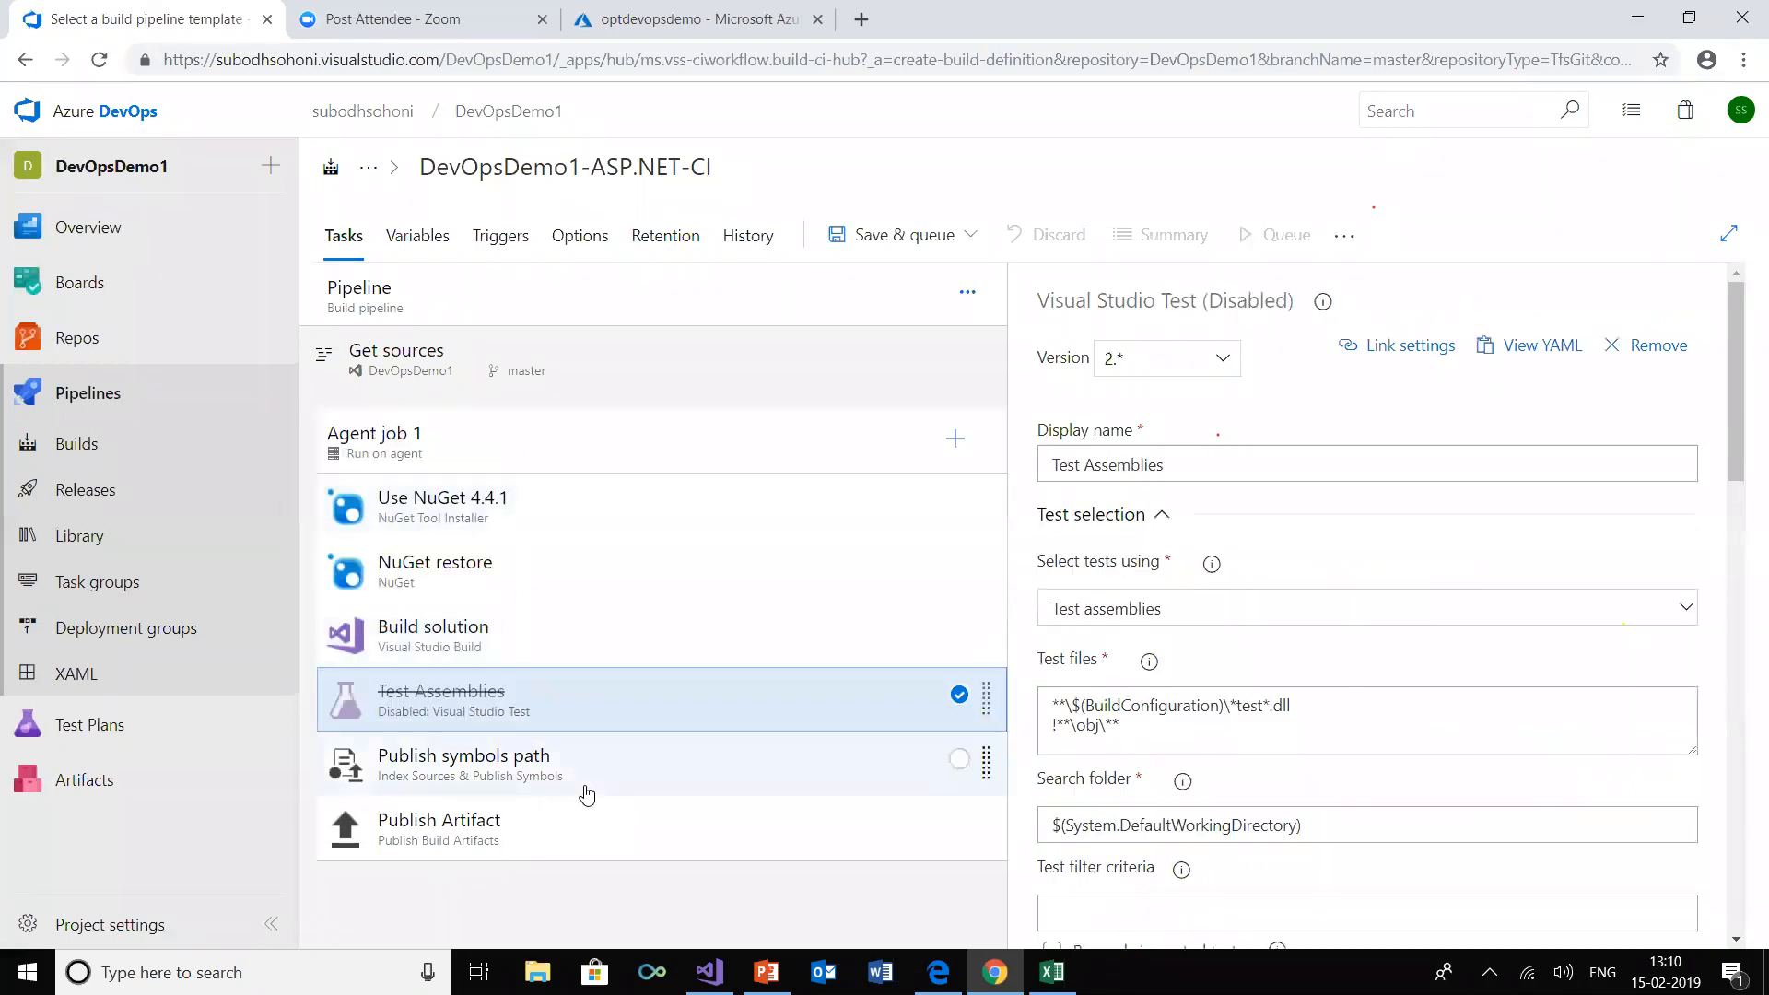
{"action": "left_click", "coordinate": [565, 774]}
{"action": "right_click", "coordinate": [565, 774]}
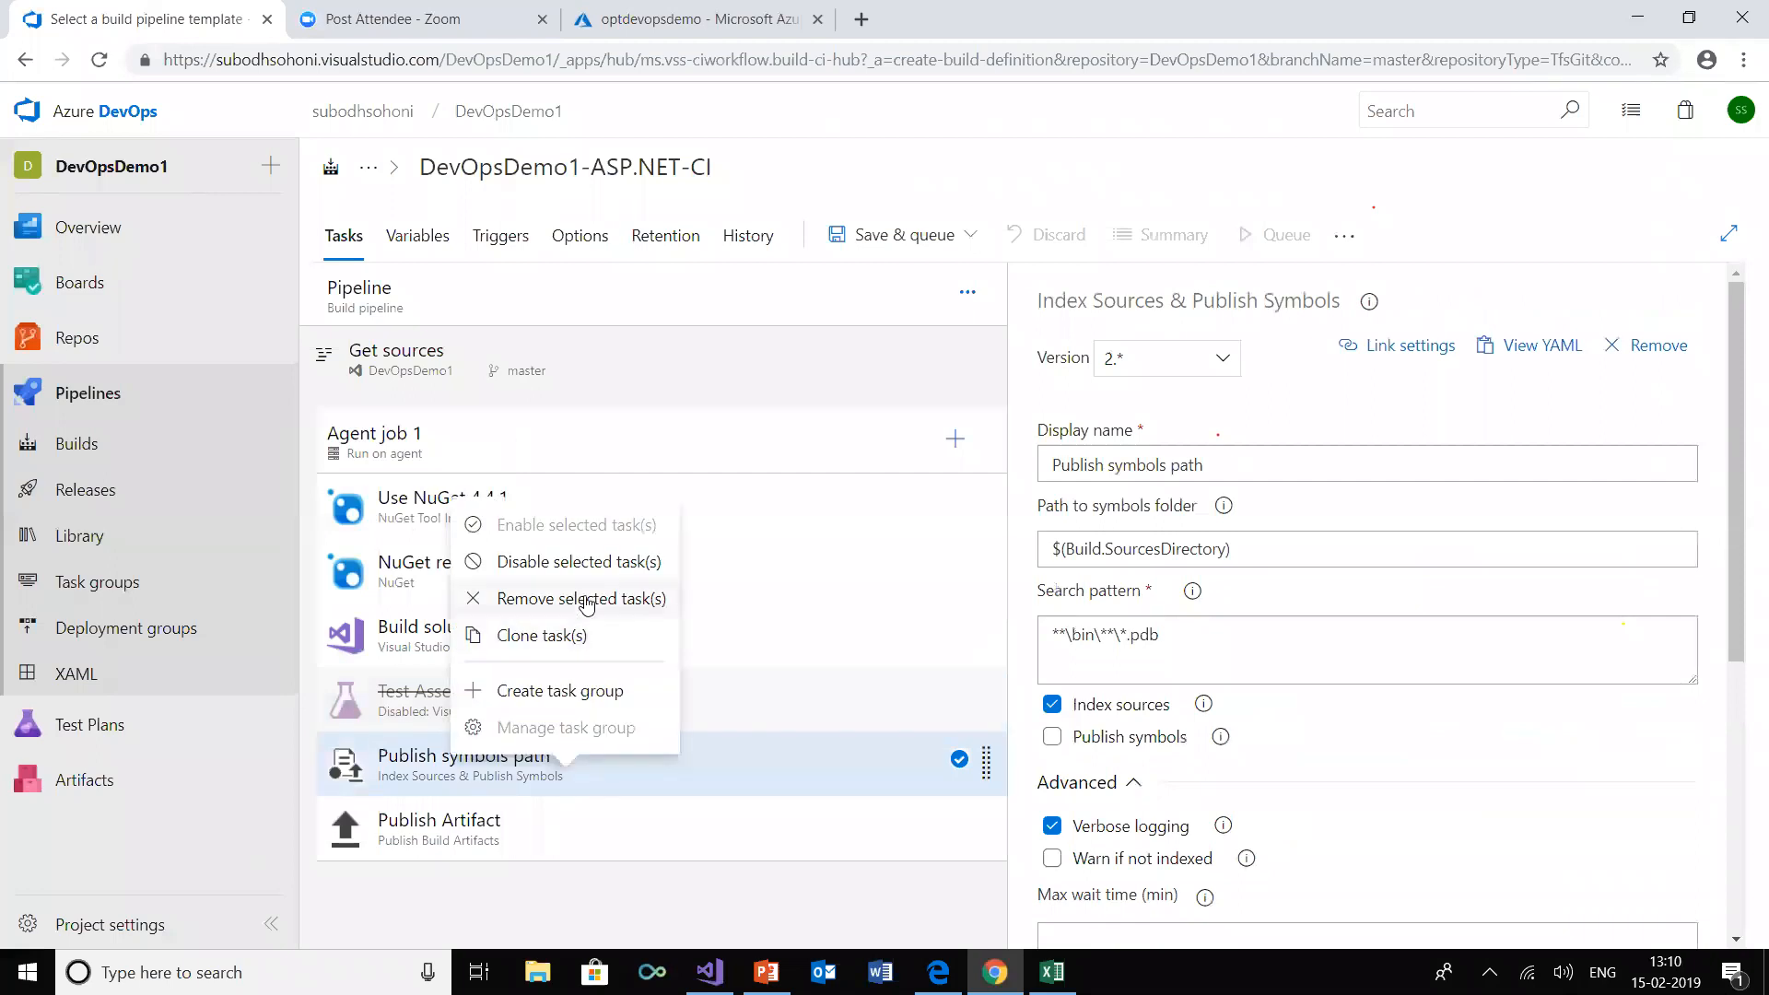
{"action": "left_click", "coordinate": [552, 562]}
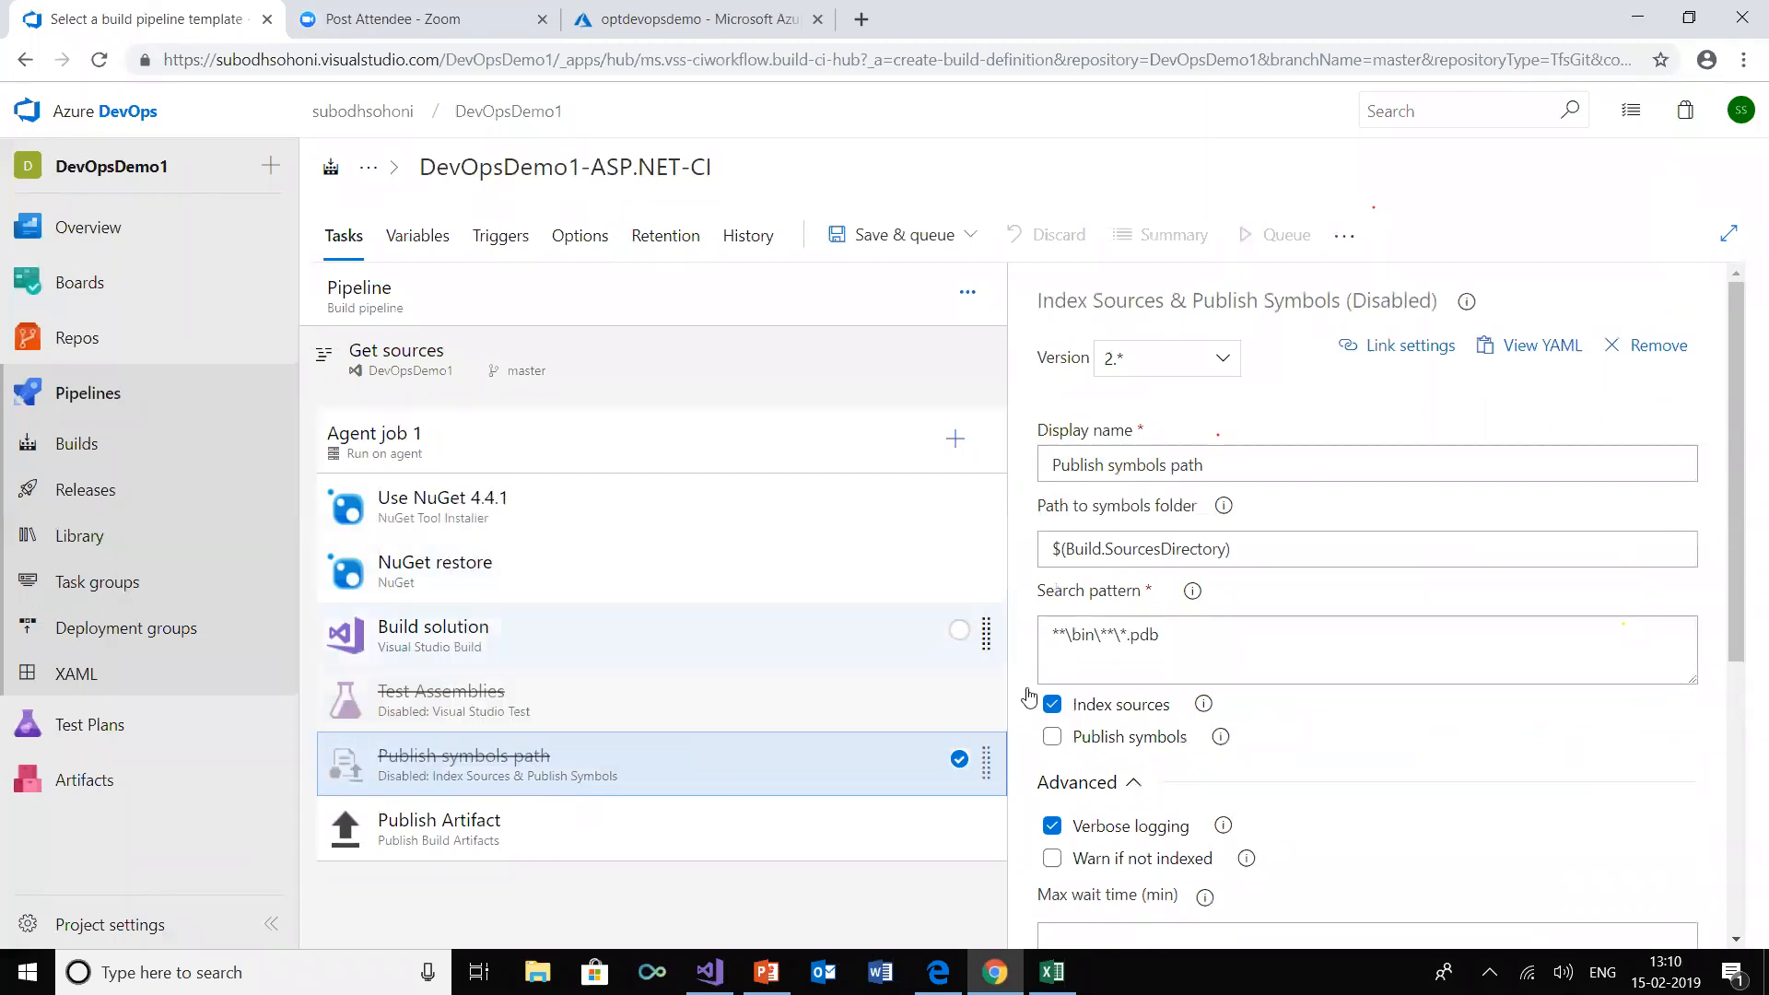
Review the Publish Artifact task and enable continuous integration for the DevOpsDemo1 repository's master branch
{"action": "left_click", "coordinate": [570, 834]}
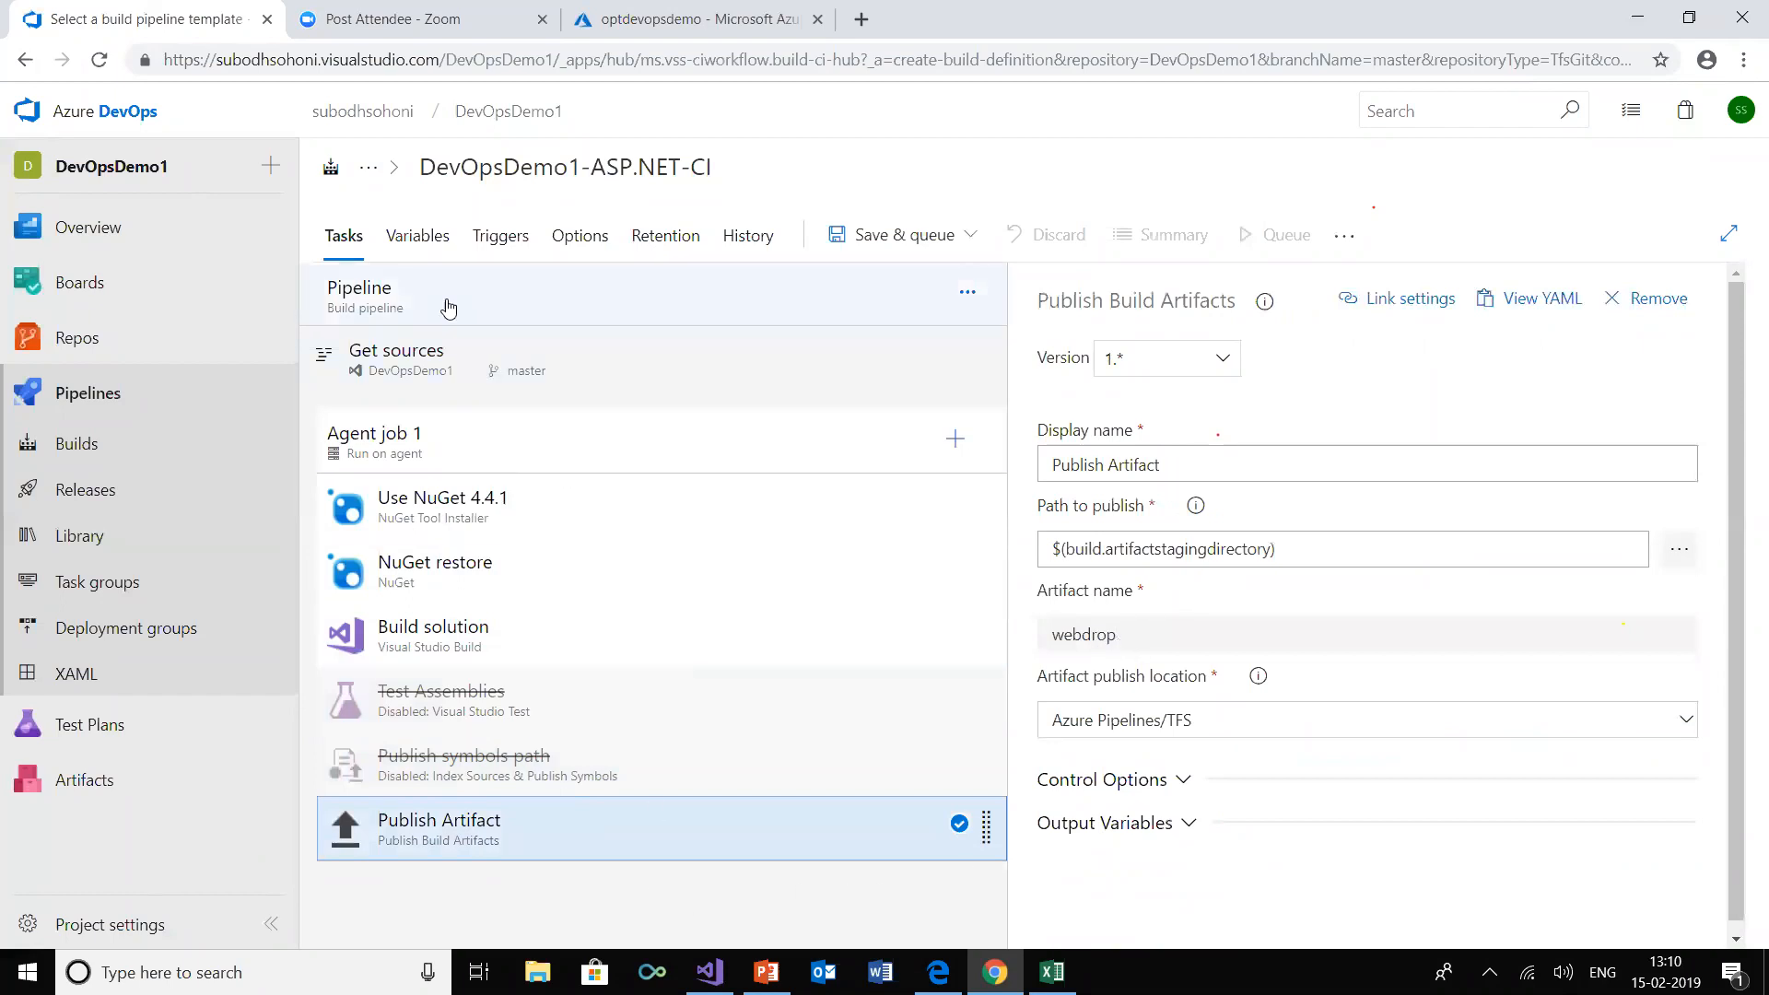
{"action": "left_click", "coordinate": [515, 242]}
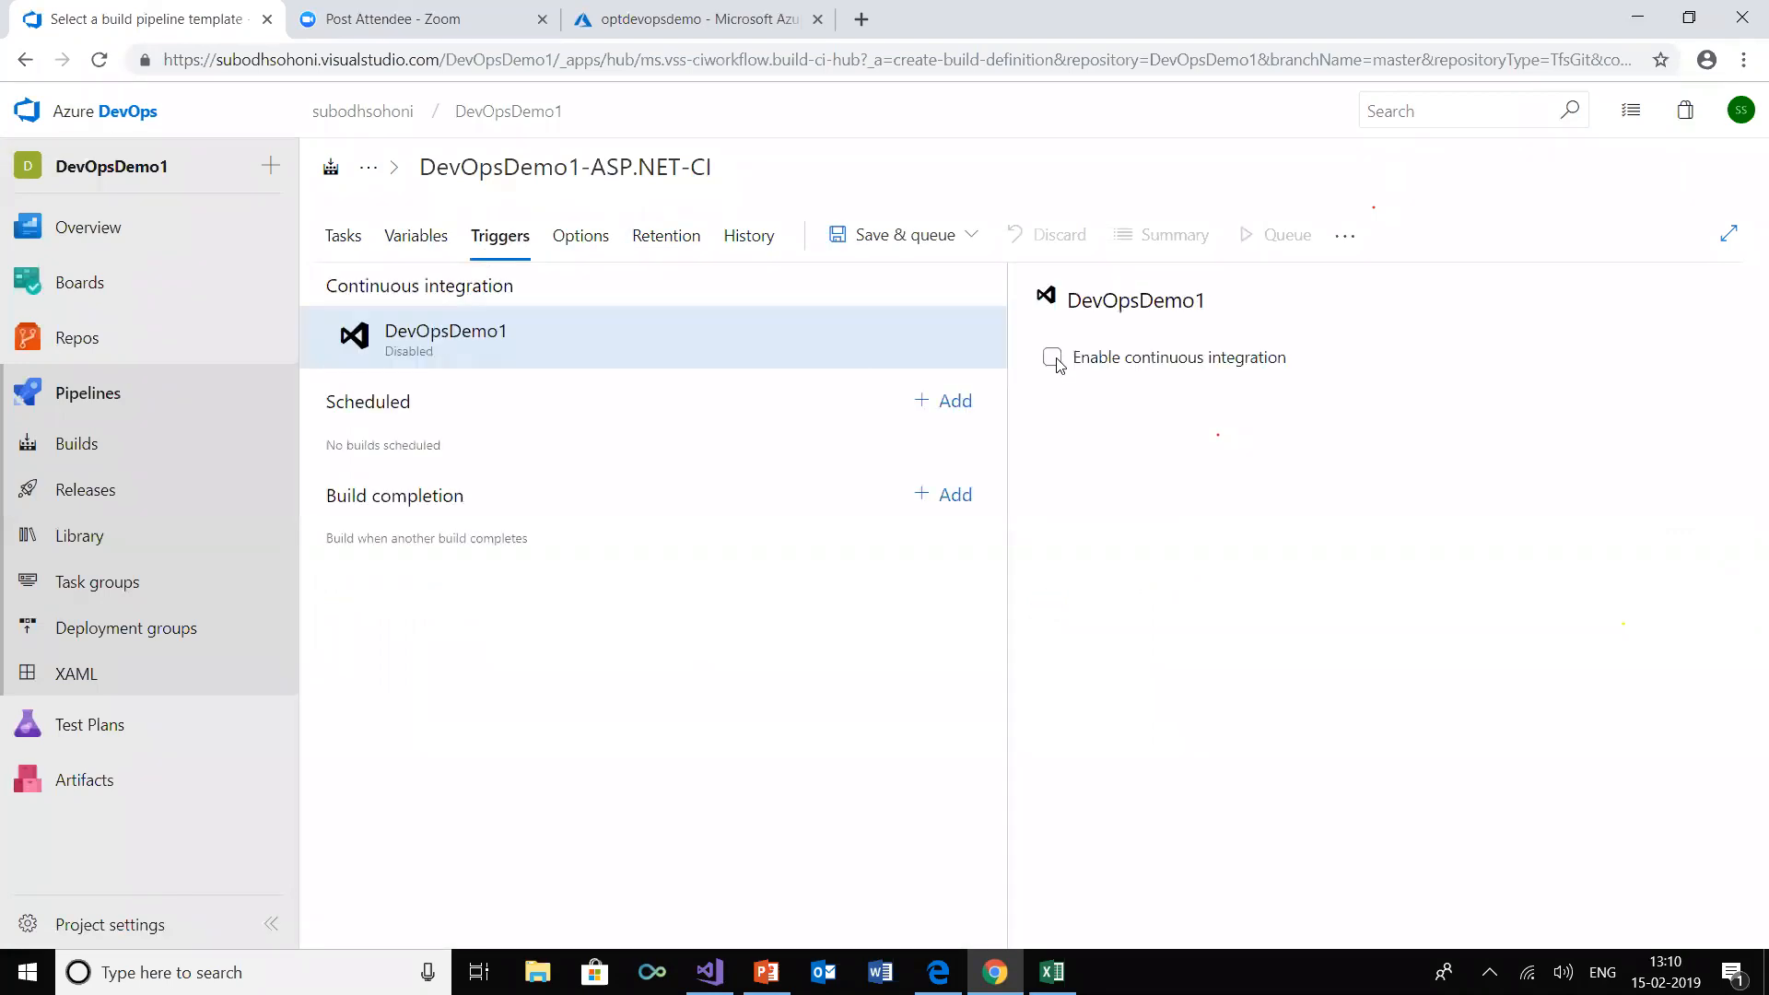
{"action": "left_click", "coordinate": [1053, 359]}
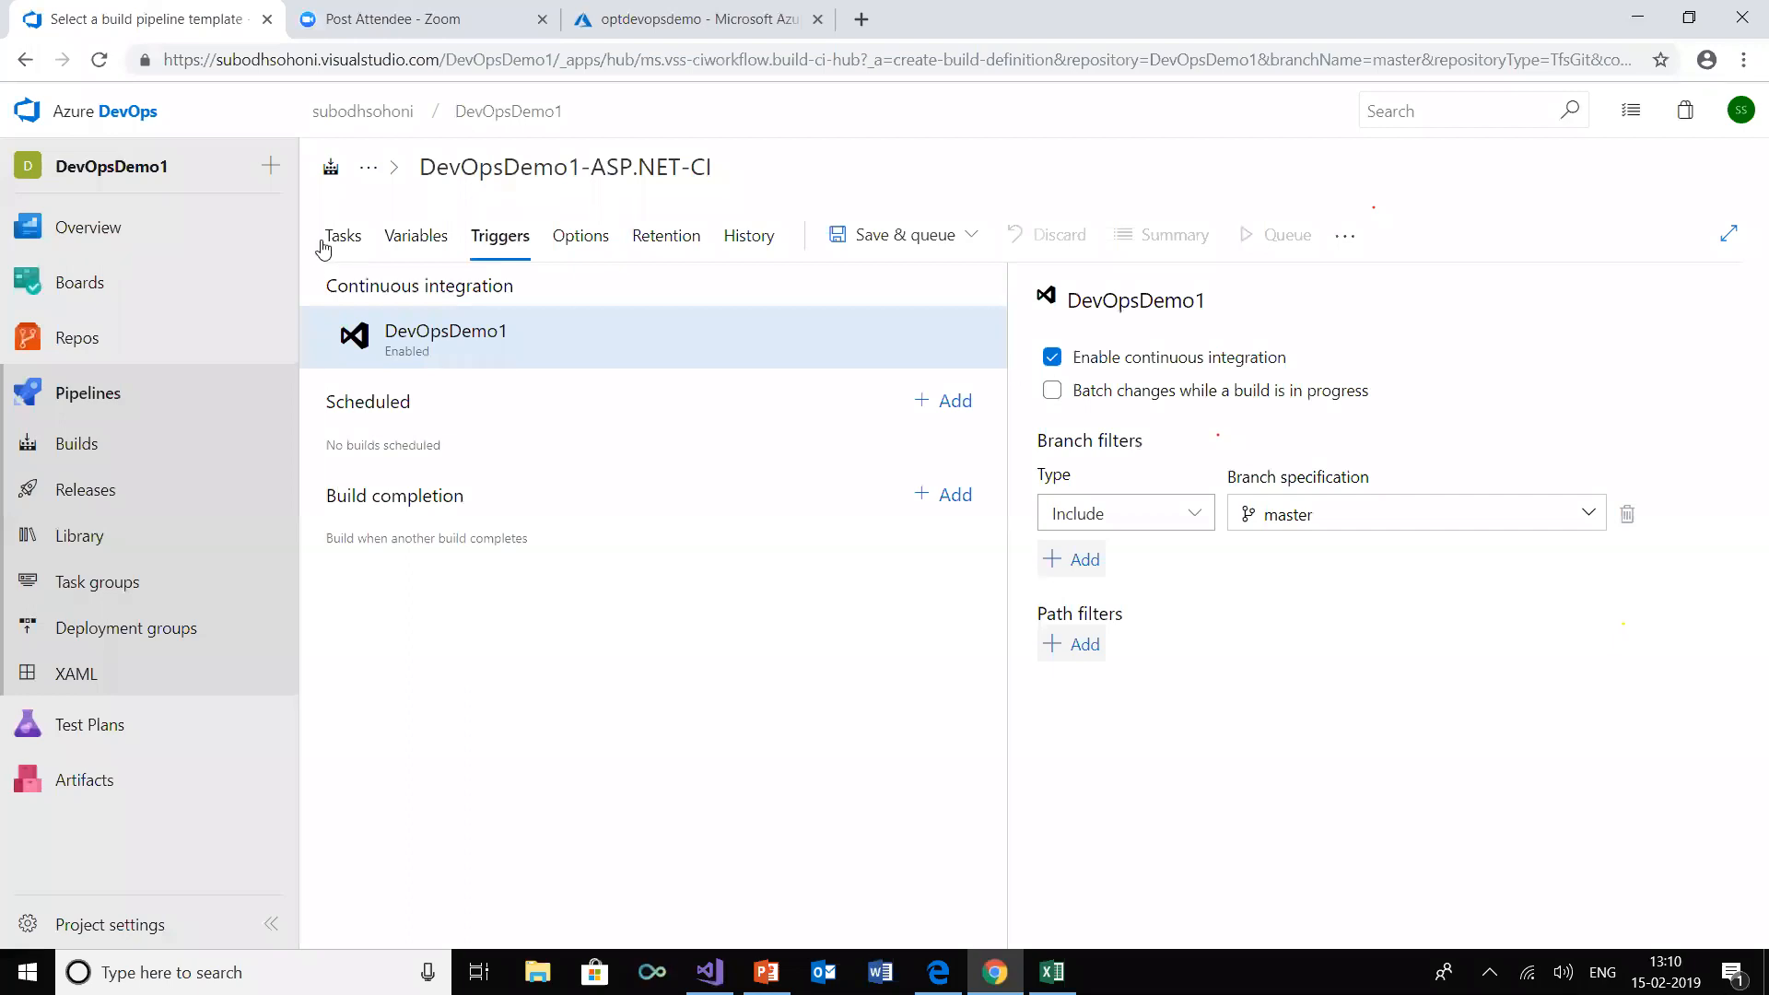
{"action": "left_click", "coordinate": [343, 237]}
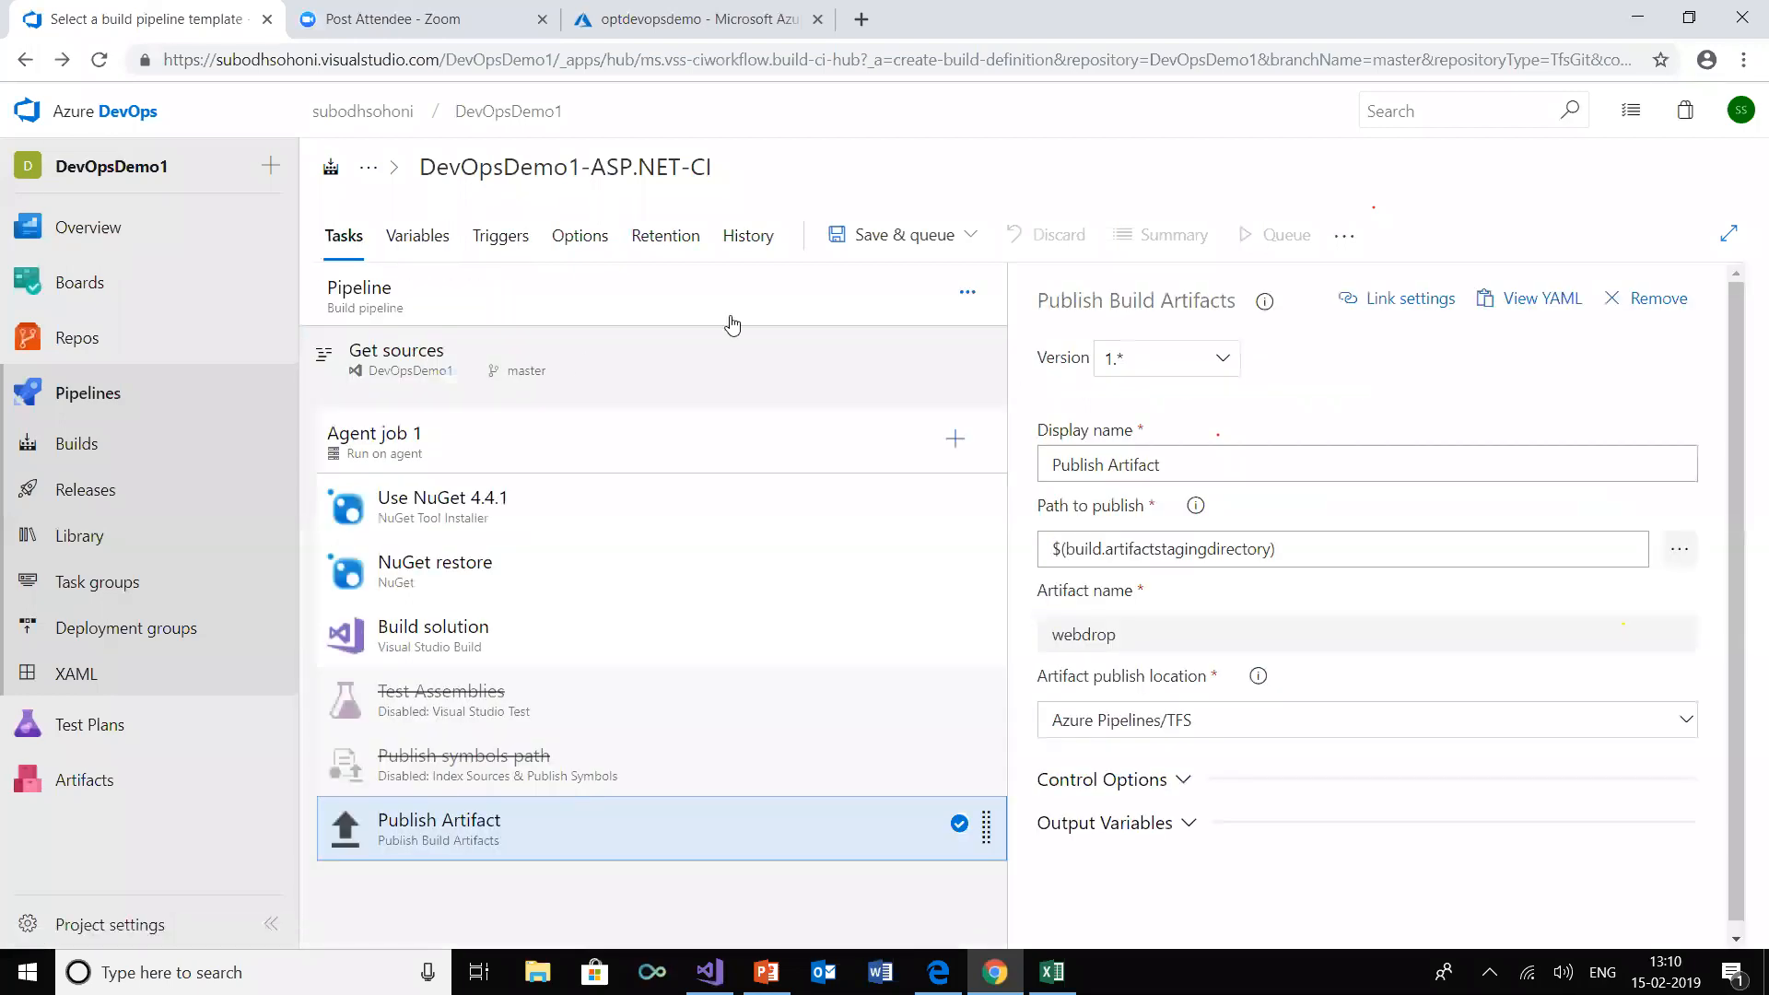
{"action": "left_click", "coordinate": [1084, 216]}
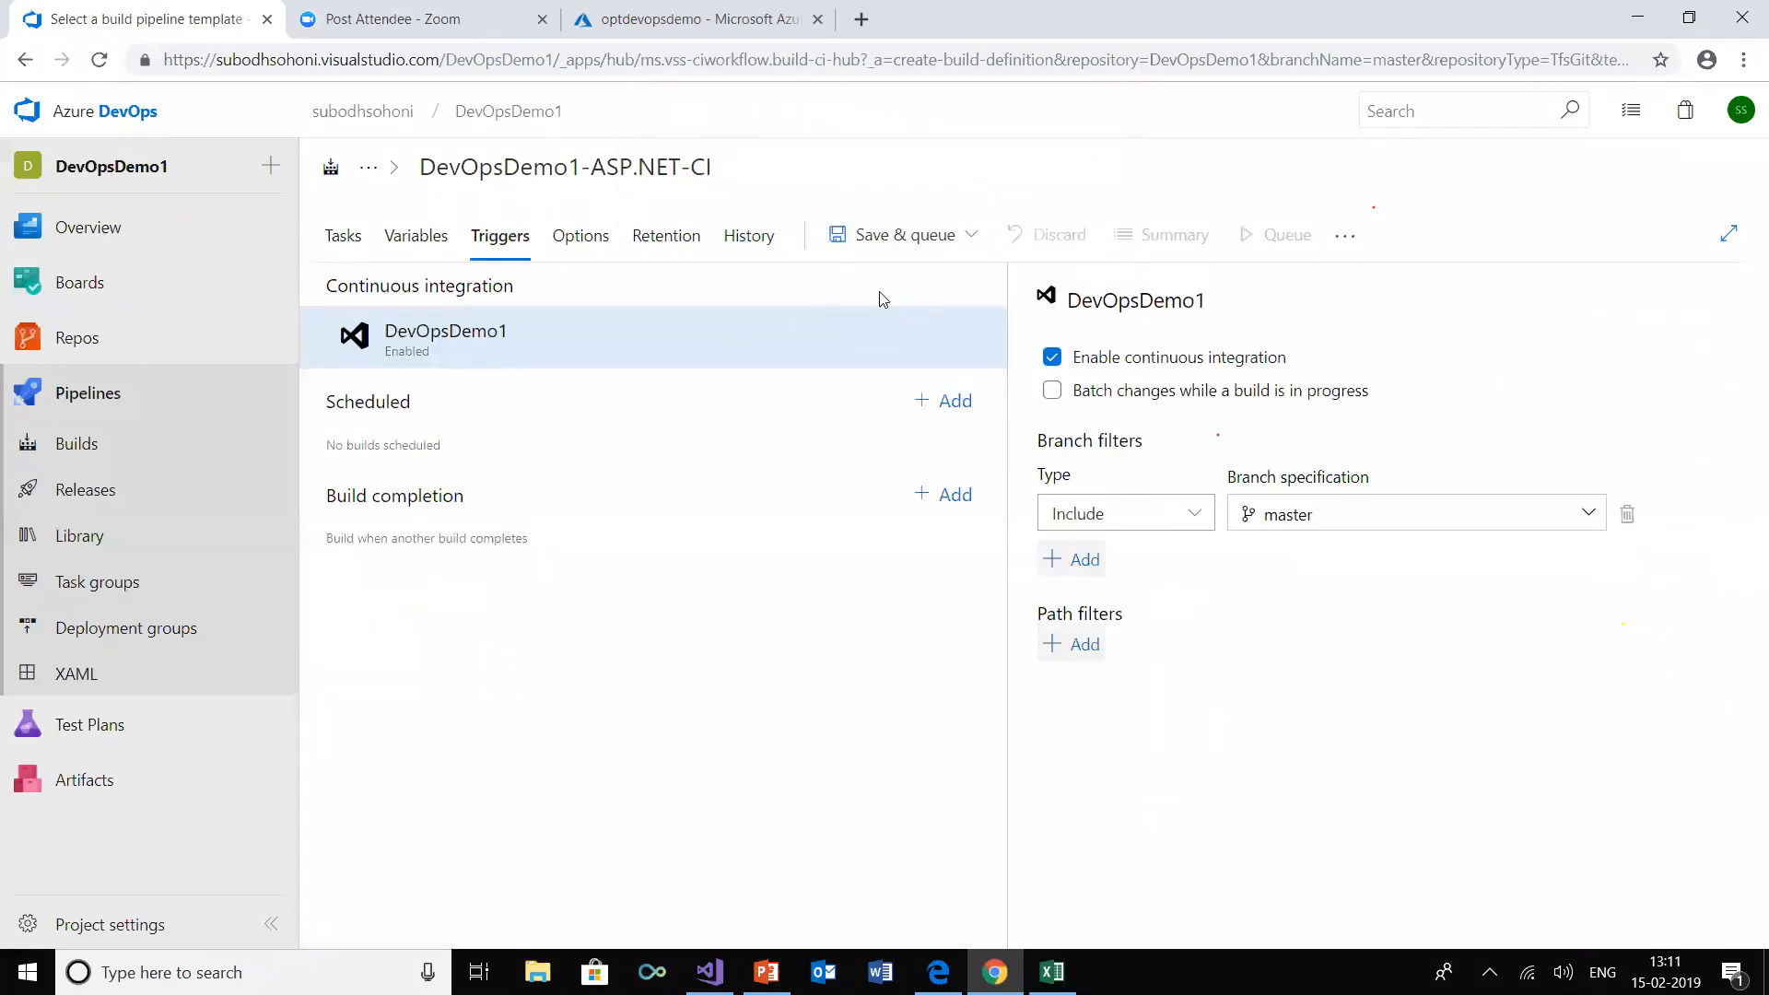
Save and queue the ASP.NET pipeline on Hosted VS2017 for the master branch, and follow the queued build's log
{"action": "left_click", "coordinate": [884, 245]}
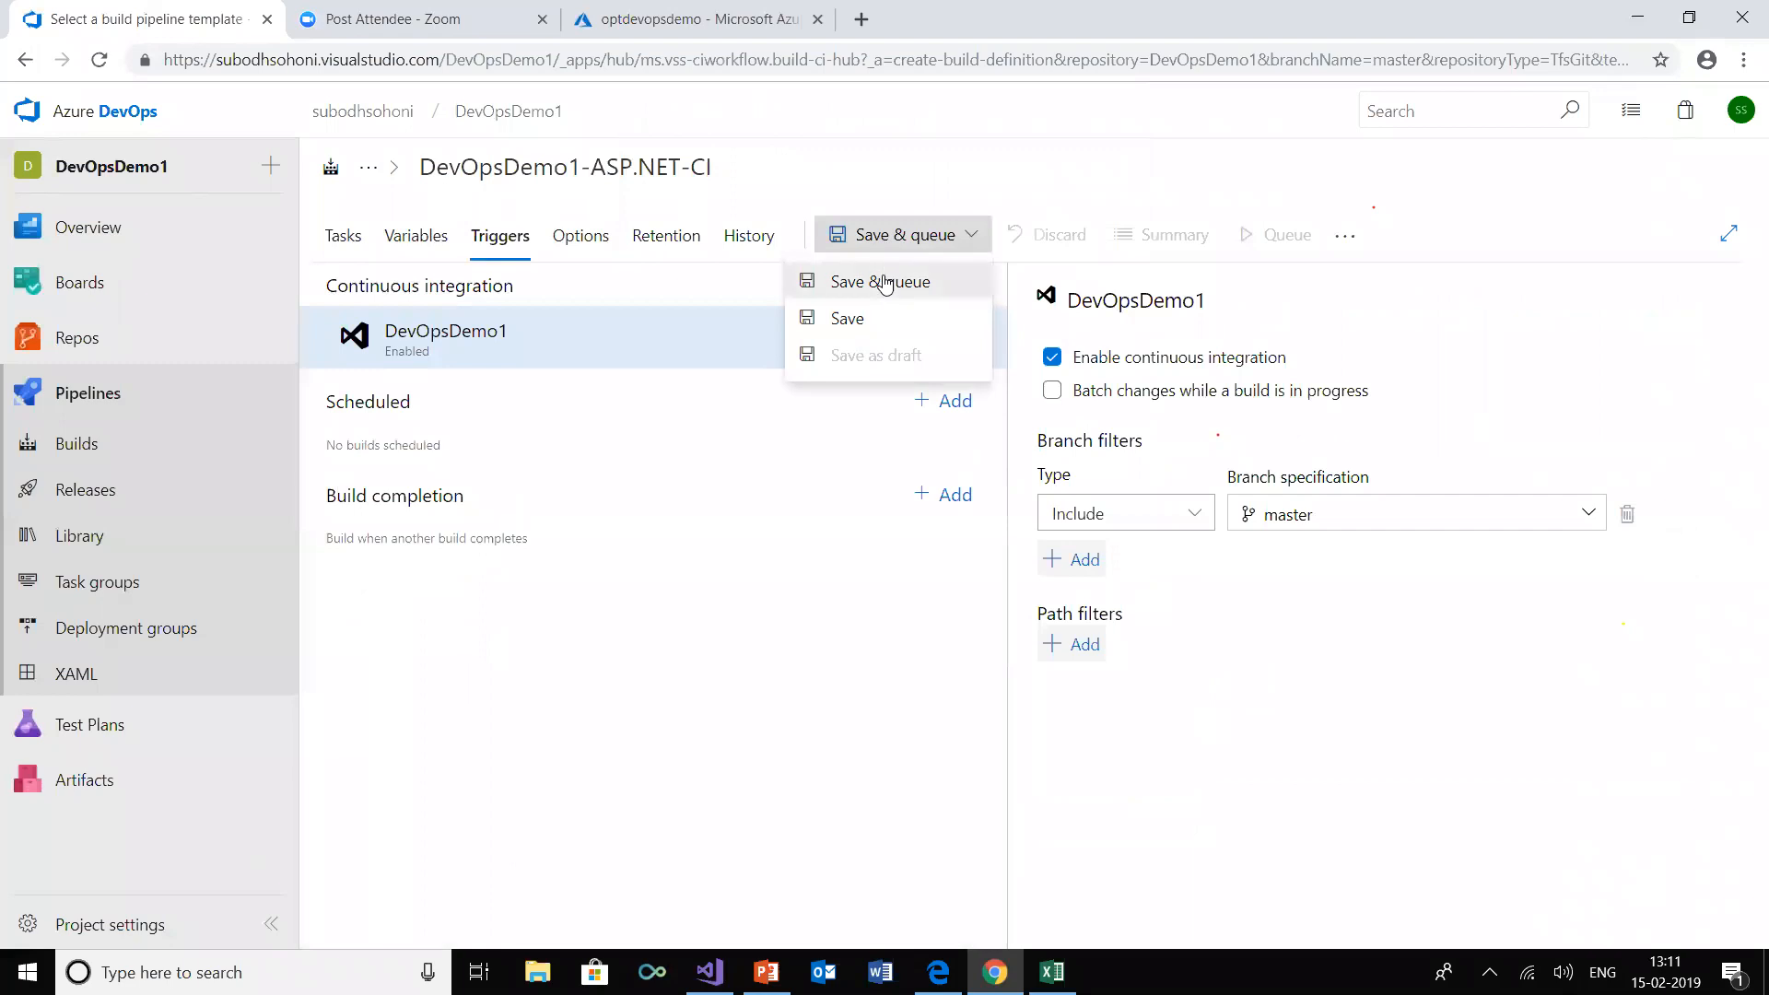
{"action": "left_click", "coordinate": [880, 278]}
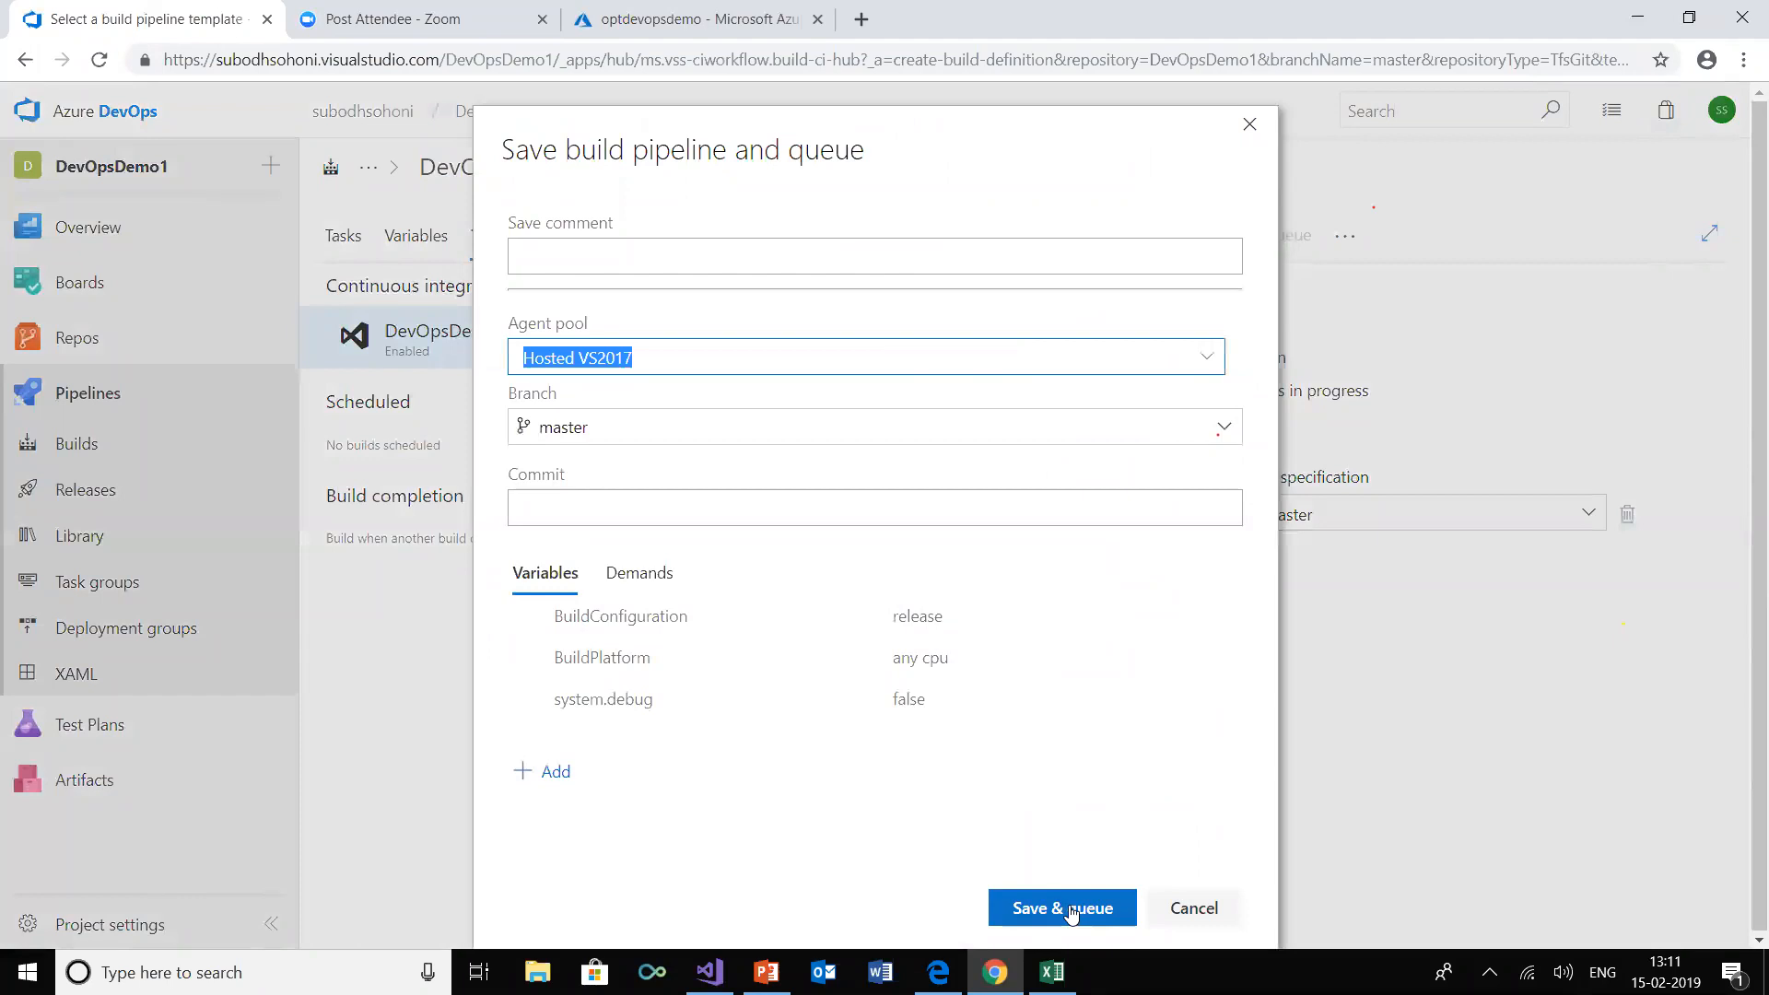
{"action": "left_click", "coordinate": [1068, 908]}
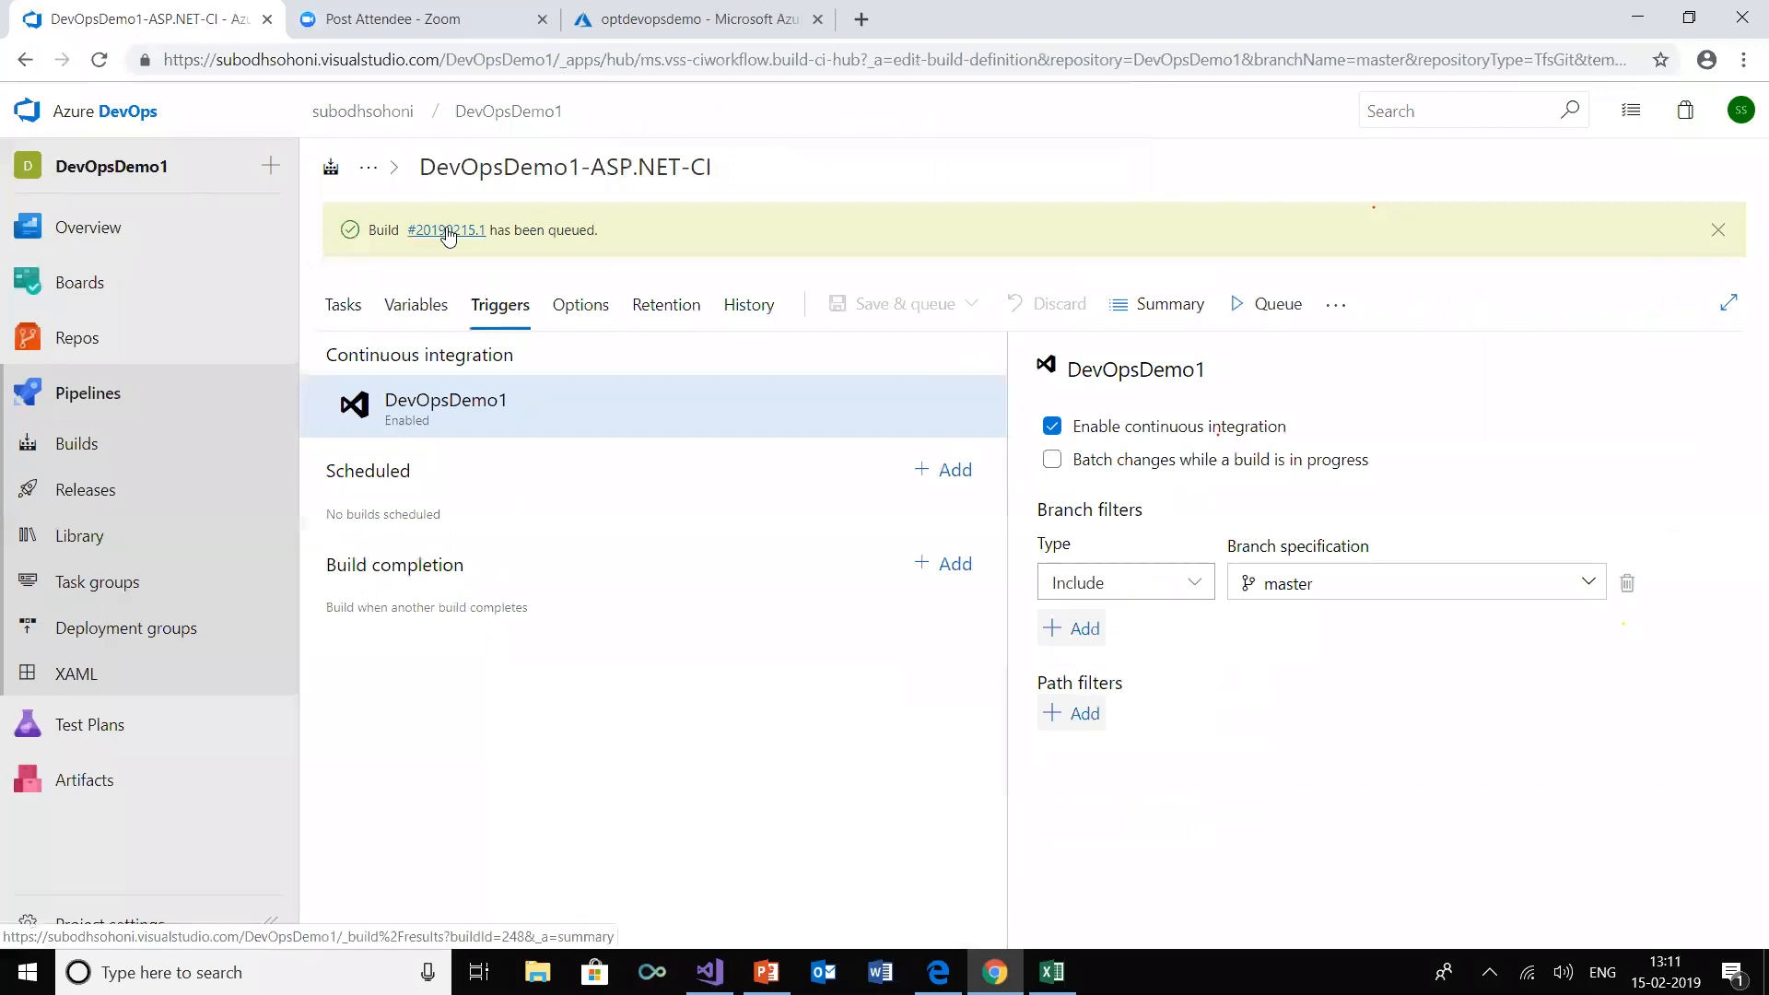
{"action": "left_click", "coordinate": [447, 232]}
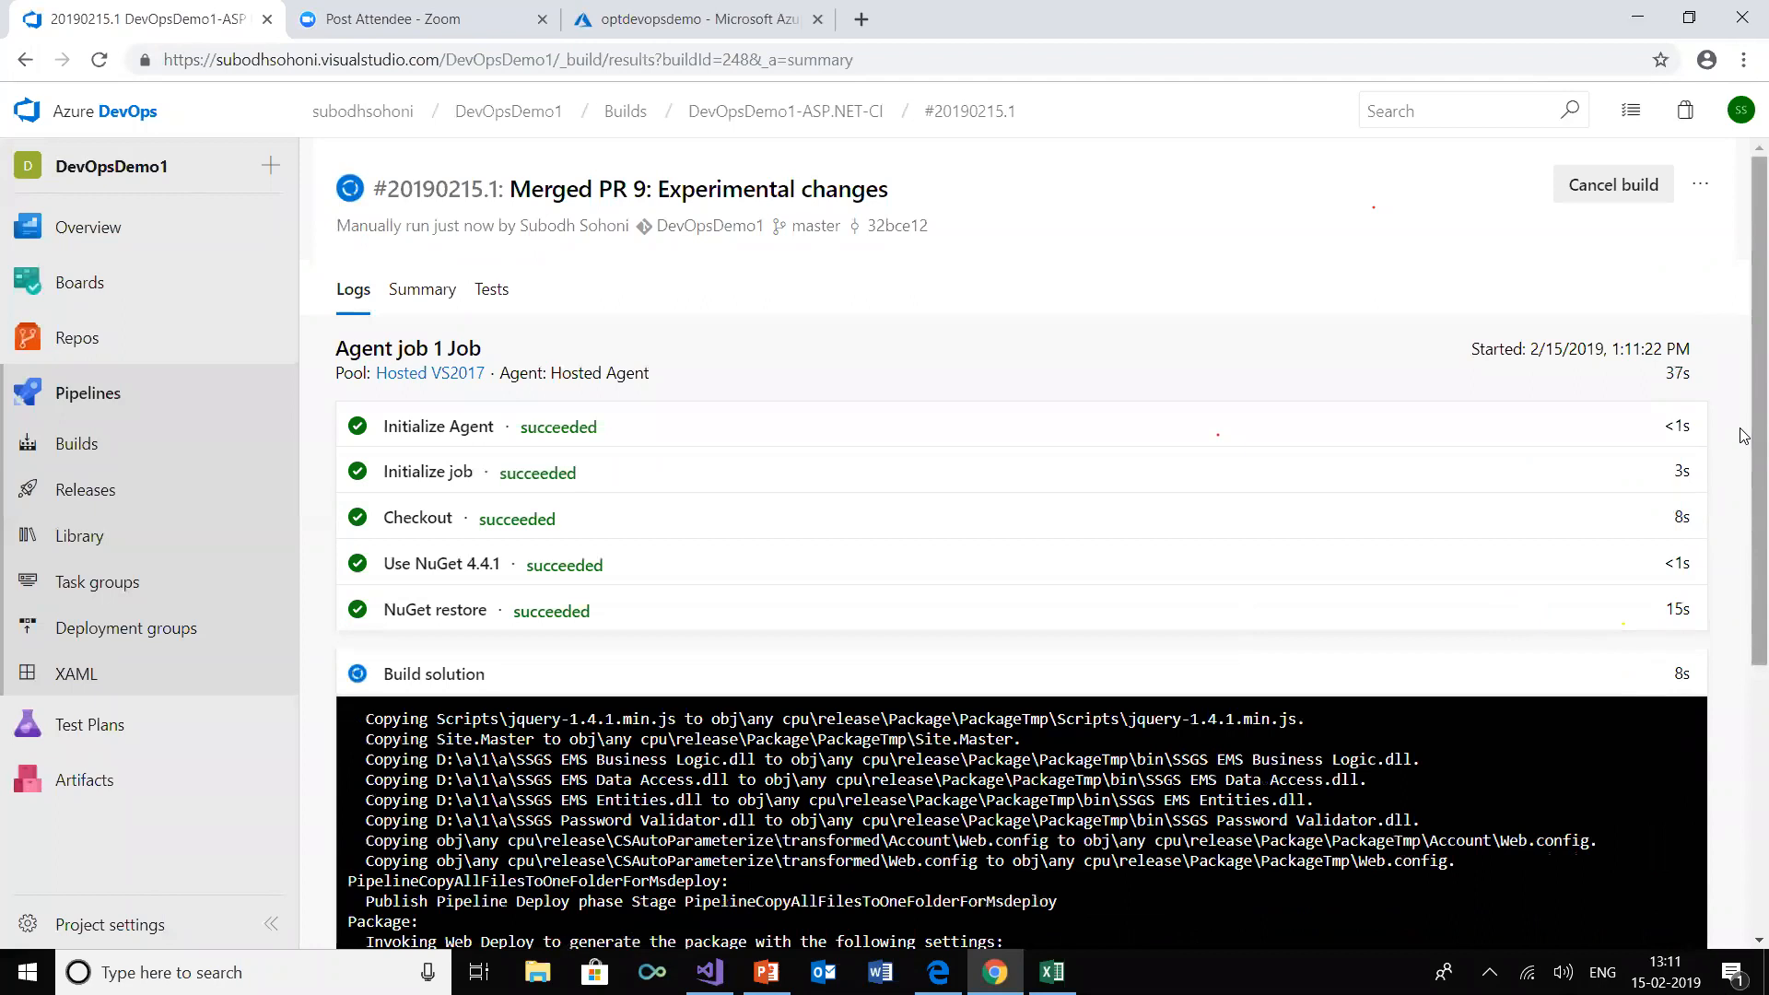
{"action": "scroll", "coordinate": [1744, 435], "scroll_direction": "down", "scroll_amount": 3}
{"action": "scroll", "coordinate": [1744, 617], "scroll_direction": "down", "scroll_amount": 2}
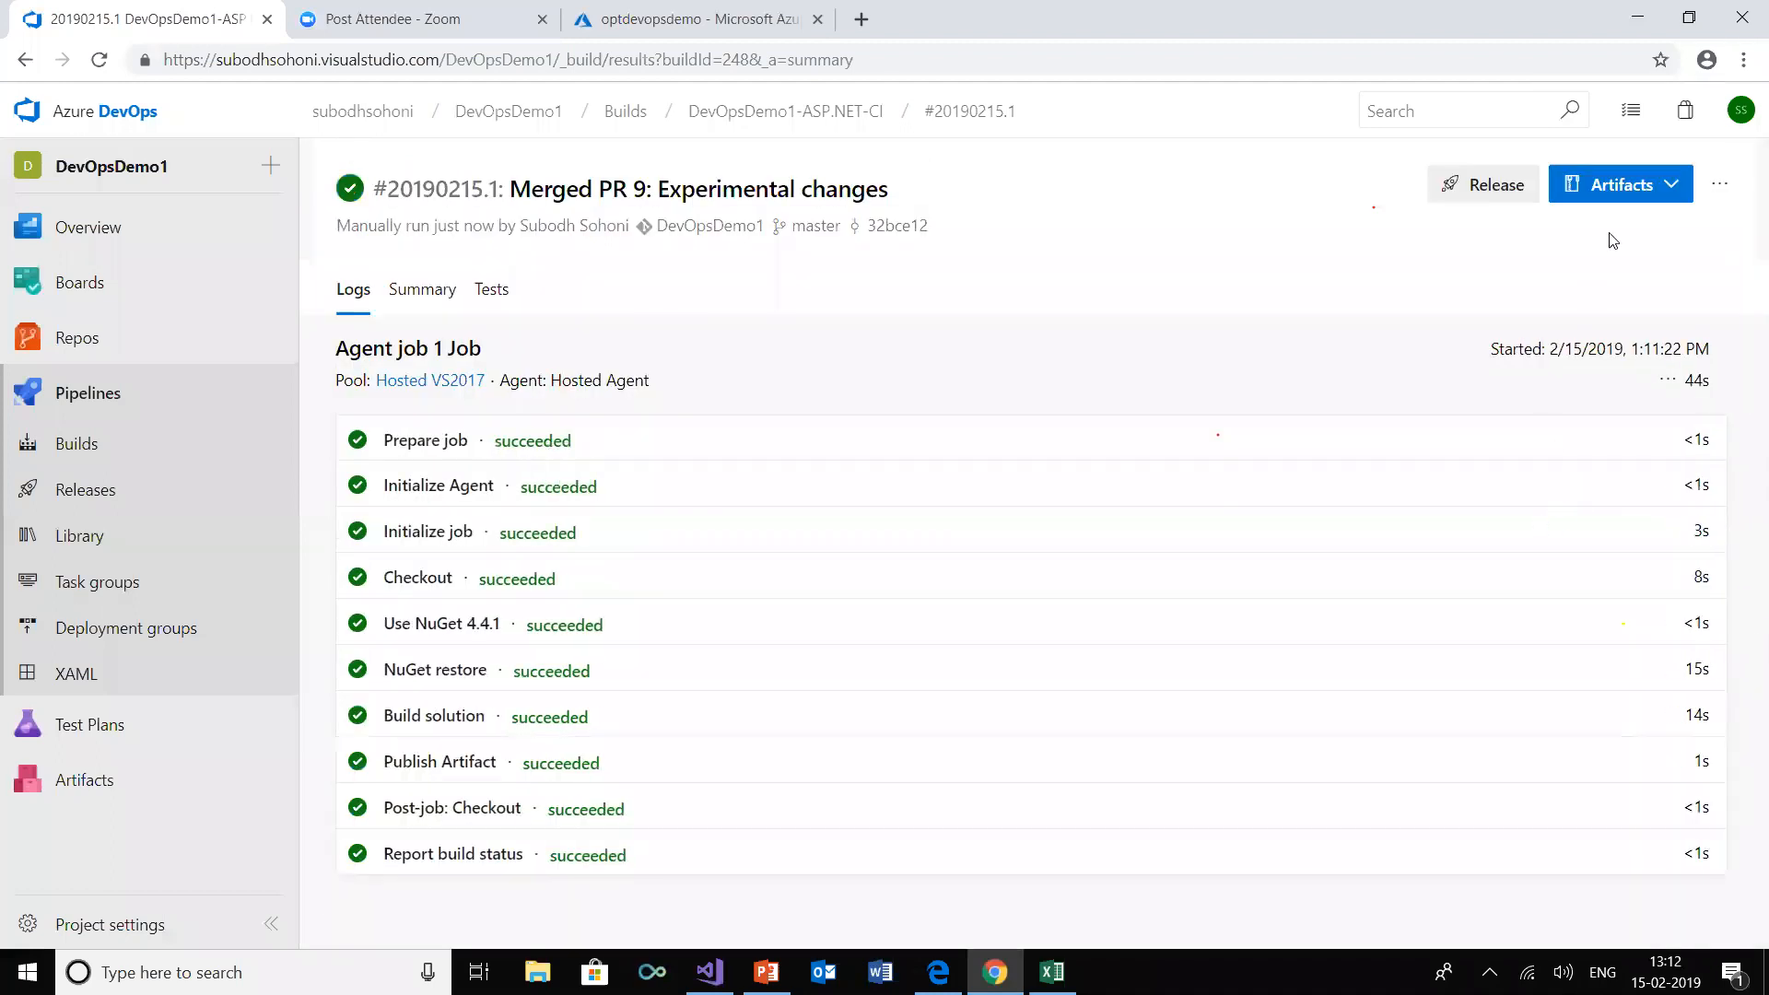
Examine the files published in the completed build's webdrop artifact
{"action": "left_click", "coordinate": [1621, 189]}
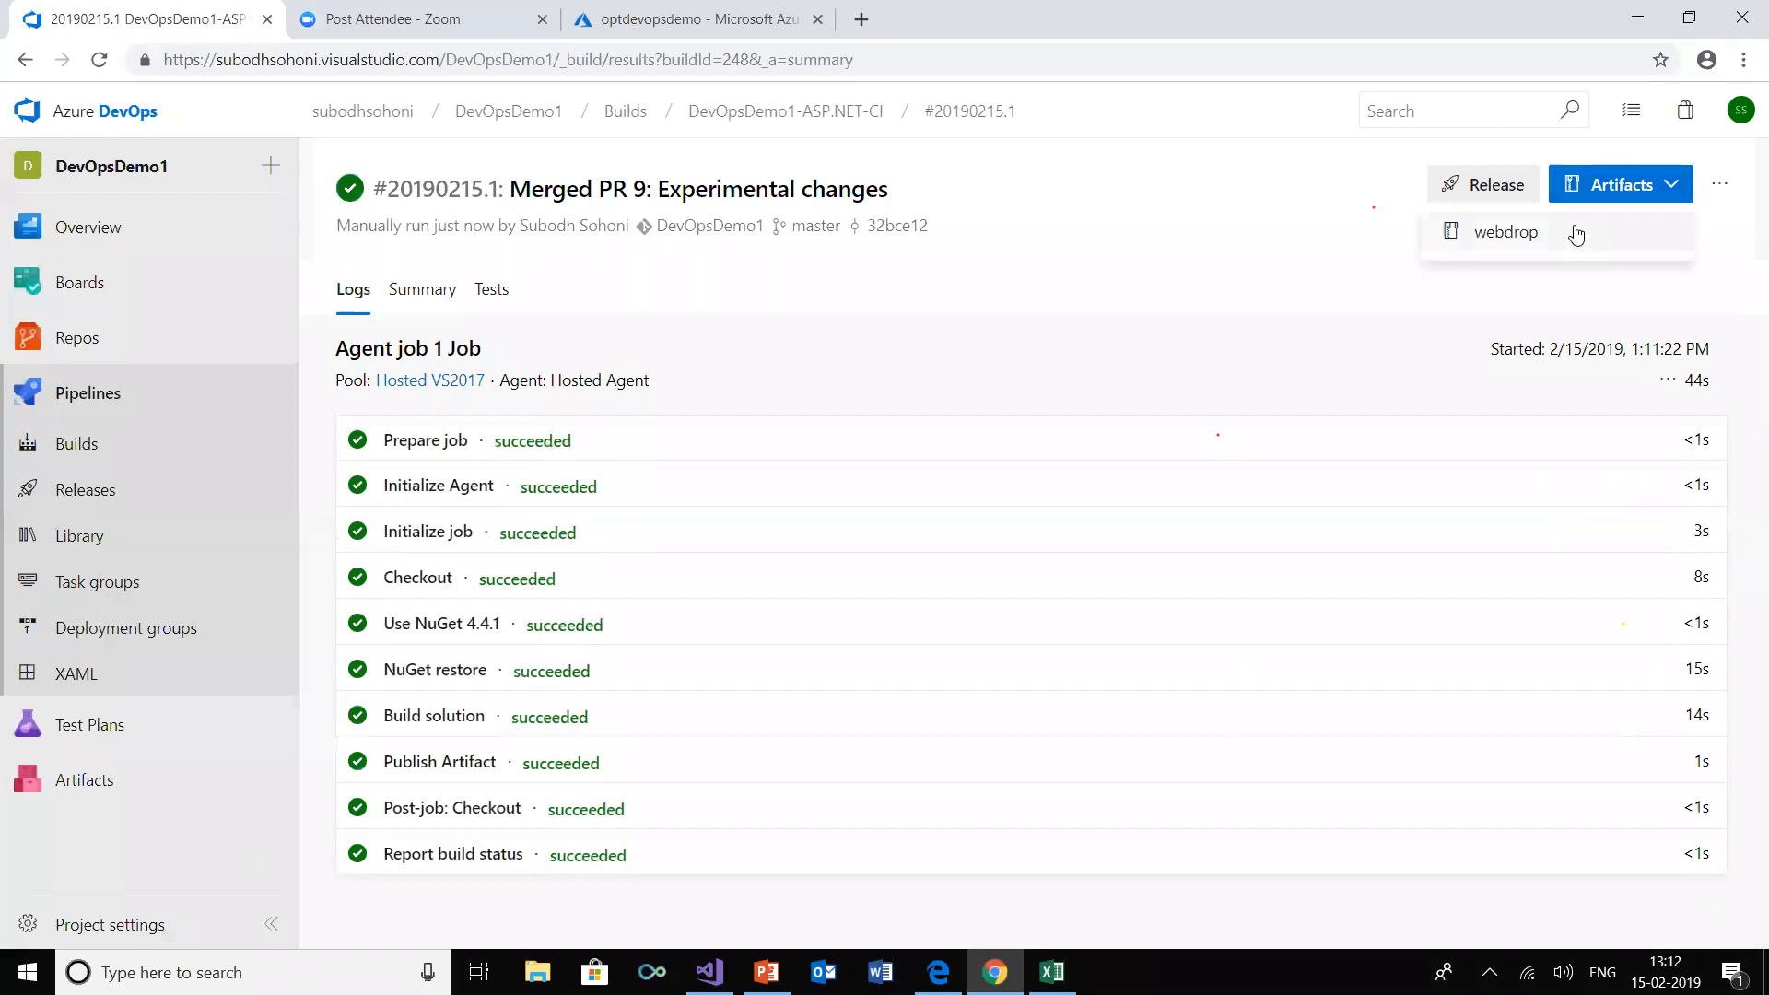
{"action": "left_click", "coordinate": [1568, 237]}
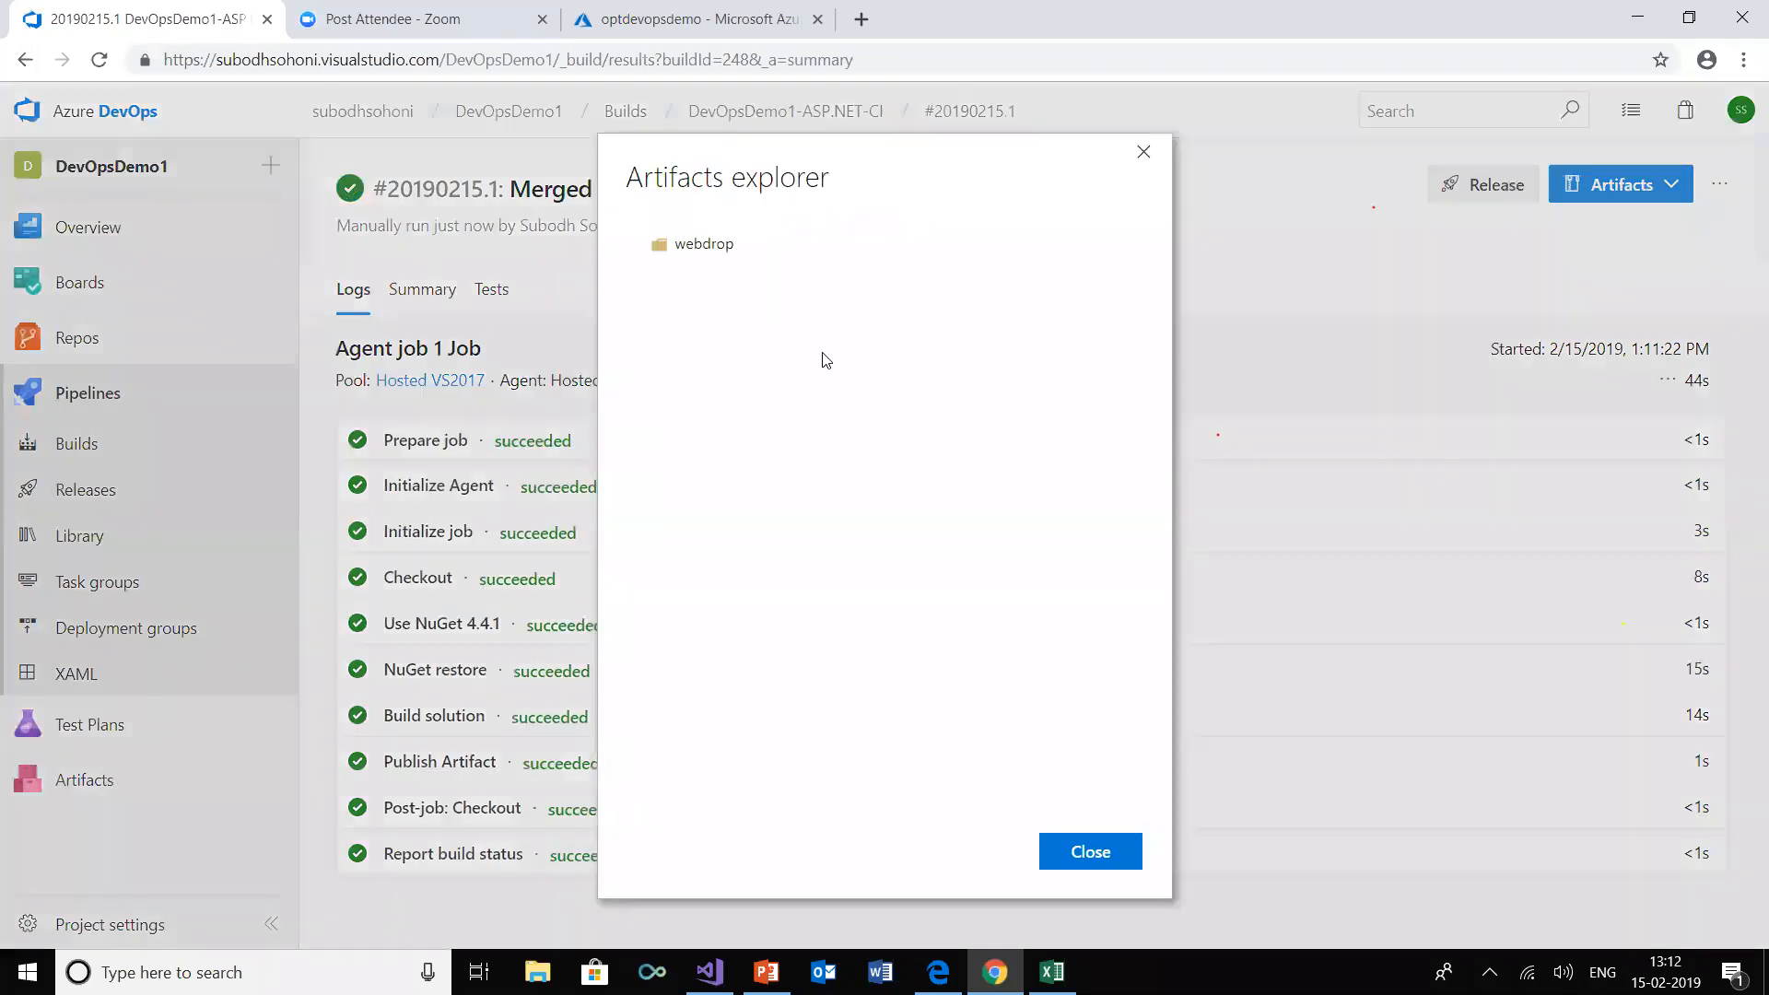
{"action": "left_click", "coordinate": [642, 250]}
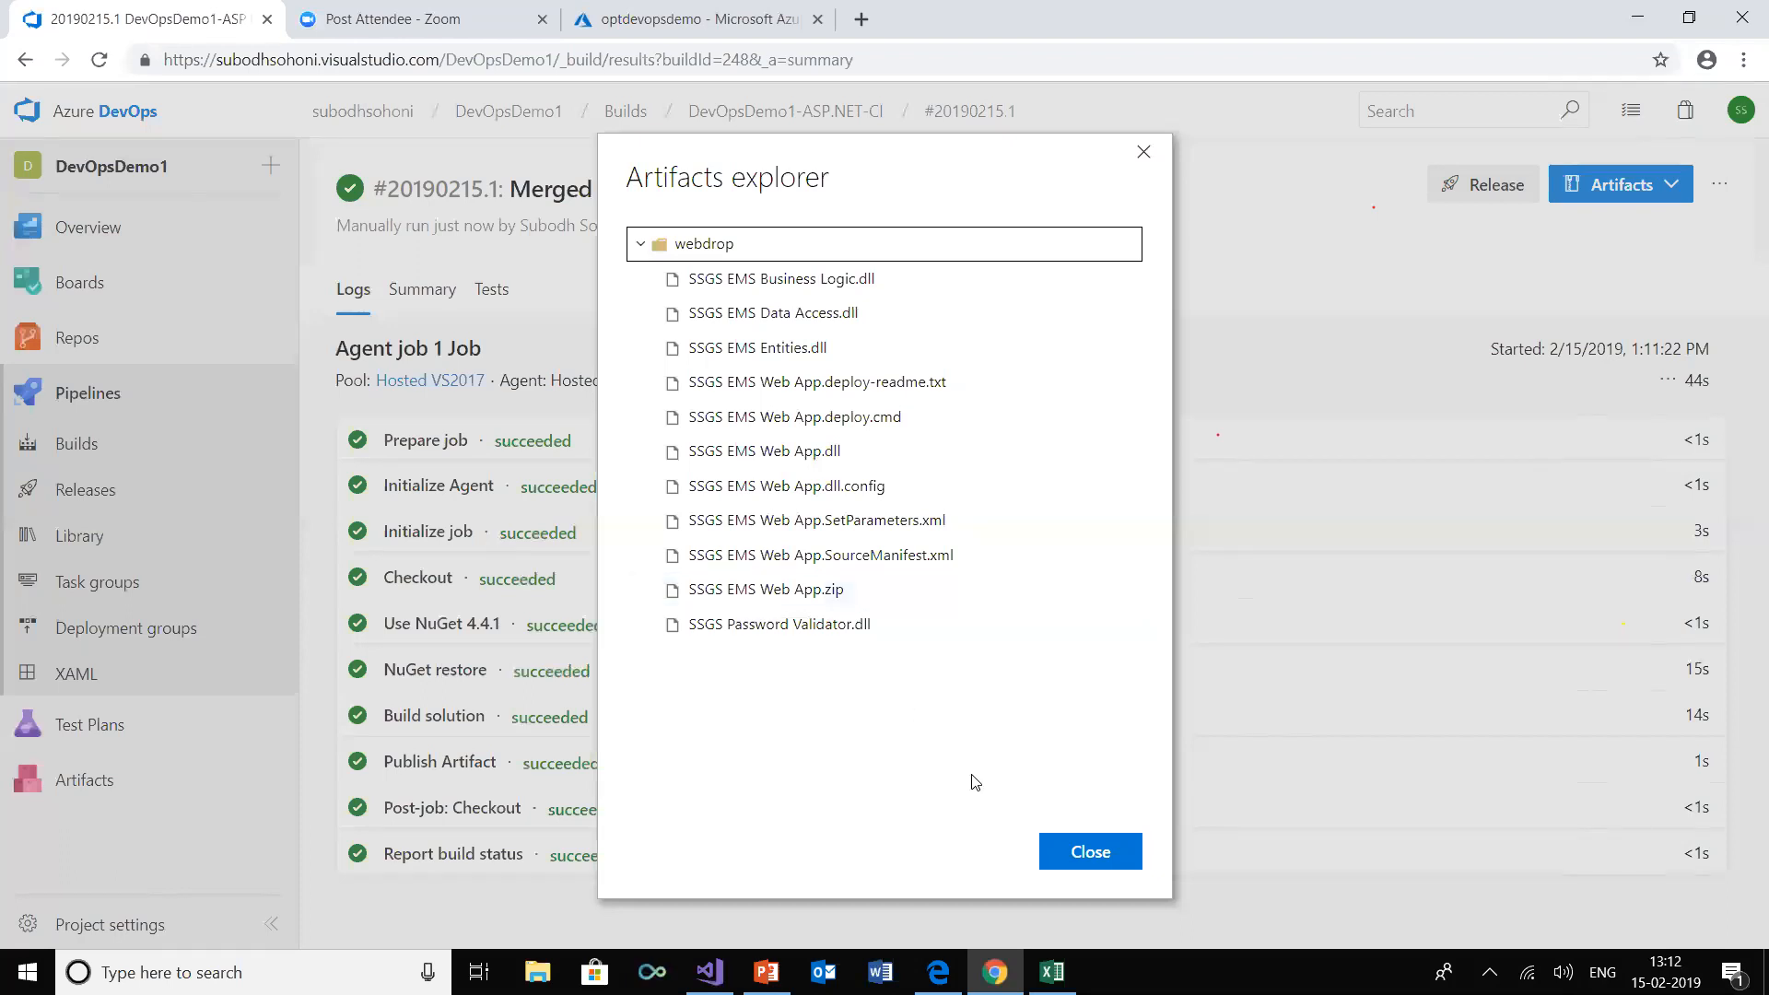
{"action": "left_click", "coordinate": [1092, 857]}
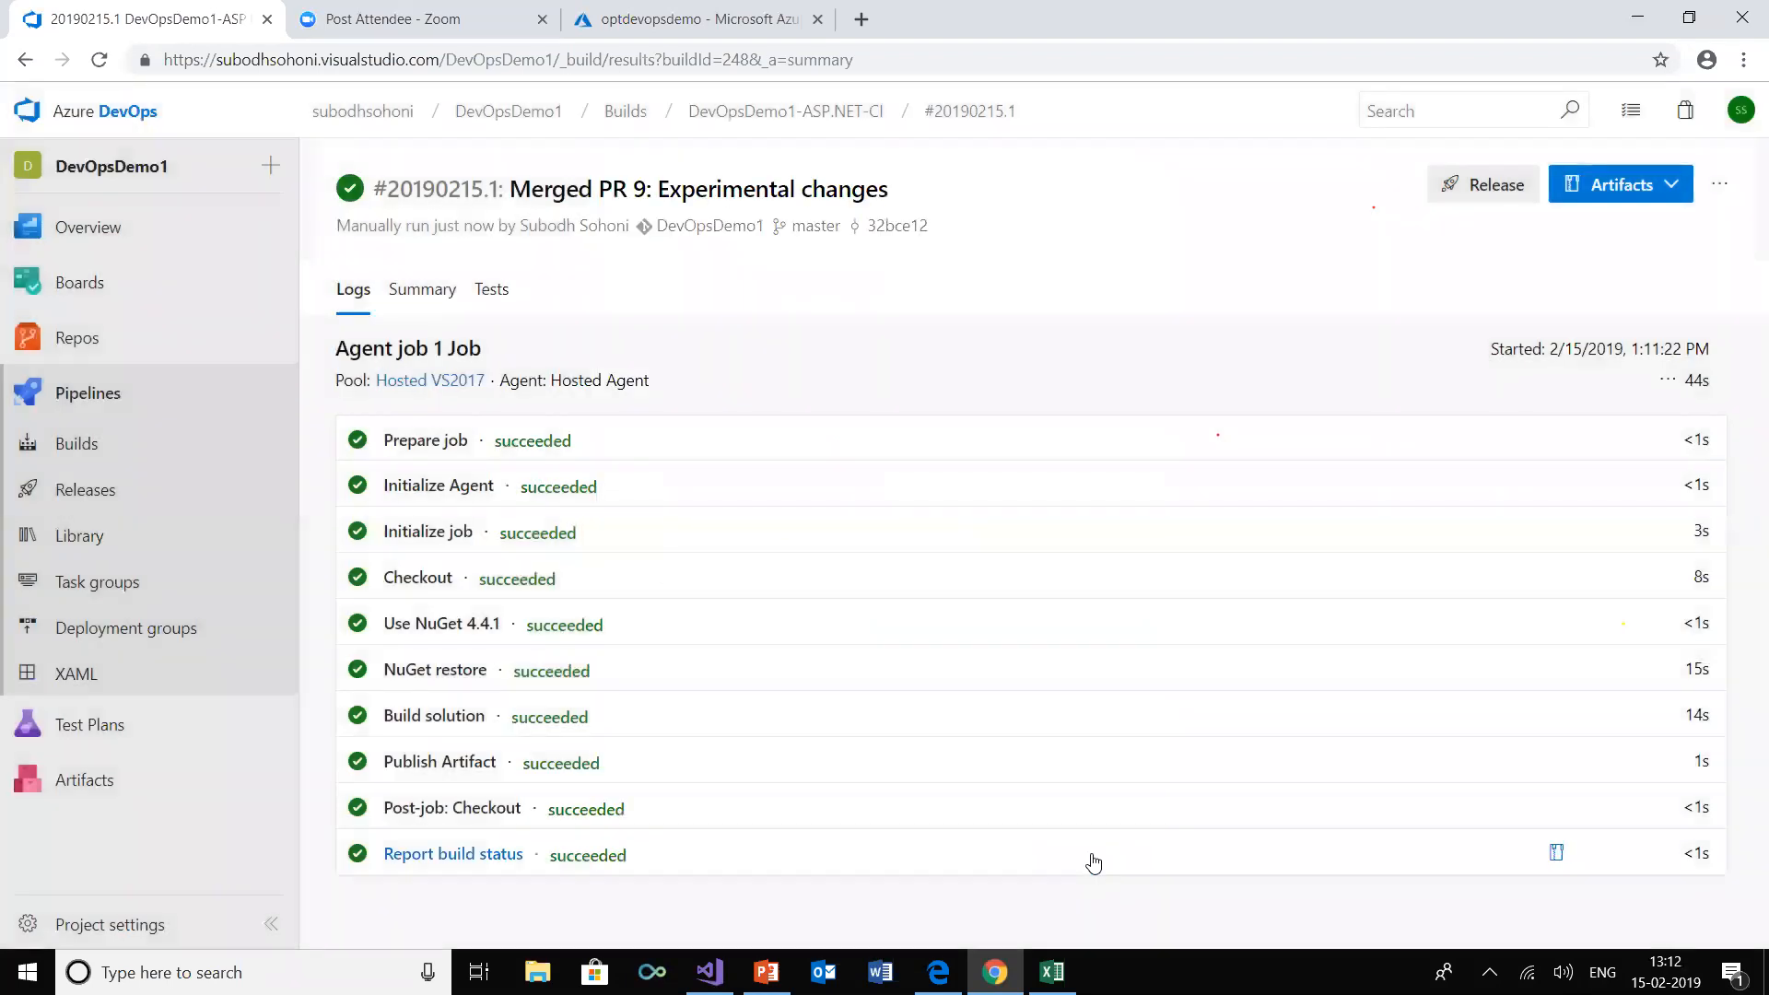
Switch to the Azure portal and view the optdevopsdemo App Service's live site
{"action": "left_click", "coordinate": [642, 28]}
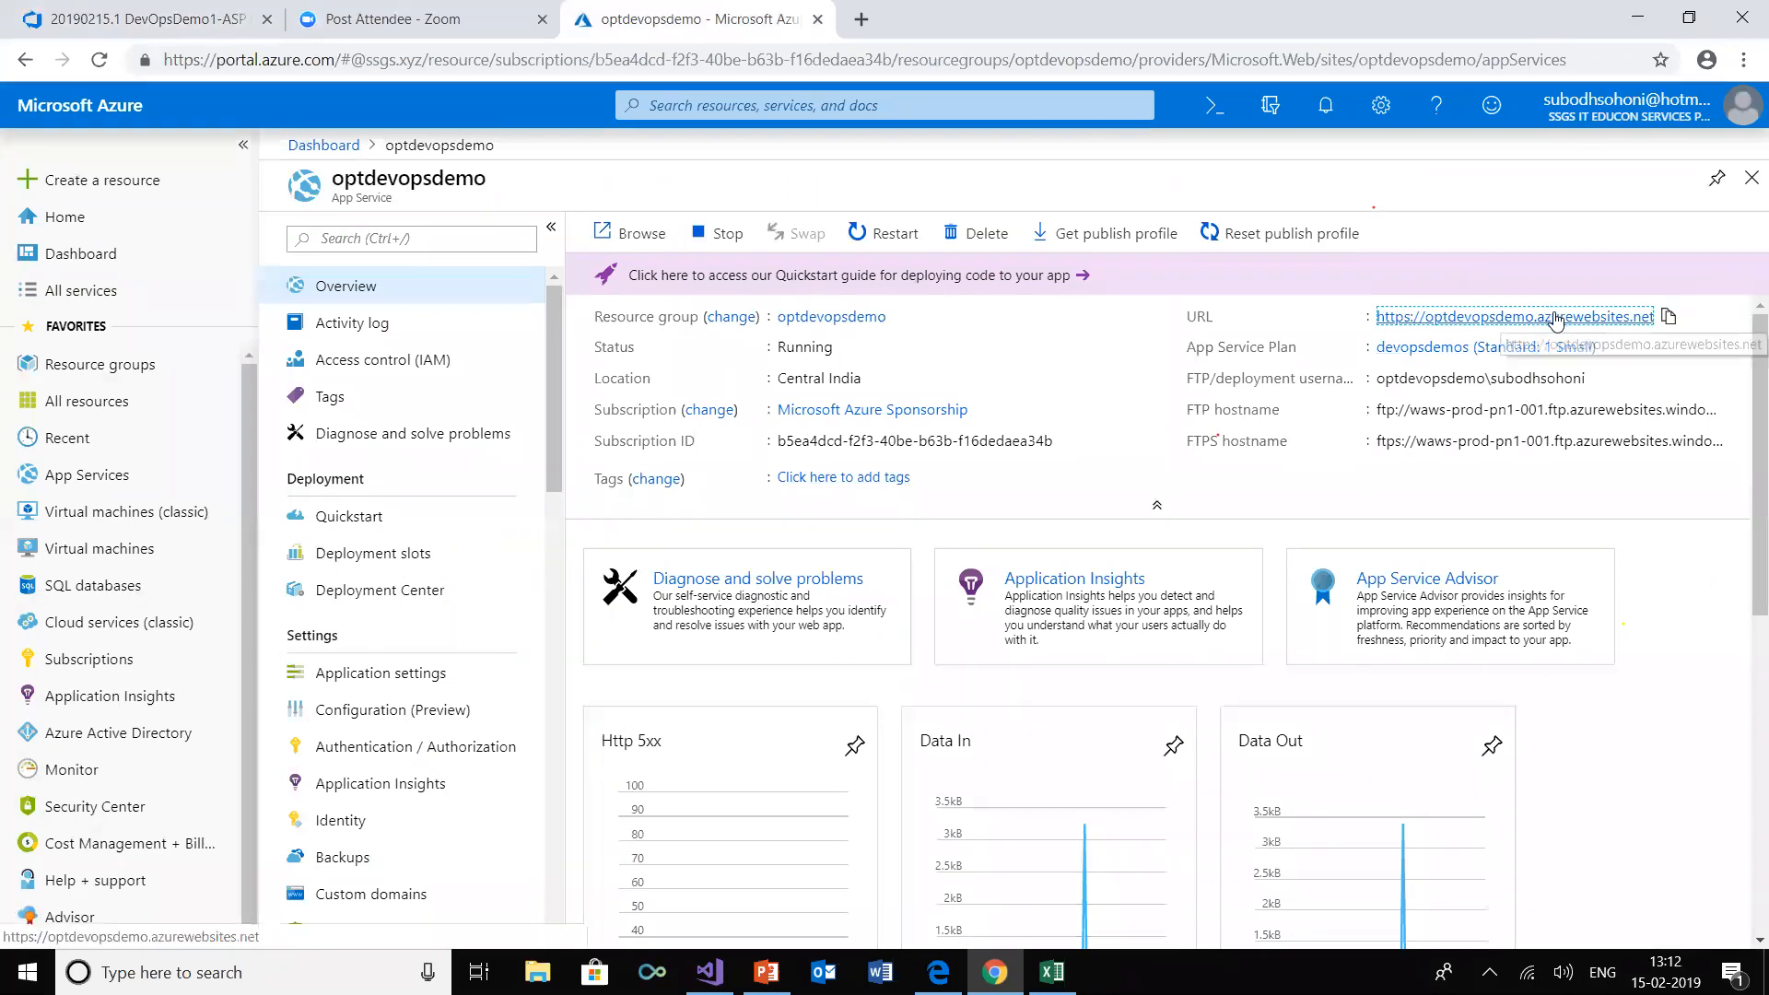
{"action": "left_click", "coordinate": [1557, 320]}
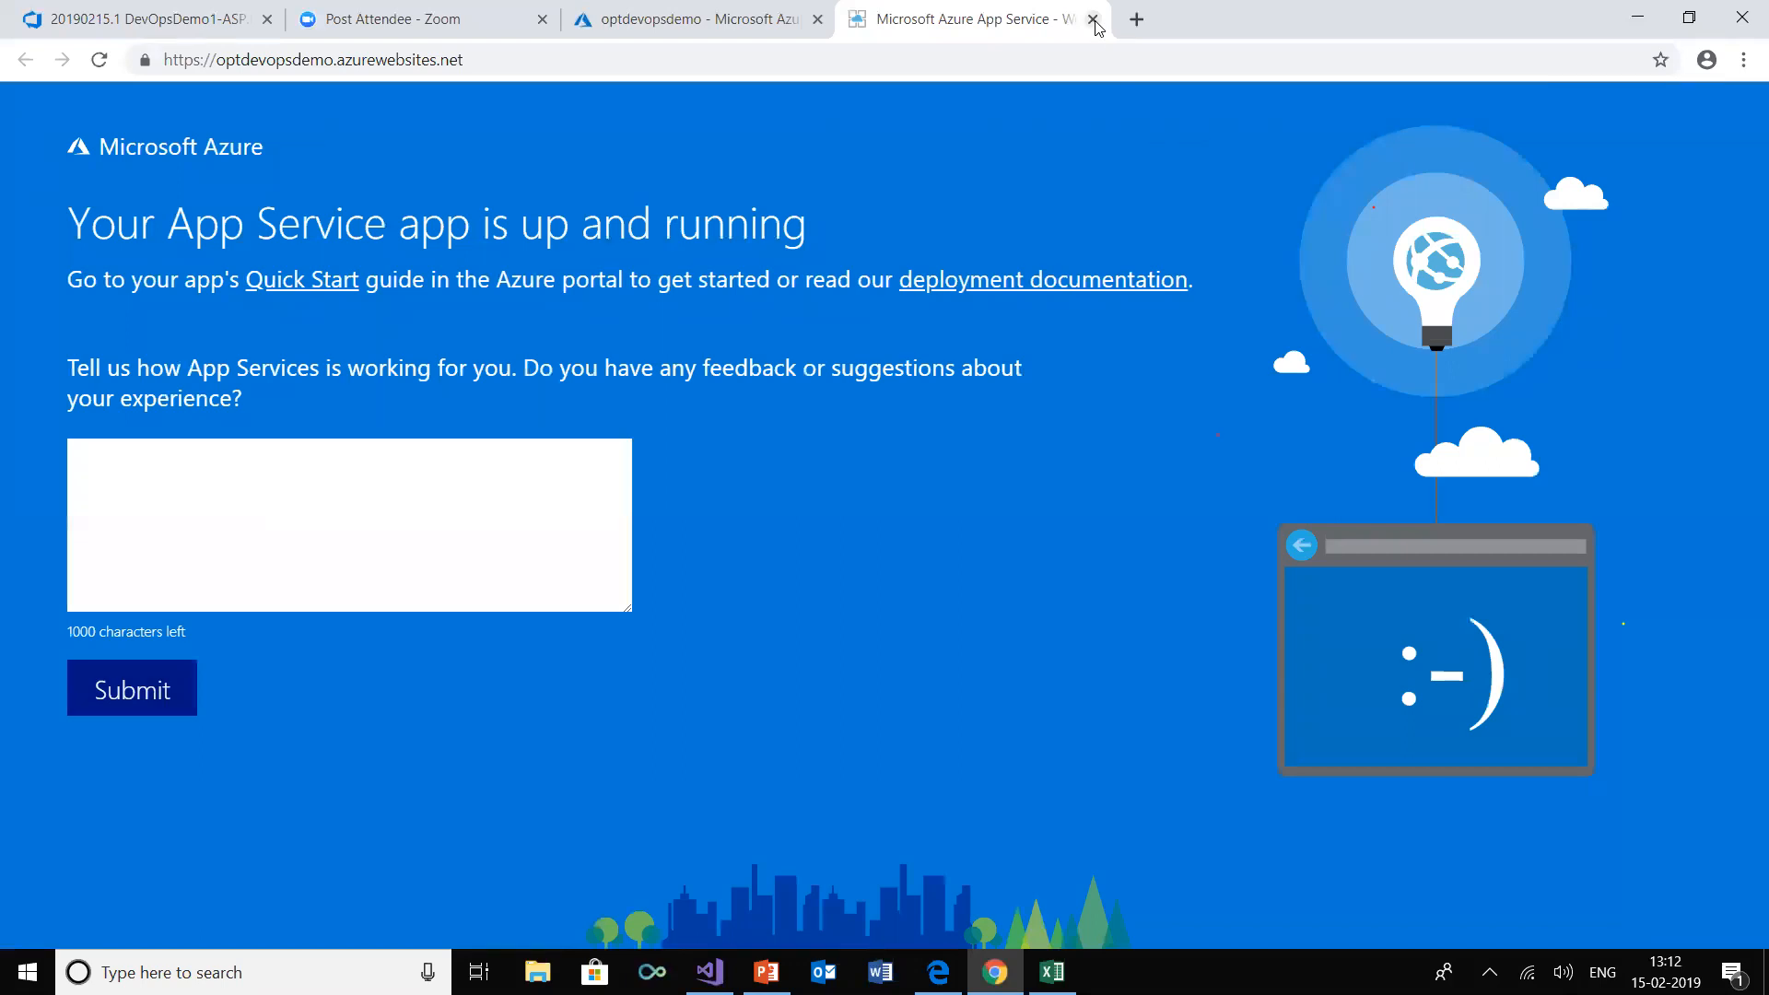
{"action": "left_click", "coordinate": [1093, 19]}
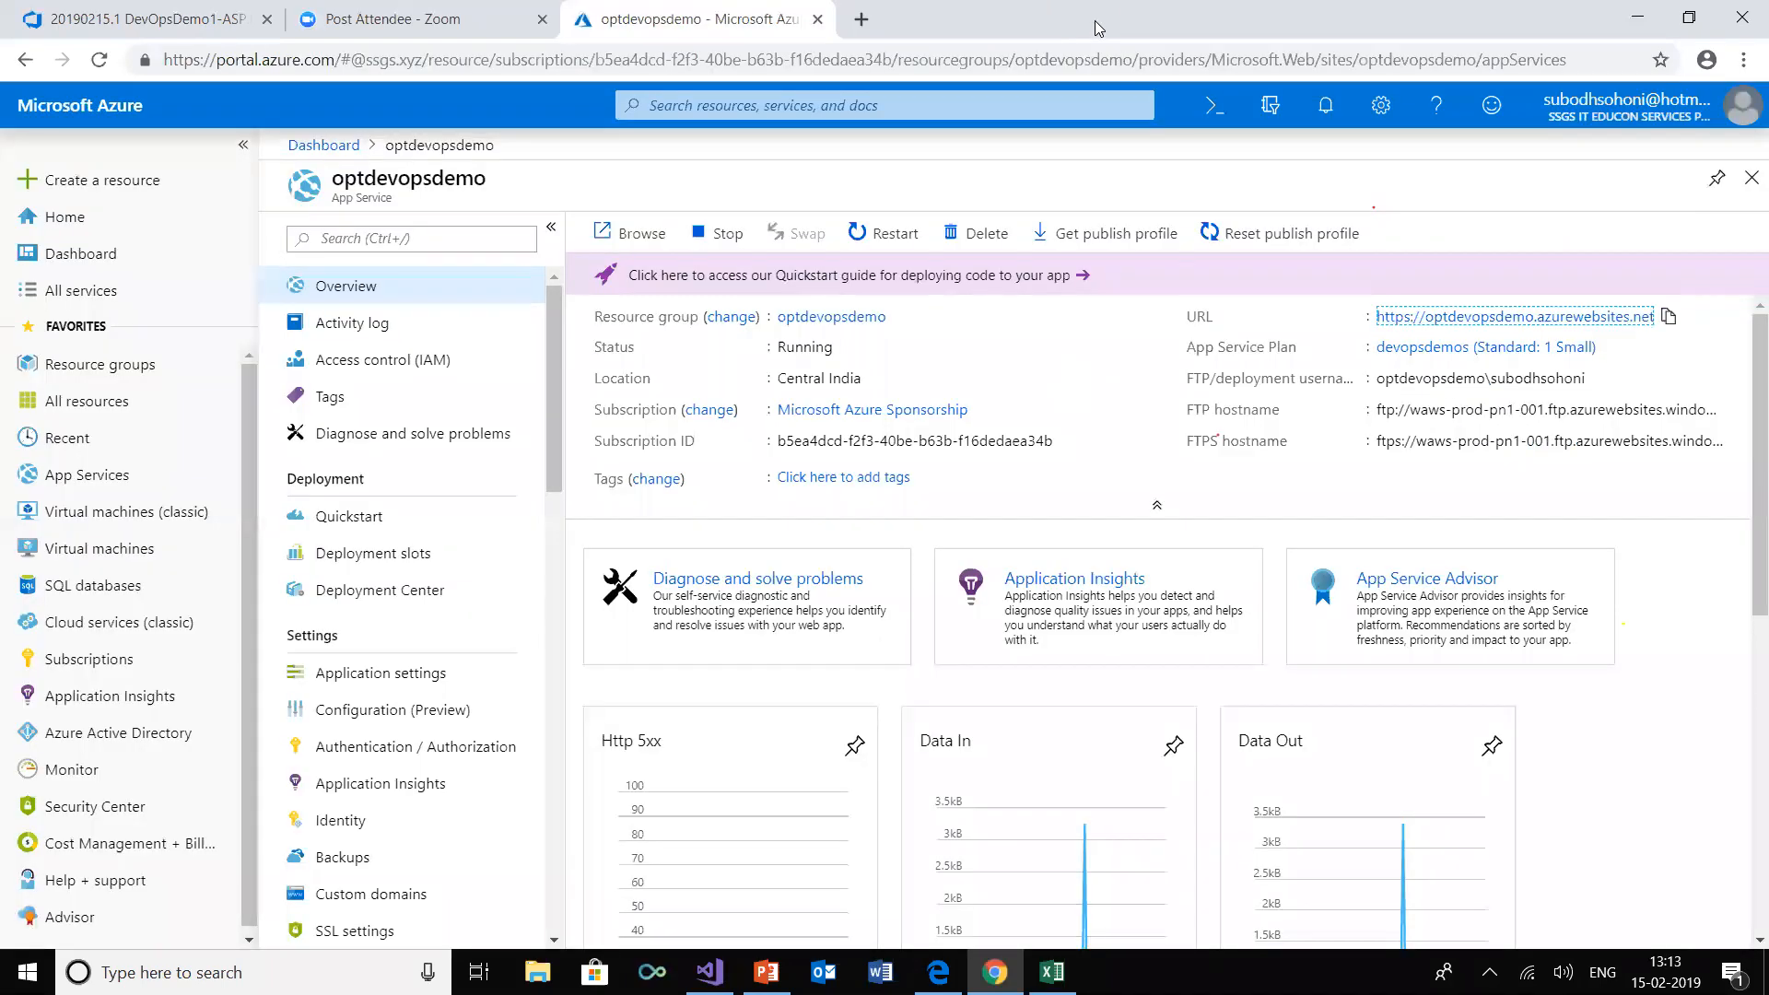
Return to Azure DevOps and create a new release pipeline whose stage uses the Azure App Service deployment template
{"action": "left_click", "coordinate": [201, 20]}
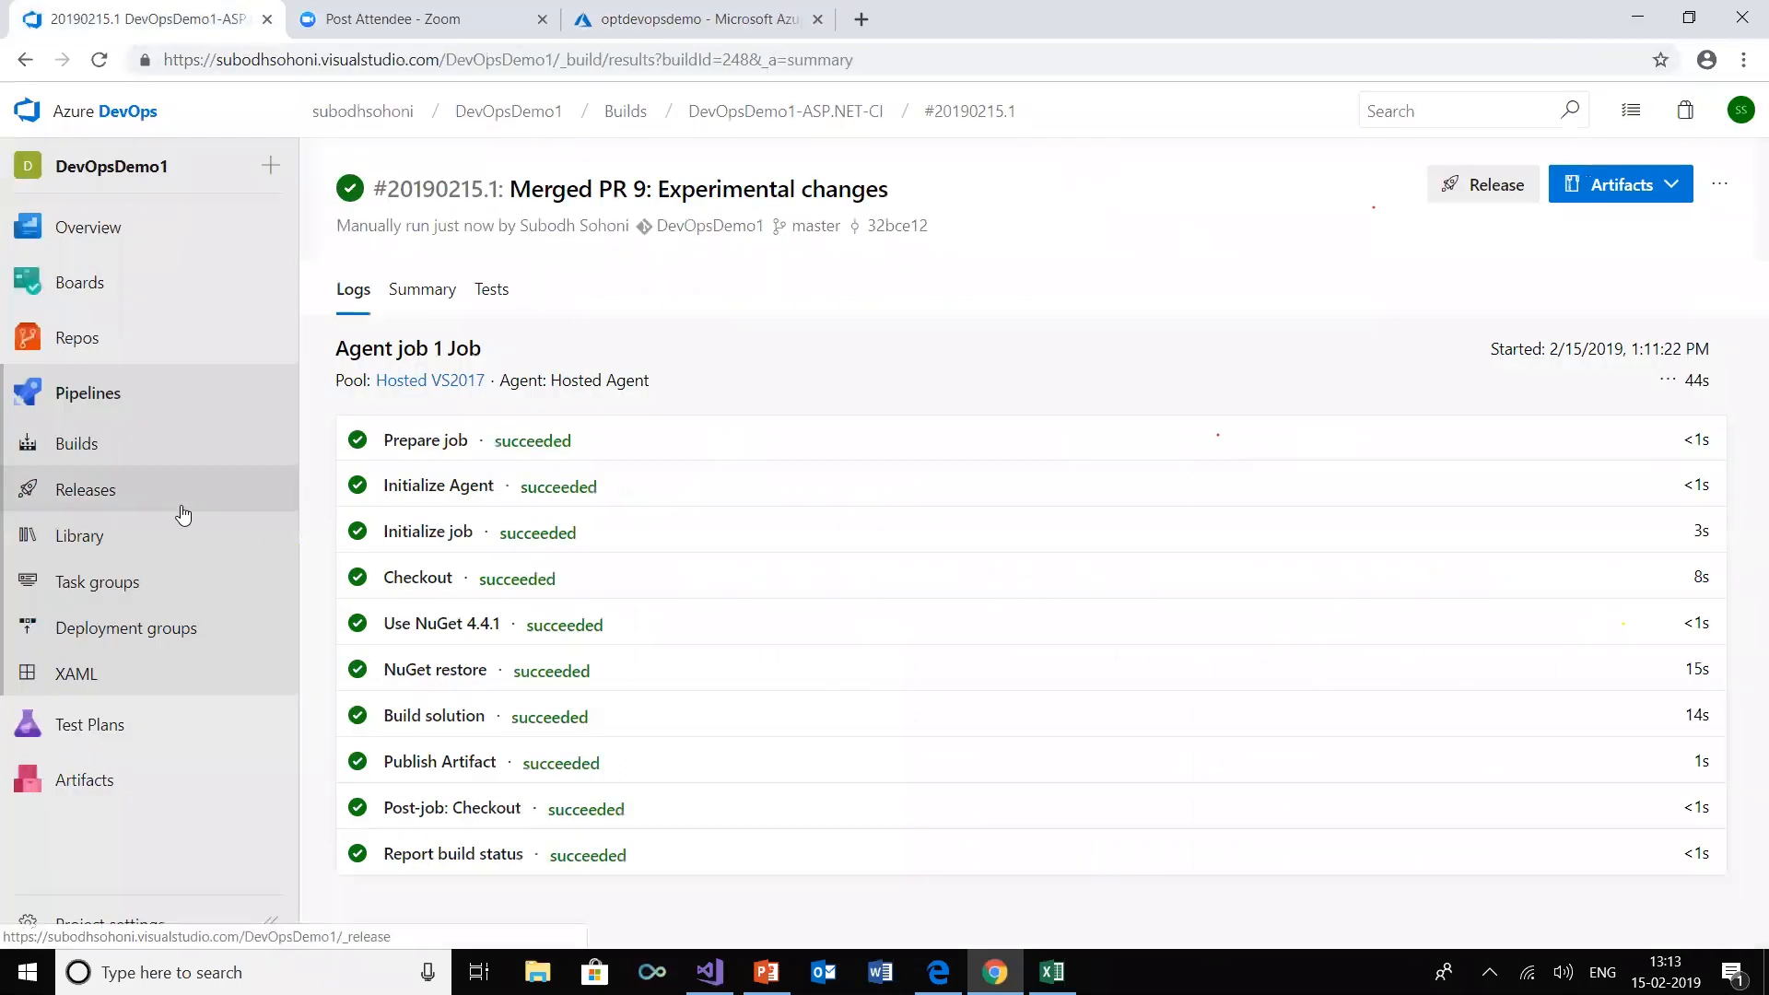
{"action": "left_click", "coordinate": [113, 495]}
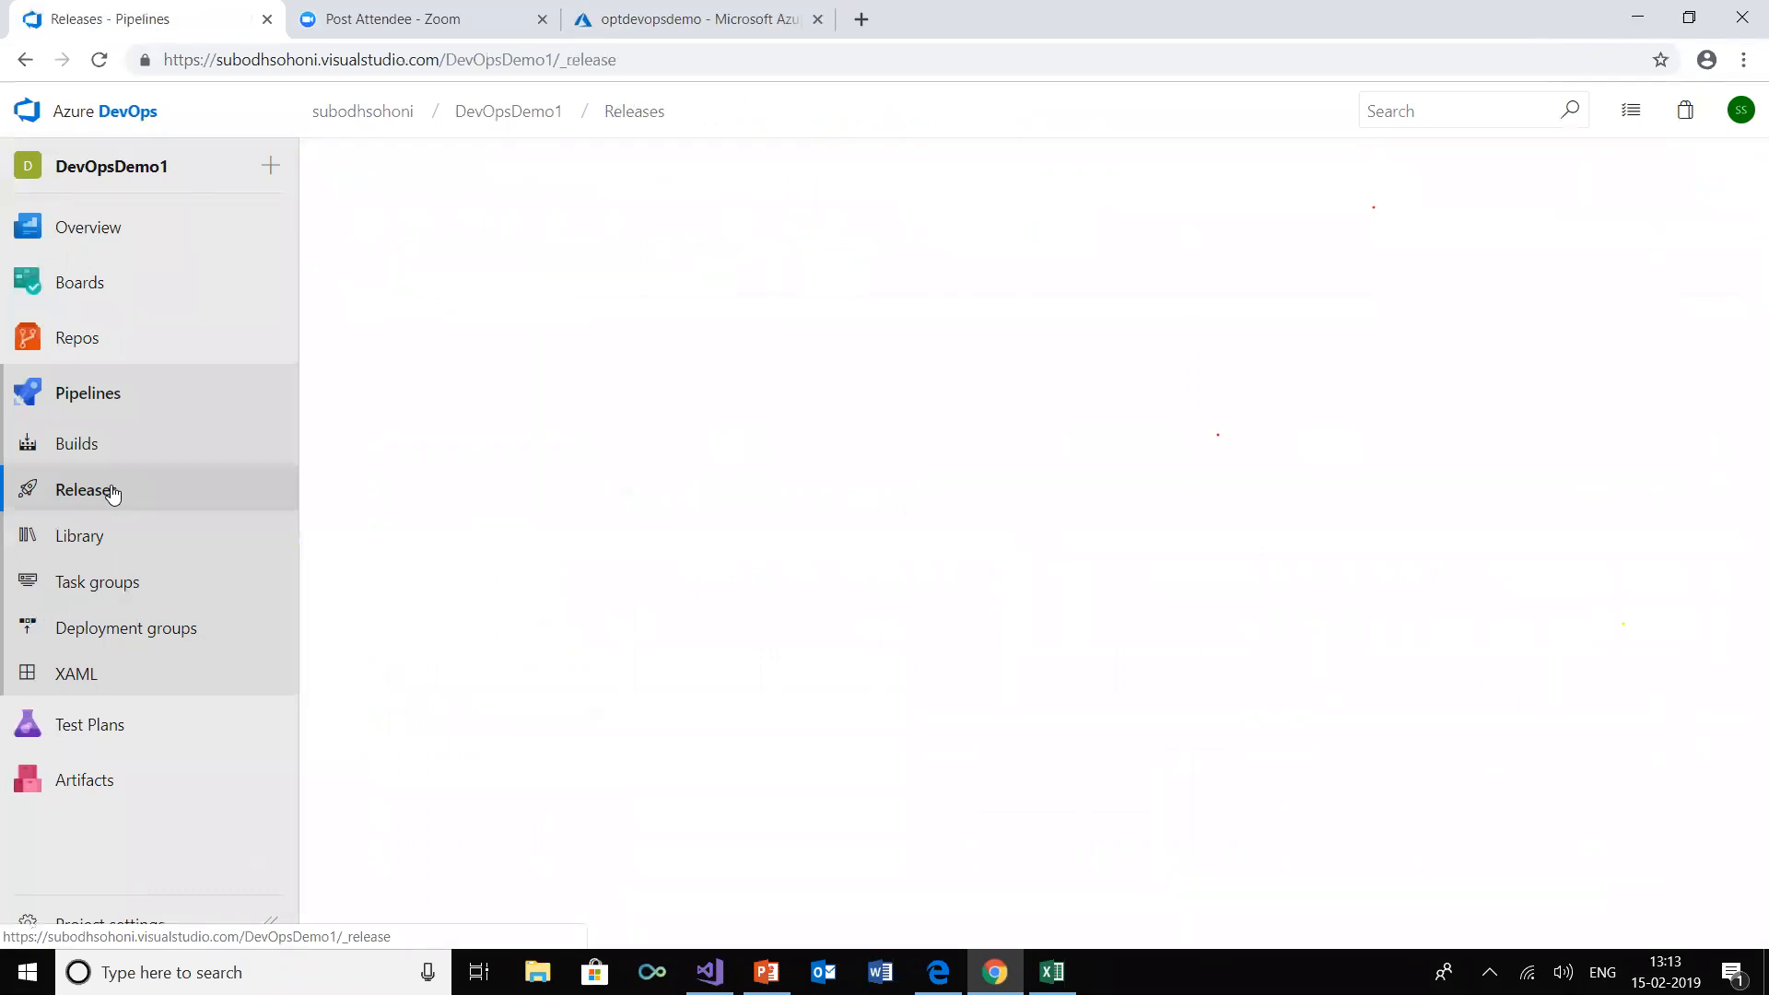
{"action": "left_click", "coordinate": [1037, 687]}
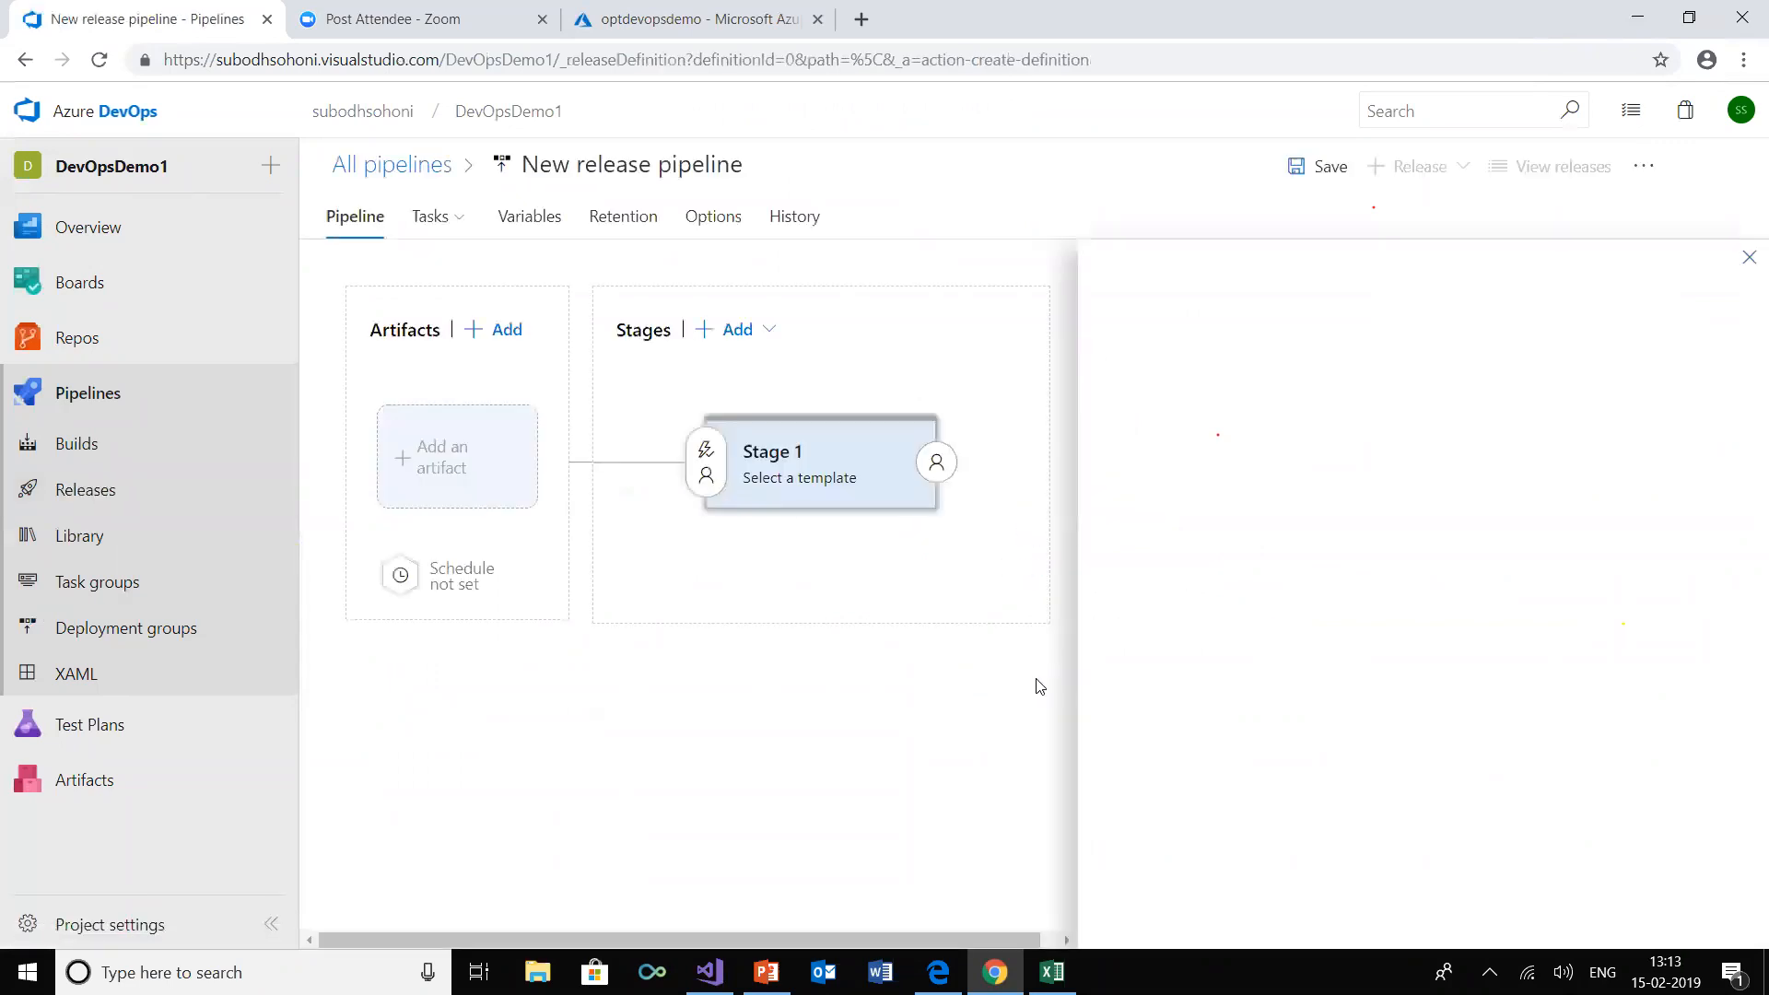
{"action": "mouse_move", "coordinate": [1266, 331]}
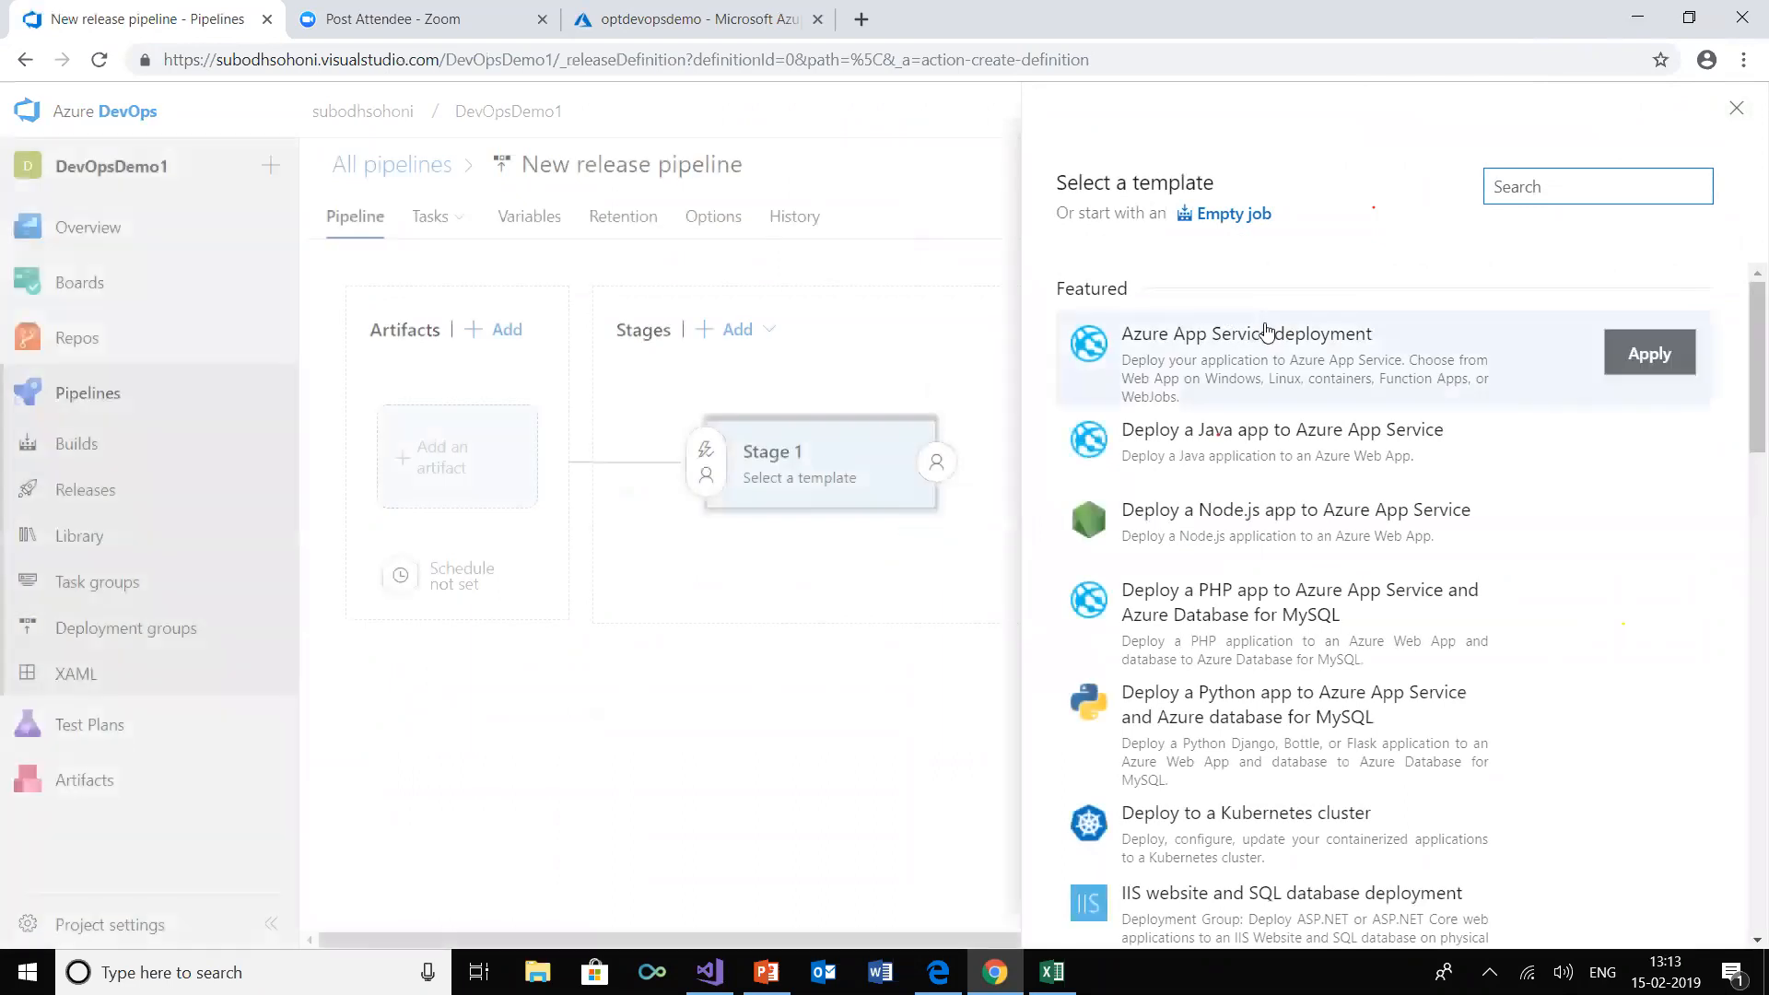
{"action": "left_click", "coordinate": [1648, 358]}
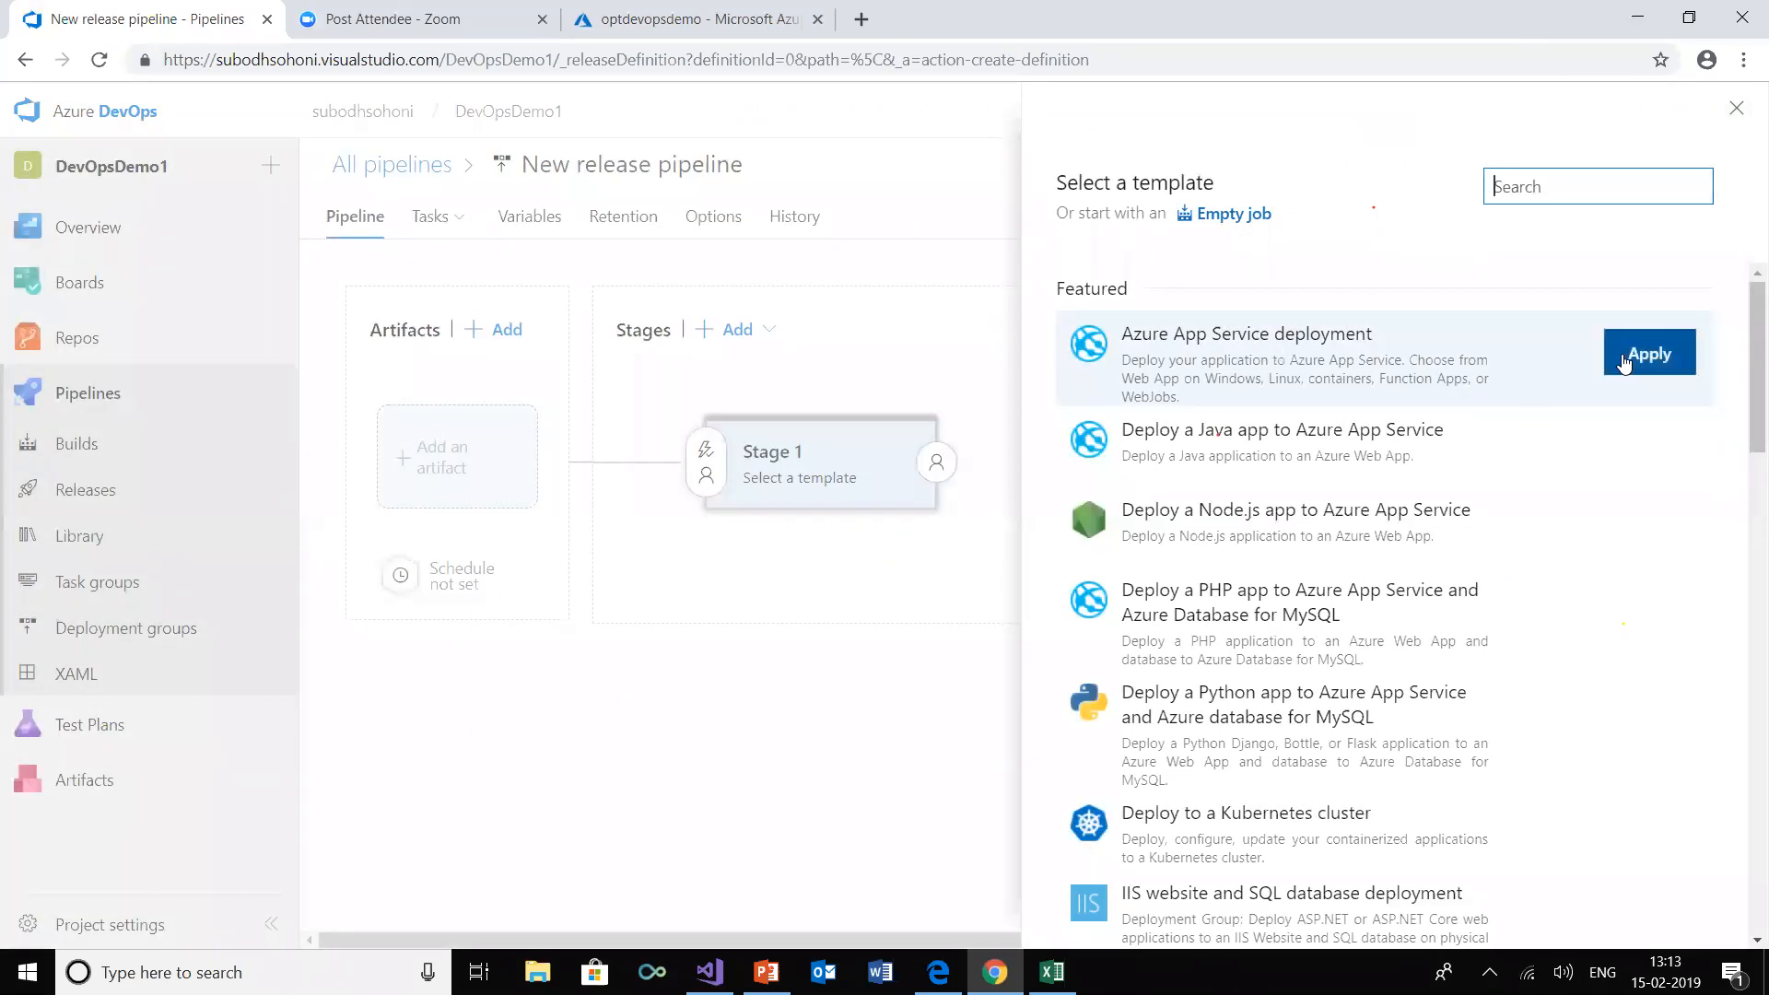
{"action": "left_click", "coordinate": [1654, 356]}
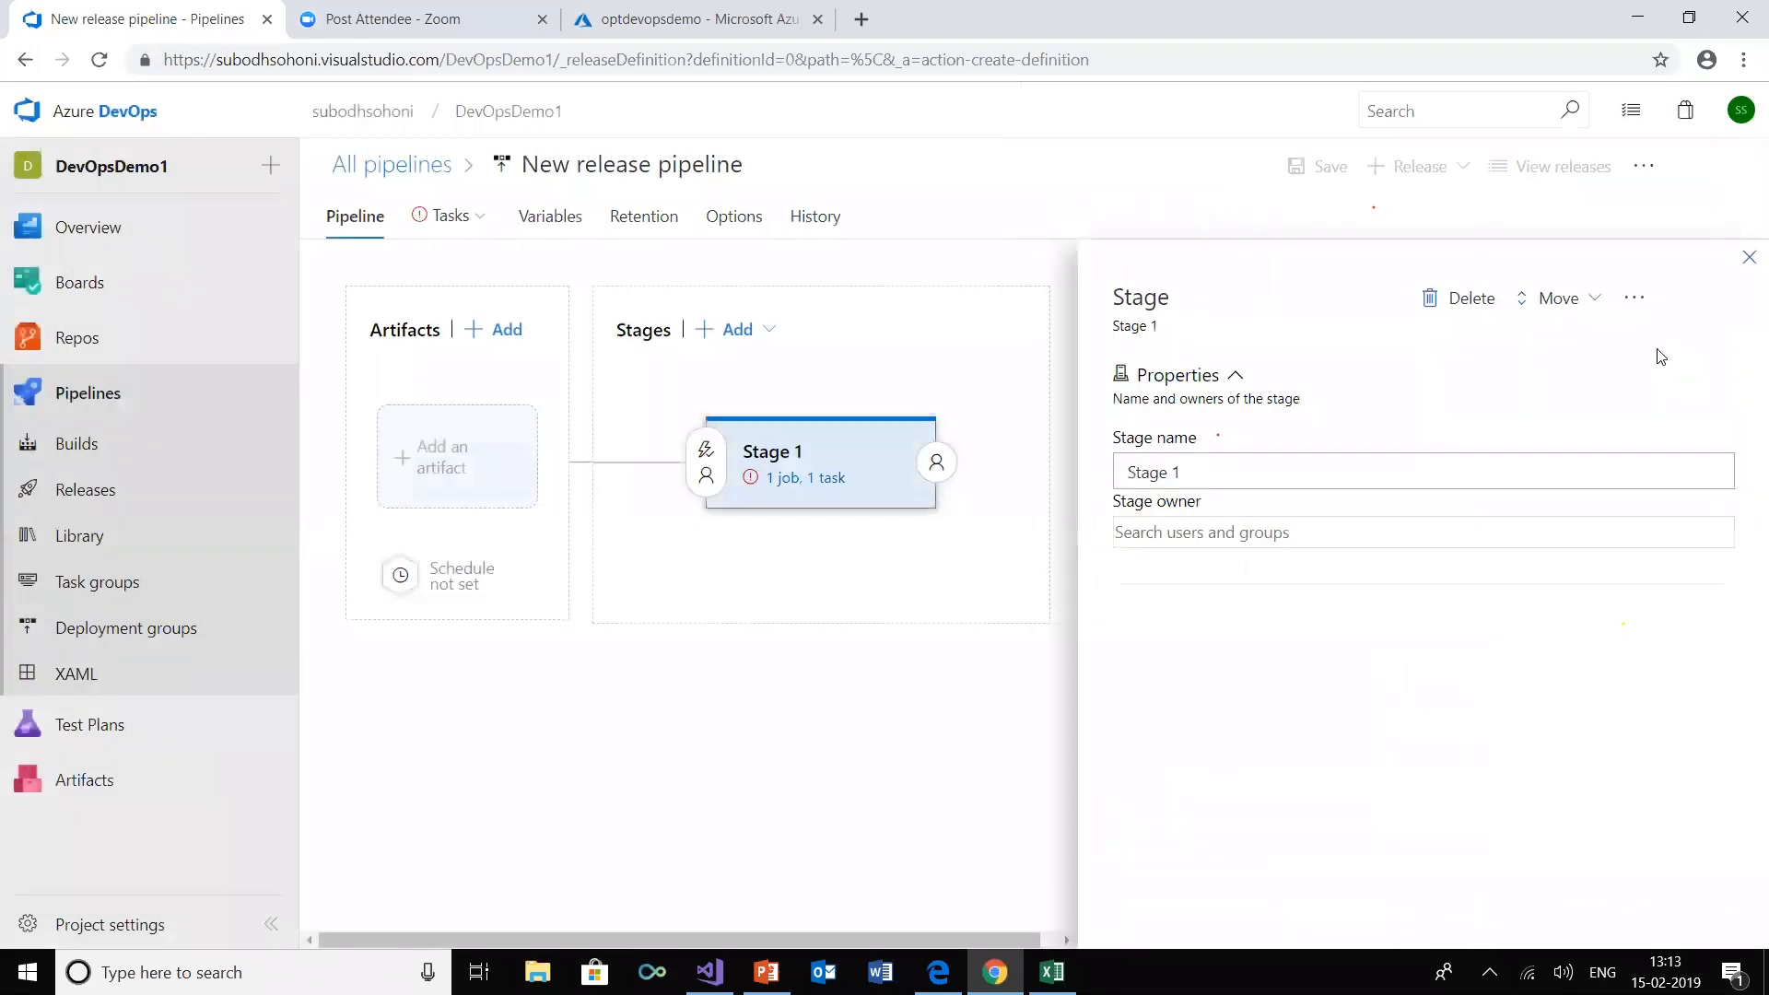
Rename the release pipeline's first stage to Dev Env
{"action": "left_click", "coordinate": [1212, 473]}
{"action": "double_click", "coordinate": [1212, 474]}
{"action": "key", "text": "BackSpace"}
{"action": "key", "text": "BackSpace"}
{"action": "key", "text": "BackSpace"}
{"action": "key", "text": "BackSpace"}
{"action": "key", "text": "BackSpace"}
{"action": "key", "text": "BackSpace"}
{"action": "key", "text": "BackSpace"}
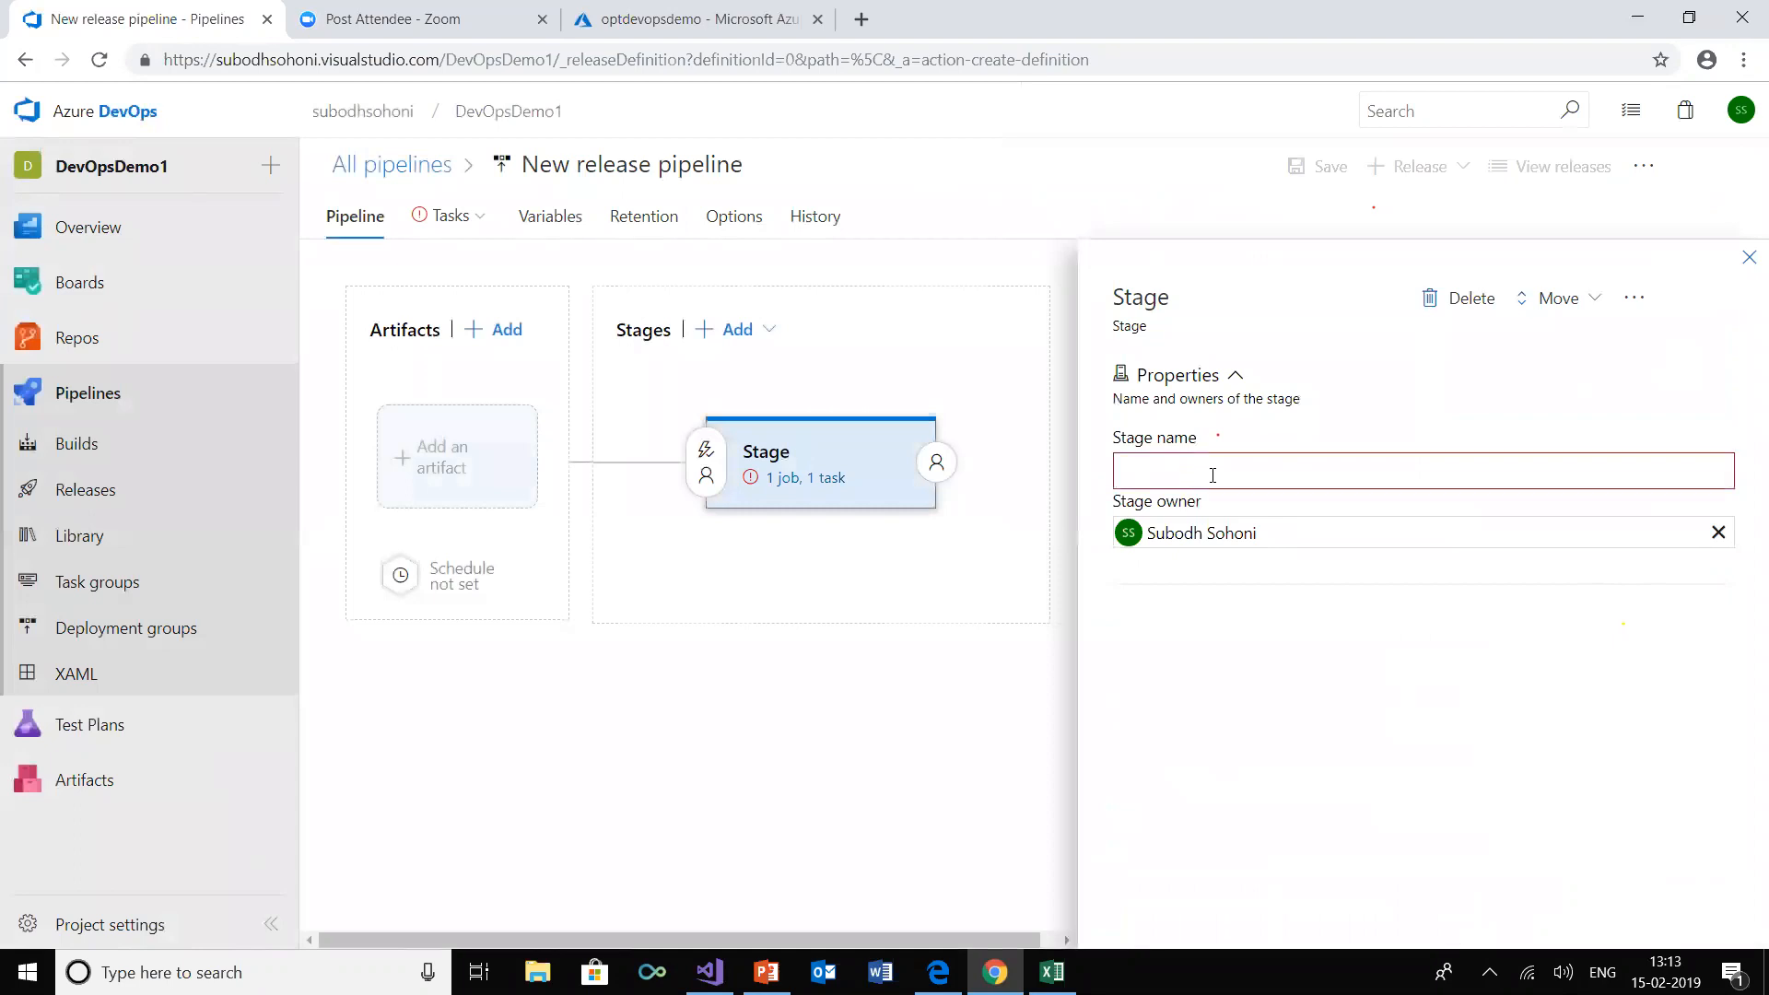
{"action": "type", "text": "Dev"}
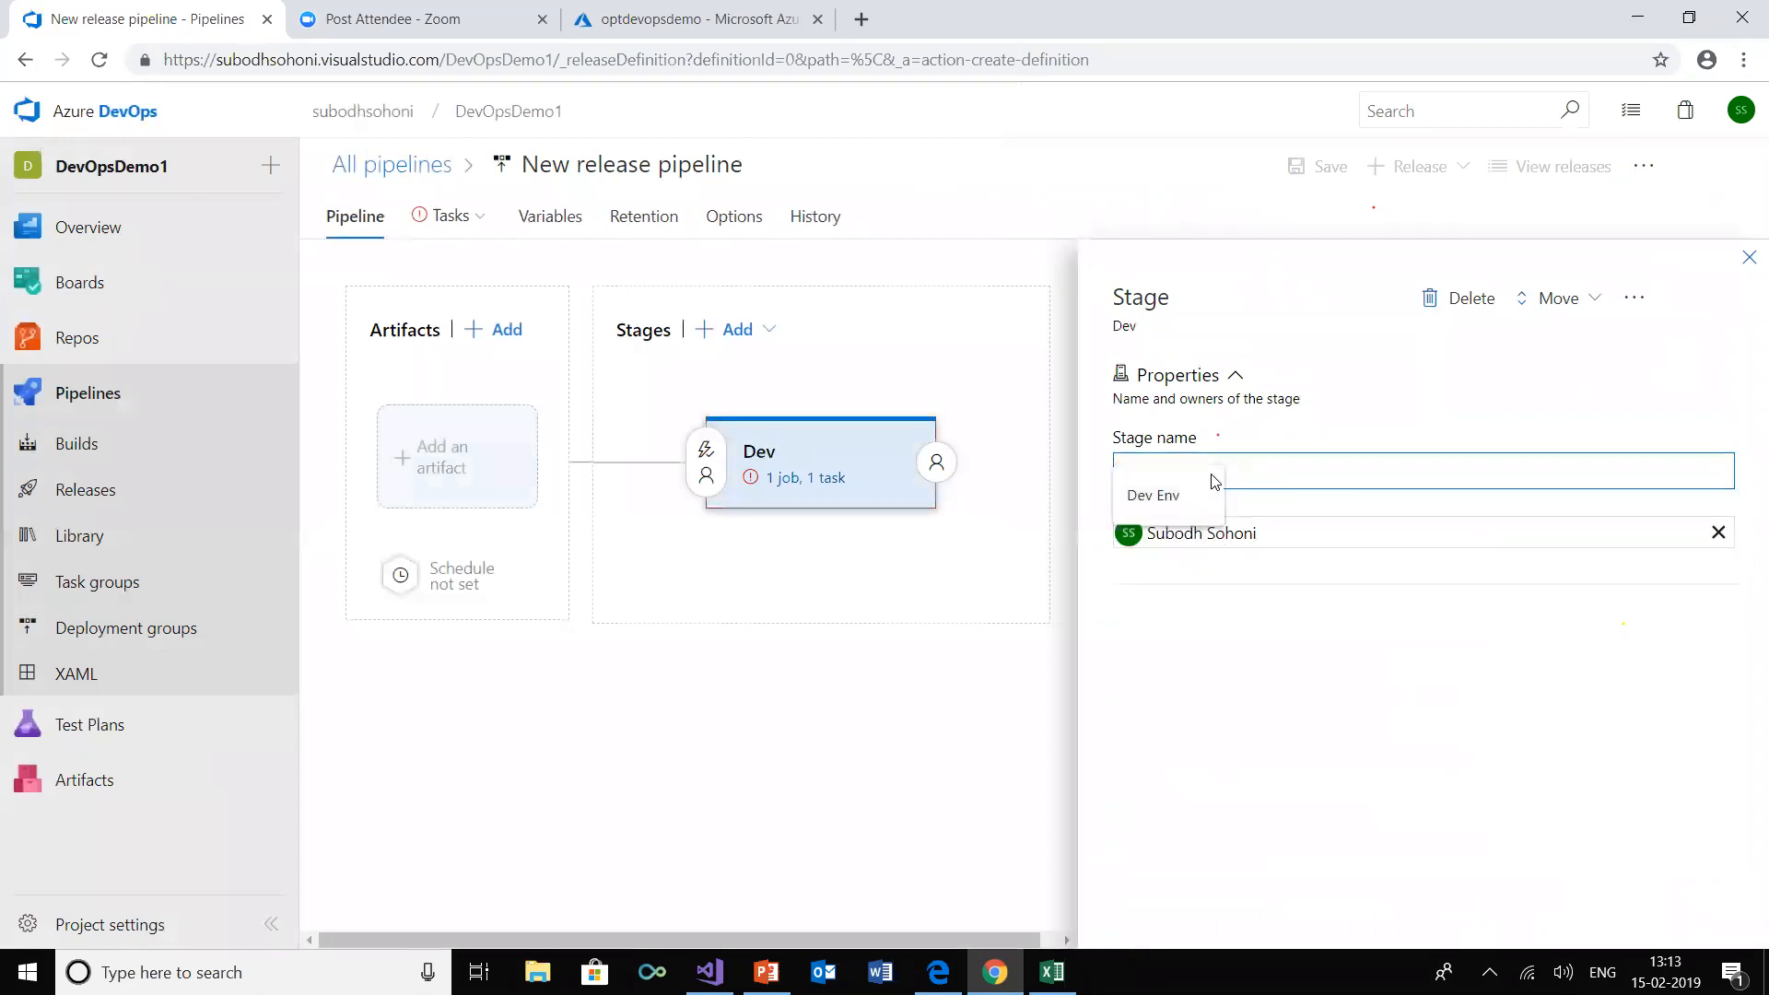
{"action": "left_click", "coordinate": [1155, 495]}
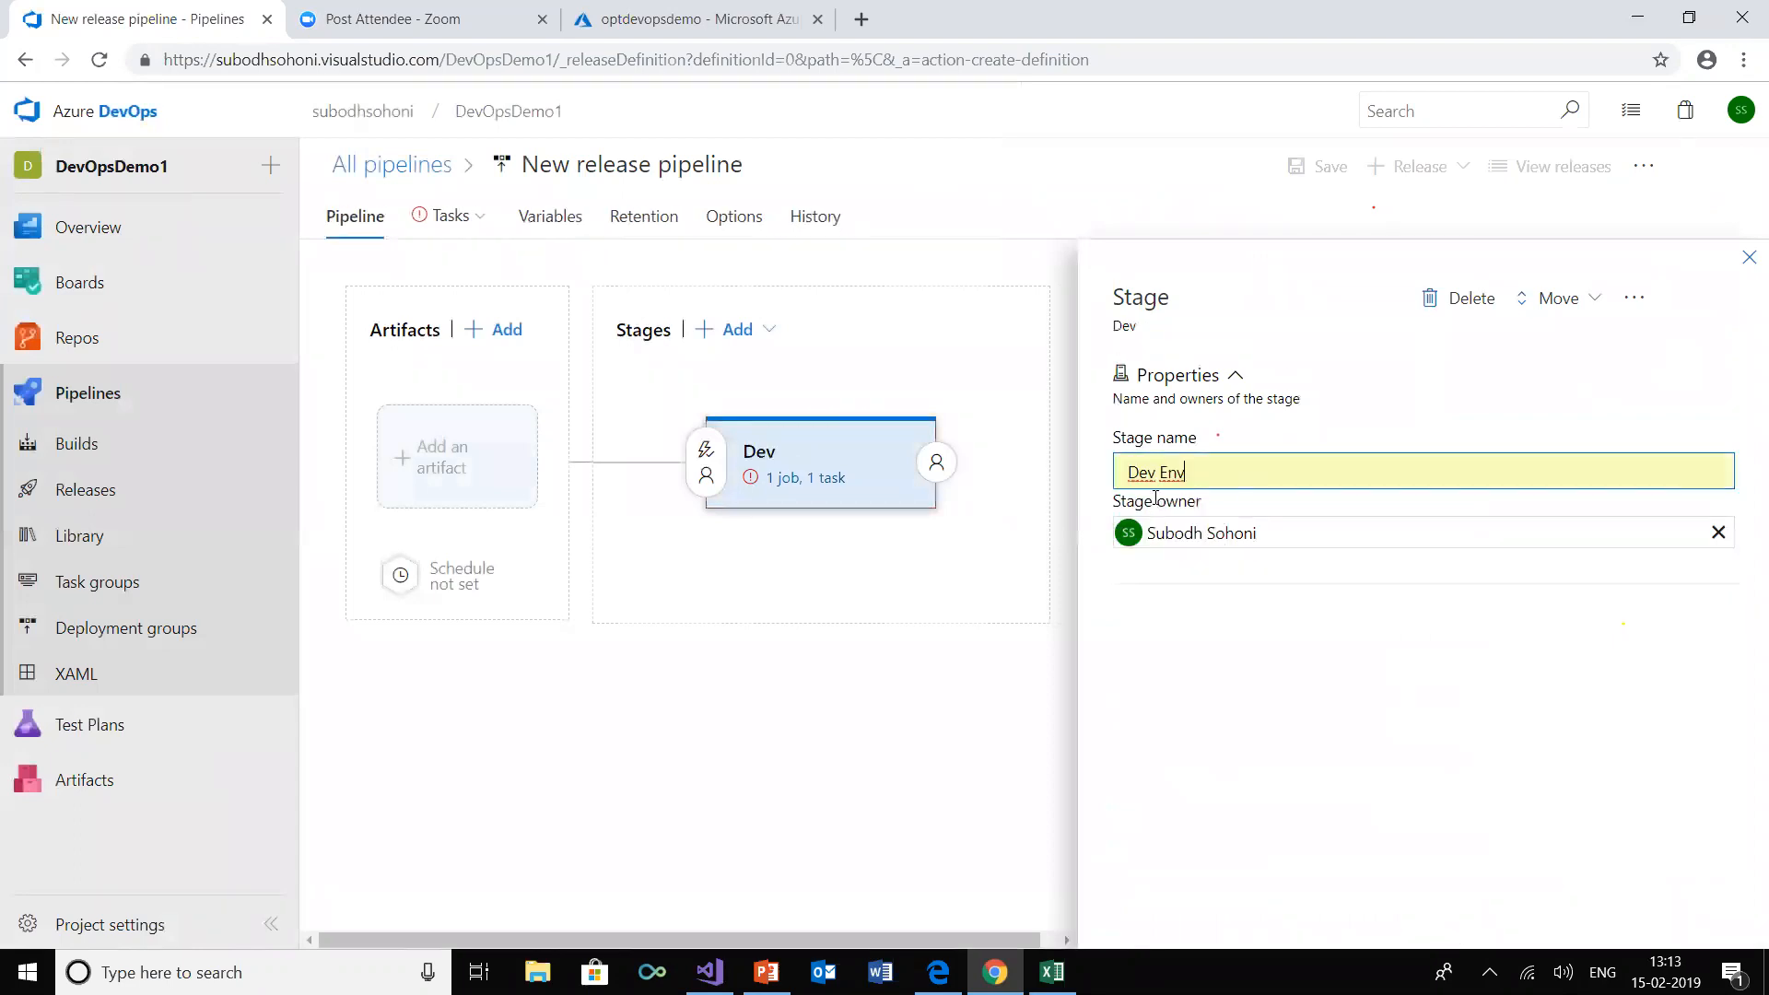
{"action": "left_click", "coordinate": [1212, 628]}
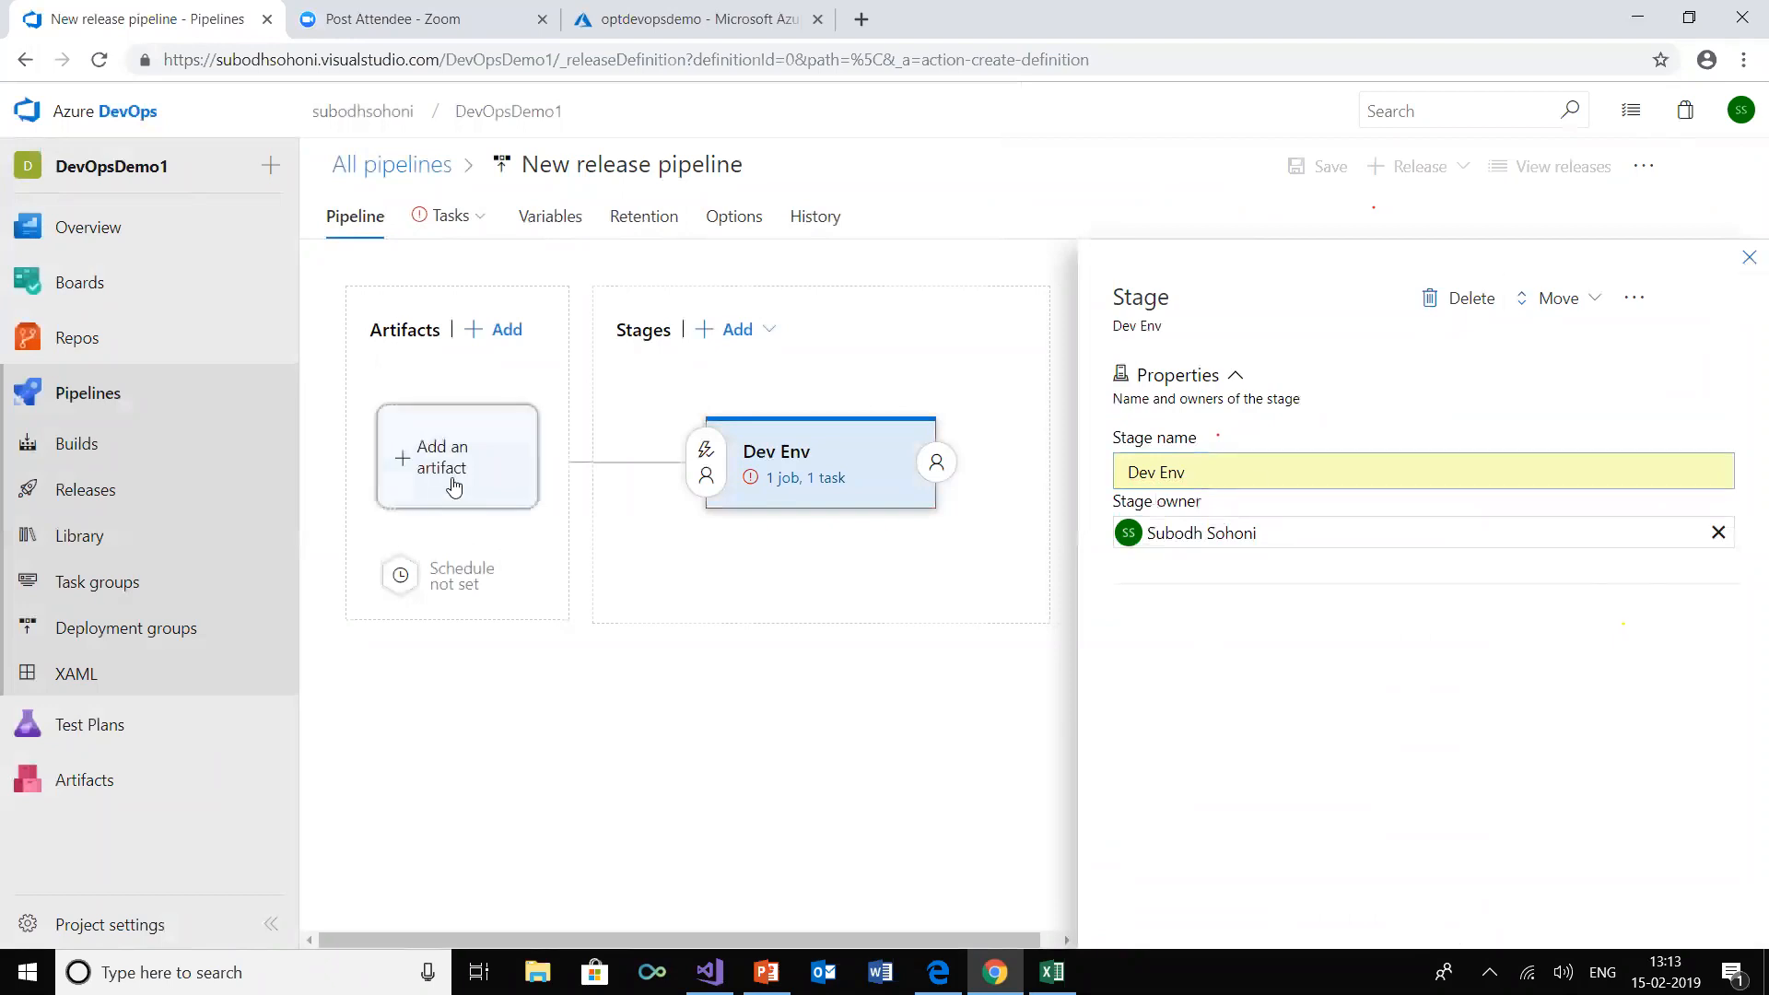
Add the DevOpsDemo1-ASP.NET-CI build as the release pipeline's artifact, with Latest as its default version
{"action": "left_click", "coordinate": [1747, 258]}
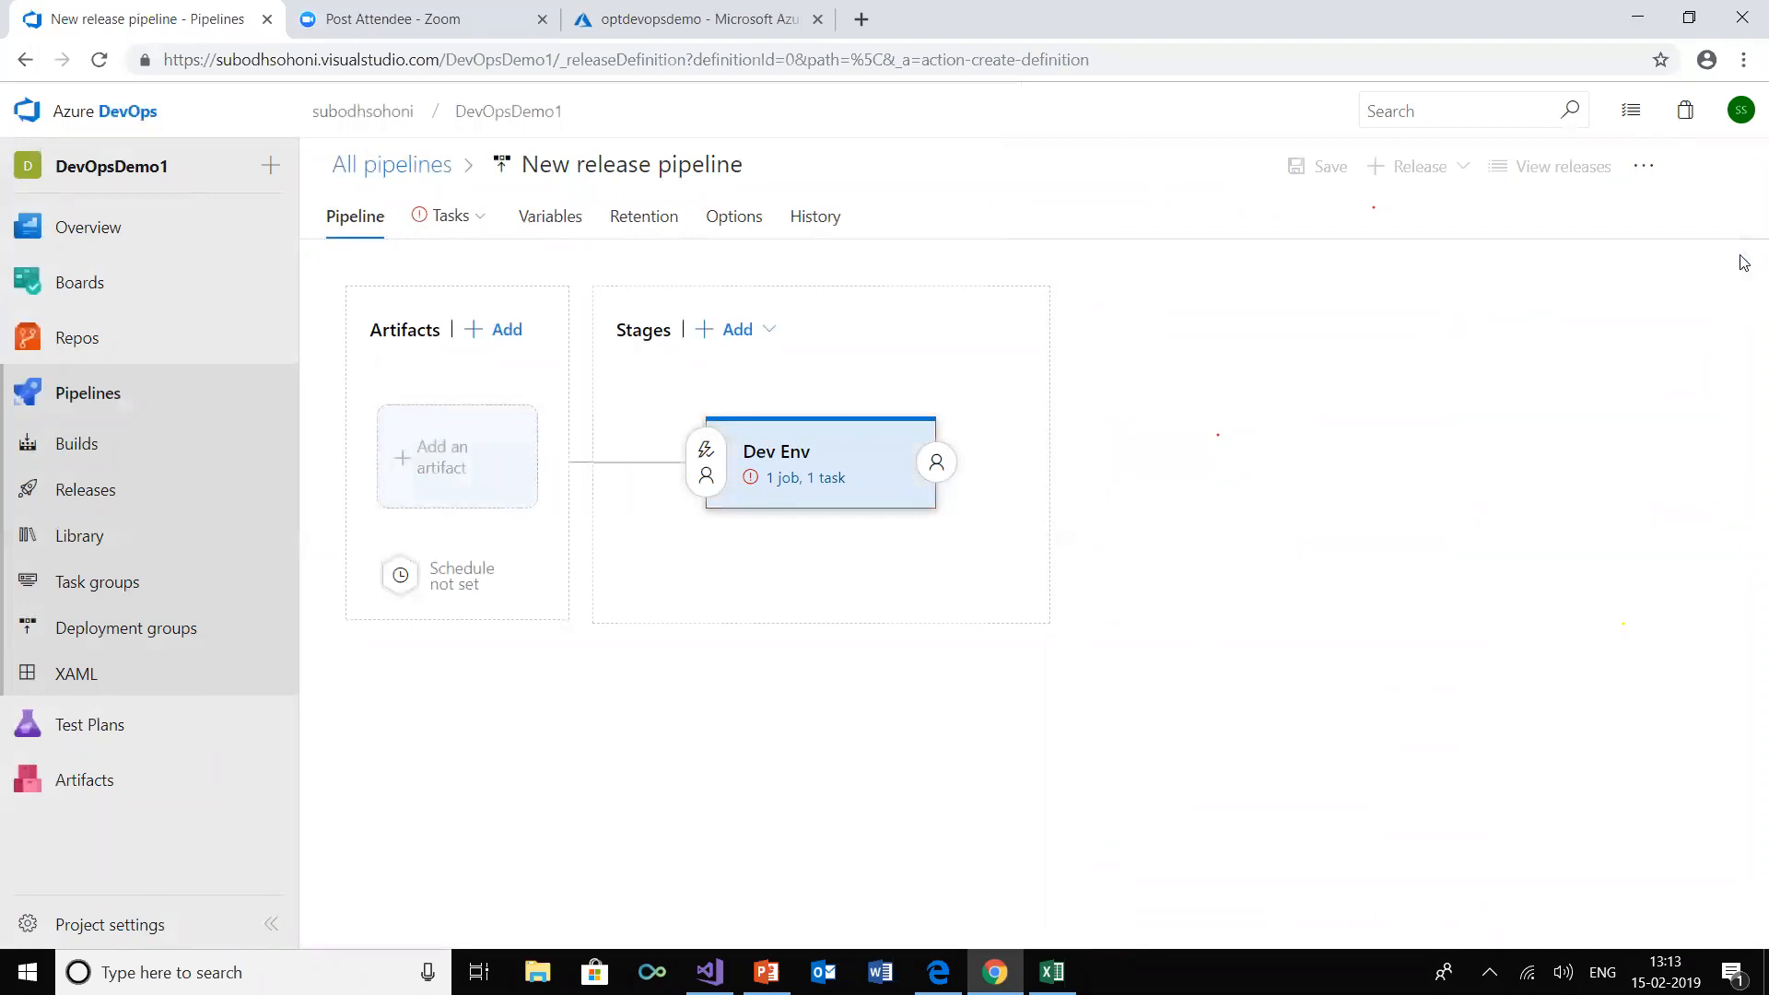
{"action": "left_click", "coordinate": [464, 498]}
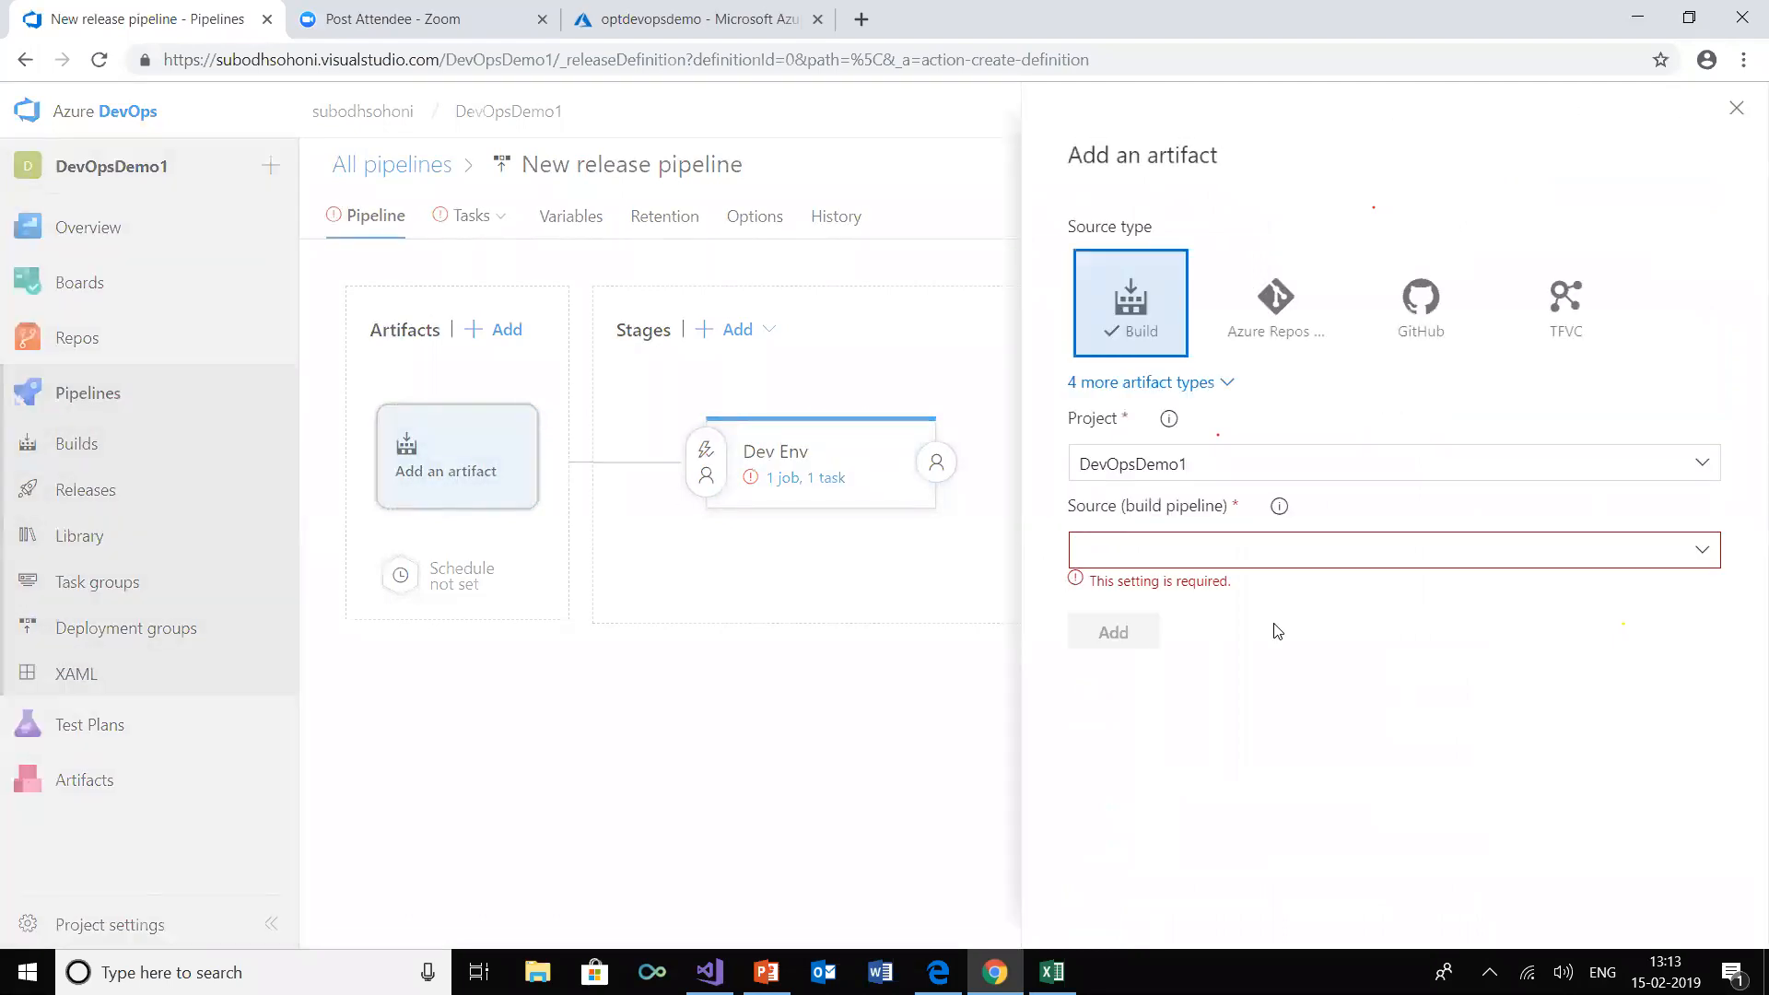
{"action": "left_click", "coordinate": [1702, 551]}
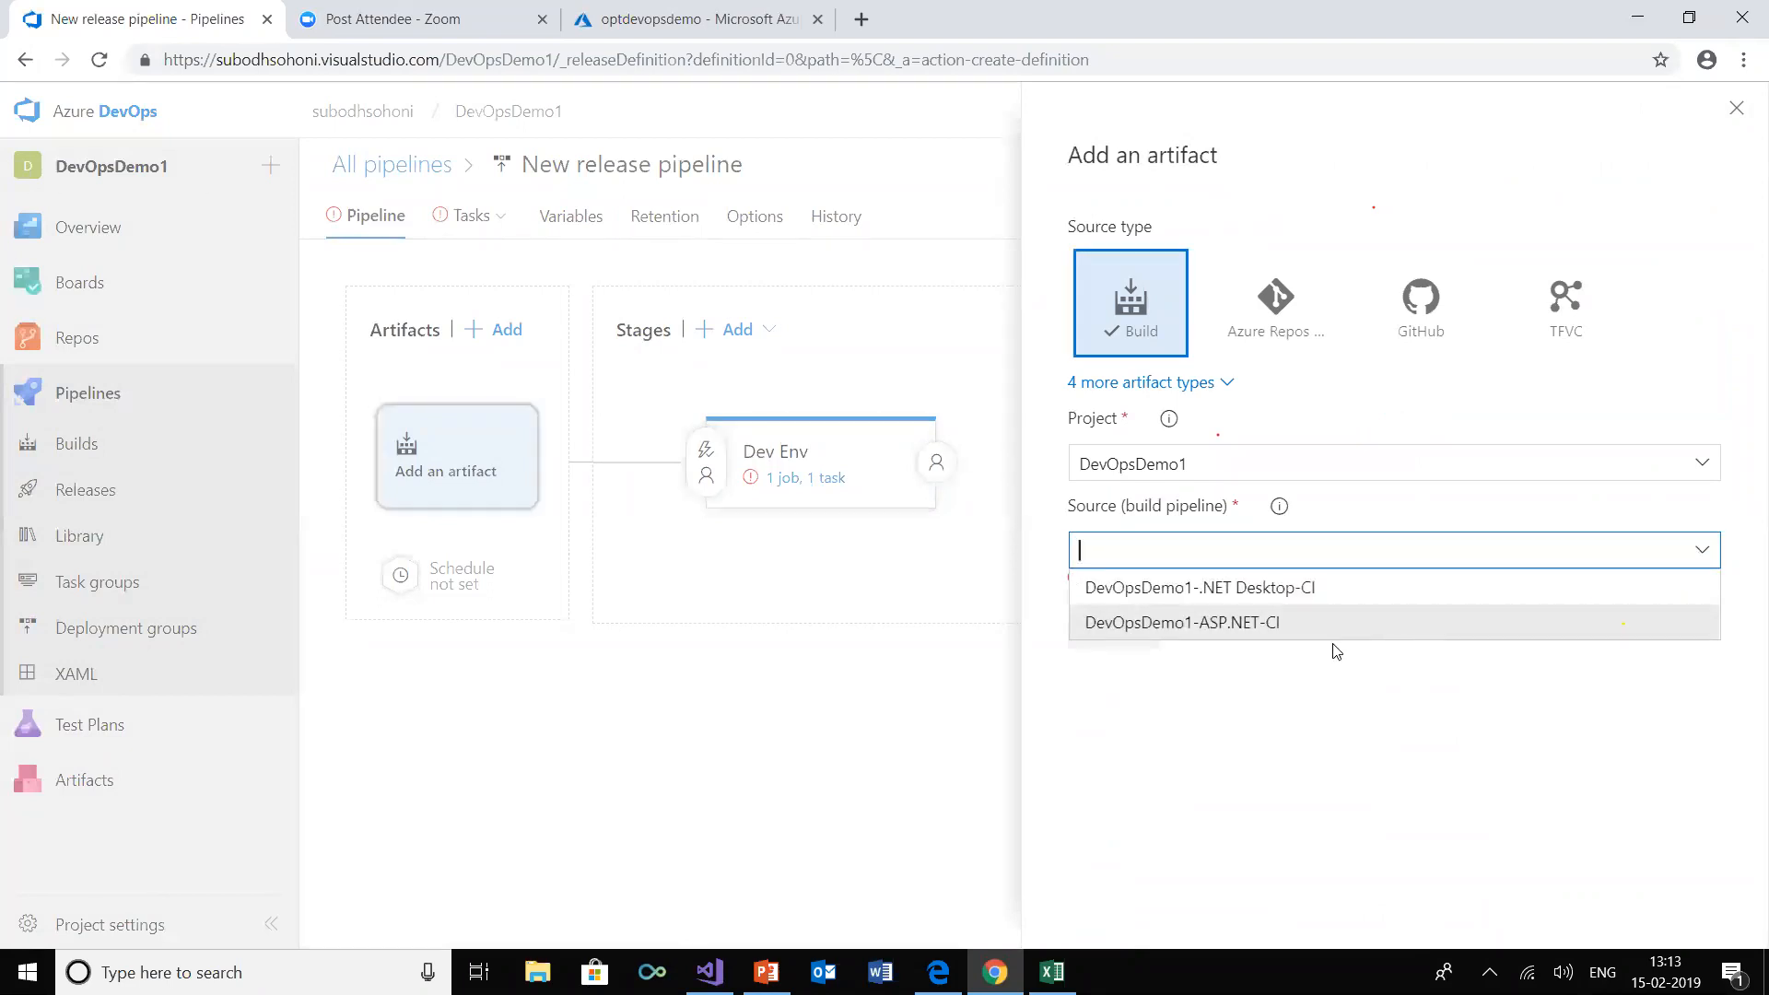
{"action": "left_click", "coordinate": [1283, 624]}
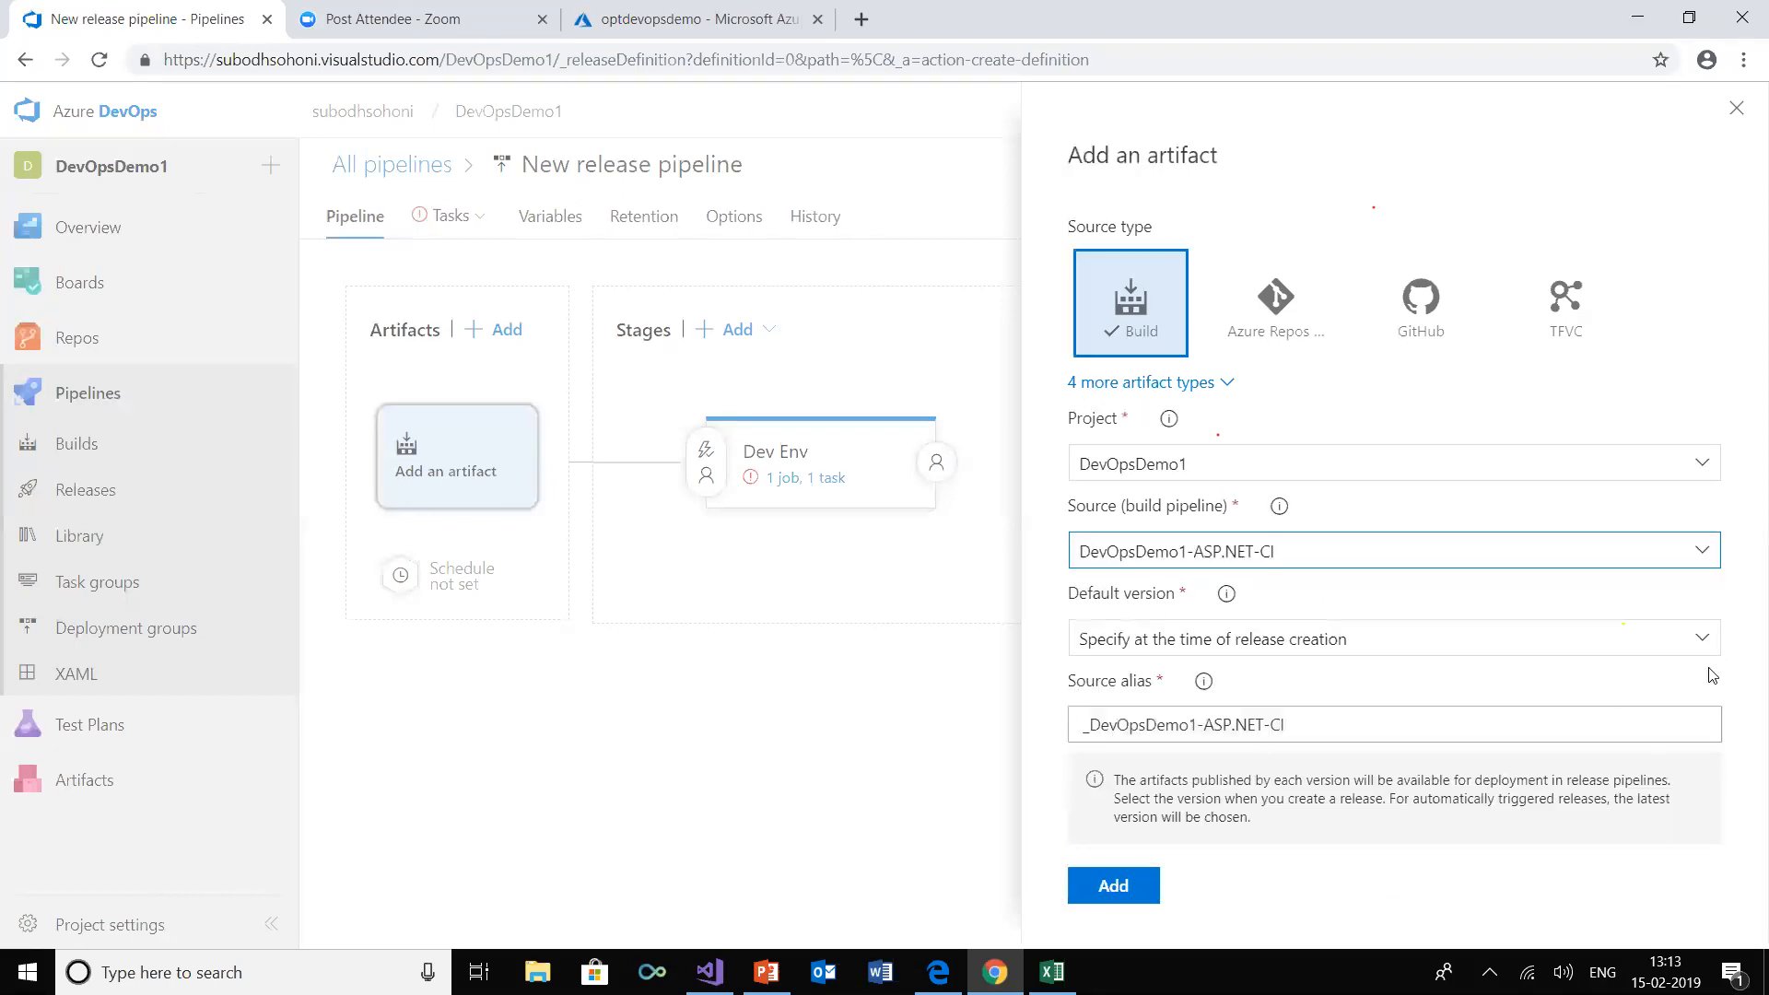
{"action": "left_click", "coordinate": [1702, 657]}
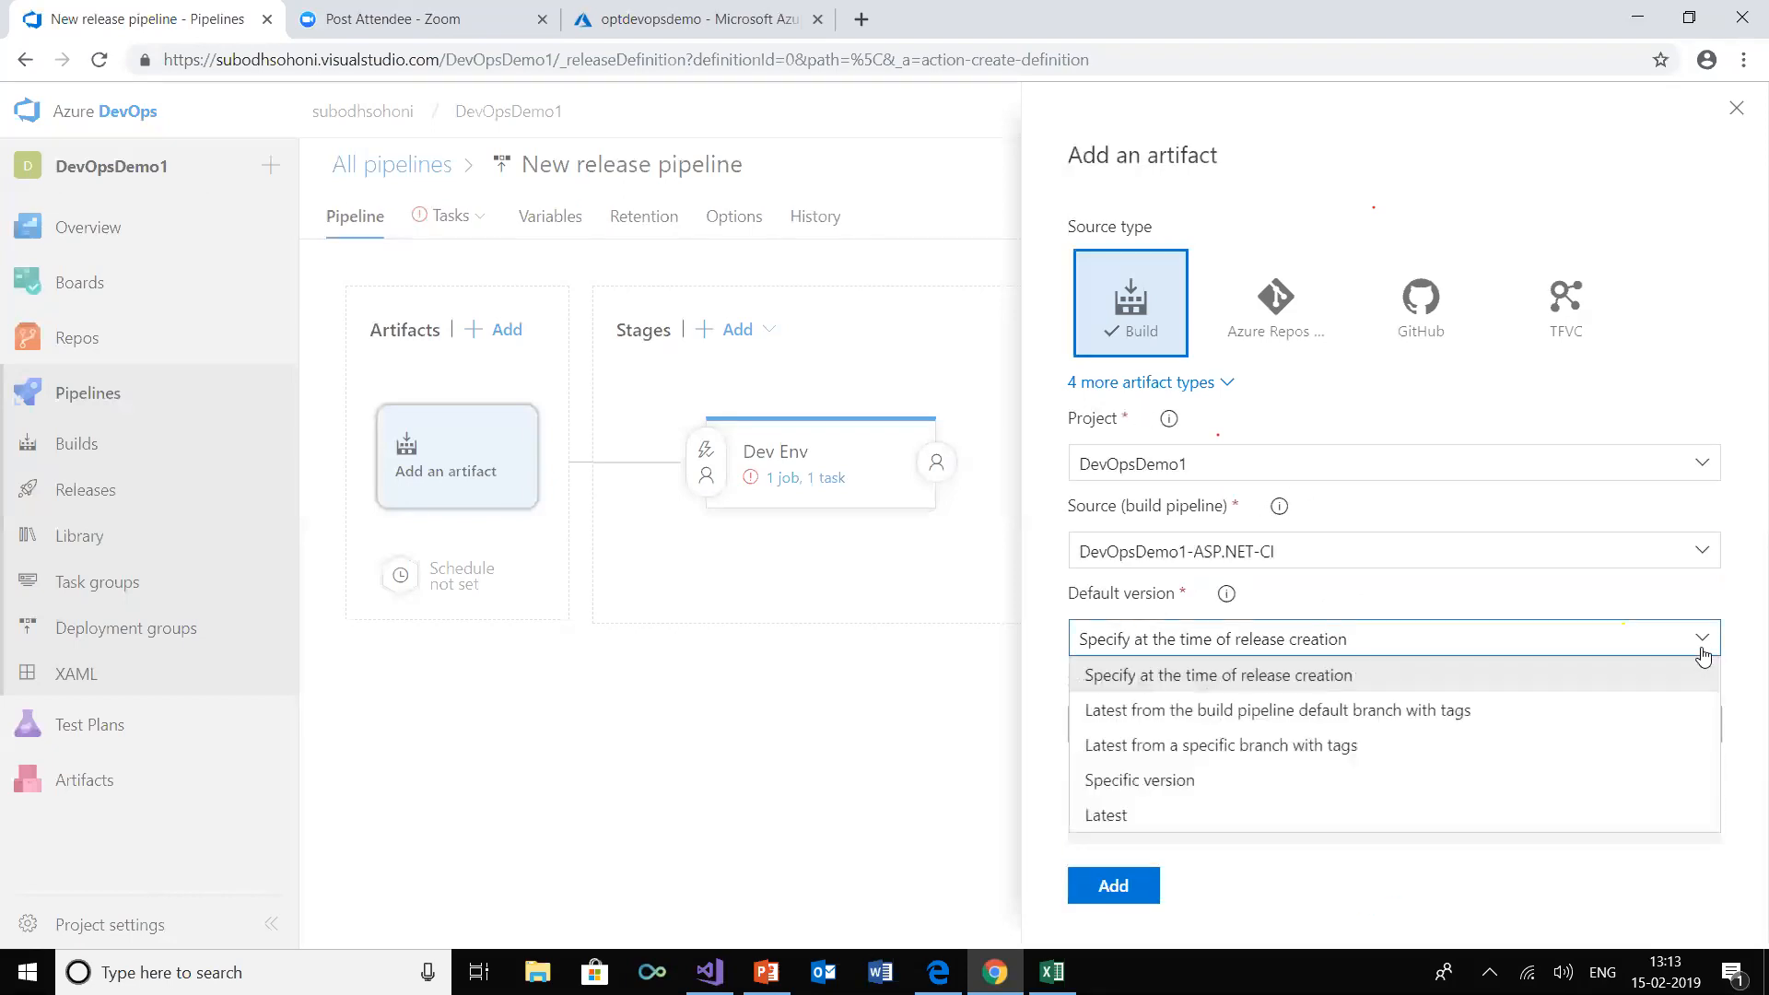
{"action": "left_click", "coordinate": [1305, 818]}
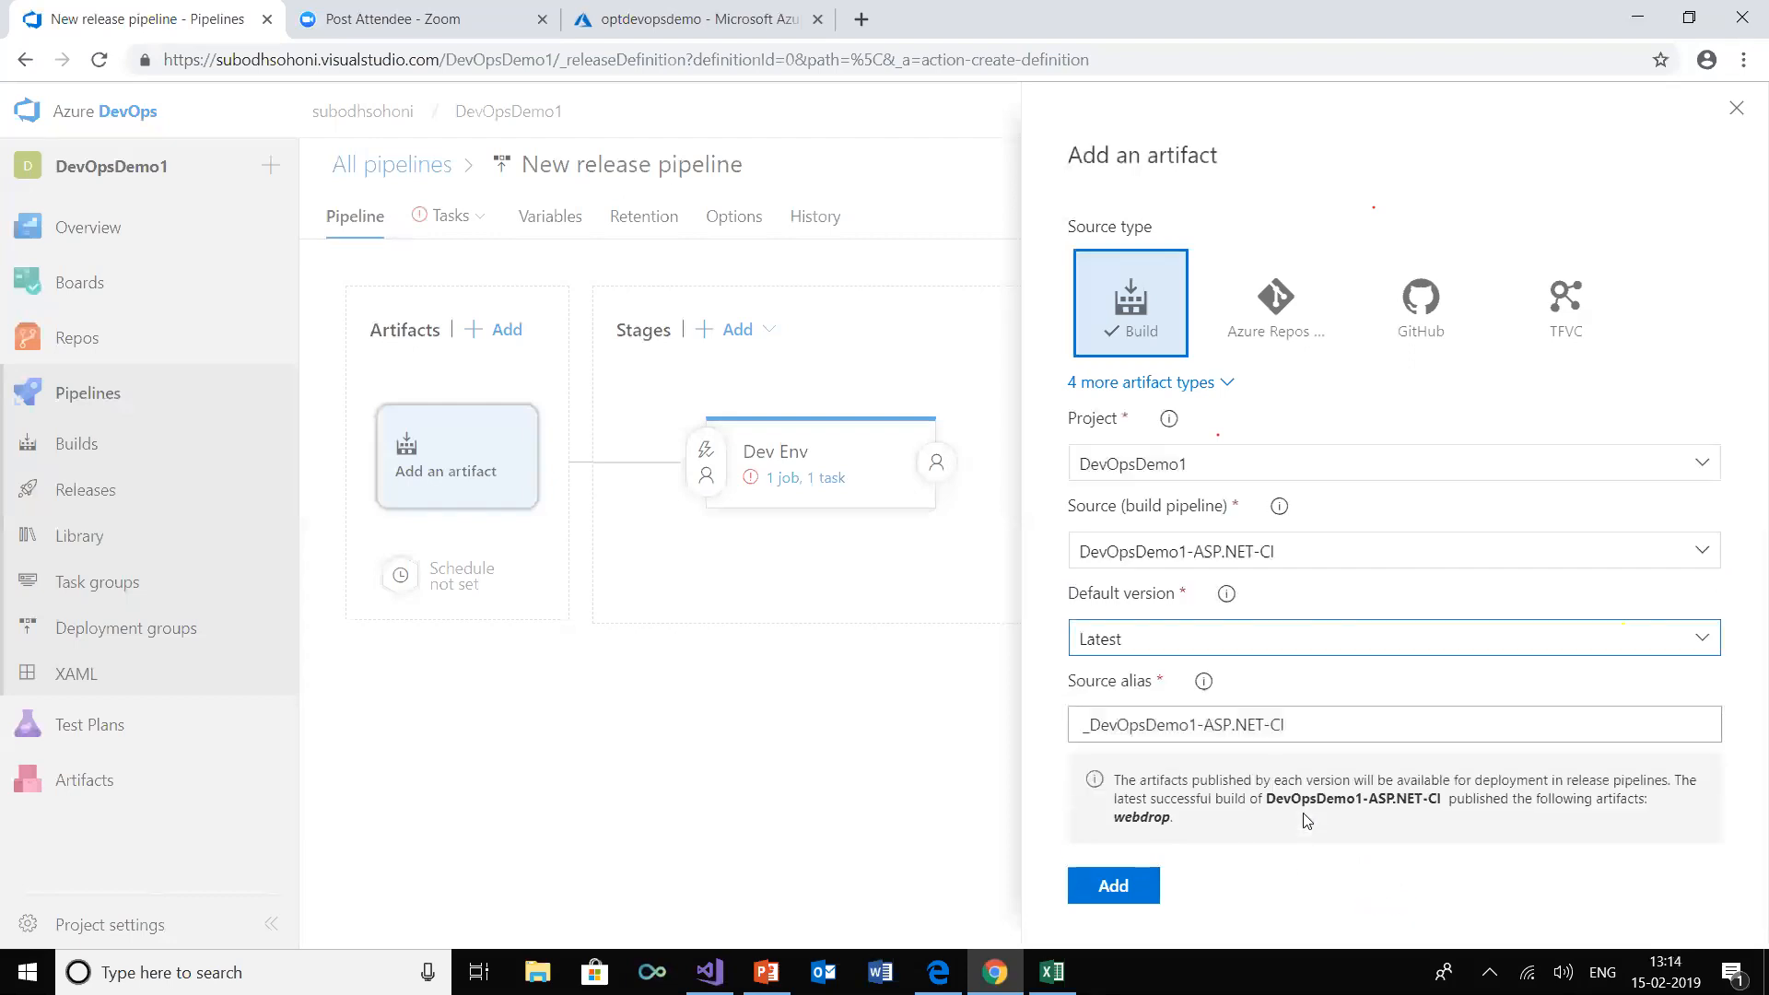
{"action": "left_click", "coordinate": [1114, 886]}
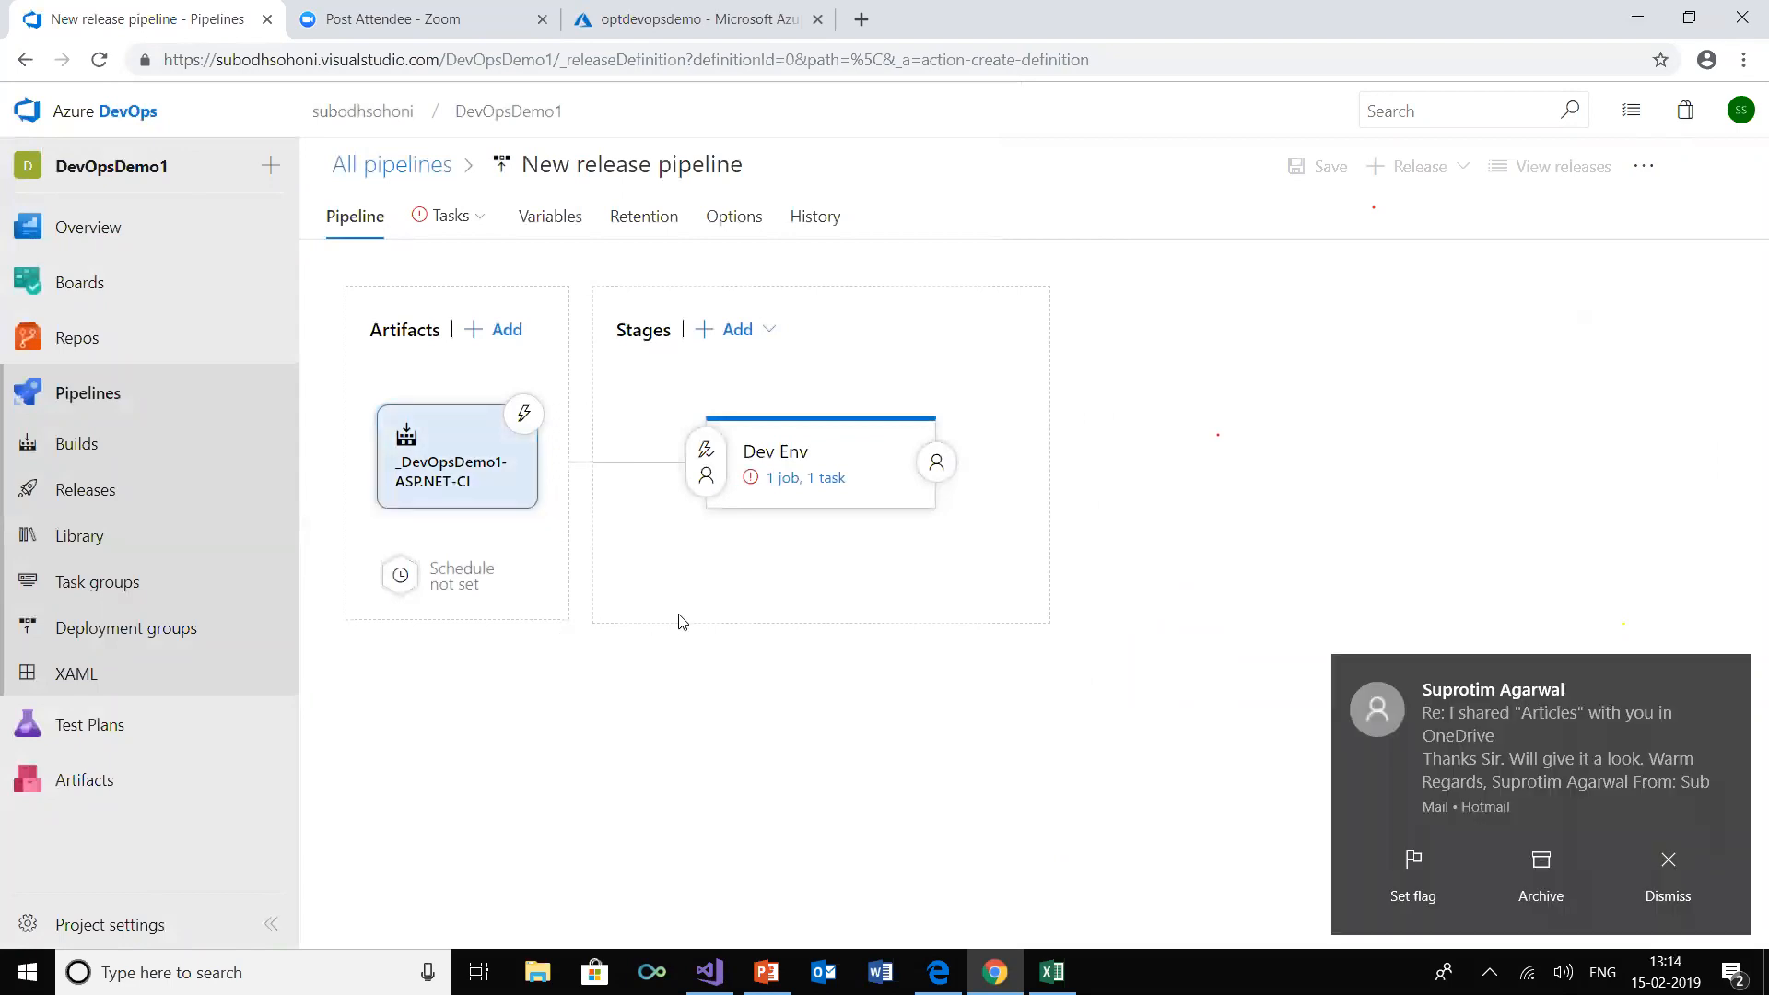
{"action": "left_click", "coordinate": [1670, 870]}
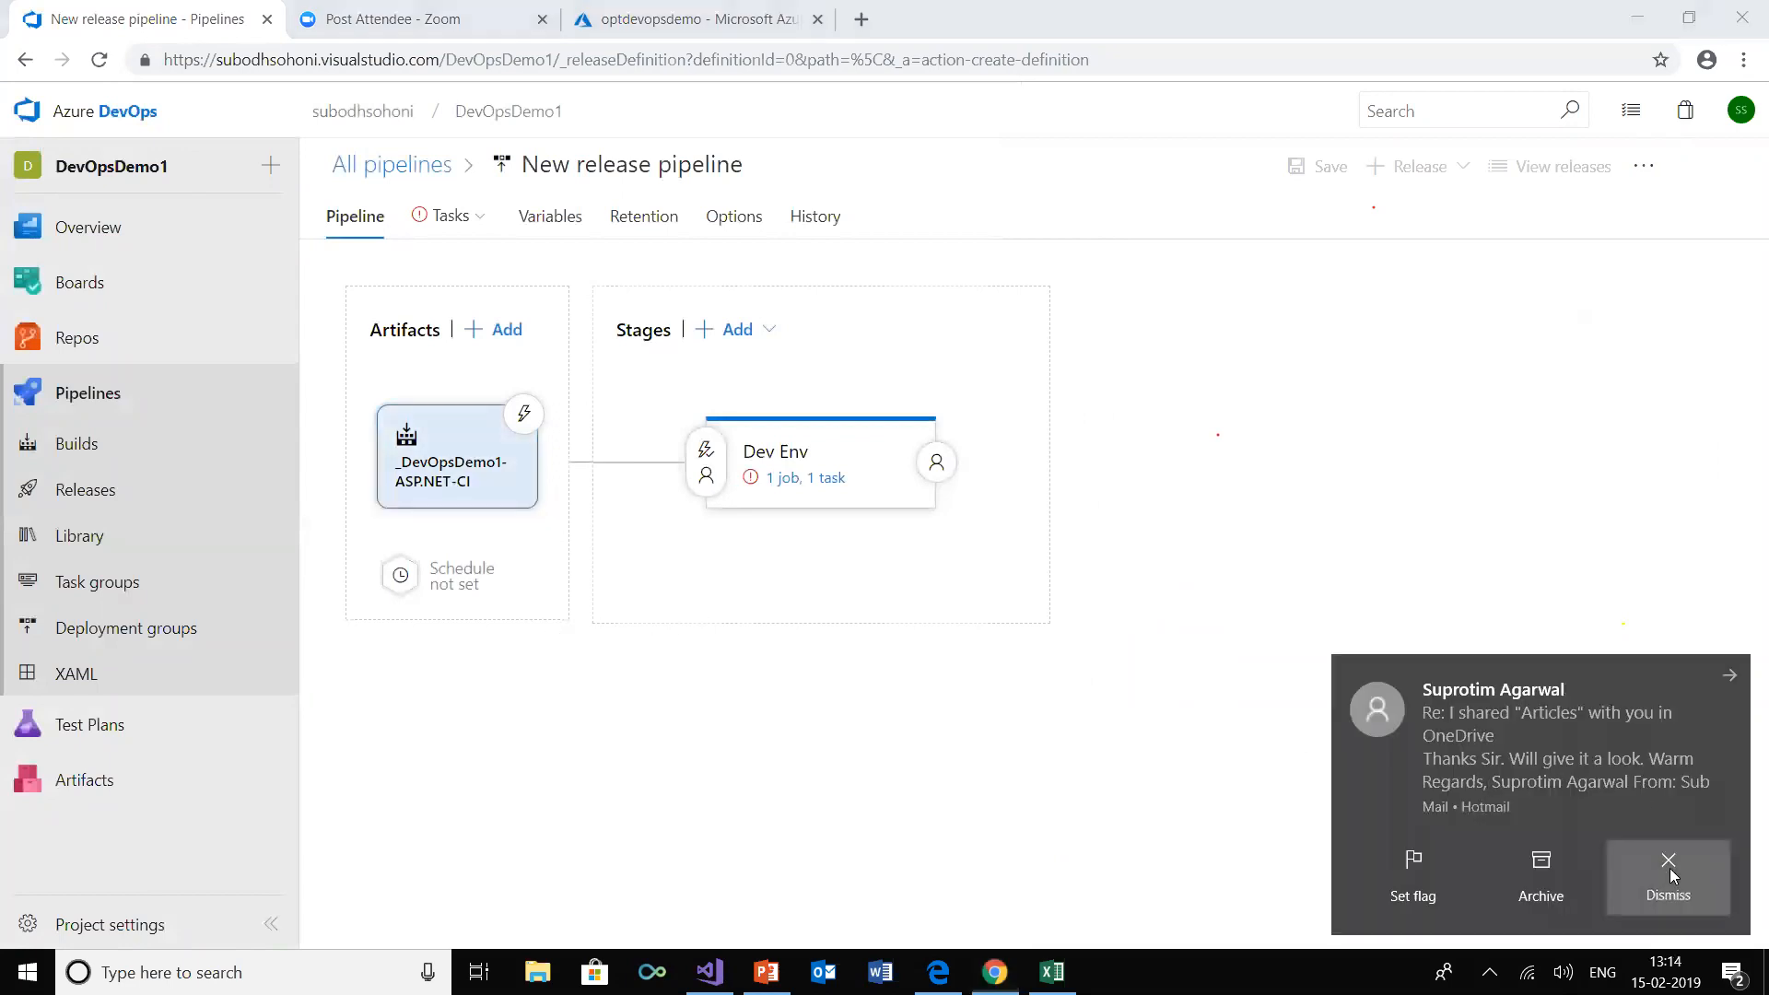
In the Dev Env stage's tasks, authorize the Microsoft Azure Sponsorship subscription and choose optdevopsdemo as the app service
{"action": "left_click", "coordinate": [801, 482]}
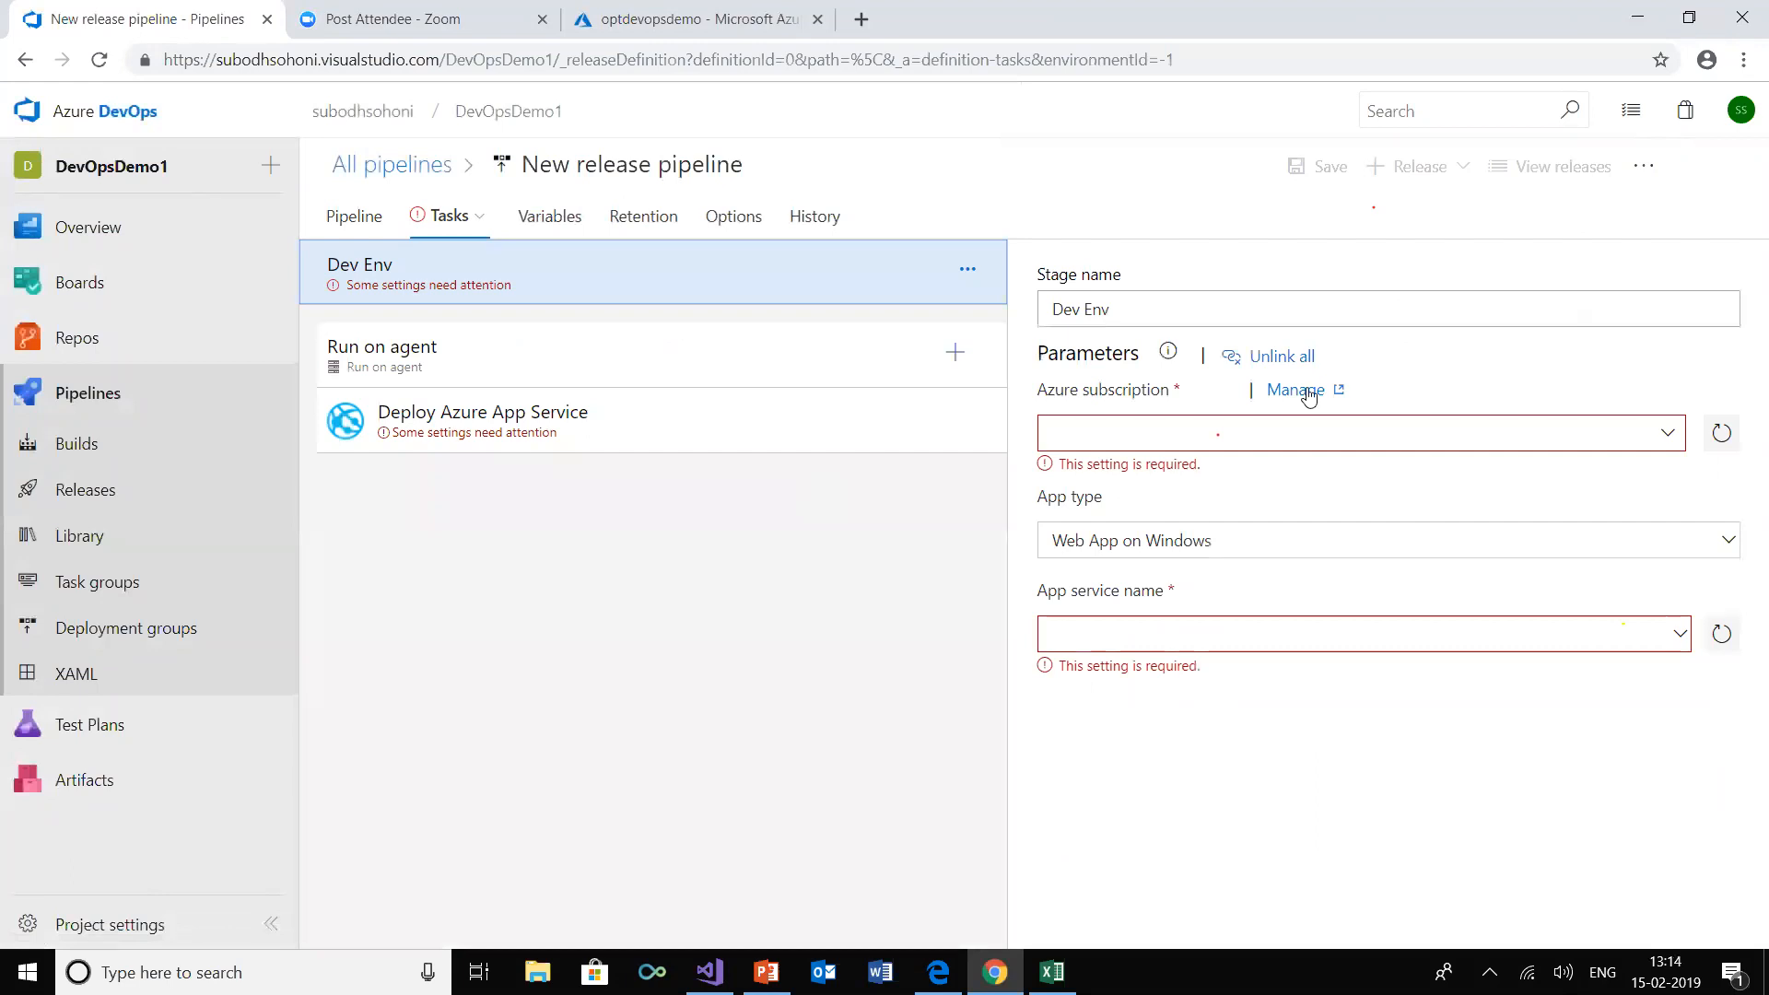
{"action": "left_click", "coordinate": [1668, 435]}
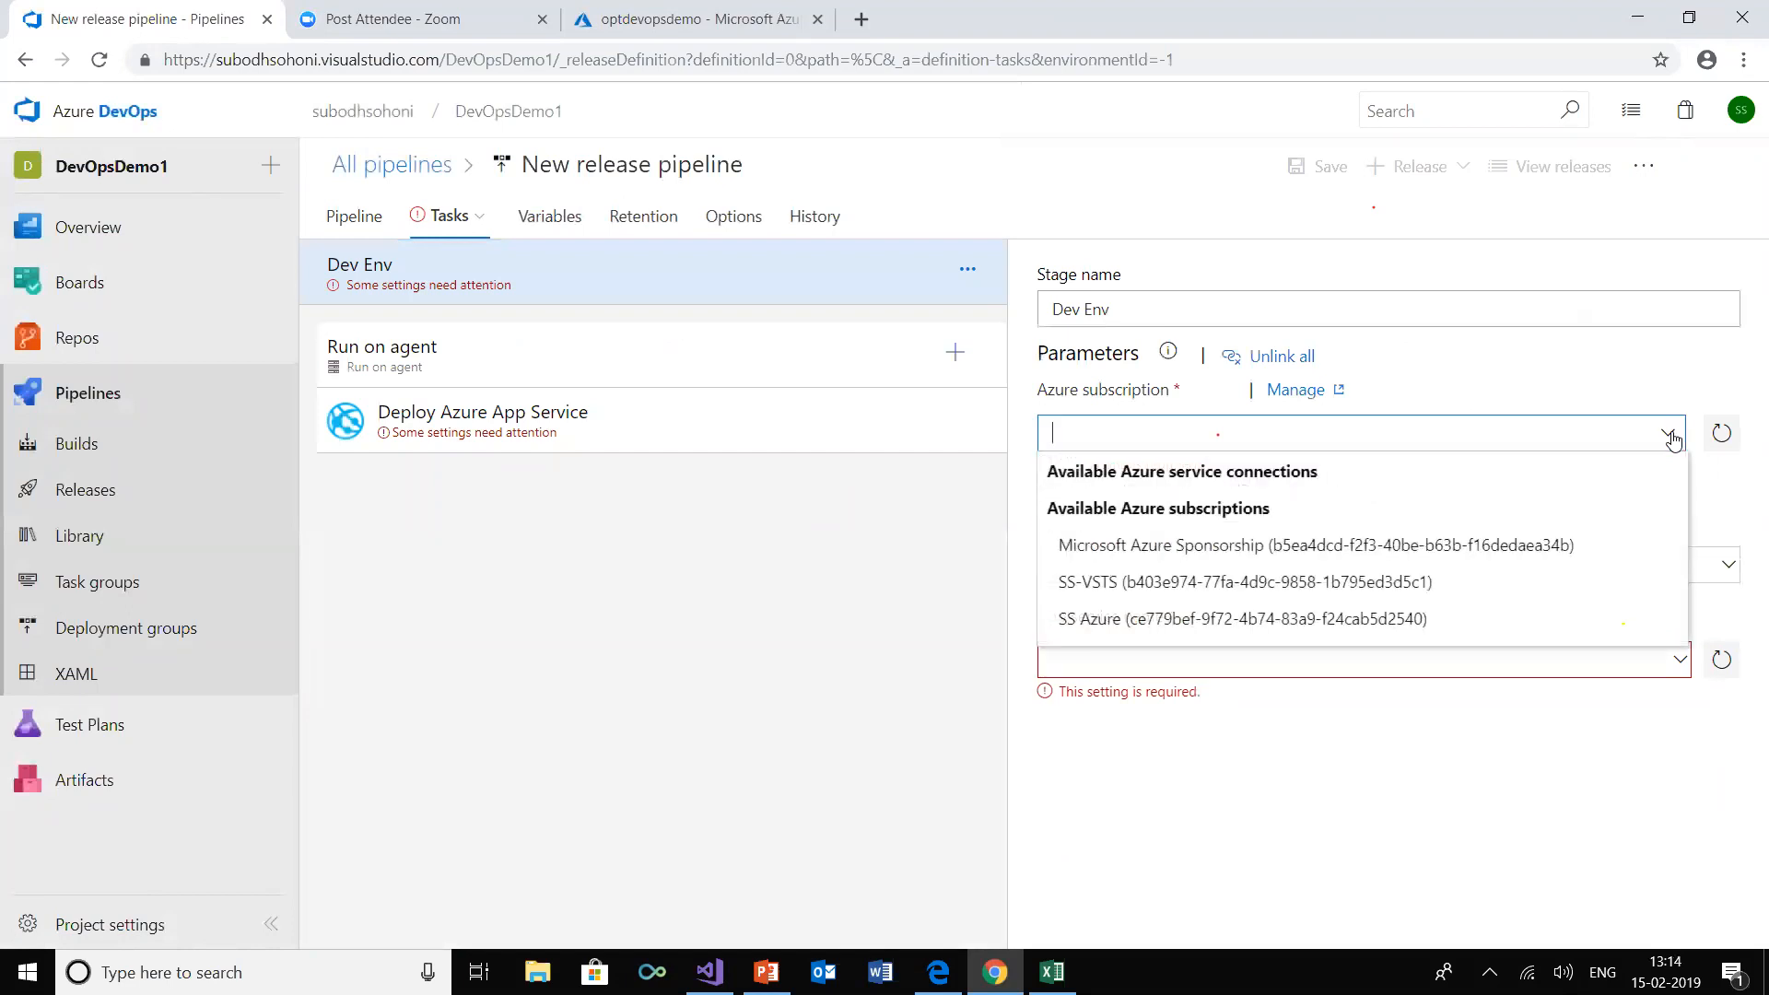
{"action": "left_click", "coordinate": [1489, 546]}
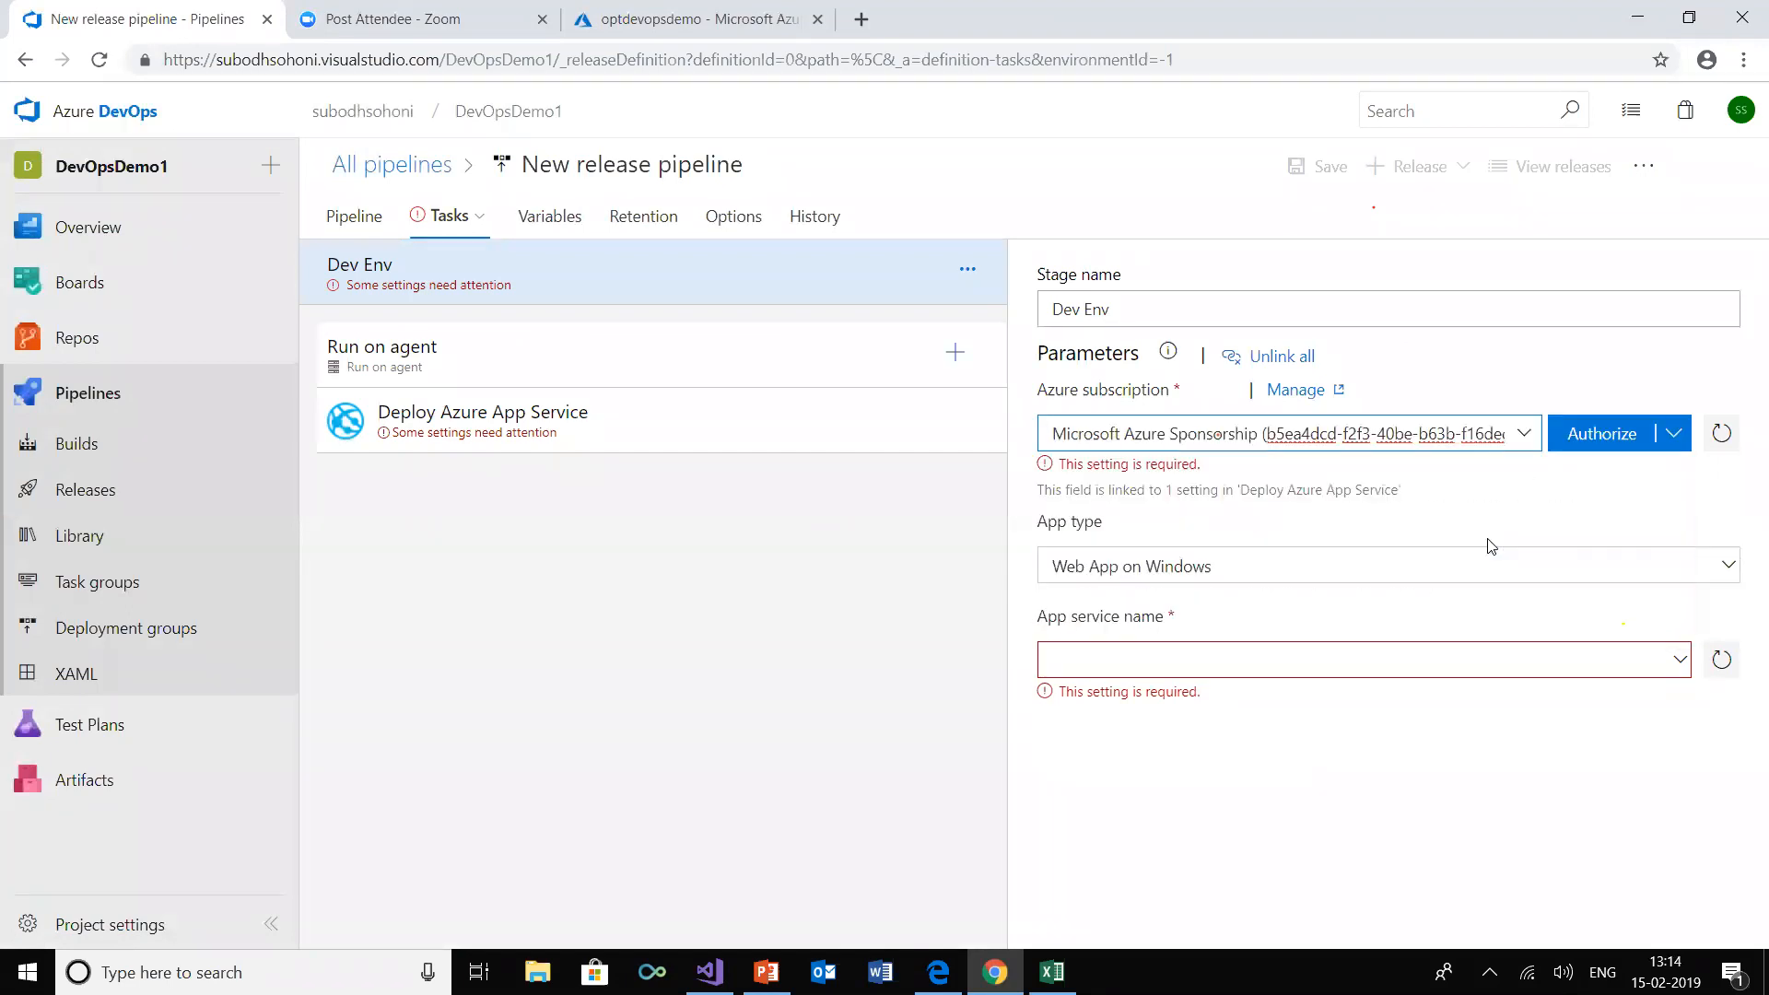
{"action": "left_click", "coordinate": [1604, 433]}
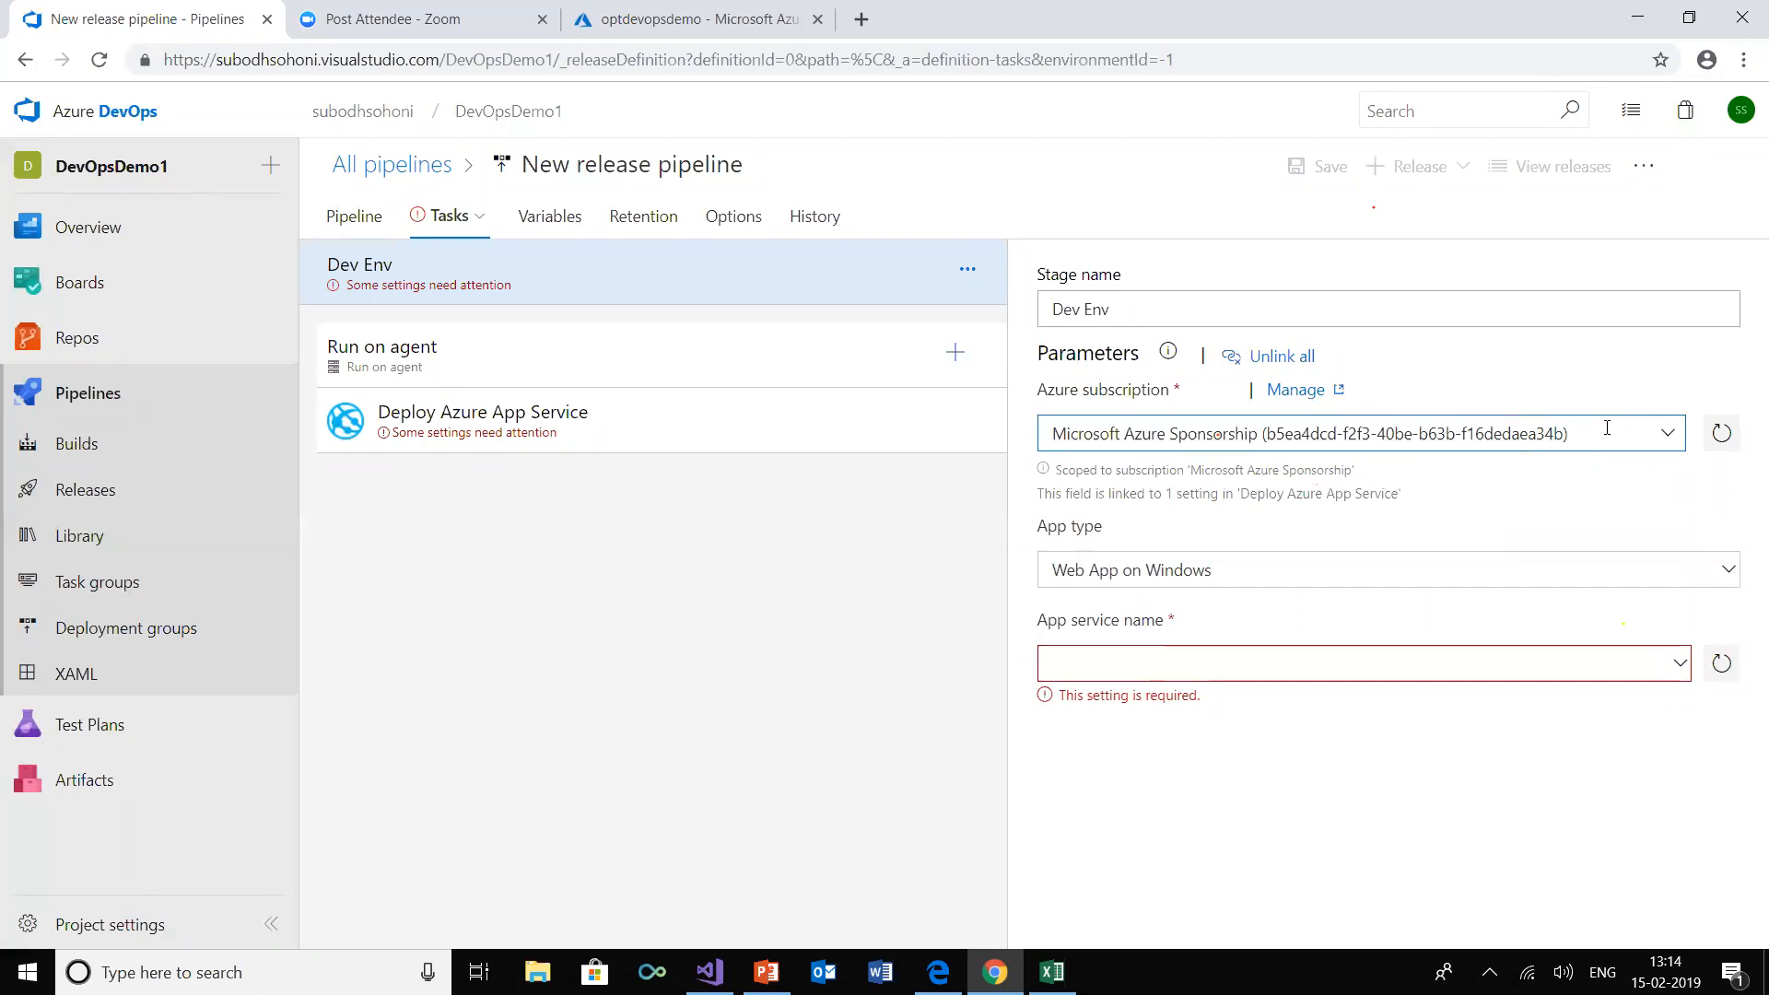
{"action": "left_click", "coordinate": [1674, 665]}
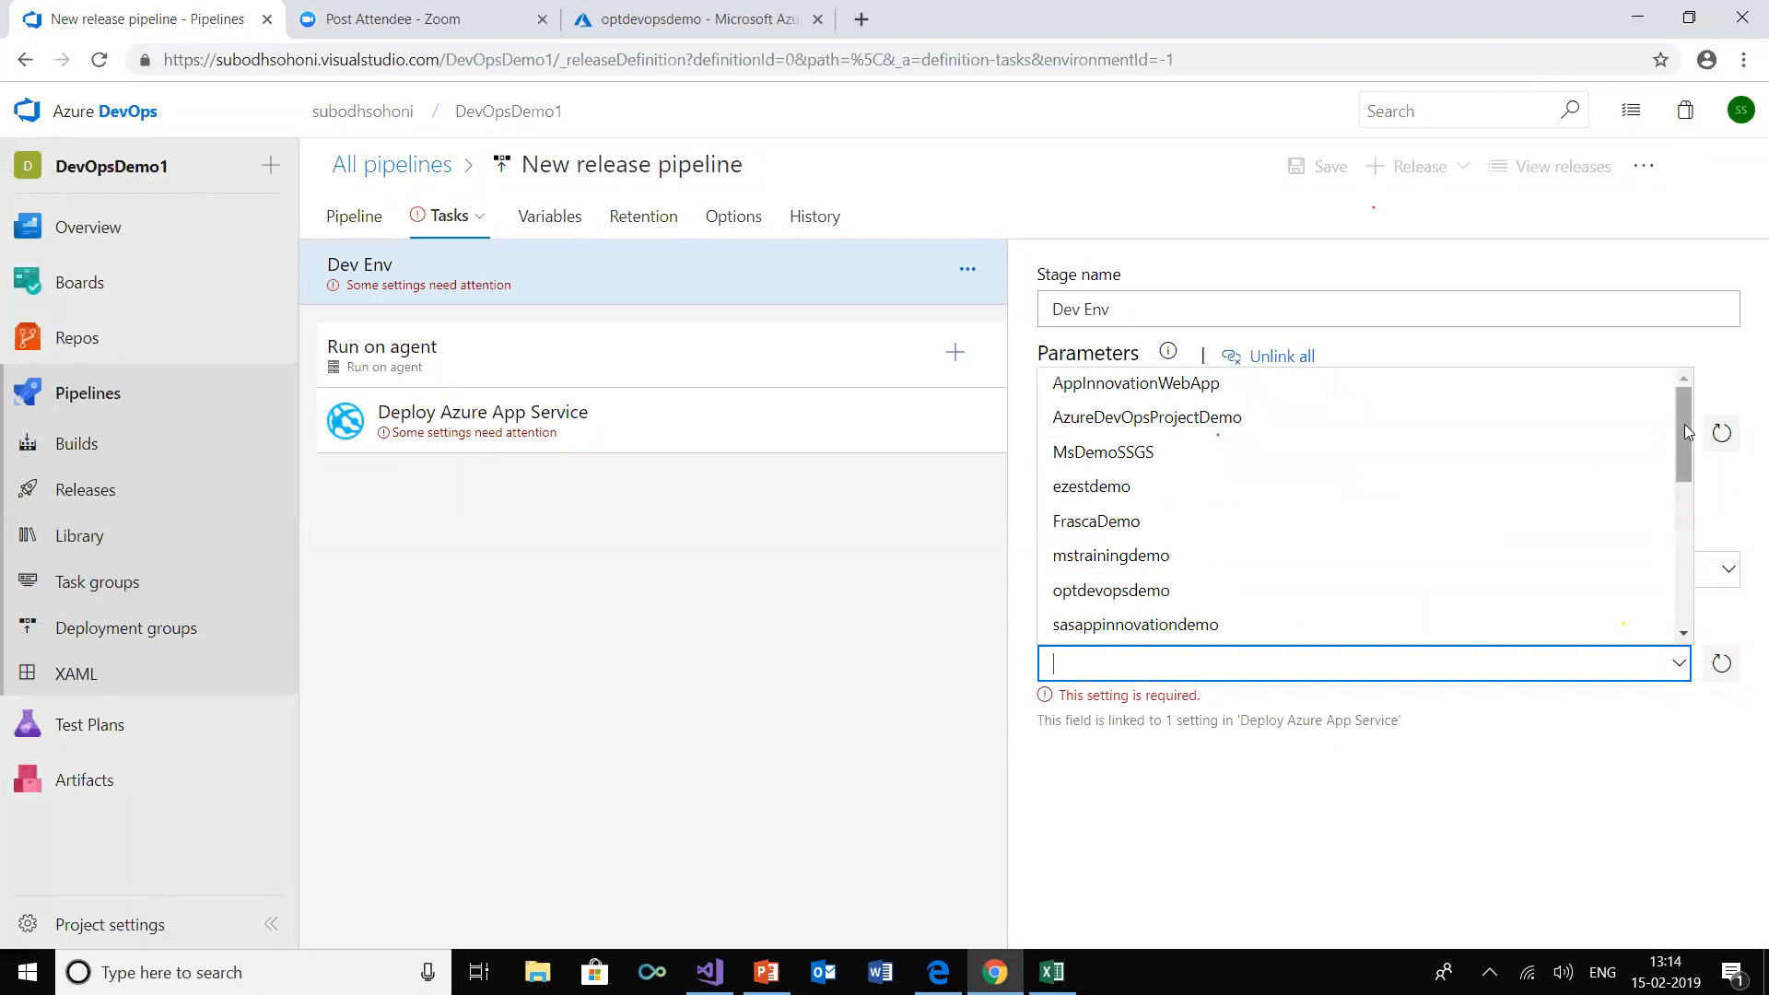
{"action": "left_click_drag", "start_coordinate": [1684, 429], "coordinate": [1671, 493]}
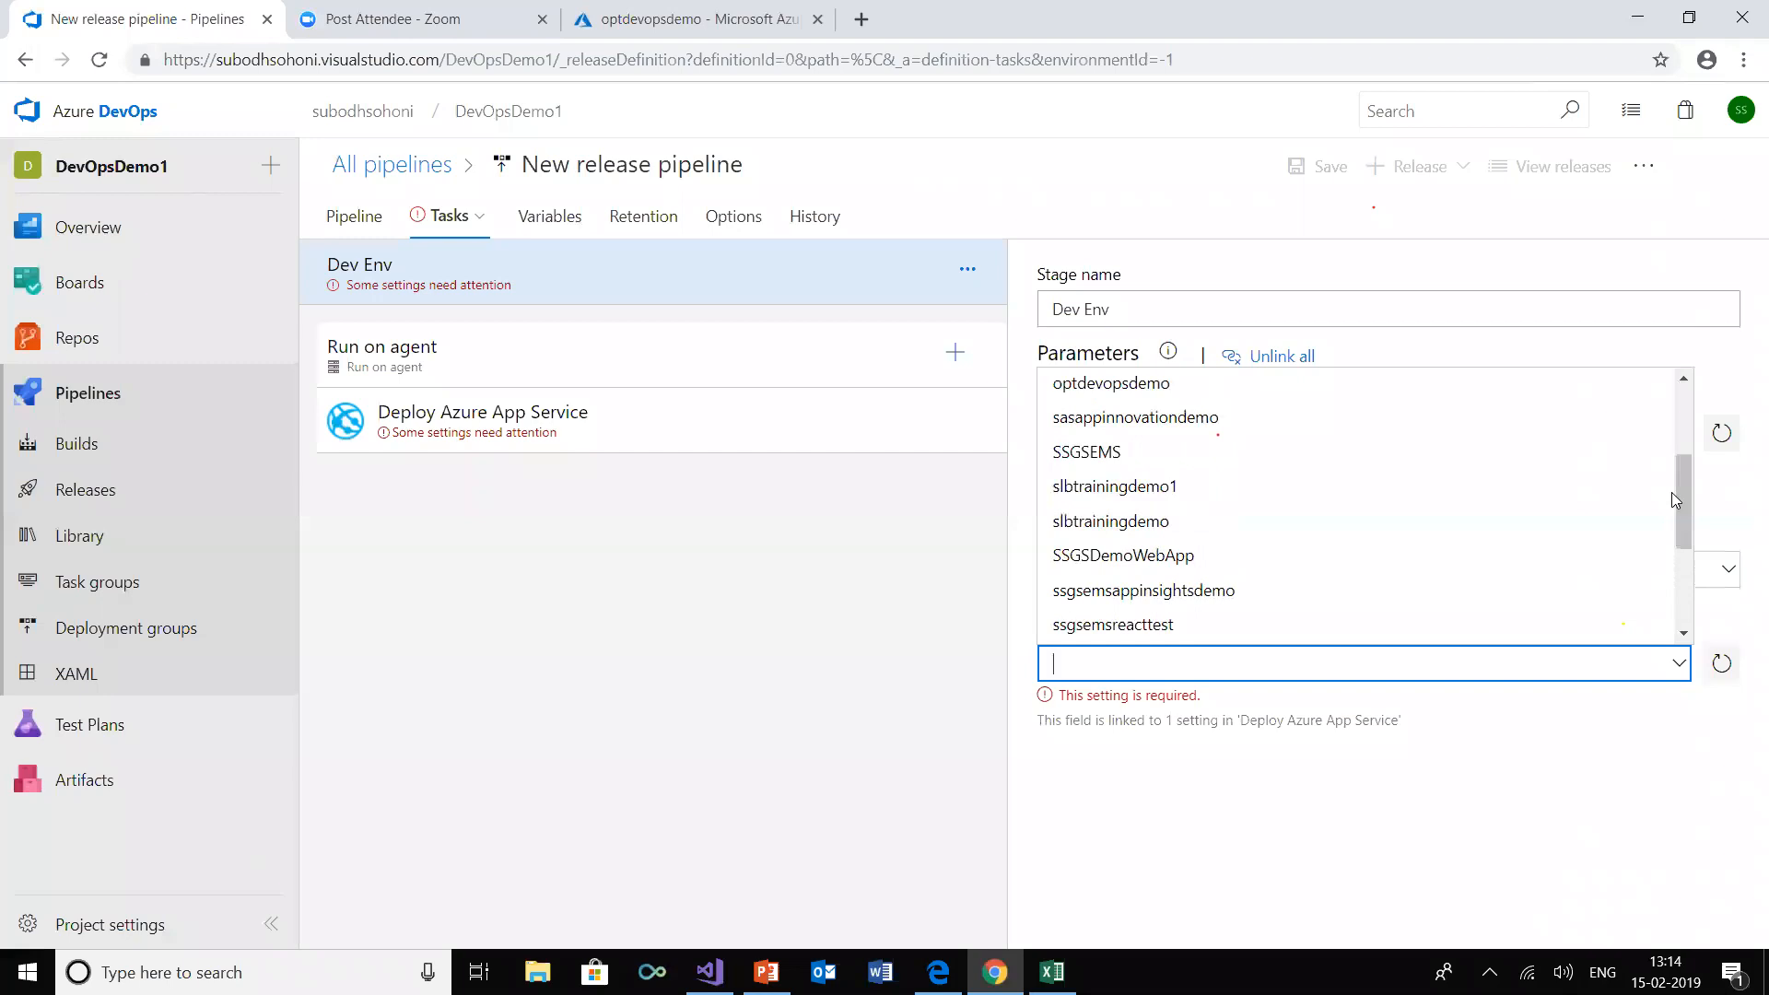
{"action": "left_click", "coordinate": [1182, 394]}
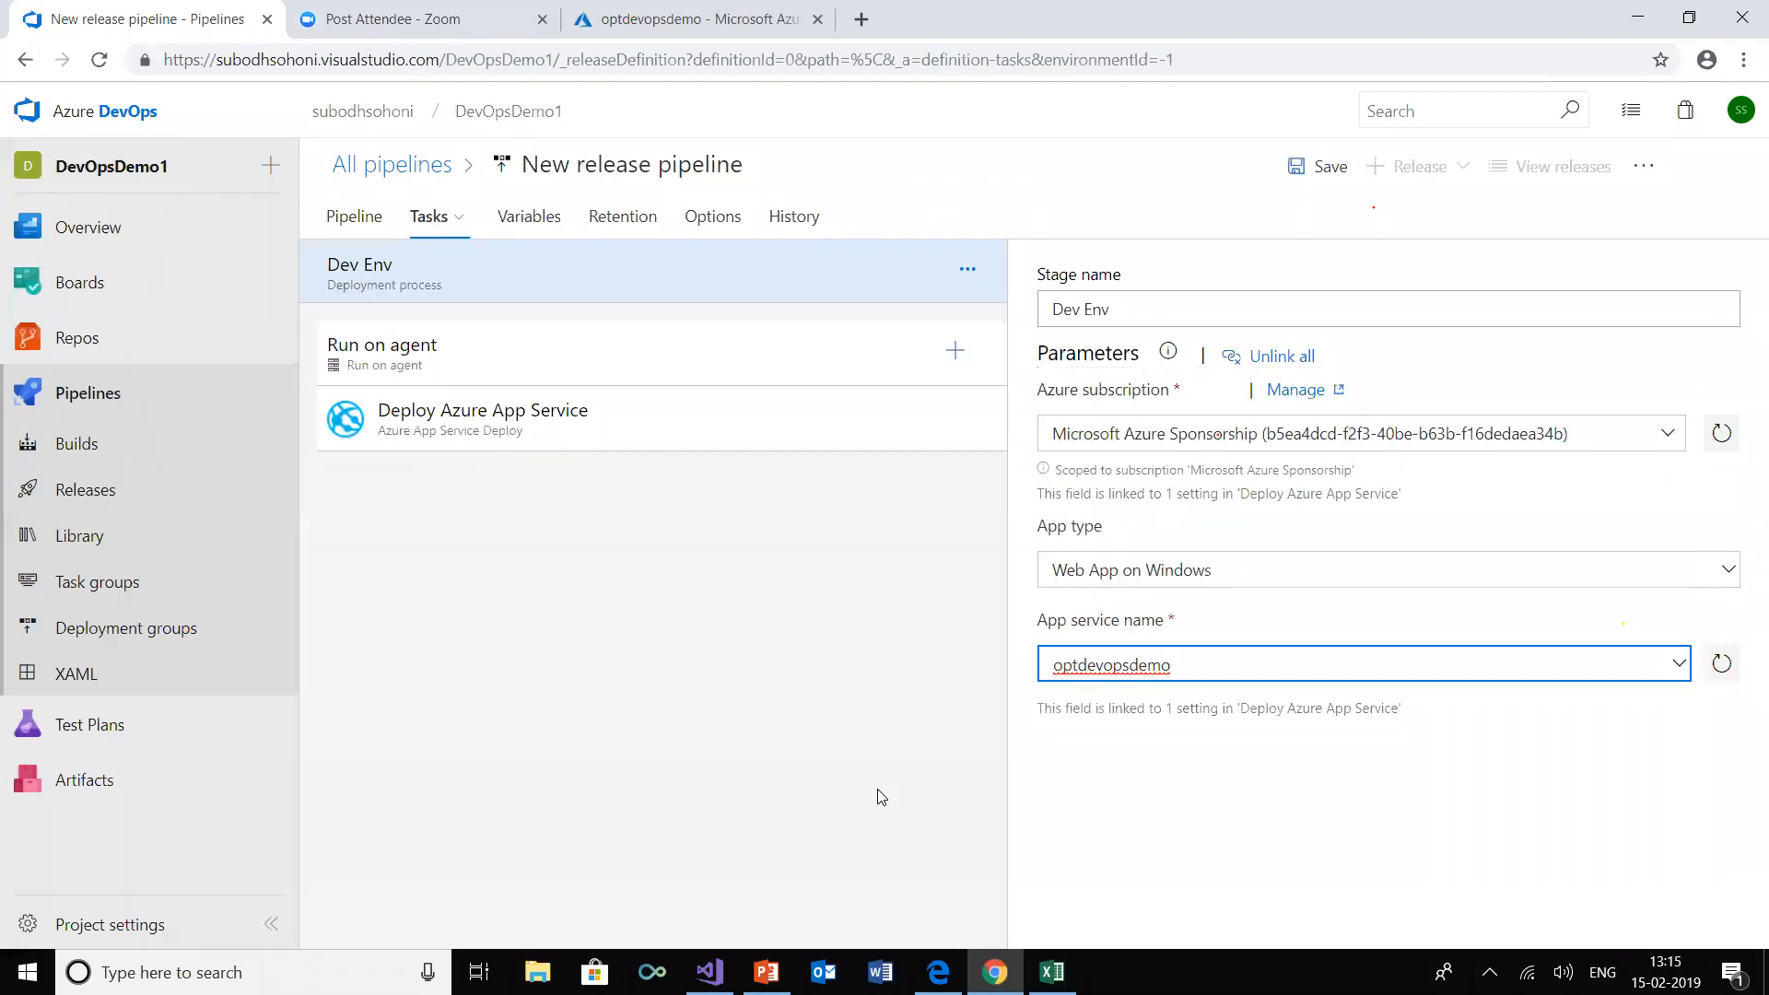
Set the Deploy Azure App Service task's package to SSGS EMS Web App.zip from the linked build's webdrop artifact
{"action": "left_click", "coordinate": [491, 436]}
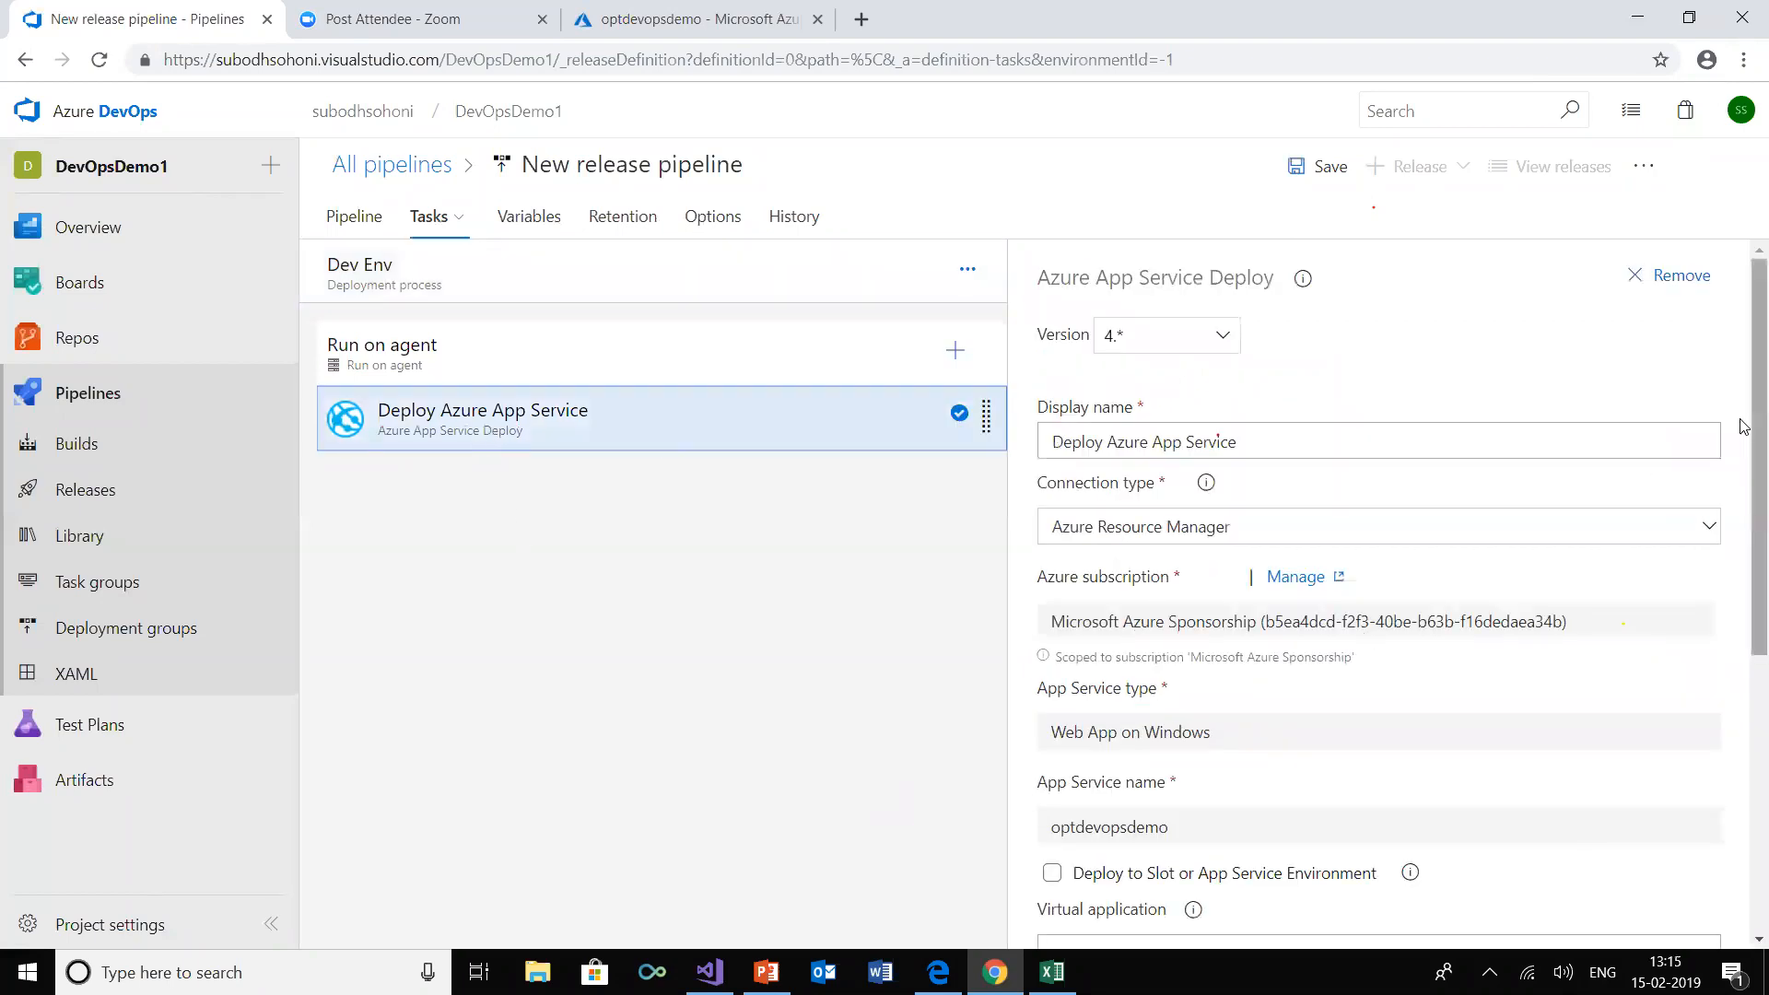
{"action": "scroll", "coordinate": [1744, 425], "scroll_direction": "down", "scroll_amount": 4}
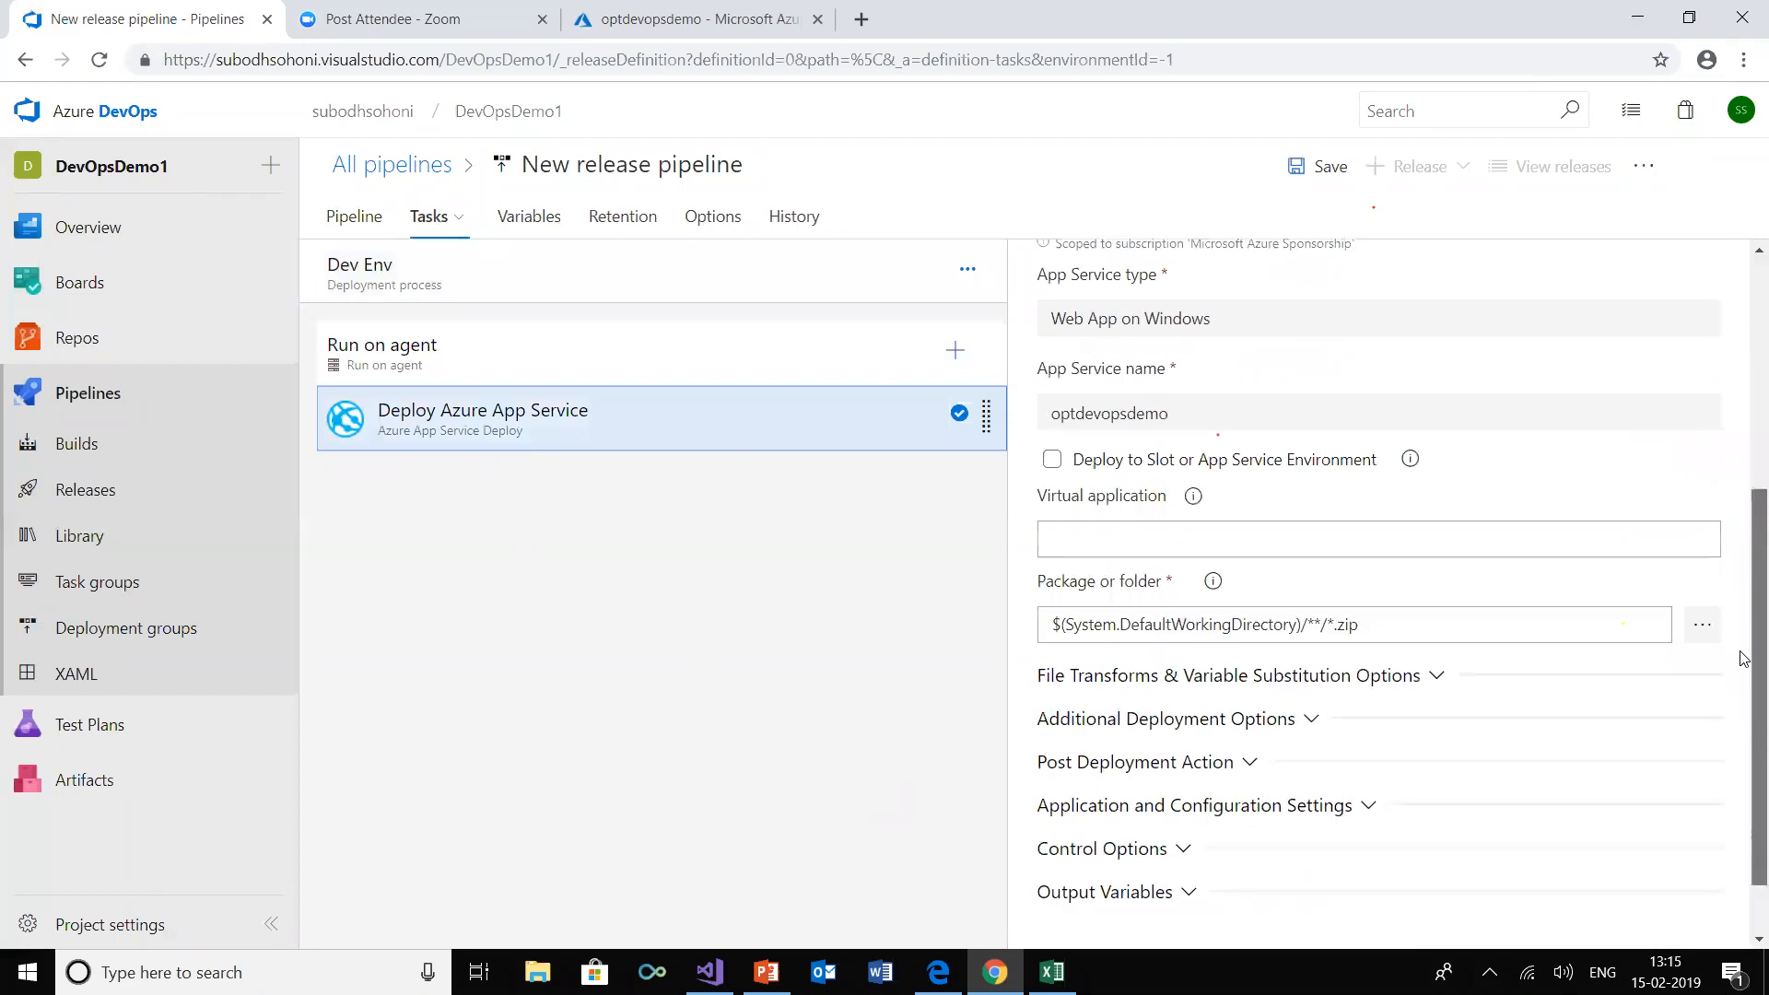
{"action": "scroll", "coordinate": [1744, 522], "scroll_direction": "up", "scroll_amount": 4}
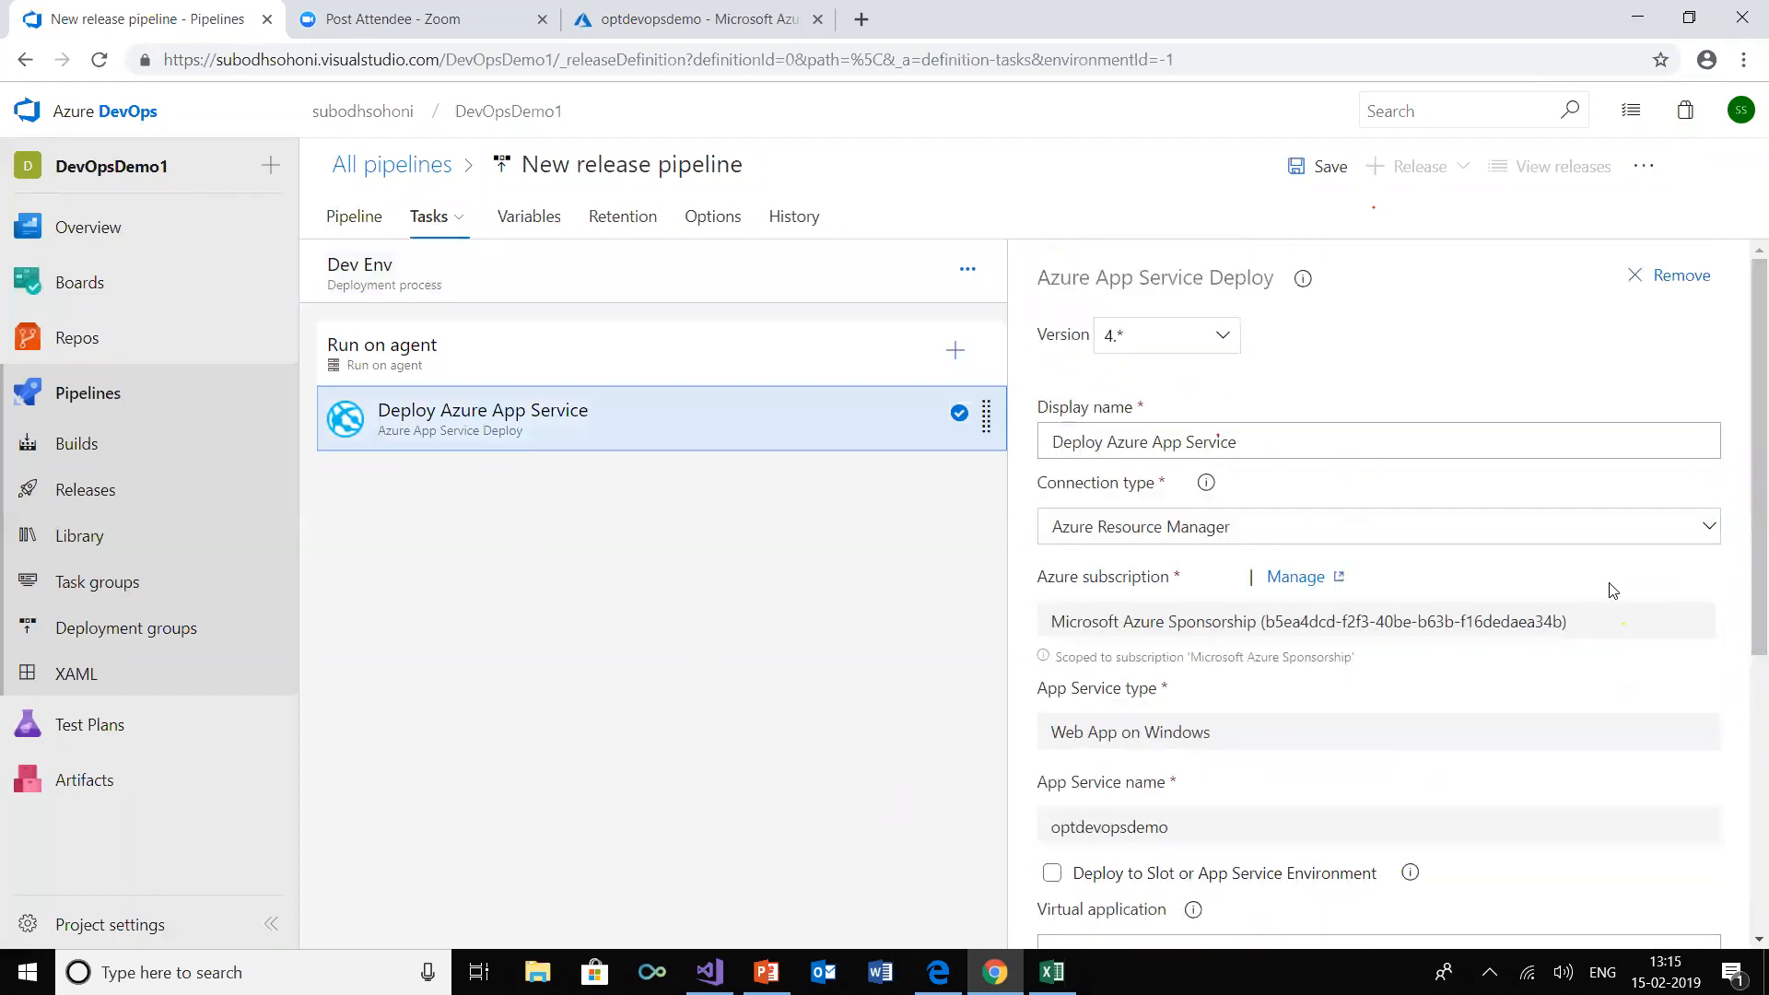
{"action": "scroll", "coordinate": [1742, 556], "scroll_direction": "down", "scroll_amount": 2}
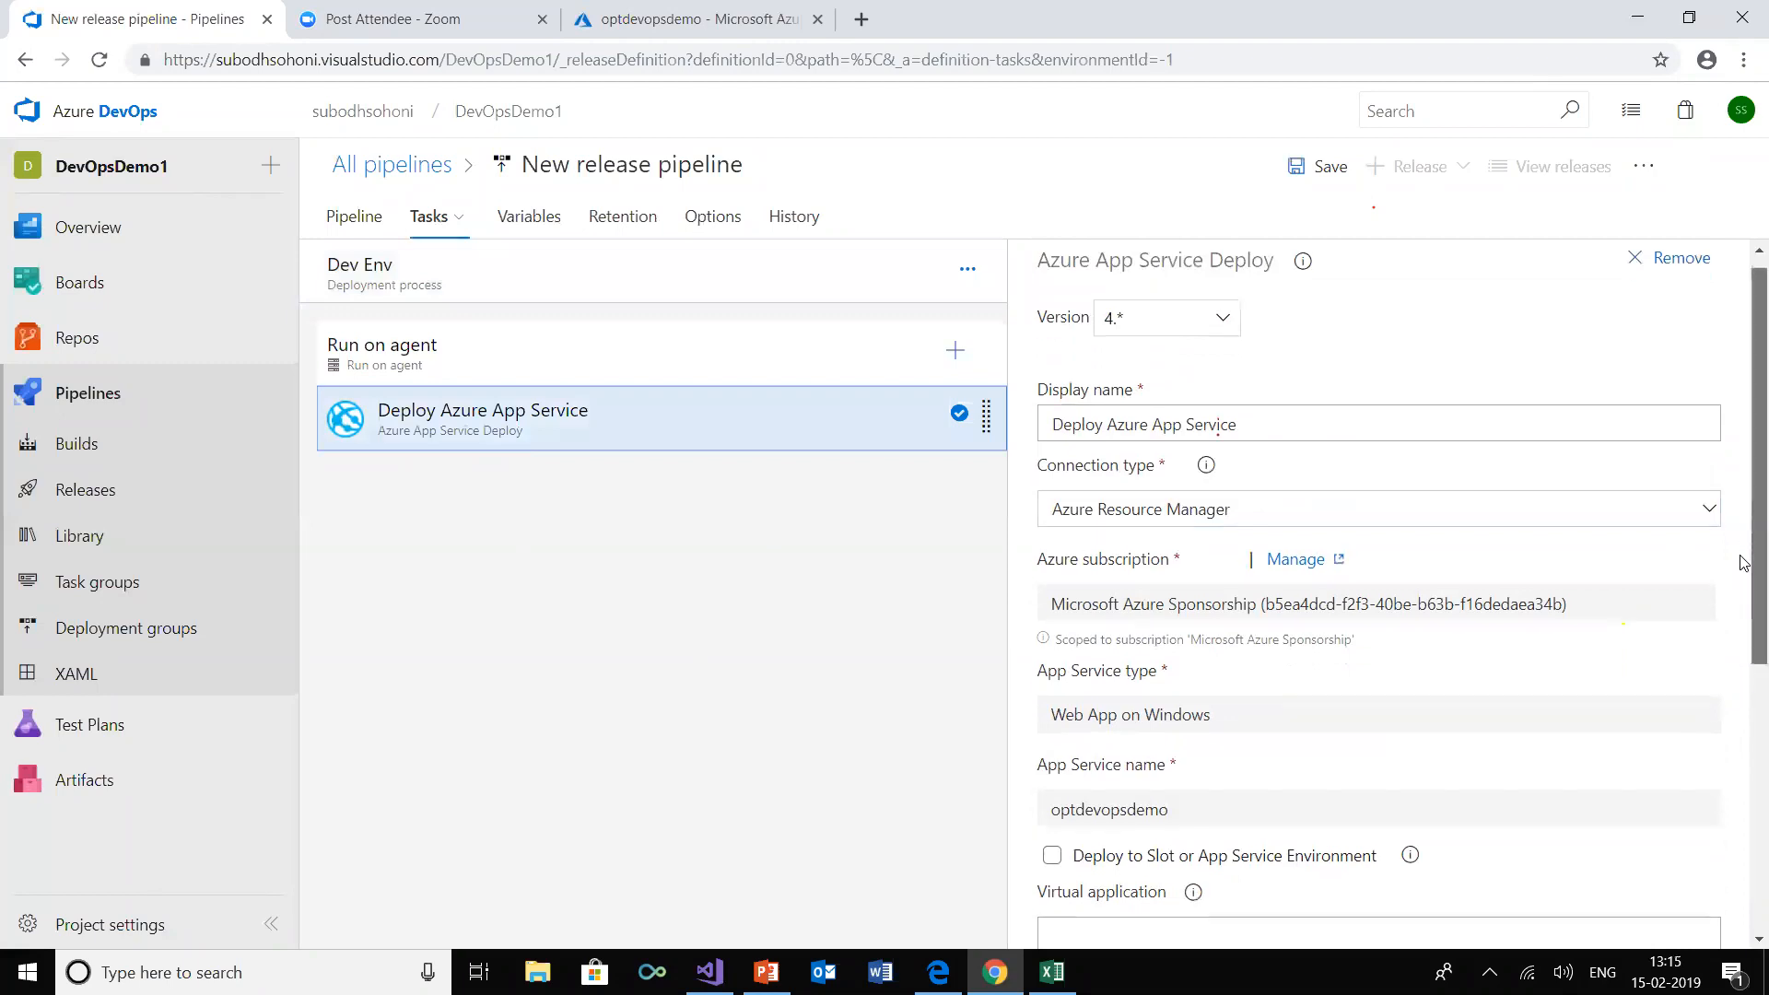
{"action": "scroll", "coordinate": [1744, 605], "scroll_direction": "down", "scroll_amount": 3}
{"action": "scroll", "coordinate": [1742, 655], "scroll_direction": "down", "scroll_amount": 4}
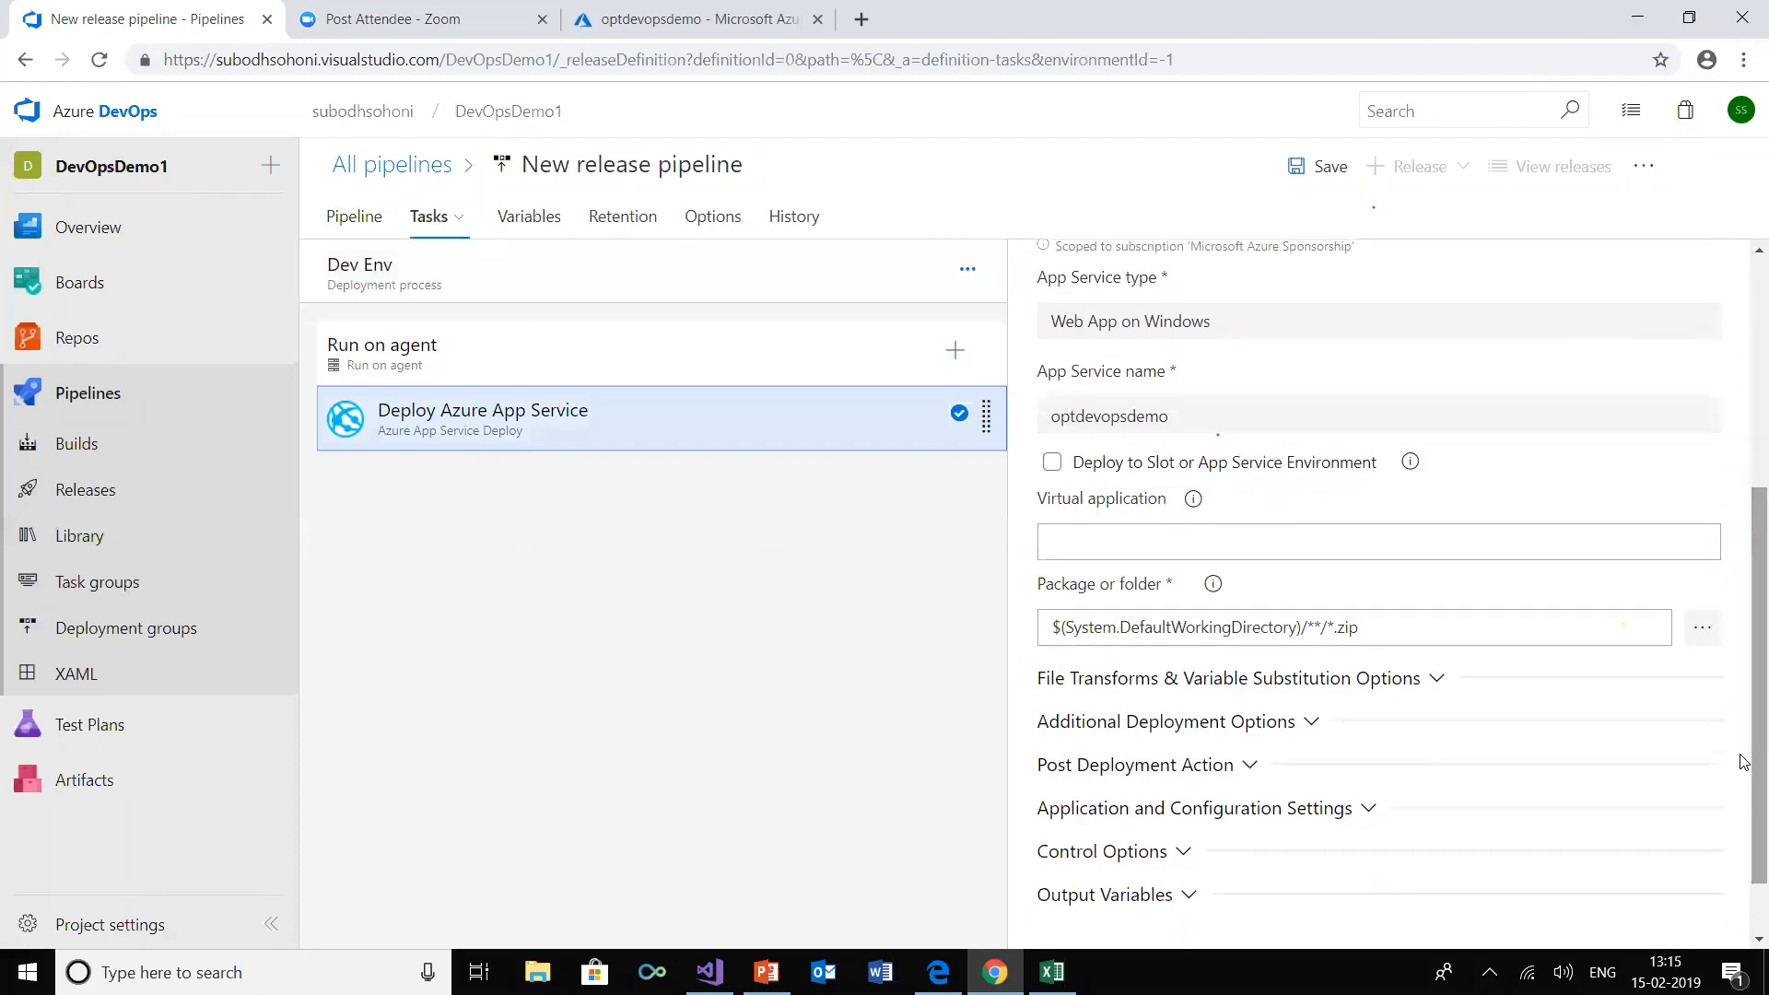
{"action": "left_click", "coordinate": [1707, 631]}
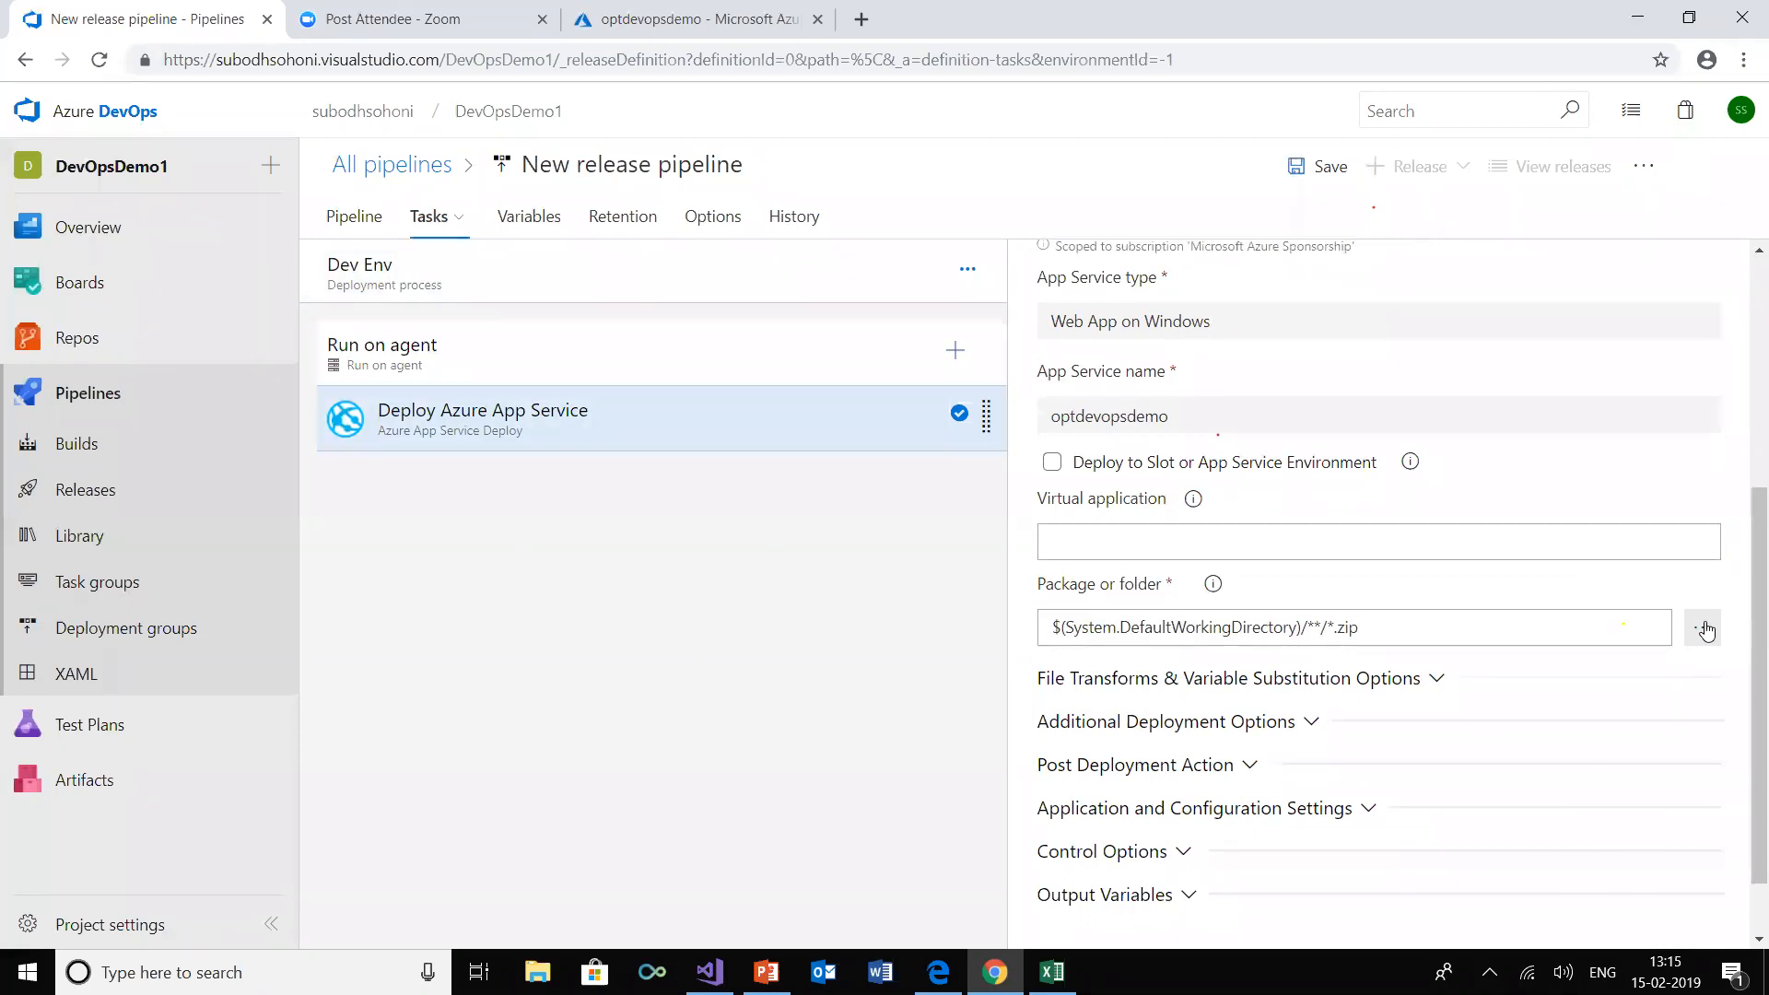
{"action": "left_click", "coordinate": [1705, 630]}
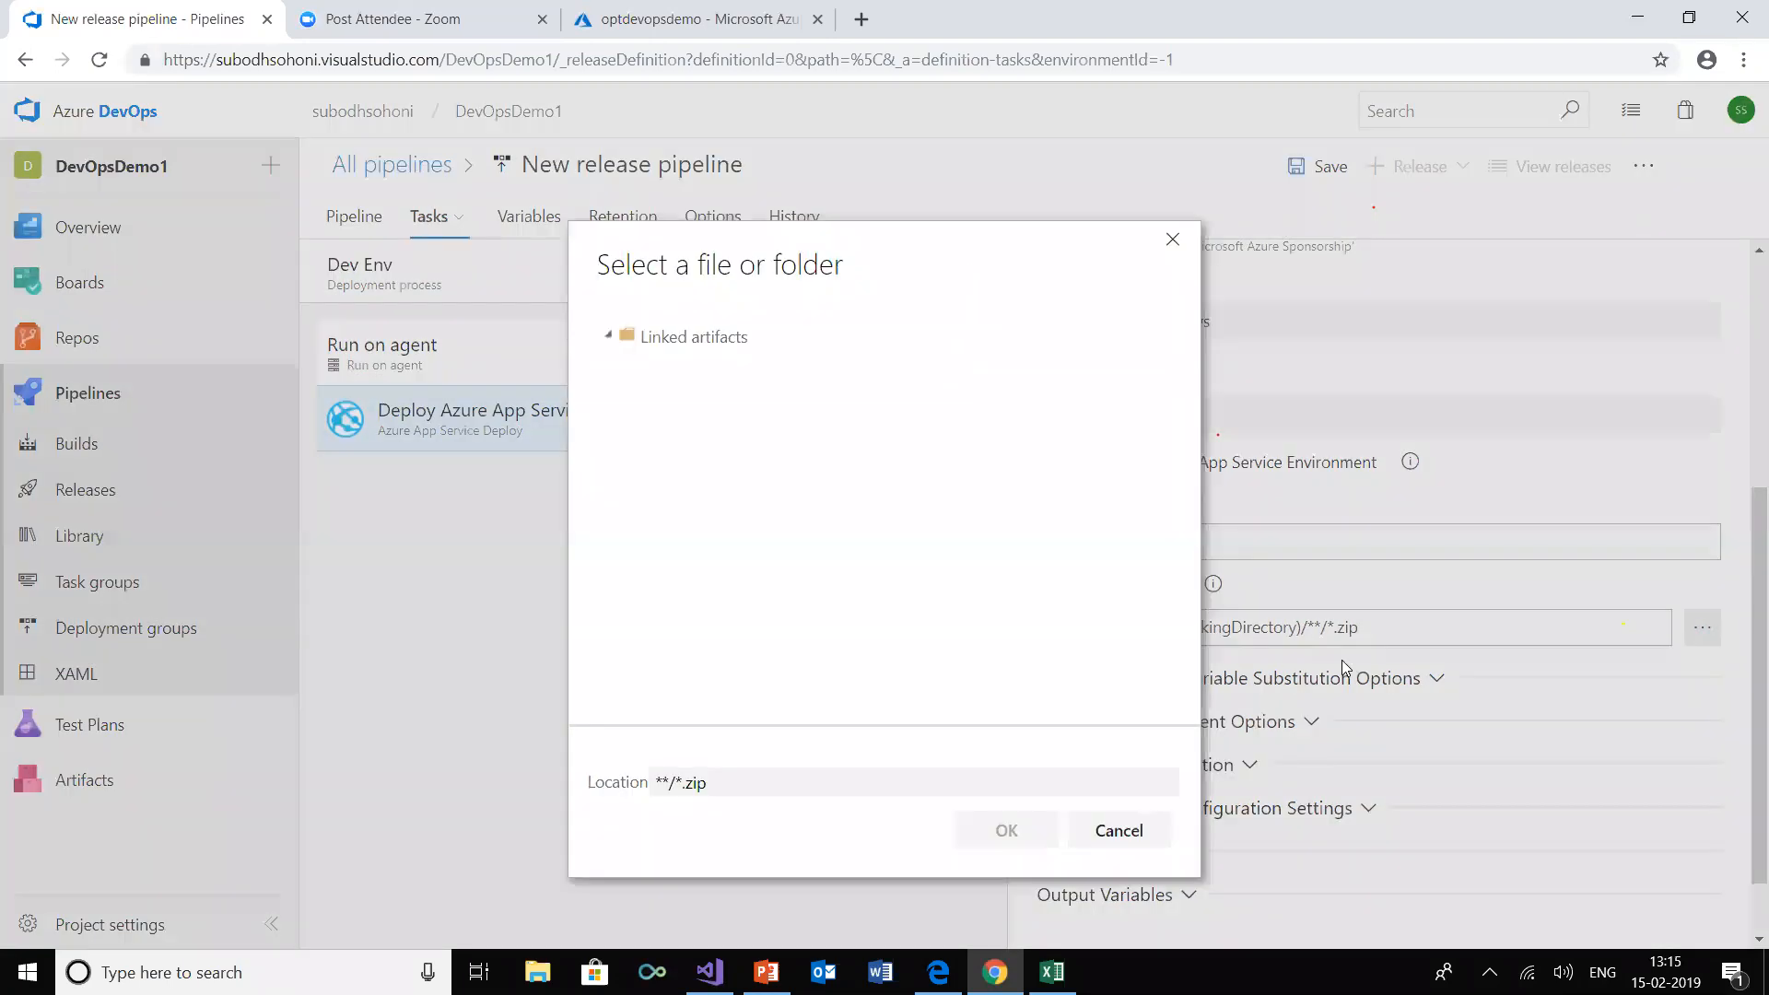
{"action": "left_click", "coordinate": [623, 367]}
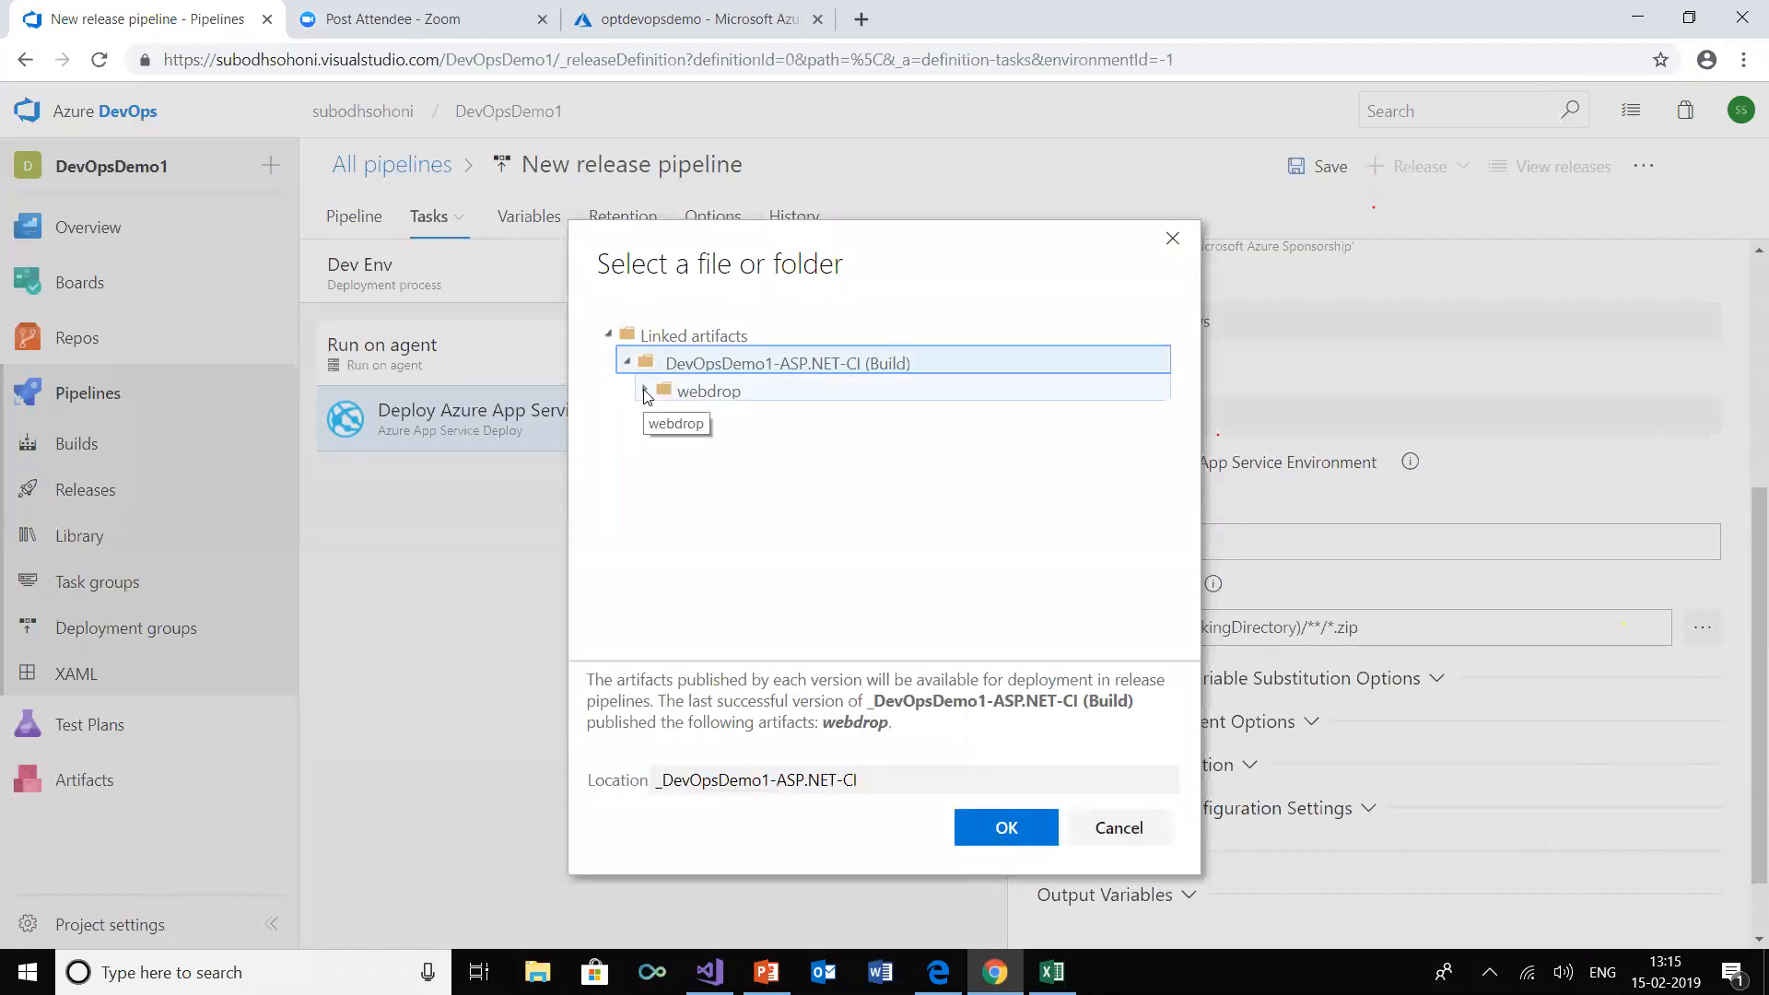
{"action": "left_click", "coordinate": [646, 393]}
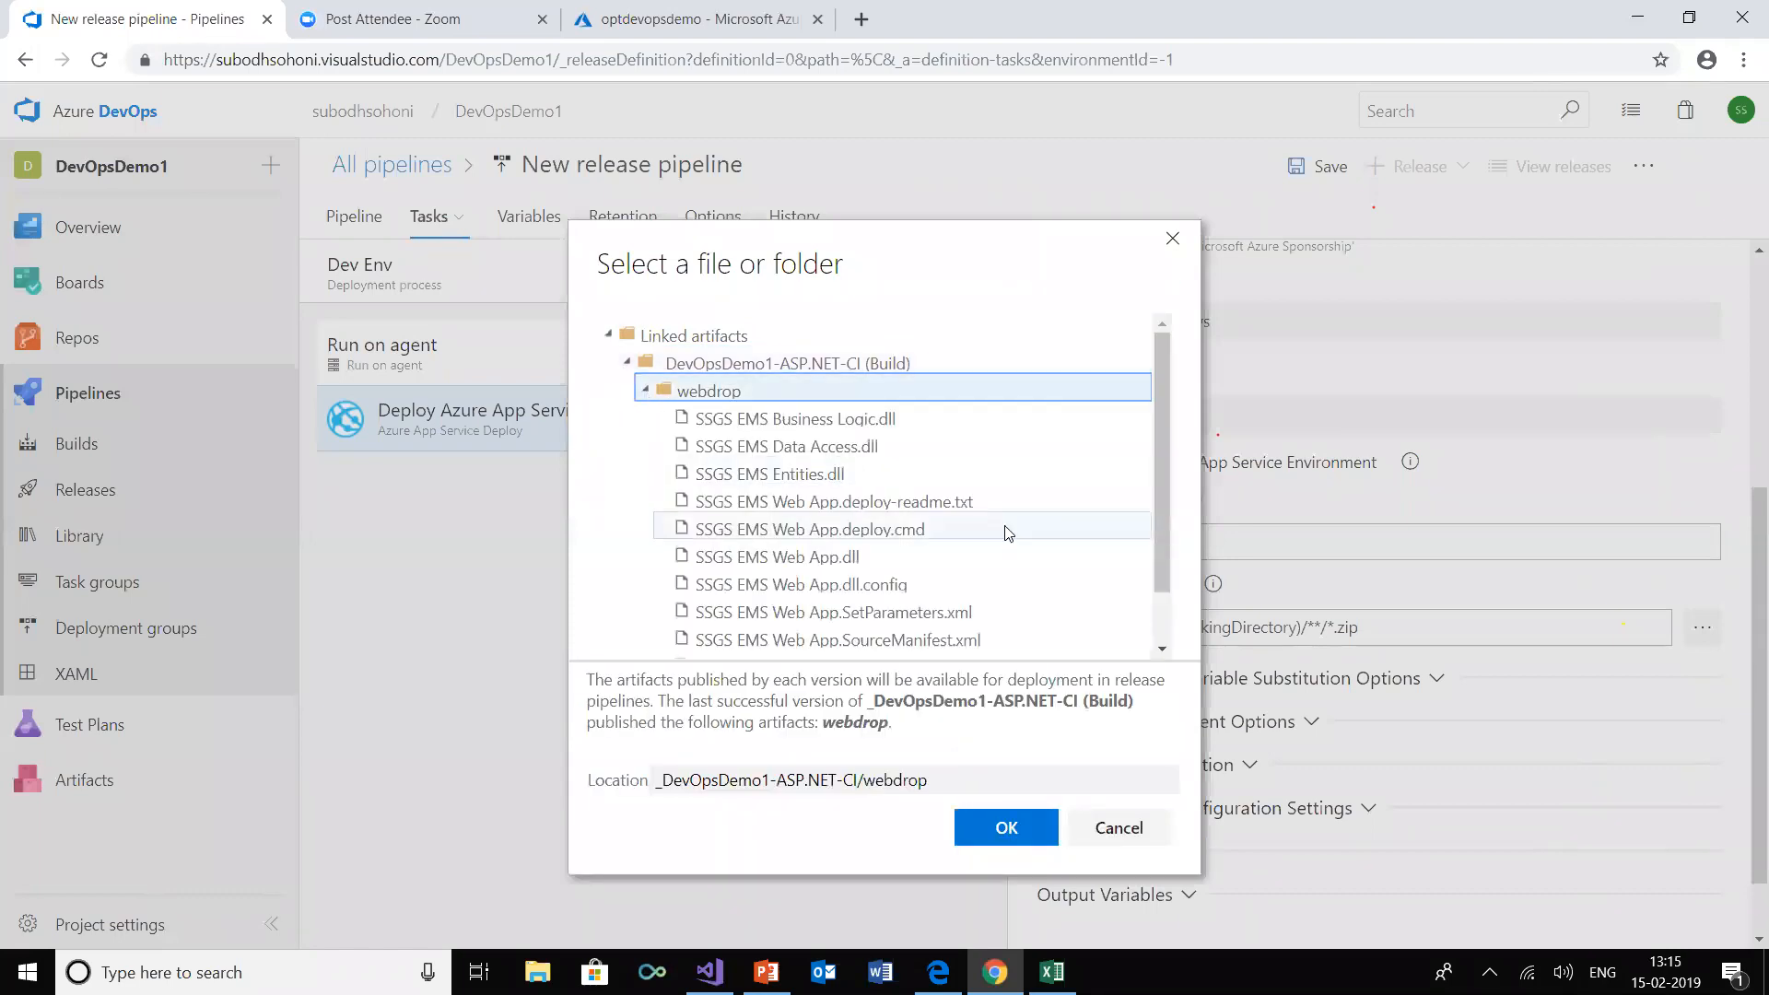
{"action": "left_click_drag", "start_coordinate": [1157, 483], "coordinate": [1170, 561]}
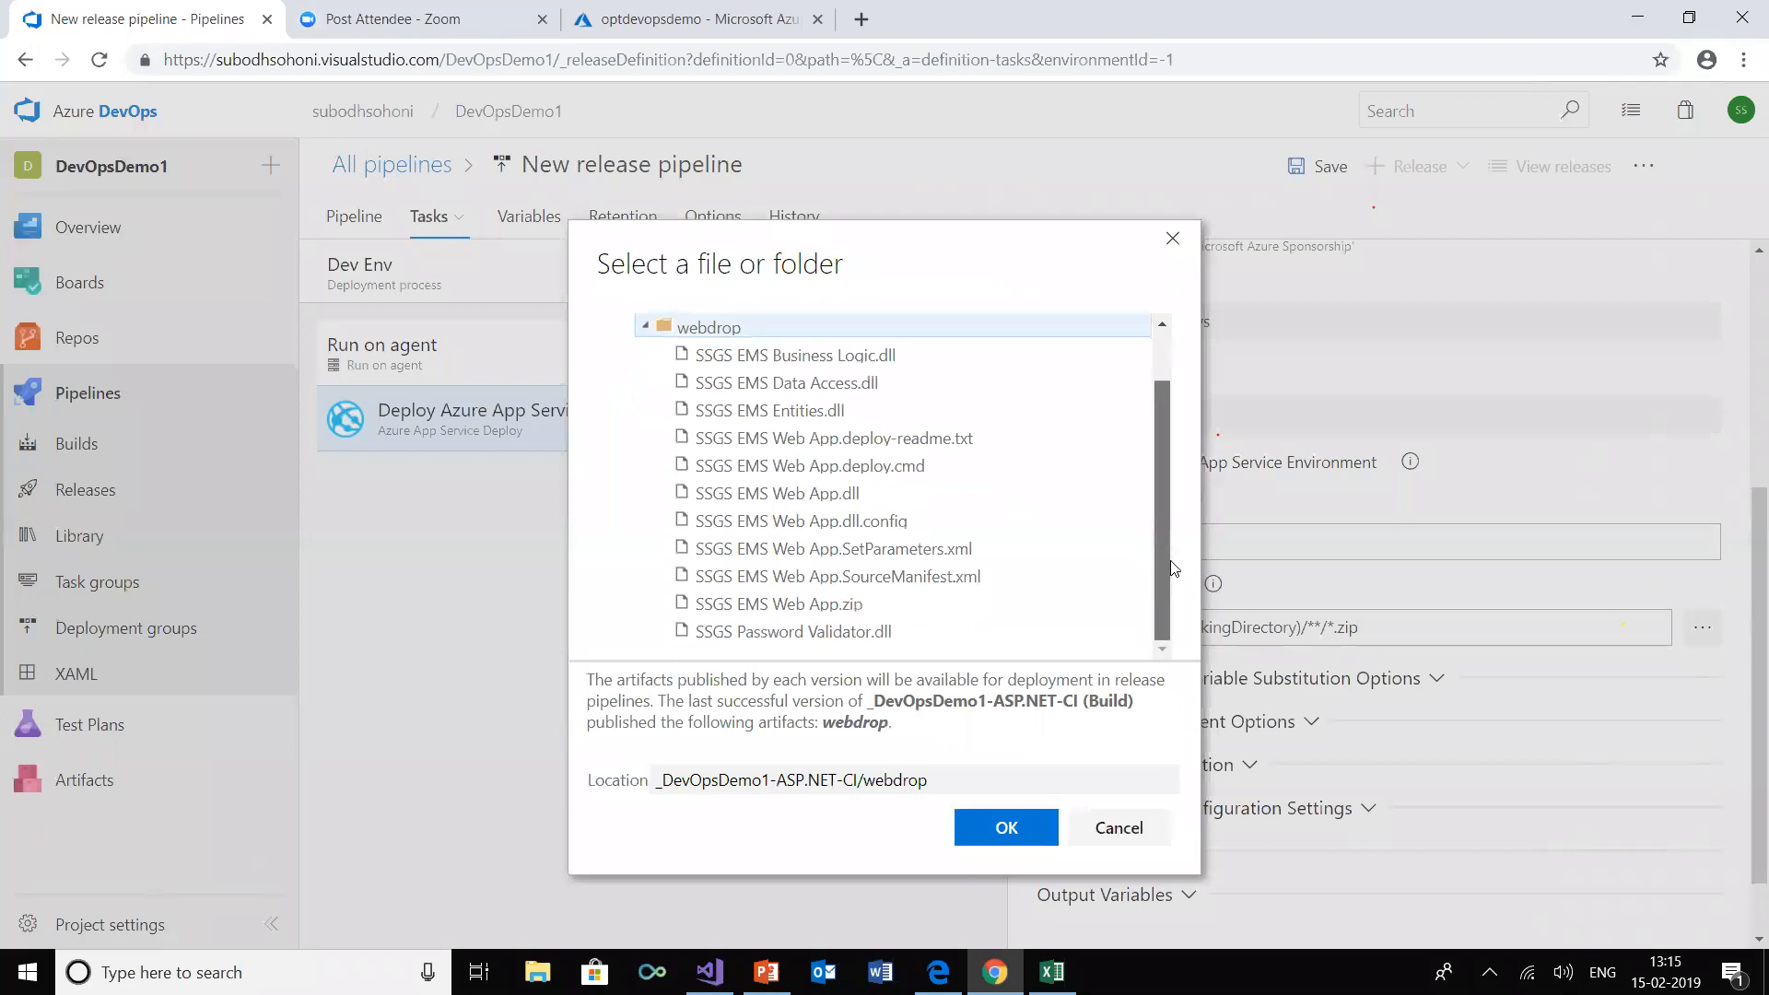
{"action": "left_click", "coordinate": [814, 604]}
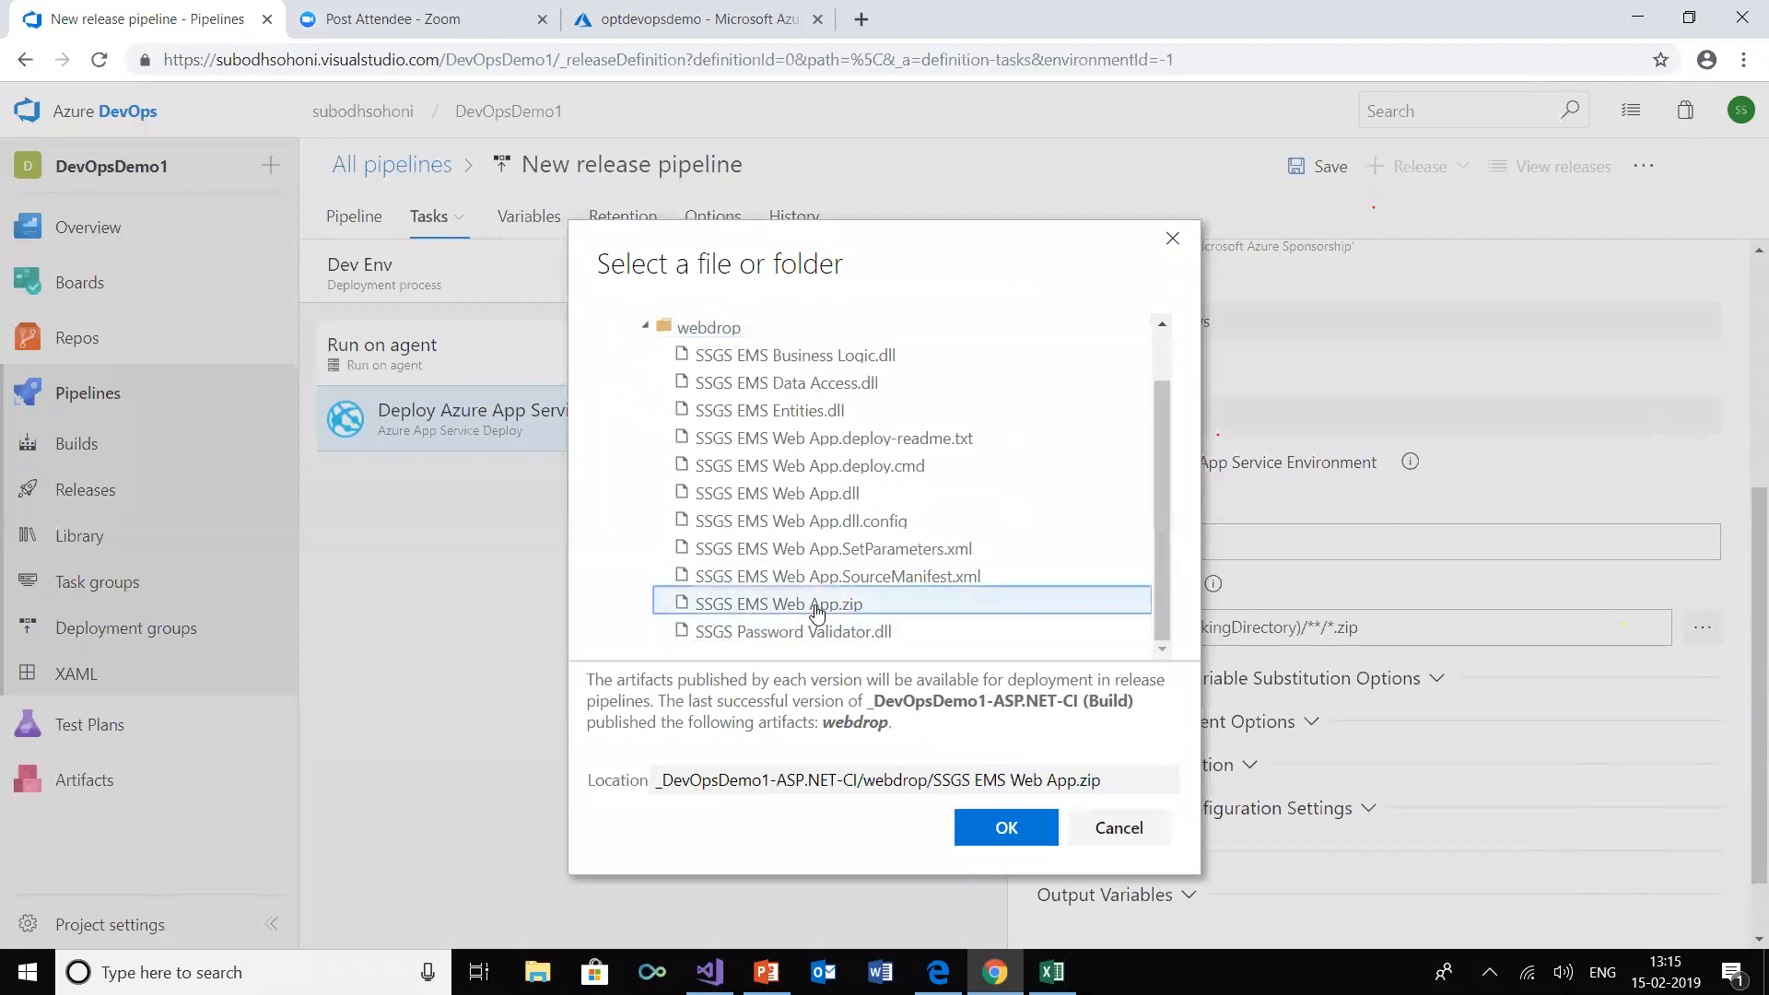
{"action": "left_click", "coordinate": [1008, 829]}
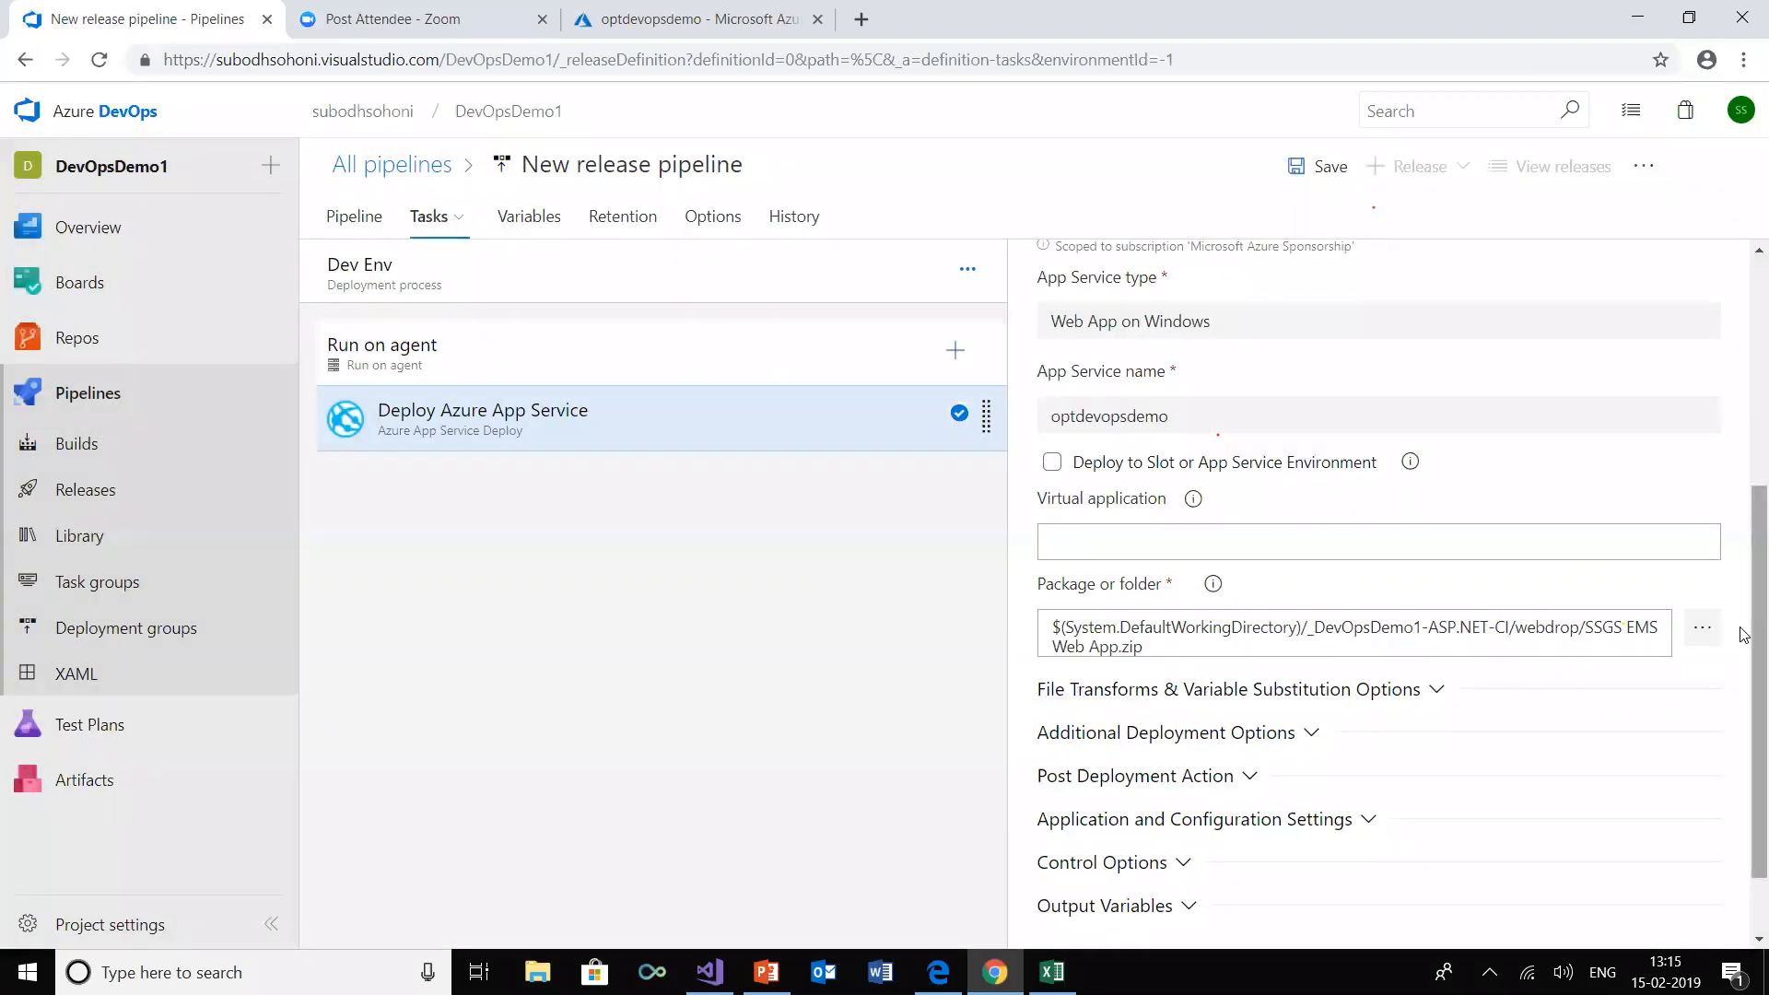
Save the new release pipeline in the root folder without a comment
{"action": "left_click_drag", "start_coordinate": [1740, 627], "coordinate": [1738, 388]}
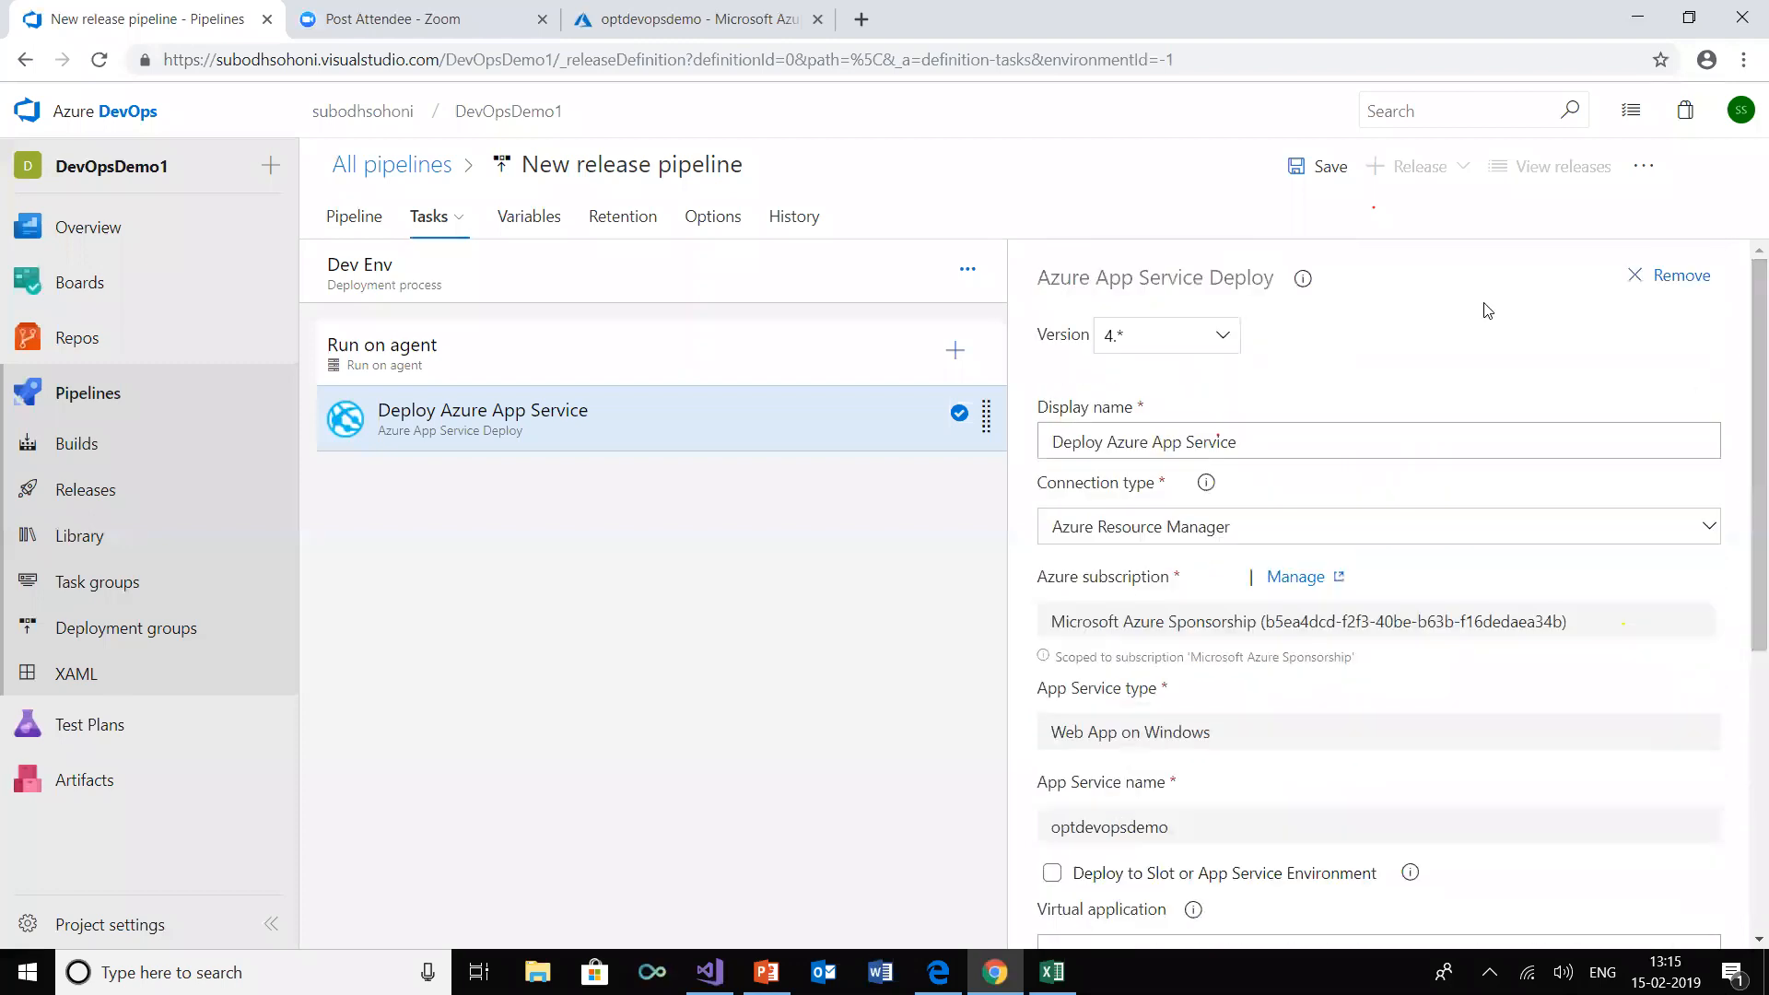
{"action": "left_click", "coordinate": [1306, 172]}
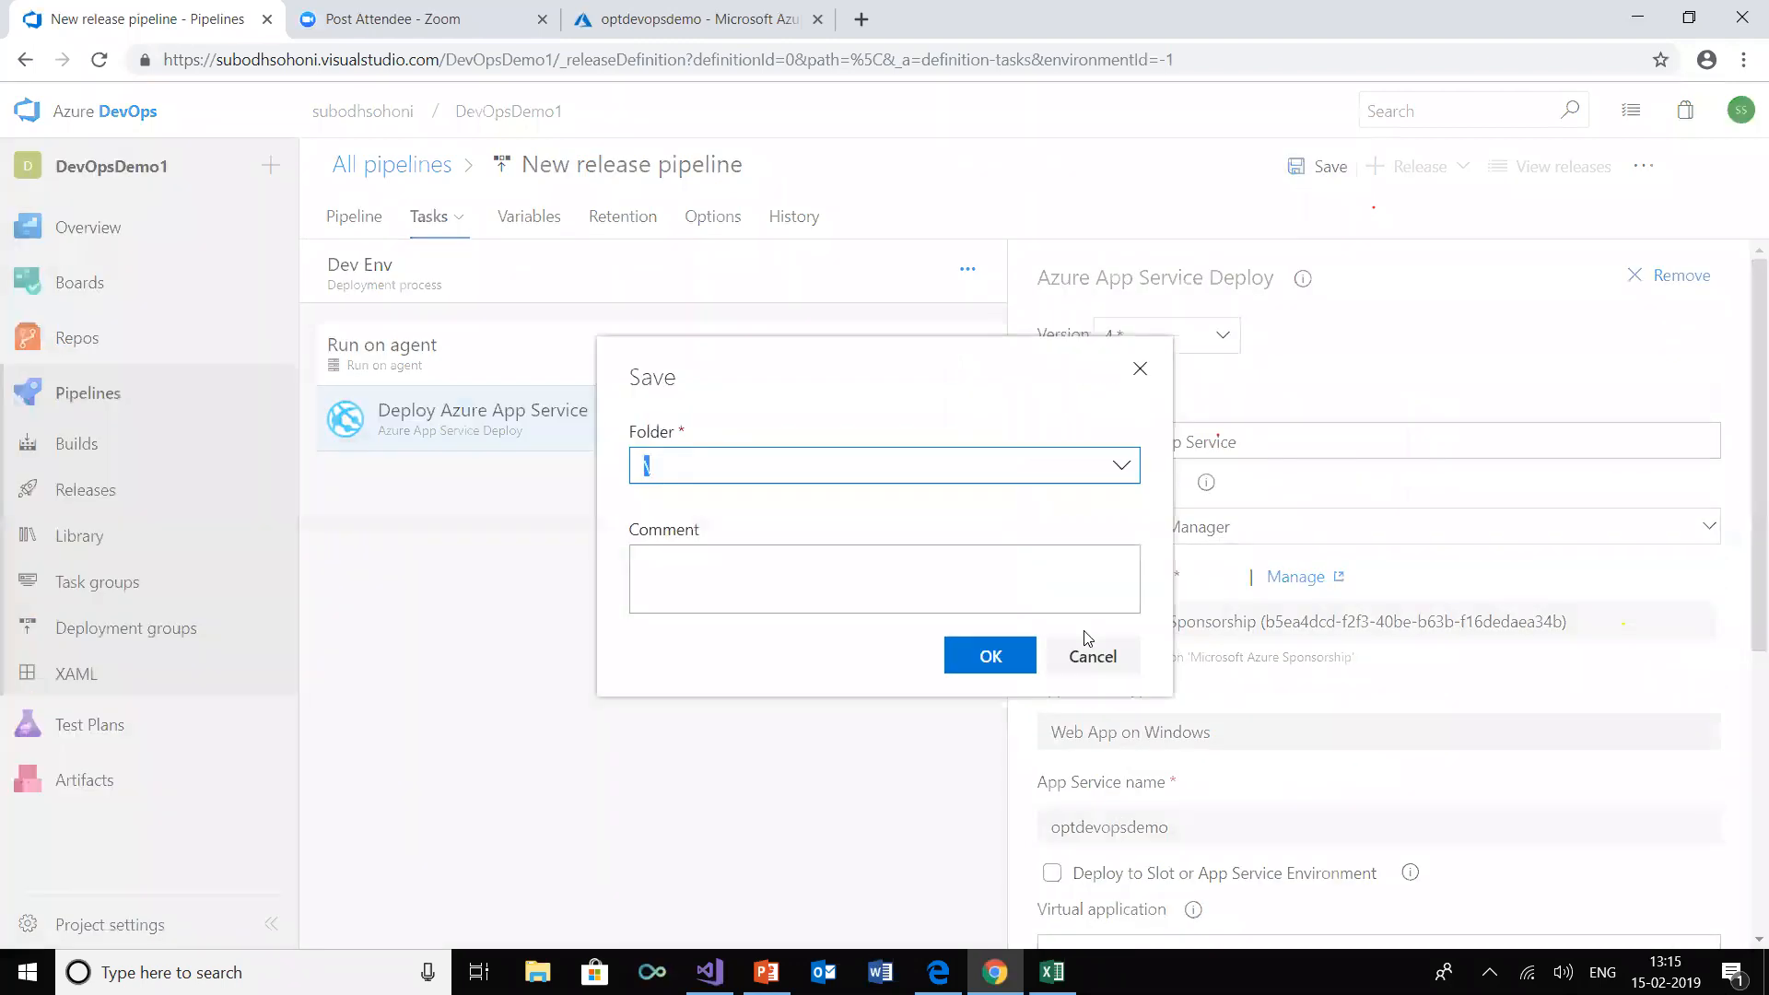
{"action": "left_click", "coordinate": [986, 667]}
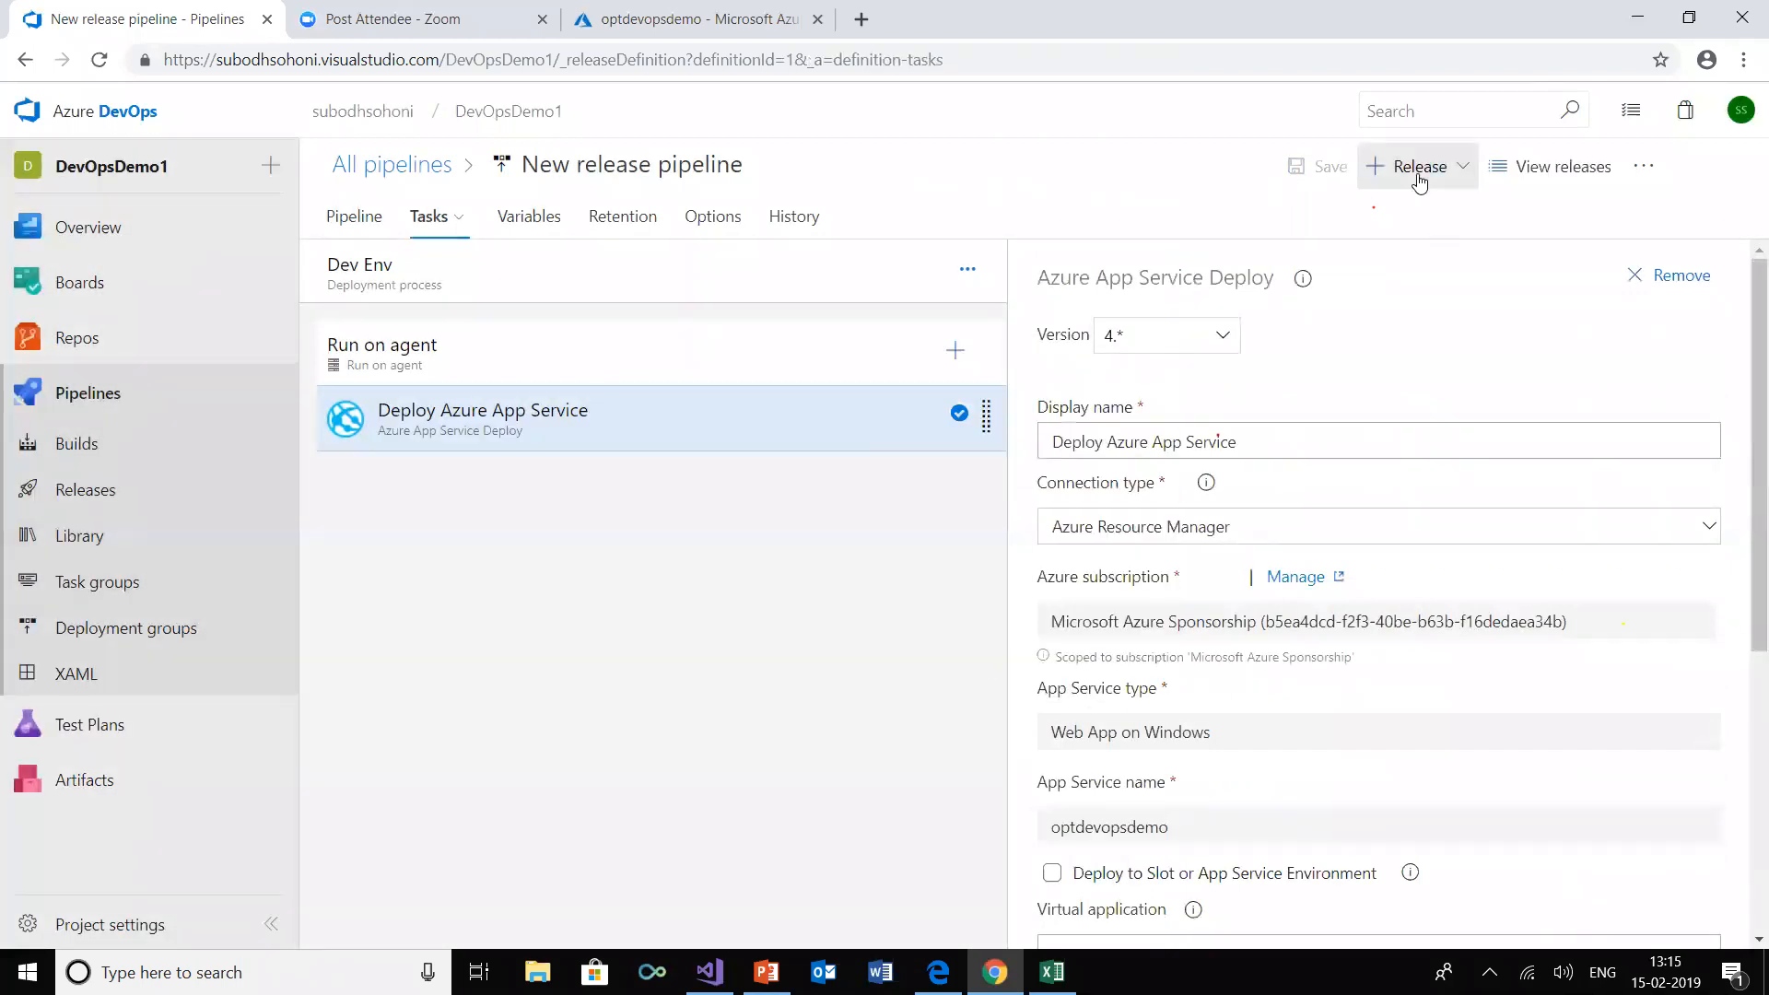
Create a release from the saved pipeline using artifact version 20190215.1
{"action": "left_click", "coordinate": [1419, 179]}
{"action": "left_click", "coordinate": [1407, 217]}
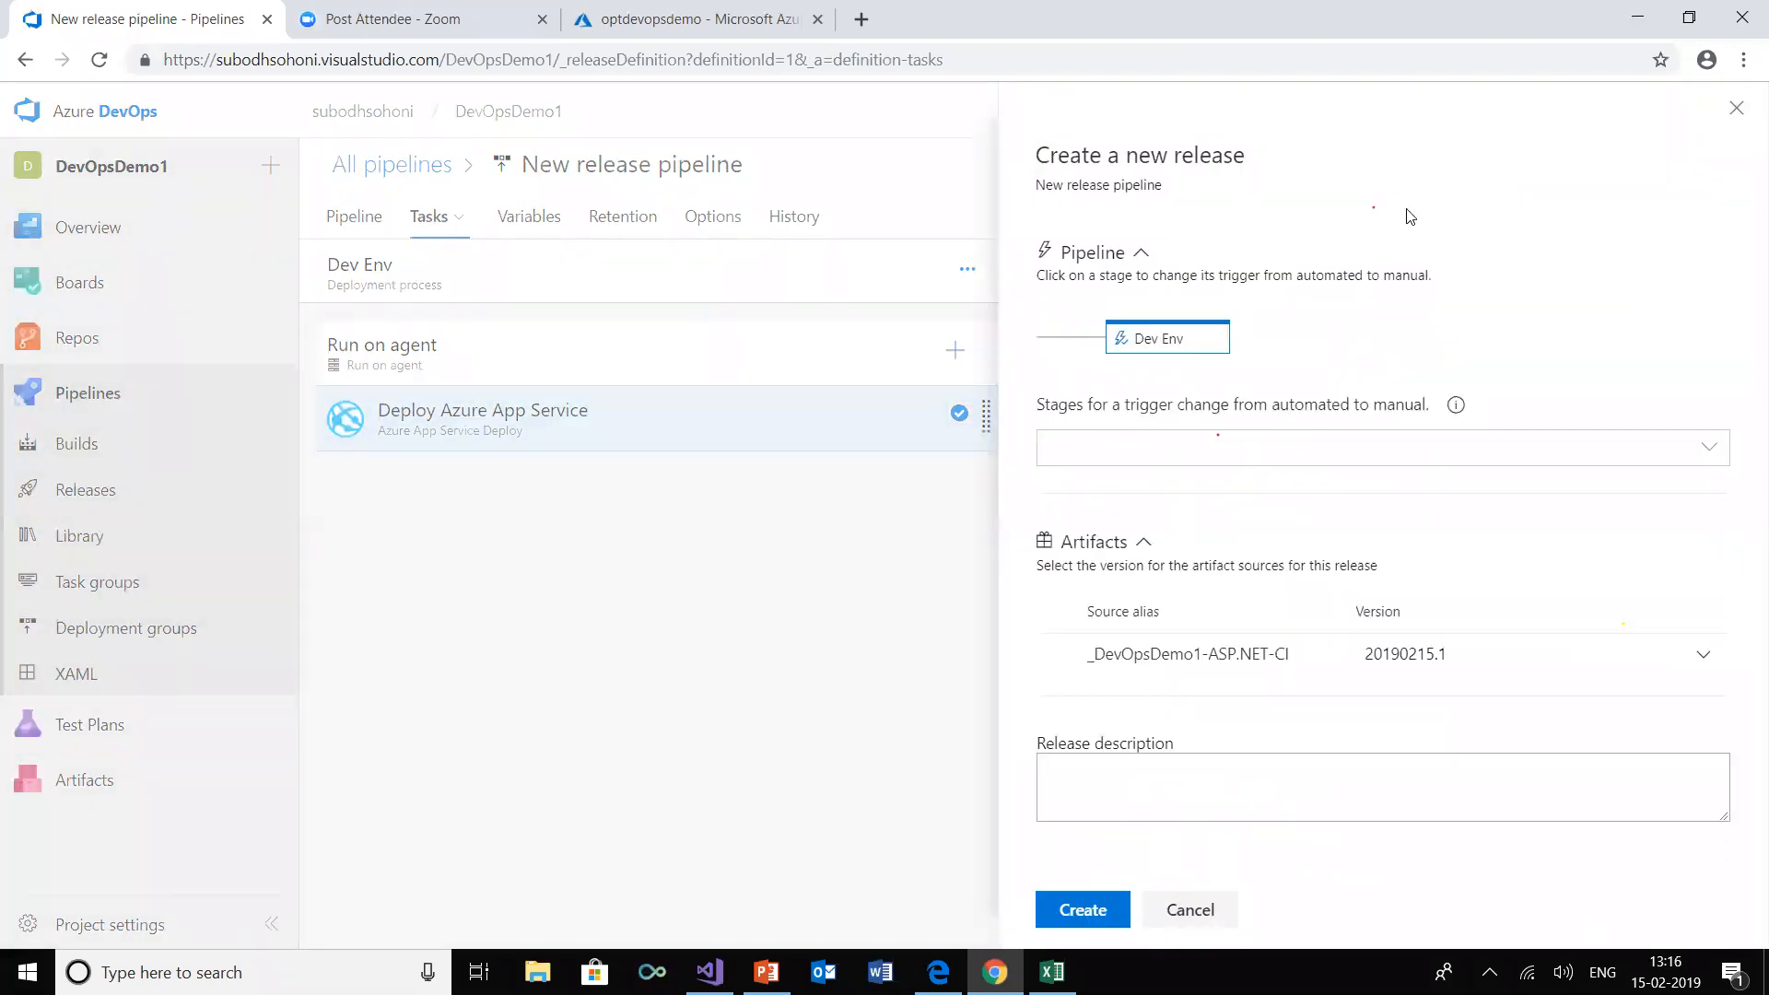
{"action": "left_click", "coordinate": [1081, 910]}
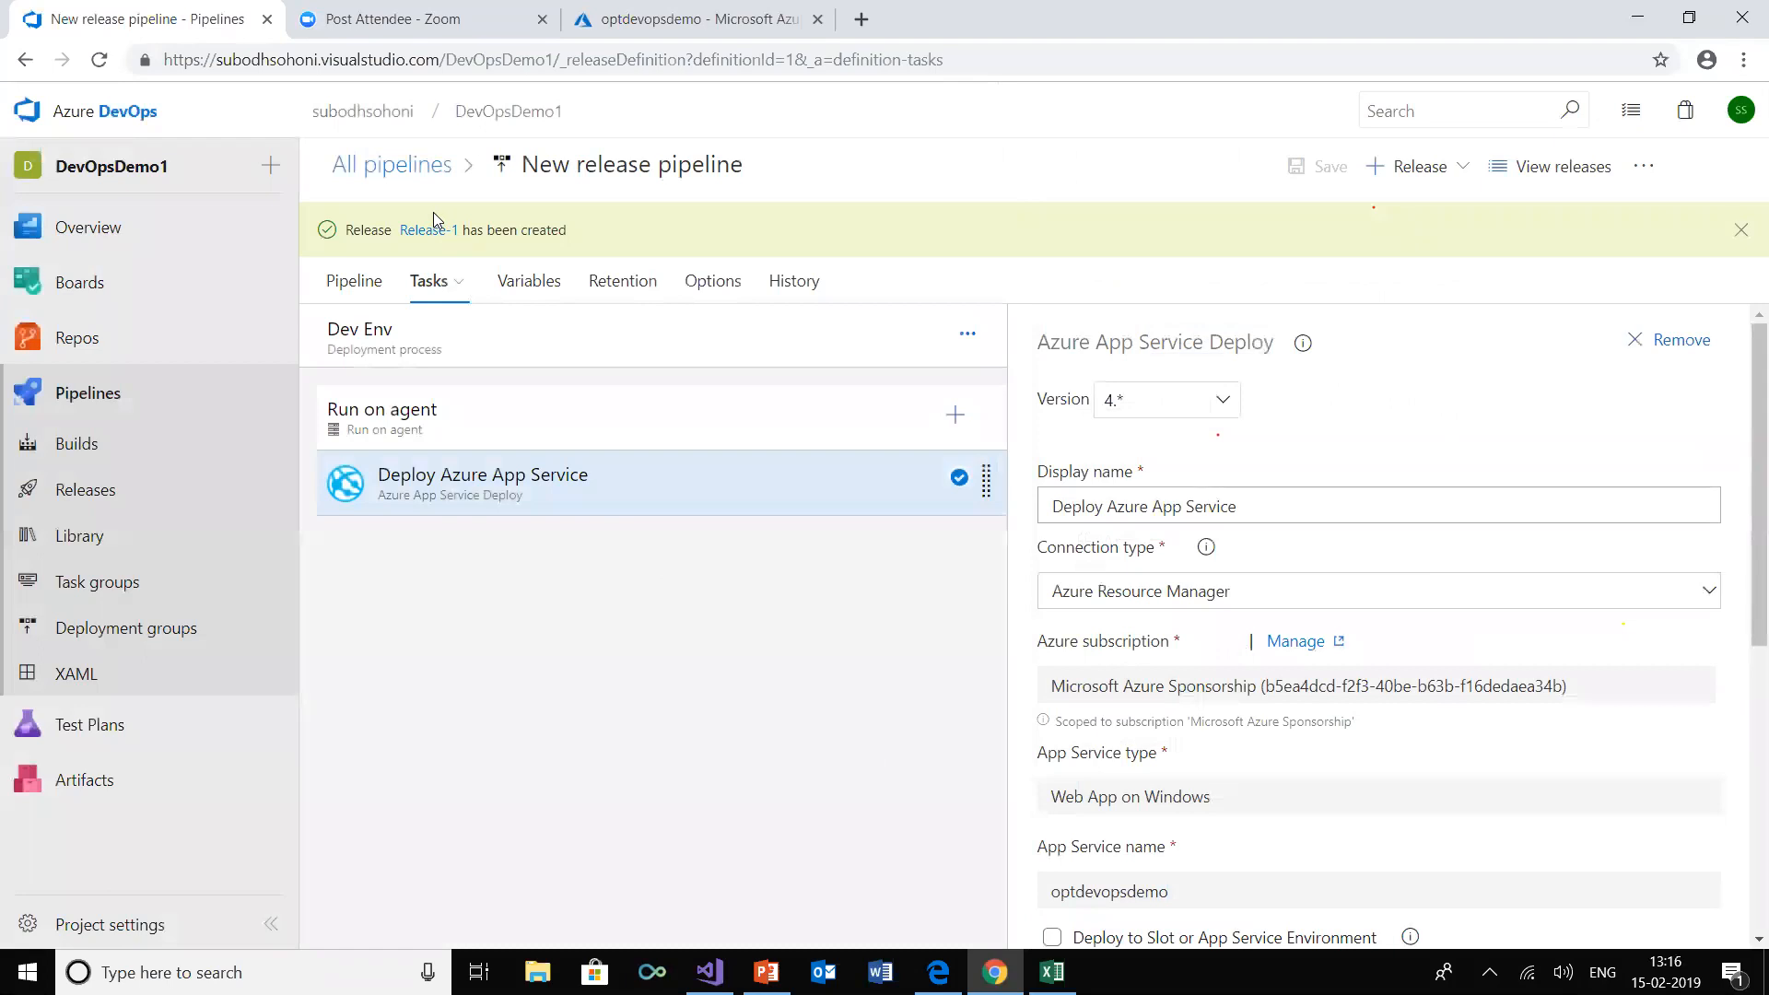
Open the newly created release and view the deployment logs of its Dev Env stage
{"action": "left_click", "coordinate": [439, 238]}
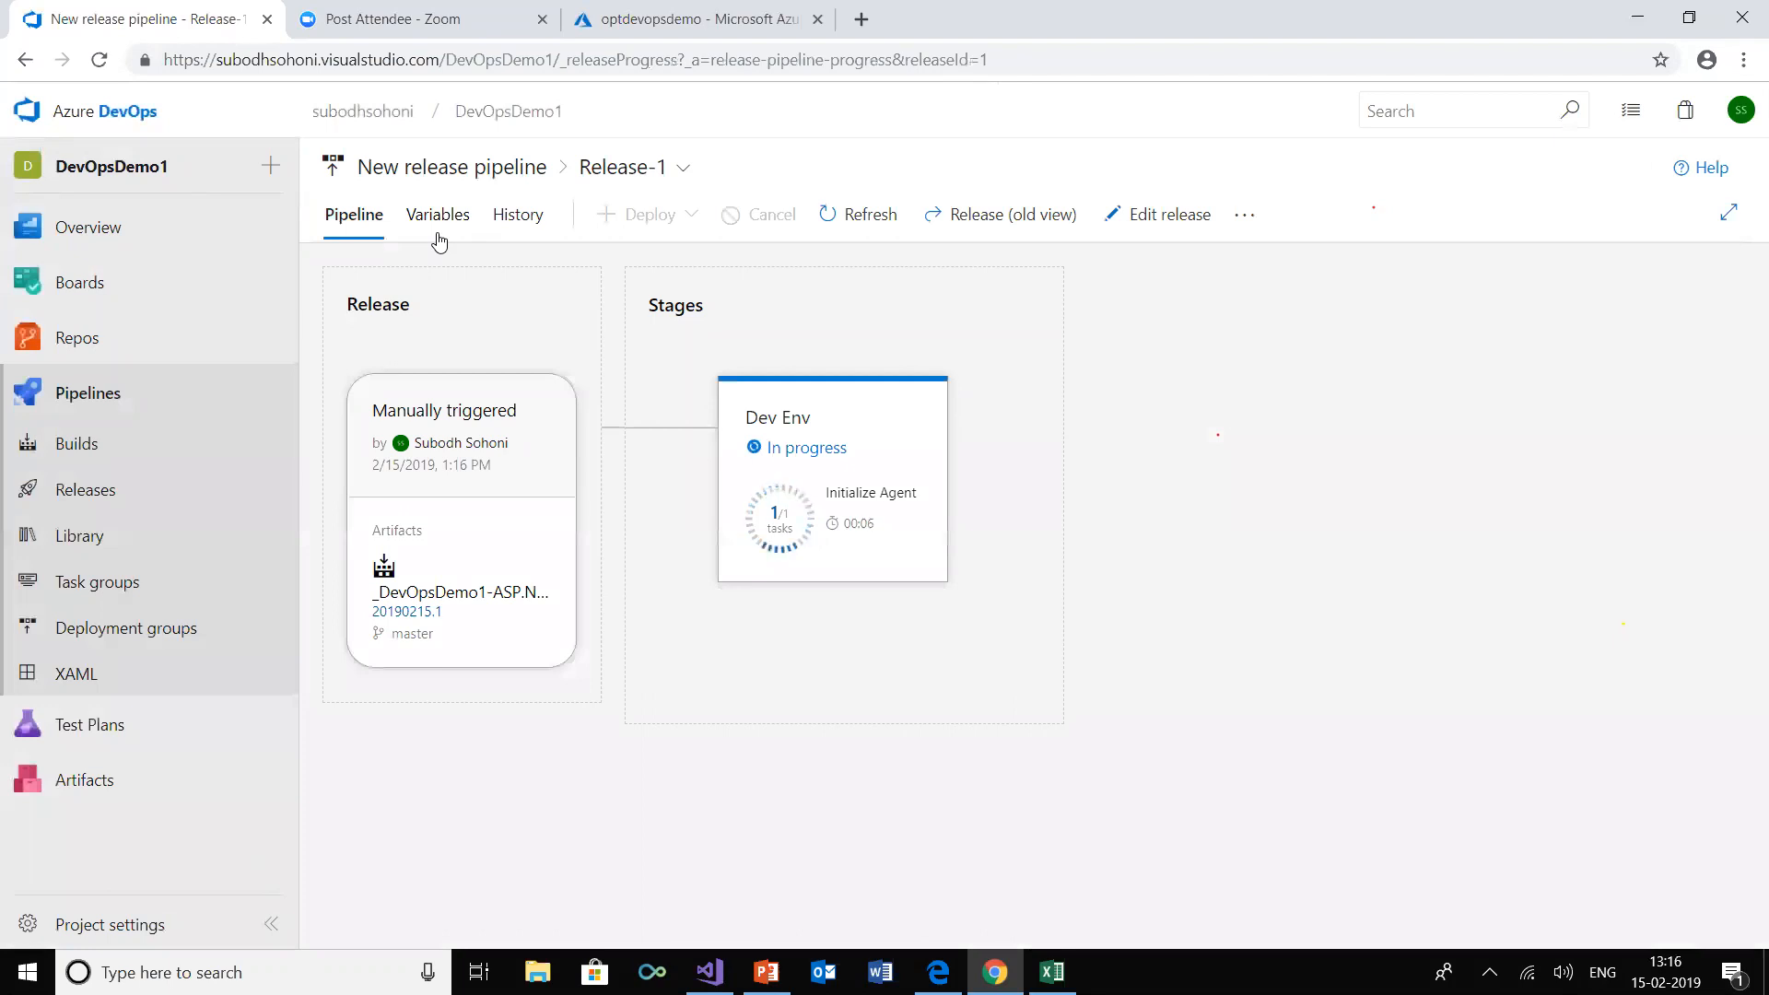
{"action": "mouse_move", "coordinate": [848, 642]}
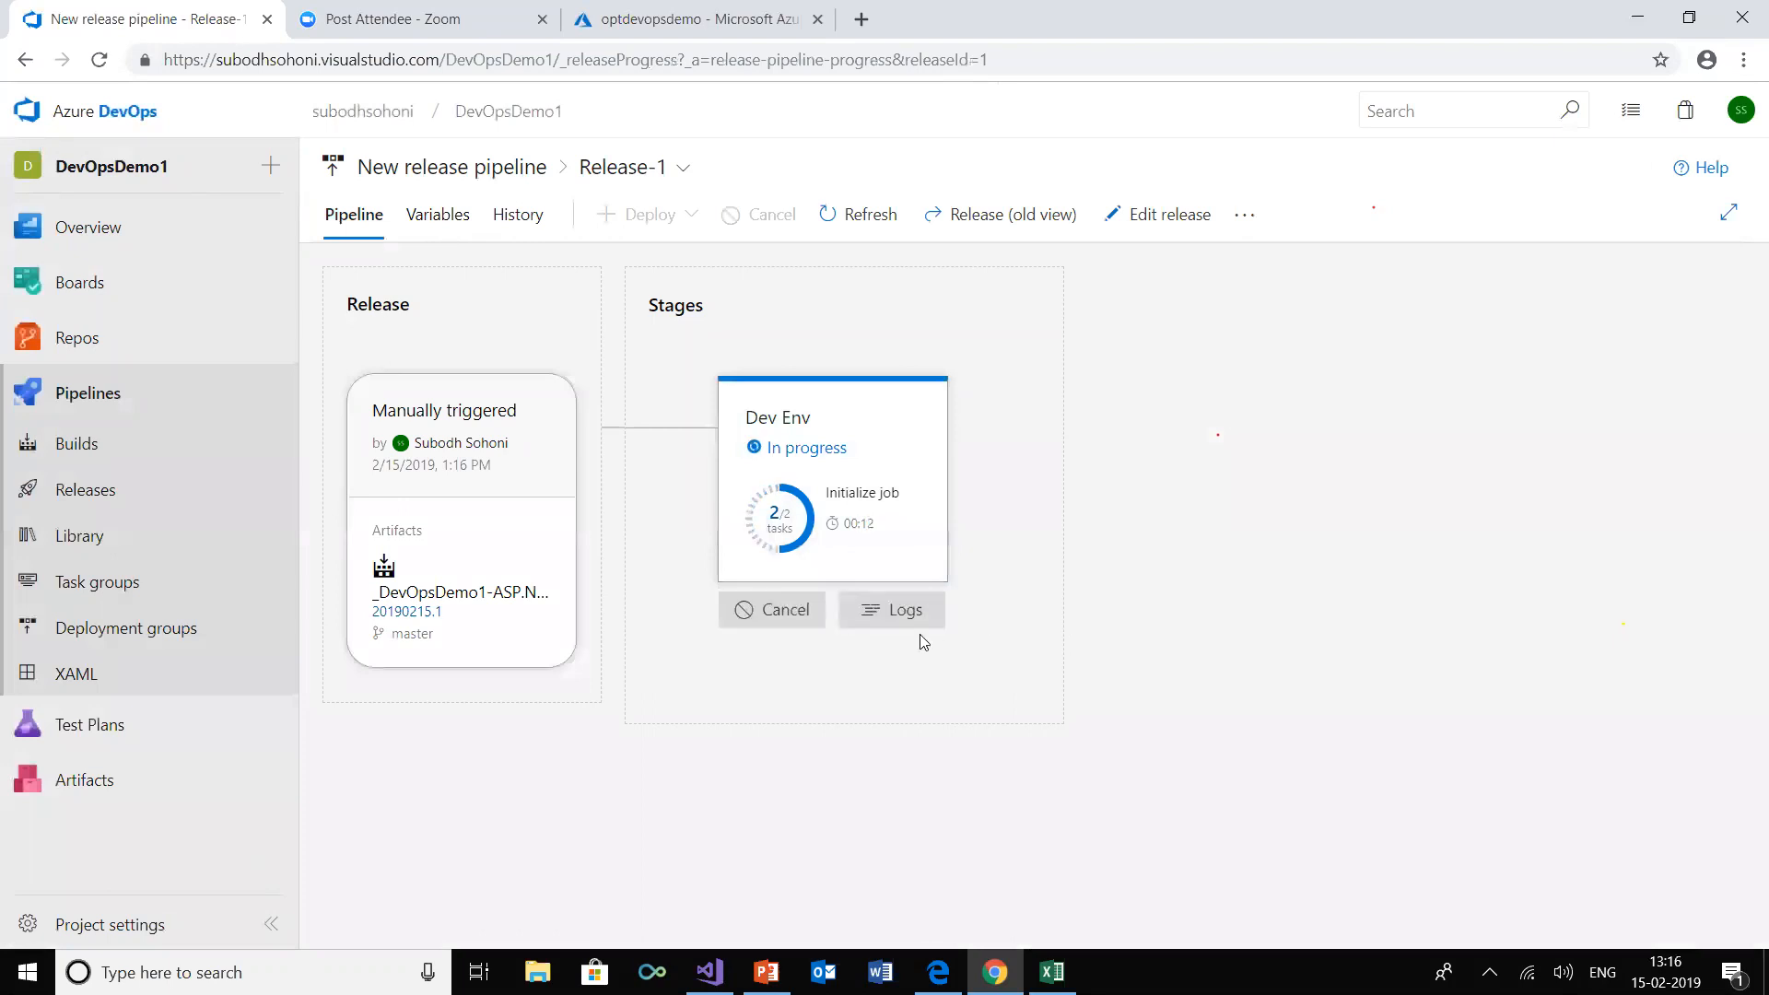
{"action": "left_click", "coordinate": [906, 612]}
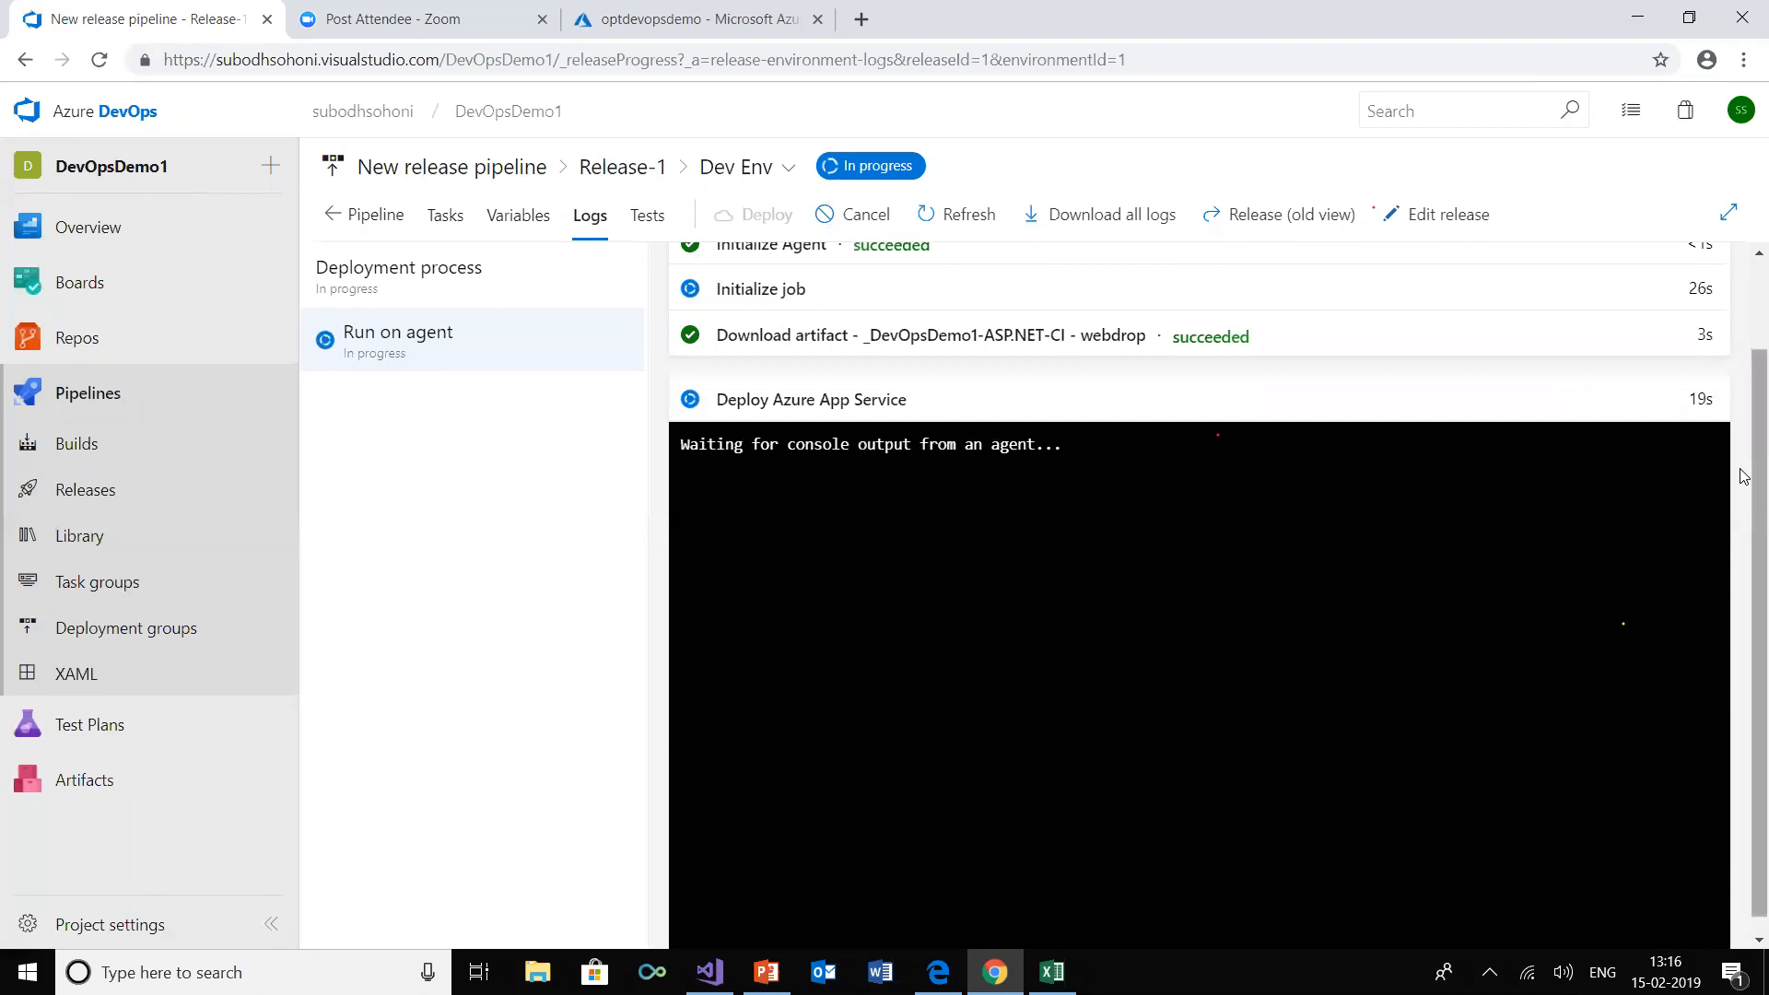
Follow the Dev Env deployment logs, open the optdevopsdemo site from its Azure portal overview, and reload it to check the deployed application
{"action": "left_click_drag", "start_coordinate": [1743, 535], "coordinate": [1744, 575]}
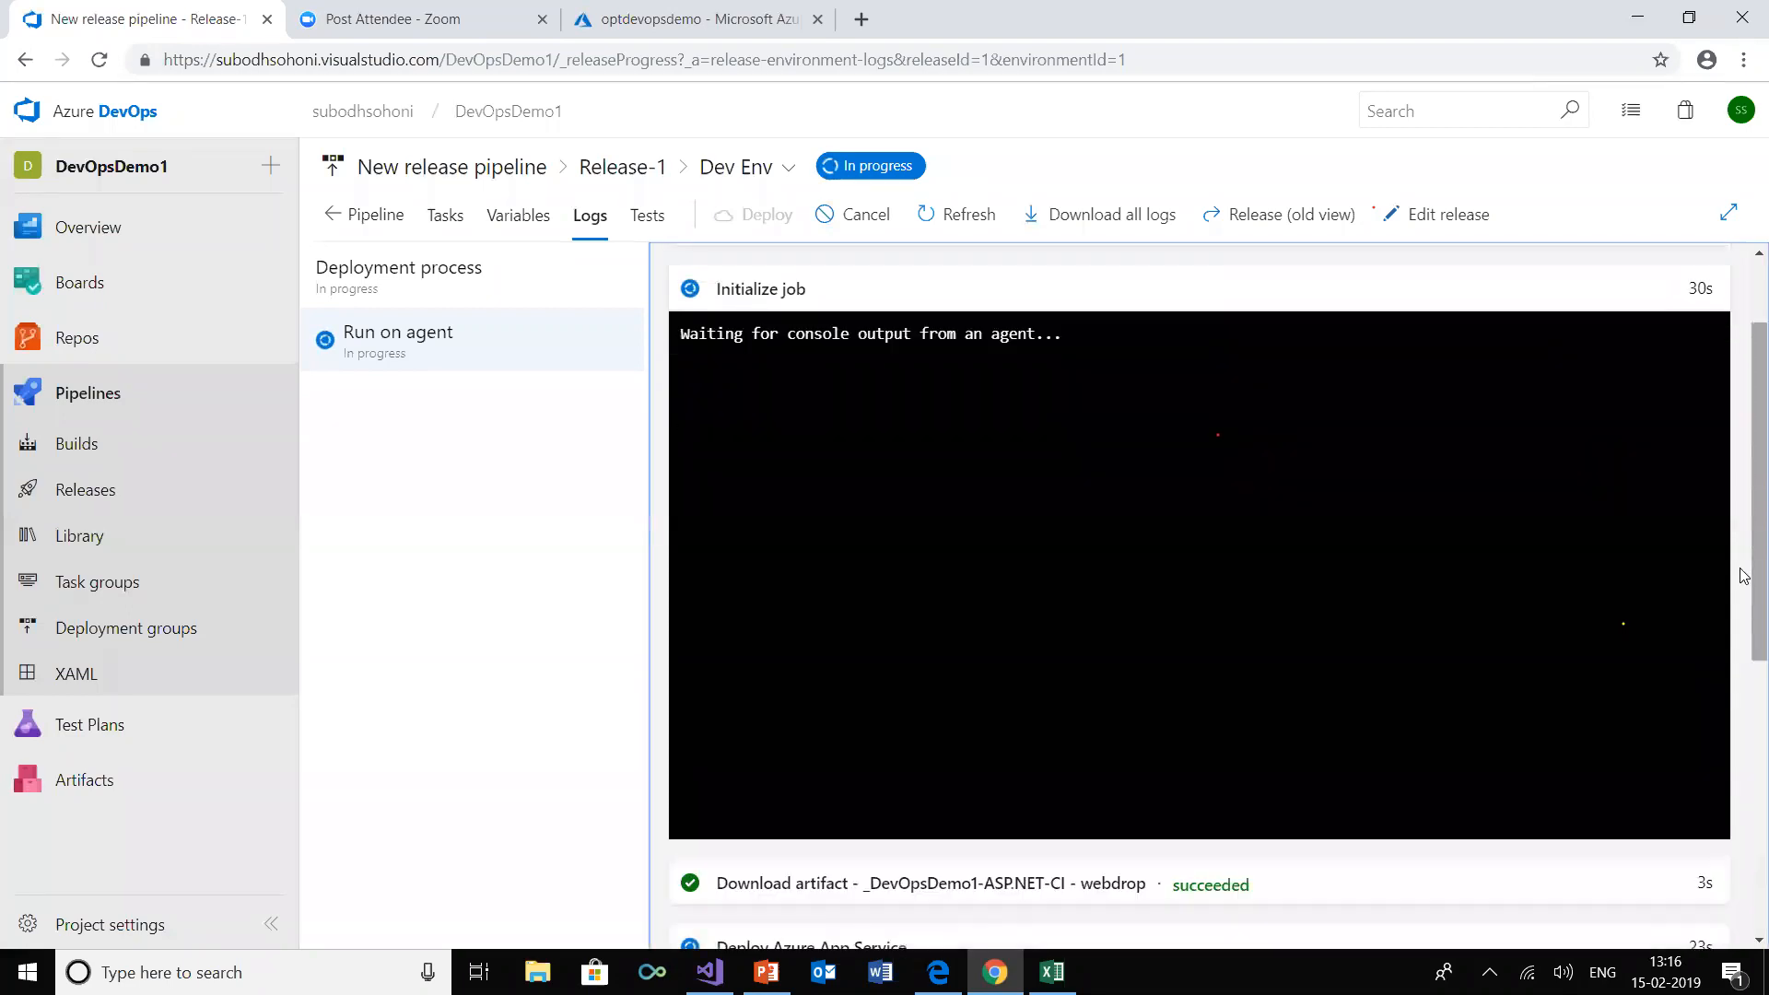
{"action": "left_click_drag", "start_coordinate": [1744, 537], "coordinate": [1744, 861]}
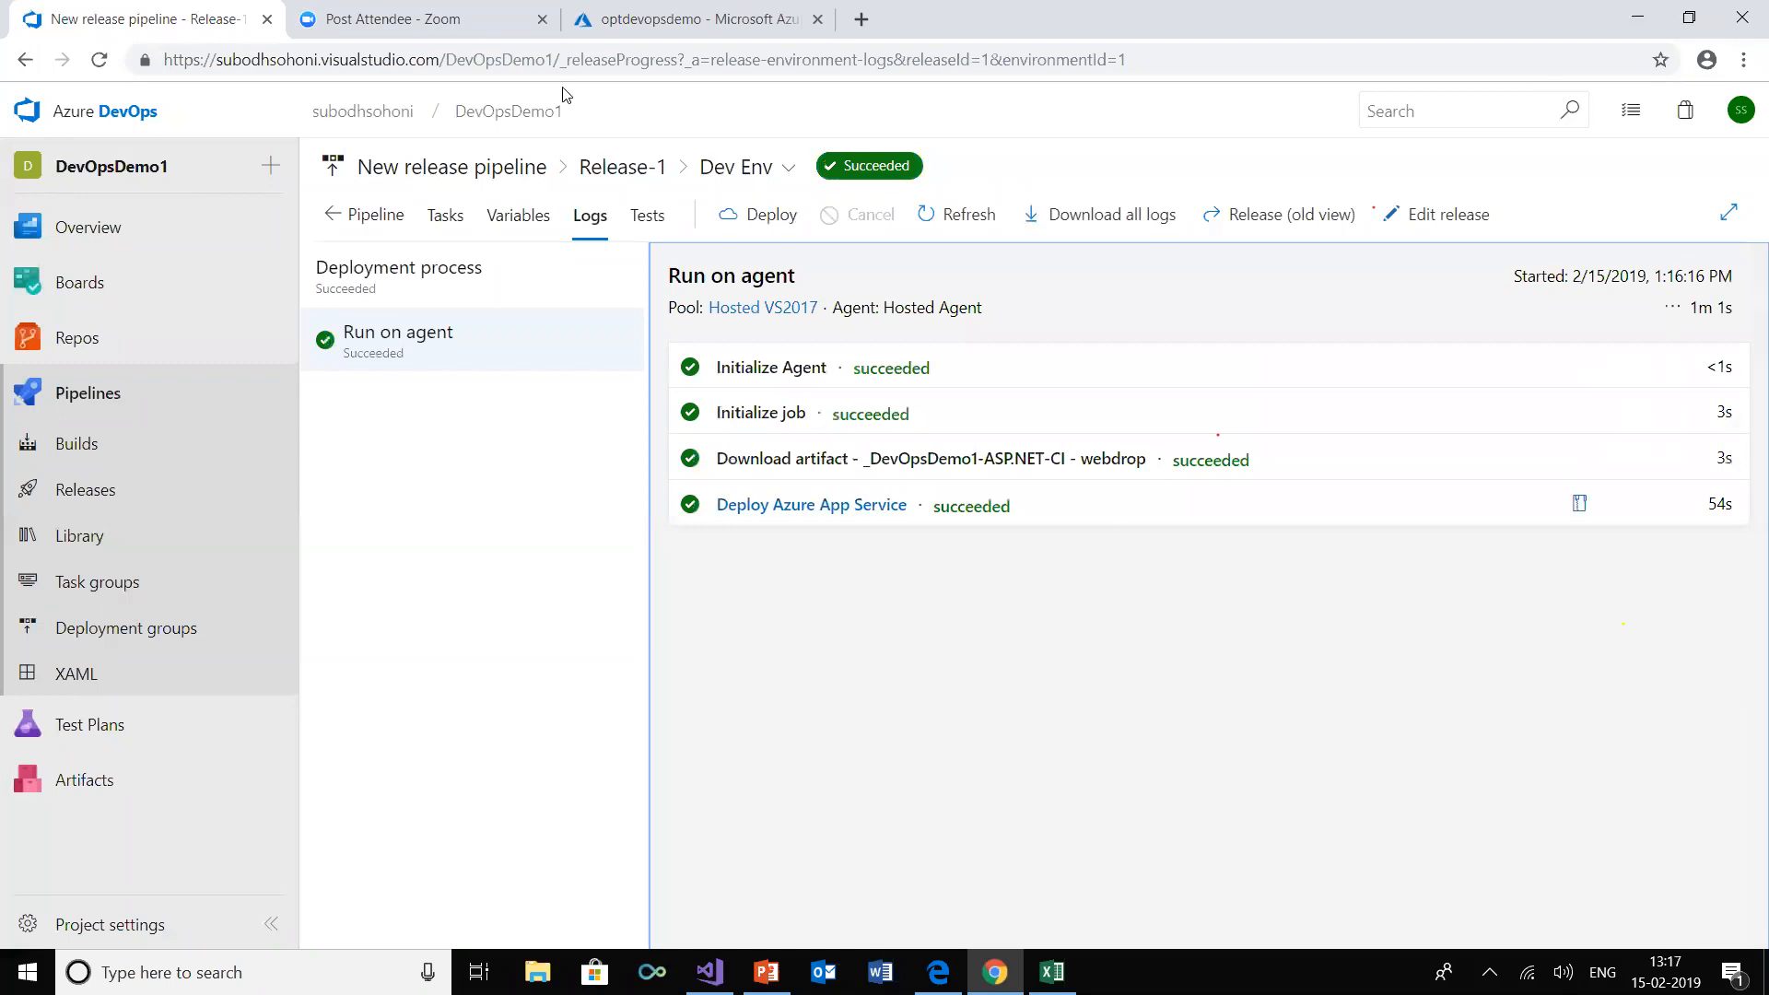
{"action": "left_click", "coordinate": [629, 22]}
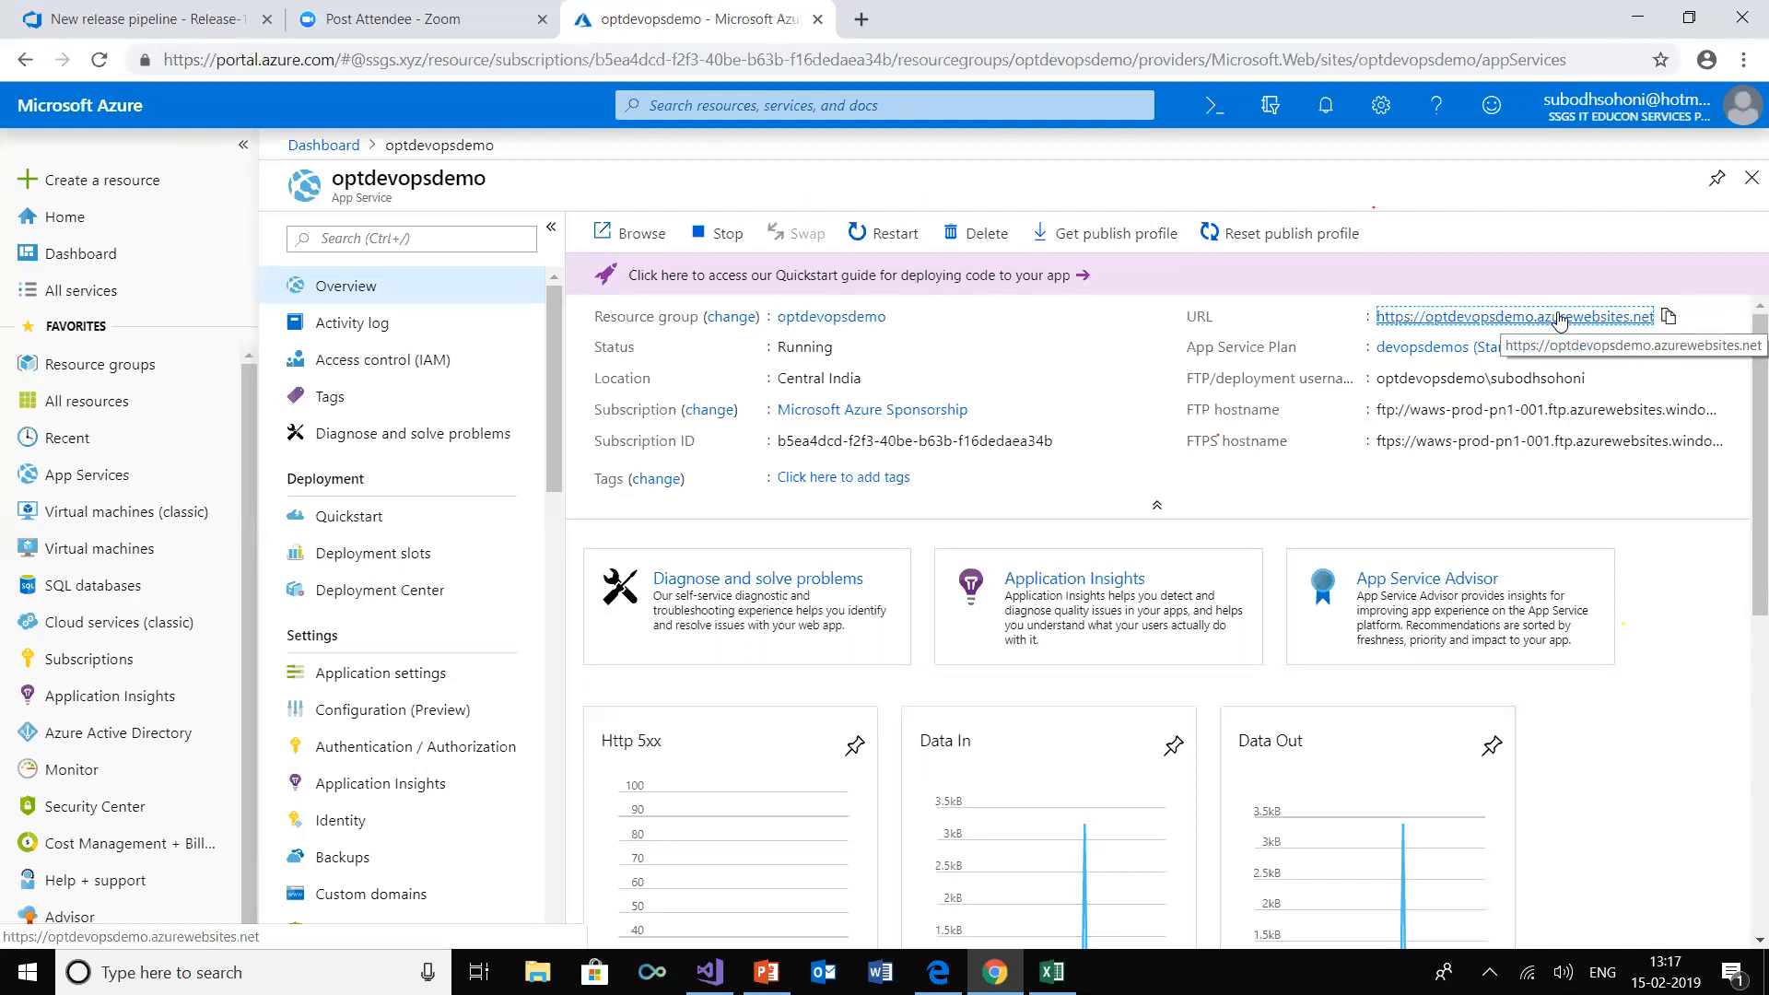
{"action": "left_click", "coordinate": [1557, 318]}
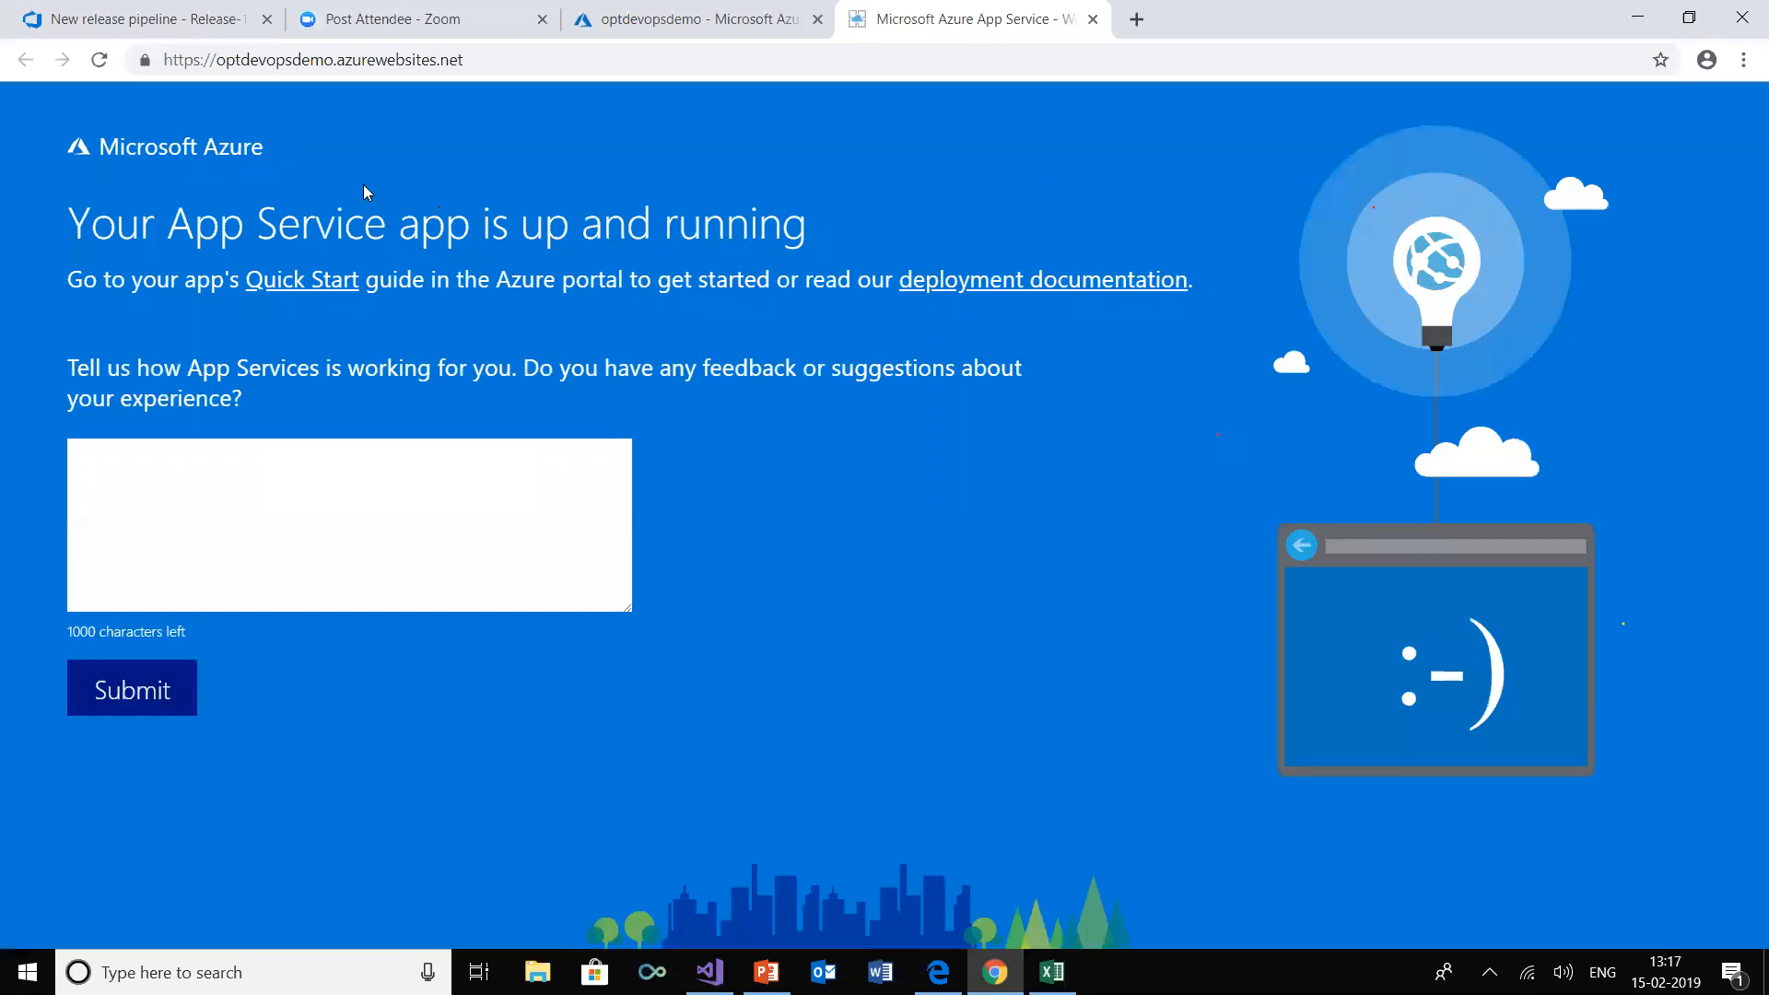
{"action": "left_click", "coordinate": [98, 58]}
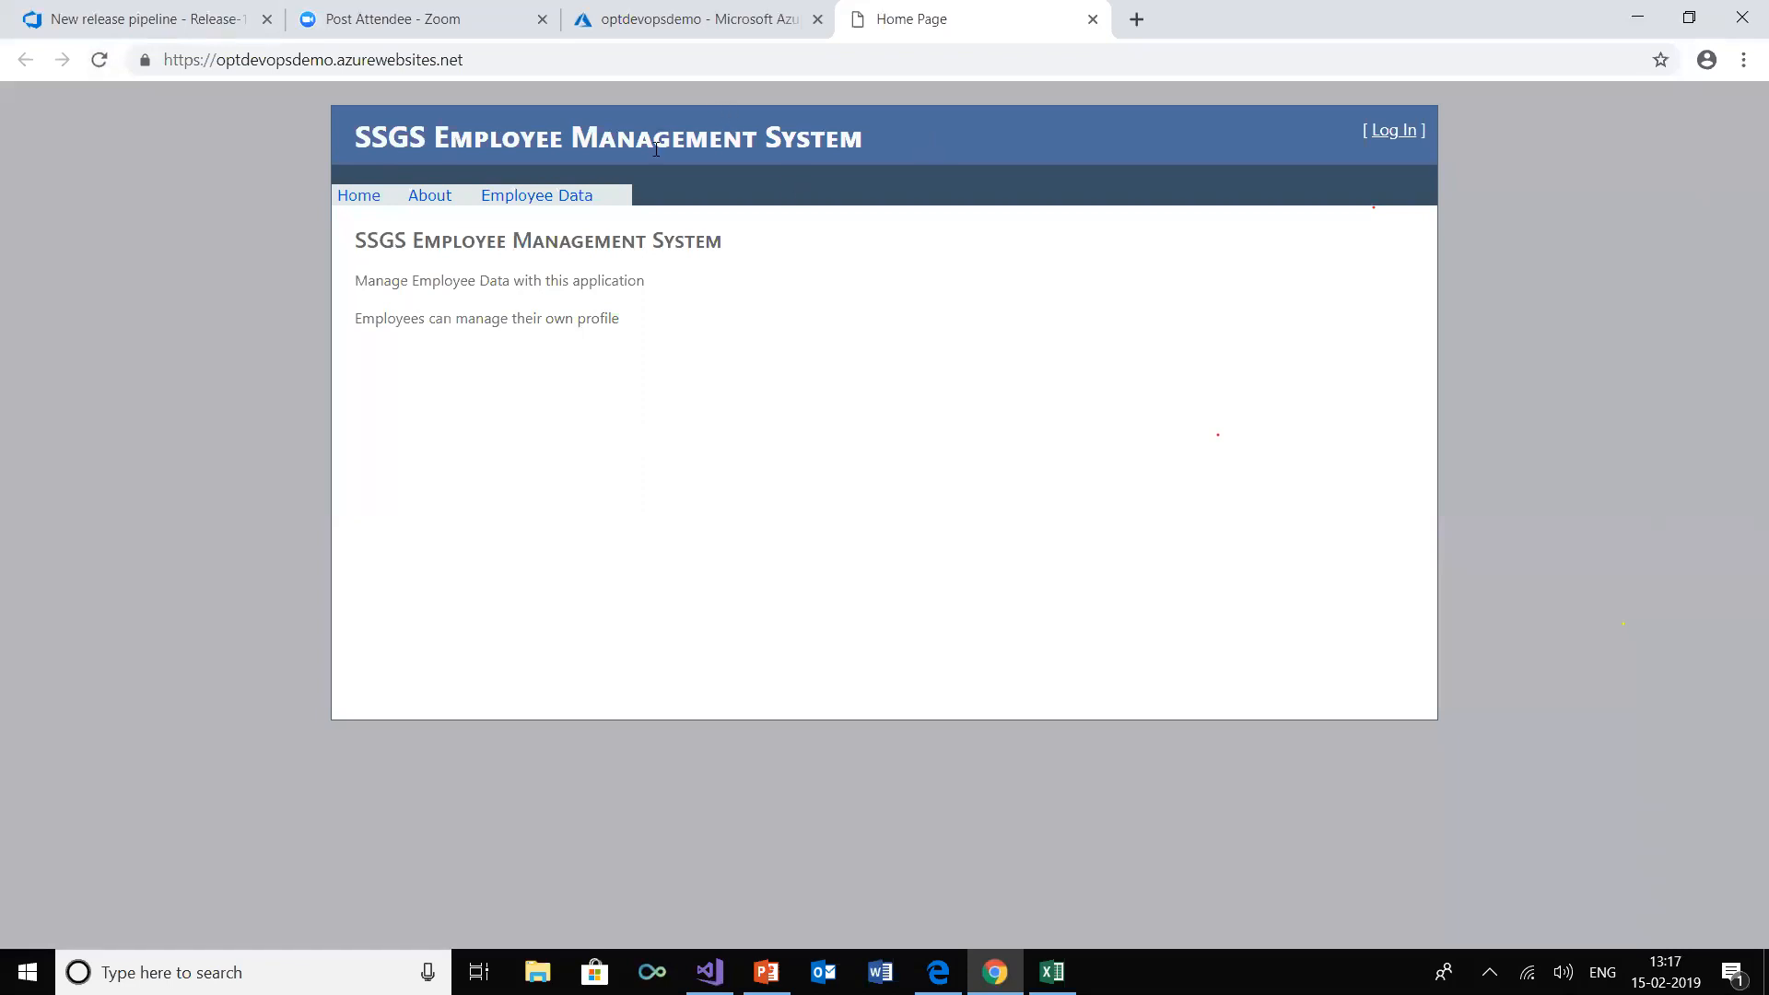
Return to Release-1 in Azure DevOps and open its release pipeline for editing
{"action": "left_click", "coordinate": [143, 17]}
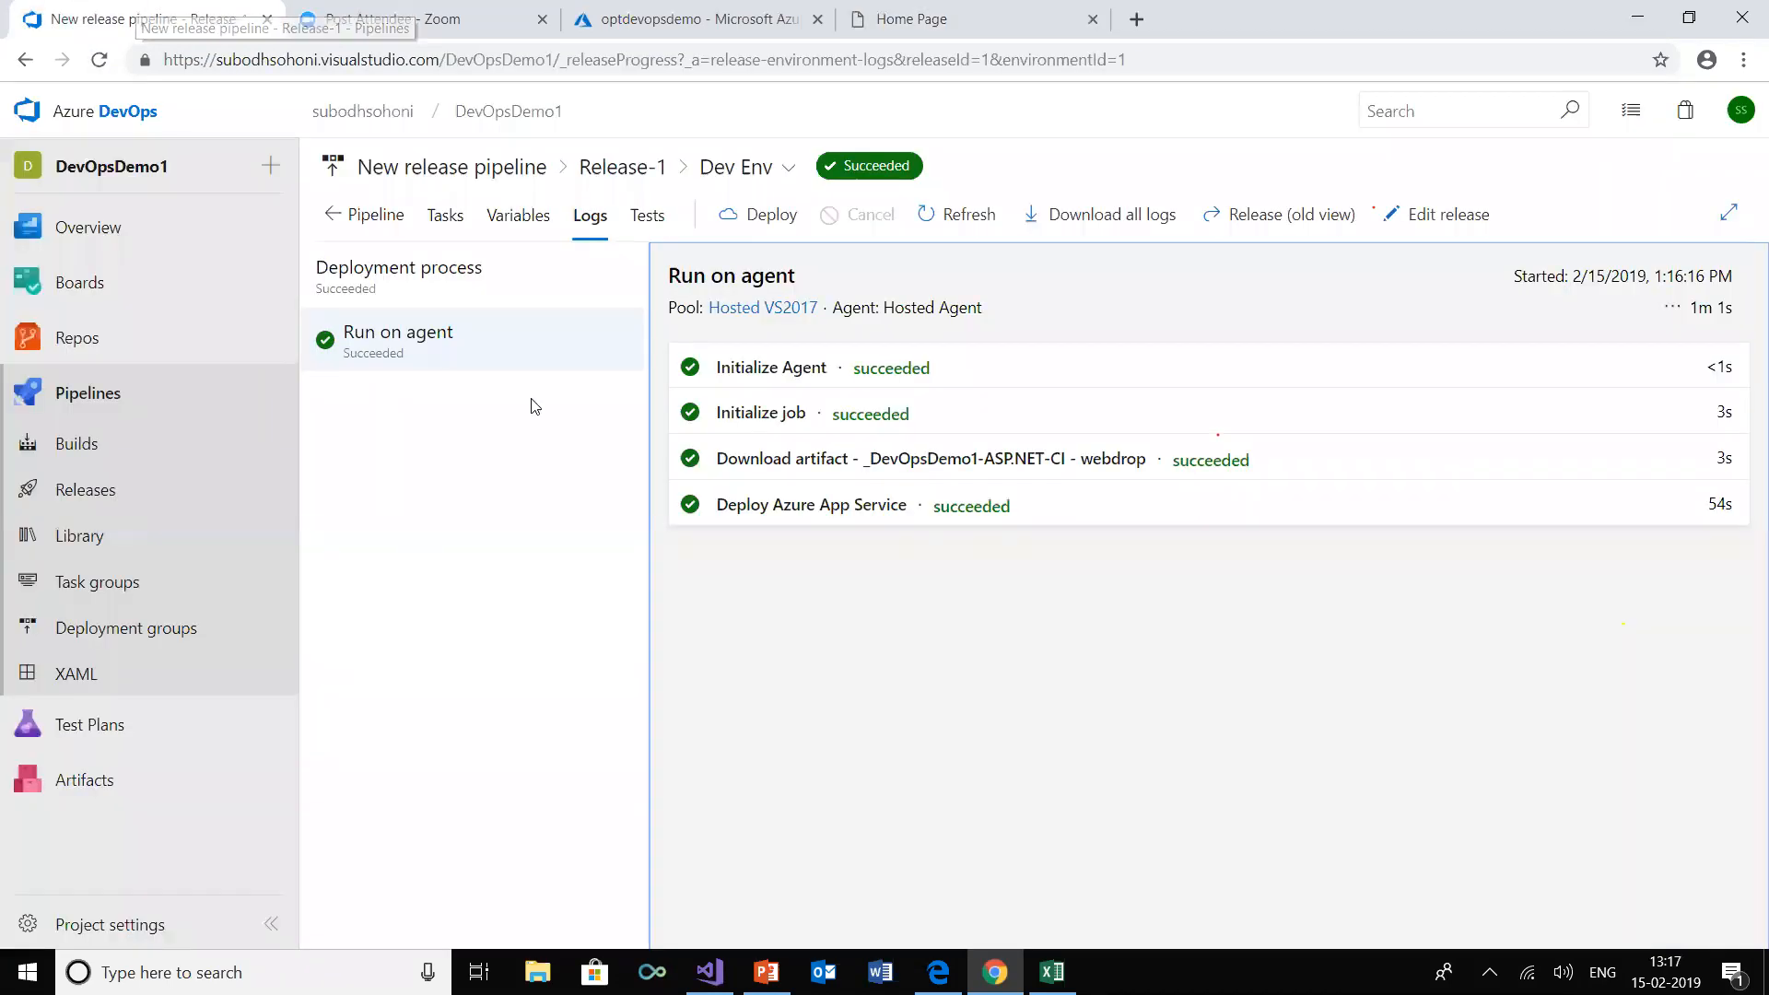
{"action": "left_click", "coordinate": [343, 218]}
{"action": "left_click", "coordinate": [1245, 214]}
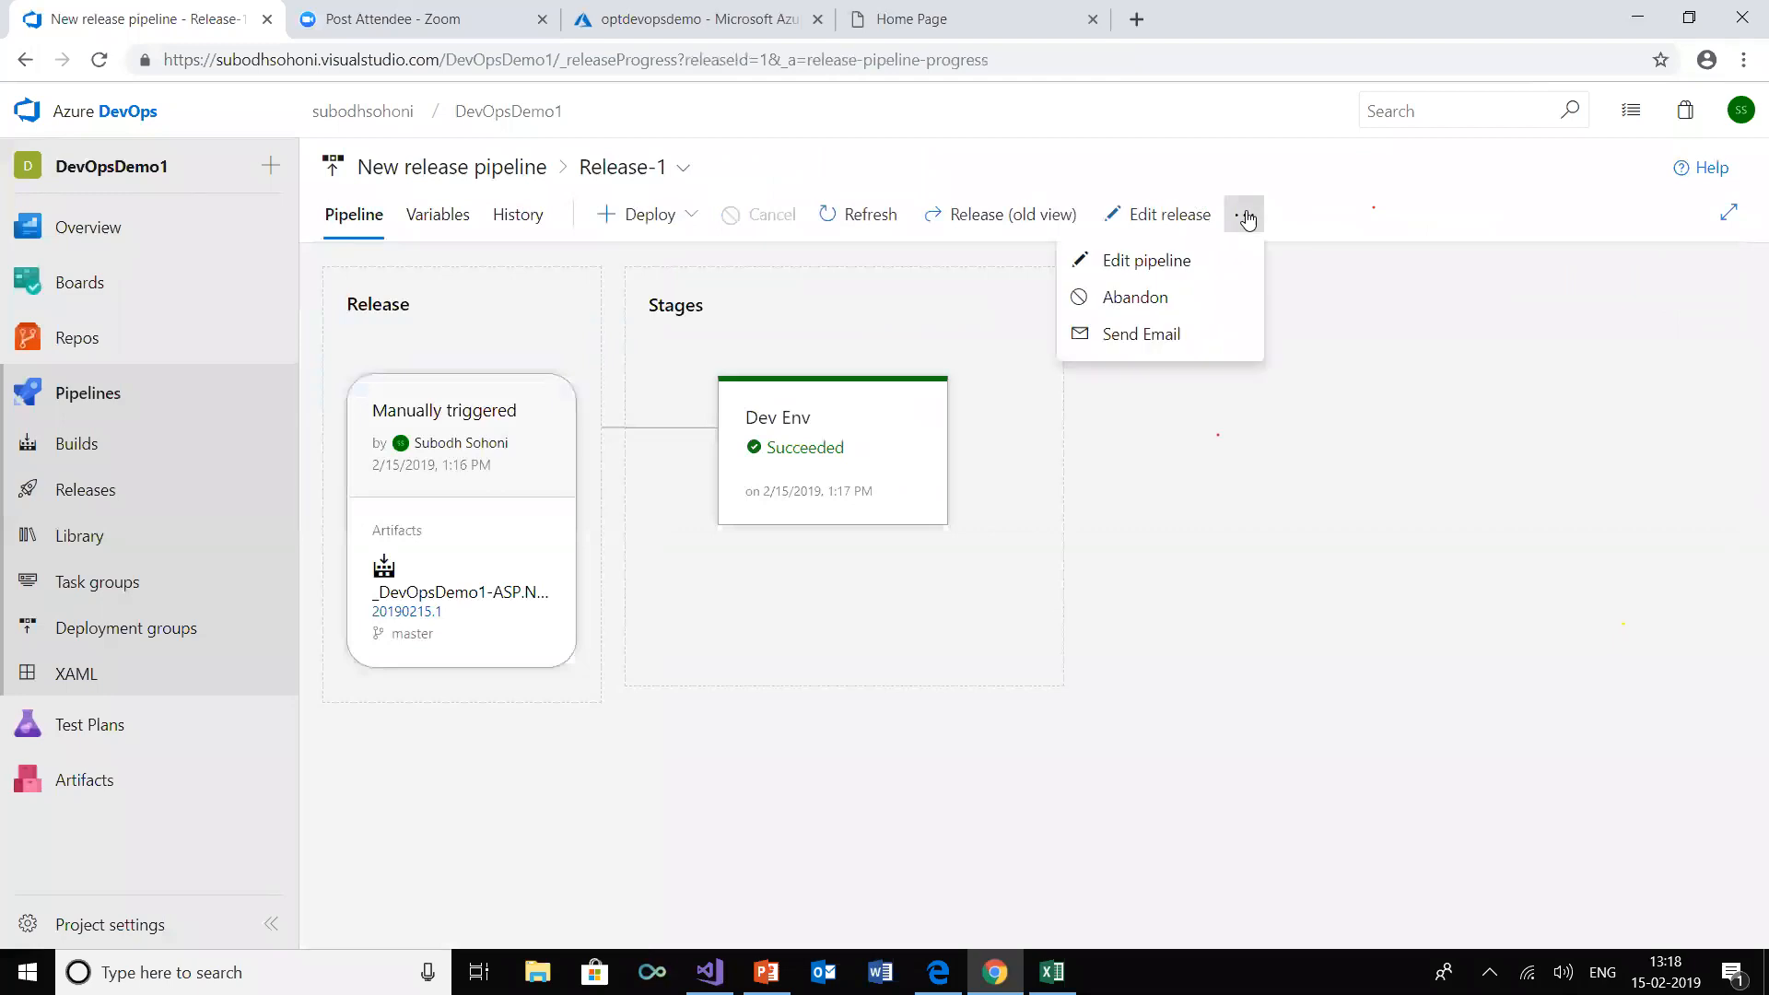
{"action": "left_click", "coordinate": [1219, 272]}
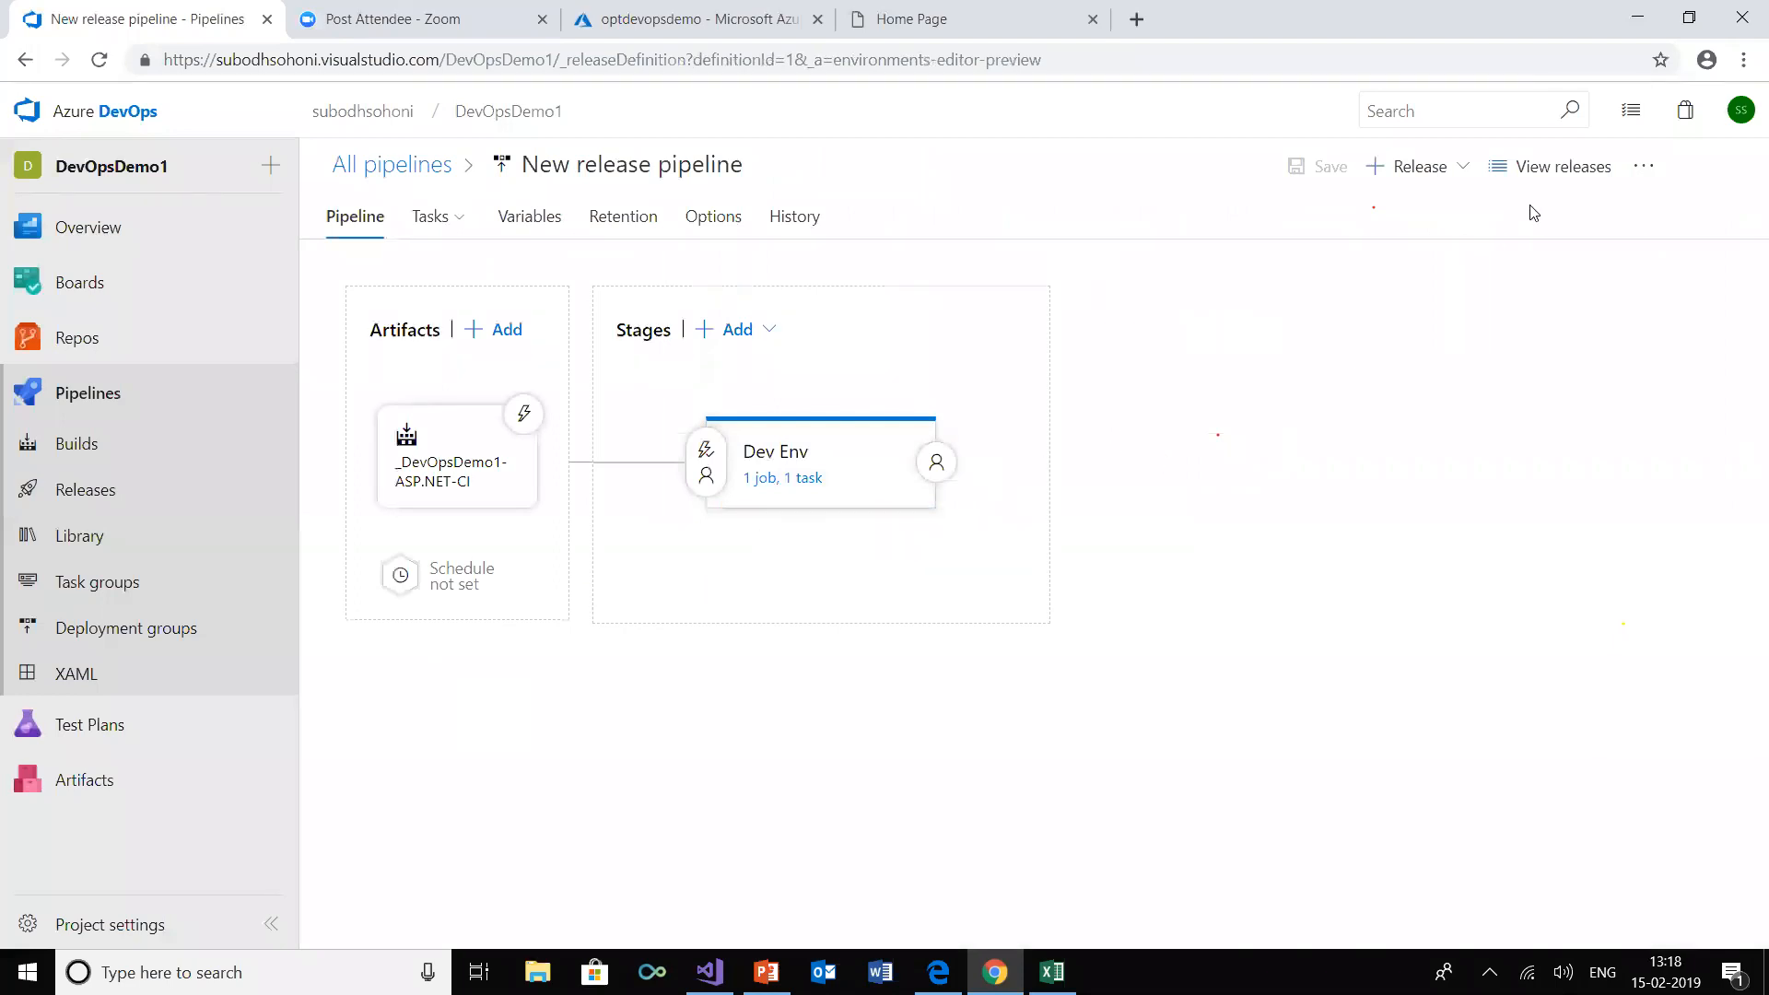
Add a new stage to the release pipeline using the Azure App Service deployment template
{"action": "left_click", "coordinate": [737, 332]}
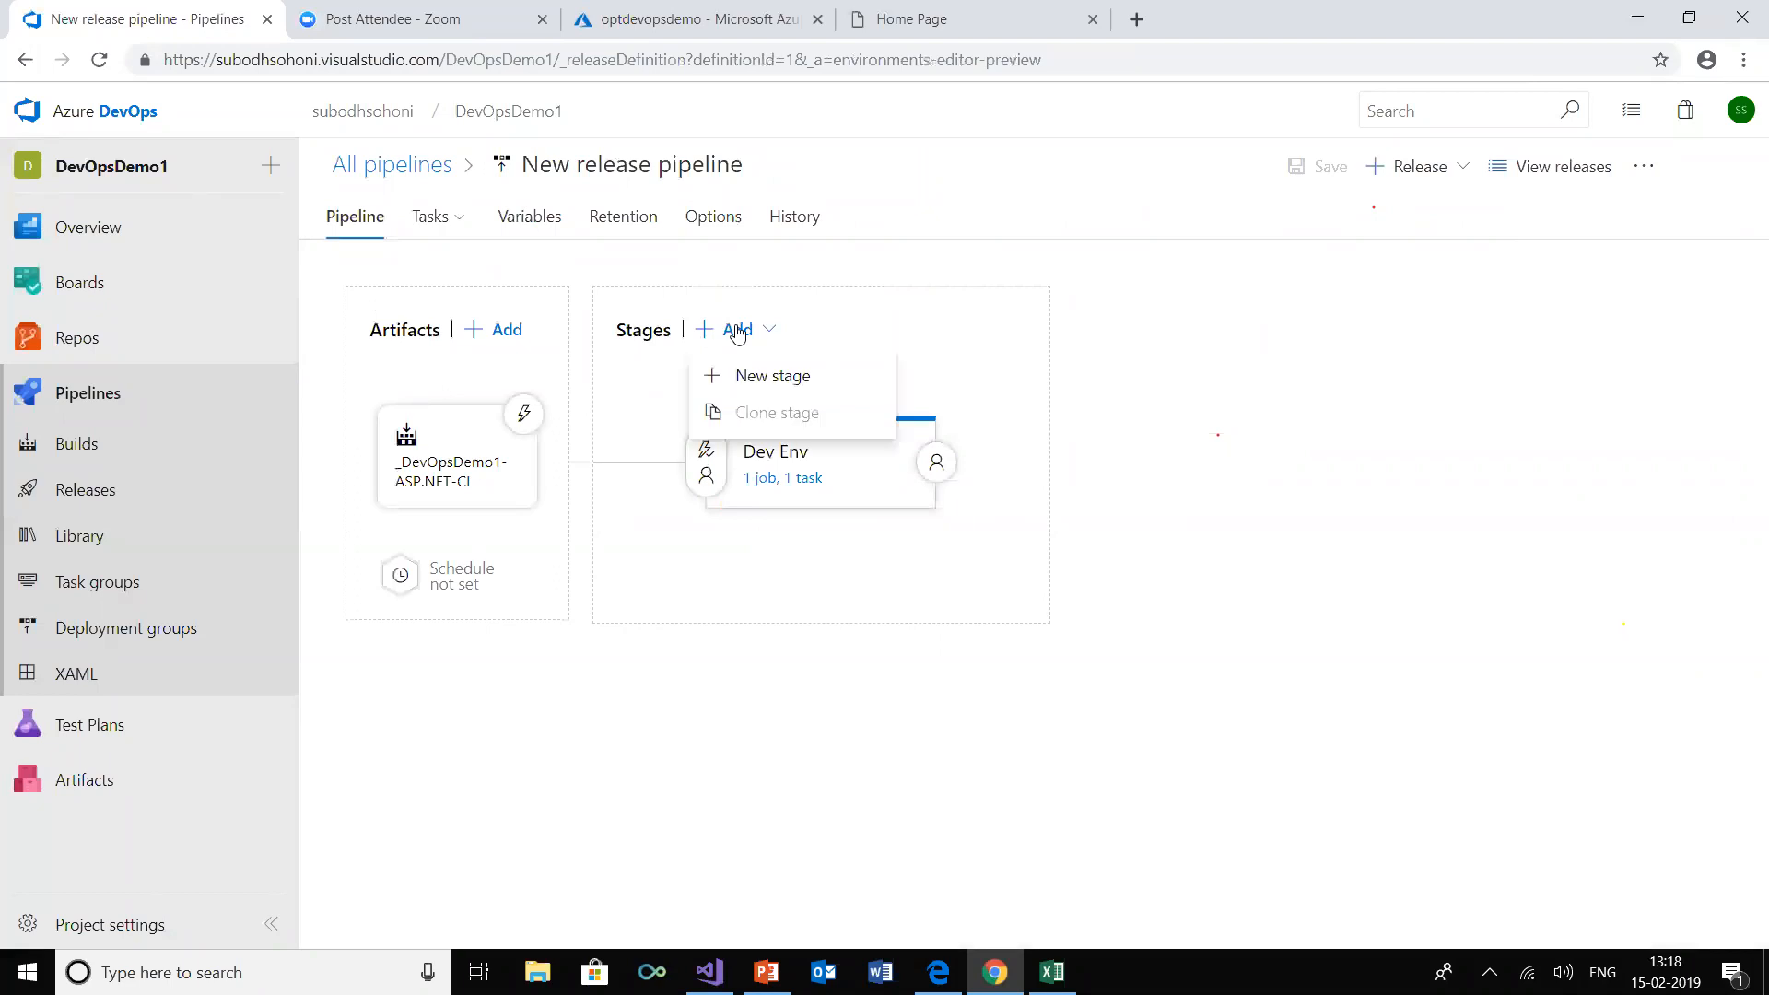
{"action": "left_click", "coordinate": [736, 373]}
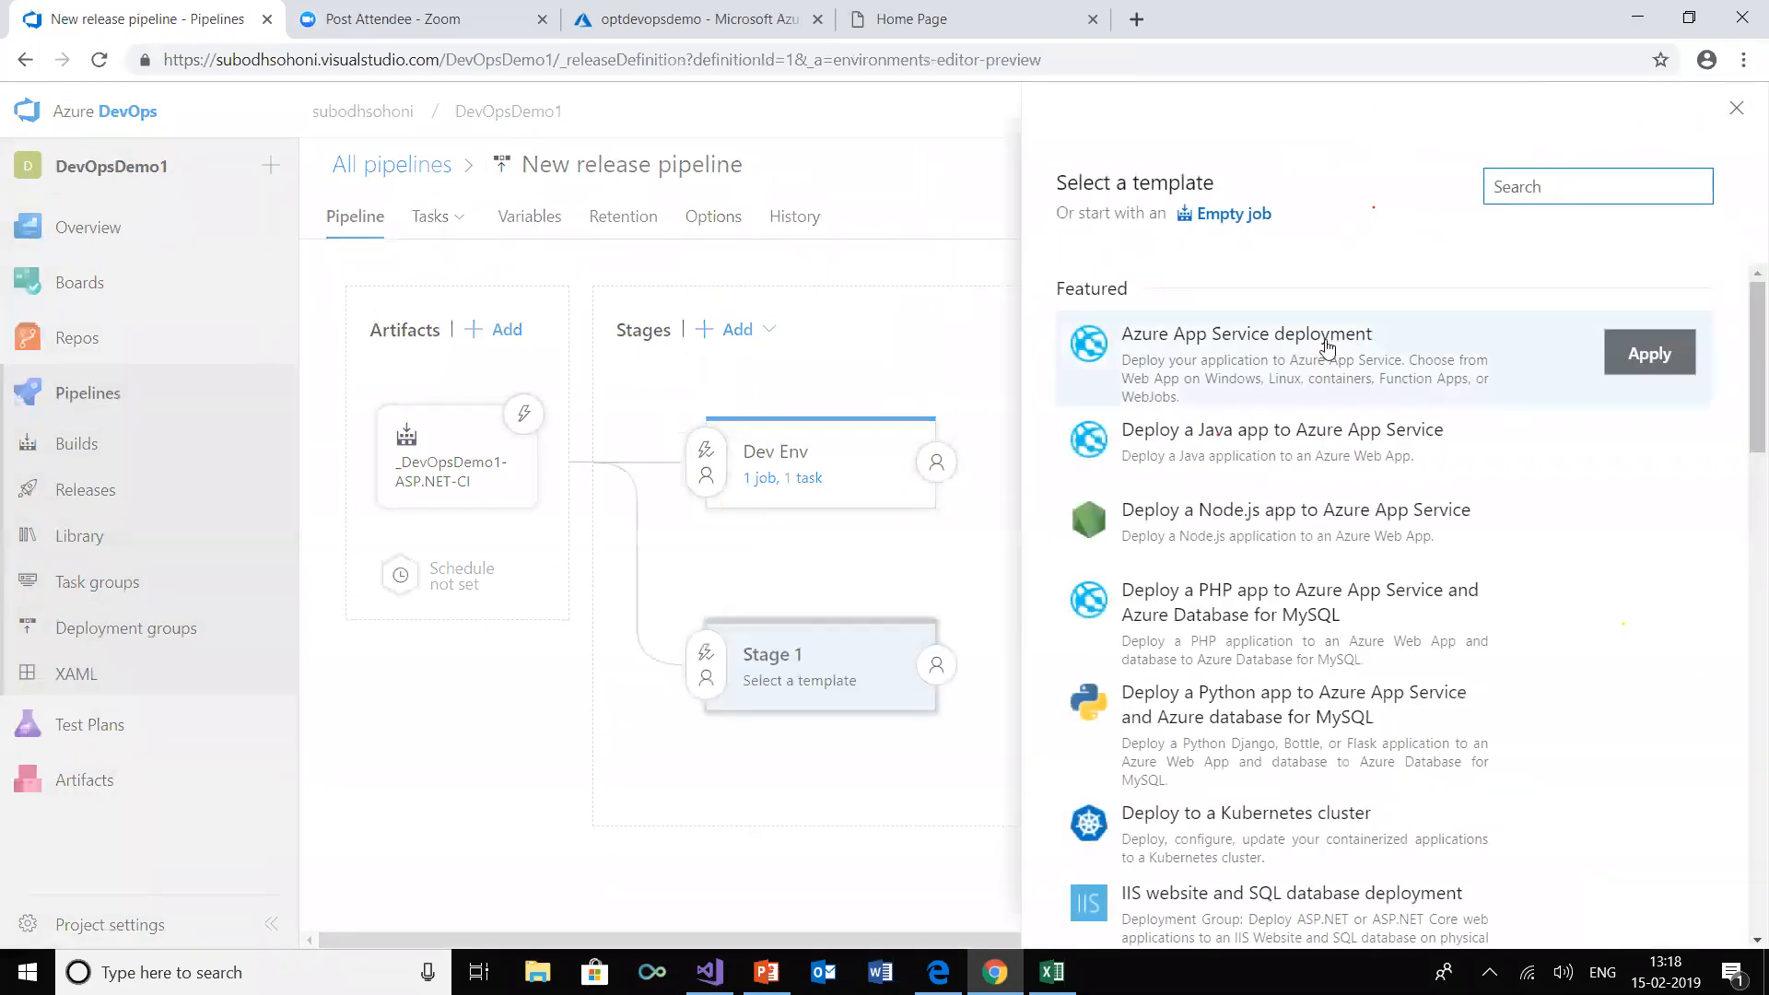
{"action": "left_click", "coordinate": [1326, 347]}
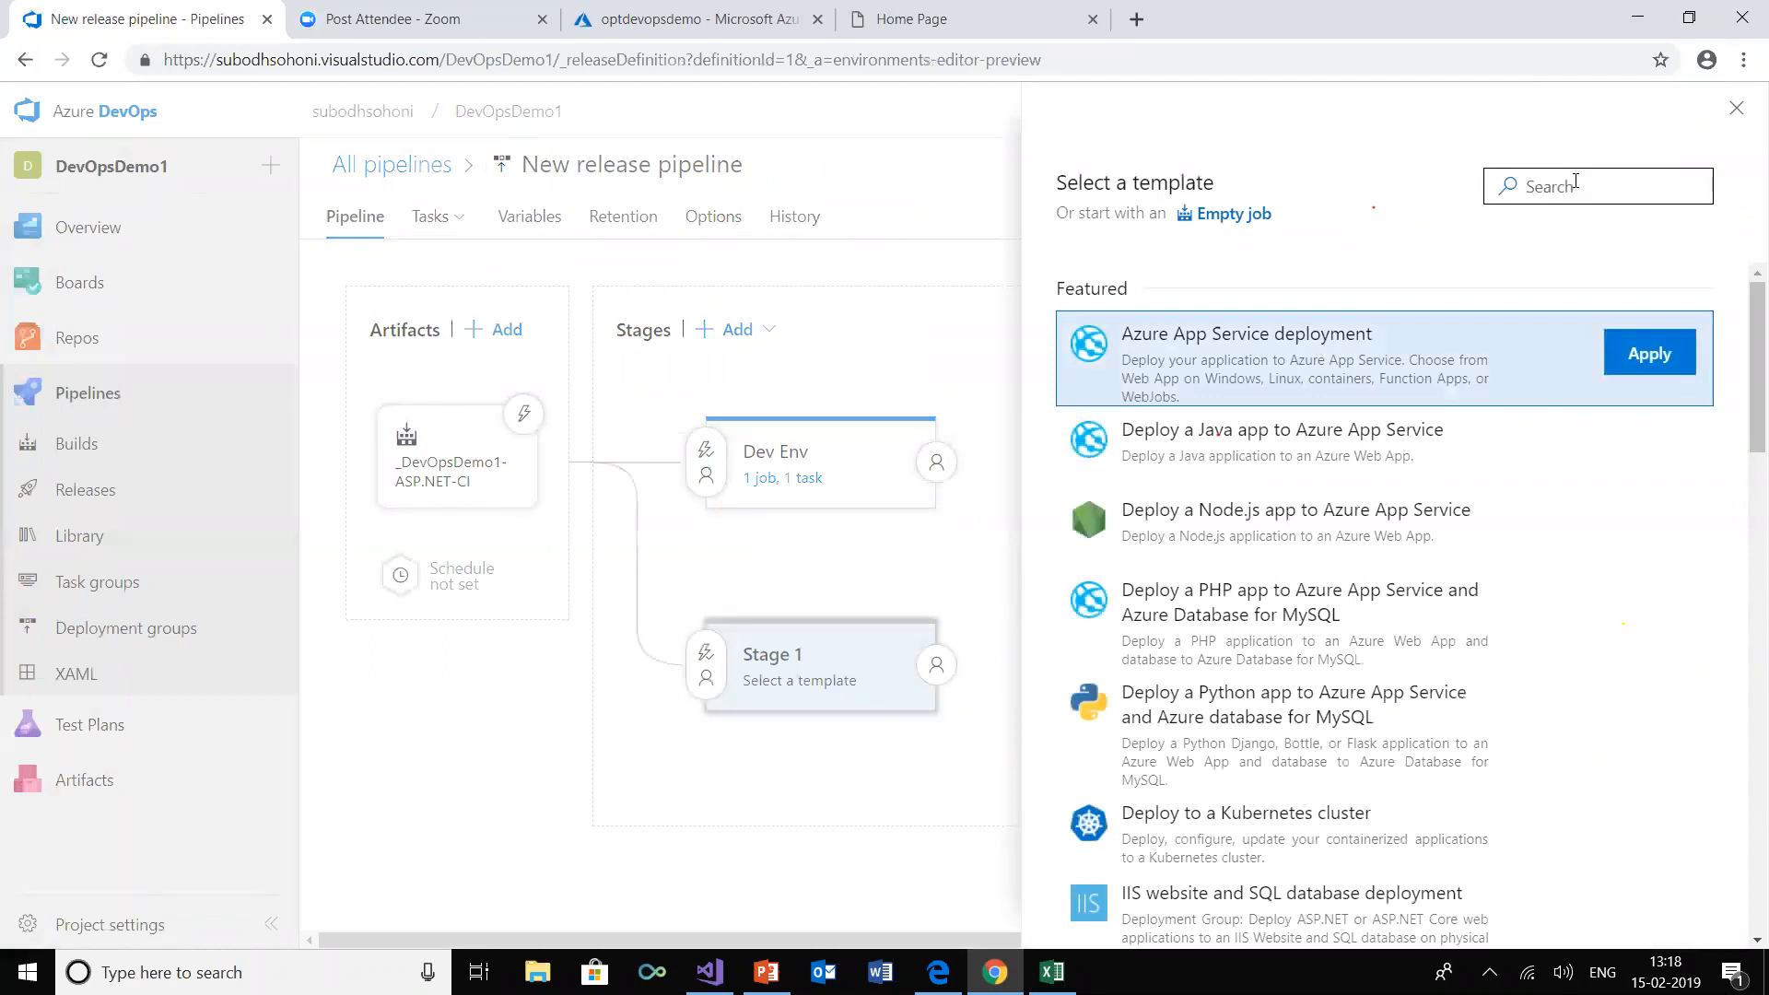
{"action": "left_click", "coordinate": [1648, 355]}
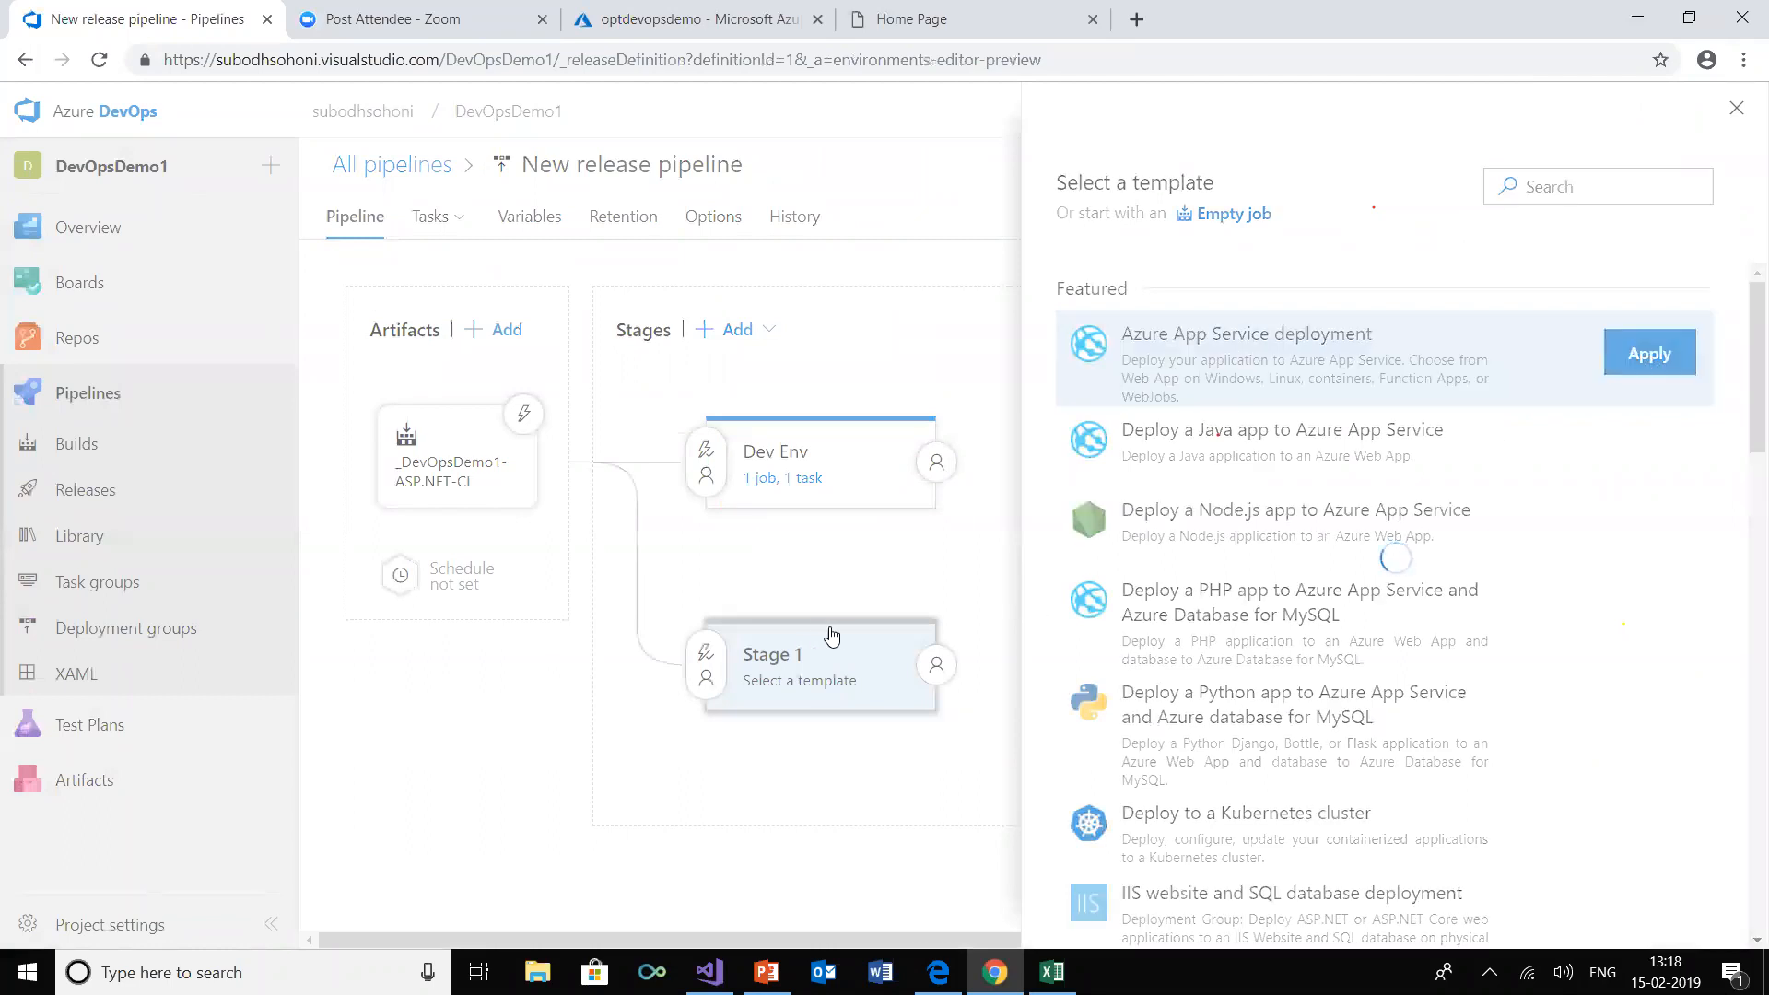
Name the new stage Test Env
{"action": "left_click", "coordinate": [1253, 474]}
{"action": "left_click", "coordinate": [1246, 453]}
{"action": "left_click", "coordinate": [1217, 472]}
{"action": "key", "text": "BackSpace"}
{"action": "key", "text": "BackSpace"}
{"action": "key", "text": "BackSpace"}
{"action": "key", "text": "BackSpace"}
{"action": "key", "text": "BackSpace"}
{"action": "key", "text": "BackSpace"}
{"action": "key", "text": "BackSpace"}
{"action": "type", "text": "Test Env"}
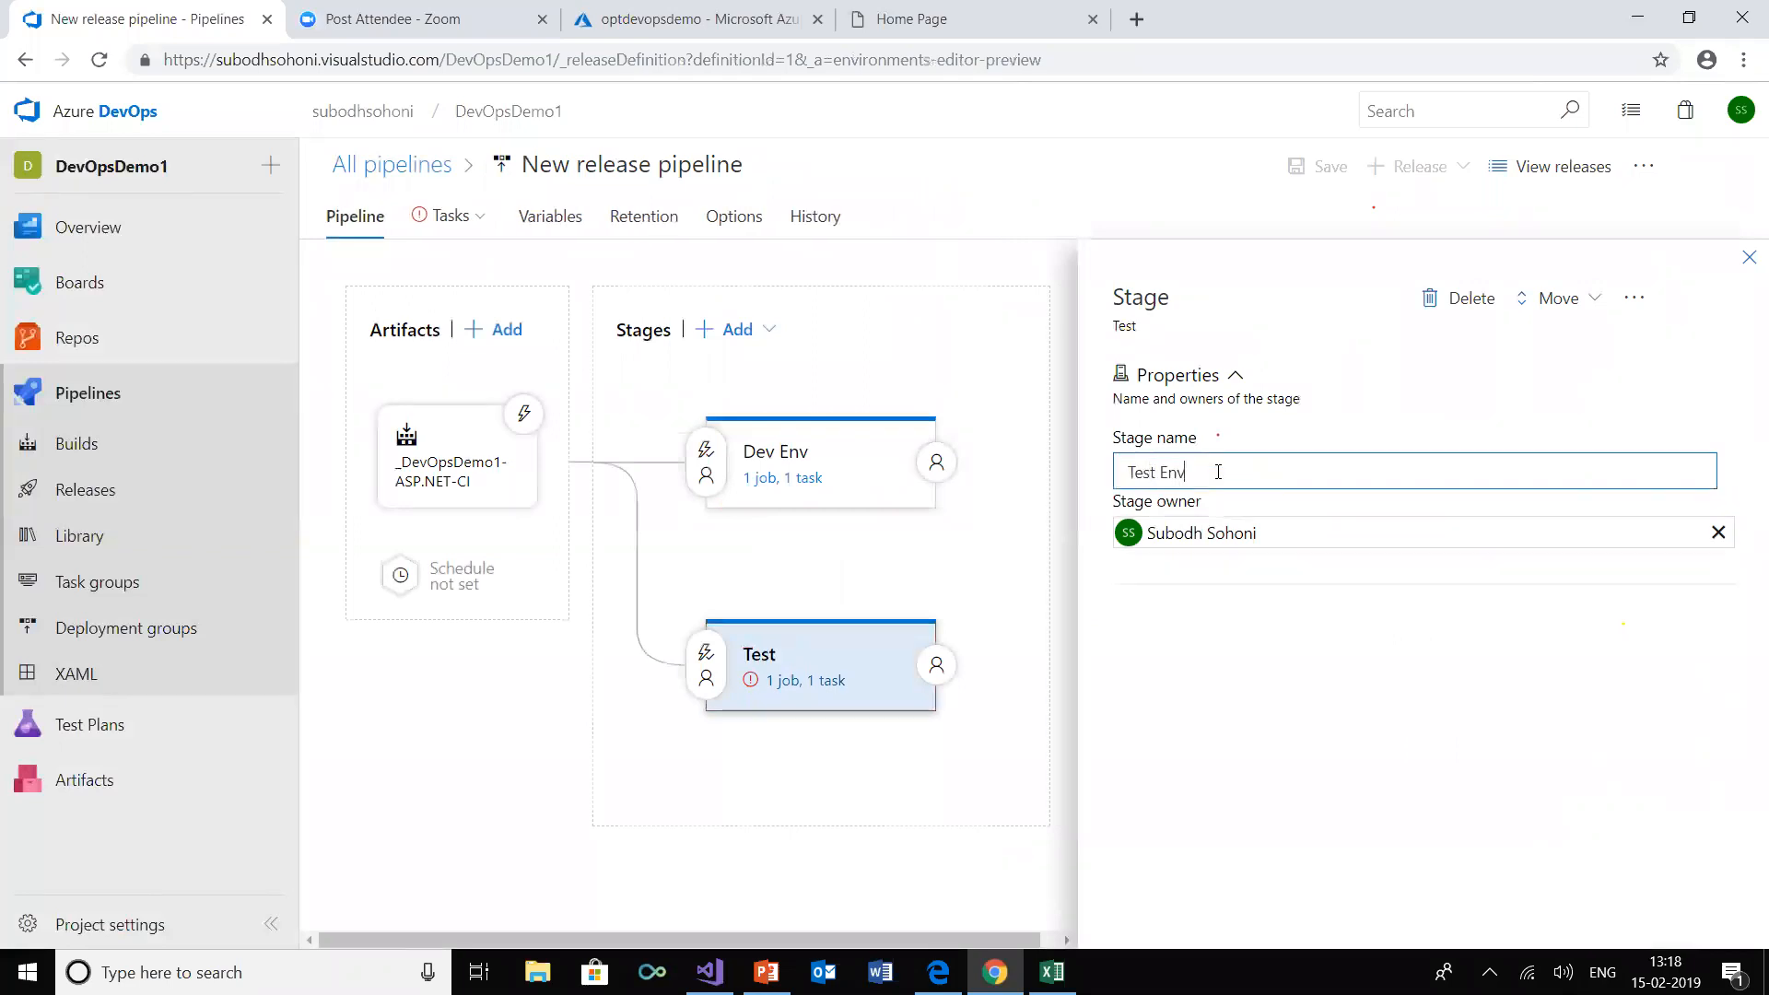
Open the pre-deployment conditions of the Dev Env stage to examine its trigger options
{"action": "mouse_move", "coordinate": [829, 770]}
{"action": "left_click", "coordinate": [429, 708]}
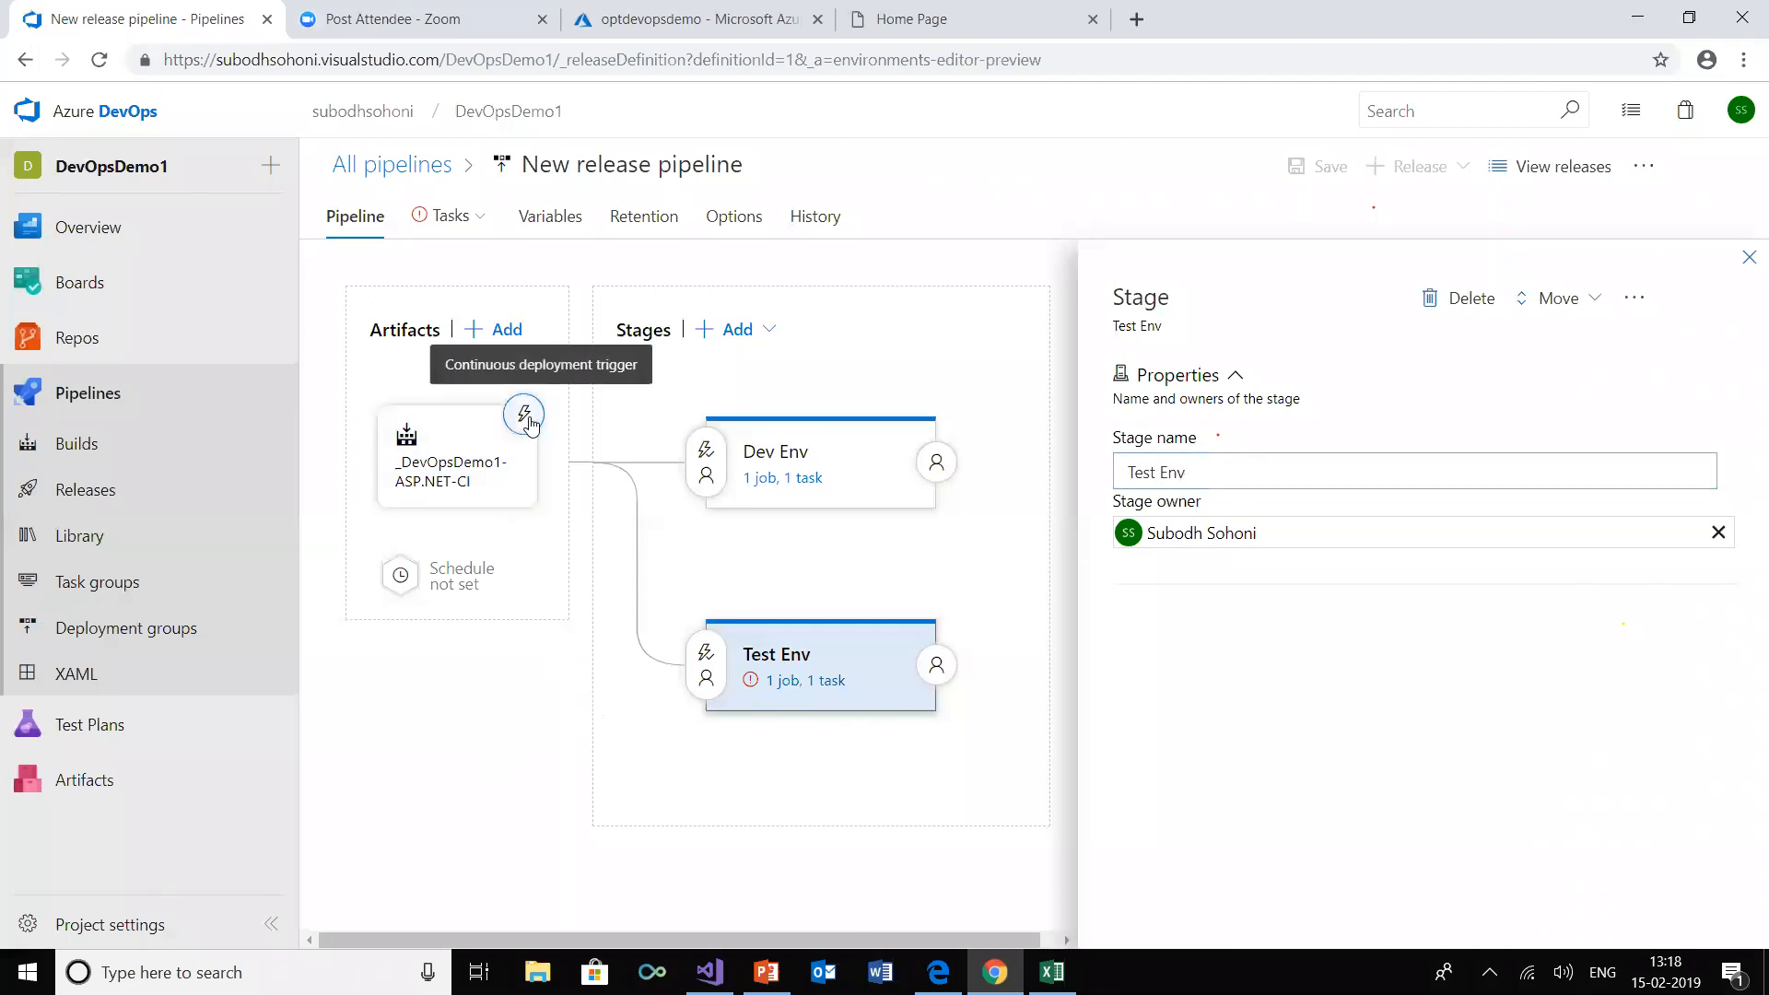
{"action": "mouse_move", "coordinate": [717, 464]}
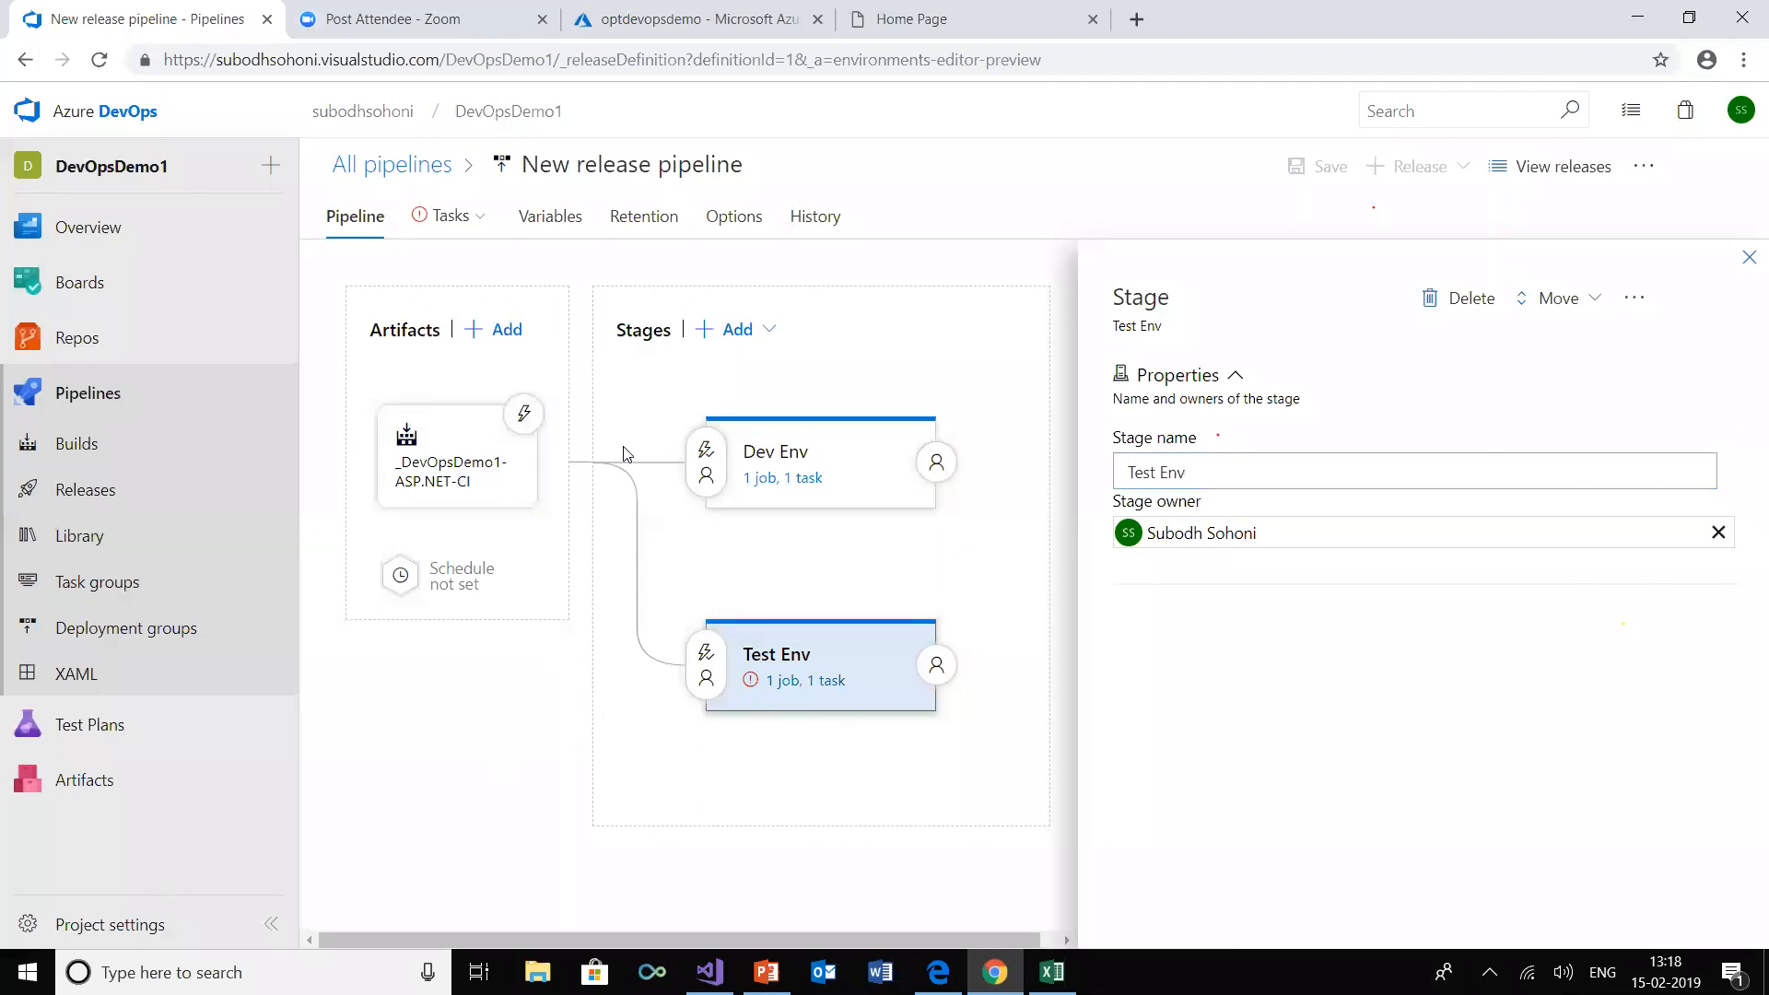
{"action": "left_click", "coordinate": [709, 454]}
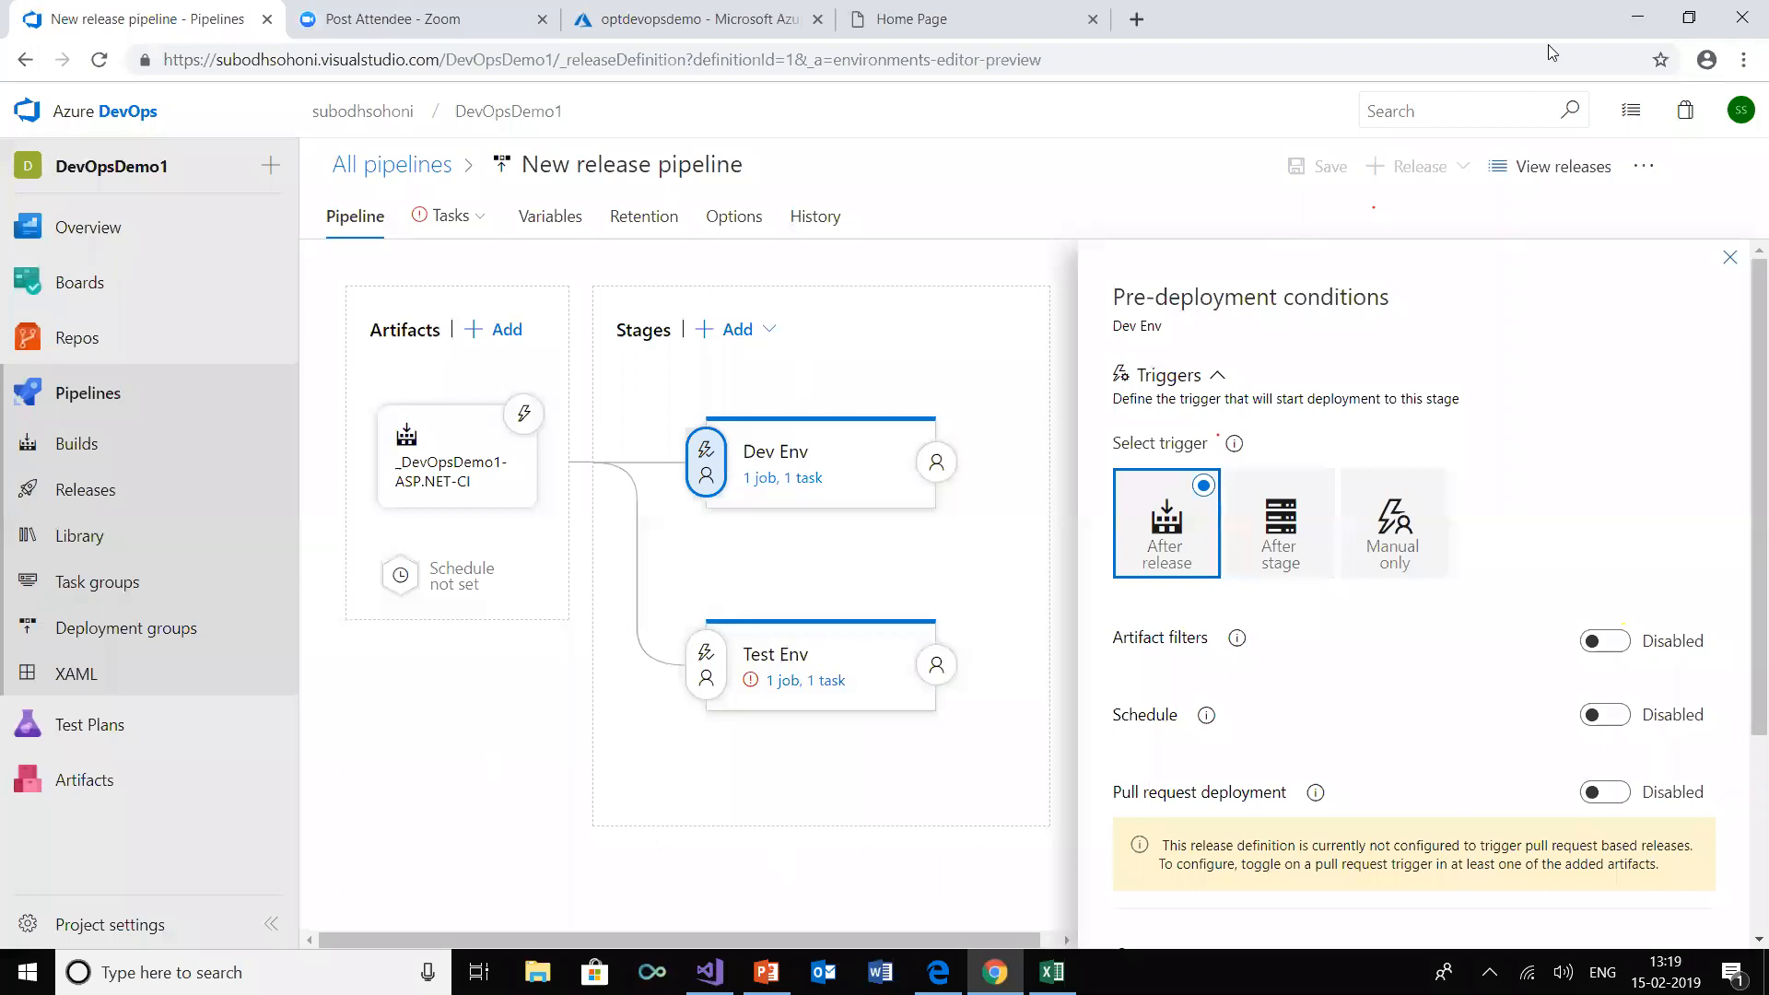
Switch to the Overview of DevOps and Azure DevOps presentation in PowerPoint and start the slide show from the Dashboard and Wiki slide
{"action": "left_click", "coordinate": [1633, 20]}
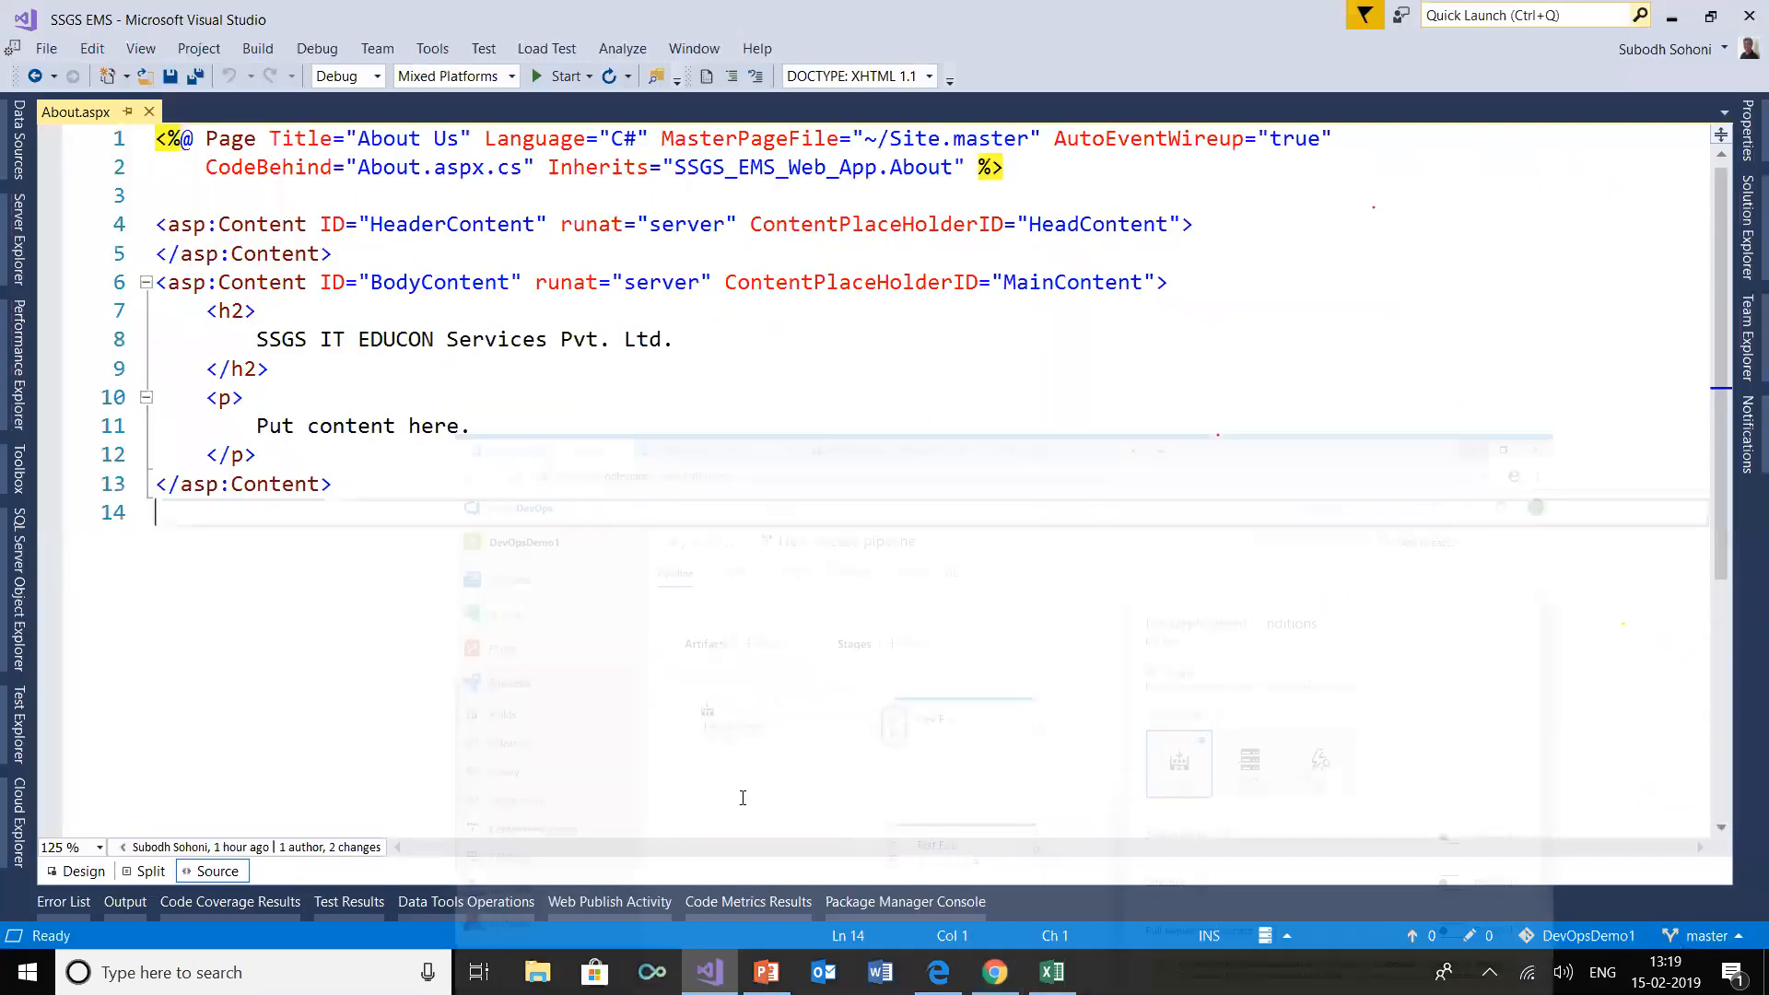
{"action": "left_click", "coordinate": [765, 971]}
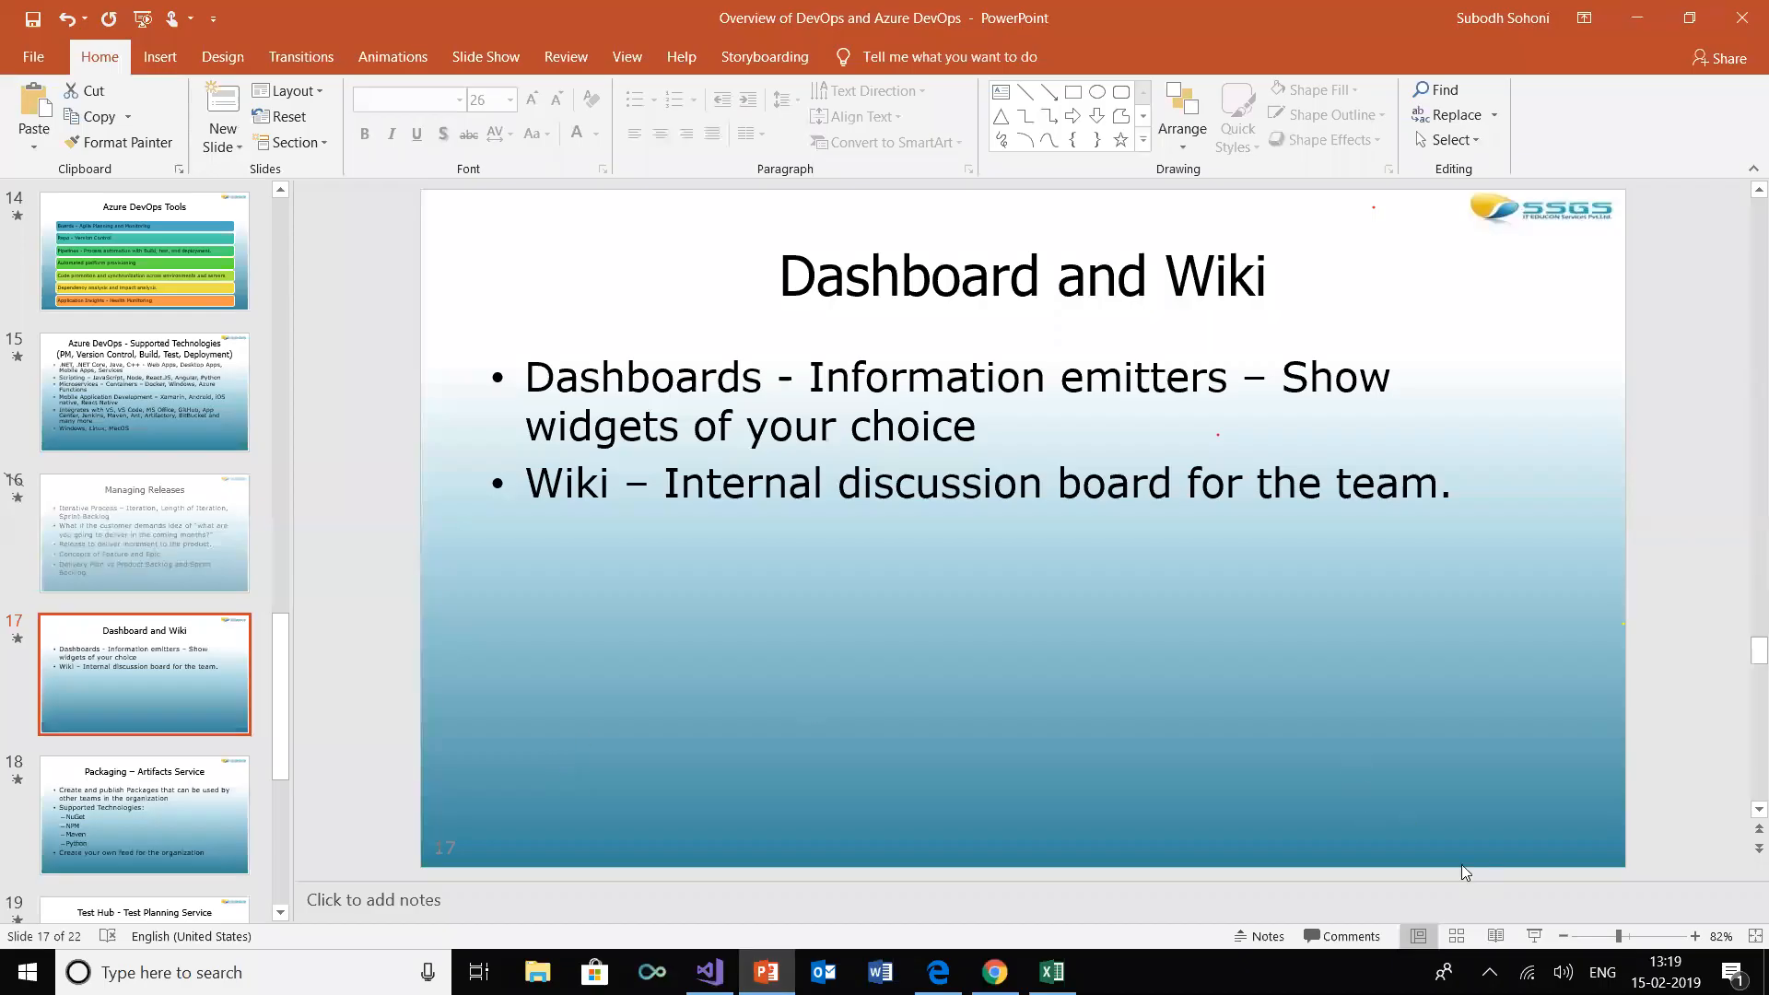
{"action": "left_click", "coordinate": [1535, 936]}
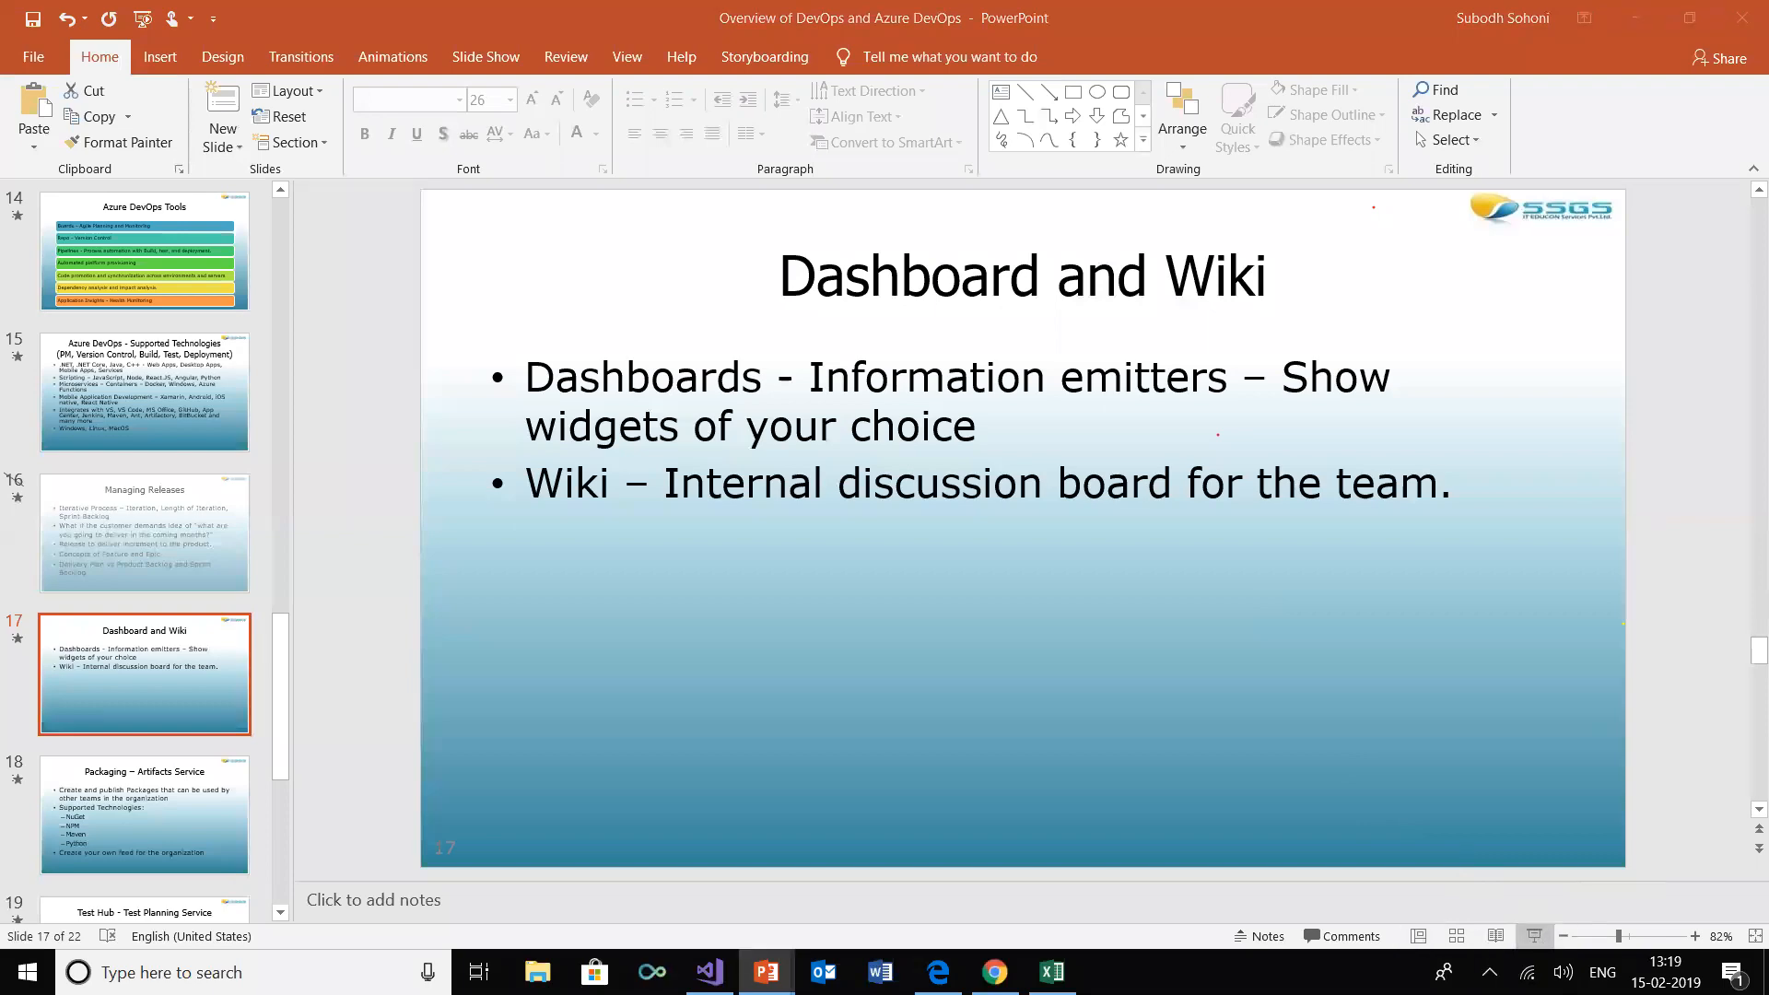
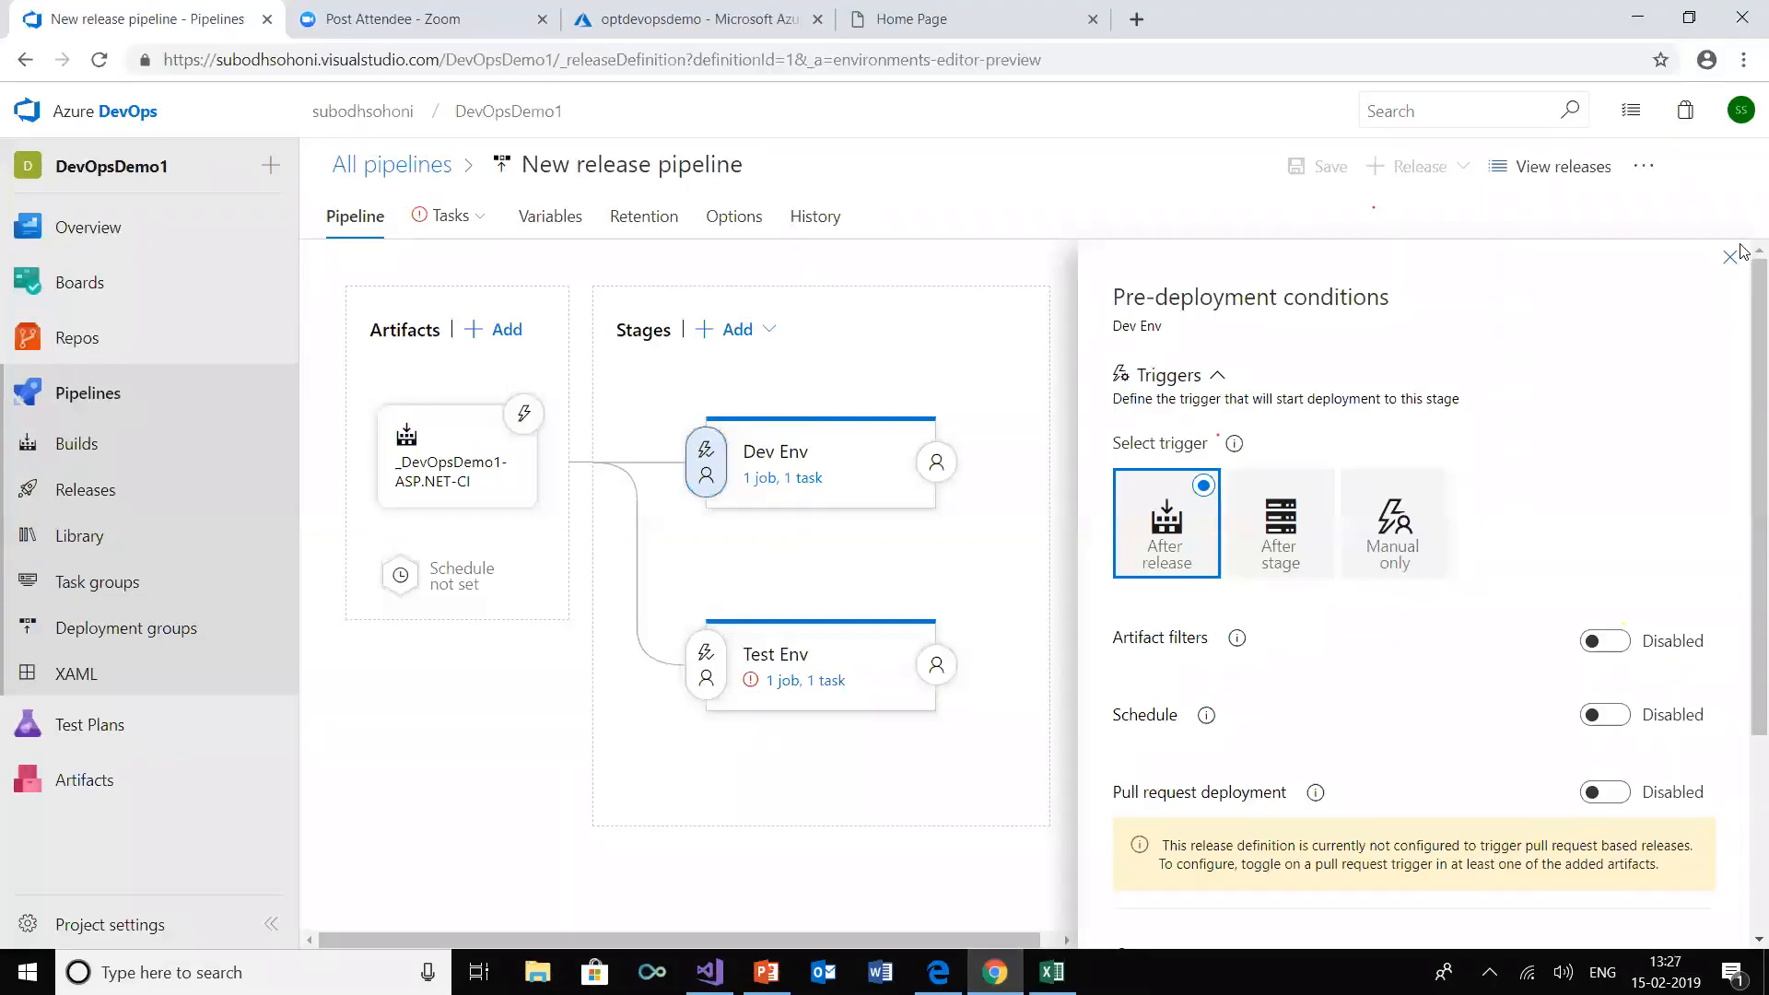
Open the Dev Env stage's deployment tasks and compare the accounts signed in to the optdevopsdemo Azure portal page and Azure DevOps
{"action": "left_click", "coordinate": [1731, 259]}
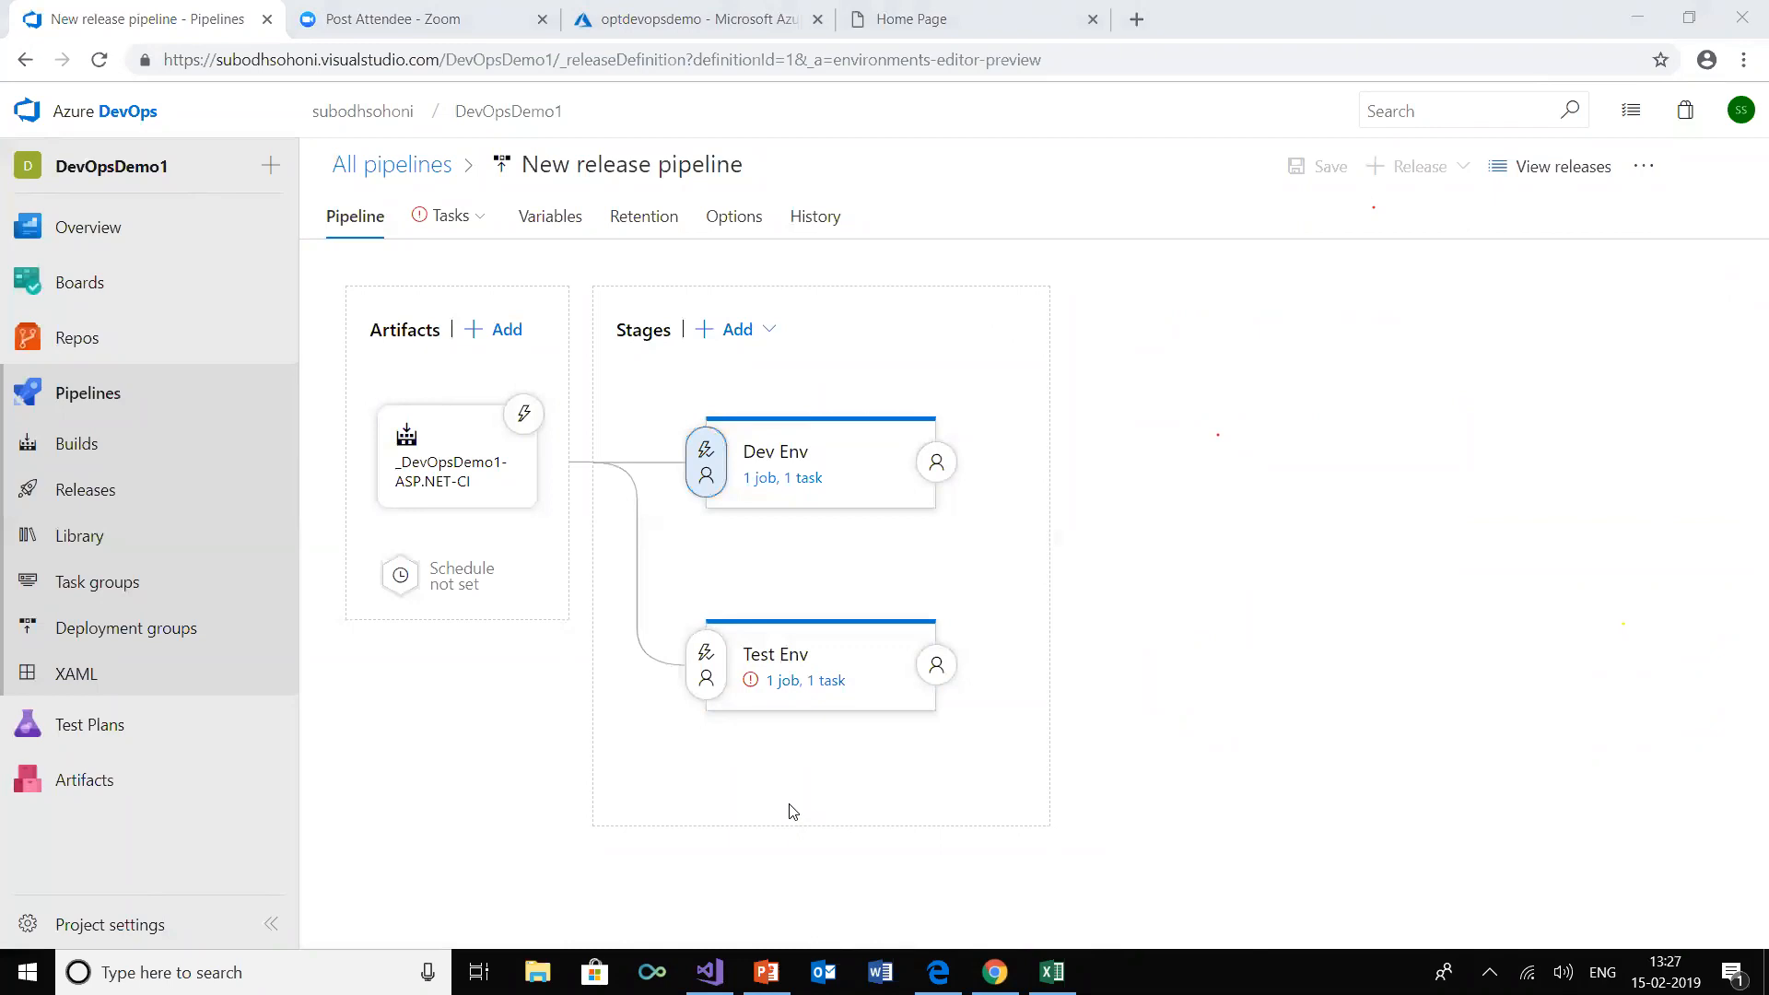
{"action": "left_click", "coordinate": [781, 480]}
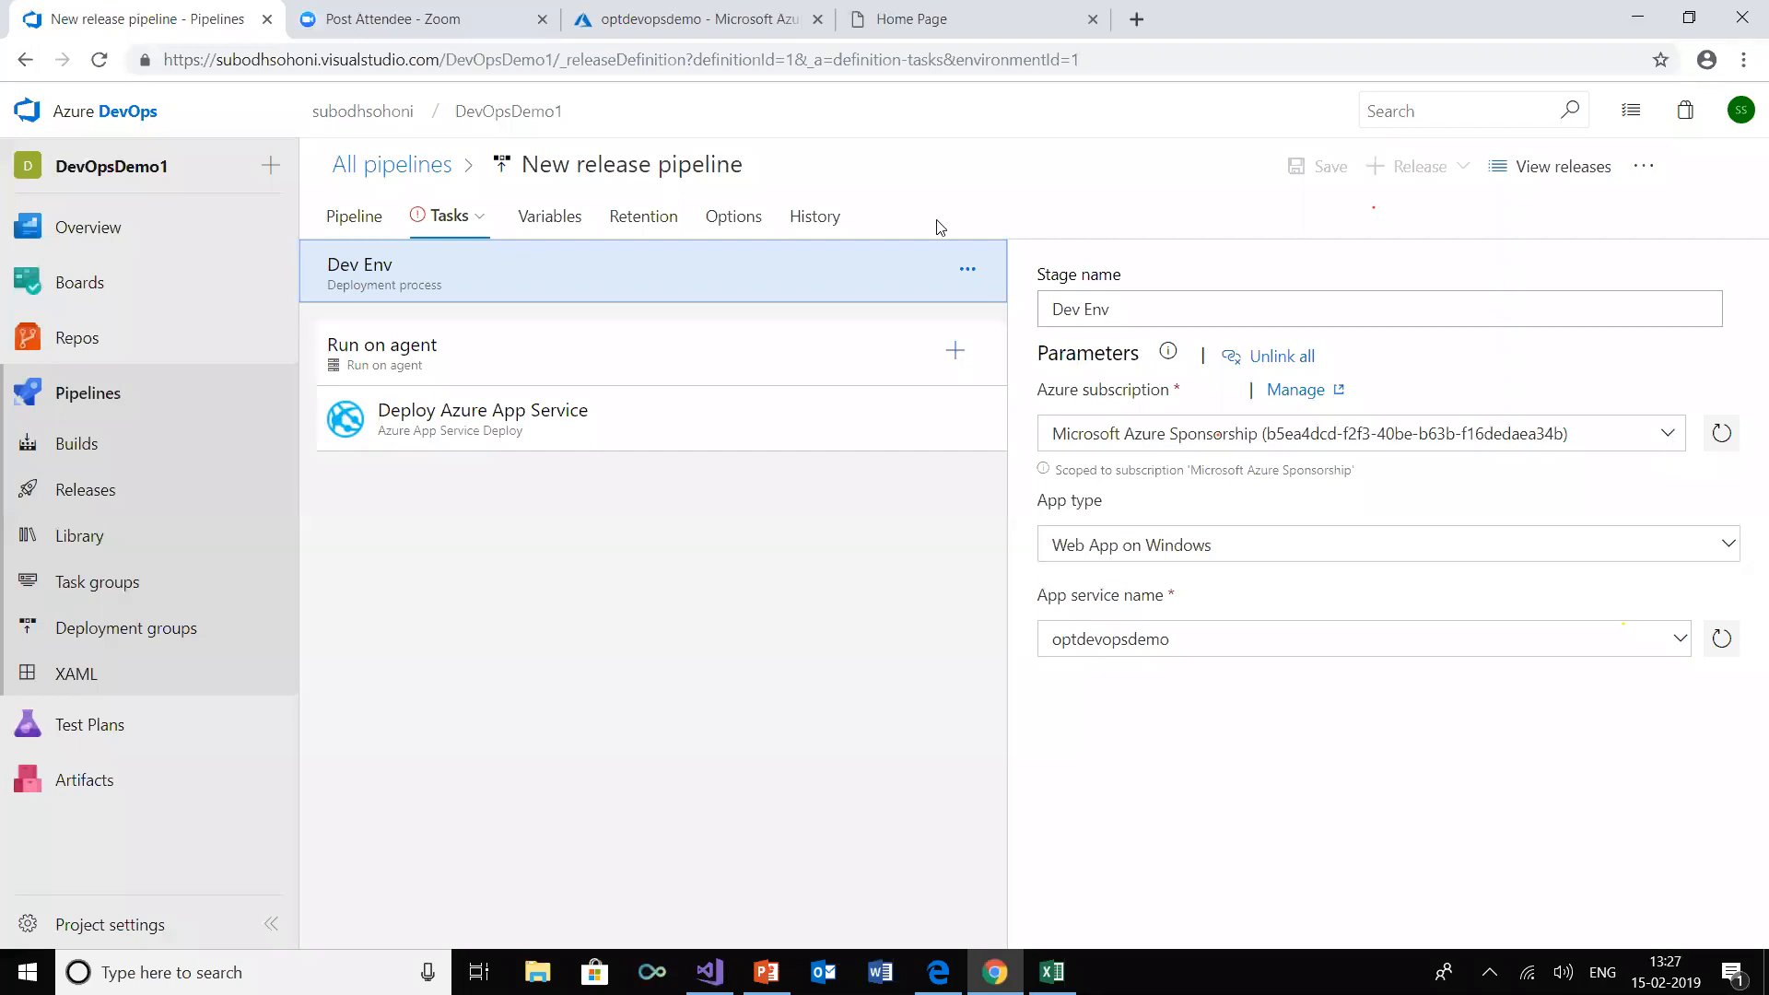
{"action": "left_click", "coordinate": [630, 25]}
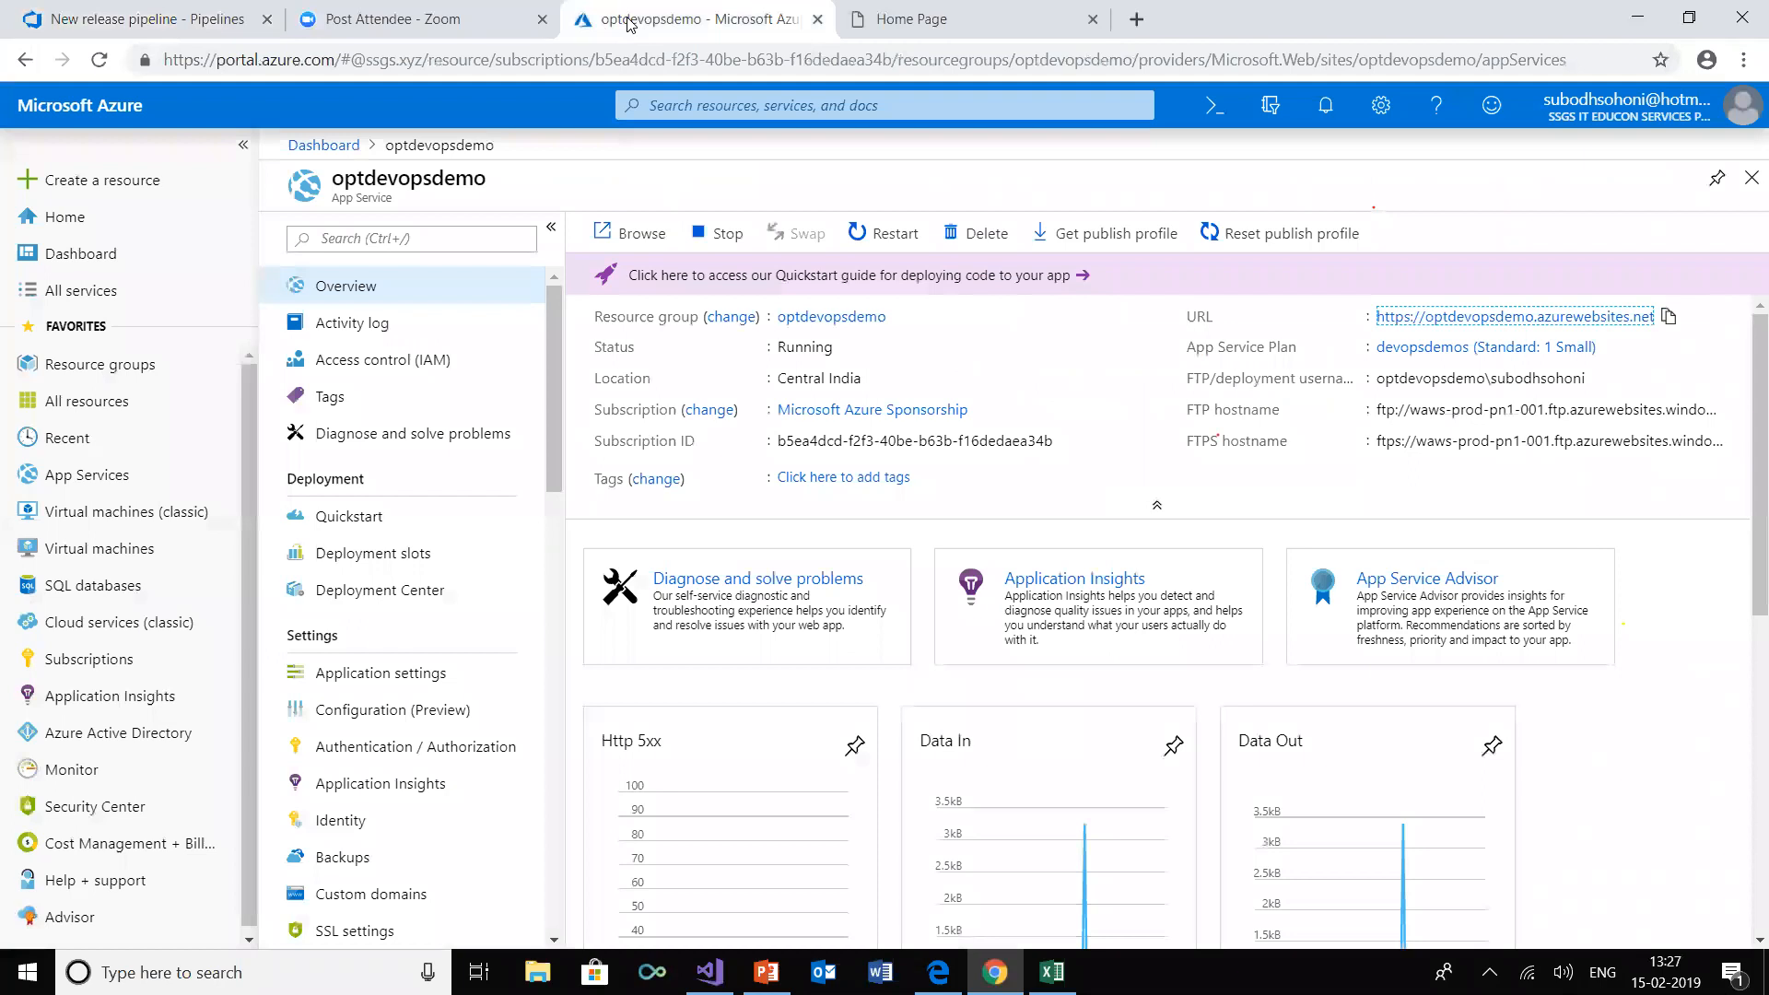
{"action": "left_click", "coordinate": [92, 20]}
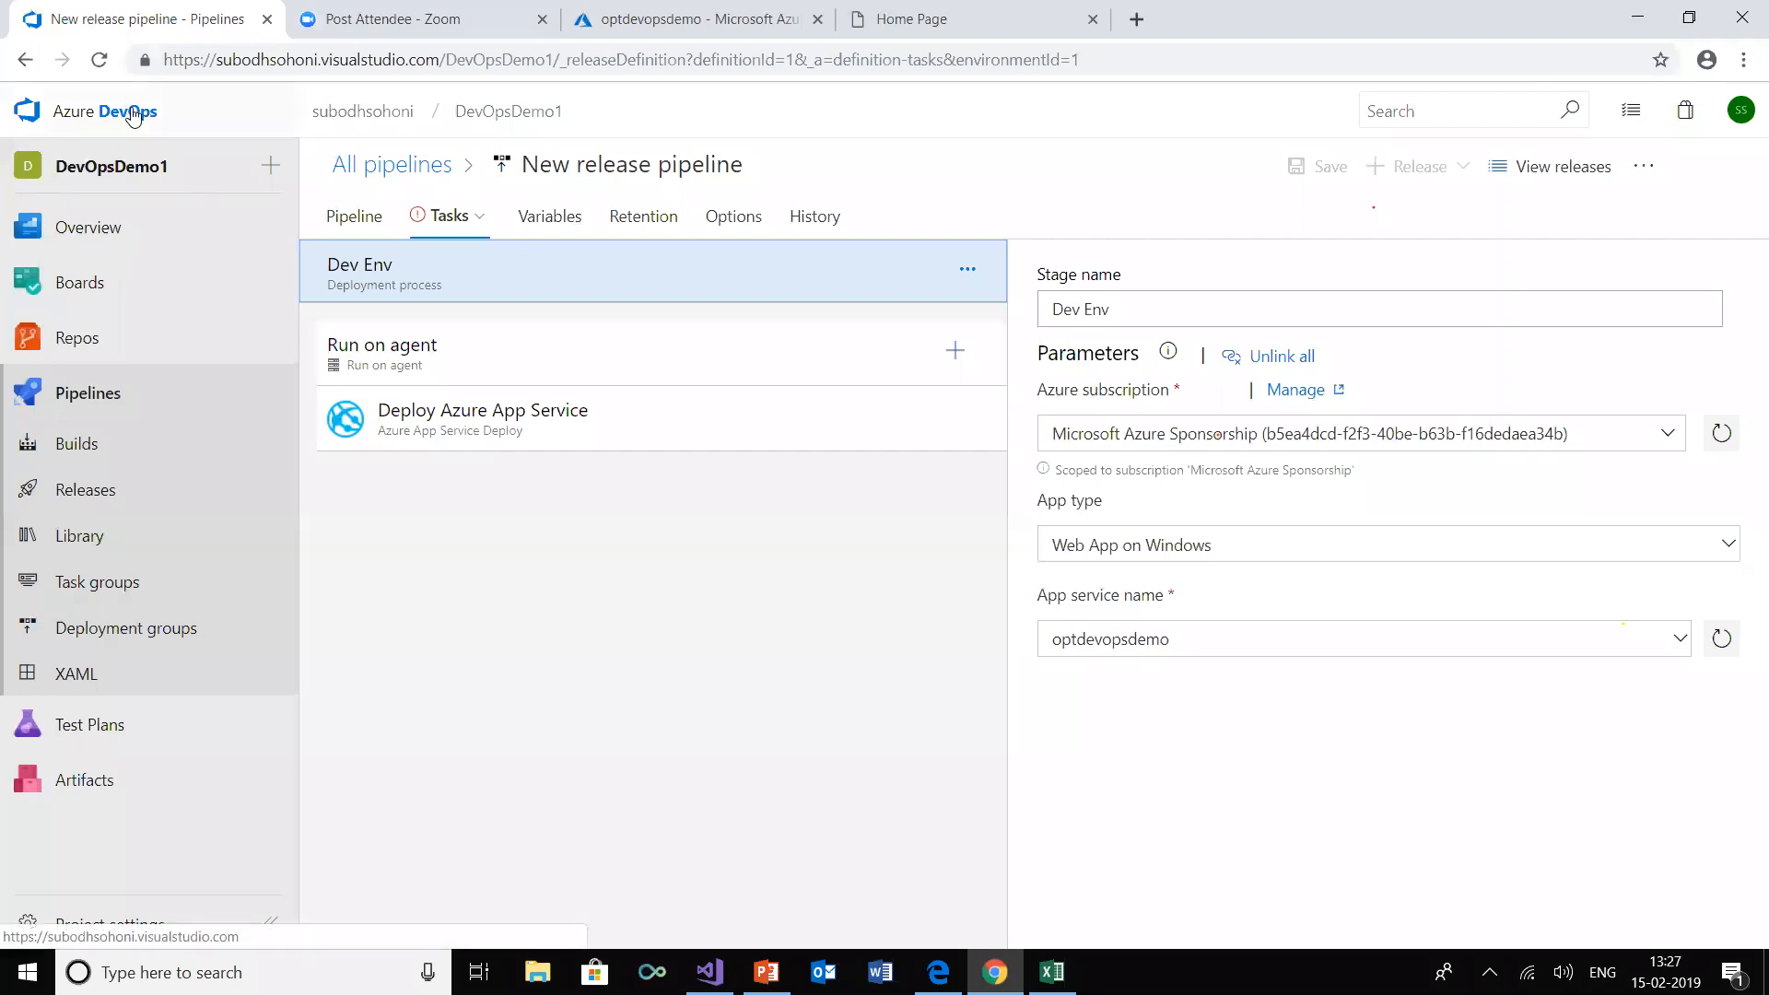
{"action": "left_click", "coordinate": [1740, 113]}
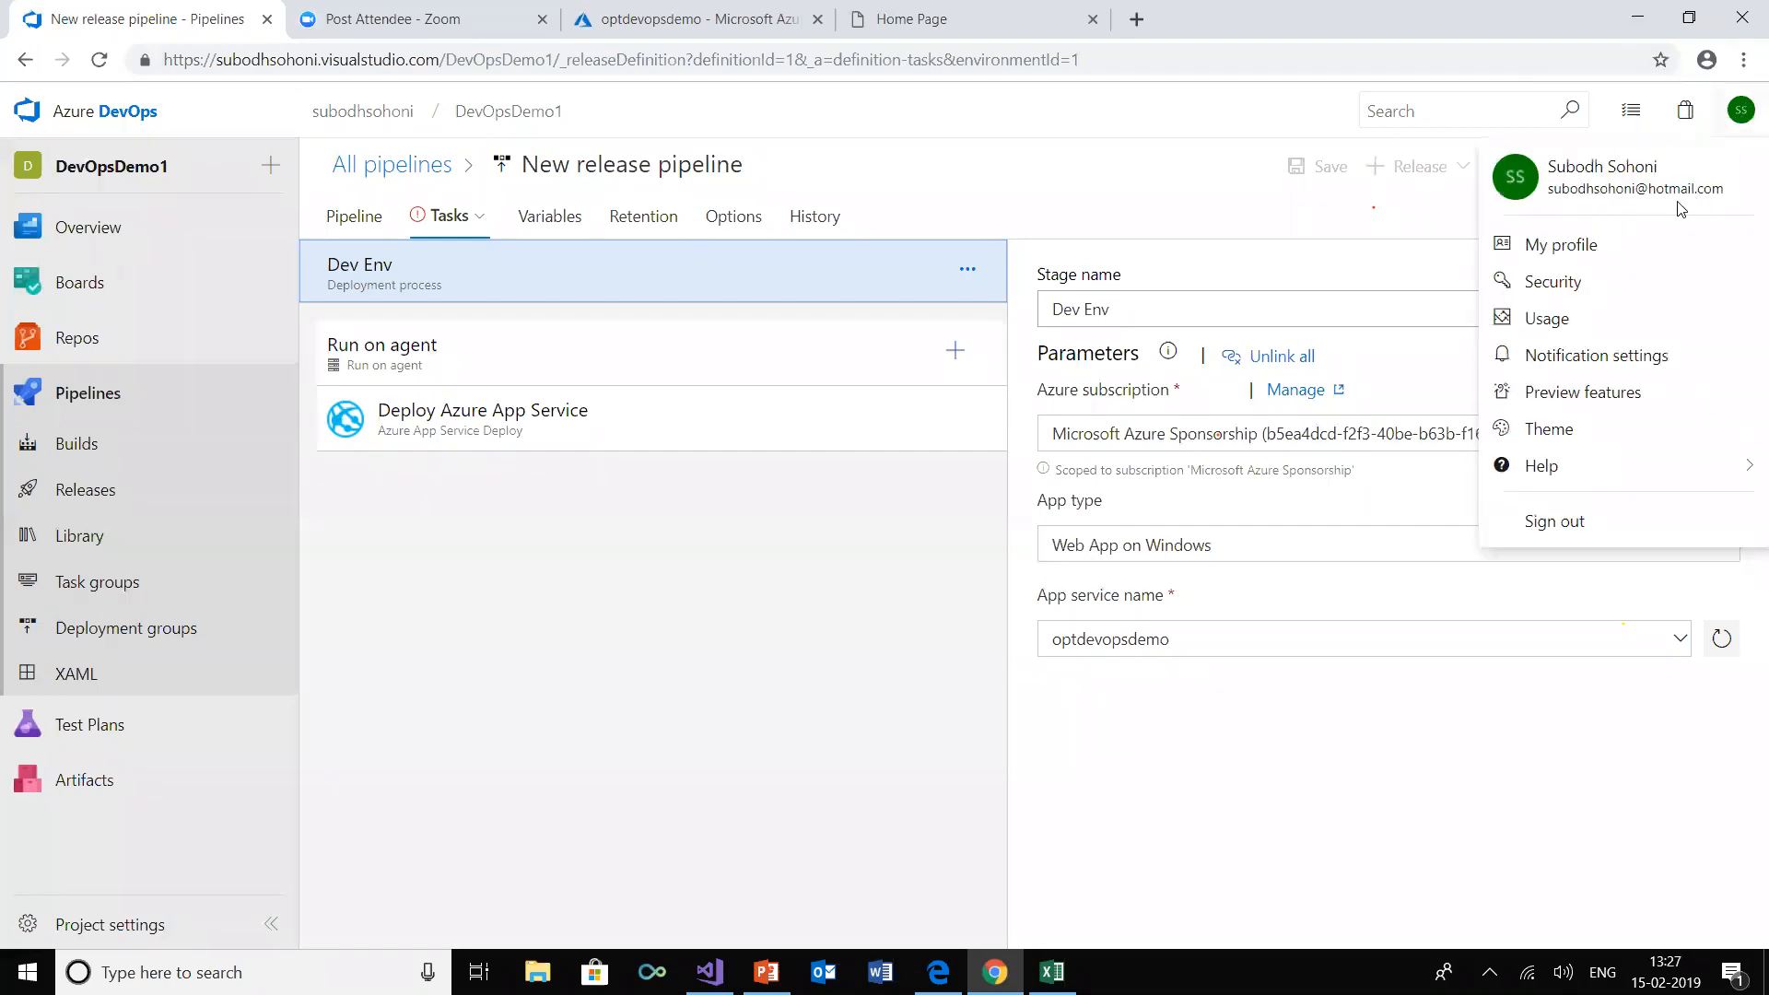
{"action": "left_click", "coordinate": [1164, 61]}
{"action": "left_click", "coordinate": [863, 779]}
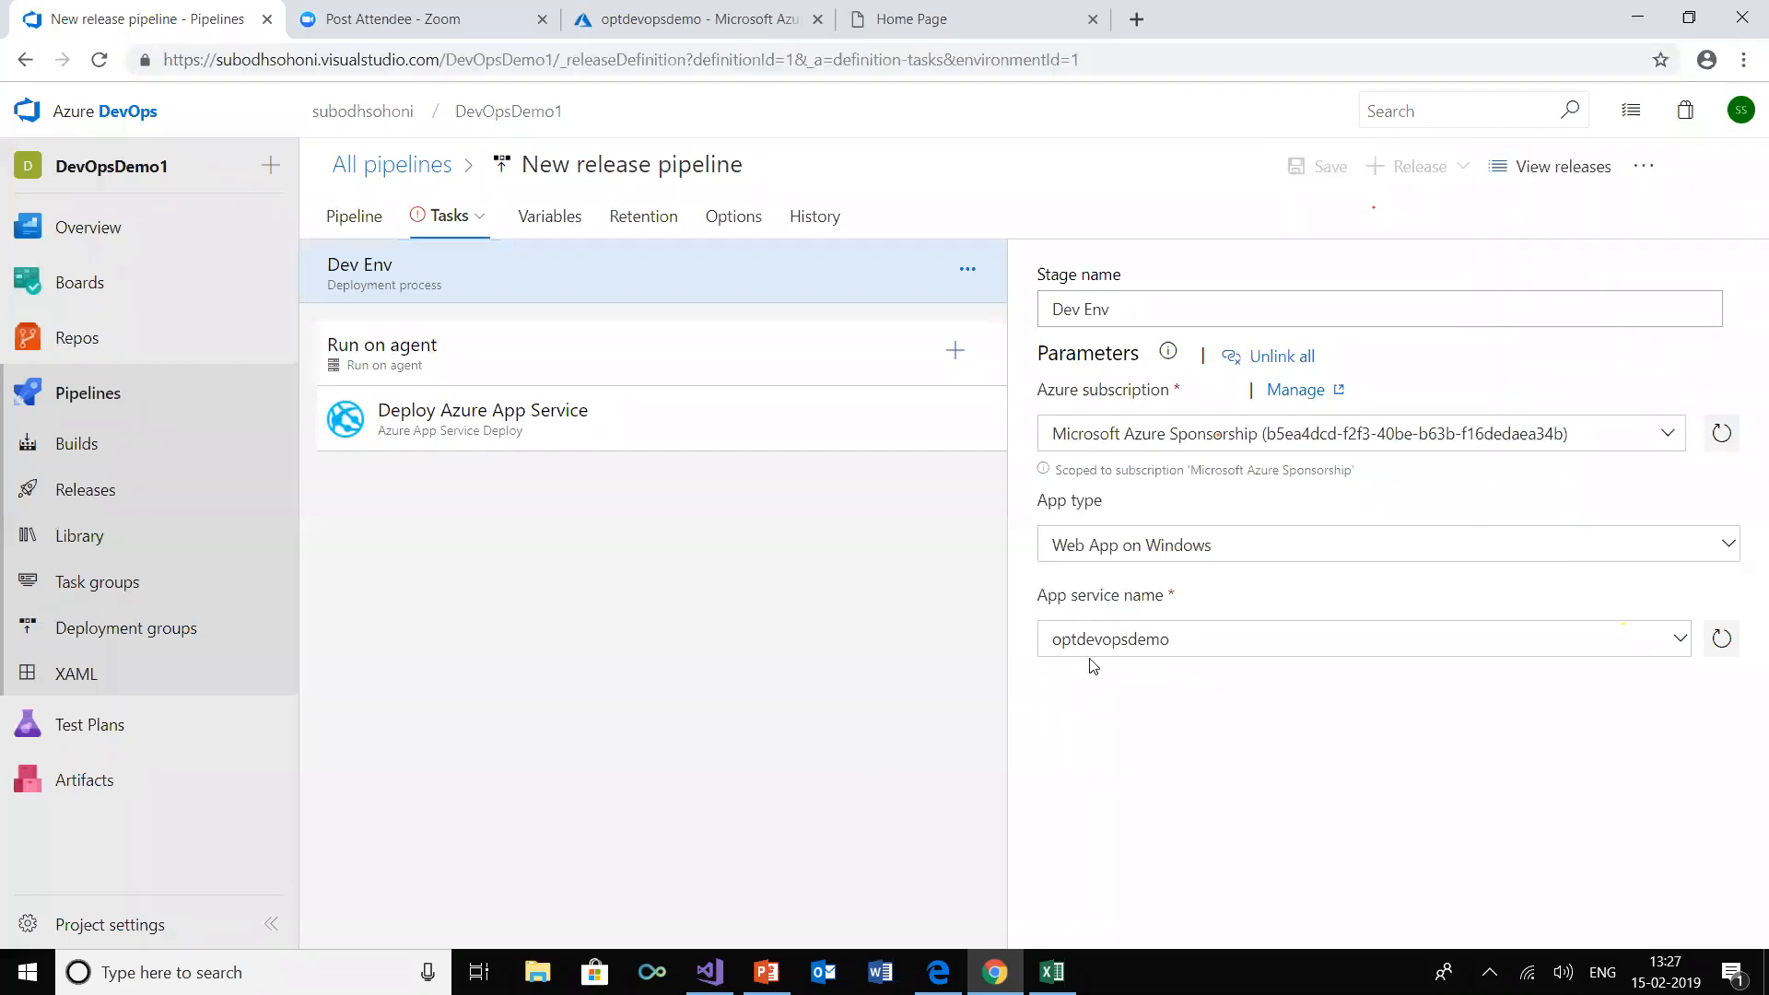
Examine the Azure service connections and subscriptions available for the Dev Env stage, keeping the current selection
{"action": "left_click", "coordinate": [1667, 435]}
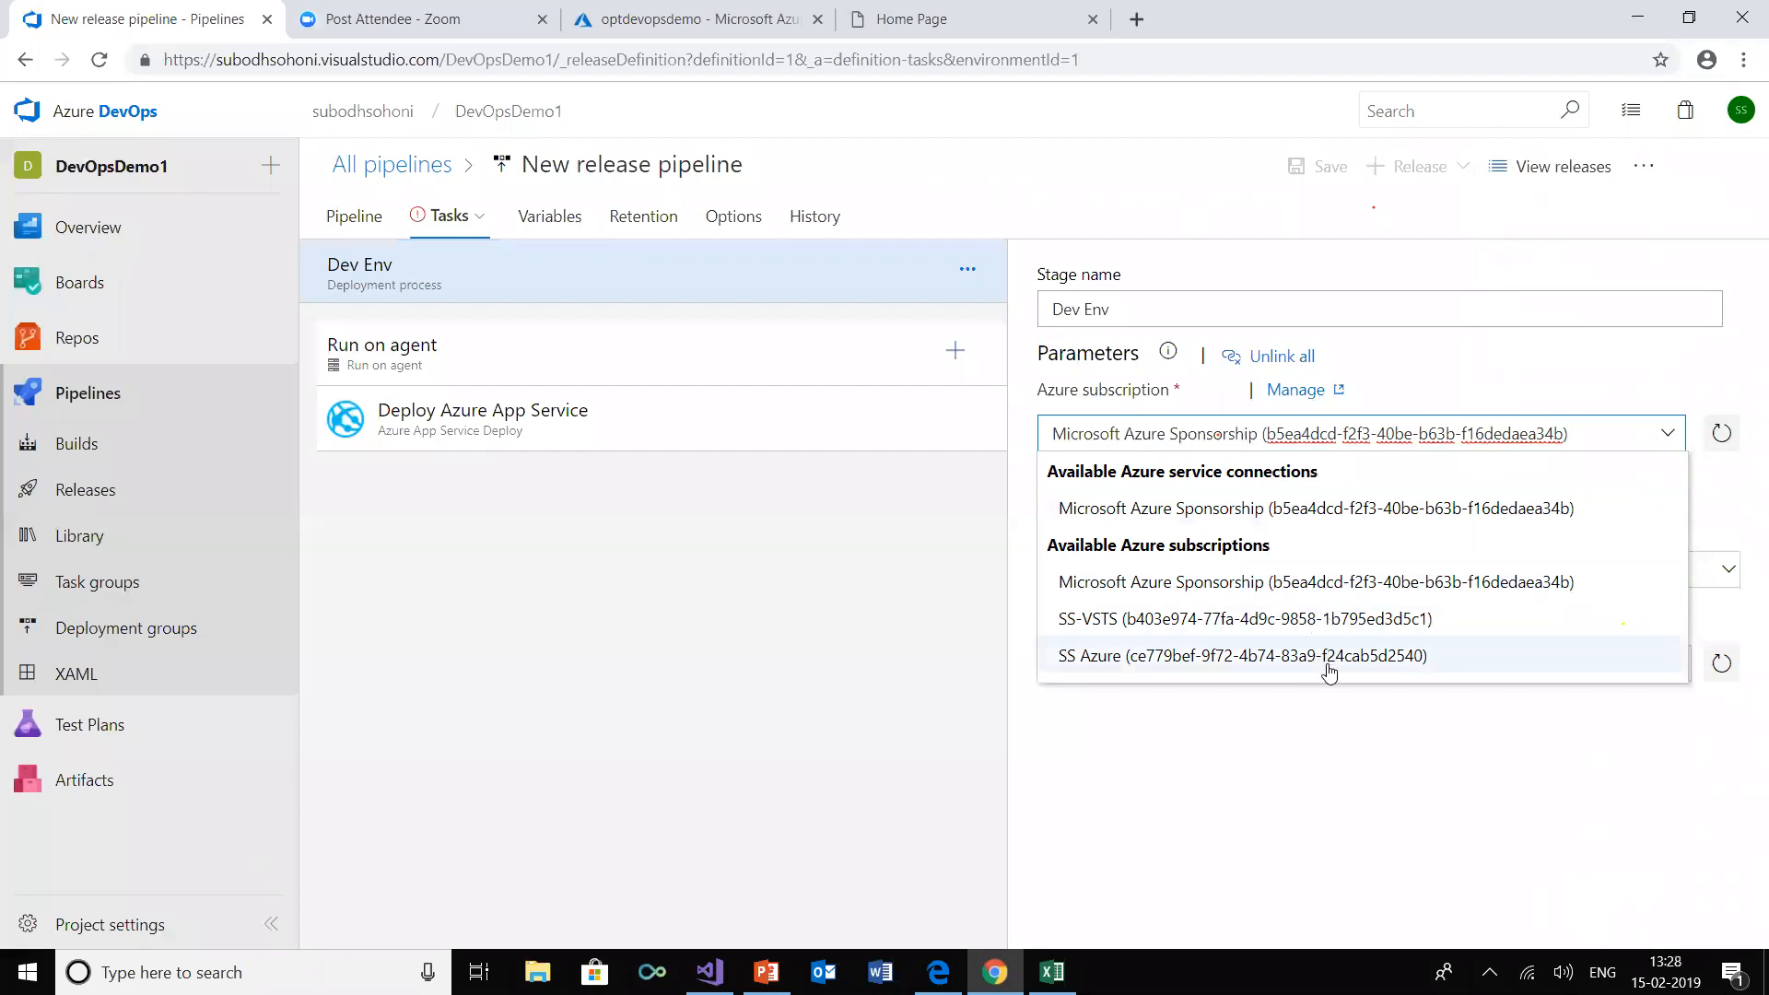
{"action": "left_click", "coordinate": [1302, 781]}
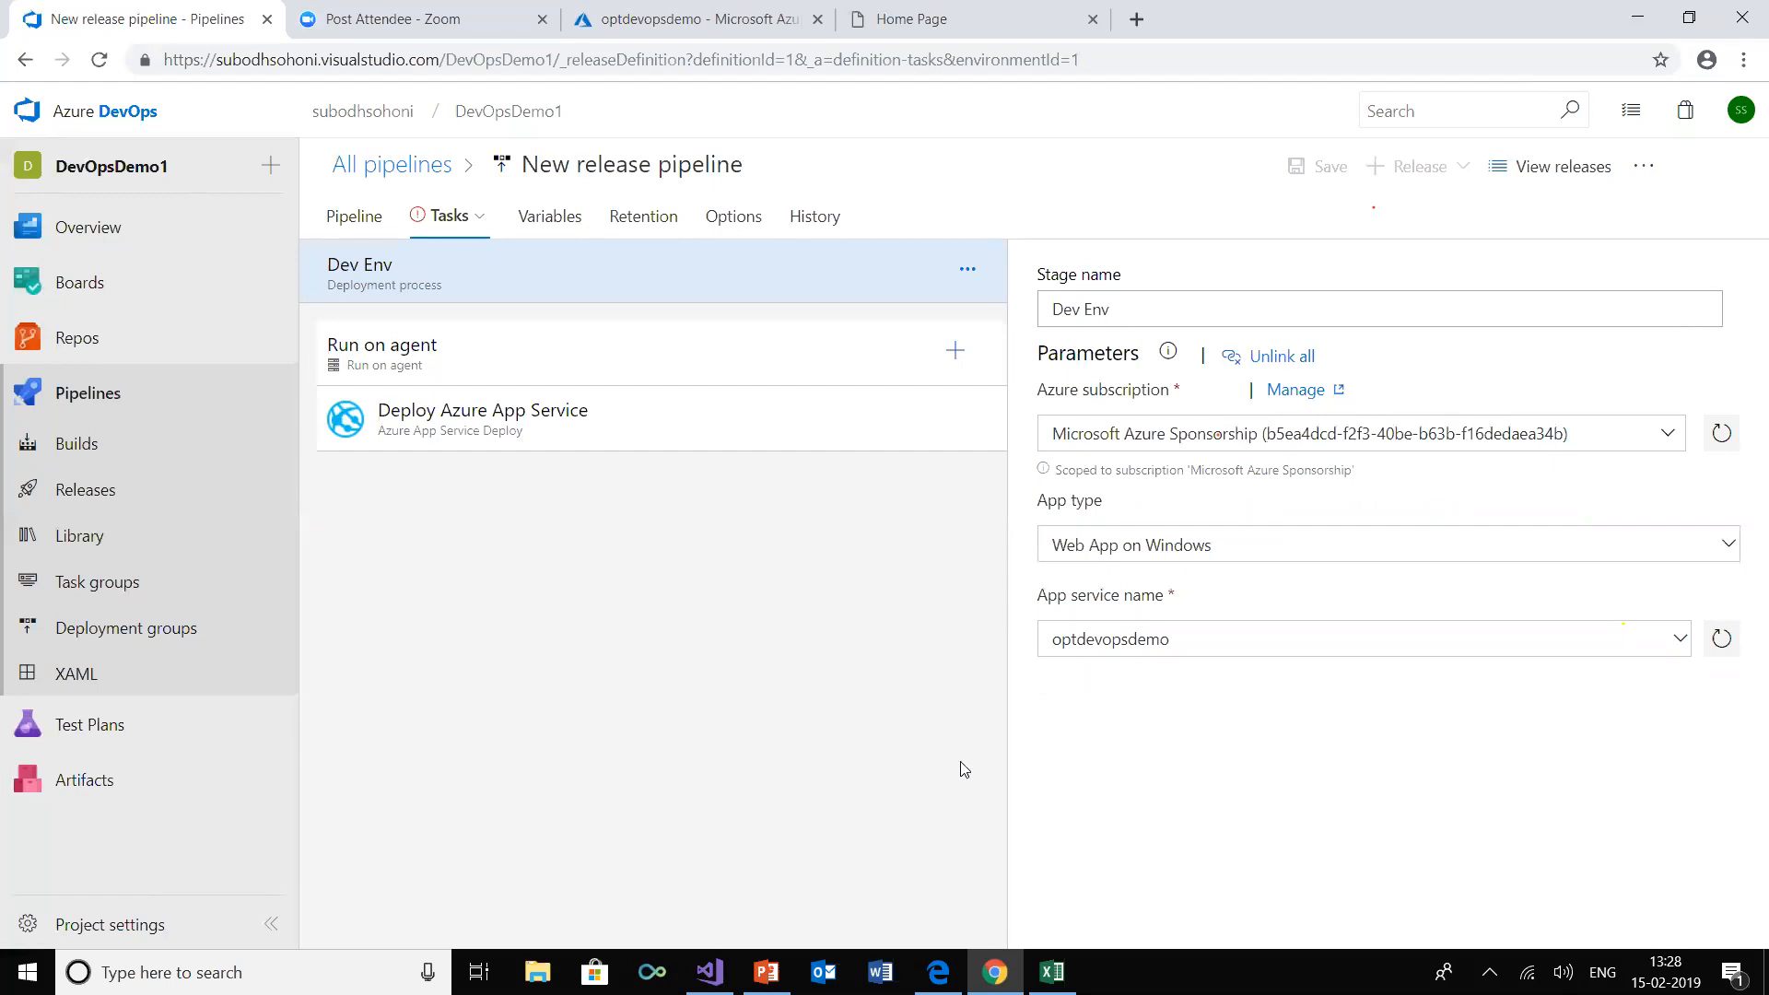
{"action": "left_click", "coordinate": [1669, 436]}
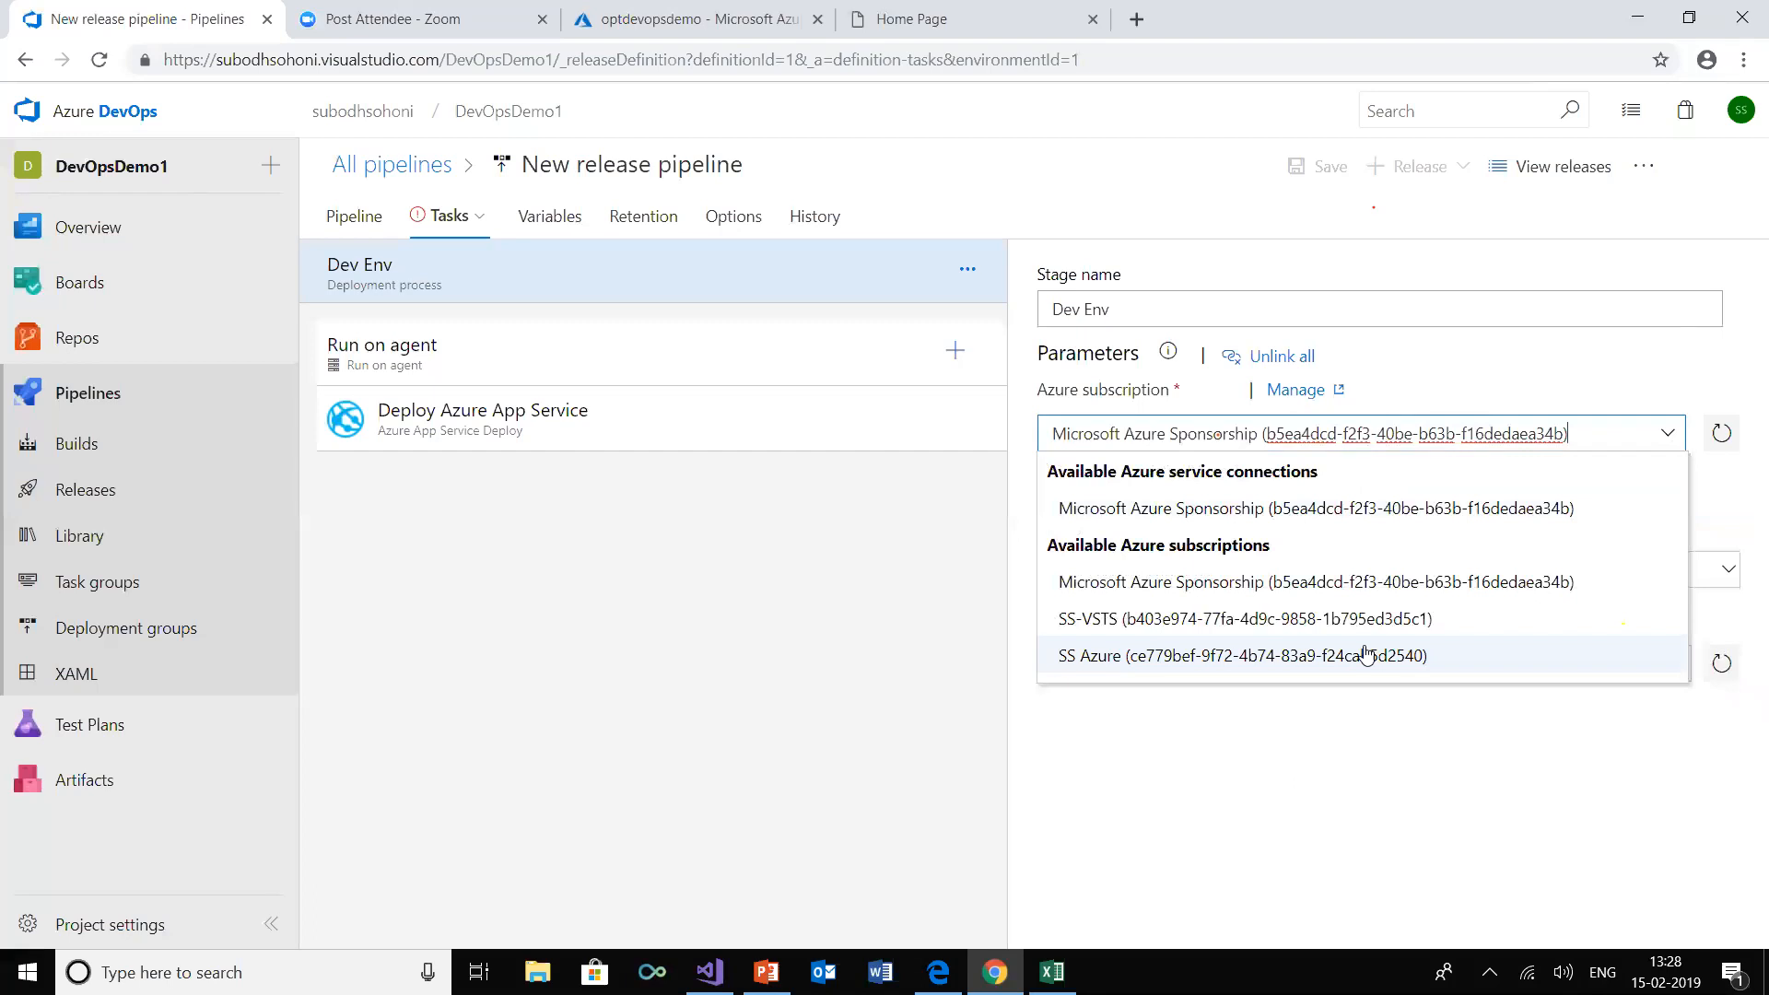
{"action": "left_click", "coordinate": [1259, 792]}
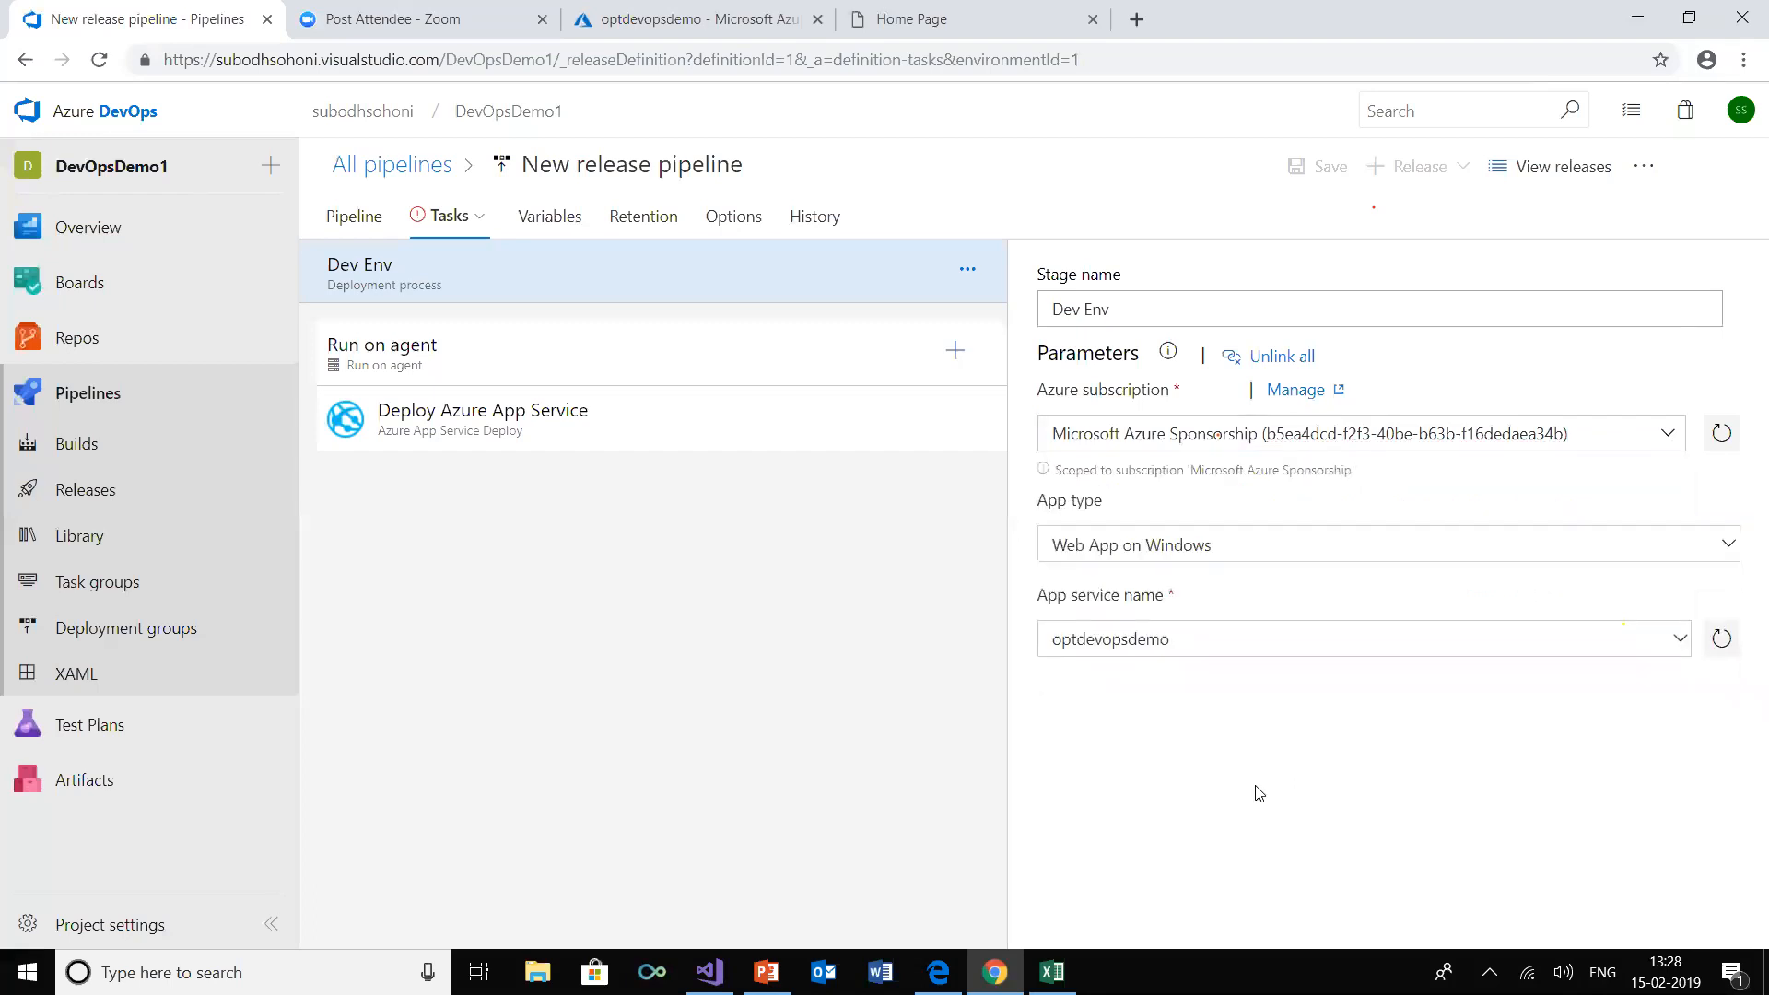